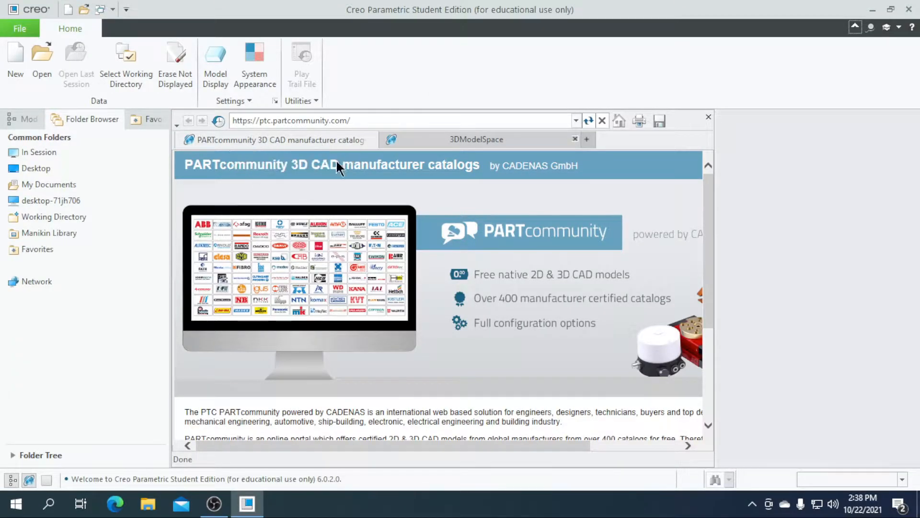
Create a new solid part named cpuprt using the mmns_part_solid template
{"action": "left_click", "coordinate": [18, 63]}
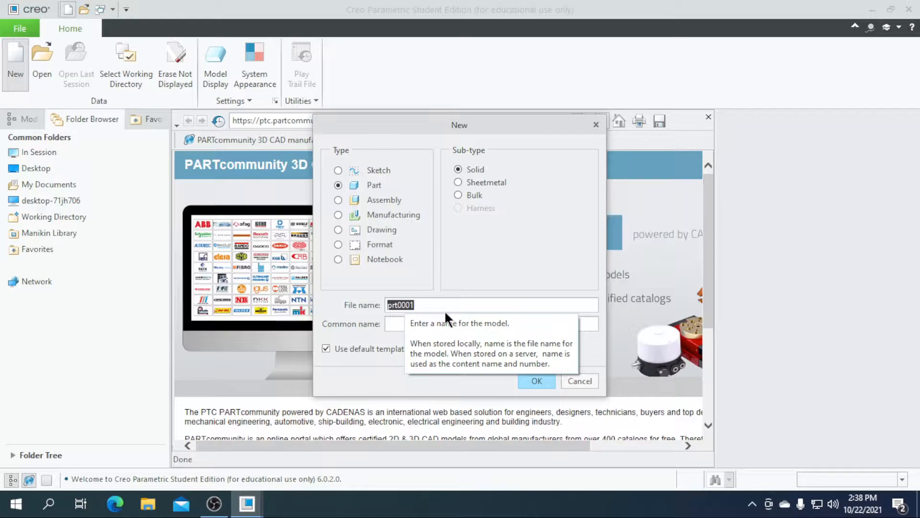
{"action": "key", "text": "BackSpace"}
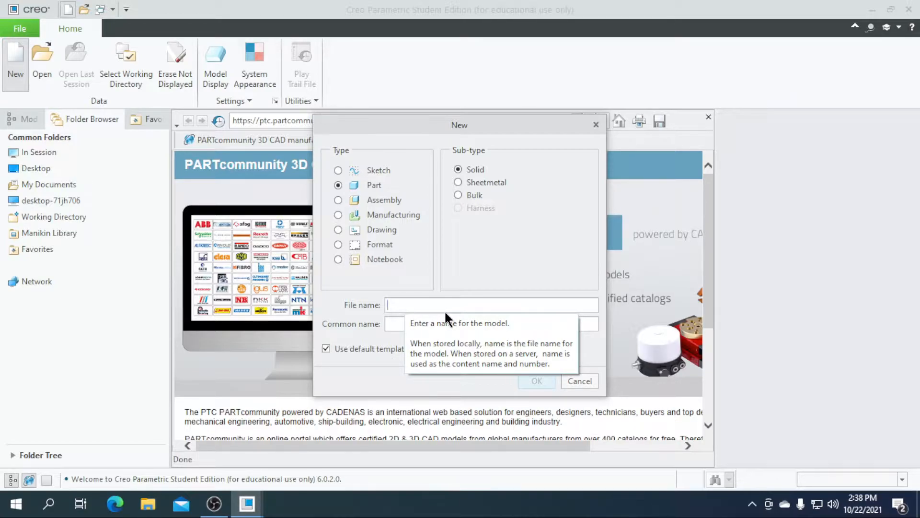
{"action": "type", "text": "cpuprt"}
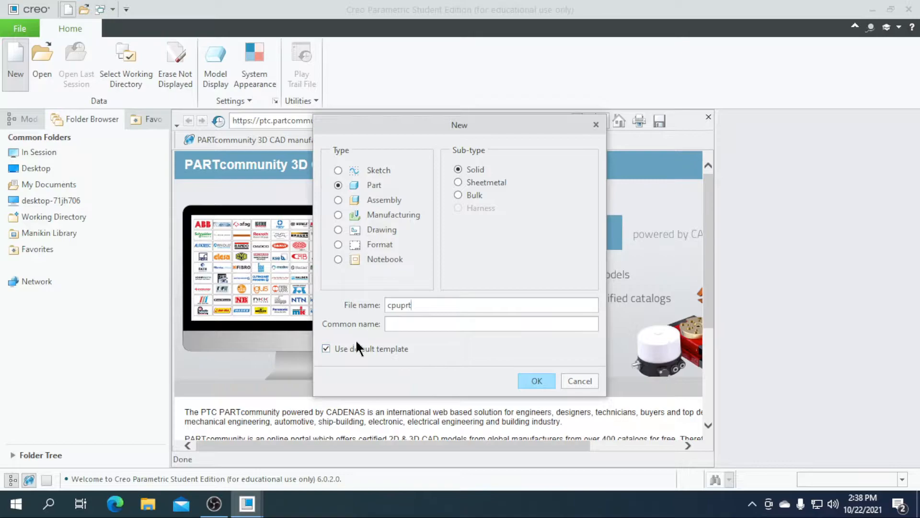
{"action": "left_click", "coordinate": [536, 381]}
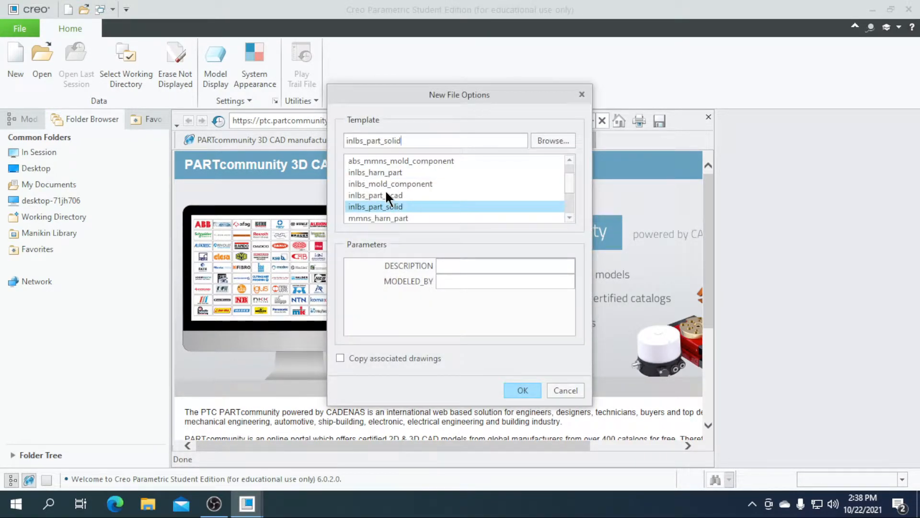
{"action": "scroll", "coordinate": [386, 196], "scroll_direction": "down", "scroll_amount": 2}
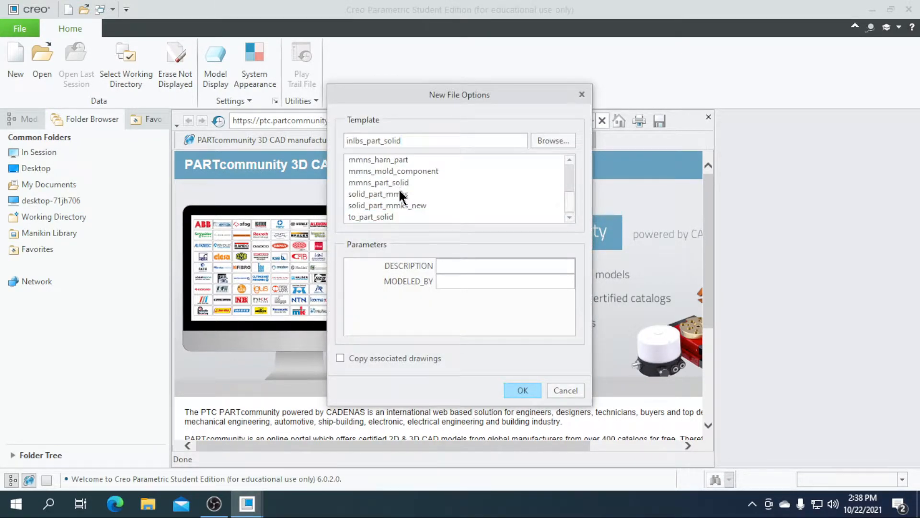
{"action": "left_click", "coordinate": [370, 183]}
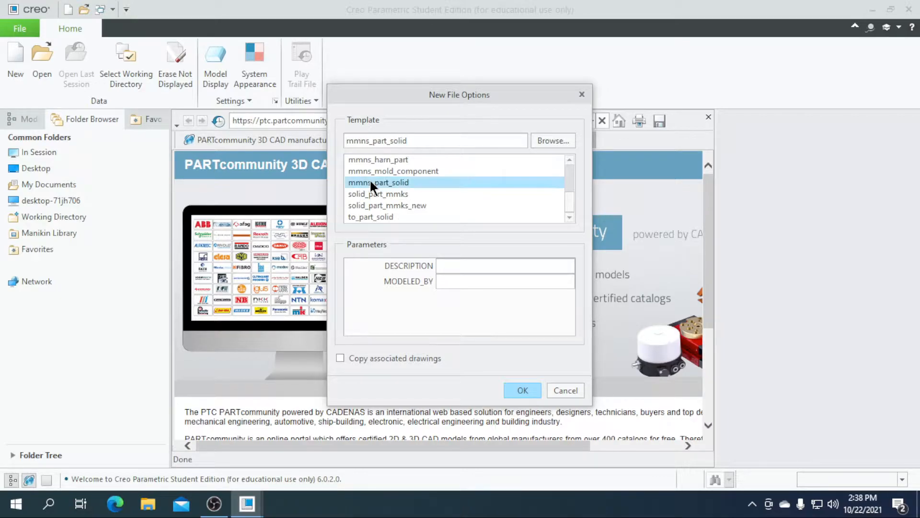
{"action": "left_click", "coordinate": [523, 391]}
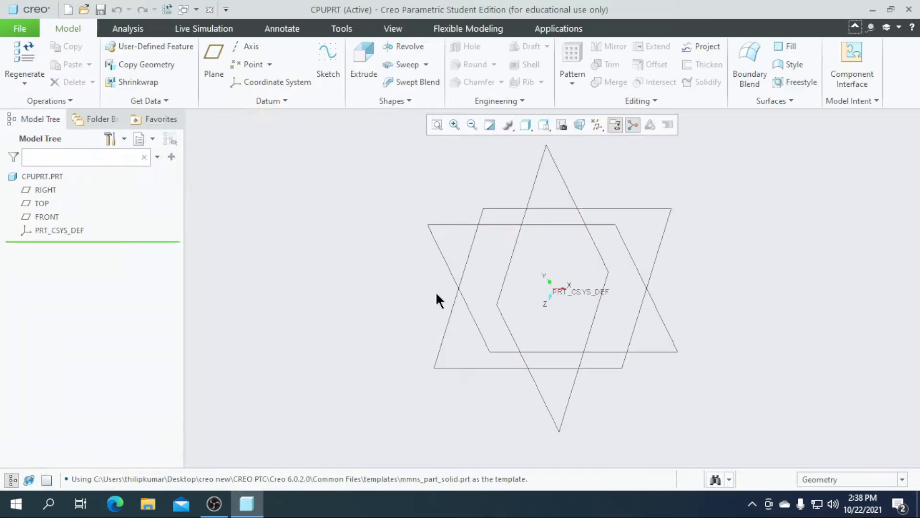
On the FRONT plane, sketch a center rectangle about 100 mm wide and 211 mm tall, centered on the origin
{"action": "left_click", "coordinate": [46, 216]}
{"action": "left_click", "coordinate": [328, 71]}
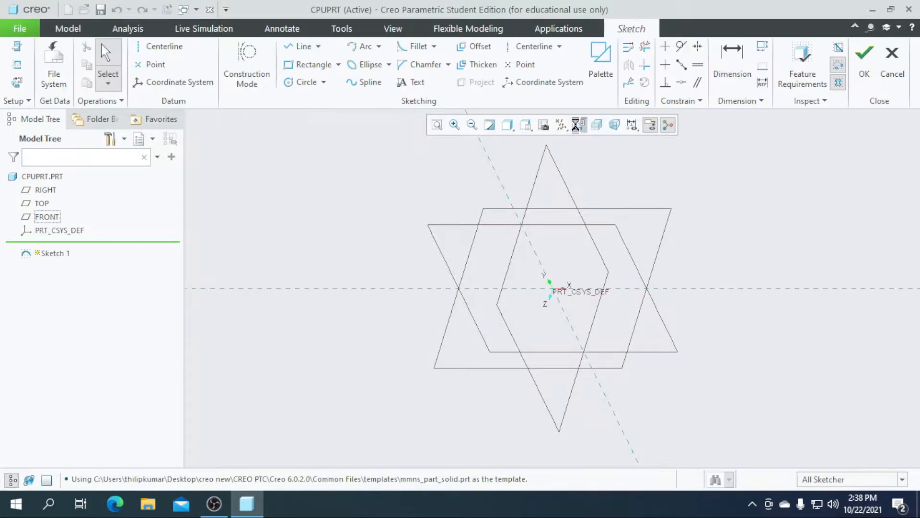
{"action": "left_click", "coordinate": [579, 126]}
{"action": "left_click", "coordinate": [339, 64]}
{"action": "left_click", "coordinate": [337, 114]}
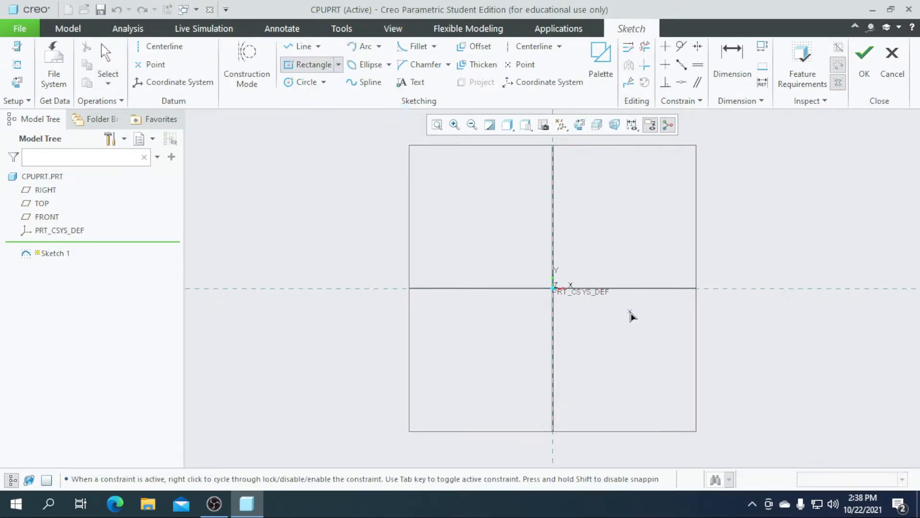
{"action": "scroll", "coordinate": [630, 315], "scroll_direction": "up", "scroll_amount": 3}
{"action": "left_click", "coordinate": [495, 267]}
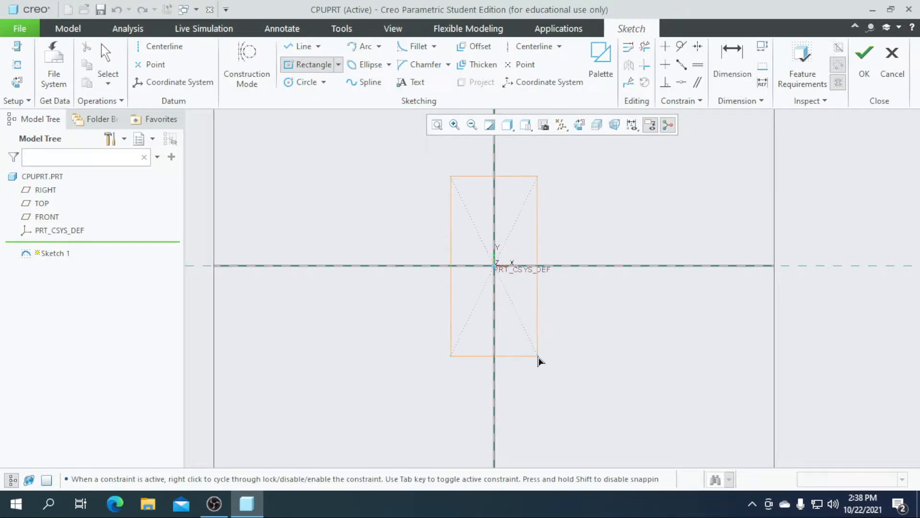
{"action": "left_click", "coordinate": [549, 383]}
{"action": "scroll", "coordinate": [448, 206], "scroll_direction": "down", "scroll_amount": 1}
{"action": "scroll", "coordinate": [448, 241], "scroll_direction": "up", "scroll_amount": 2}
{"action": "scroll", "coordinate": [476, 178], "scroll_direction": "down", "scroll_amount": 1}
{"action": "middle_click", "coordinate": [477, 183]}
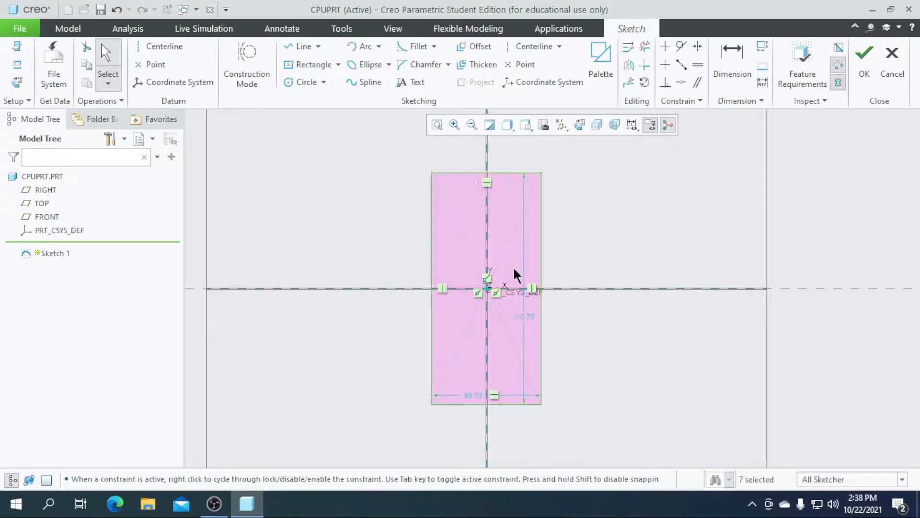
Set the rectangle's width to 170 mm and its height to 220 mm
{"action": "scroll", "coordinate": [498, 391], "scroll_direction": "up", "scroll_amount": 1}
{"action": "double_click", "coordinate": [467, 399]}
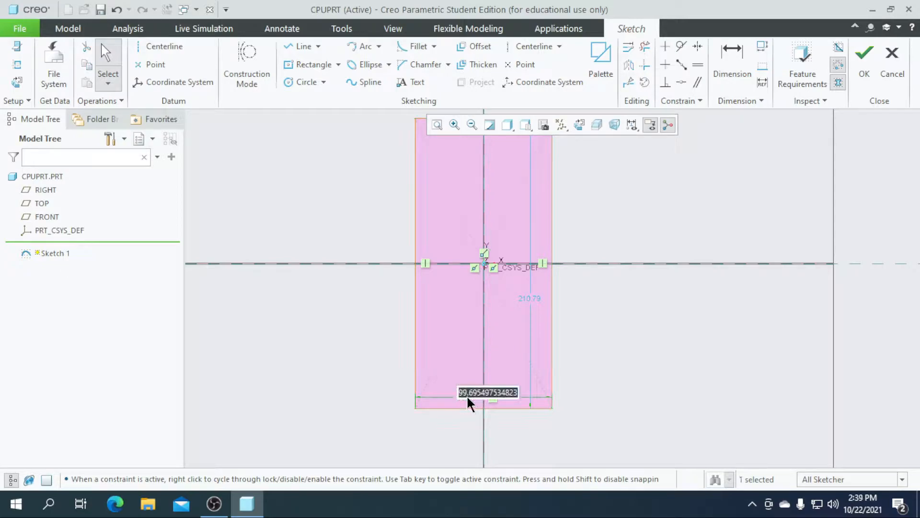
{"action": "type", "text": "170"}
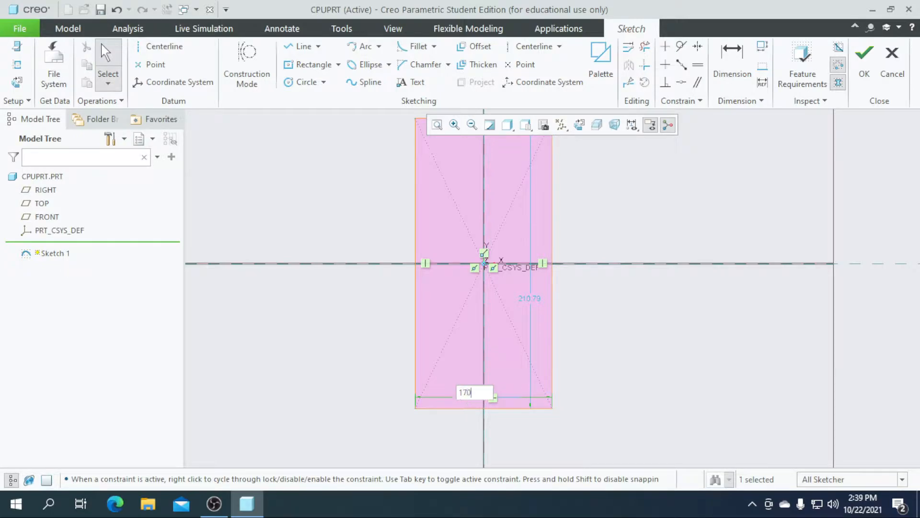
{"action": "key", "text": "Return"}
{"action": "double_click", "coordinate": [570, 302]}
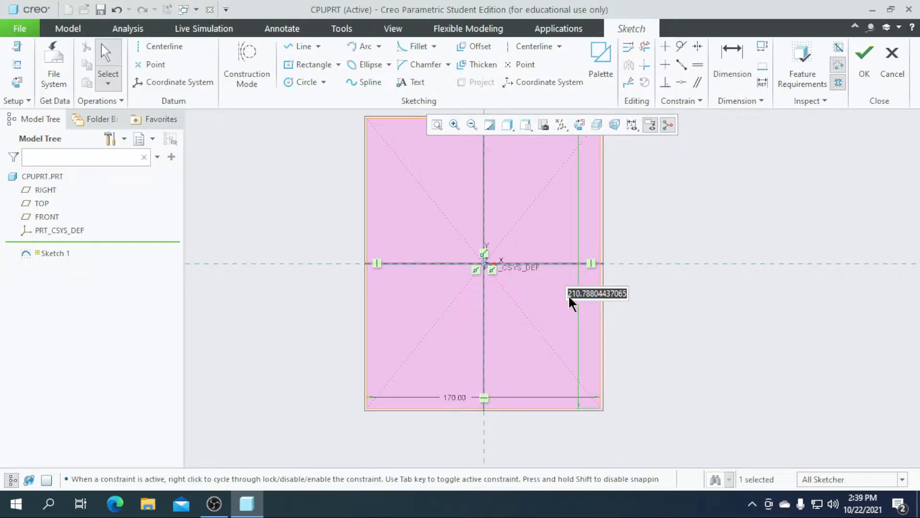
{"action": "type", "text": "220"}
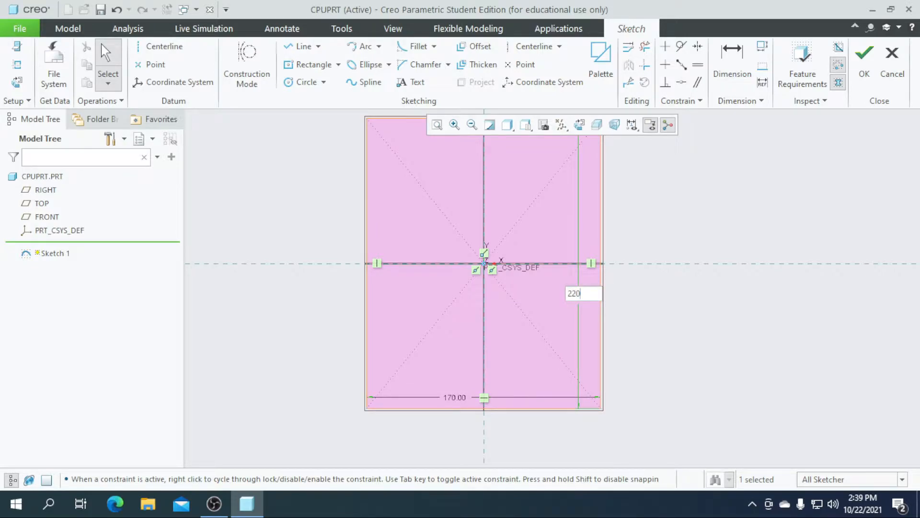
{"action": "key", "text": "Return"}
Set the rectangle's height to 220+190, giving 410 mm
{"action": "scroll", "coordinate": [543, 368], "scroll_direction": "up", "scroll_amount": 4}
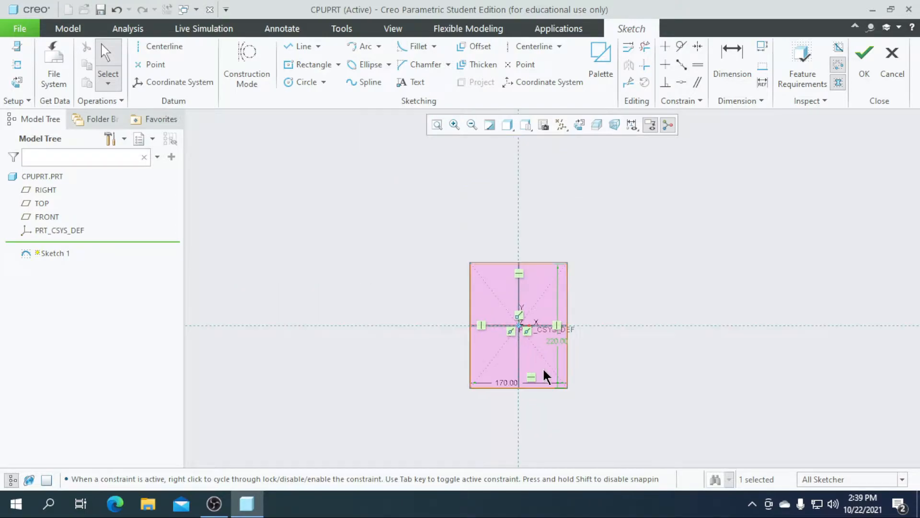
{"action": "scroll", "coordinate": [559, 347], "scroll_direction": "down", "scroll_amount": 3}
{"action": "double_click", "coordinate": [551, 336]}
{"action": "type", "text": "220+"}
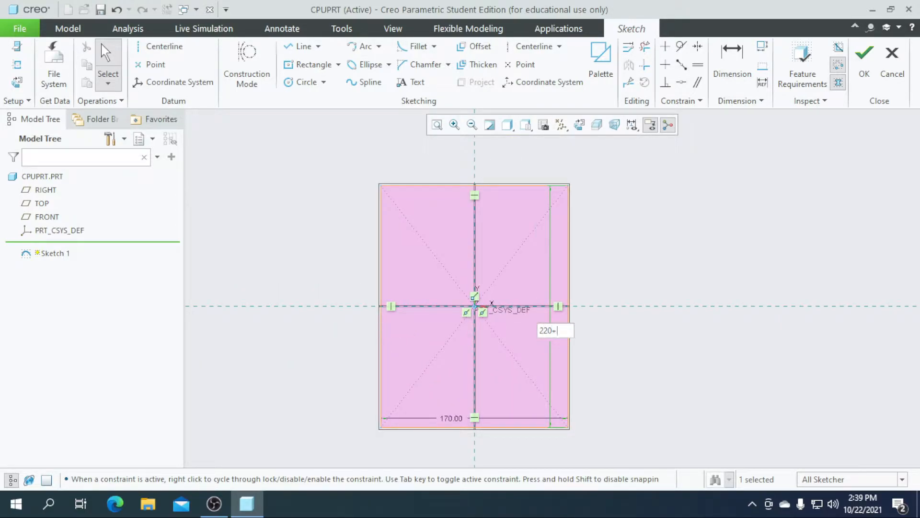
{"action": "type", "text": "190"}
{"action": "key", "text": "Return"}
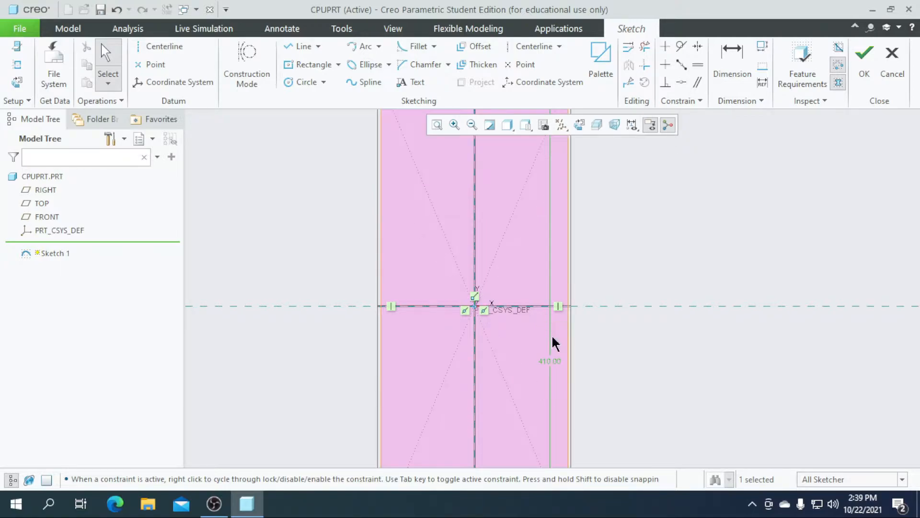
{"action": "scroll", "coordinate": [495, 298], "scroll_direction": "up", "scroll_amount": 2}
{"action": "scroll", "coordinate": [560, 335], "scroll_direction": "down", "scroll_amount": 1}
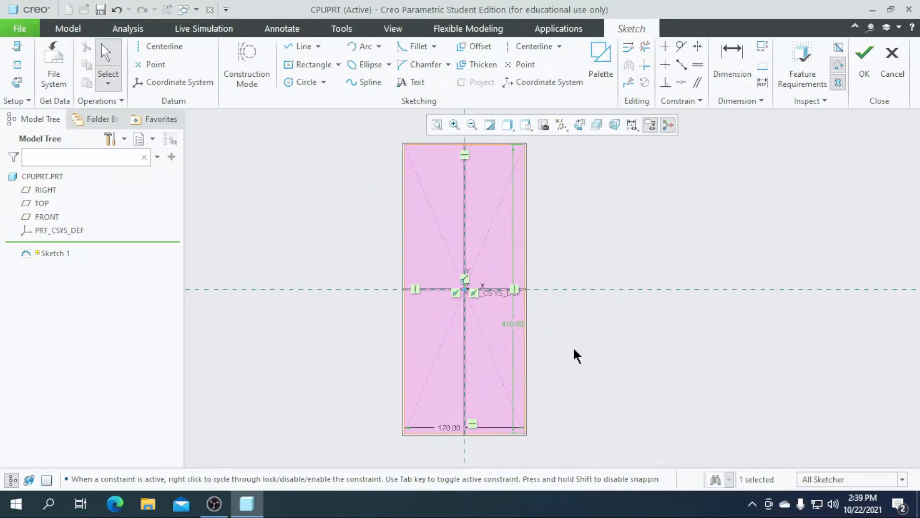
{"action": "scroll", "coordinate": [572, 384], "scroll_direction": "up", "scroll_amount": 1}
{"action": "scroll", "coordinate": [552, 393], "scroll_direction": "down", "scroll_amount": 1}
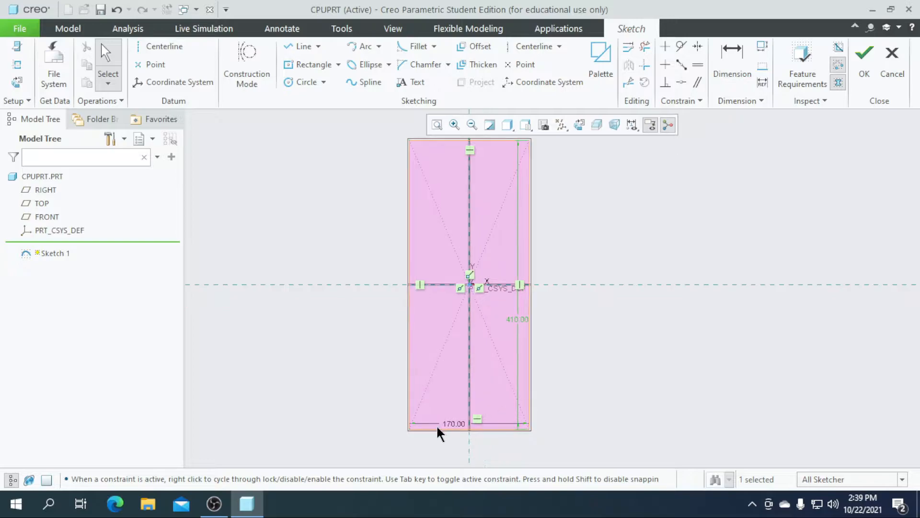
Set the rectangle's width to 180 mm
{"action": "scroll", "coordinate": [454, 440], "scroll_direction": "down", "scroll_amount": 1}
{"action": "double_click", "coordinate": [455, 421]}
{"action": "type", "text": "180"}
{"action": "key", "text": "Return"}
{"action": "scroll", "coordinate": [456, 425], "scroll_direction": "up", "scroll_amount": 1}
{"action": "scroll", "coordinate": [450, 374], "scroll_direction": "down", "scroll_amount": 1}
{"action": "scroll", "coordinate": [472, 367], "scroll_direction": "up", "scroll_amount": 1}
{"action": "scroll", "coordinate": [474, 366], "scroll_direction": "down", "scroll_amount": 1}
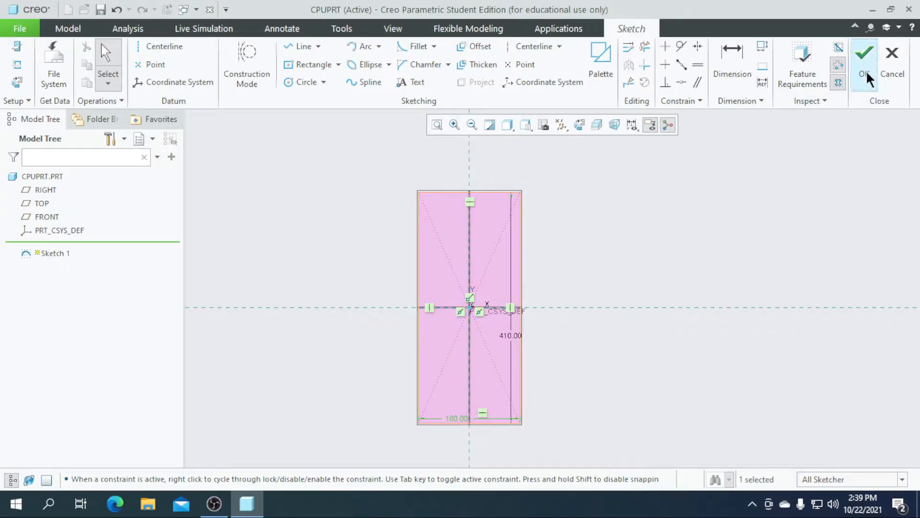
Fillet the rectangle's upper-left corner at about 14.5 mm radius and its lower-left corner at about 10.3 mm
{"action": "scroll", "coordinate": [386, 174], "scroll_direction": "down", "scroll_amount": 3}
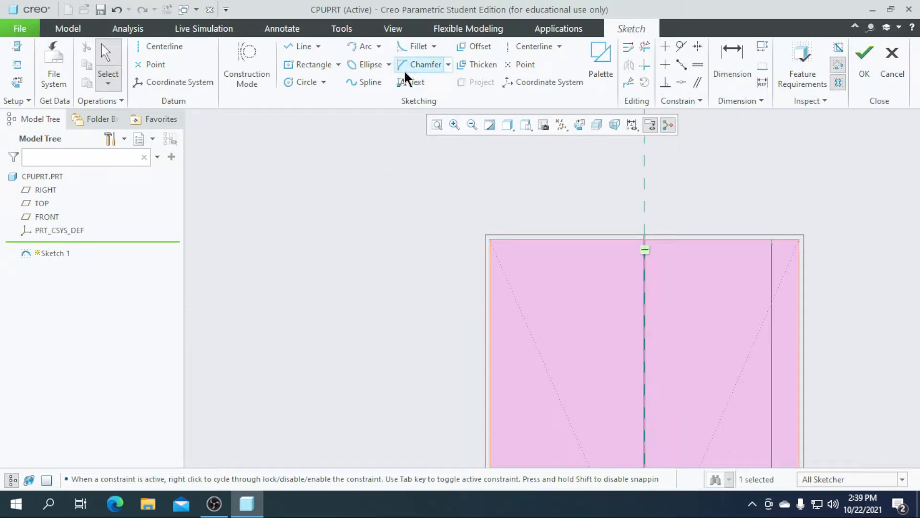
{"action": "left_click", "coordinate": [414, 46]}
{"action": "left_click", "coordinate": [516, 241]}
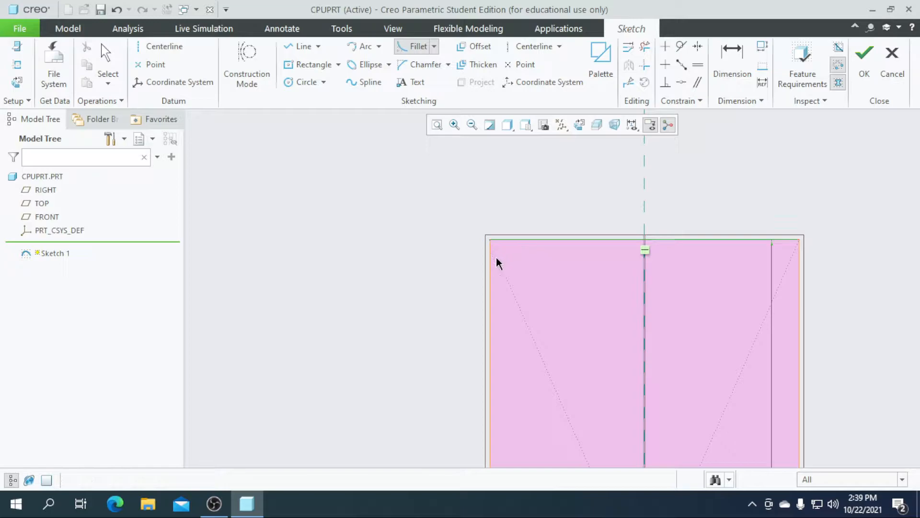
{"action": "scroll", "coordinate": [437, 386], "scroll_direction": "up", "scroll_amount": 4}
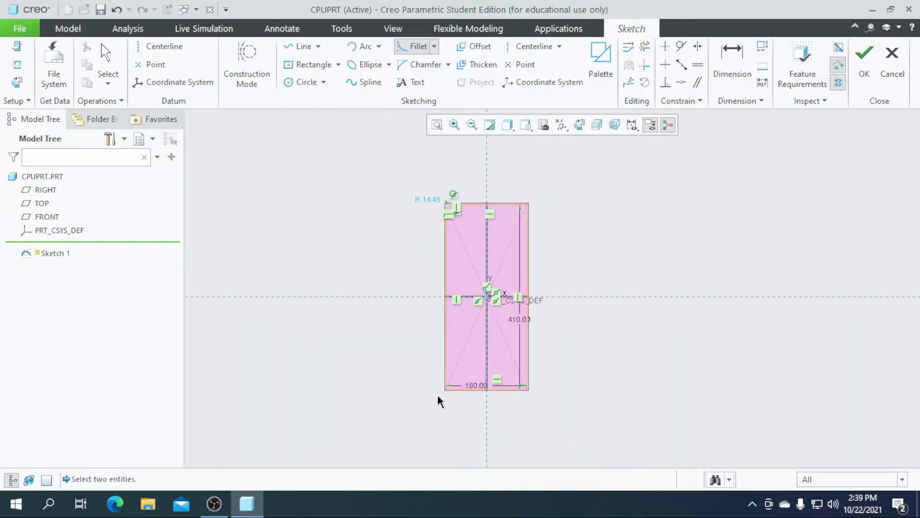
{"action": "scroll", "coordinate": [441, 365], "scroll_direction": "down", "scroll_amount": 4}
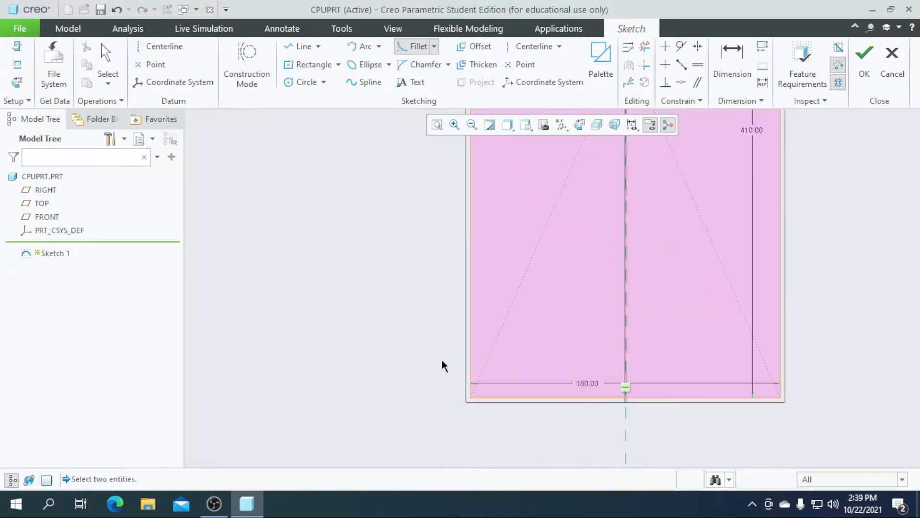
{"action": "left_click", "coordinate": [470, 372]}
{"action": "left_click", "coordinate": [491, 398]}
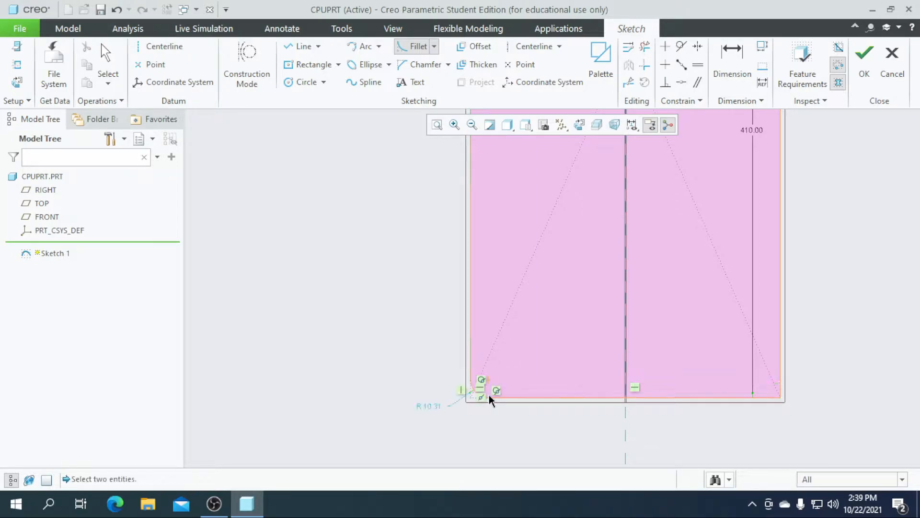
{"action": "scroll", "coordinate": [436, 389], "scroll_direction": "up", "scroll_amount": 5}
{"action": "middle_click", "coordinate": [393, 190]}
Set the upper-left corner fillet's radius to 25 mm
{"action": "scroll", "coordinate": [459, 124], "scroll_direction": "down", "scroll_amount": 4}
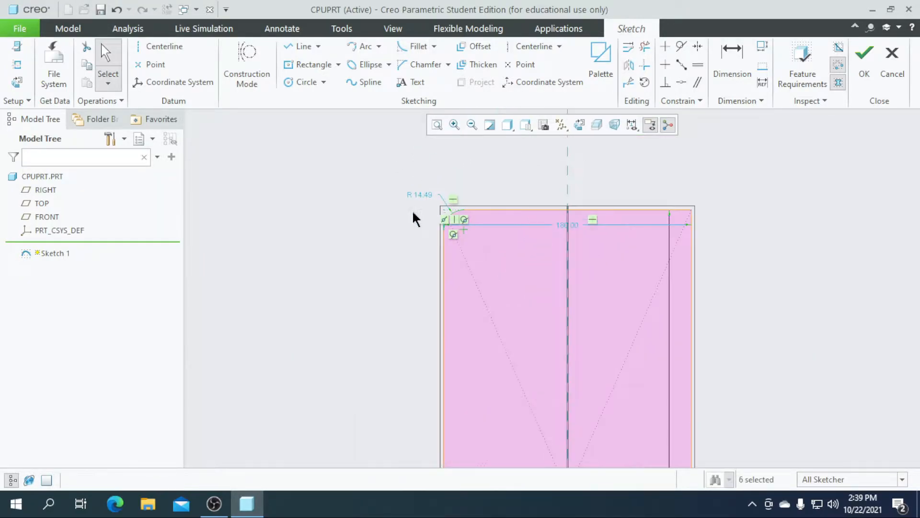
{"action": "scroll", "coordinate": [415, 213], "scroll_direction": "down", "scroll_amount": 4}
{"action": "double_click", "coordinate": [449, 162]}
{"action": "type", "text": "25"}
{"action": "key", "text": "Return"}
Set the lower-left corner fillet's radius to 25 mm and finish the sketch
{"action": "scroll", "coordinate": [455, 168], "scroll_direction": "up", "scroll_amount": 3}
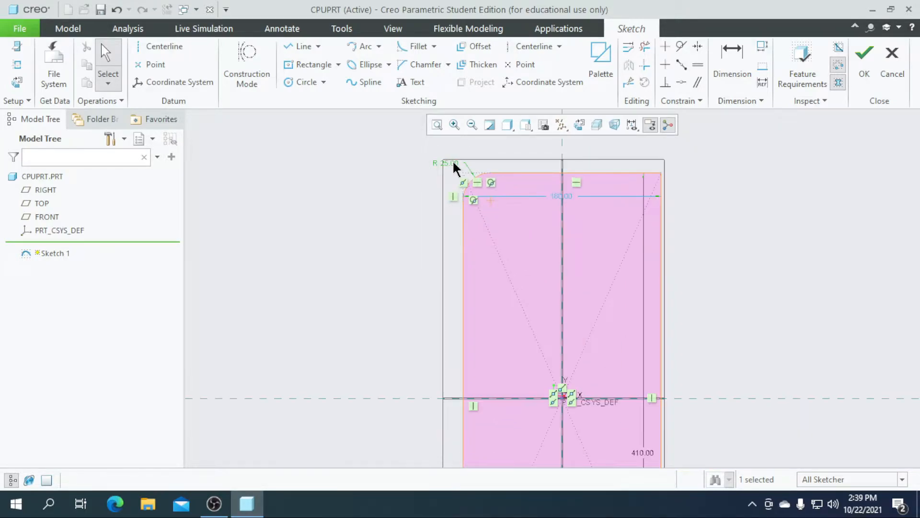
{"action": "scroll", "coordinate": [456, 279], "scroll_direction": "up", "scroll_amount": 2}
{"action": "scroll", "coordinate": [453, 334], "scroll_direction": "down", "scroll_amount": 4}
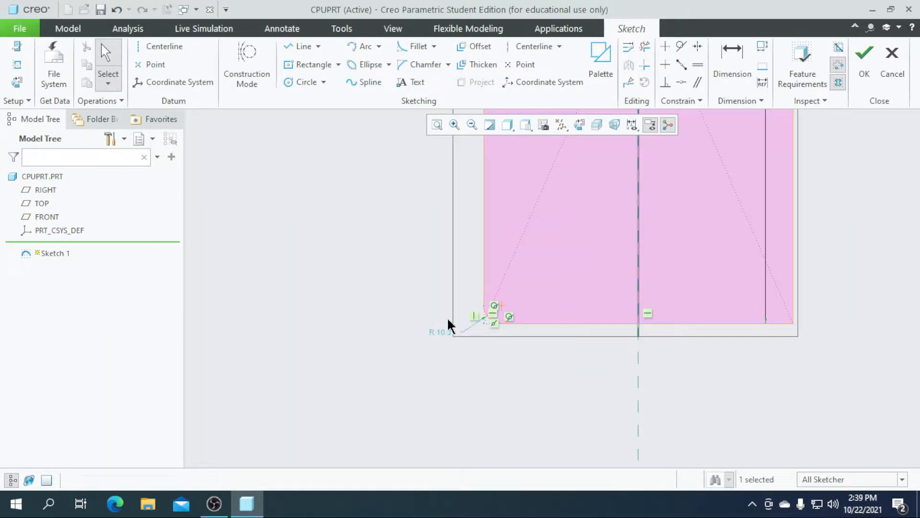
{"action": "double_click", "coordinate": [447, 333]}
{"action": "type", "text": "2"}
{"action": "key", "text": "Return"}
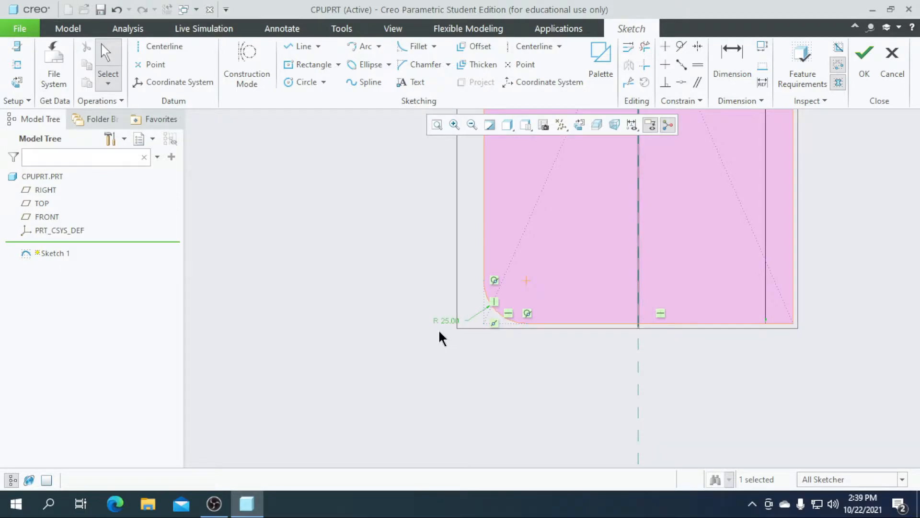
{"action": "scroll", "coordinate": [438, 334], "scroll_direction": "up", "scroll_amount": 3}
{"action": "scroll", "coordinate": [439, 294], "scroll_direction": "up", "scroll_amount": 1}
{"action": "scroll", "coordinate": [471, 283], "scroll_direction": "down", "scroll_amount": 2}
{"action": "scroll", "coordinate": [474, 280], "scroll_direction": "up", "scroll_amount": 1}
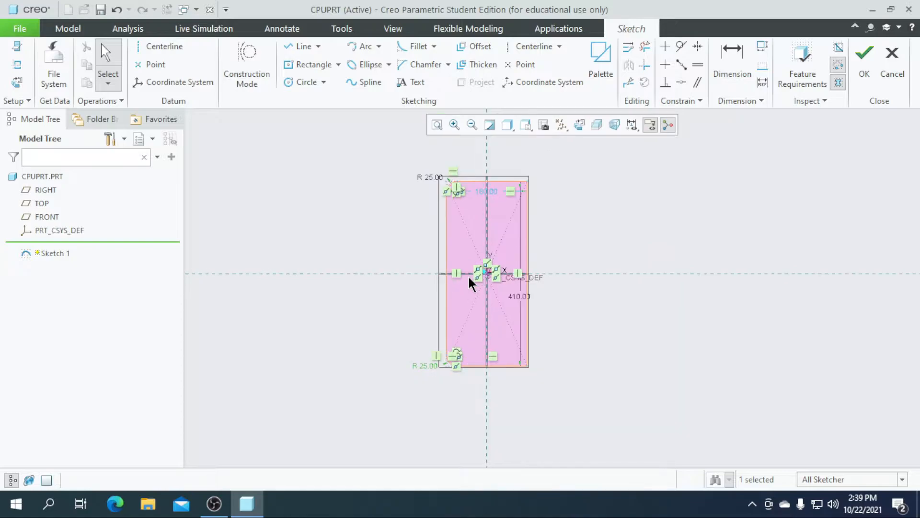
{"action": "left_click", "coordinate": [865, 72]}
Extrude the cabinet profile symmetrically about its sketch plane as a solid, with a total depth of 220+170 (390 mm)
{"action": "left_click", "coordinate": [365, 71]}
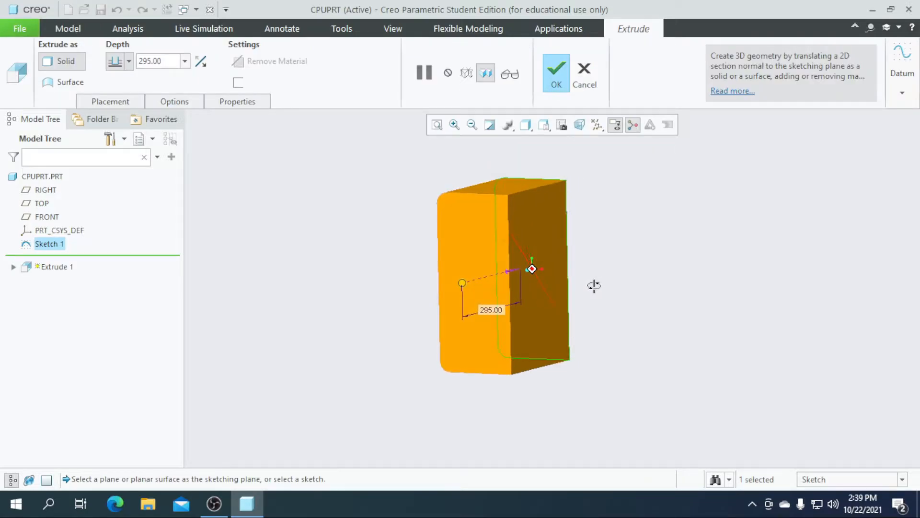
{"action": "left_click", "coordinate": [128, 61]}
{"action": "left_click", "coordinate": [114, 98]}
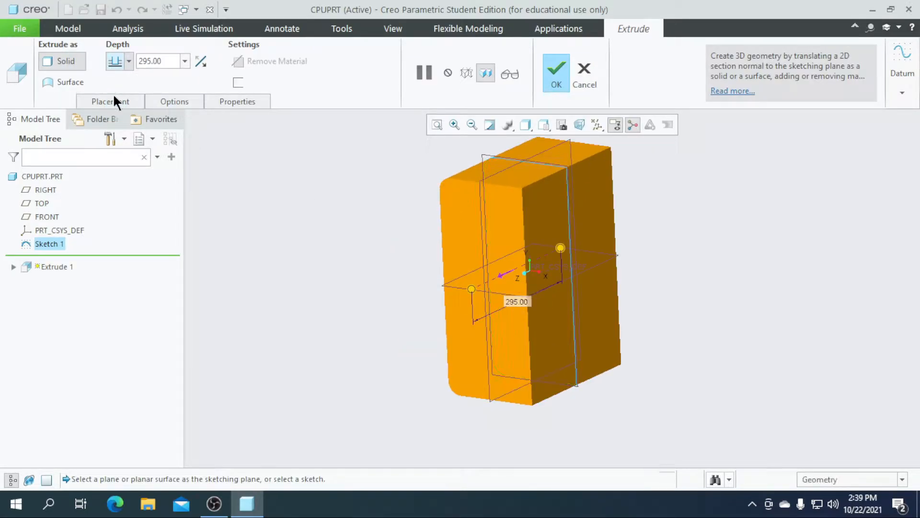
{"action": "double_click", "coordinate": [168, 62]}
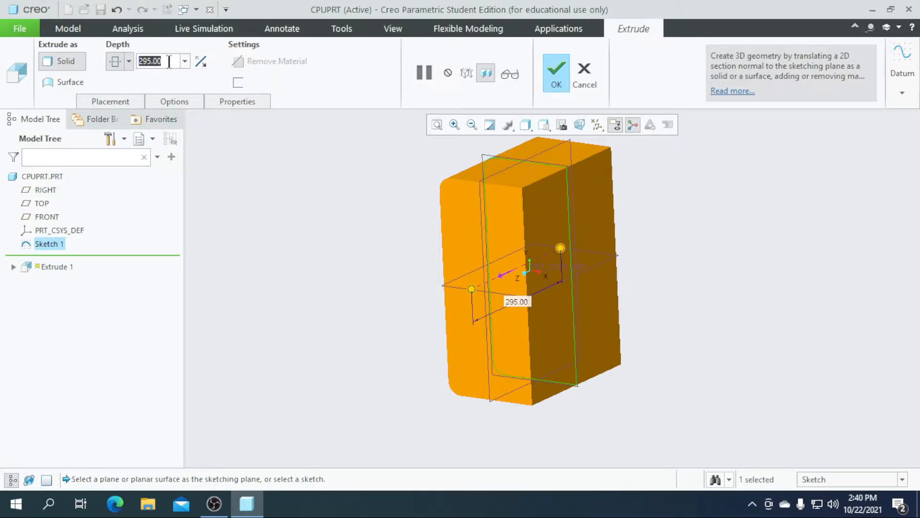
{"action": "type", "text": "220"}
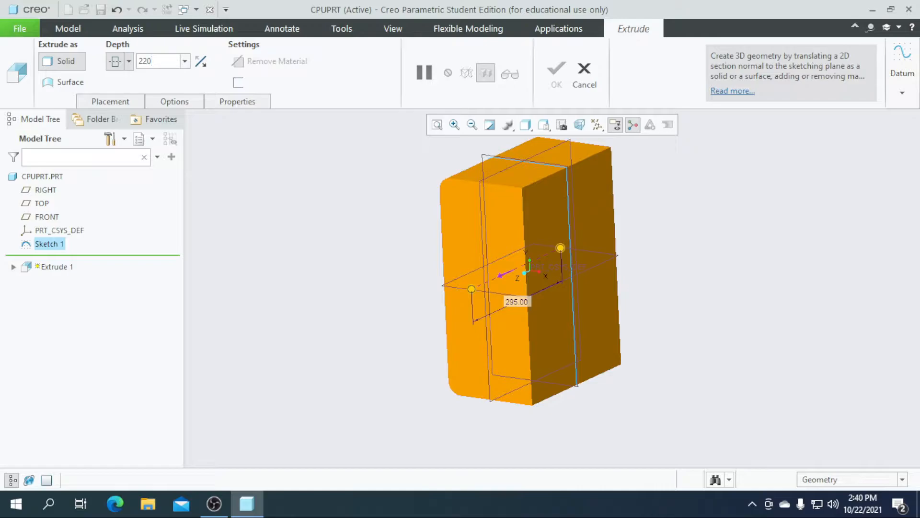
{"action": "type", "text": "+170"}
{"action": "key", "text": "Return"}
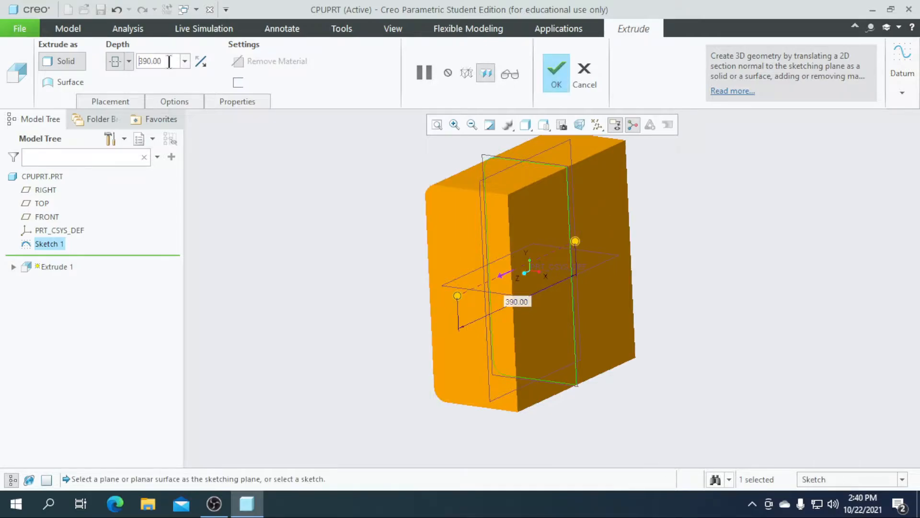
{"action": "left_click", "coordinate": [555, 81]}
Set the model's display style to Shading With Edges
{"action": "left_click", "coordinate": [509, 126]}
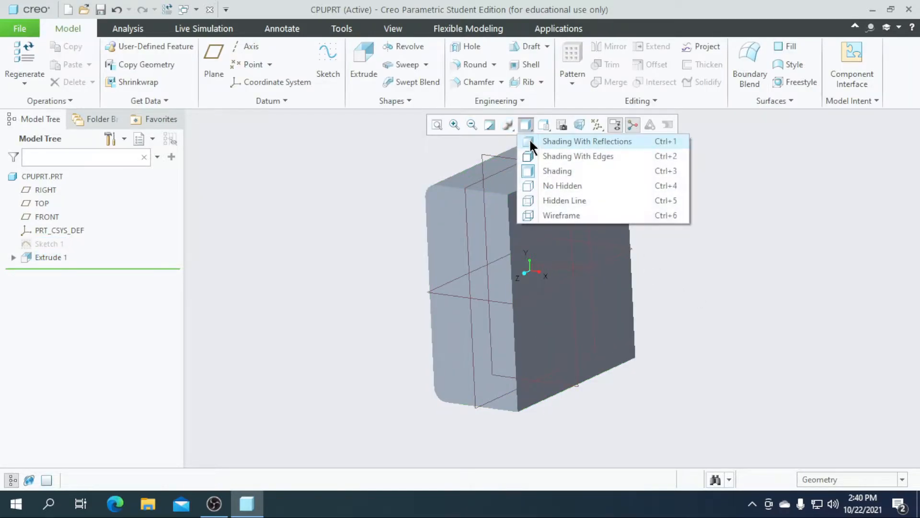
{"action": "left_click", "coordinate": [539, 149]}
{"action": "mouse_move", "coordinate": [702, 226]}
{"action": "middle_mouse_down"}
{"action": "mouse_move", "coordinate": [730, 294]}
{"action": "mouse_move", "coordinate": [706, 304]}
{"action": "mouse_move", "coordinate": [783, 283]}
{"action": "mouse_move", "coordinate": [738, 296]}
{"action": "mouse_move", "coordinate": [743, 326]}
{"action": "mouse_move", "coordinate": [758, 325]}
{"action": "mouse_move", "coordinate": [625, 356]}
{"action": "middle_mouse_up"}
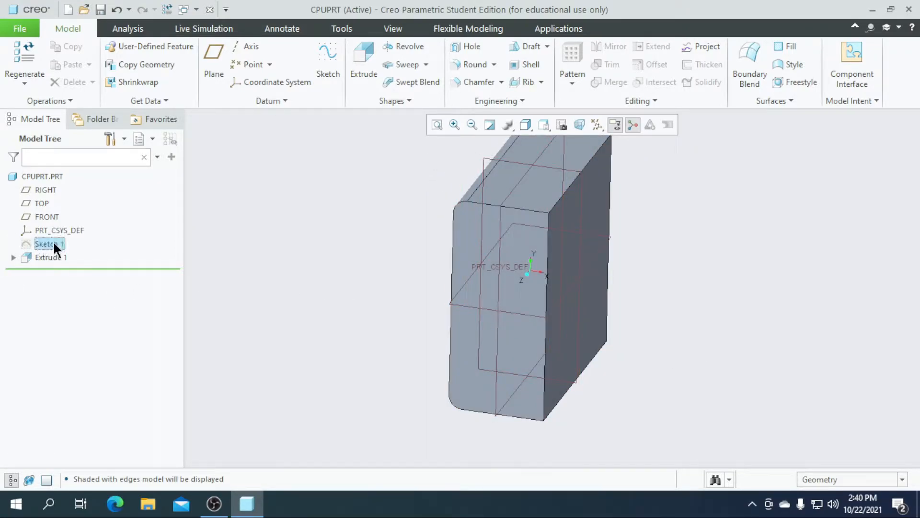
Edit Sketch 1 to set the cabinet rectangle's width to 200 mm and finish the sketch
{"action": "left_click", "coordinate": [79, 164]}
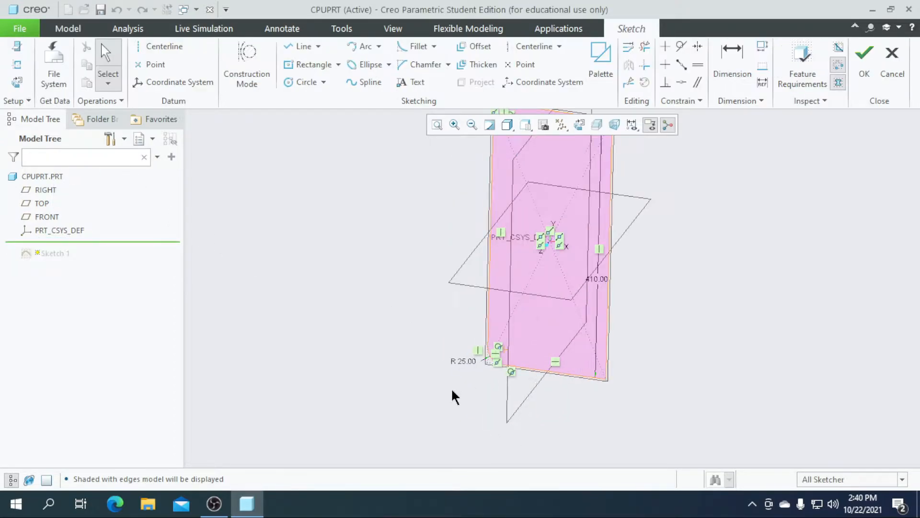
{"action": "left_click", "coordinate": [579, 125]}
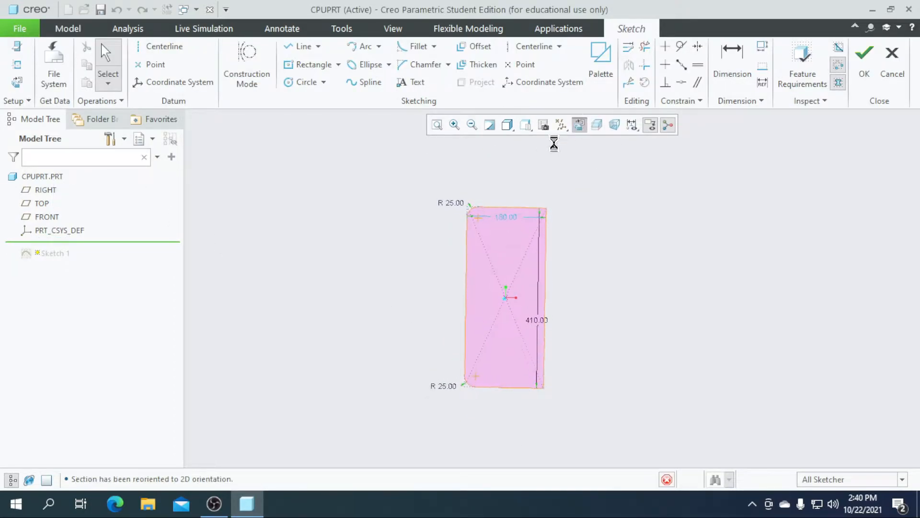
{"action": "scroll", "coordinate": [504, 211], "scroll_direction": "up", "scroll_amount": 4}
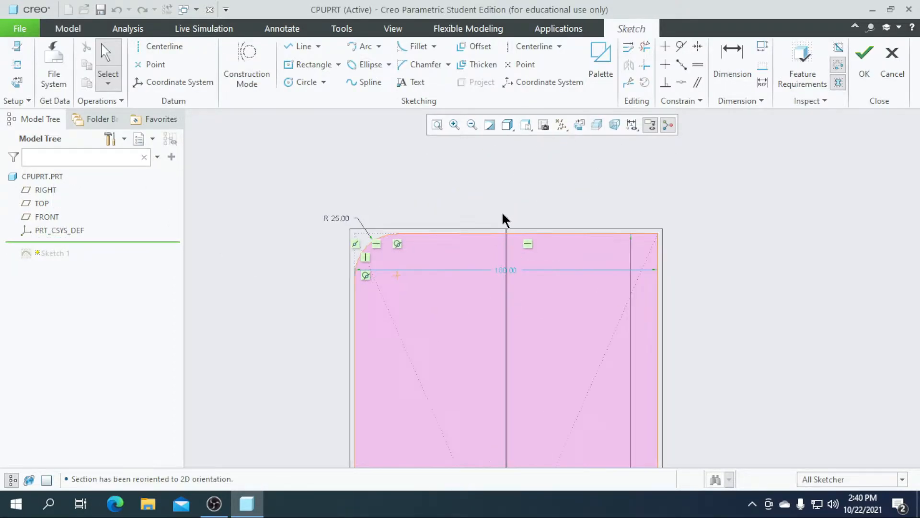
{"action": "double_click", "coordinate": [507, 272]}
{"action": "type", "text": "200"}
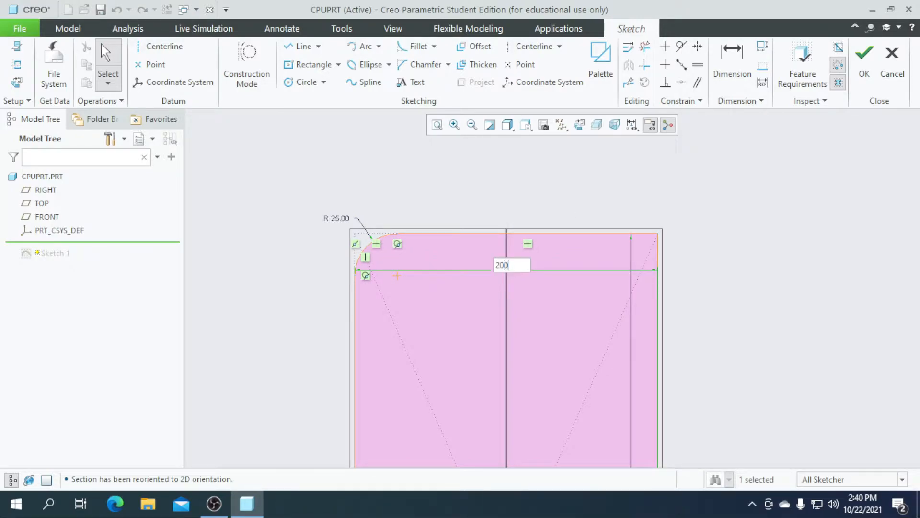
{"action": "key", "text": "Return"}
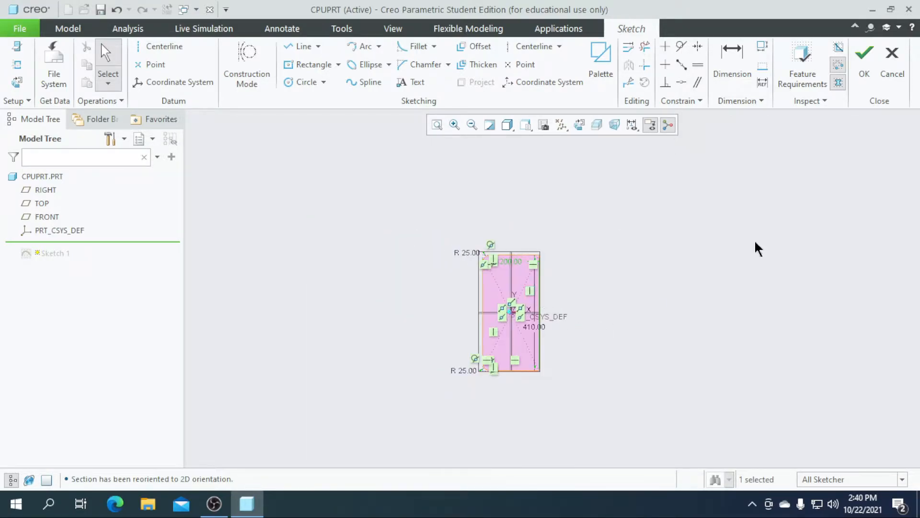
{"action": "left_click", "coordinate": [865, 79]}
{"action": "scroll", "coordinate": [609, 291], "scroll_direction": "down", "scroll_amount": 3}
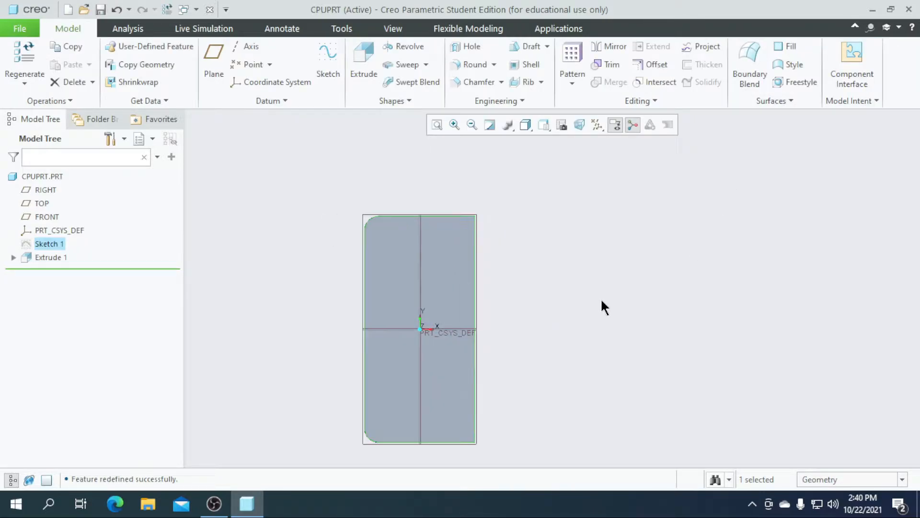
{"action": "left_click", "coordinate": [600, 298]}
Start a new sketch on the front face of the extruded body, with the view facing the sketch plane
{"action": "scroll", "coordinate": [664, 291], "scroll_direction": "up", "scroll_amount": 2}
{"action": "mouse_move", "coordinate": [664, 291]}
{"action": "middle_mouse_down"}
{"action": "mouse_move", "coordinate": [633, 308]}
{"action": "mouse_move", "coordinate": [630, 322]}
{"action": "middle_mouse_up"}
{"action": "middle_click_drag", "start_coordinate": [541, 330], "coordinate": [683, 304]}
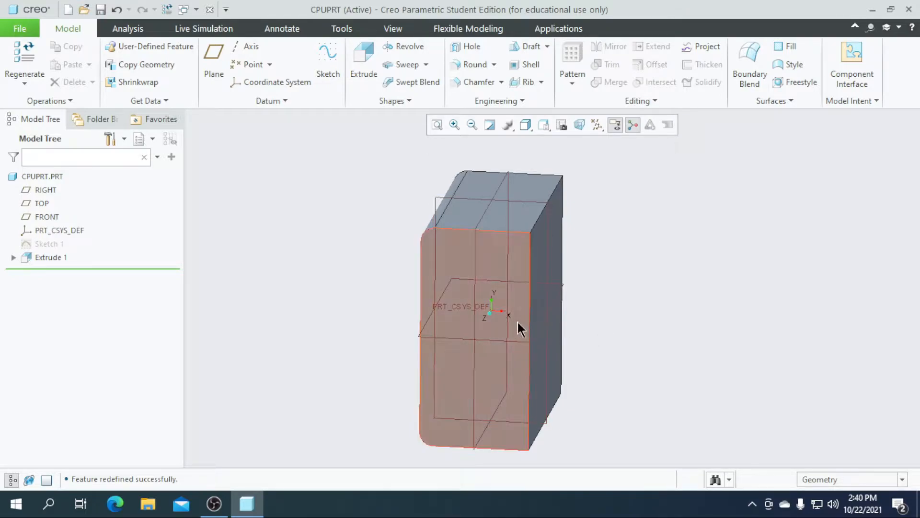
{"action": "left_click", "coordinate": [453, 330]}
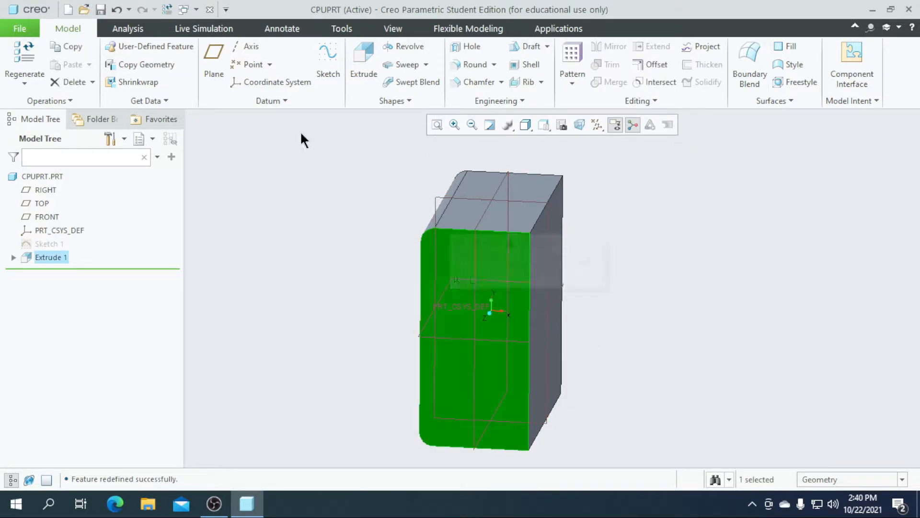
{"action": "left_click", "coordinate": [328, 62]}
{"action": "left_click", "coordinate": [579, 126]}
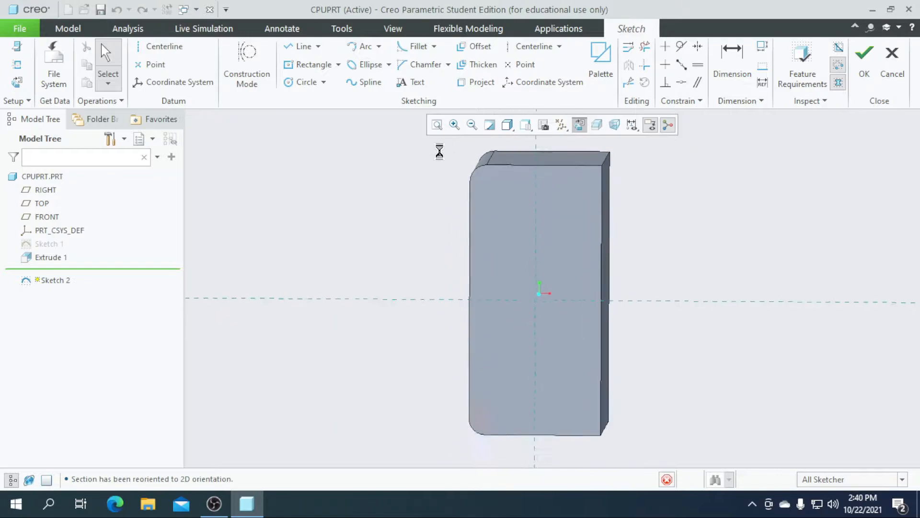
Add the front face's upper-left rounded corner, top edge and left edge as sketch references
{"action": "scroll", "coordinate": [497, 182], "scroll_direction": "down", "scroll_amount": 3}
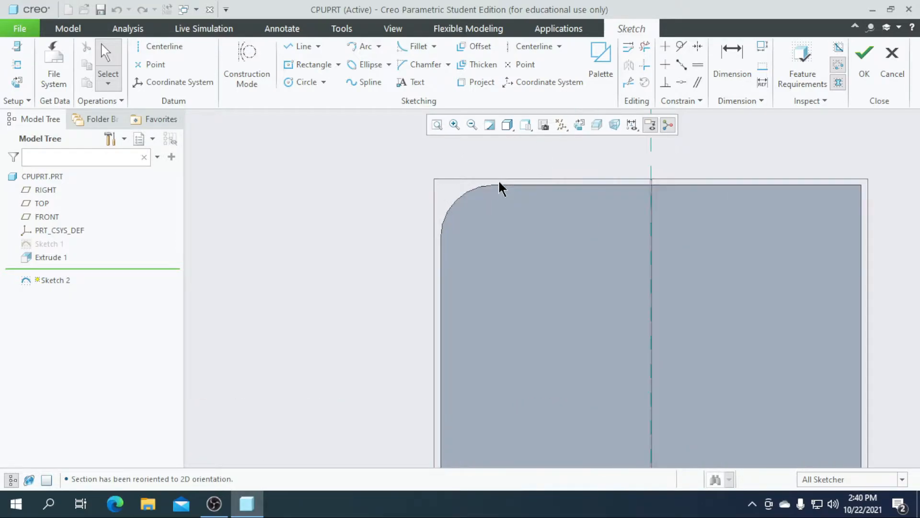
{"action": "left_click", "coordinate": [17, 64]}
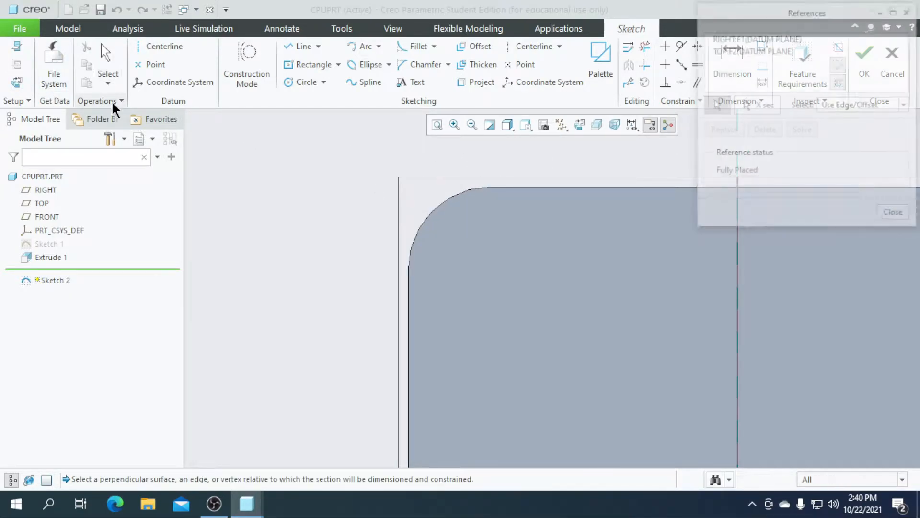
{"action": "left_click", "coordinate": [440, 210]}
{"action": "left_click", "coordinate": [538, 190]}
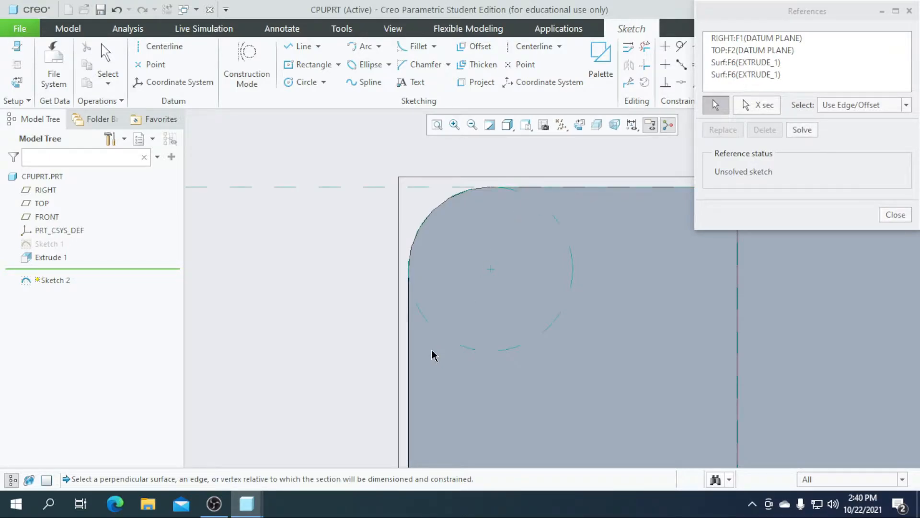
{"action": "left_click", "coordinate": [409, 361]}
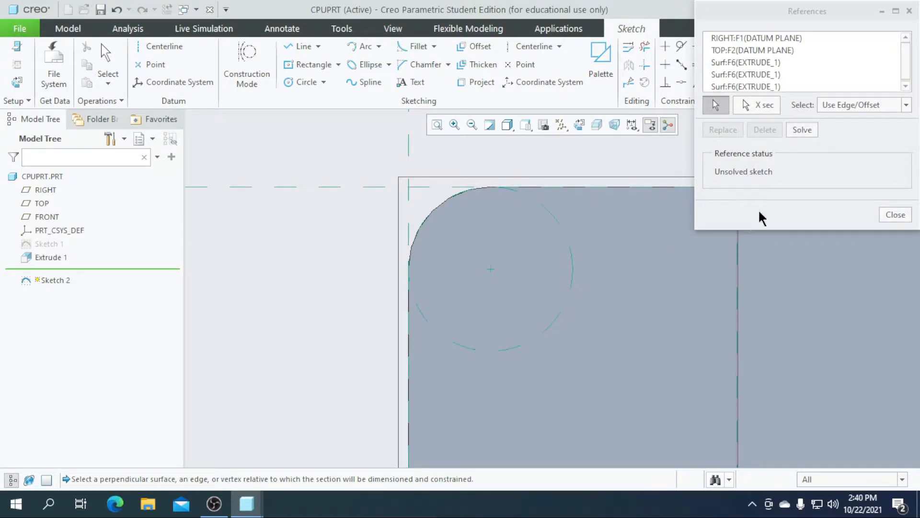
{"action": "left_click", "coordinate": [903, 214]}
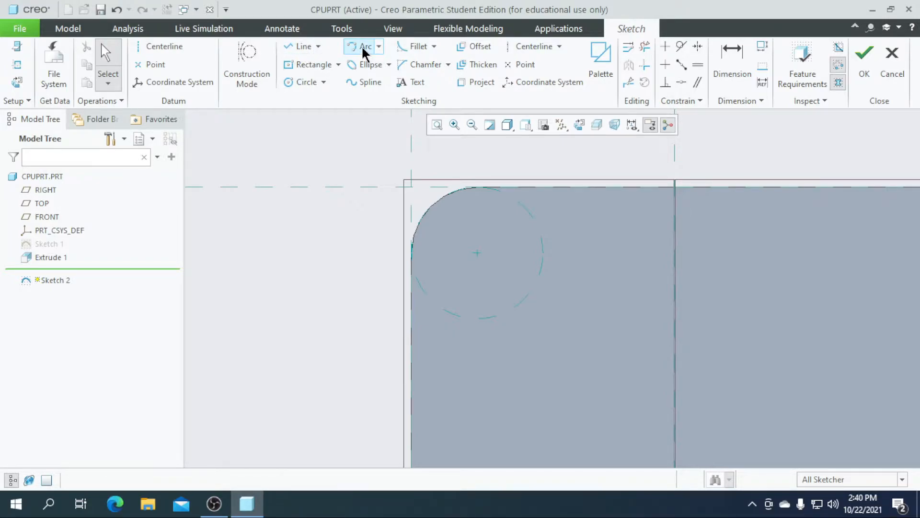
{"action": "left_click", "coordinate": [370, 83]}
{"action": "scroll", "coordinate": [472, 272], "scroll_direction": "down", "scroll_amount": 3}
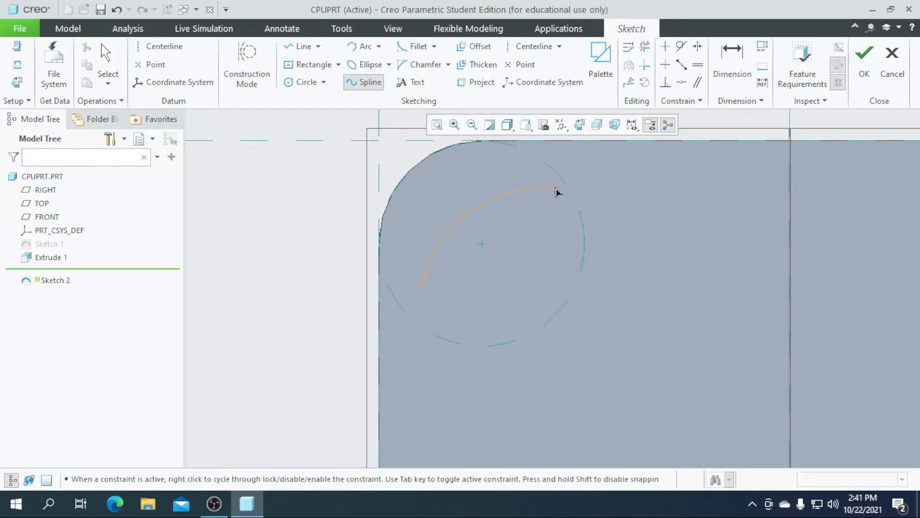
{"action": "middle_click", "coordinate": [433, 269]}
{"action": "middle_click", "coordinate": [433, 270]}
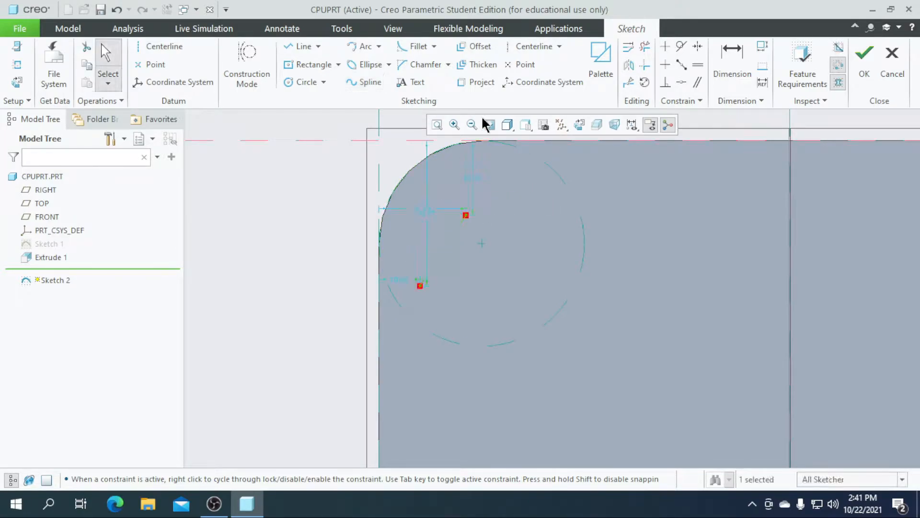
{"action": "left_click", "coordinate": [647, 47]}
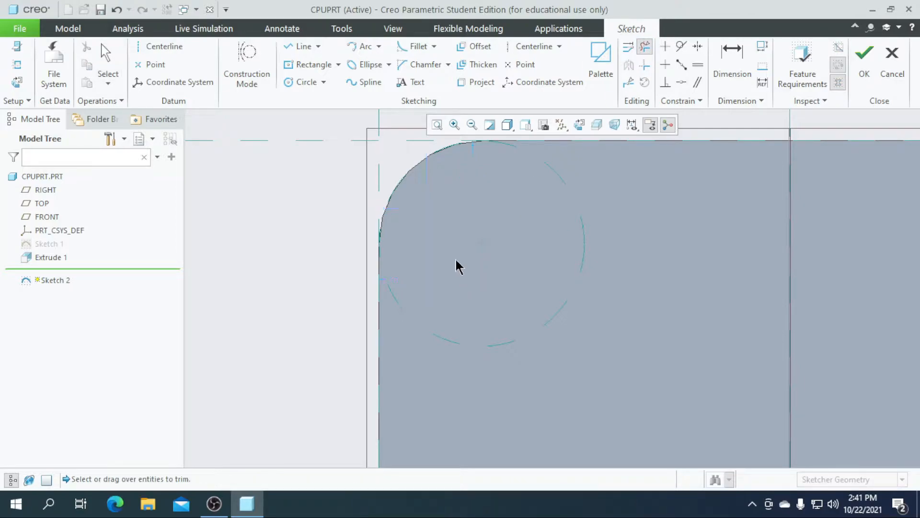
Sketch a corner rectangle about 44 mm wide and 28 mm high inside the front face's upper-left corner
{"action": "left_click", "coordinate": [314, 65]}
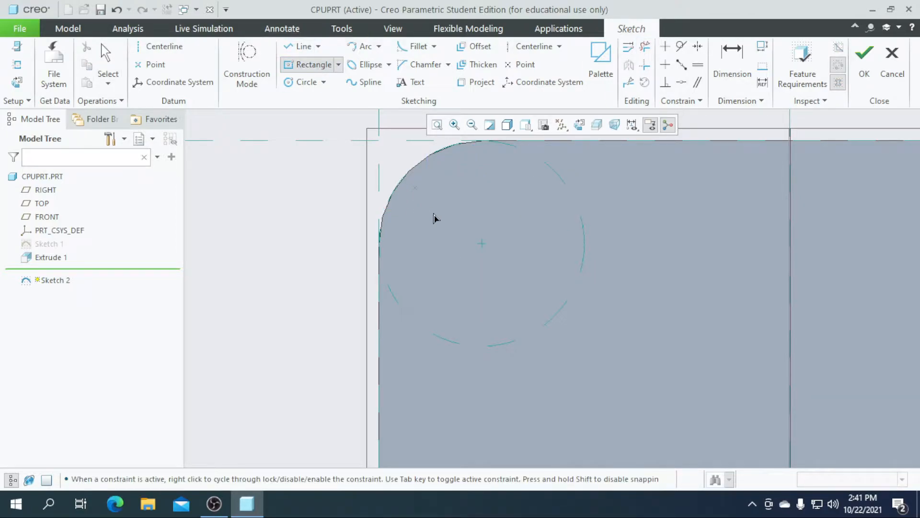
{"action": "left_click", "coordinate": [339, 65]}
{"action": "left_click", "coordinate": [312, 100]}
{"action": "left_click", "coordinate": [420, 195]}
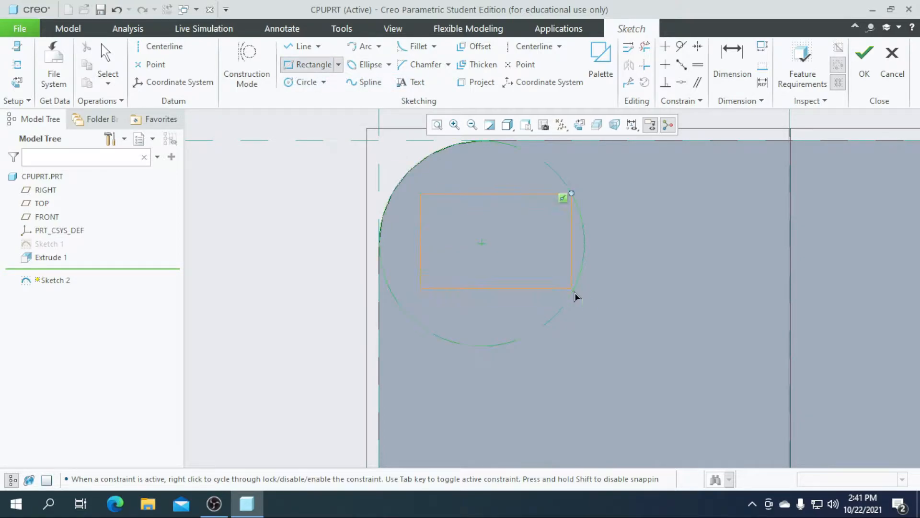
{"action": "left_click", "coordinate": [602, 310]}
{"action": "middle_click", "coordinate": [520, 271]}
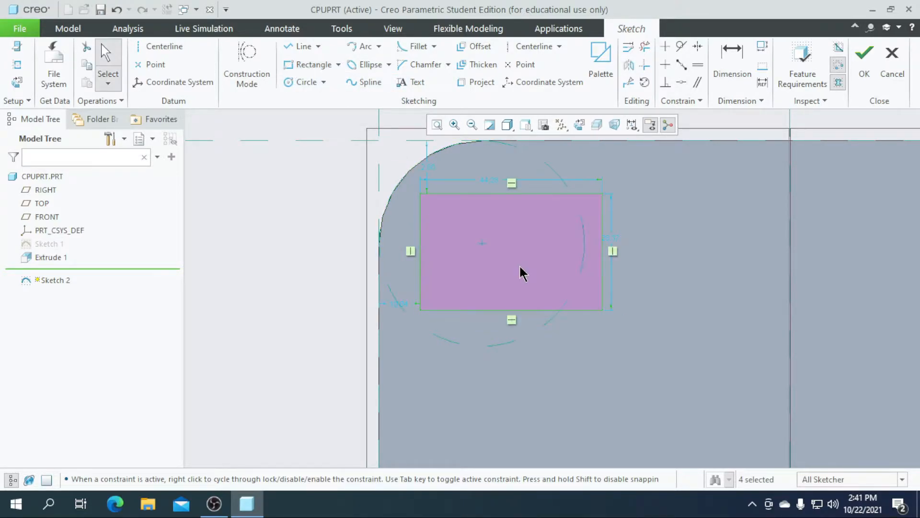
Fillet the small rectangle's upper-left corner at about 11 mm radius
{"action": "scroll", "coordinate": [501, 224], "scroll_direction": "up", "scroll_amount": 1}
{"action": "scroll", "coordinate": [456, 228], "scroll_direction": "down", "scroll_amount": 1}
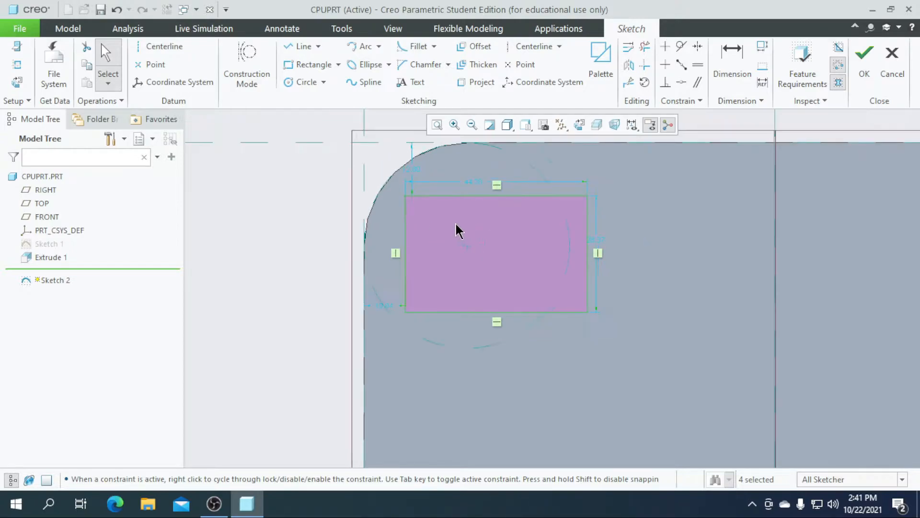
{"action": "scroll", "coordinate": [469, 229], "scroll_direction": "up", "scroll_amount": 1}
{"action": "left_click", "coordinate": [403, 49]}
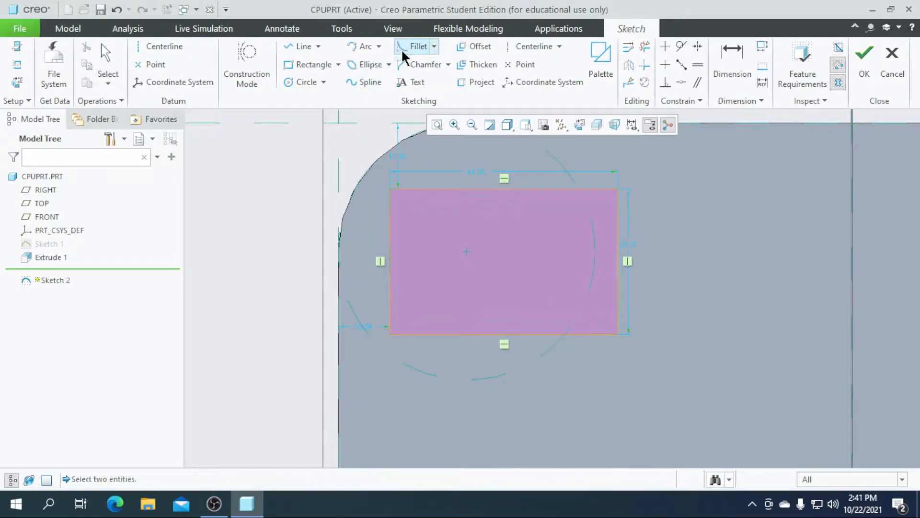
{"action": "scroll", "coordinate": [388, 256], "scroll_direction": "up", "scroll_amount": 1}
{"action": "left_click", "coordinate": [487, 183]}
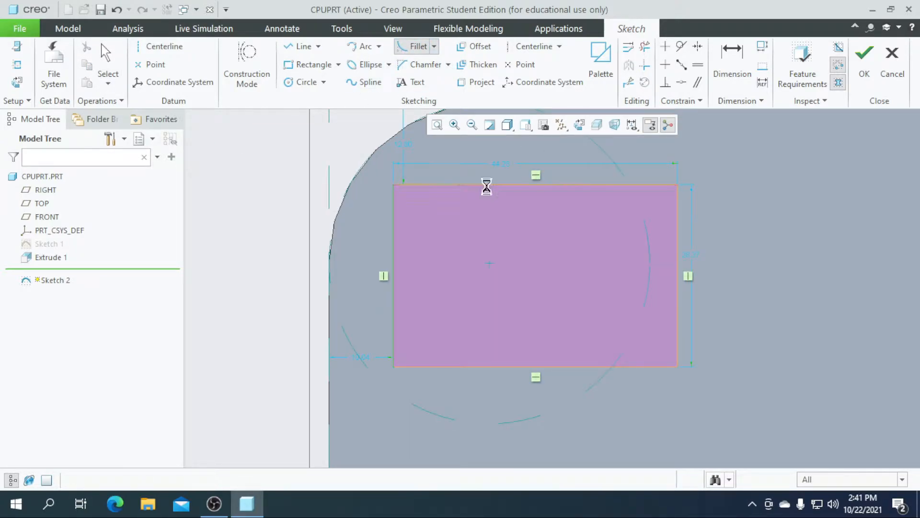
{"action": "scroll", "coordinate": [460, 241], "scroll_direction": "down", "scroll_amount": 2}
{"action": "middle_click", "coordinate": [397, 202]}
Set the small rectangle's corner fillet radius to 20 mm
{"action": "double_click", "coordinate": [412, 206]}
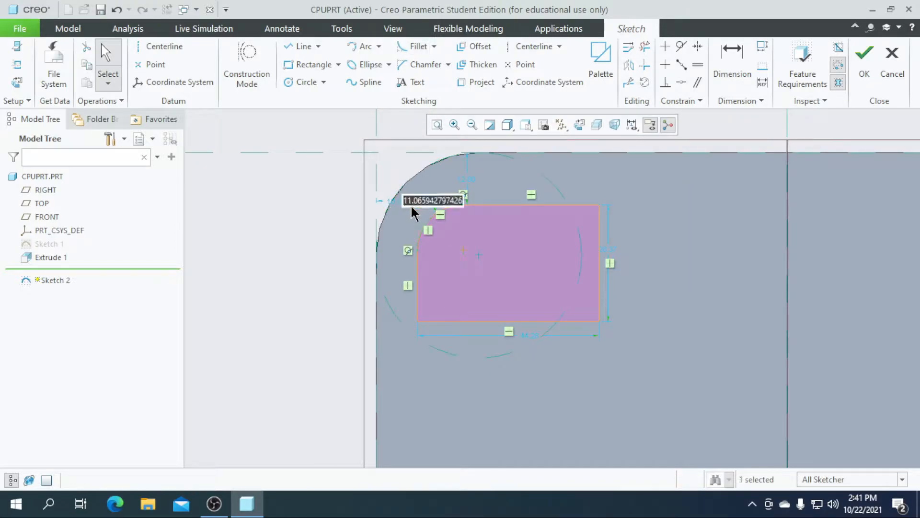
{"action": "type", "text": "20"}
{"action": "key", "text": "Return"}
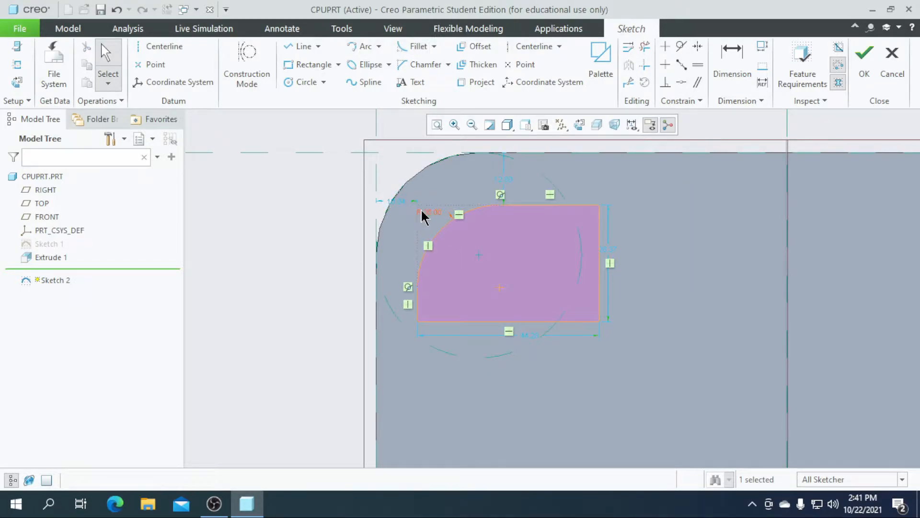
Set the small rectangle's corner fillet radius to 25 mm
{"action": "scroll", "coordinate": [423, 212], "scroll_direction": "up", "scroll_amount": 1}
{"action": "double_click", "coordinate": [436, 213]}
{"action": "type", "text": "25"}
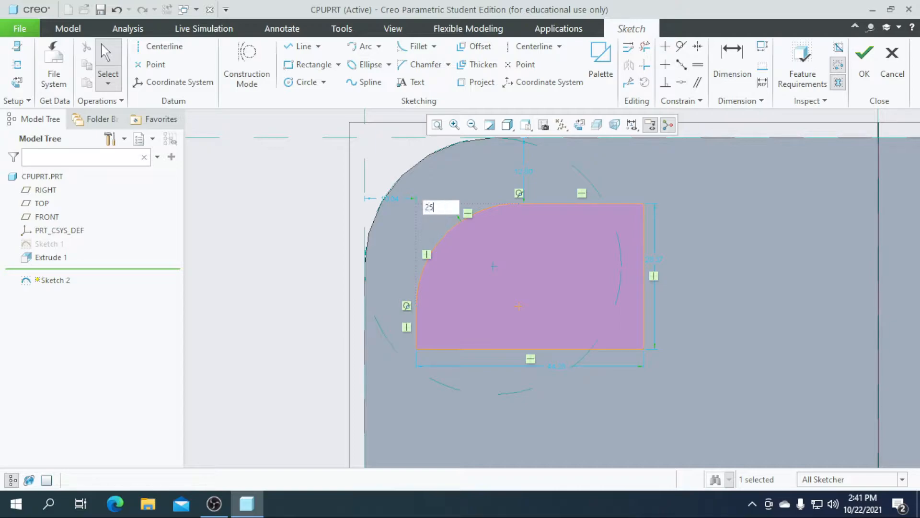
{"action": "key", "text": "Return"}
{"action": "scroll", "coordinate": [436, 219], "scroll_direction": "down", "scroll_amount": 1}
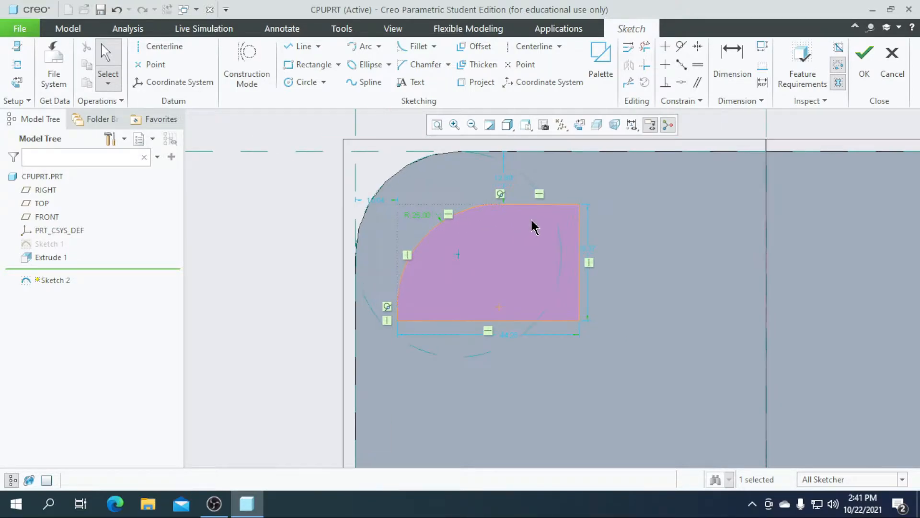
{"action": "scroll", "coordinate": [569, 240], "scroll_direction": "up", "scroll_amount": 1}
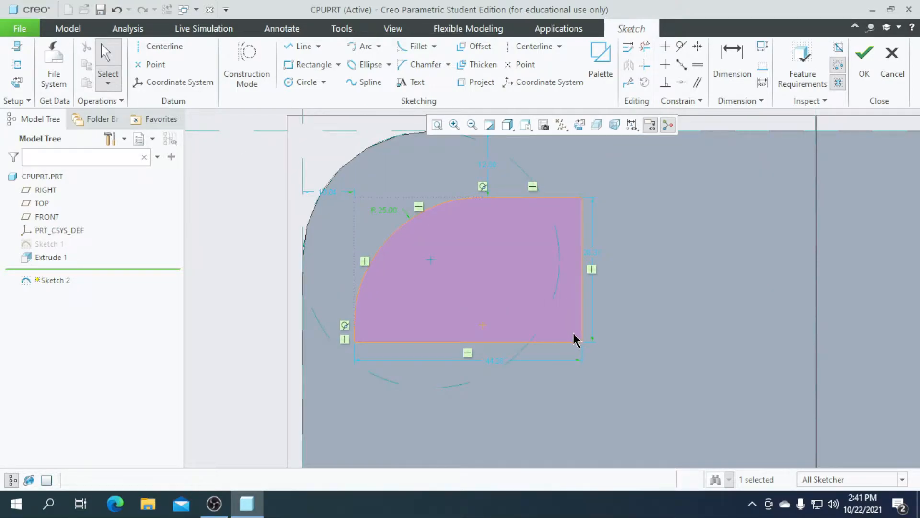
Fillet the small rectangle's lower-right corner between its bottom and right sides
{"action": "left_click", "coordinate": [581, 332]}
{"action": "scroll", "coordinate": [569, 345], "scroll_direction": "up", "scroll_amount": 1}
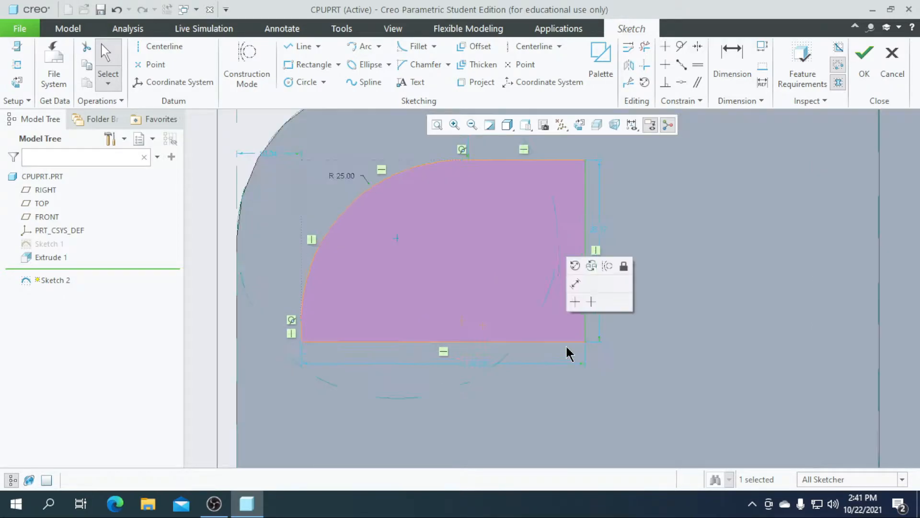
{"action": "left_click", "coordinate": [416, 46]}
{"action": "left_click", "coordinate": [566, 345]}
{"action": "left_click", "coordinate": [585, 329]}
{"action": "scroll", "coordinate": [577, 329], "scroll_direction": "down", "scroll_amount": 1}
{"action": "scroll", "coordinate": [555, 357], "scroll_direction": "up", "scroll_amount": 1}
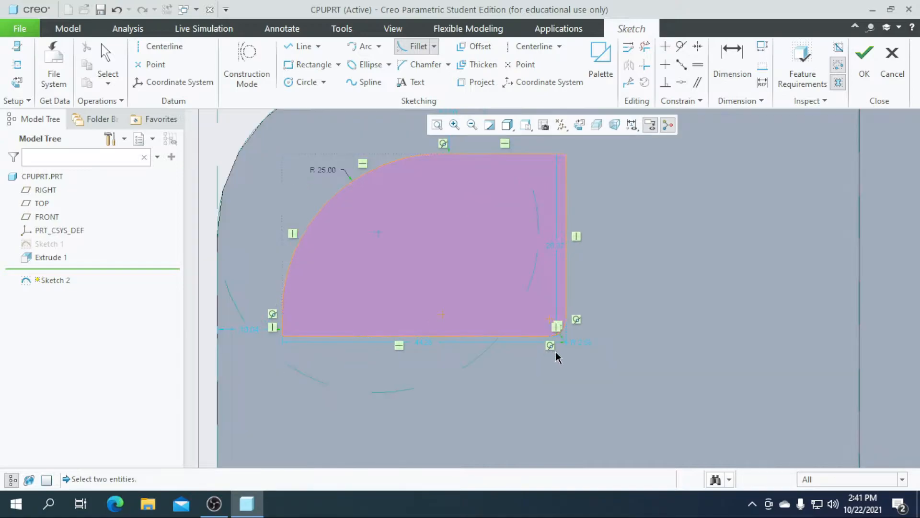
{"action": "middle_click", "coordinate": [554, 356]}
Set the small rectangle's lower-right fillet radius to 15 mm
{"action": "double_click", "coordinate": [581, 341]}
{"action": "type", "text": "1"}
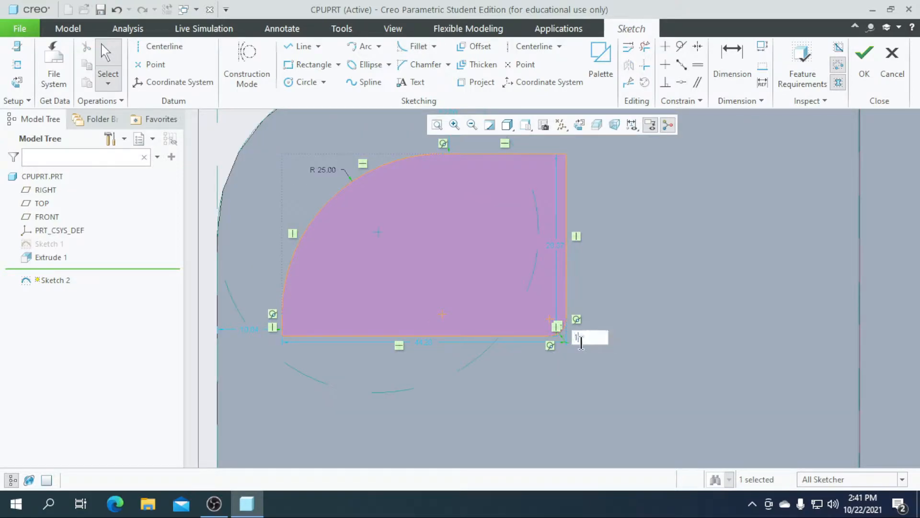
{"action": "type", "text": "5"}
{"action": "key", "text": "Return"}
Set the small rectangle's lower-right fillet radius to 20 mm
{"action": "scroll", "coordinate": [484, 323], "scroll_direction": "up", "scroll_amount": 1}
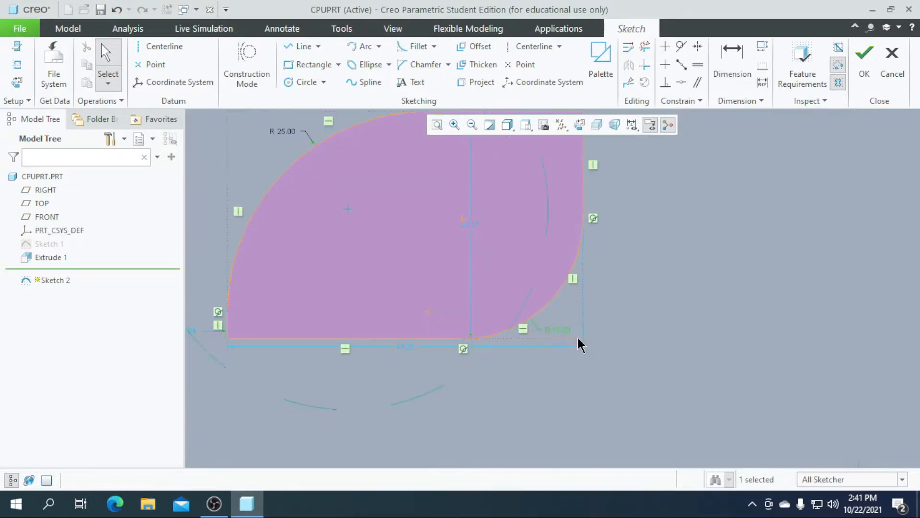
{"action": "type", "text": "20"}
{"action": "key", "text": "Return"}
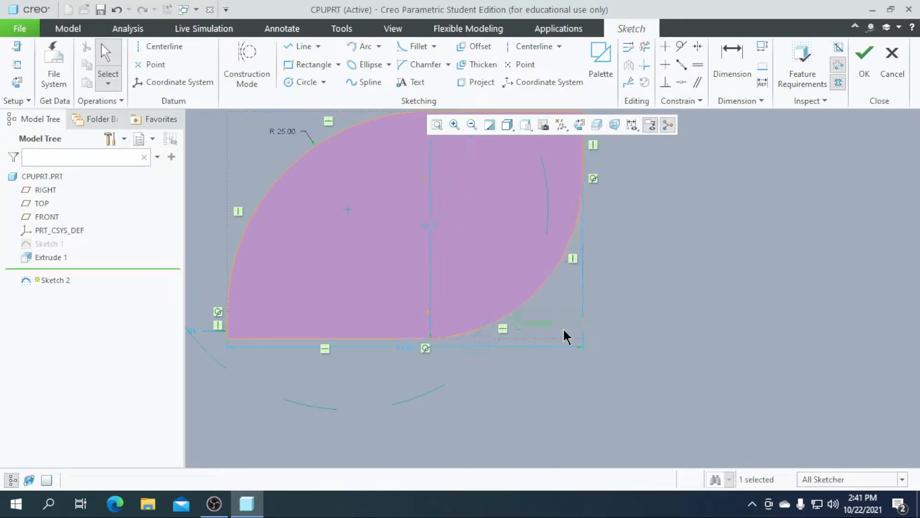
Dimension the filleted profile's overall width between its lower corner points and set it to 40 mm
{"action": "scroll", "coordinate": [565, 327], "scroll_direction": "down", "scroll_amount": 2}
{"action": "scroll", "coordinate": [565, 272], "scroll_direction": "up", "scroll_amount": 1}
{"action": "scroll", "coordinate": [611, 237], "scroll_direction": "up", "scroll_amount": 2}
{"action": "scroll", "coordinate": [389, 281], "scroll_direction": "down", "scroll_amount": 3}
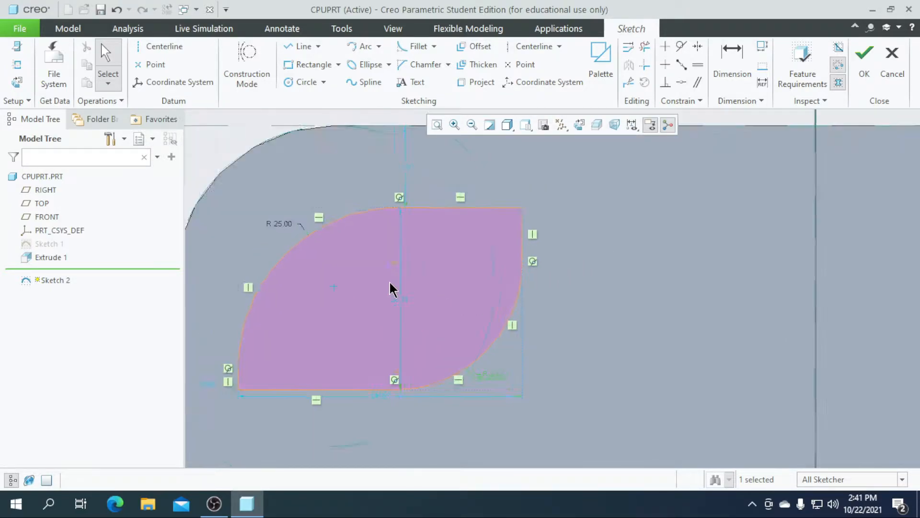
{"action": "scroll", "coordinate": [401, 259], "scroll_direction": "down", "scroll_amount": 4}
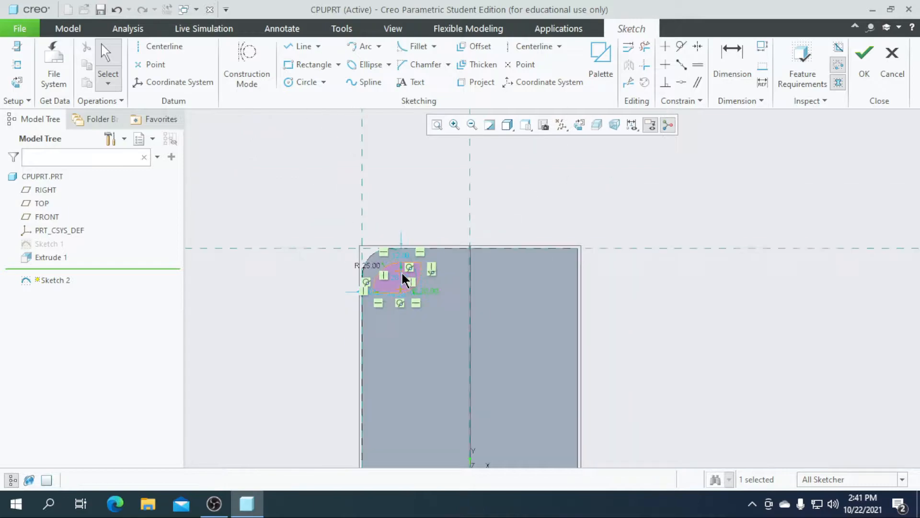
{"action": "scroll", "coordinate": [407, 263], "scroll_direction": "up", "scroll_amount": 5}
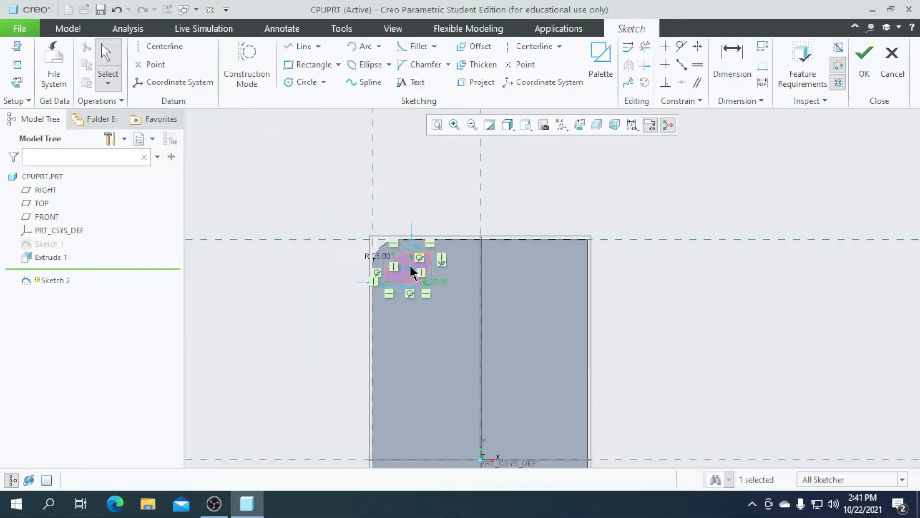
{"action": "left_click", "coordinate": [733, 62]}
{"action": "scroll", "coordinate": [269, 320], "scroll_direction": "up", "scroll_amount": 1}
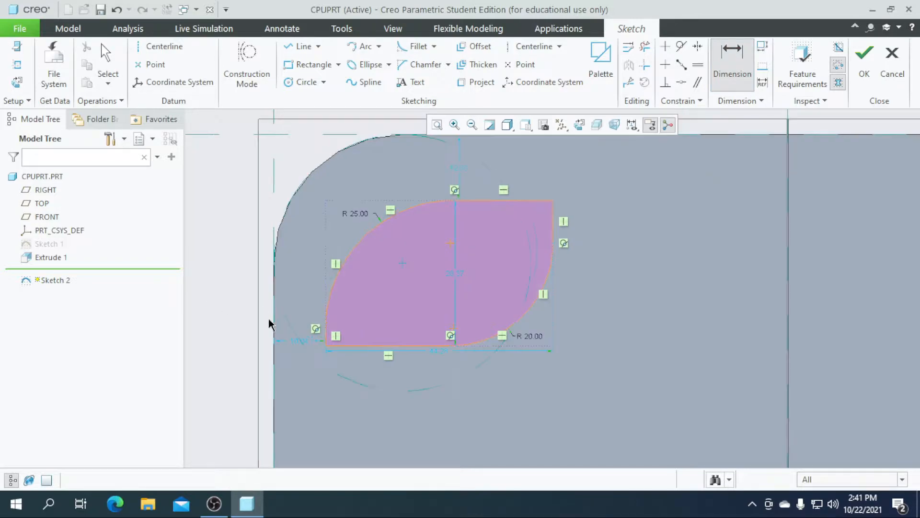
{"action": "left_click", "coordinate": [328, 347]}
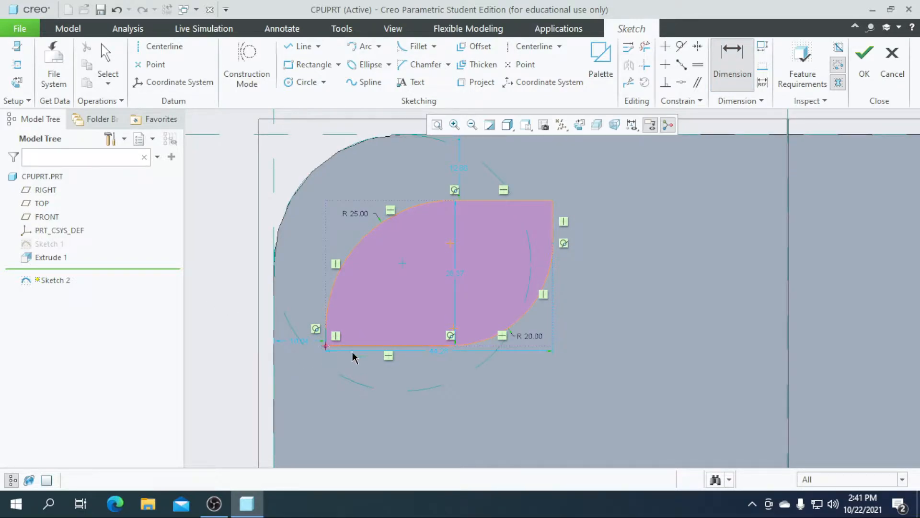
{"action": "left_click", "coordinate": [553, 346]}
{"action": "middle_click", "coordinate": [433, 393]}
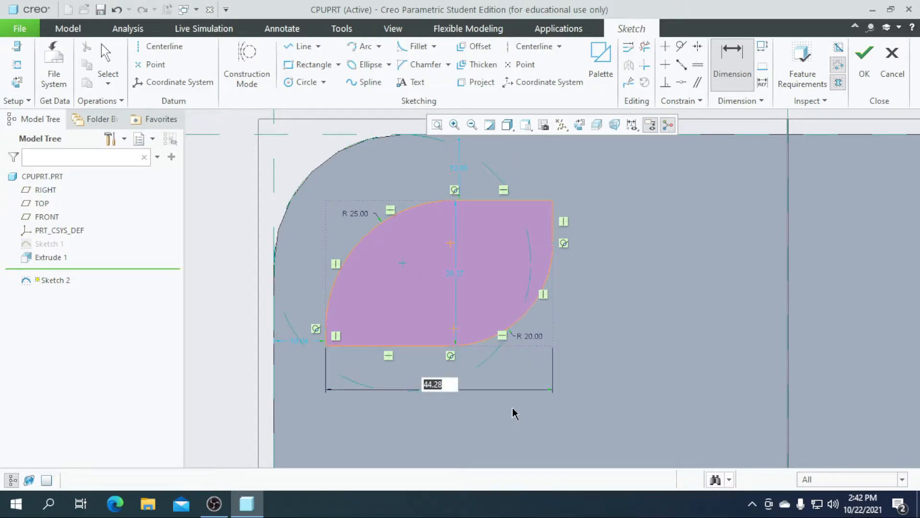
{"action": "type", "text": "40"}
{"action": "key", "text": "Return"}
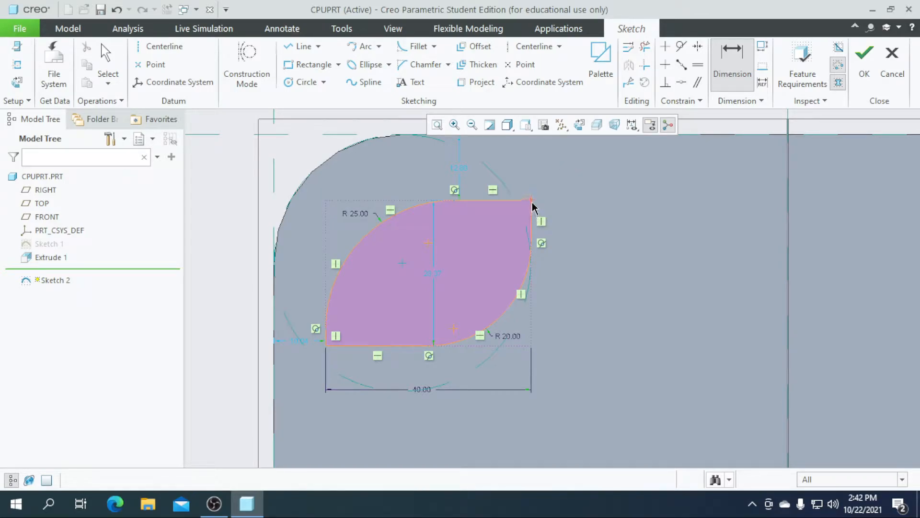
Dimension the filleted profile's overall height on its right side and set it to 30 mm
{"action": "middle_click", "coordinate": [596, 282]}
{"action": "type", "text": "30"}
{"action": "key", "text": "Return"}
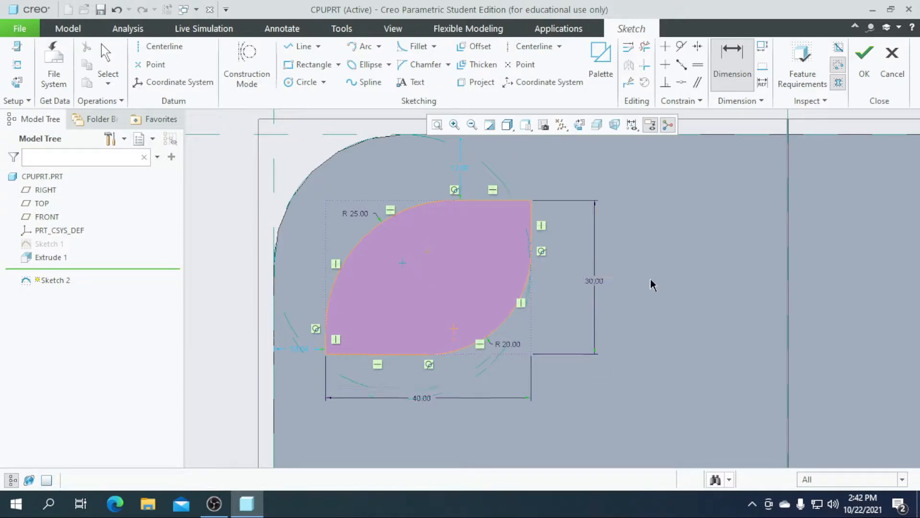
Set the filleted profile's overall width to 45 mm
{"action": "double_click", "coordinate": [423, 400]}
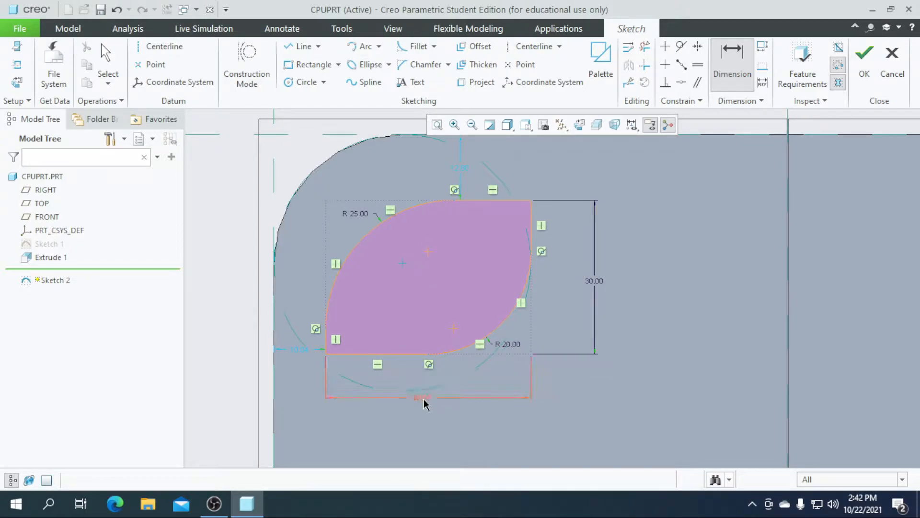
{"action": "type", "text": "45"}
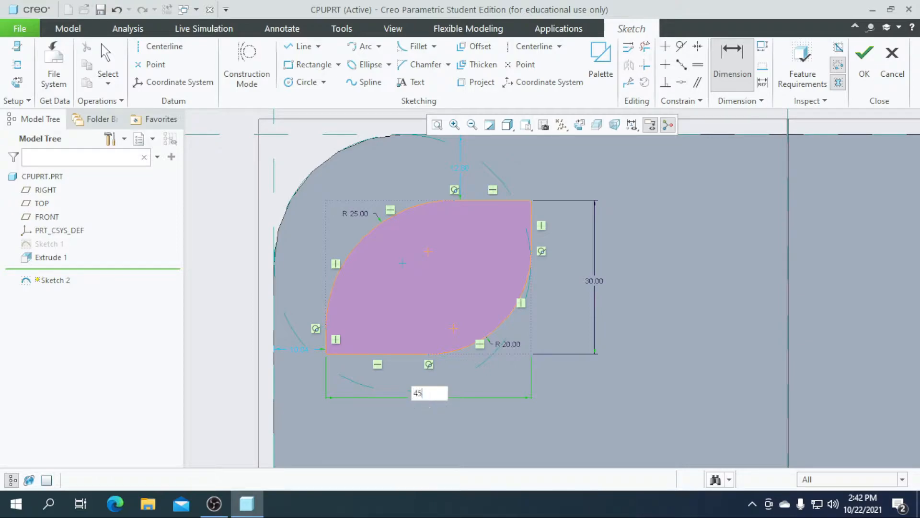
{"action": "key", "text": "Return"}
Set the profile's offsets from the face's left and top edges to 10 mm each, and finish the sketch
{"action": "scroll", "coordinate": [409, 292], "scroll_direction": "down", "scroll_amount": 5}
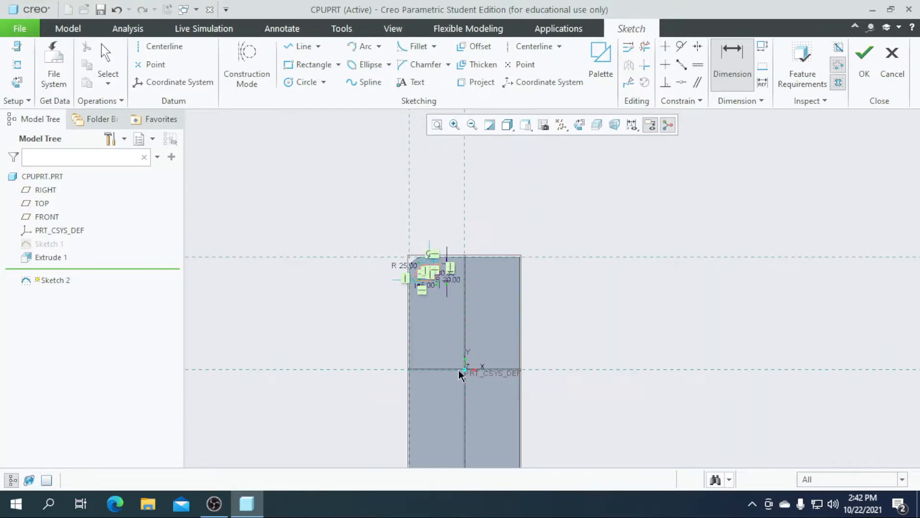
{"action": "scroll", "coordinate": [407, 305], "scroll_direction": "up", "scroll_amount": 5}
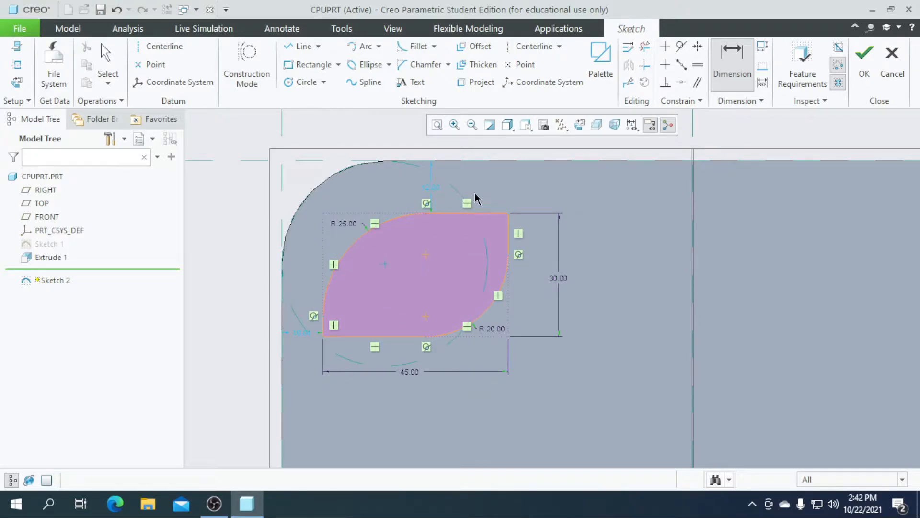
{"action": "double_click", "coordinate": [301, 331]}
{"action": "type", "text": "10"}
{"action": "key", "text": "Return"}
{"action": "double_click", "coordinate": [431, 188]}
{"action": "type", "text": "1"}
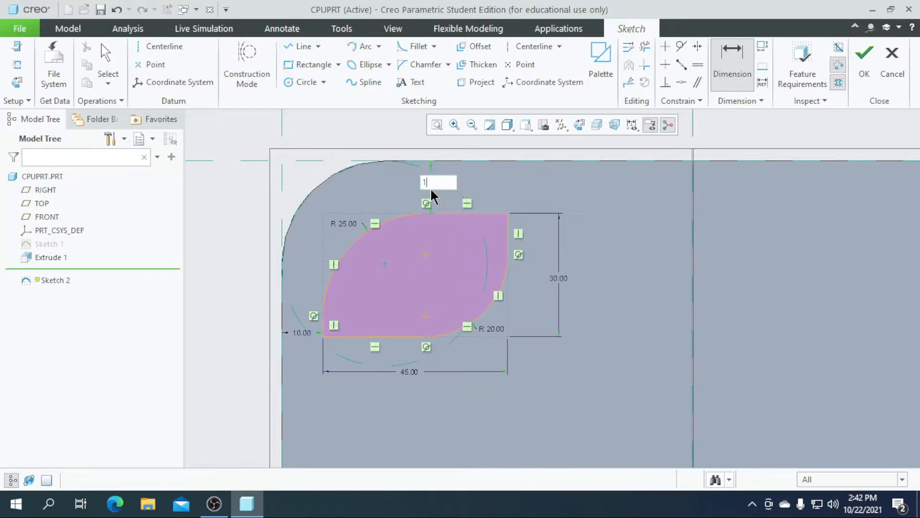
{"action": "type", "text": "0"}
{"action": "key", "text": "Return"}
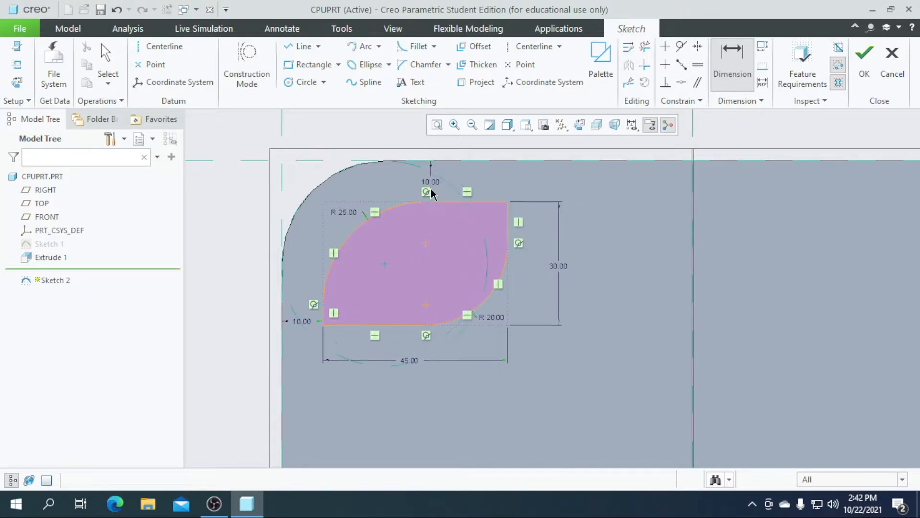
{"action": "left_click", "coordinate": [865, 71]}
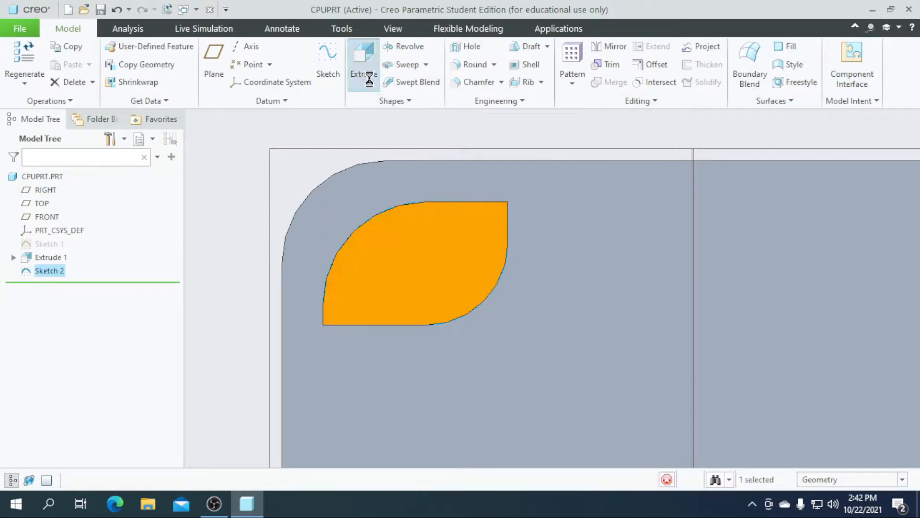
Extrude the leaf-shaped profile outward from the front face with a depth of 1 mm
{"action": "left_click", "coordinate": [364, 71]}
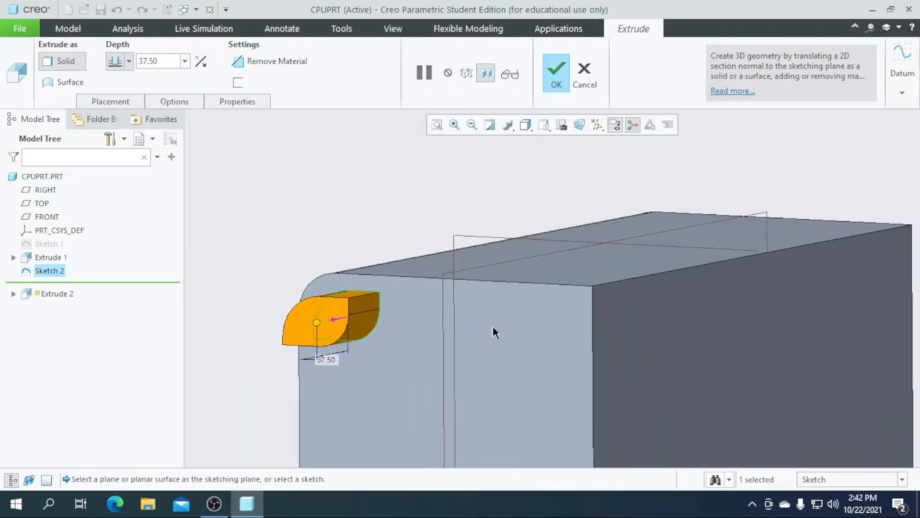
{"action": "scroll", "coordinate": [297, 358], "scroll_direction": "down", "scroll_amount": 3}
{"action": "double_click", "coordinate": [174, 60]}
{"action": "type", "text": "1"}
{"action": "key", "text": "Return"}
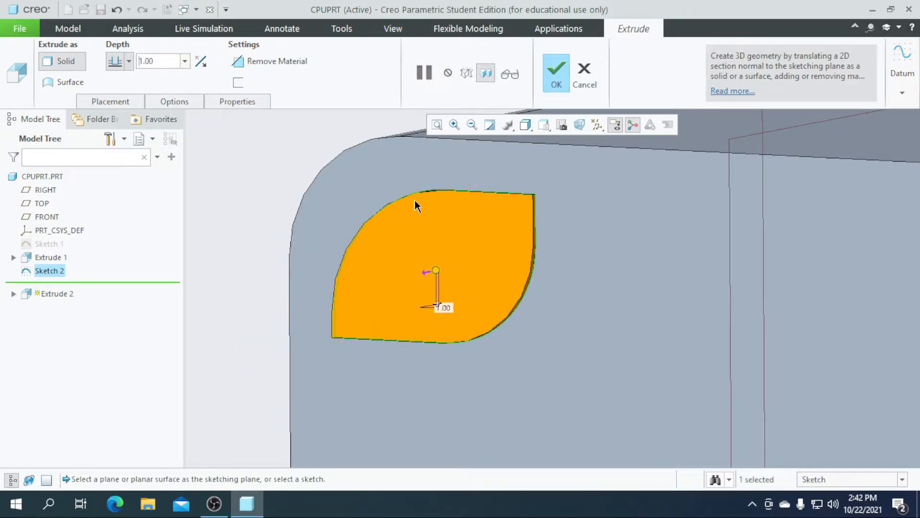
Set the leaf-shaped profile's extrusion depth to 3 mm
{"action": "scroll", "coordinate": [417, 206], "scroll_direction": "up", "scroll_amount": 1}
{"action": "double_click", "coordinate": [163, 61]}
{"action": "type", "text": "3"}
{"action": "key", "text": "Return"}
Set the leaf-shaped profile's extrusion depth to 2 mm and complete the extrusion
{"action": "double_click", "coordinate": [166, 61]}
{"action": "type", "text": "2"}
{"action": "key", "text": "Return"}
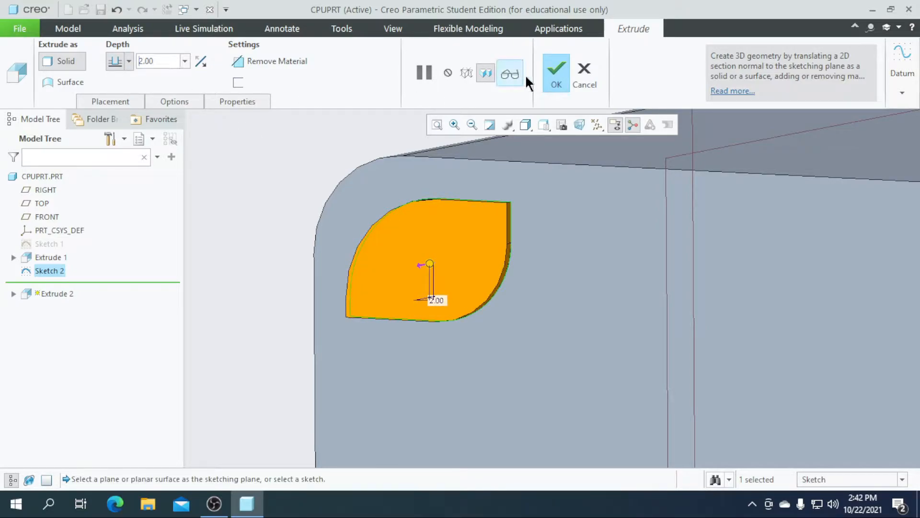
{"action": "left_click", "coordinate": [547, 78]}
Start a new sketch on the cabinet's front face
{"action": "middle_click_drag", "start_coordinate": [315, 224], "coordinate": [277, 319]}
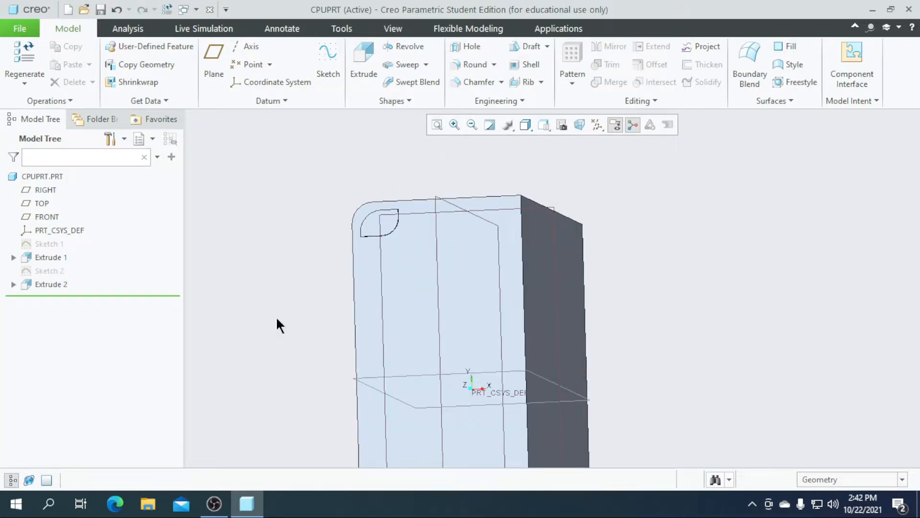
{"action": "scroll", "coordinate": [402, 361], "scroll_direction": "up", "scroll_amount": 1}
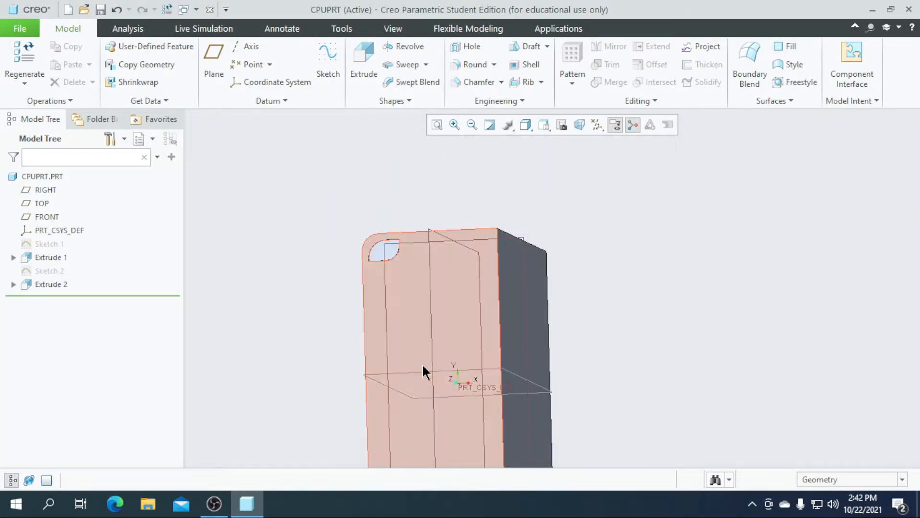
{"action": "left_click", "coordinate": [451, 369]}
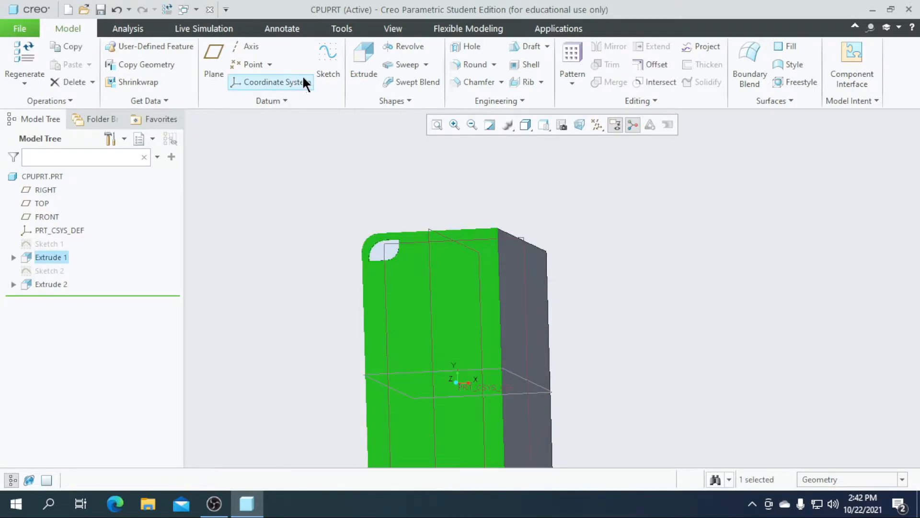
{"action": "left_click", "coordinate": [314, 77]}
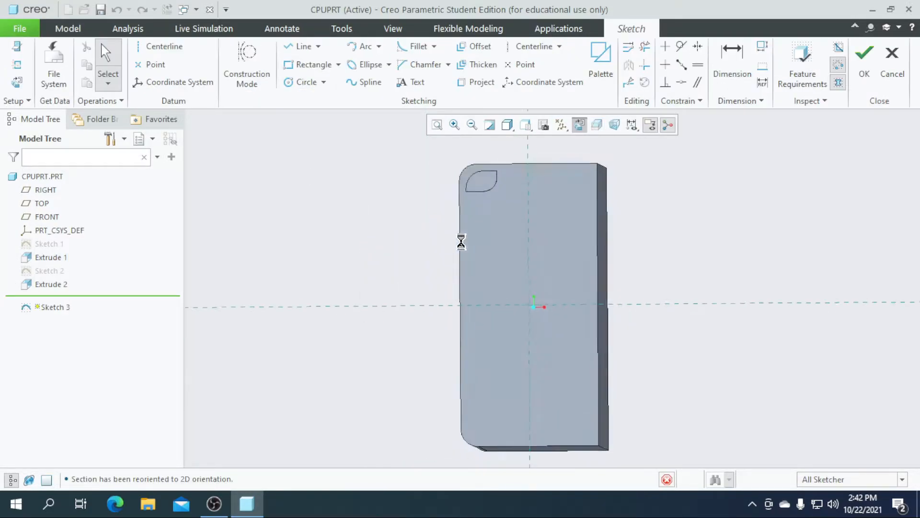
{"action": "scroll", "coordinate": [556, 445], "scroll_direction": "down", "scroll_amount": 5}
{"action": "scroll", "coordinate": [430, 367], "scroll_direction": "up", "scroll_amount": 4}
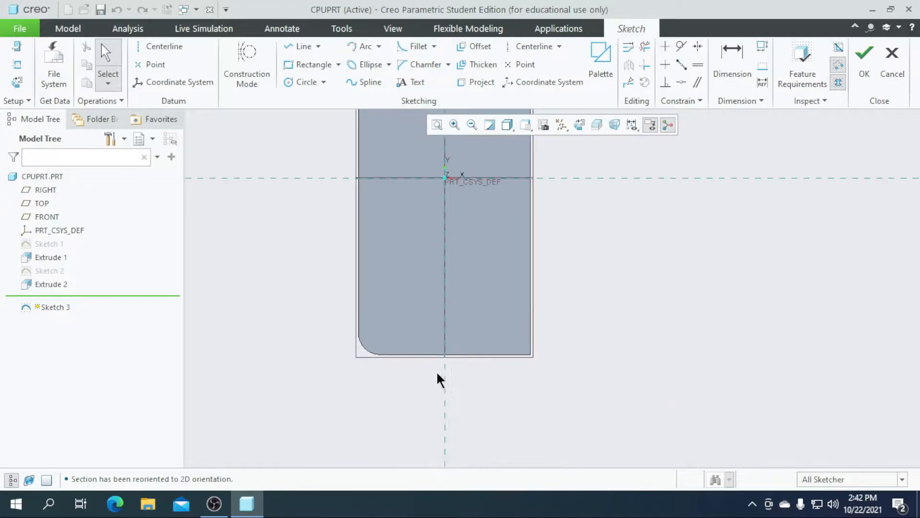
{"action": "scroll", "coordinate": [426, 347], "scroll_direction": "down", "scroll_amount": 5}
{"action": "scroll", "coordinate": [425, 353], "scroll_direction": "down", "scroll_amount": 1}
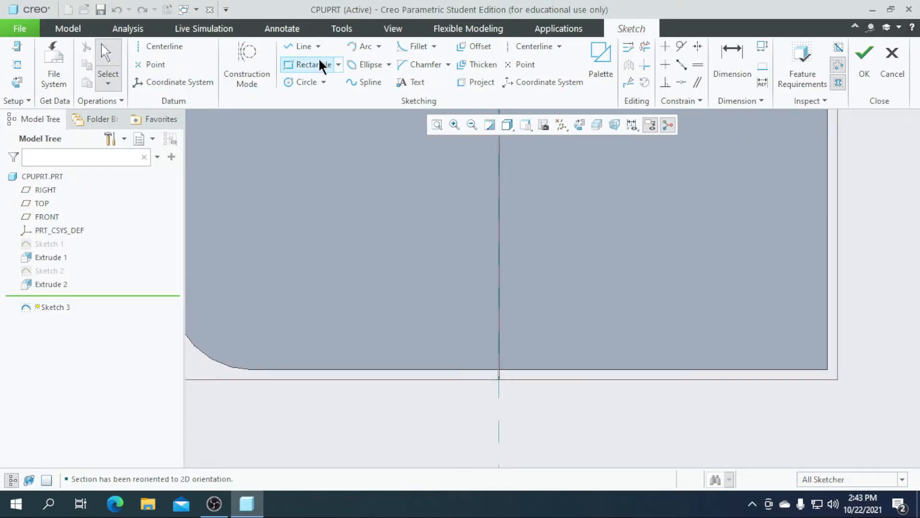
Sketch a corner rectangle about 127 mm wide and 16 mm high near the front face's lower-right corner
{"action": "left_click", "coordinate": [338, 65]}
{"action": "left_click", "coordinate": [339, 76]}
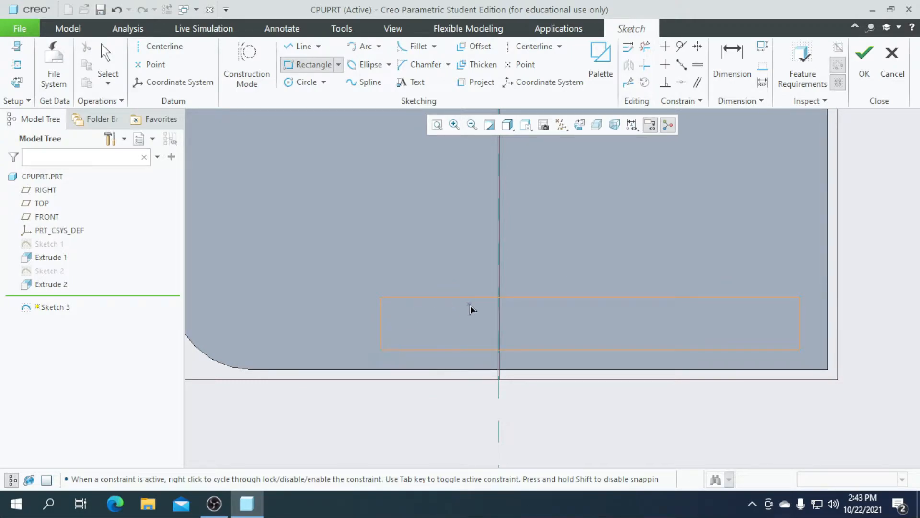
{"action": "middle_click", "coordinate": [657, 376]}
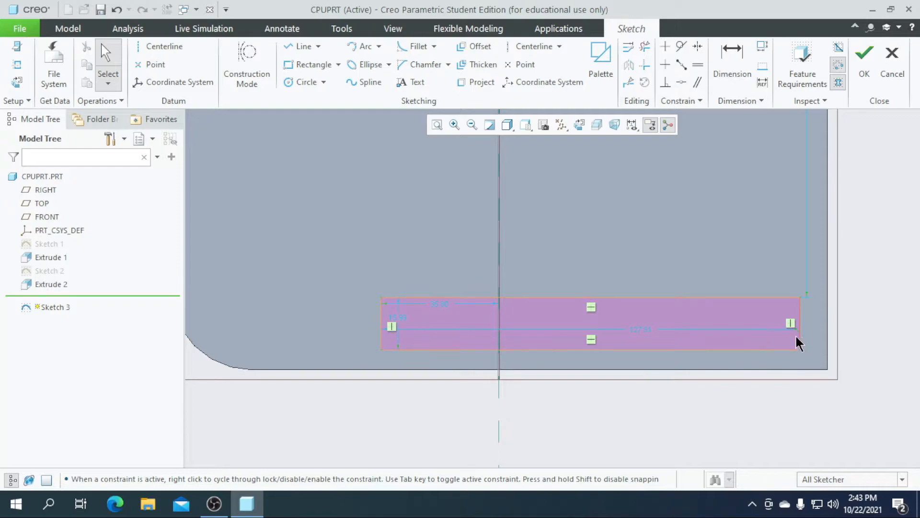
{"action": "scroll", "coordinate": [596, 364], "scroll_direction": "up", "scroll_amount": 4}
{"action": "scroll", "coordinate": [687, 347], "scroll_direction": "down", "scroll_amount": 5}
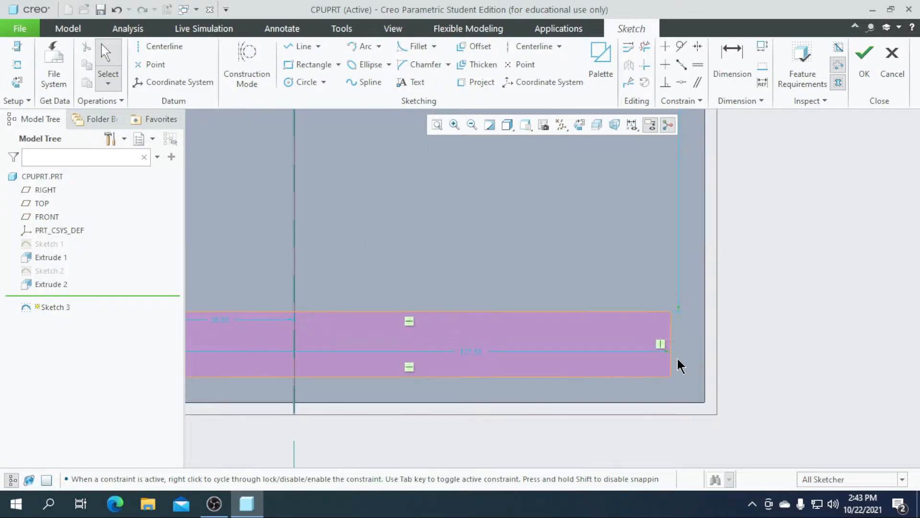
Dimension the gap between the long rectangle's right side and the face's right edge, and set it to 3 mm
{"action": "left_click", "coordinate": [719, 67]}
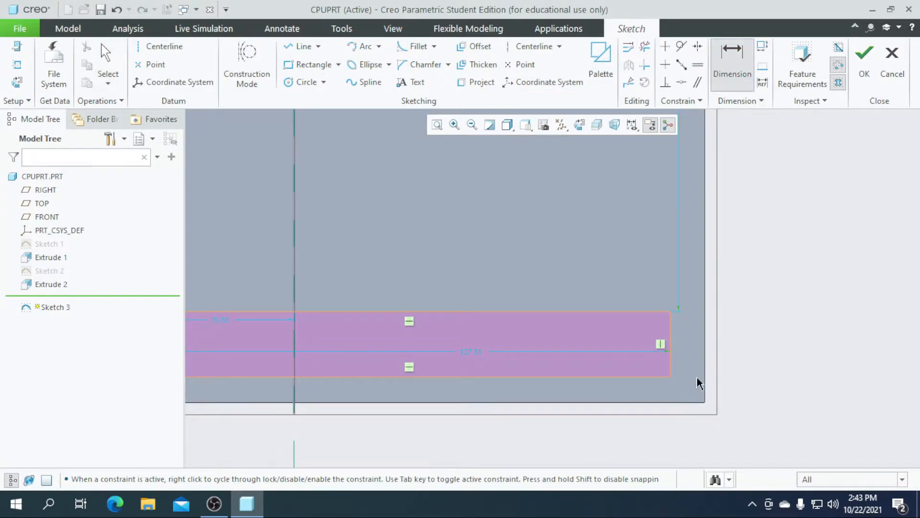
{"action": "left_click", "coordinate": [706, 355]}
{"action": "middle_click", "coordinate": [683, 339]}
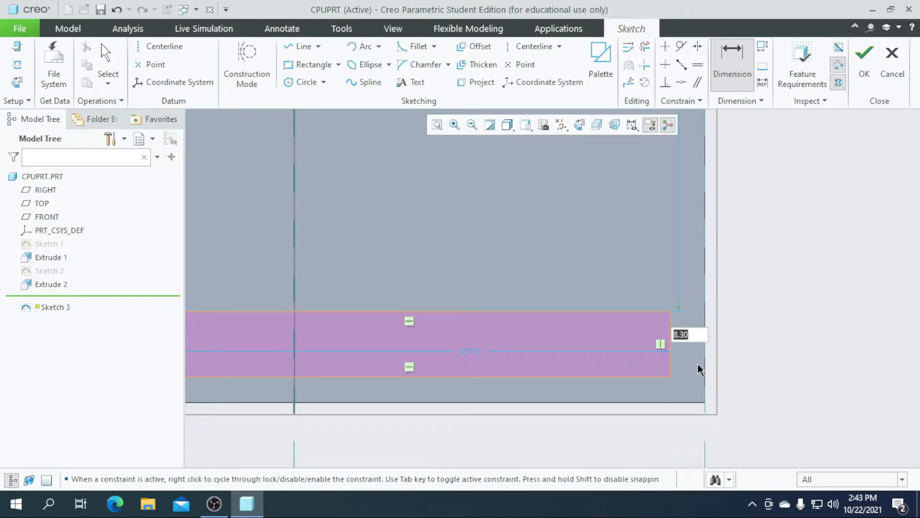
{"action": "type", "text": "3"}
{"action": "key", "text": "Return"}
{"action": "scroll", "coordinate": [698, 369], "scroll_direction": "up", "scroll_amount": 4}
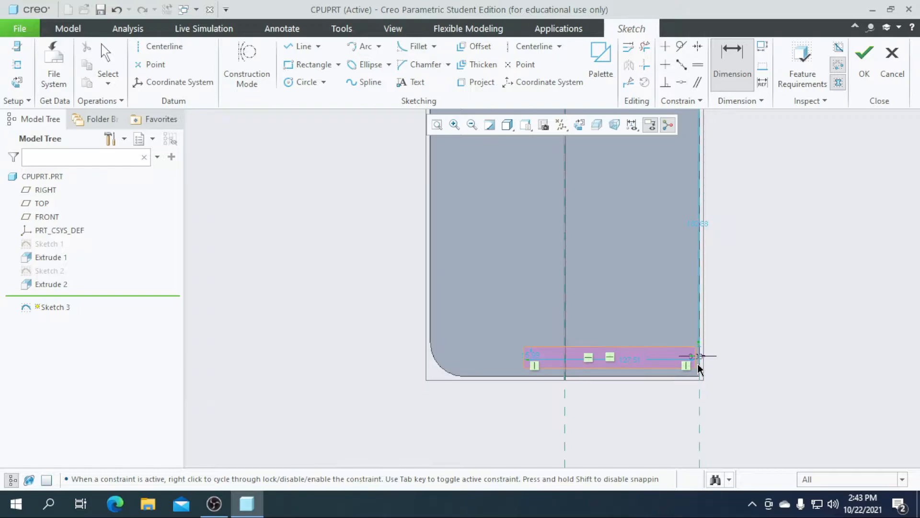
Set the width of the rectangle near the front face's bottom to 135 mm
{"action": "scroll", "coordinate": [588, 362], "scroll_direction": "down", "scroll_amount": 3}
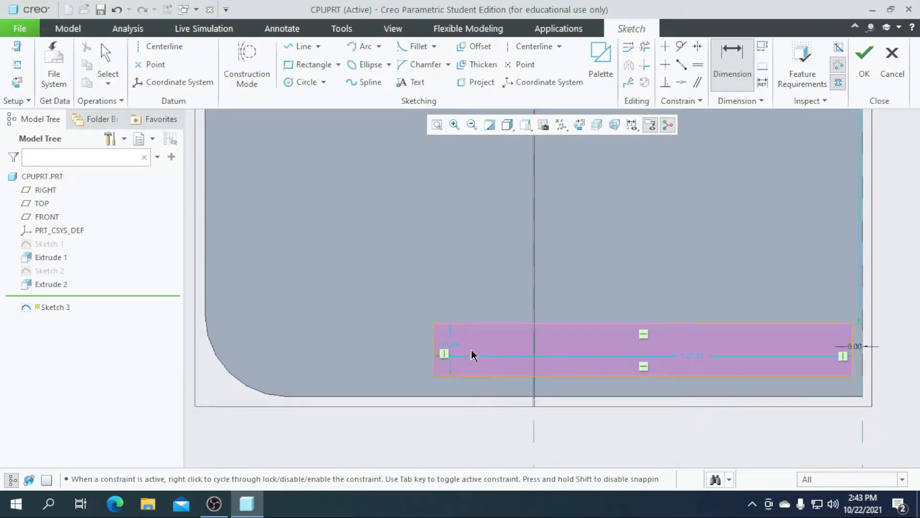
{"action": "scroll", "coordinate": [503, 374], "scroll_direction": "down", "scroll_amount": 2}
{"action": "scroll", "coordinate": [642, 388], "scroll_direction": "up", "scroll_amount": 3}
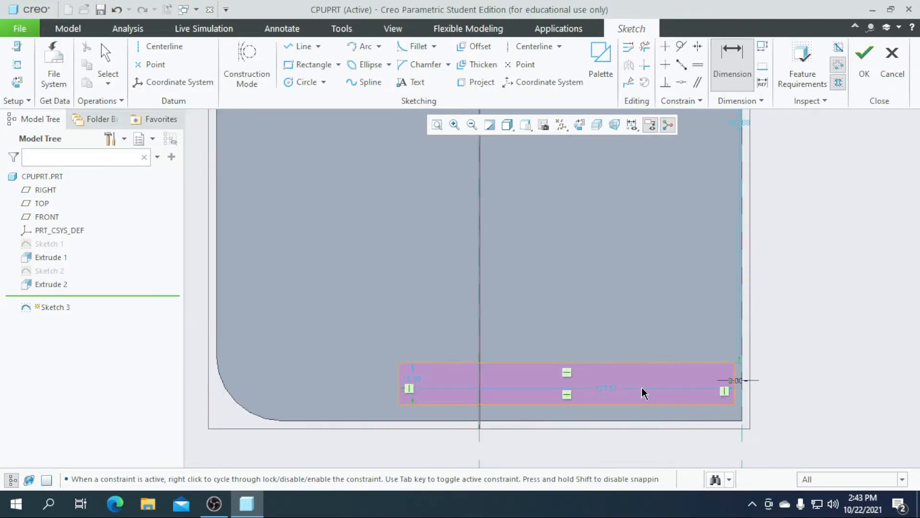
{"action": "double_click", "coordinate": [607, 389]}
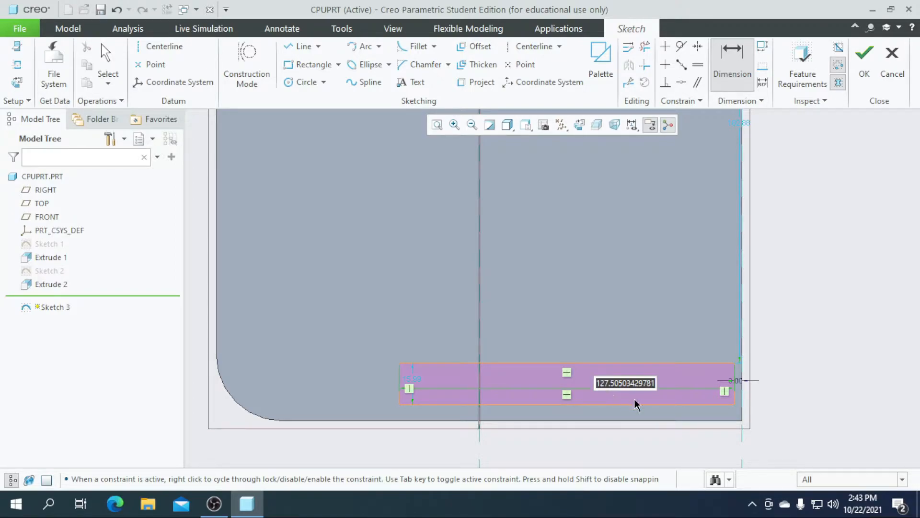
{"action": "type", "text": "135"}
{"action": "key", "text": "Return"}
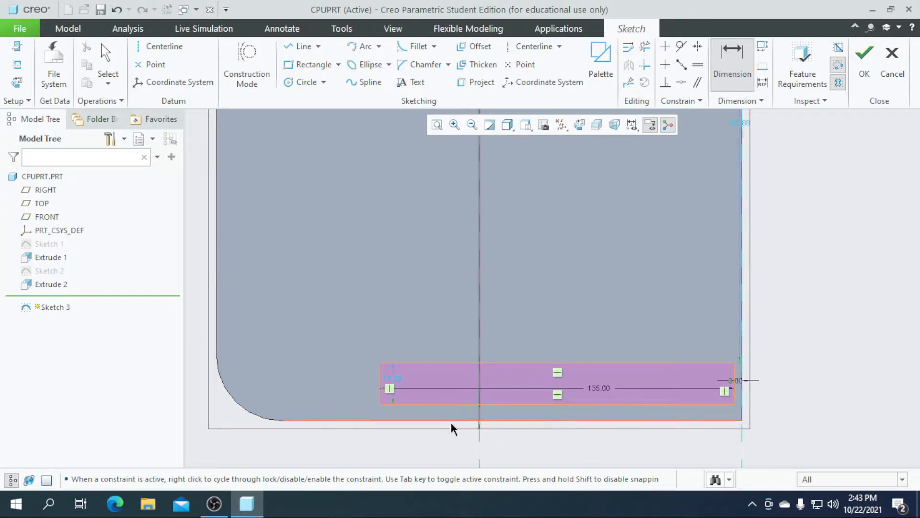
Set the height of the long rectangle to 30 mm
{"action": "scroll", "coordinate": [390, 402], "scroll_direction": "down", "scroll_amount": 3}
{"action": "double_click", "coordinate": [402, 352]}
{"action": "type", "text": "30"}
{"action": "key", "text": "Return"}
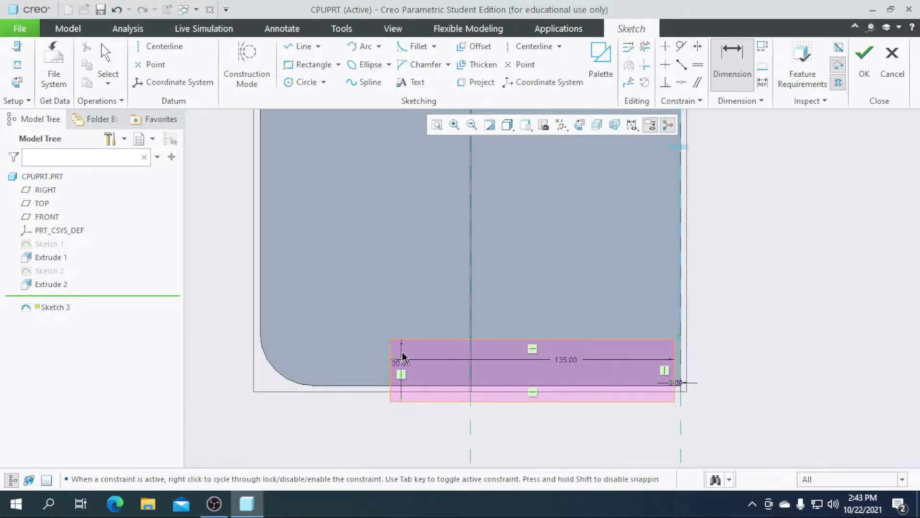
Change the long rectangle's height to 10 mm
{"action": "scroll", "coordinate": [591, 351], "scroll_direction": "down", "scroll_amount": 2}
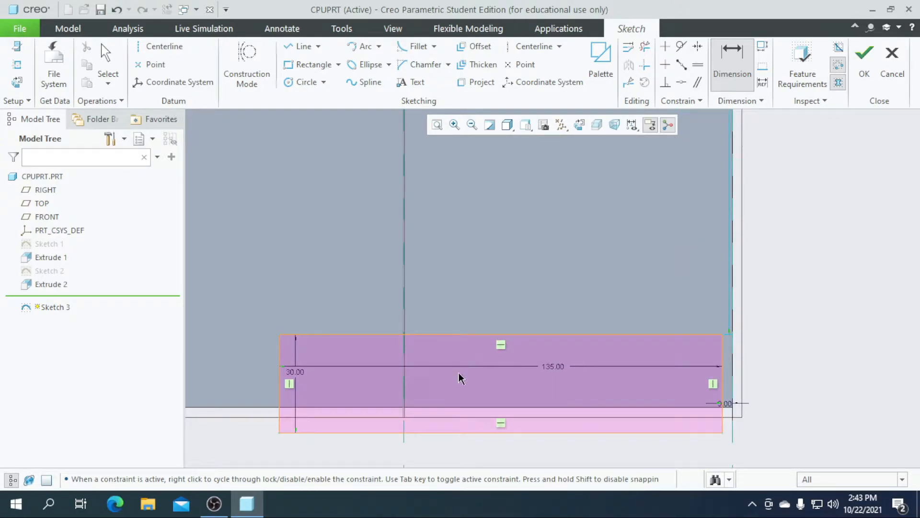
{"action": "double_click", "coordinate": [302, 372]}
{"action": "type", "text": "10"}
{"action": "key", "text": "Return"}
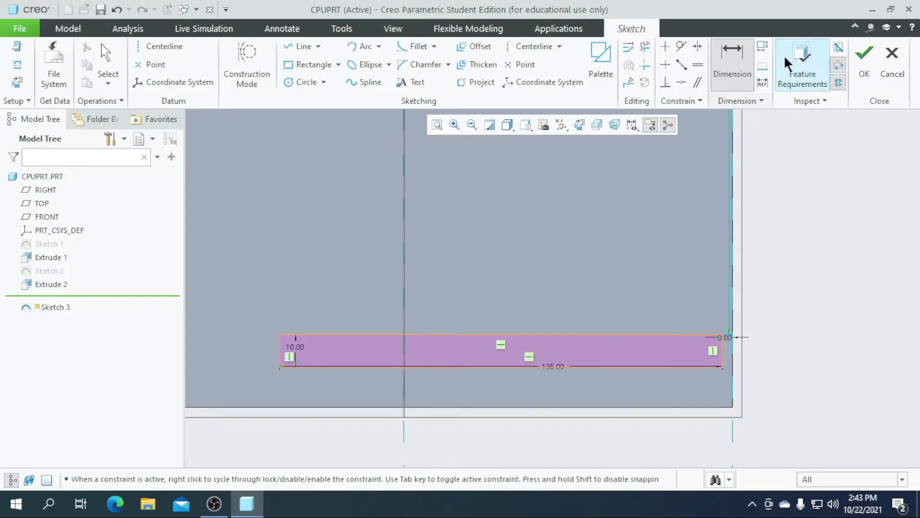
Dimension the gap between the rectangle's lower side and the face's bottom edge, and set it to 30 mm
{"action": "scroll", "coordinate": [462, 374], "scroll_direction": "down", "scroll_amount": 2}
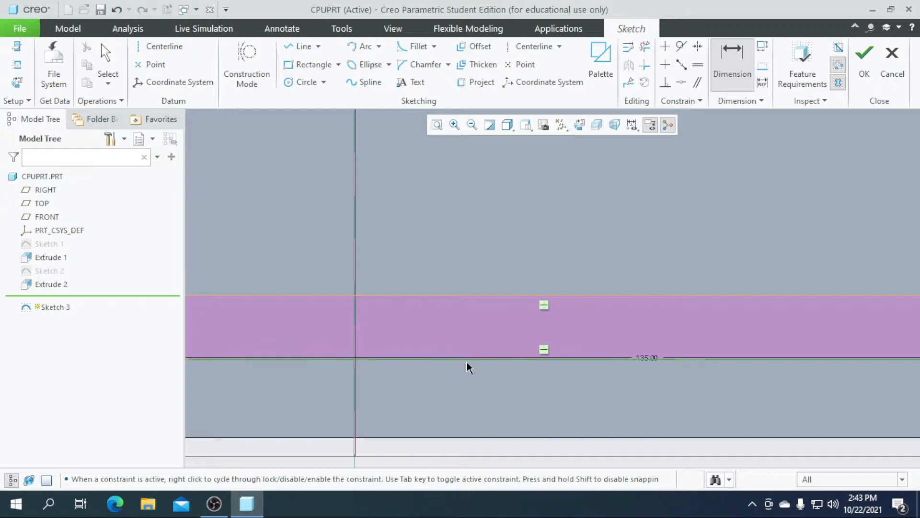
{"action": "middle_click", "coordinate": [485, 399]}
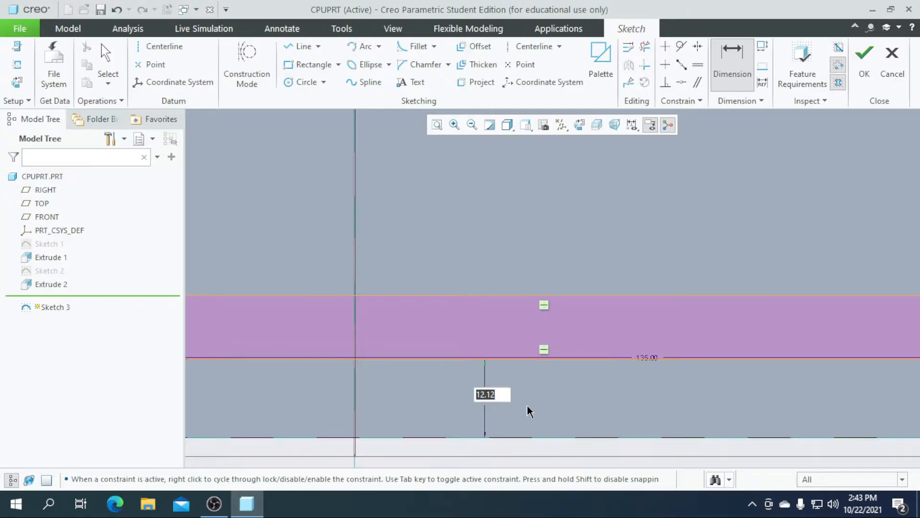
{"action": "type", "text": "30"}
{"action": "key", "text": "Return"}
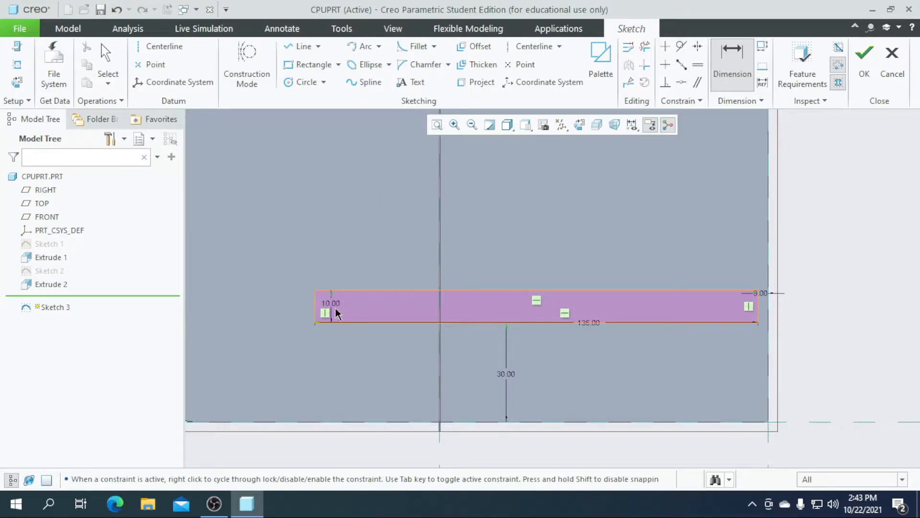
Set the rectangle's height to 30 mm and its gap to the face's bottom edge to 3 mm
{"action": "double_click", "coordinate": [334, 308]}
{"action": "type", "text": "30"}
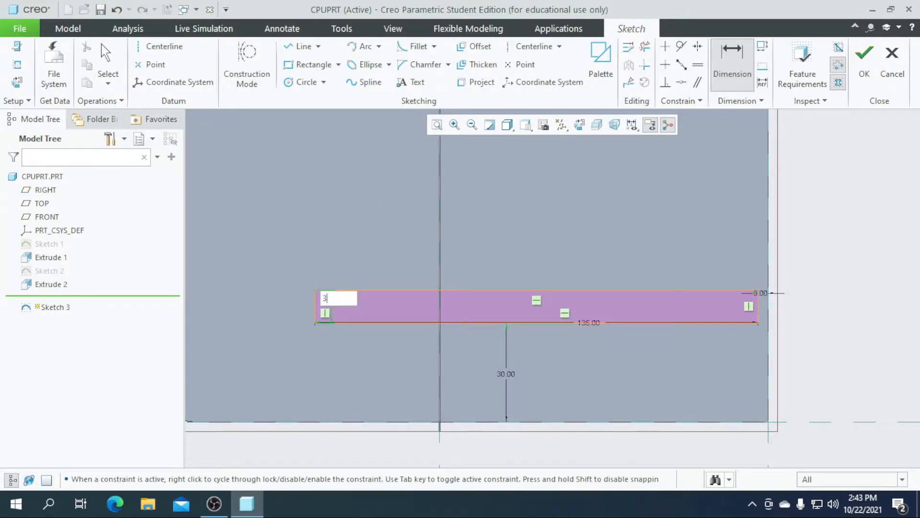
{"action": "key", "text": "Return"}
{"action": "double_click", "coordinate": [508, 375]}
{"action": "type", "text": "3"}
{"action": "key", "text": "Return"}
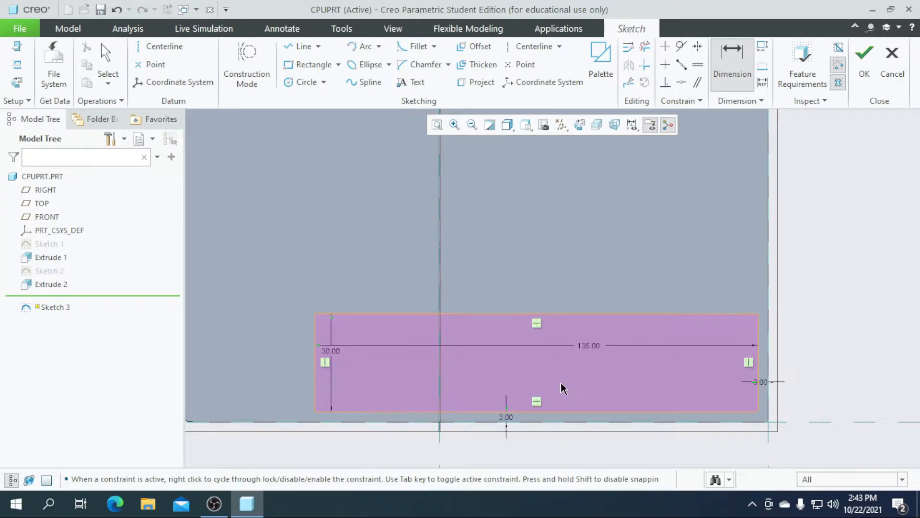
Fillet the upper-left corner of the rectangle
{"action": "scroll", "coordinate": [297, 383], "scroll_direction": "up", "scroll_amount": 2}
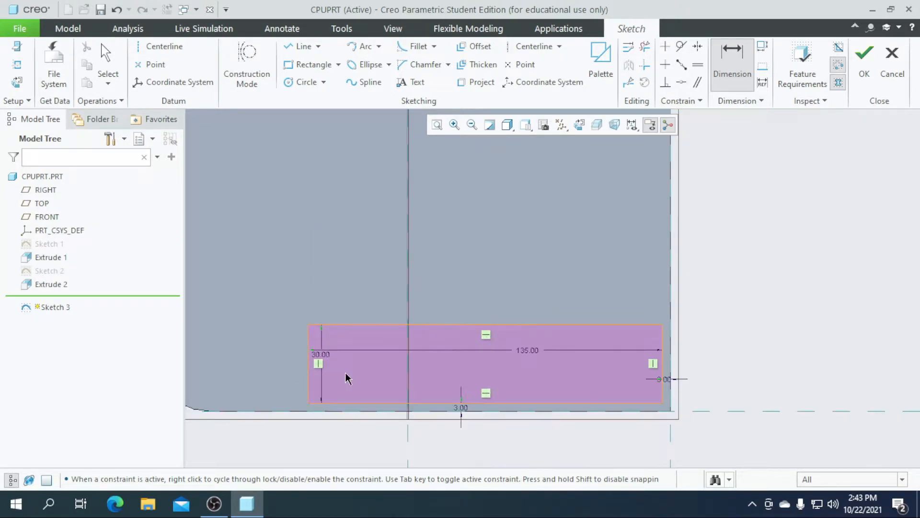
{"action": "scroll", "coordinate": [421, 375], "scroll_direction": "up", "scroll_amount": 3}
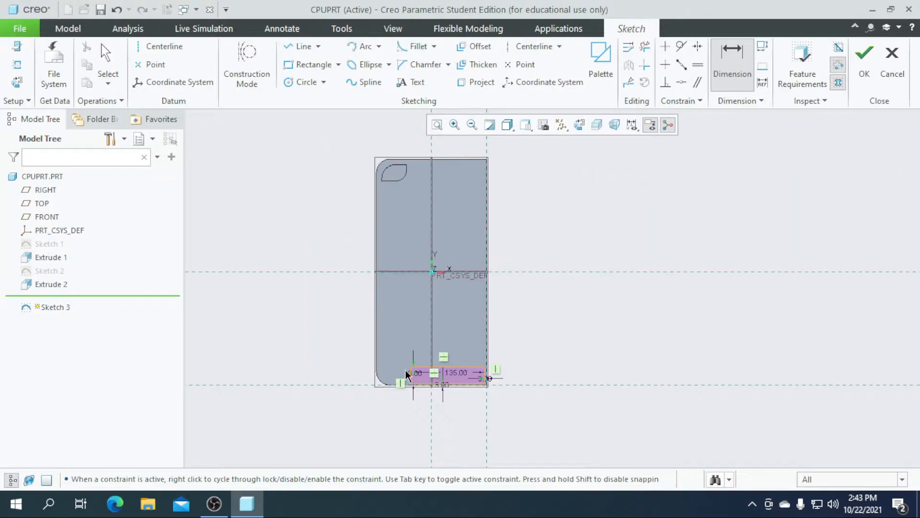
{"action": "scroll", "coordinate": [411, 372], "scroll_direction": "down", "scroll_amount": 3}
{"action": "left_click", "coordinate": [415, 46]}
{"action": "scroll", "coordinate": [433, 352], "scroll_direction": "down", "scroll_amount": 2}
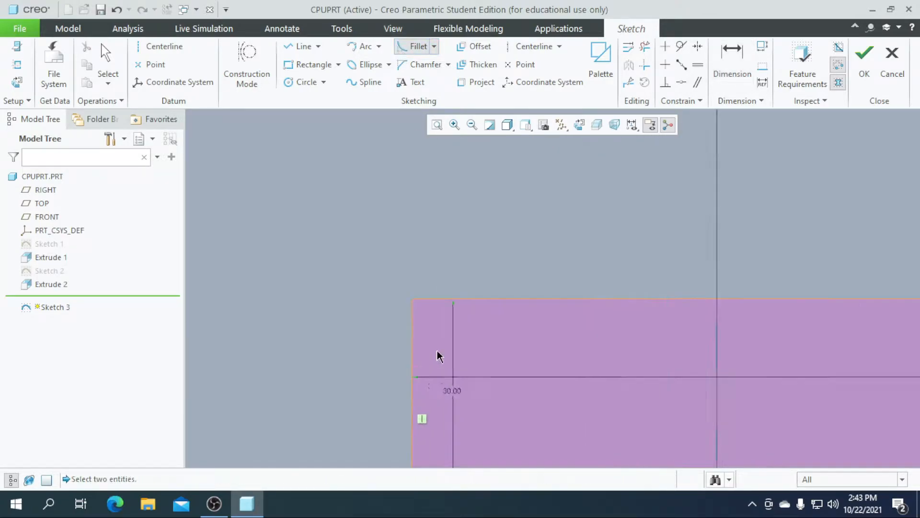
{"action": "left_click", "coordinate": [407, 345]}
{"action": "left_click", "coordinate": [453, 288]}
Try filleting the rectangle's upper-right corner with a radius of about 9 mm, and undo that fillet
{"action": "scroll", "coordinate": [812, 353], "scroll_direction": "up", "scroll_amount": 3}
{"action": "scroll", "coordinate": [783, 287], "scroll_direction": "down", "scroll_amount": 3}
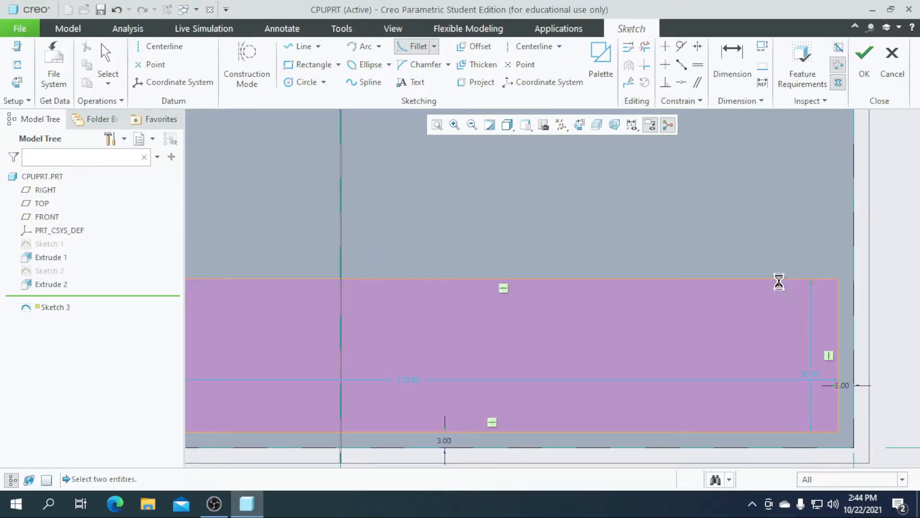
{"action": "left_click", "coordinate": [839, 330]}
{"action": "scroll", "coordinate": [690, 324], "scroll_direction": "up", "scroll_amount": 3}
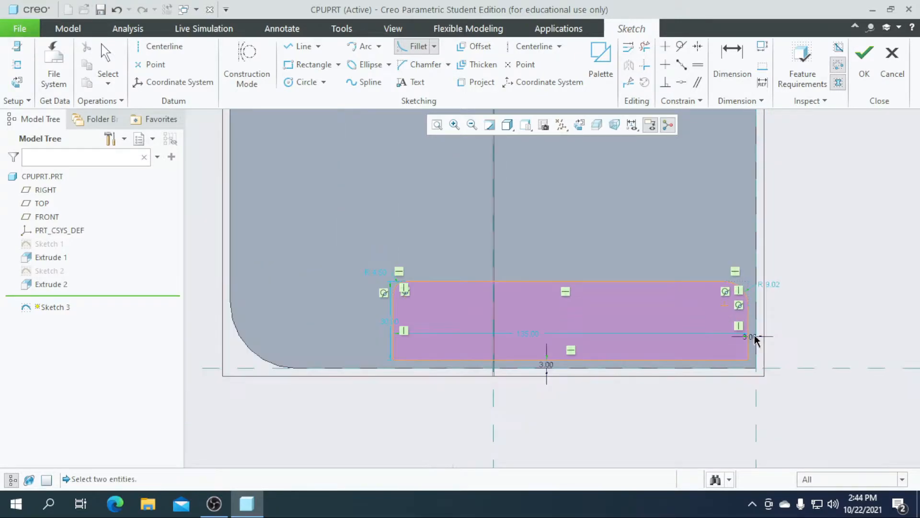
{"action": "scroll", "coordinate": [747, 329], "scroll_direction": "down", "scroll_amount": 3}
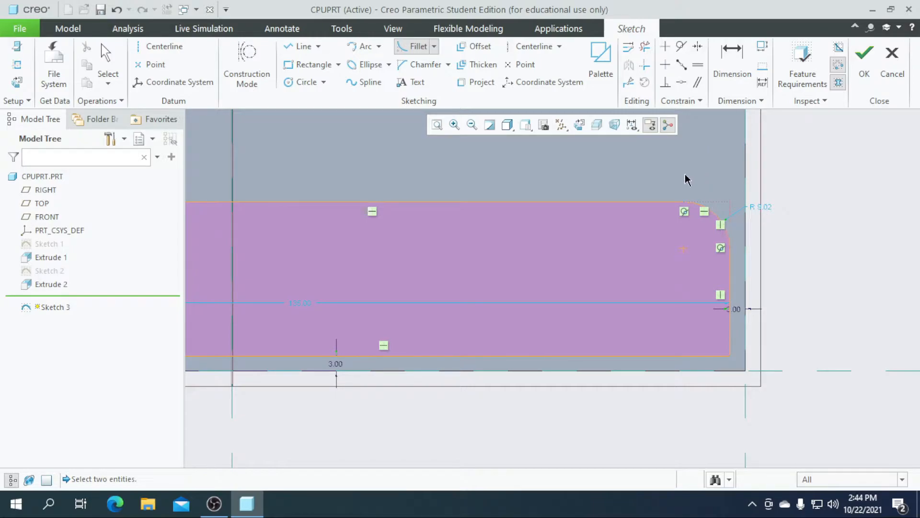
{"action": "key", "text": "ctrl+z"}
{"action": "scroll", "coordinate": [723, 226], "scroll_direction": "up", "scroll_amount": 2}
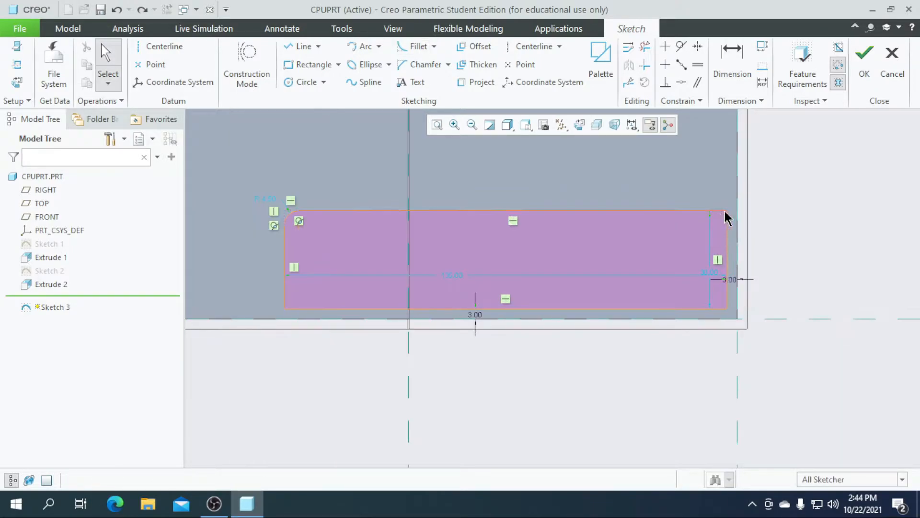
Fillet the lower-left corner of the rectangle and end the Fillet command
{"action": "scroll", "coordinate": [280, 295], "scroll_direction": "down", "scroll_amount": 3}
{"action": "left_click", "coordinate": [311, 303]}
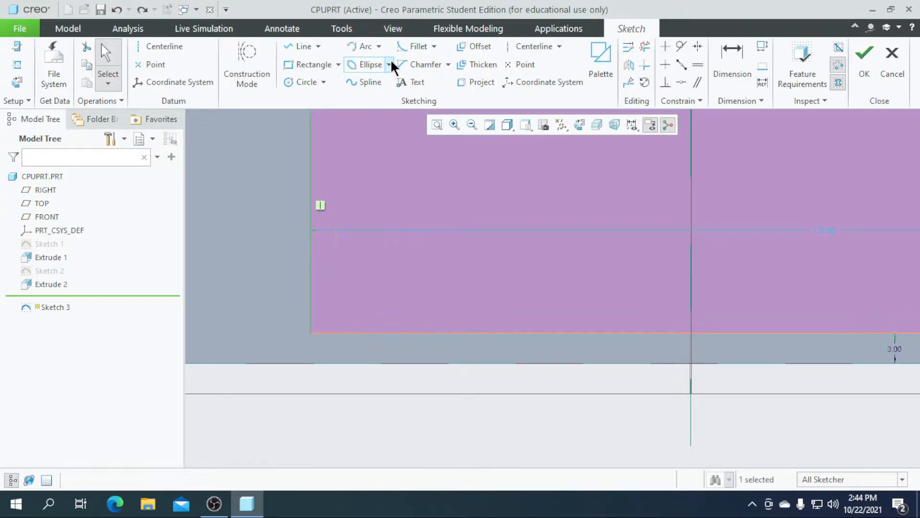
{"action": "left_click", "coordinate": [409, 50]}
{"action": "left_click", "coordinate": [311, 302]}
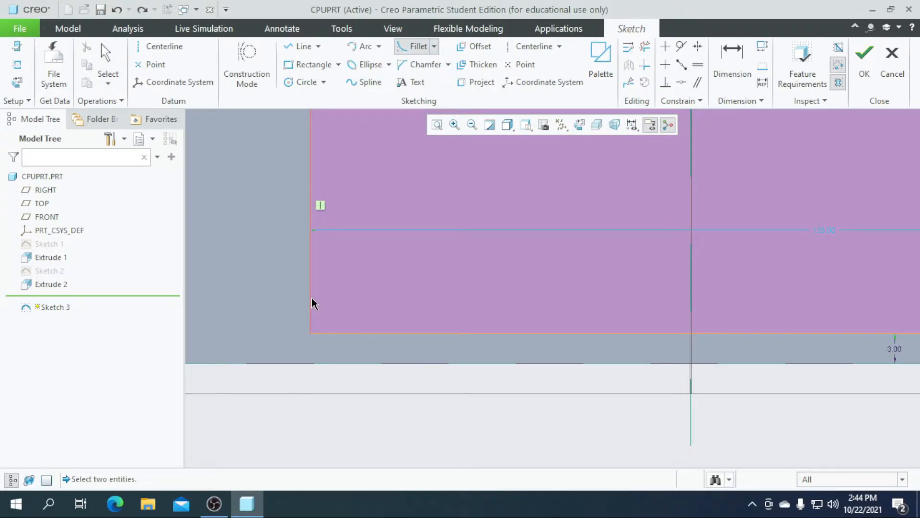
{"action": "left_click", "coordinate": [344, 332]}
{"action": "scroll", "coordinate": [344, 332], "scroll_direction": "up", "scroll_amount": 3}
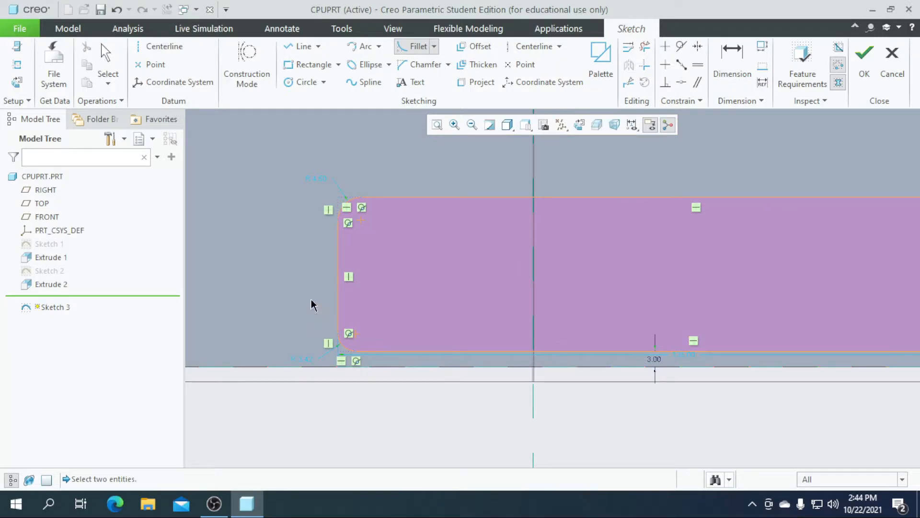
{"action": "middle_click", "coordinate": [327, 193]}
Set the radii of the upper-left and lower-left corner fillets to 8 mm each
{"action": "left_click", "coordinate": [322, 180]}
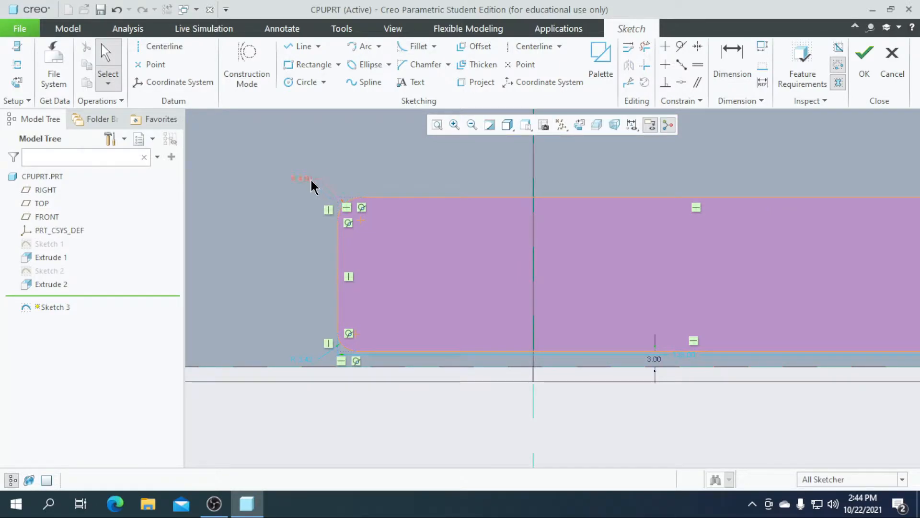
{"action": "double_click", "coordinate": [311, 182]}
{"action": "type", "text": "8"}
{"action": "key", "text": "Return"}
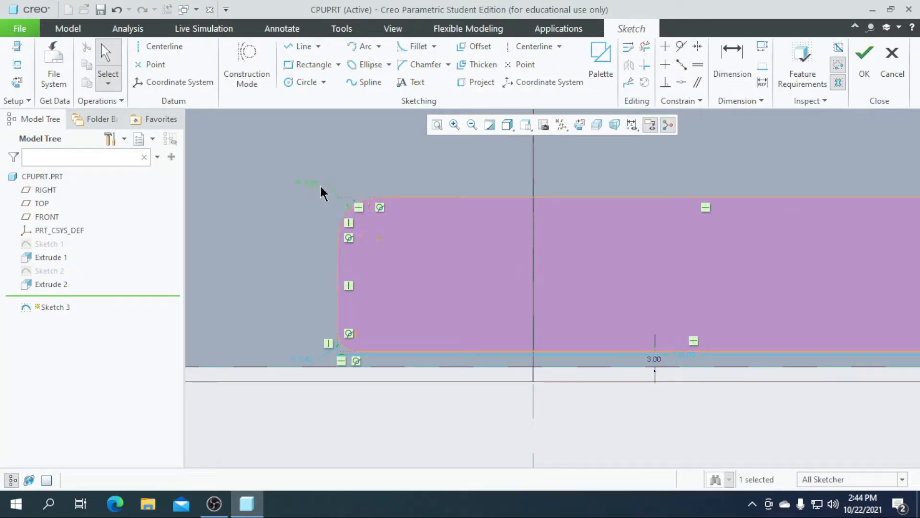
{"action": "left_click", "coordinate": [308, 355]}
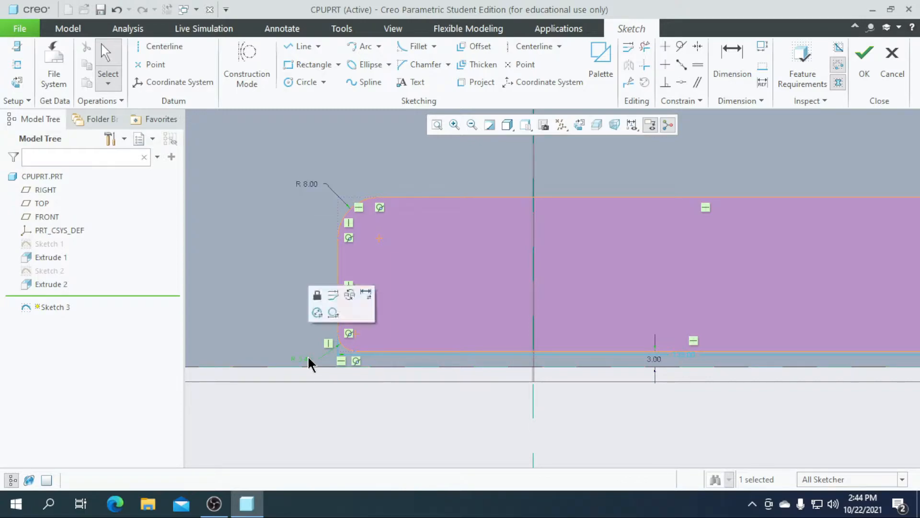
{"action": "double_click", "coordinate": [306, 359]}
{"action": "type", "text": "8"}
{"action": "key", "text": "Return"}
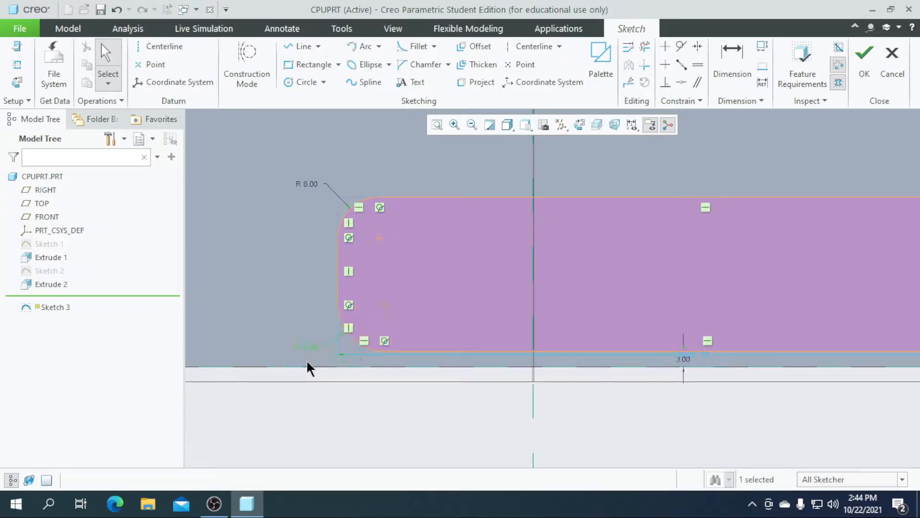
{"action": "left_click", "coordinate": [311, 354]}
{"action": "double_click", "coordinate": [312, 349]}
{"action": "type", "text": "8"}
{"action": "key", "text": "Return"}
Finish the sketch and start extruding the strip profile as a solid with a depth of 2 mm
{"action": "scroll", "coordinate": [312, 349], "scroll_direction": "up", "scroll_amount": 5}
{"action": "scroll", "coordinate": [312, 354], "scroll_direction": "up", "scroll_amount": 6}
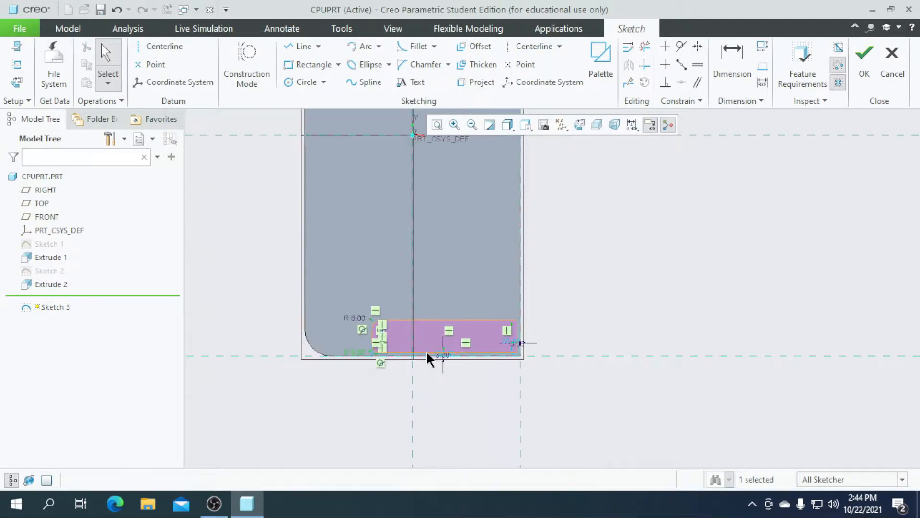
{"action": "scroll", "coordinate": [413, 362], "scroll_direction": "down", "scroll_amount": 2}
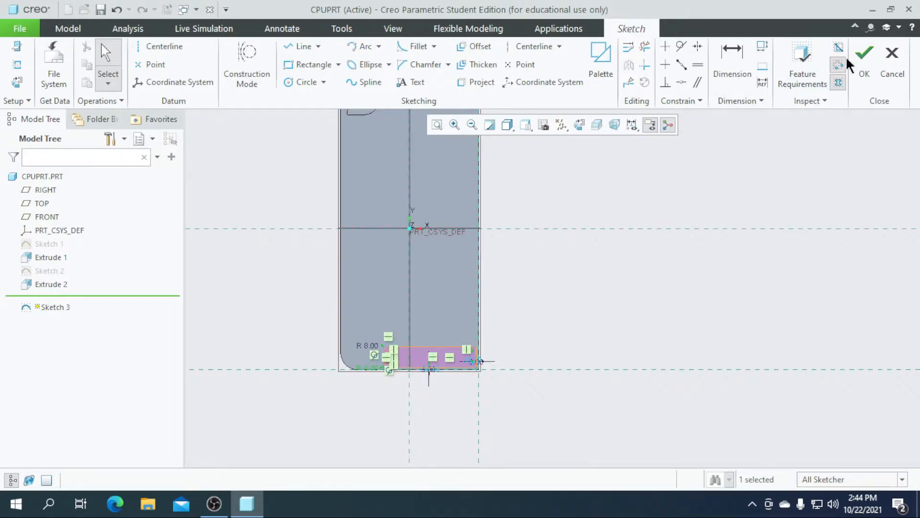
{"action": "left_click", "coordinate": [862, 75]}
{"action": "left_click", "coordinate": [364, 67]}
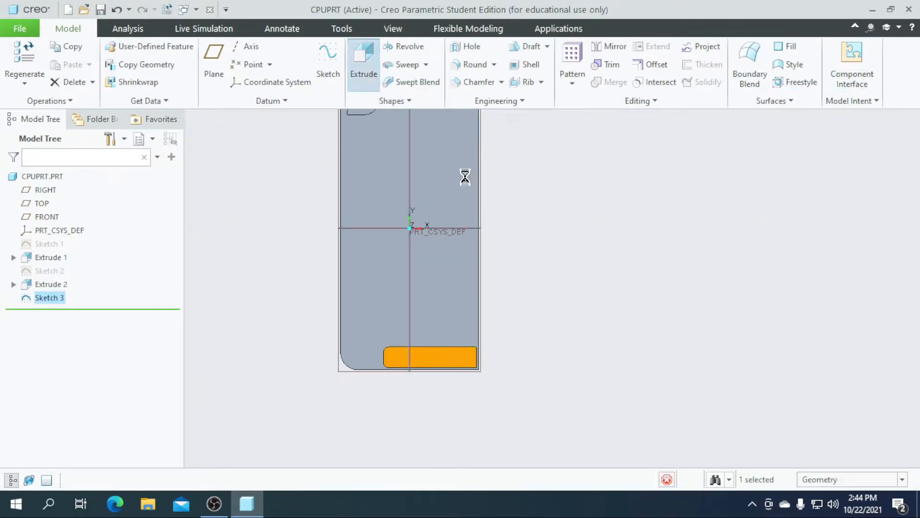
{"action": "middle_click_drag", "start_coordinate": [623, 340], "coordinate": [550, 356]}
{"action": "scroll", "coordinate": [534, 346], "scroll_direction": "down", "scroll_amount": 6}
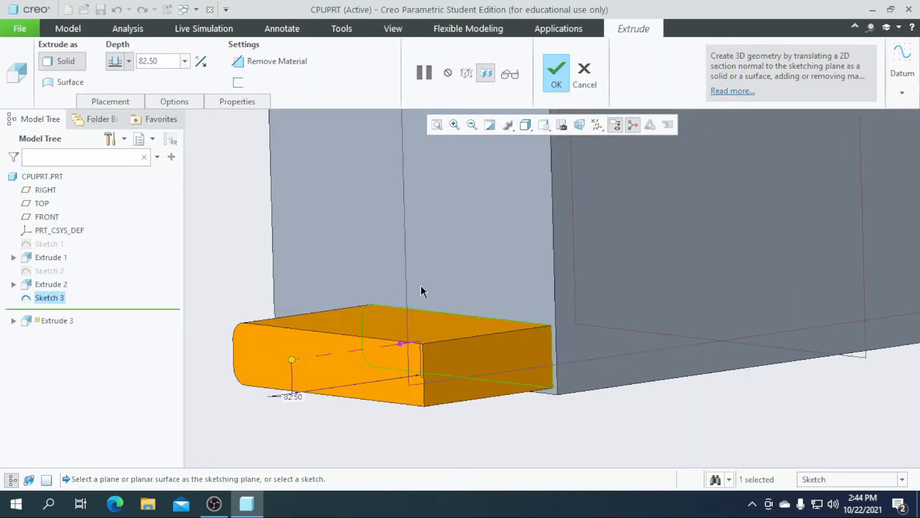
{"action": "double_click", "coordinate": [174, 60]}
{"action": "type", "text": "2"}
{"action": "key", "text": "Return"}
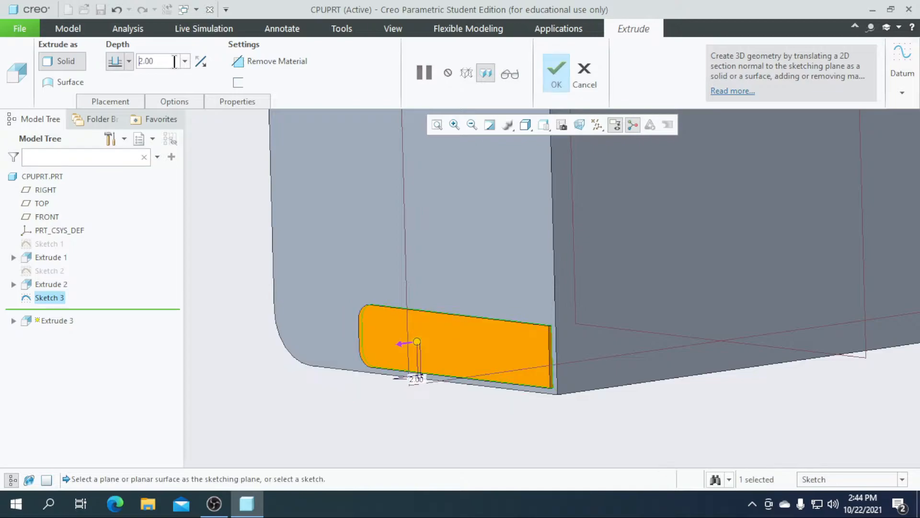
Change the strip's extrusion depth to 1 mm and complete the extrusion
{"action": "scroll", "coordinate": [499, 387], "scroll_direction": "down", "scroll_amount": 2}
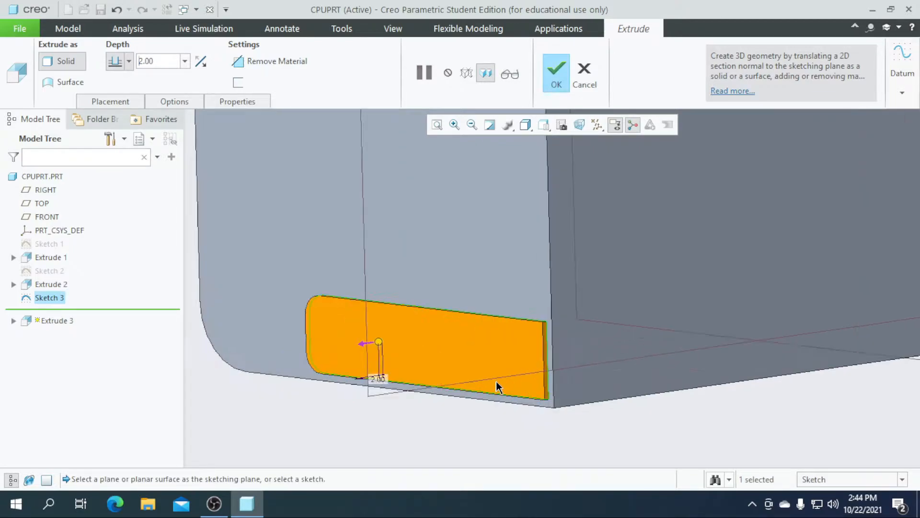
{"action": "double_click", "coordinate": [174, 61]}
{"action": "type", "text": "1"}
{"action": "key", "text": "Return"}
{"action": "left_click", "coordinate": [556, 71]}
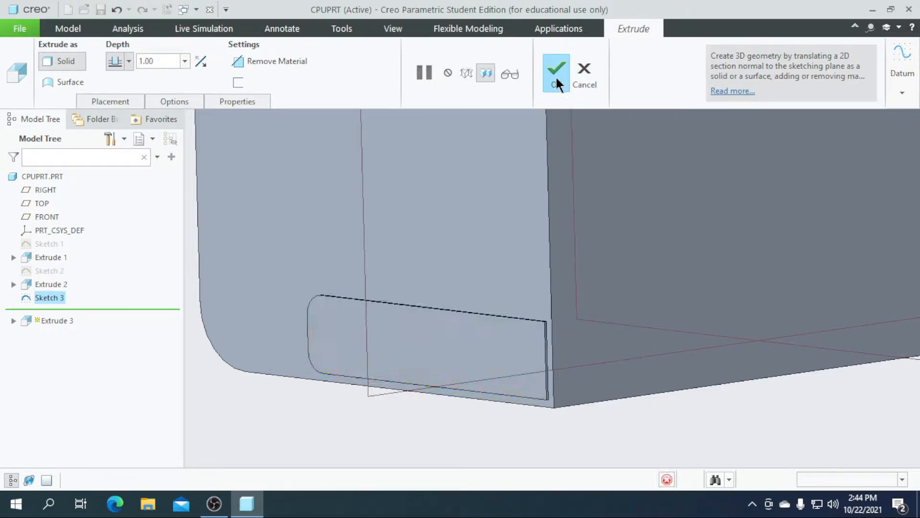
{"action": "scroll", "coordinate": [383, 338], "scroll_direction": "up", "scroll_amount": 3}
{"action": "scroll", "coordinate": [382, 334], "scroll_direction": "up", "scroll_amount": 1}
{"action": "left_click", "coordinate": [389, 410]}
{"action": "middle_click_drag", "start_coordinate": [388, 410], "coordinate": [411, 401]}
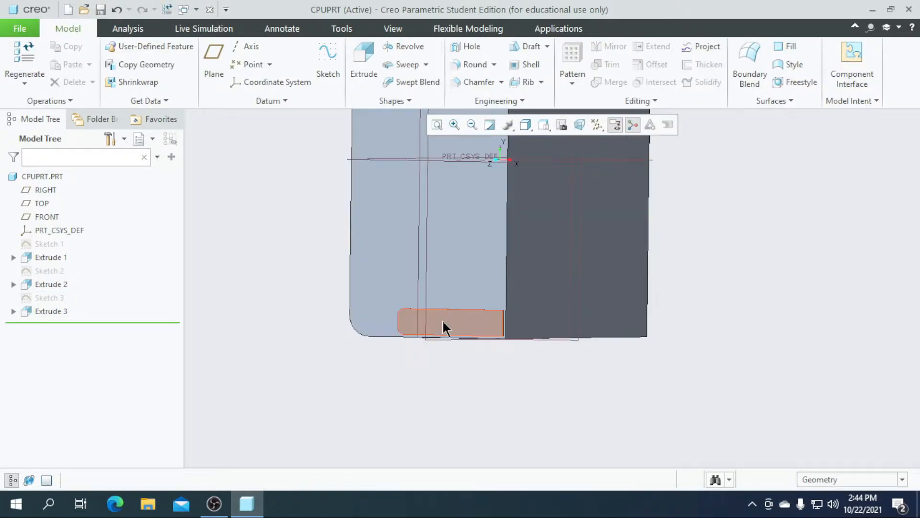
{"action": "scroll", "coordinate": [443, 321], "scroll_direction": "down", "scroll_amount": 2}
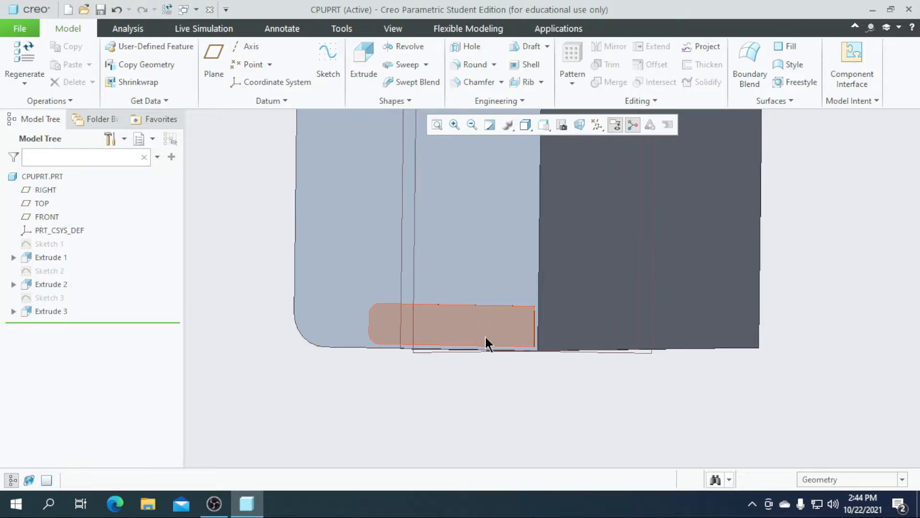
Inspect the extruded lower strip and the cabinet's front face from several angles
{"action": "scroll", "coordinate": [430, 333], "scroll_direction": "down", "scroll_amount": 2}
{"action": "scroll", "coordinate": [439, 354], "scroll_direction": "up", "scroll_amount": 3}
{"action": "middle_click_drag", "start_coordinate": [415, 439], "coordinate": [439, 443]}
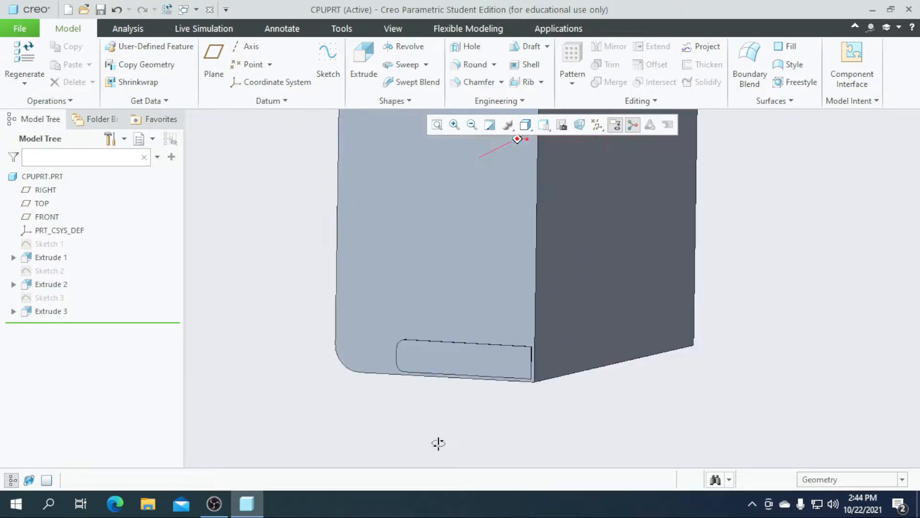
{"action": "middle_click_drag", "start_coordinate": [456, 399], "coordinate": [454, 428]}
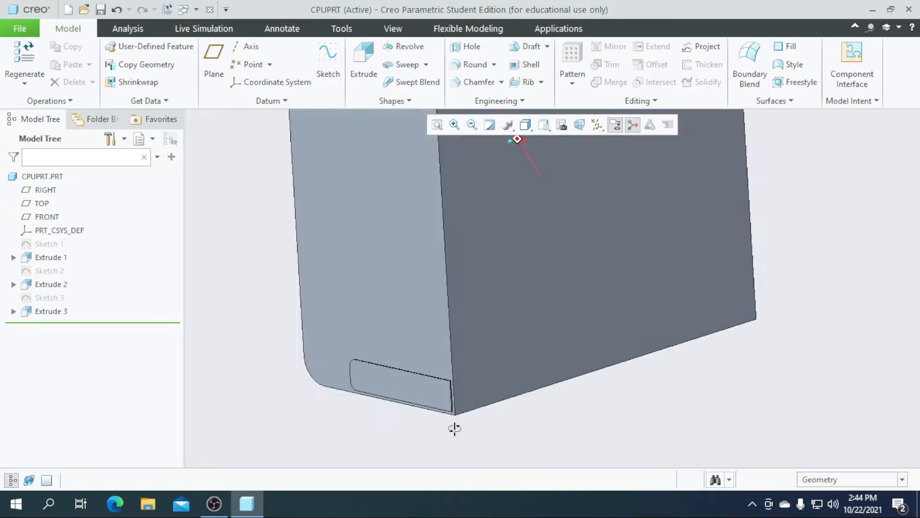
{"action": "scroll", "coordinate": [402, 396], "scroll_direction": "down", "scroll_amount": 3}
{"action": "scroll", "coordinate": [349, 396], "scroll_direction": "up", "scroll_amount": 4}
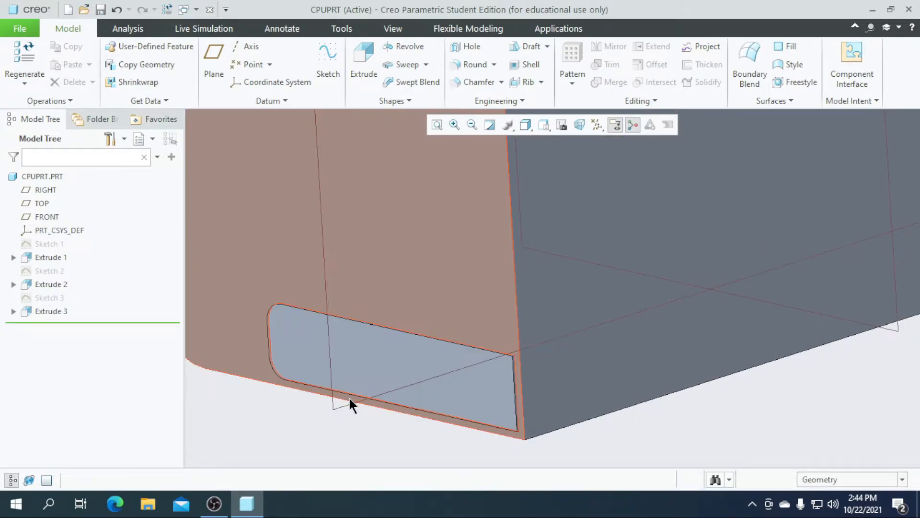
{"action": "mouse_move", "coordinate": [396, 374]}
{"action": "middle_mouse_down"}
{"action": "mouse_move", "coordinate": [393, 413]}
{"action": "mouse_move", "coordinate": [413, 423]}
{"action": "mouse_move", "coordinate": [405, 384]}
{"action": "middle_mouse_up"}
{"action": "scroll", "coordinate": [412, 419], "scroll_direction": "up", "scroll_amount": 3}
Start a new sketch on the cabinet's front face and orient the view parallel to the sketch plane
{"action": "left_click", "coordinate": [405, 381]}
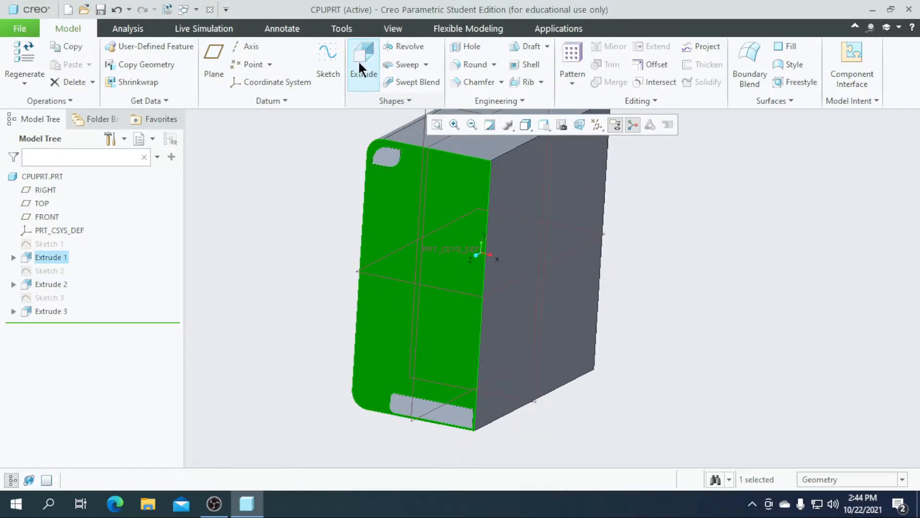
{"action": "left_click", "coordinate": [327, 62]}
{"action": "left_click", "coordinate": [579, 127]}
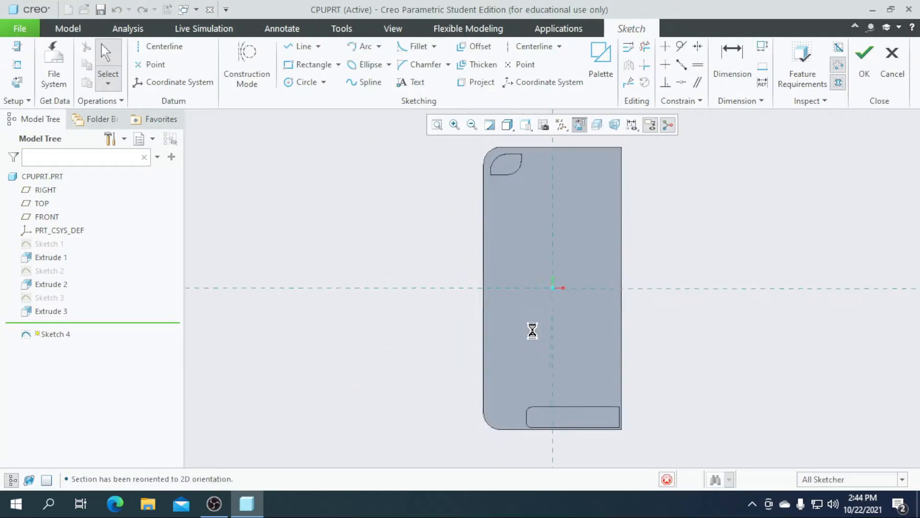
{"action": "scroll", "coordinate": [527, 314], "scroll_direction": "down", "scroll_amount": 2}
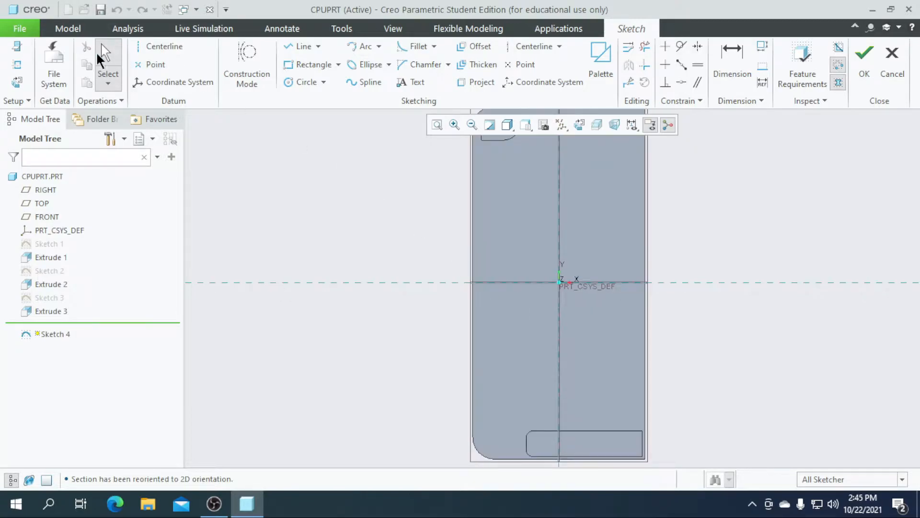
Add the cabinet's left, right, top and bottom outer edges as sketch references
{"action": "left_click", "coordinate": [17, 64]}
{"action": "scroll", "coordinate": [523, 277], "scroll_direction": "down", "scroll_amount": 2}
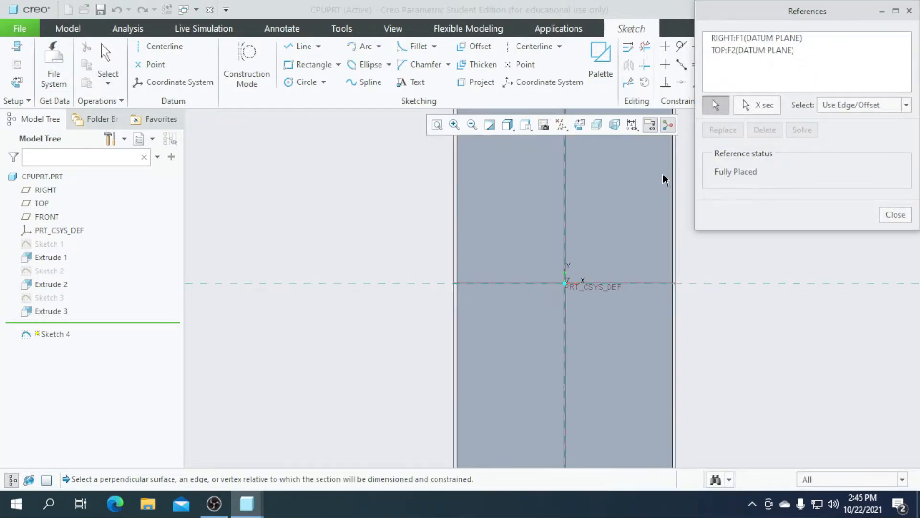
{"action": "left_click", "coordinate": [456, 271]}
{"action": "left_click", "coordinate": [673, 275]}
{"action": "scroll", "coordinate": [534, 352], "scroll_direction": "up", "scroll_amount": 4}
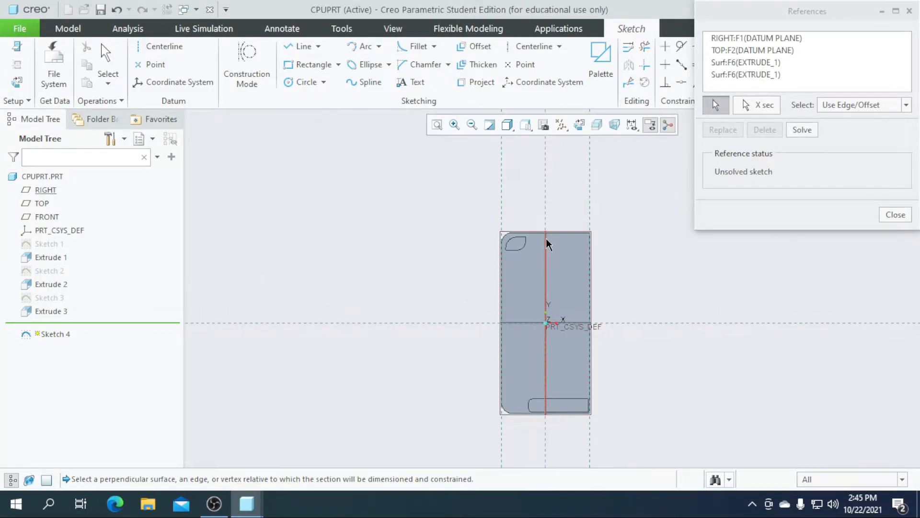
{"action": "scroll", "coordinate": [547, 242], "scroll_direction": "down", "scroll_amount": 4}
{"action": "left_click", "coordinate": [552, 233]}
{"action": "scroll", "coordinate": [545, 232], "scroll_direction": "up", "scroll_amount": 5}
{"action": "scroll", "coordinate": [535, 366], "scroll_direction": "down", "scroll_amount": 3}
{"action": "scroll", "coordinate": [534, 370], "scroll_direction": "down", "scroll_amount": 2}
{"action": "scroll", "coordinate": [499, 369], "scroll_direction": "up", "scroll_amount": 3}
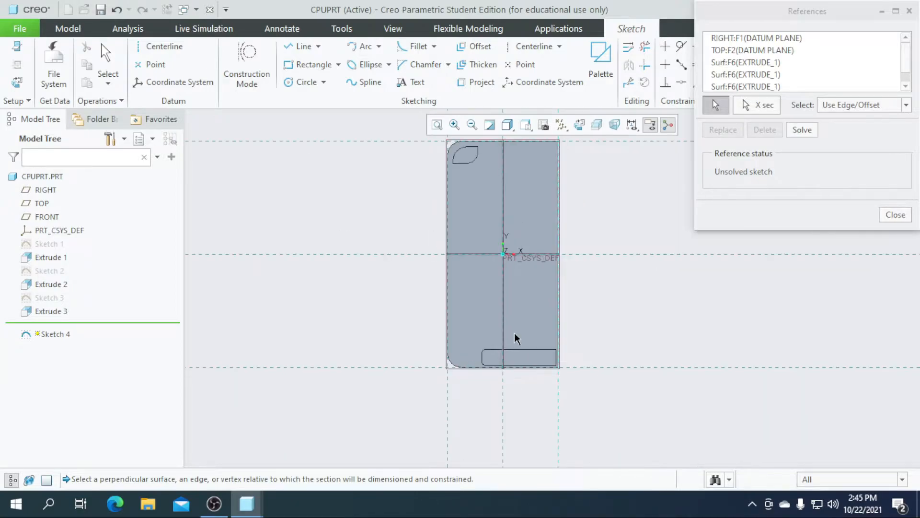
Add the lower strip's top and left edges as sketch references and finish the reference selection
{"action": "scroll", "coordinate": [516, 340], "scroll_direction": "down", "scroll_amount": 2}
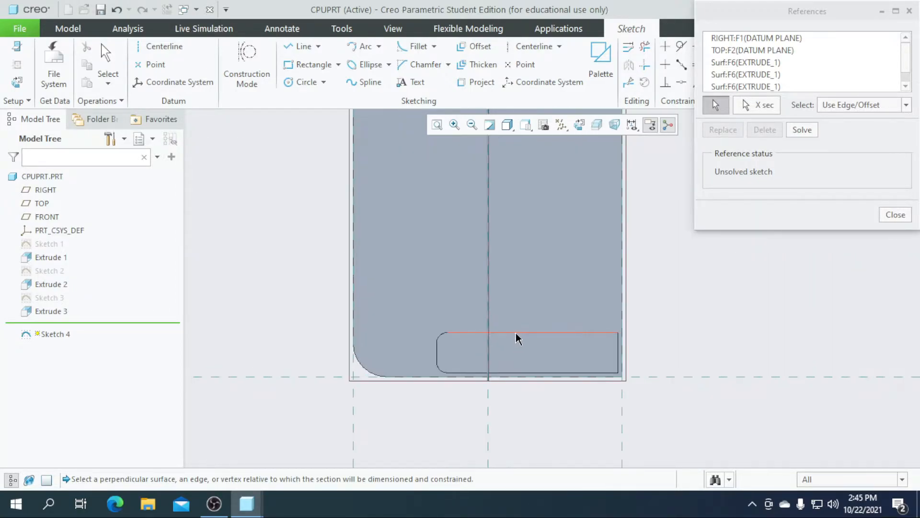
{"action": "scroll", "coordinate": [439, 352], "scroll_direction": "down", "scroll_amount": 2}
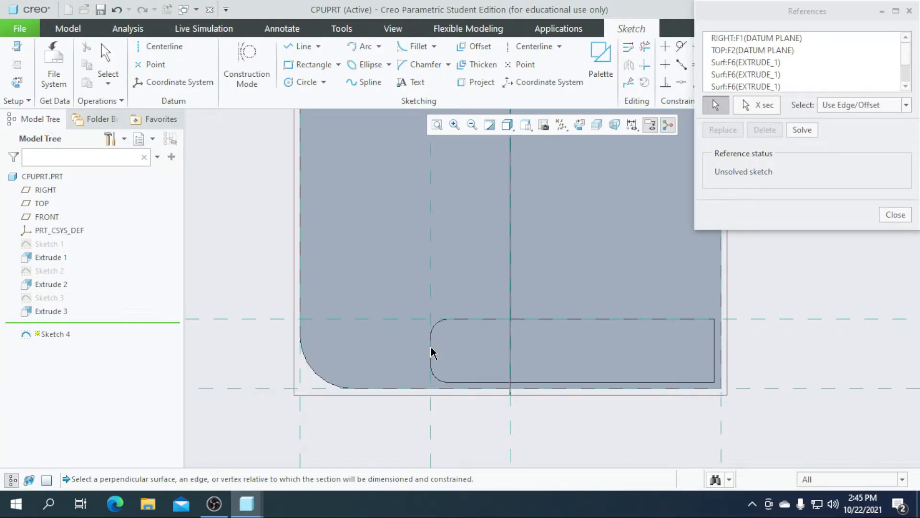
{"action": "left_click", "coordinate": [894, 214]}
Sketch a horizontal line about 129 mm long just below the top edge, from the strip's left reference towards the cabinet's right edge
{"action": "scroll", "coordinate": [688, 370], "scroll_direction": "up", "scroll_amount": 1}
{"action": "scroll", "coordinate": [550, 328], "scroll_direction": "up", "scroll_amount": 1}
{"action": "scroll", "coordinate": [548, 323], "scroll_direction": "up", "scroll_amount": 1}
{"action": "scroll", "coordinate": [564, 144], "scroll_direction": "down", "scroll_amount": 2}
{"action": "scroll", "coordinate": [591, 229], "scroll_direction": "down", "scroll_amount": 1}
{"action": "left_click", "coordinate": [301, 46]}
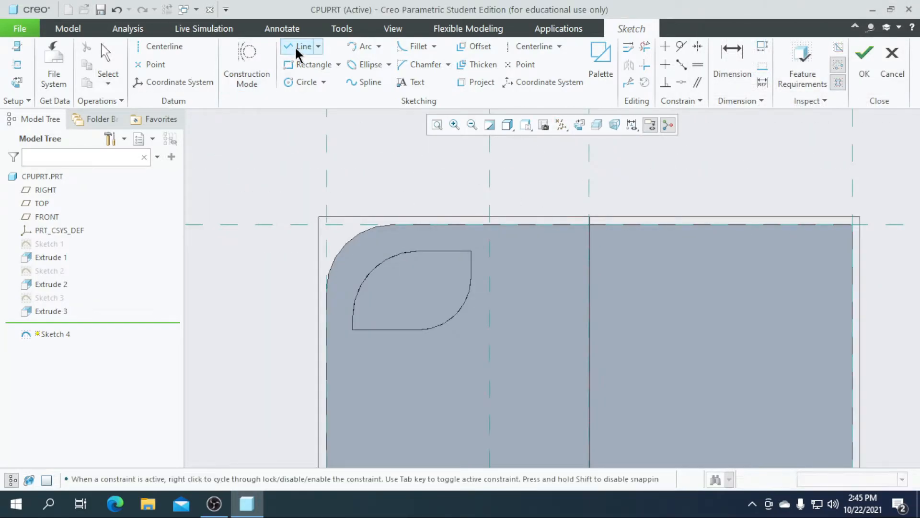
{"action": "left_click", "coordinate": [495, 247]}
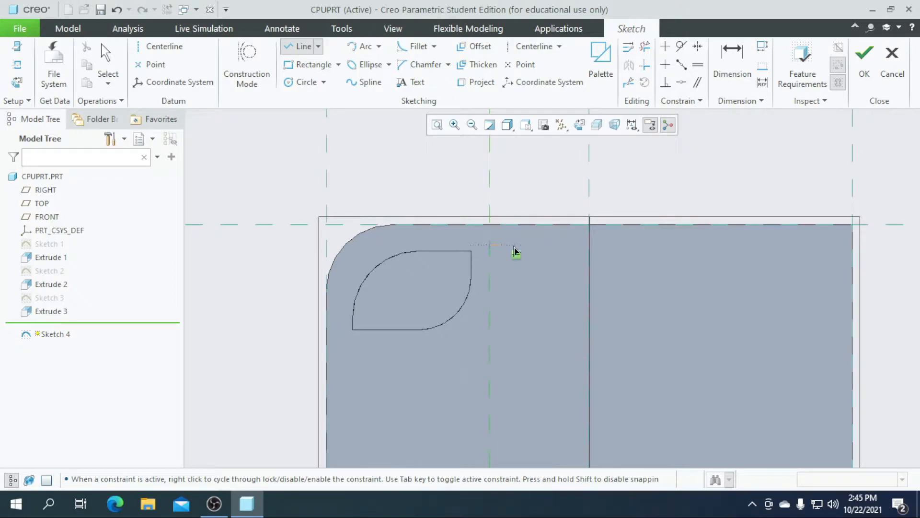
{"action": "left_click", "coordinate": [828, 245]}
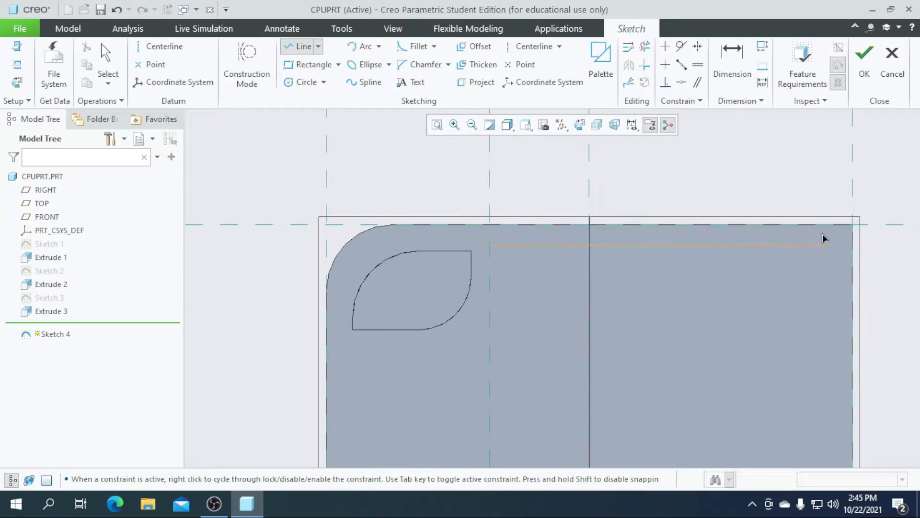
{"action": "middle_click", "coordinate": [768, 231]}
Dimension the horizontal line's right end 3 mm from the cabinet's right edge
{"action": "scroll", "coordinate": [671, 268], "scroll_direction": "down", "scroll_amount": 2}
{"action": "scroll", "coordinate": [488, 247], "scroll_direction": "up", "scroll_amount": 2}
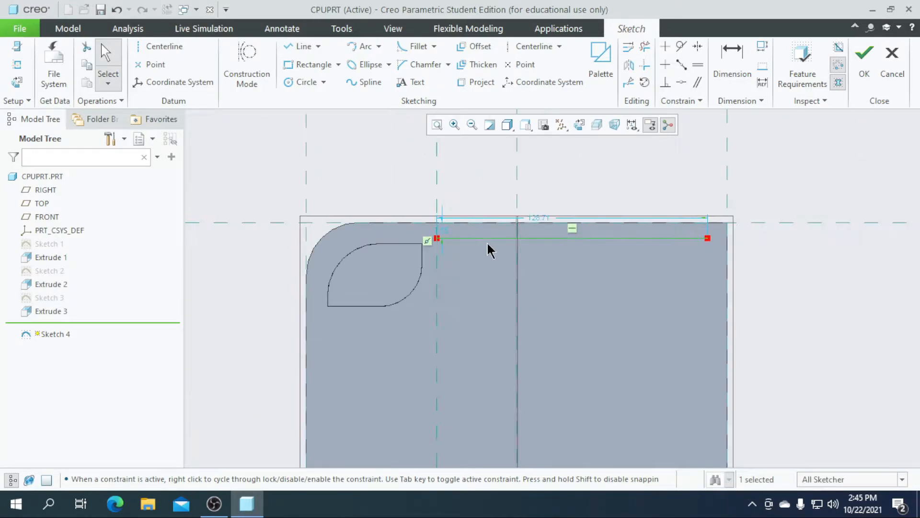
{"action": "left_click", "coordinate": [441, 237]}
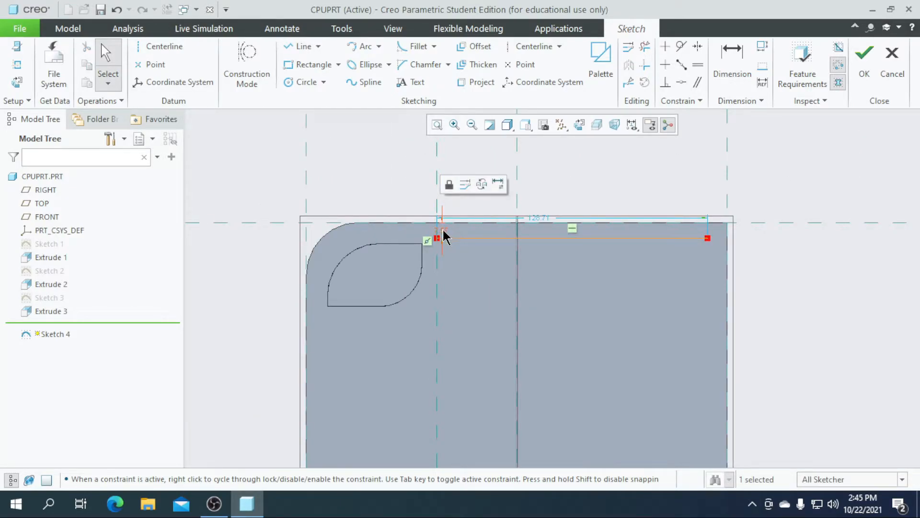
{"action": "scroll", "coordinate": [459, 216], "scroll_direction": "up", "scroll_amount": 3}
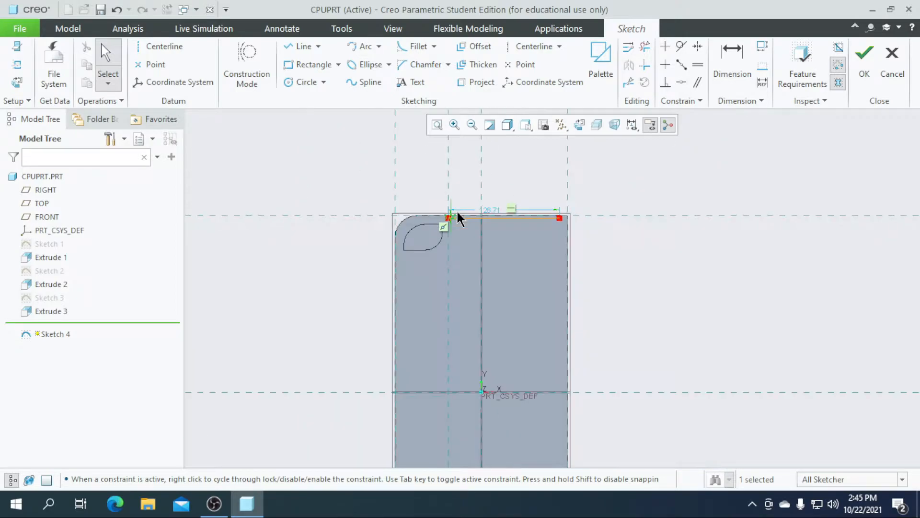
{"action": "scroll", "coordinate": [541, 222], "scroll_direction": "down", "scroll_amount": 7}
{"action": "left_click", "coordinate": [718, 87]}
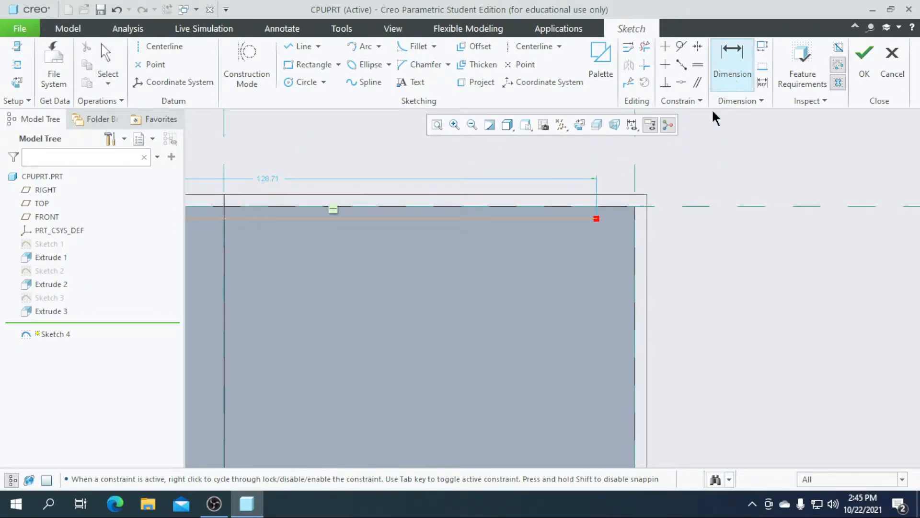
{"action": "scroll", "coordinate": [631, 199], "scroll_direction": "down", "scroll_amount": 3}
{"action": "left_click", "coordinate": [565, 236]}
{"action": "left_click", "coordinate": [638, 246]}
{"action": "type", "text": "3"}
{"action": "key", "text": "Return"}
Set the horizontal line's distance from the cabinet's top edge to 5 mm
{"action": "scroll", "coordinate": [647, 275], "scroll_direction": "up", "scroll_amount": 8}
{"action": "scroll", "coordinate": [470, 253], "scroll_direction": "up", "scroll_amount": 4}
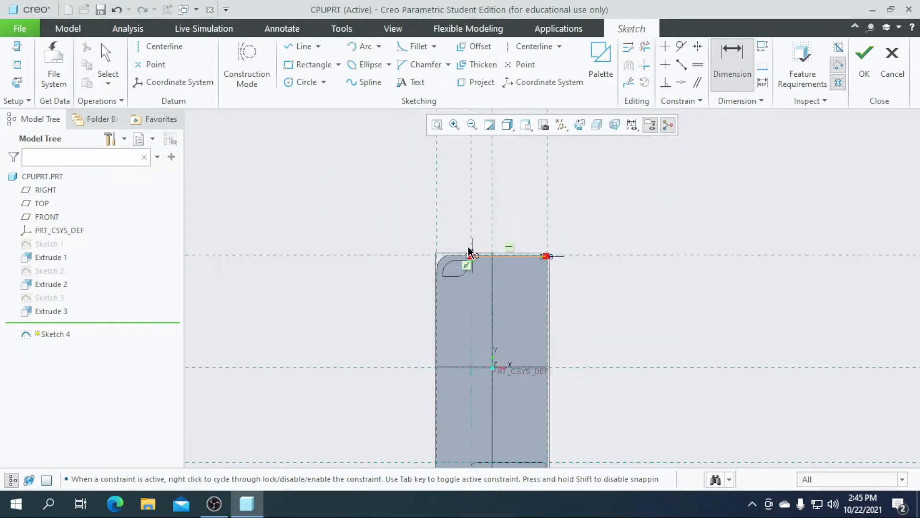
{"action": "scroll", "coordinate": [484, 260], "scroll_direction": "down", "scroll_amount": 1}
{"action": "scroll", "coordinate": [475, 256], "scroll_direction": "down", "scroll_amount": 6}
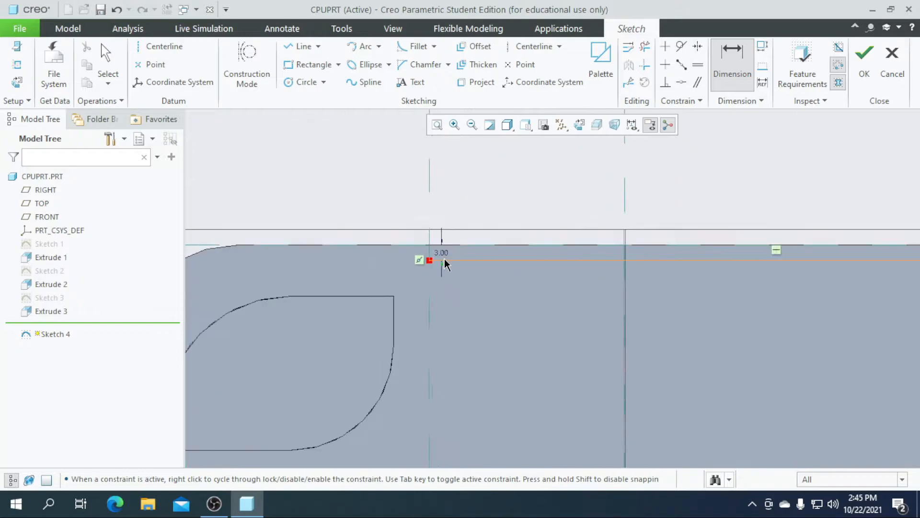
{"action": "double_click", "coordinate": [445, 255]}
{"action": "type", "text": "5"}
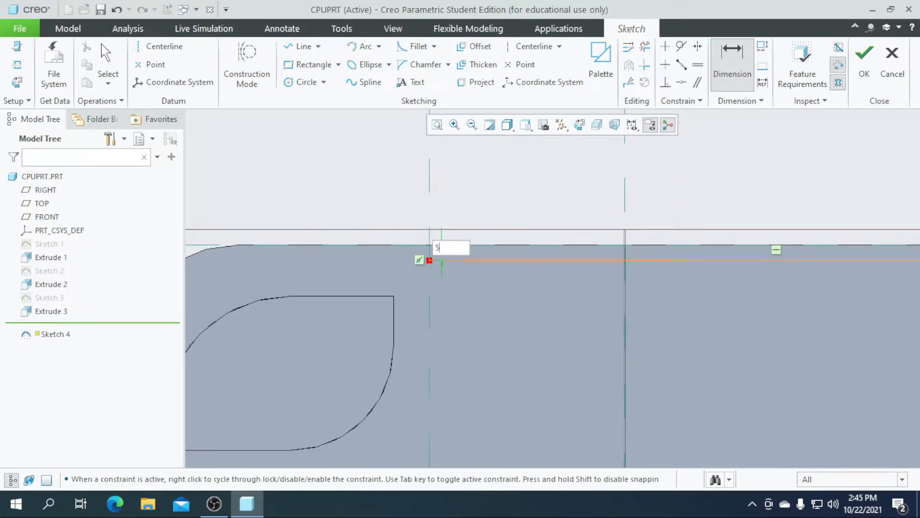
{"action": "key", "text": "Return"}
Set the distance from the line's right end to the cabinet's right edge to 5 mm
{"action": "scroll", "coordinate": [441, 257], "scroll_direction": "up", "scroll_amount": 4}
{"action": "scroll", "coordinate": [616, 288], "scroll_direction": "down", "scroll_amount": 3}
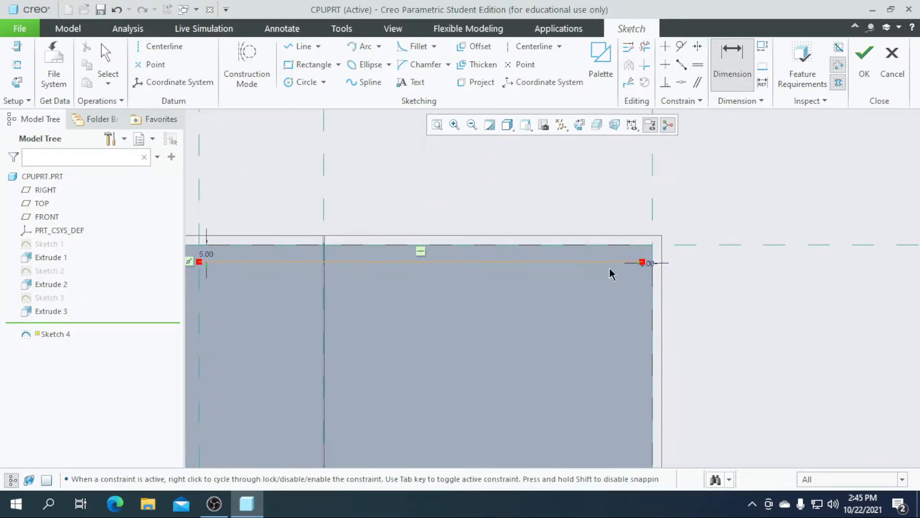
{"action": "double_click", "coordinate": [647, 265]}
{"action": "type", "text": "5"}
{"action": "key", "text": "Return"}
Add the leaf-shaped badge's right edge as a sketch reference
{"action": "scroll", "coordinate": [643, 266], "scroll_direction": "up", "scroll_amount": 3}
{"action": "scroll", "coordinate": [526, 253], "scroll_direction": "down", "scroll_amount": 4}
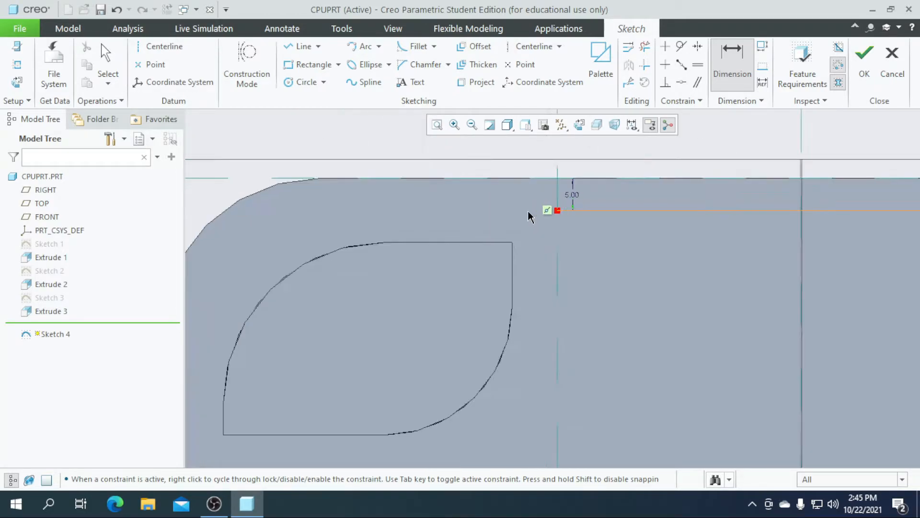
{"action": "left_click", "coordinate": [17, 64]}
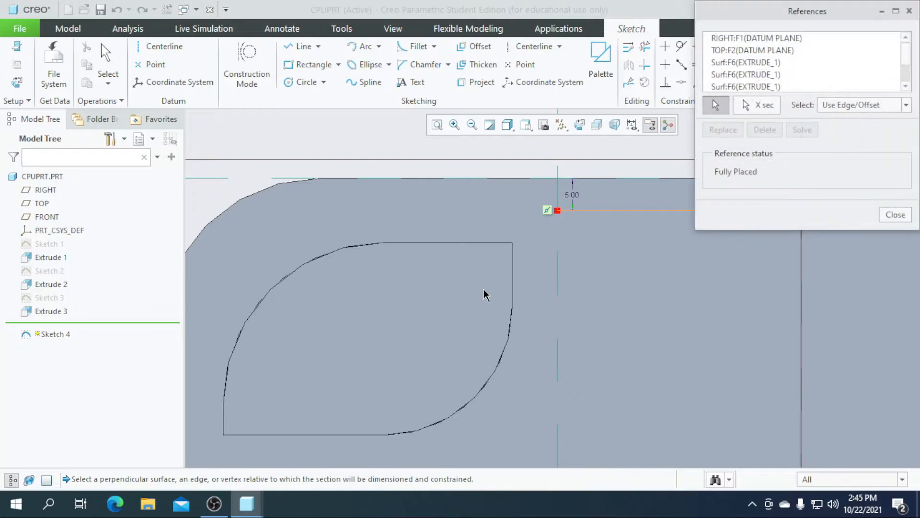
{"action": "left_click", "coordinate": [513, 282]}
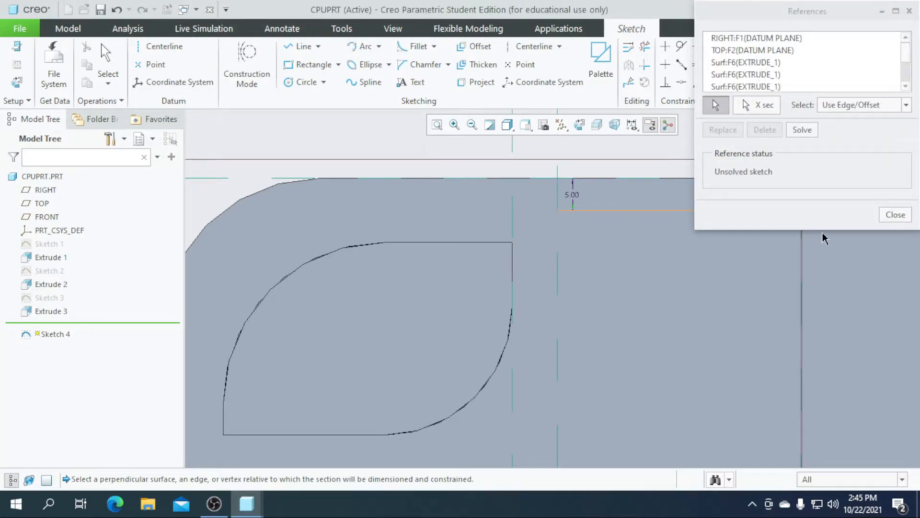
{"action": "left_click", "coordinate": [895, 214]}
Dimension the line's left end 5 mm from the badge's right edge, deleting the conflicting Point On Entity constraint
{"action": "left_click", "coordinate": [748, 67]}
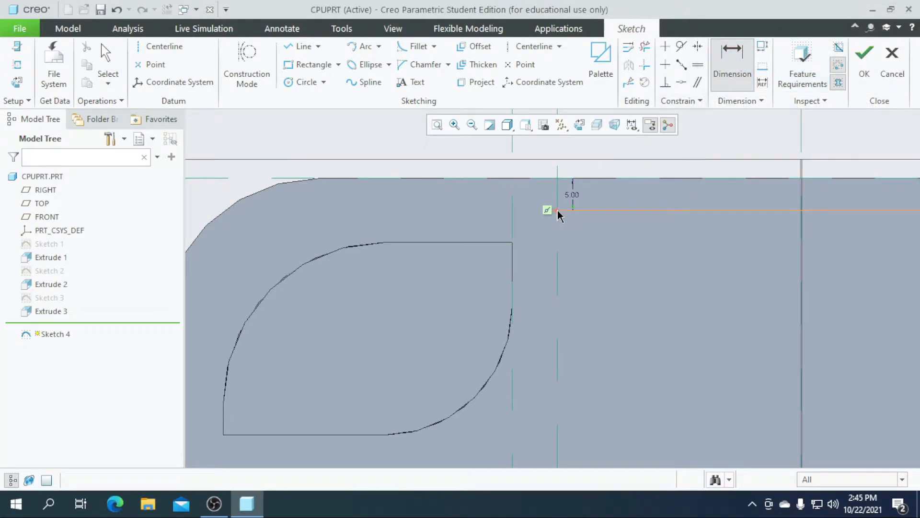
{"action": "middle_click", "coordinate": [527, 228]}
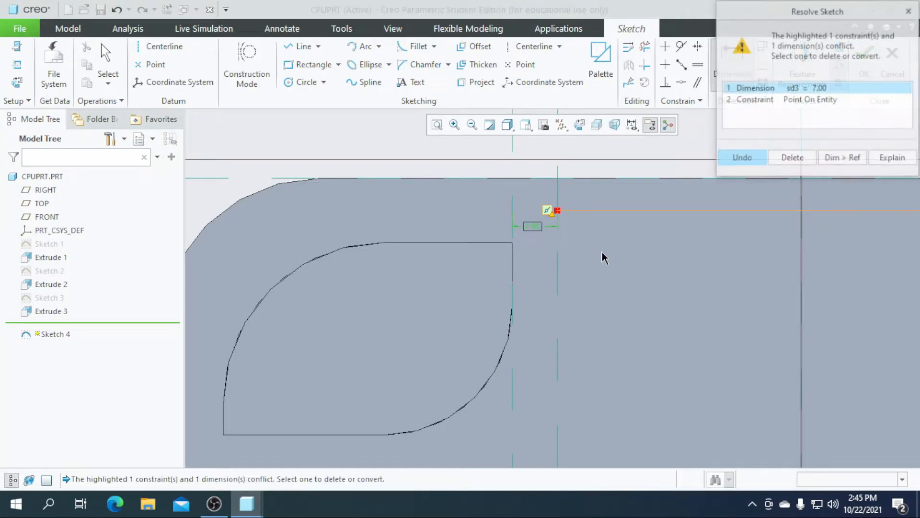
{"action": "left_click", "coordinate": [803, 100]}
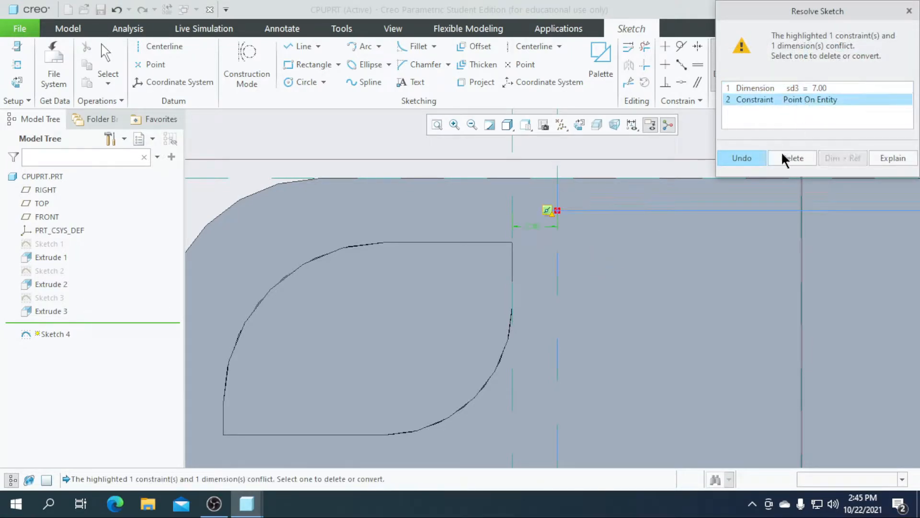
{"action": "left_click", "coordinate": [784, 157]}
{"action": "type", "text": "5"}
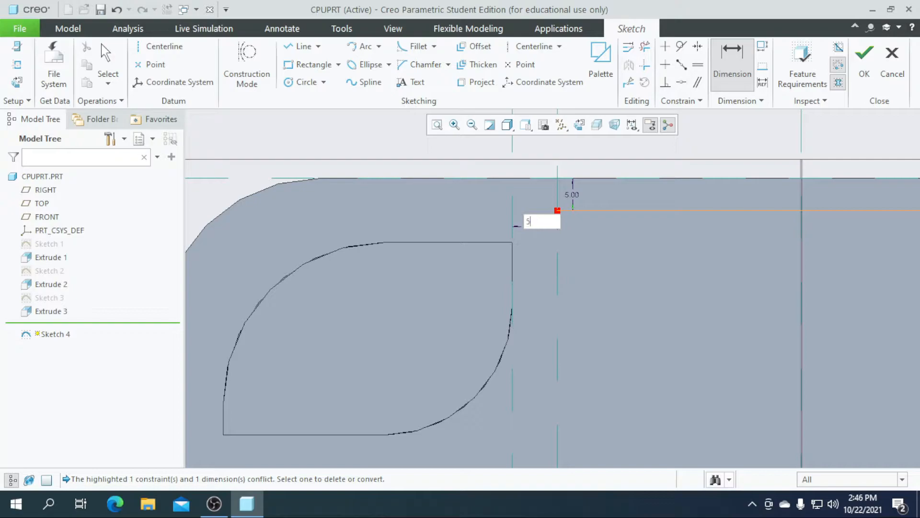
{"action": "key", "text": "Return"}
Sketch a vertical line from the horizontal line's right end down to just above the lower strip
{"action": "scroll", "coordinate": [537, 233], "scroll_direction": "up", "scroll_amount": 3}
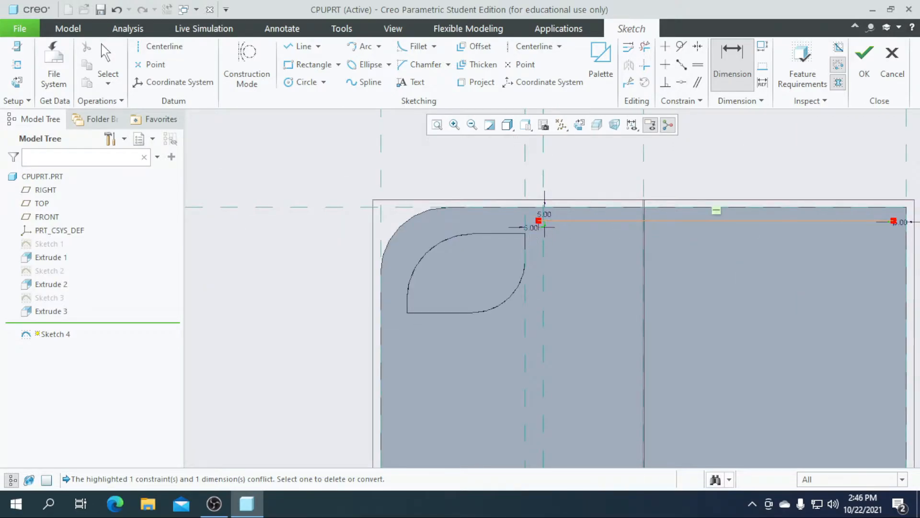
{"action": "scroll", "coordinate": [639, 225], "scroll_direction": "up", "scroll_amount": 3}
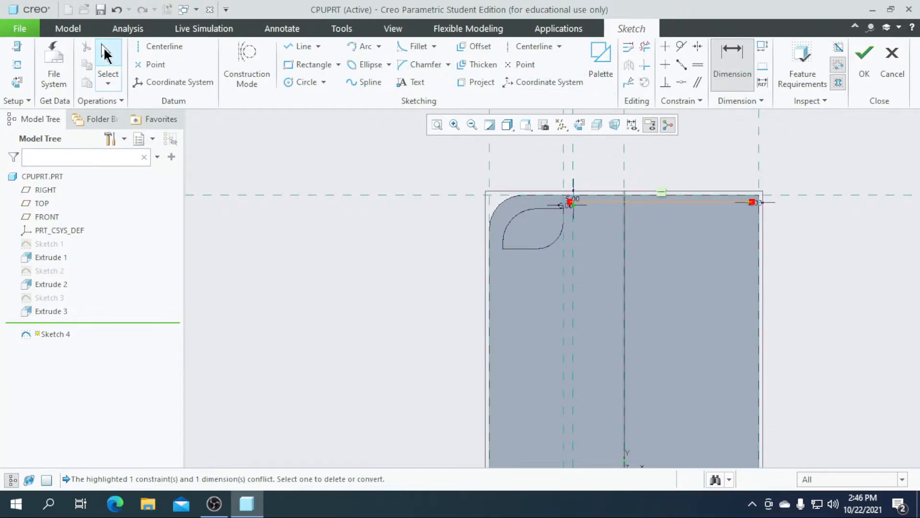
{"action": "left_click", "coordinate": [297, 46]}
{"action": "scroll", "coordinate": [428, 247], "scroll_direction": "up", "scroll_amount": 3}
{"action": "scroll", "coordinate": [522, 255], "scroll_direction": "down", "scroll_amount": 4}
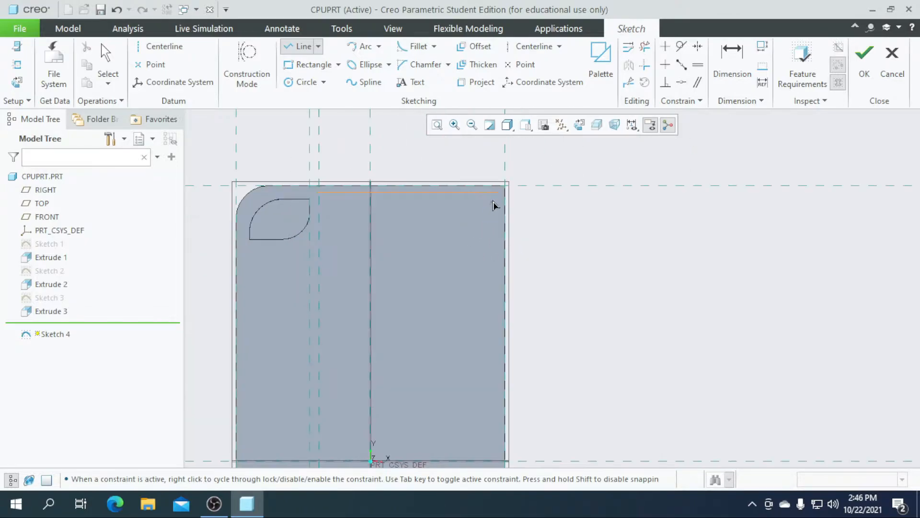
{"action": "scroll", "coordinate": [508, 200], "scroll_direction": "up", "scroll_amount": 3}
{"action": "scroll", "coordinate": [498, 352], "scroll_direction": "down", "scroll_amount": 5}
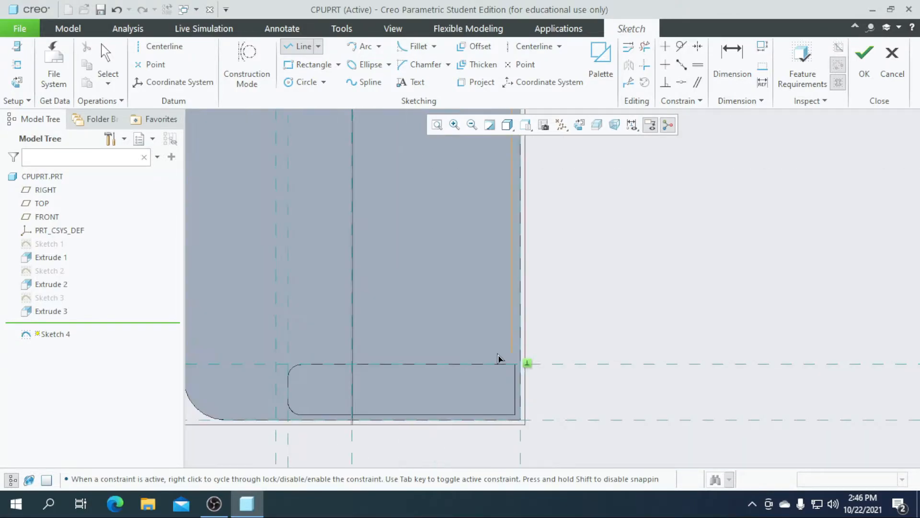
{"action": "scroll", "coordinate": [501, 355], "scroll_direction": "down", "scroll_amount": 2}
{"action": "middle_click", "coordinate": [570, 336]}
{"action": "middle_click", "coordinate": [507, 381]}
Dimension the vertical line's lower end 5 mm above the lower strip's top edge
{"action": "left_click", "coordinate": [723, 52]}
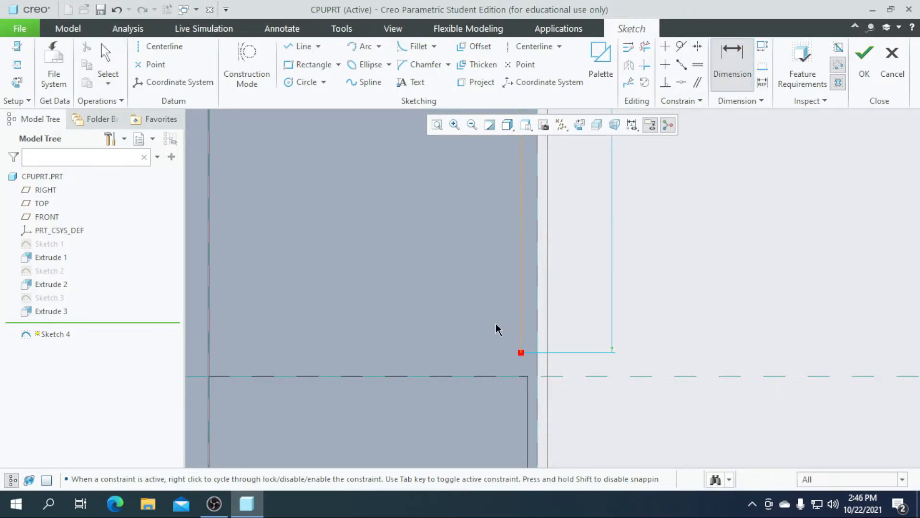
{"action": "scroll", "coordinate": [687, 315], "scroll_direction": "up", "scroll_amount": 3}
{"action": "scroll", "coordinate": [614, 344], "scroll_direction": "down", "scroll_amount": 5}
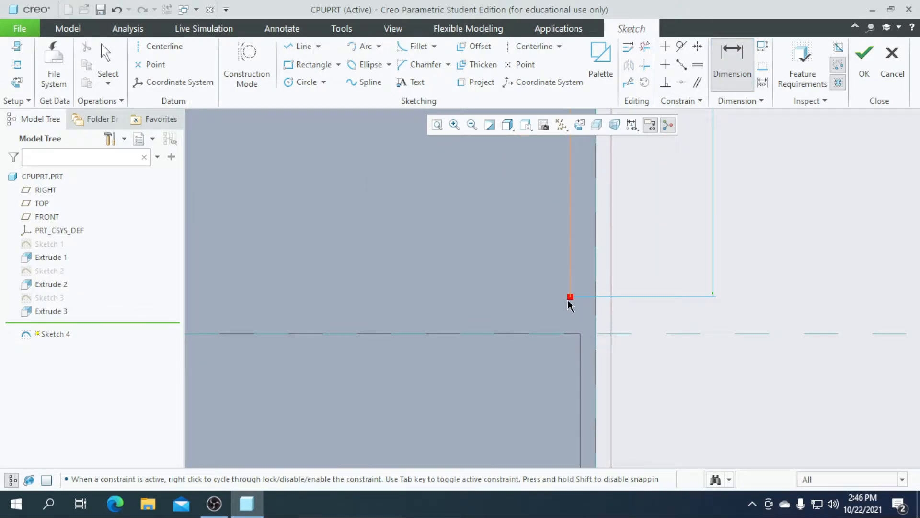
{"action": "left_click", "coordinate": [571, 334]}
{"action": "middle_click", "coordinate": [545, 312]}
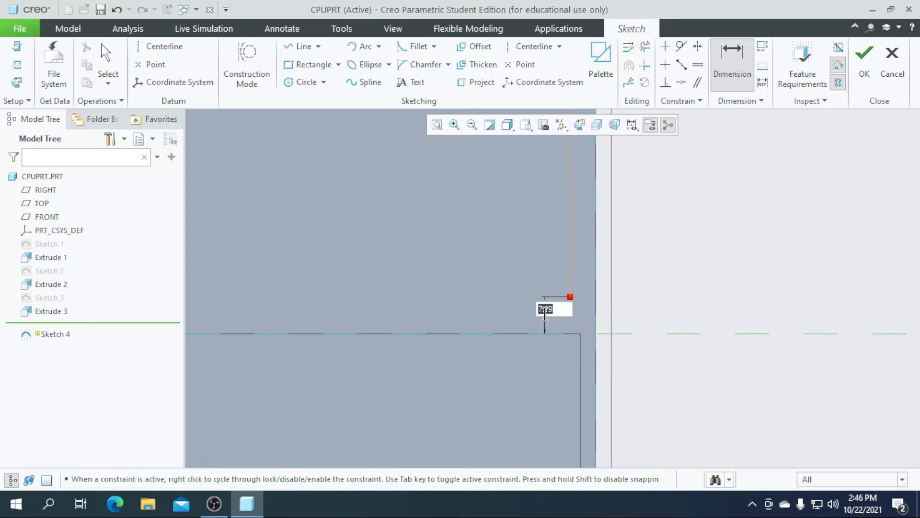
{"action": "type", "text": "5"}
{"action": "key", "text": "Return"}
{"action": "scroll", "coordinate": [625, 335], "scroll_direction": "up", "scroll_amount": 5}
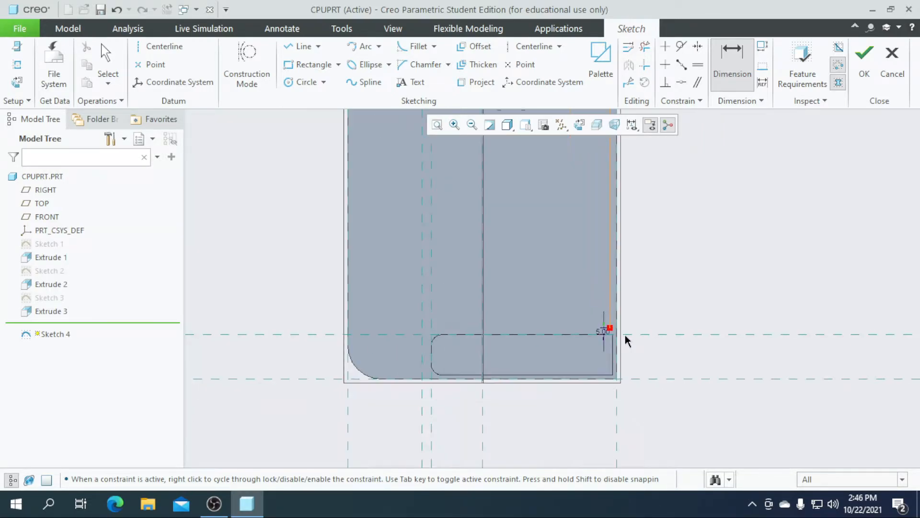
Sketch a horizontal line from the vertical line's lower end to above the start of the strip's upper-left rounded corner
{"action": "scroll", "coordinate": [605, 224], "scroll_direction": "down", "scroll_amount": 5}
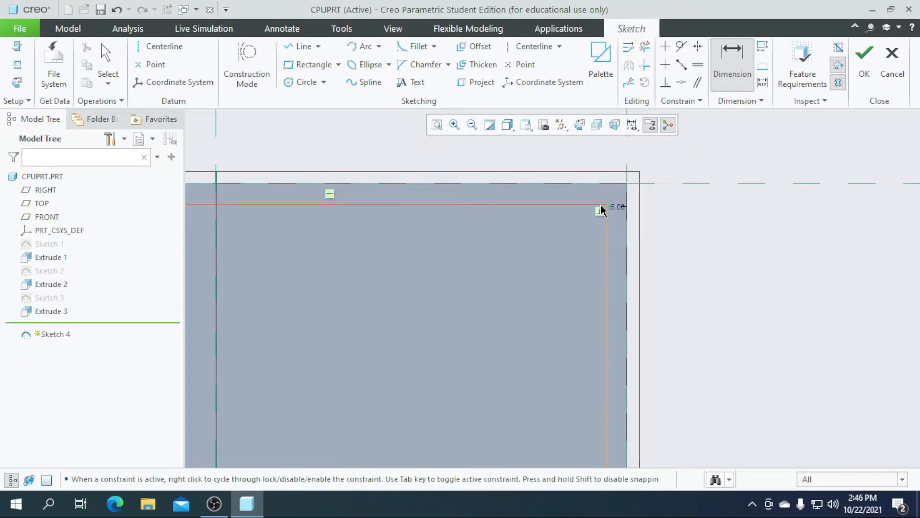
{"action": "scroll", "coordinate": [606, 216], "scroll_direction": "up", "scroll_amount": 3}
{"action": "scroll", "coordinate": [606, 217], "scroll_direction": "up", "scroll_amount": 5}
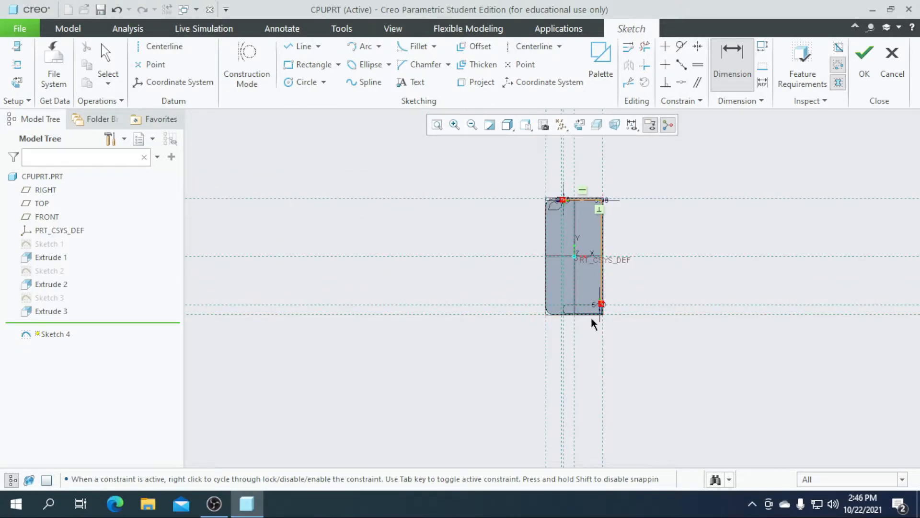
{"action": "scroll", "coordinate": [593, 322], "scroll_direction": "down", "scroll_amount": 6}
{"action": "left_click", "coordinate": [304, 46]}
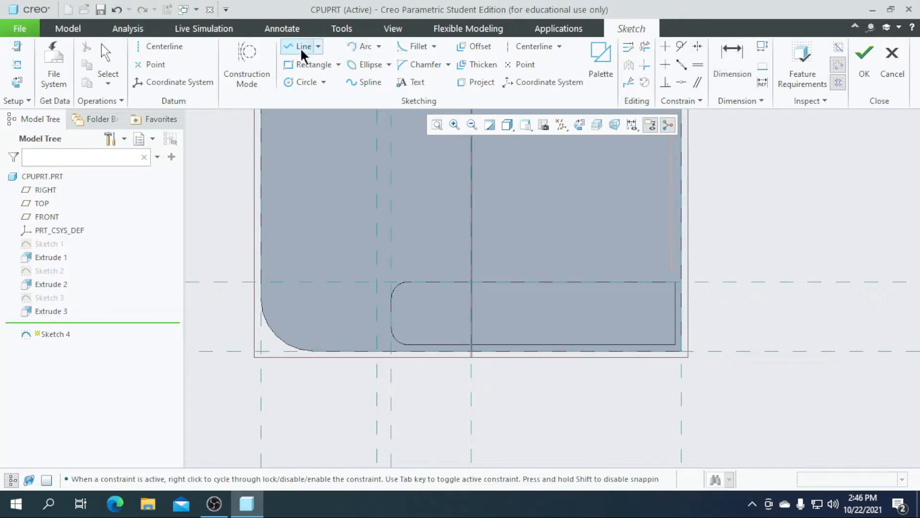
{"action": "scroll", "coordinate": [589, 281], "scroll_direction": "down", "scroll_amount": 3}
{"action": "scroll", "coordinate": [776, 290], "scroll_direction": "up", "scroll_amount": 3}
{"action": "left_click", "coordinate": [774, 288]}
{"action": "scroll", "coordinate": [504, 292], "scroll_direction": "down", "scroll_amount": 4}
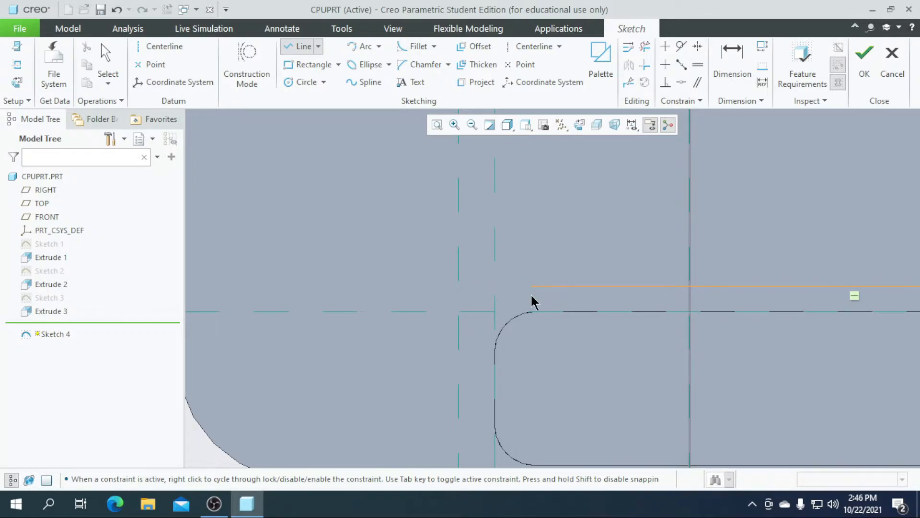
{"action": "scroll", "coordinate": [522, 306], "scroll_direction": "up", "scroll_amount": 2}
{"action": "scroll", "coordinate": [500, 297], "scroll_direction": "down", "scroll_amount": 2}
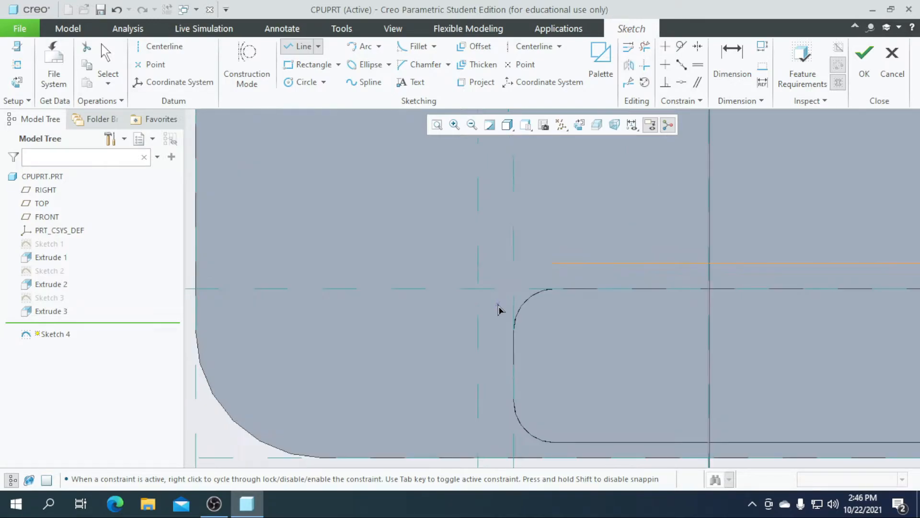
Add the strip's upper-left rounded corner as a reference and sketch a circle concentric with it, meeting the horizontal line's end
{"action": "left_click", "coordinate": [16, 64]}
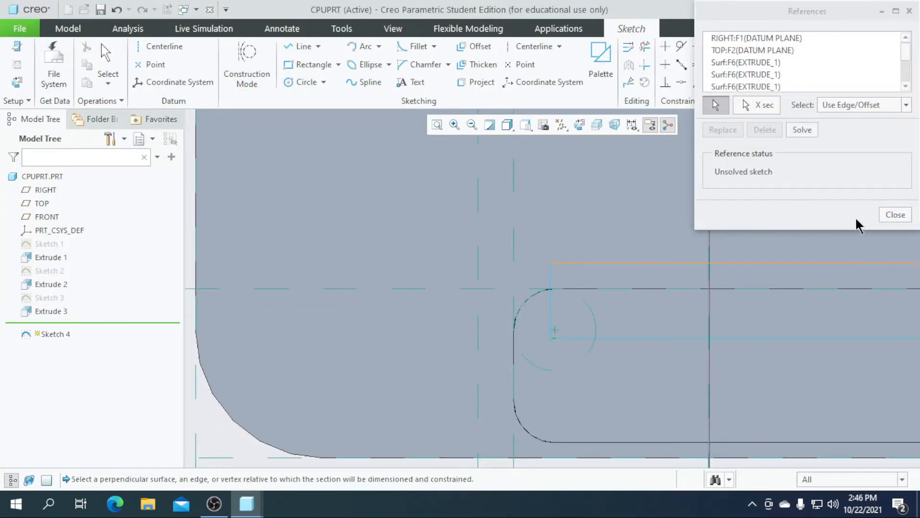
{"action": "left_click", "coordinate": [894, 214]}
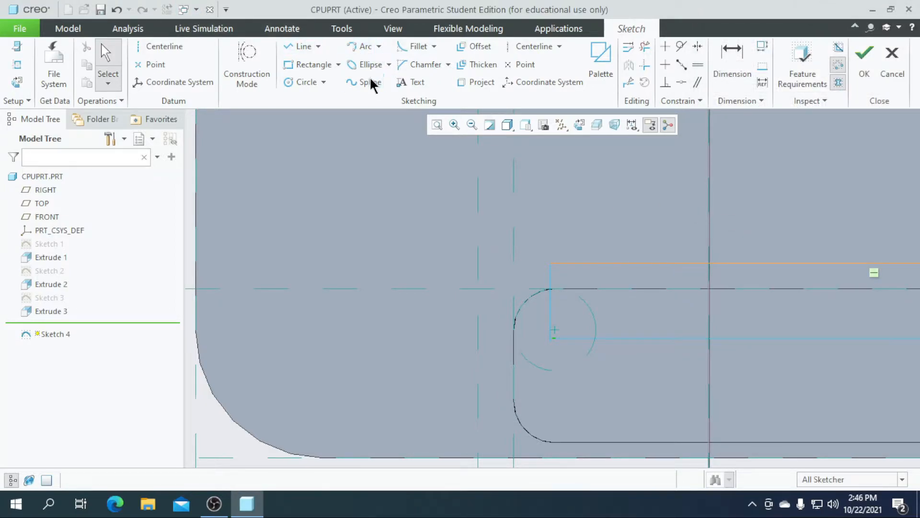
{"action": "left_click", "coordinate": [303, 83]}
{"action": "scroll", "coordinate": [531, 326], "scroll_direction": "up", "scroll_amount": 1}
{"action": "left_click", "coordinate": [560, 332]}
{"action": "left_click", "coordinate": [624, 392]}
Trim away the circle's right portion, keeping the arc around the strip's upper-left corner
{"action": "left_click", "coordinate": [645, 46]}
{"action": "mouse_move", "coordinate": [657, 300]}
{"action": "left_mouse_down"}
{"action": "mouse_move", "coordinate": [648, 317]}
{"action": "mouse_move", "coordinate": [612, 267]}
{"action": "left_mouse_up"}
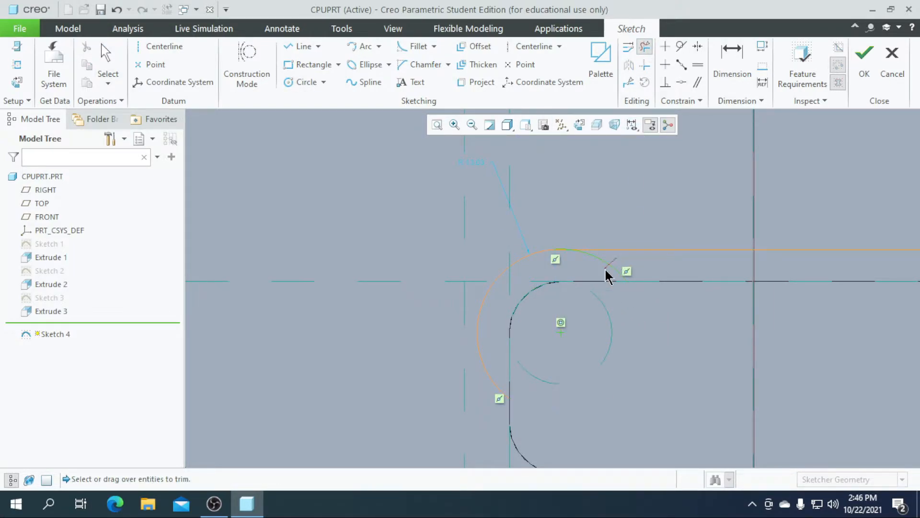
{"action": "scroll", "coordinate": [554, 304], "scroll_direction": "up", "scroll_amount": 2}
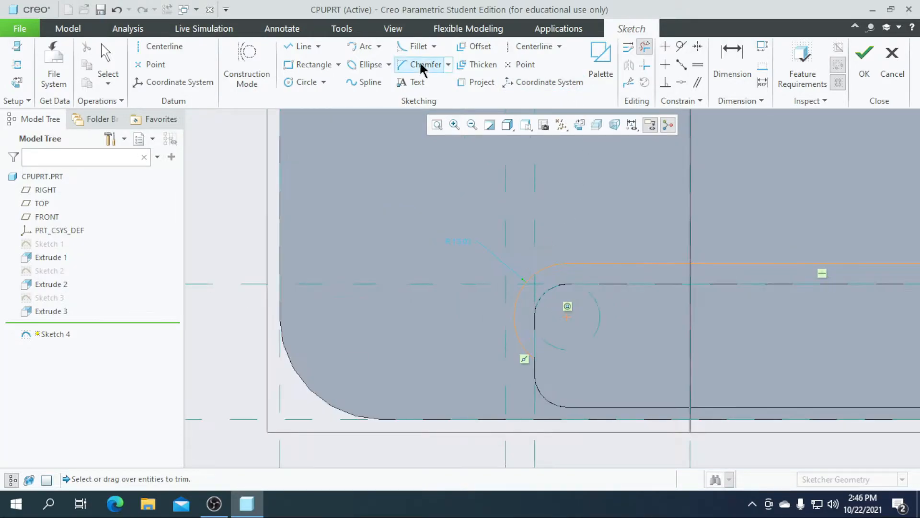
Sketch a vertical line from the arc's leftmost point down to just above the cabinet's bottom edge
{"action": "left_click", "coordinate": [303, 48]}
{"action": "scroll", "coordinate": [571, 287], "scroll_direction": "down", "scroll_amount": 2}
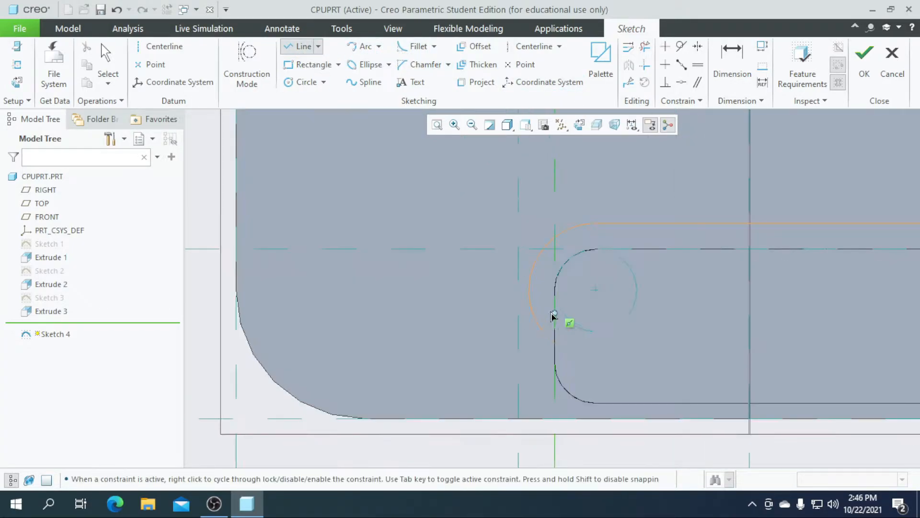
{"action": "left_click", "coordinate": [530, 291]}
{"action": "left_click", "coordinate": [538, 401]}
Trim off the leftover arc segment below the start of the new vertical line
{"action": "left_click", "coordinate": [645, 46]}
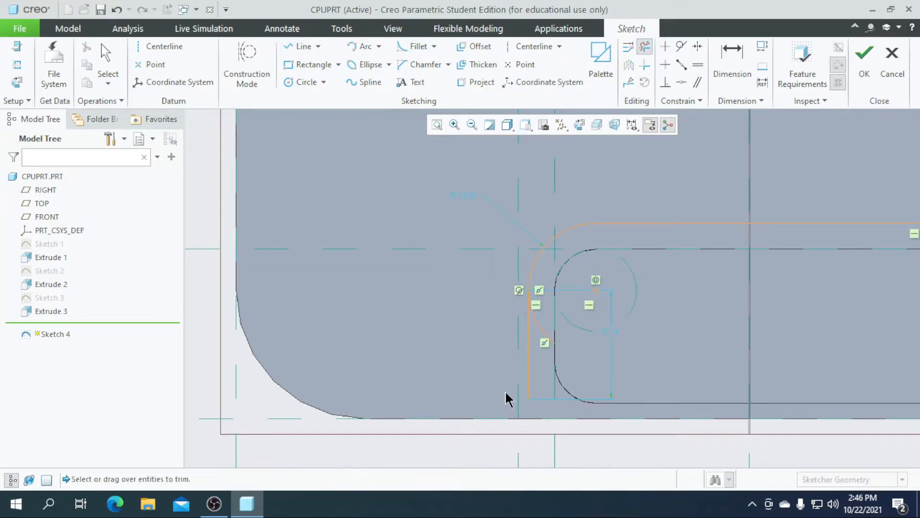
{"action": "scroll", "coordinate": [494, 417], "scroll_direction": "down", "scroll_amount": 3}
{"action": "left_click_drag", "start_coordinate": [585, 302], "coordinate": [593, 242]}
{"action": "scroll", "coordinate": [593, 246], "scroll_direction": "up", "scroll_amount": 4}
{"action": "scroll", "coordinate": [593, 250], "scroll_direction": "up", "scroll_amount": 2}
{"action": "scroll", "coordinate": [565, 269], "scroll_direction": "down", "scroll_amount": 4}
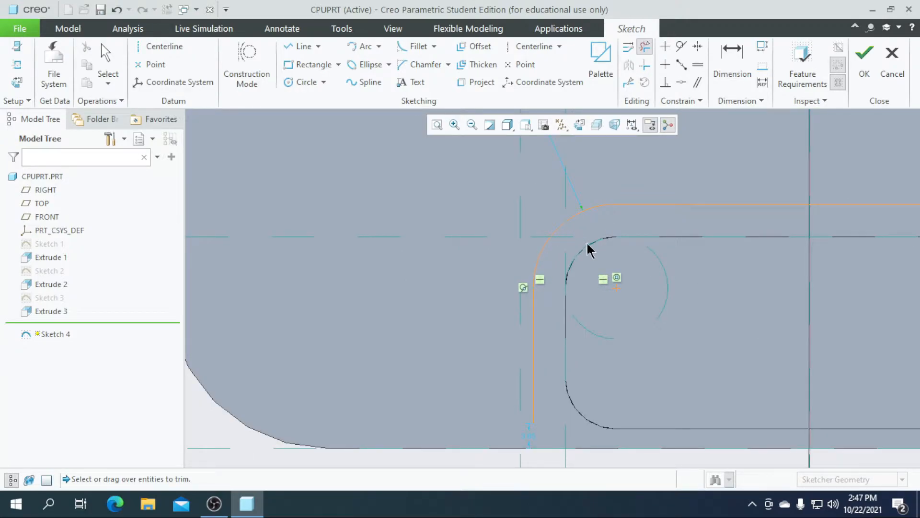
Set the distance from the vertical line's lower end to the cabinet's bottom edge to 5 mm
{"action": "scroll", "coordinate": [623, 225], "scroll_direction": "up", "scroll_amount": 2}
{"action": "scroll", "coordinate": [575, 370], "scroll_direction": "down", "scroll_amount": 4}
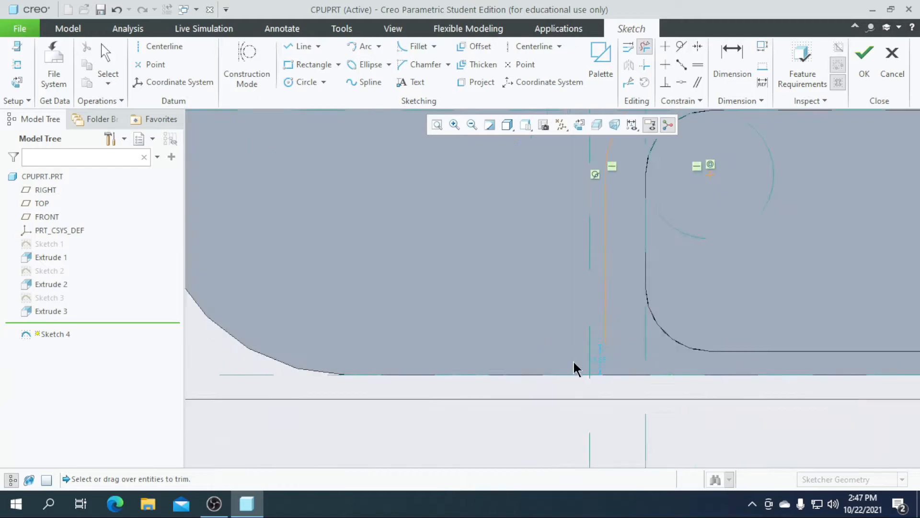
{"action": "middle_click", "coordinate": [600, 360]}
{"action": "double_click", "coordinate": [600, 361]}
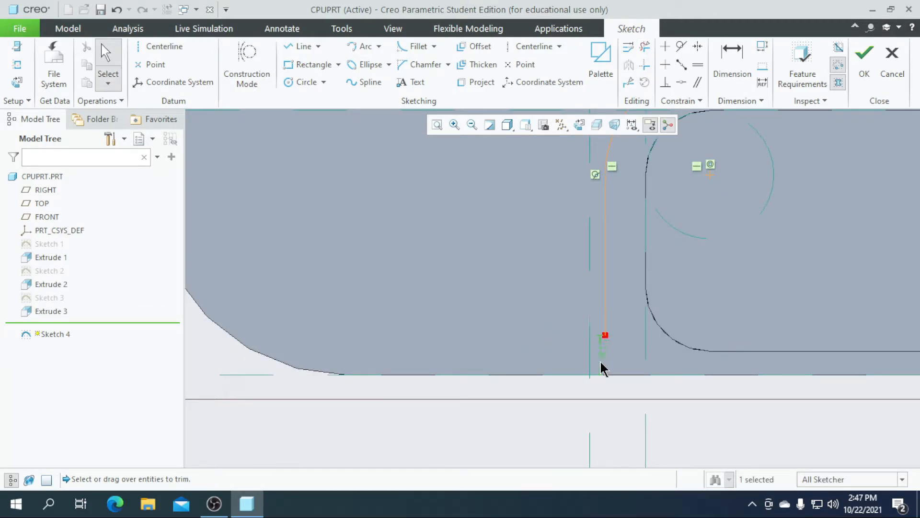
Sketch a horizontal line about 30 mm long from the vertical line's lower end toward the cabinet's rounded lower-left corner
{"action": "scroll", "coordinate": [600, 369], "scroll_direction": "up", "scroll_amount": 2}
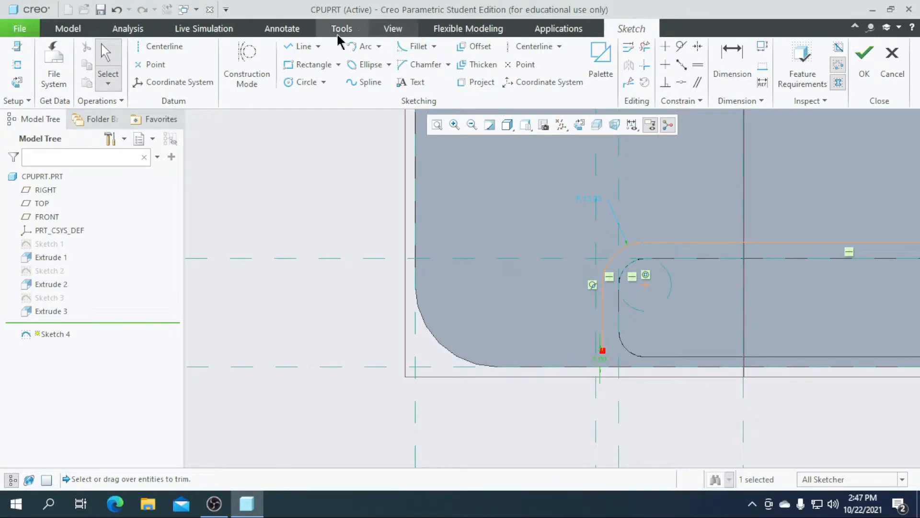
{"action": "left_click", "coordinate": [295, 47]}
{"action": "scroll", "coordinate": [606, 363], "scroll_direction": "down", "scroll_amount": 3}
{"action": "left_click", "coordinate": [595, 350]}
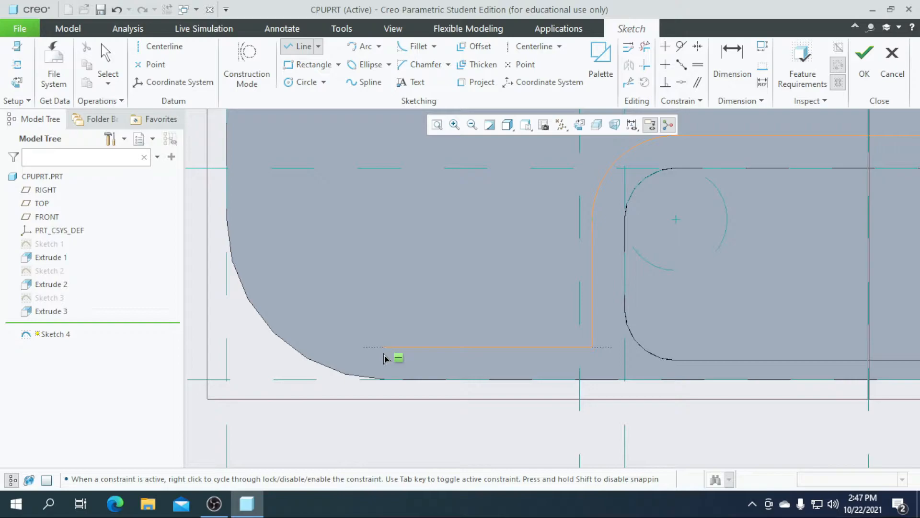
{"action": "left_click", "coordinate": [405, 356]}
{"action": "middle_click", "coordinate": [405, 355]}
{"action": "scroll", "coordinate": [518, 338], "scroll_direction": "up", "scroll_amount": 3}
Add the cabinet's rounded lower-left corner as a reference and sketch a concentric circle about 36 mm in diameter
{"action": "left_click", "coordinate": [17, 65]}
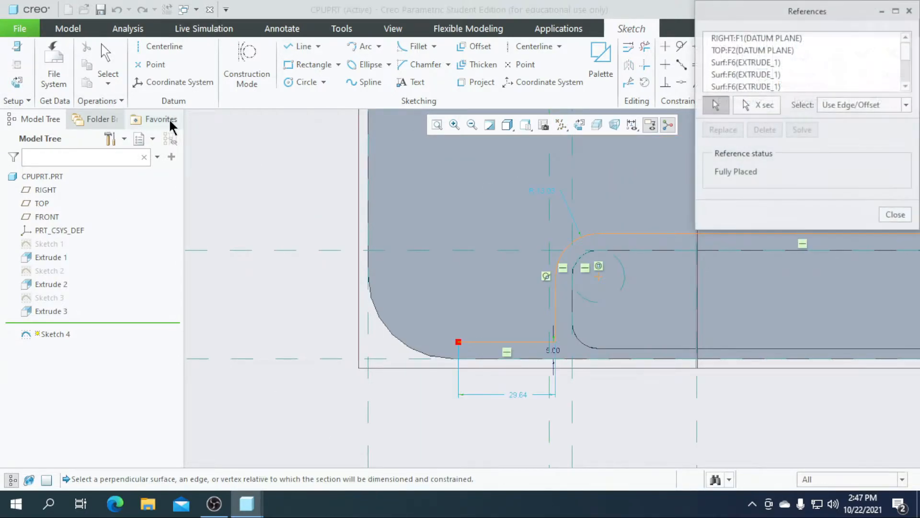
{"action": "left_click", "coordinate": [386, 324]}
{"action": "left_click", "coordinate": [900, 216]}
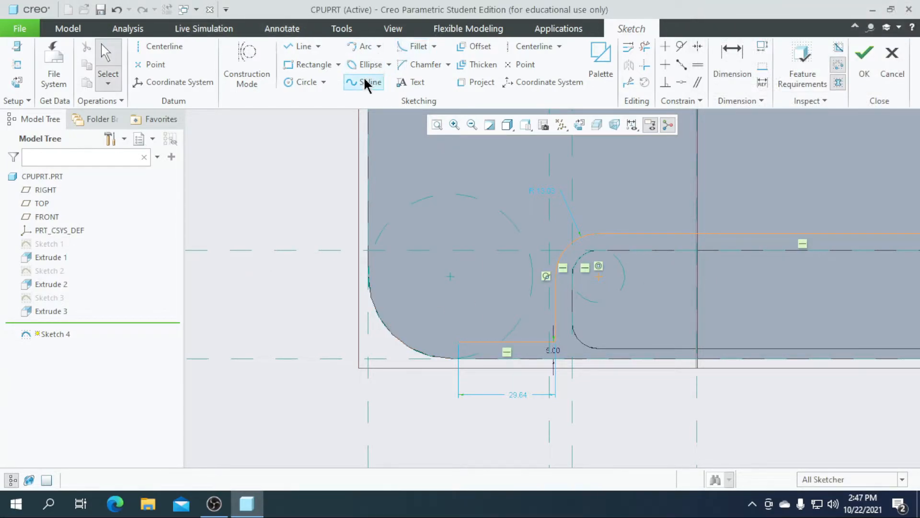
{"action": "left_click", "coordinate": [293, 86]}
{"action": "scroll", "coordinate": [469, 312], "scroll_direction": "down", "scroll_amount": 2}
{"action": "left_click", "coordinate": [448, 269]}
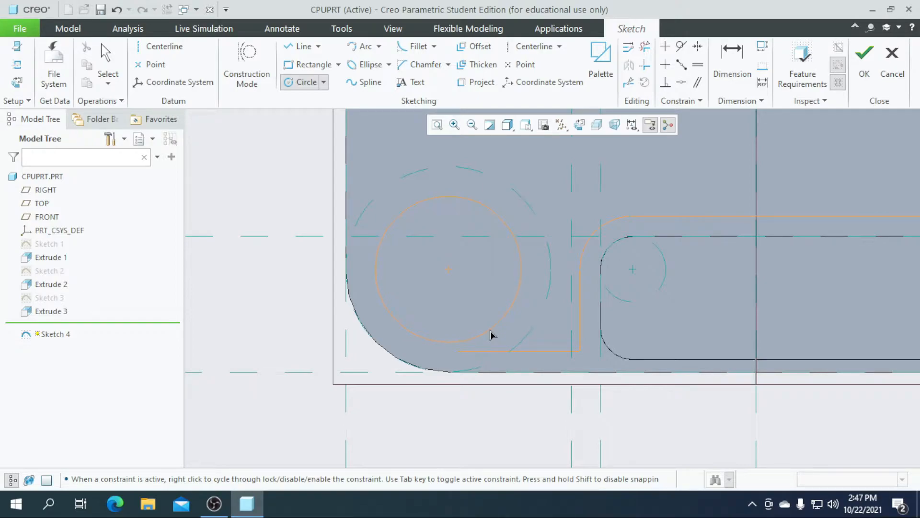
{"action": "left_click", "coordinate": [494, 335]}
{"action": "middle_click", "coordinate": [401, 294]}
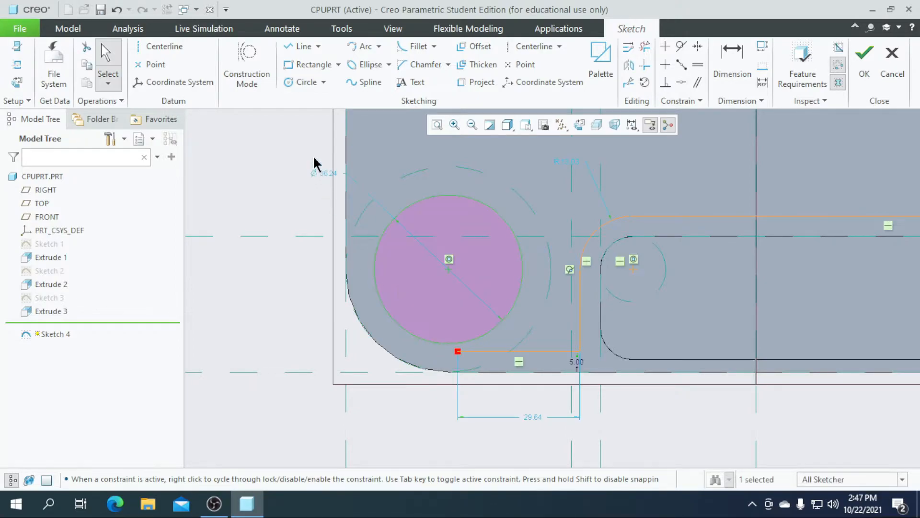
Set the corner circle's diameter to 38 mm, then increase it to 40 mm
{"action": "scroll", "coordinate": [493, 269], "scroll_direction": "up", "scroll_amount": 1}
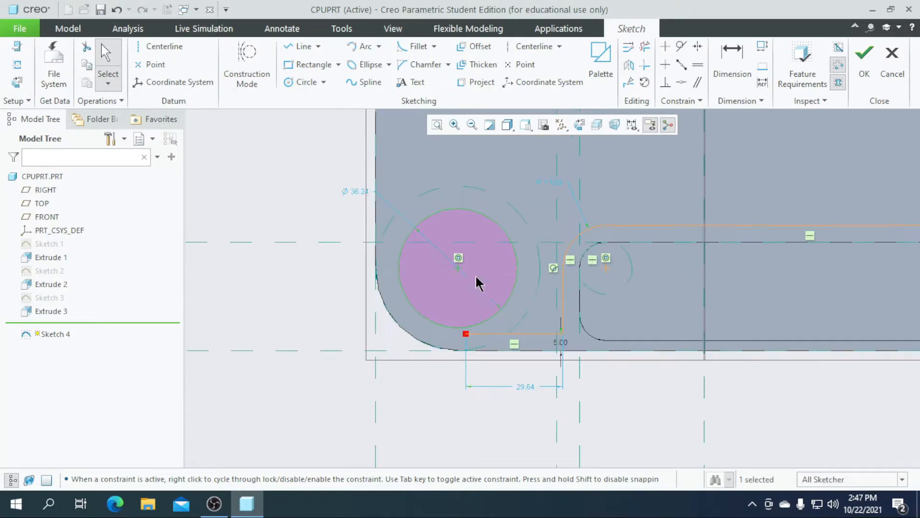
{"action": "scroll", "coordinate": [449, 312], "scroll_direction": "down", "scroll_amount": 2}
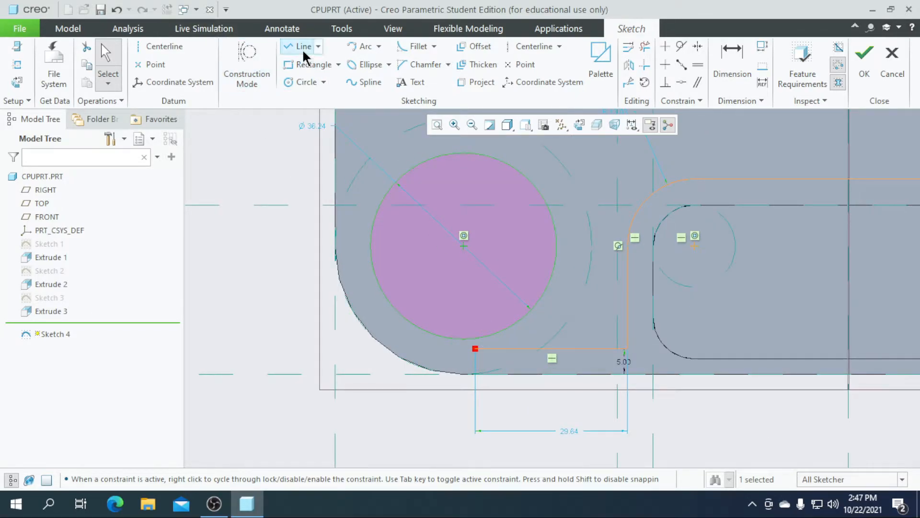
{"action": "double_click", "coordinate": [318, 124]}
{"action": "key", "text": "BackSpace"}
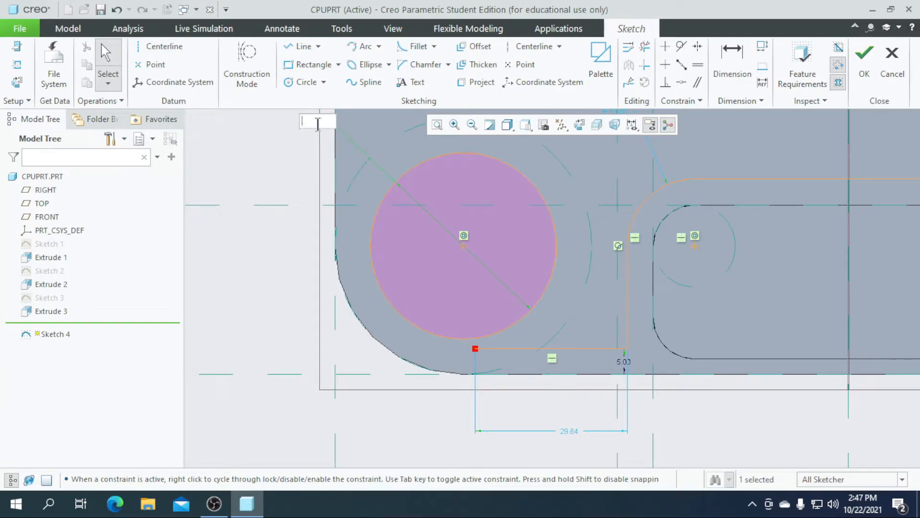
{"action": "type", "text": "38"}
{"action": "key", "text": "Return"}
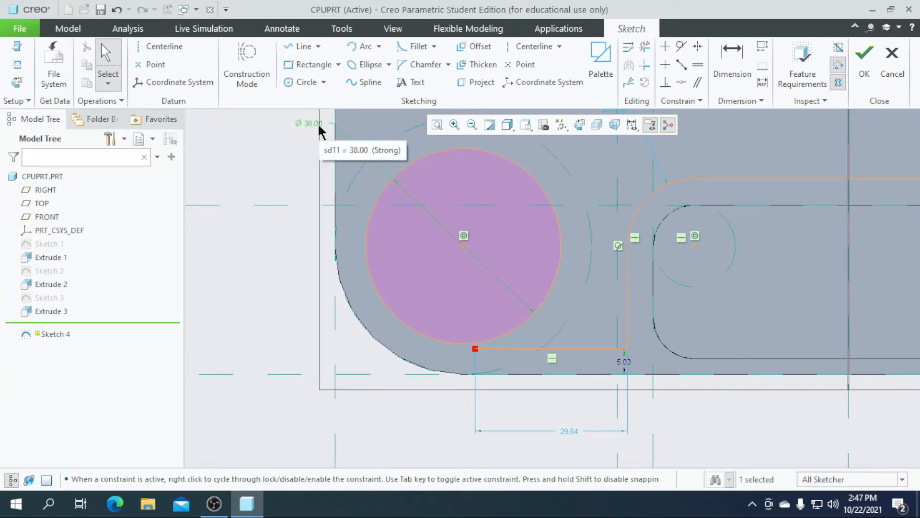
{"action": "double_click", "coordinate": [318, 127]}
{"action": "type", "text": "40"}
{"action": "key", "text": "Return"}
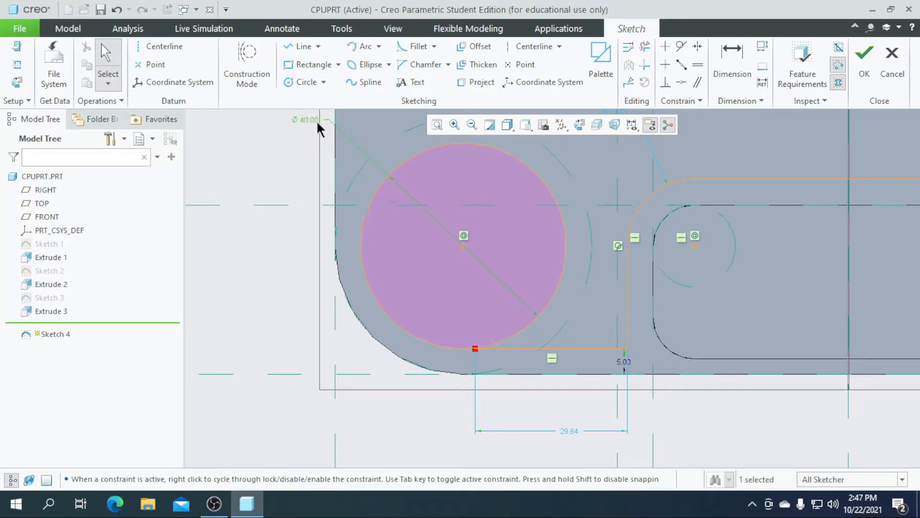
Try to make the horizontal line near the cabinet's bottom edge tangent to the lower-left corner circle
{"action": "left_click", "coordinate": [297, 48]}
{"action": "scroll", "coordinate": [569, 408], "scroll_direction": "up", "scroll_amount": 5}
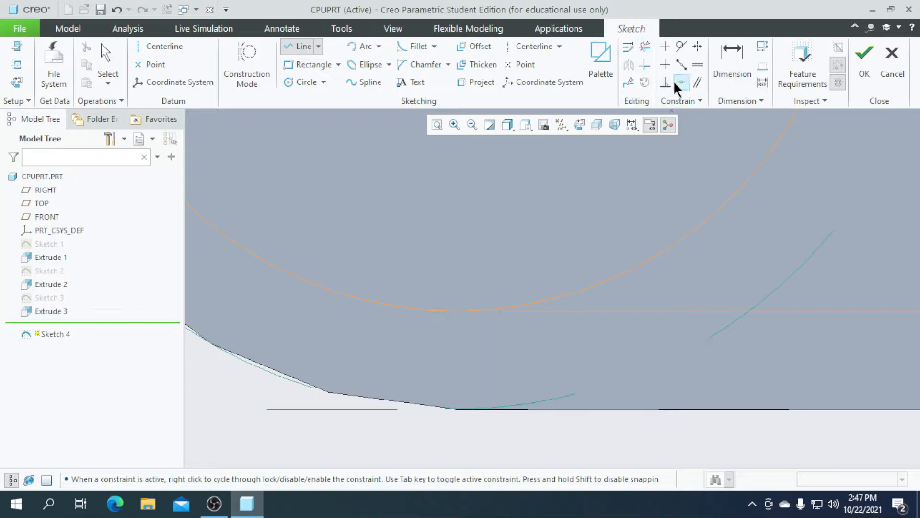
{"action": "left_click", "coordinate": [684, 51]}
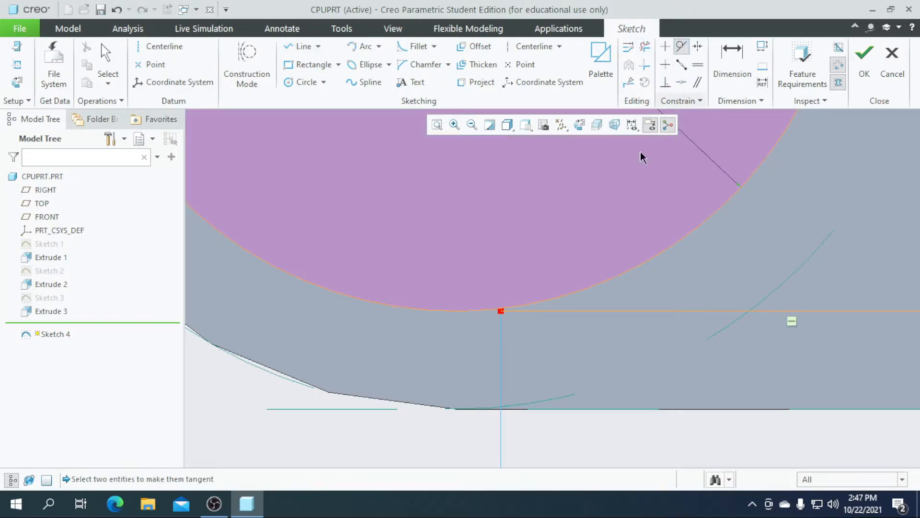
{"action": "left_click", "coordinate": [564, 312]}
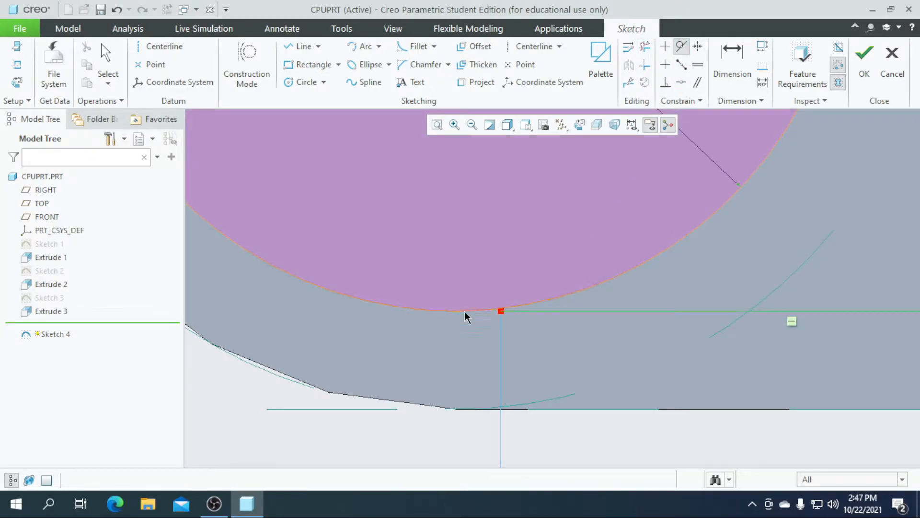
{"action": "left_click", "coordinate": [464, 311]}
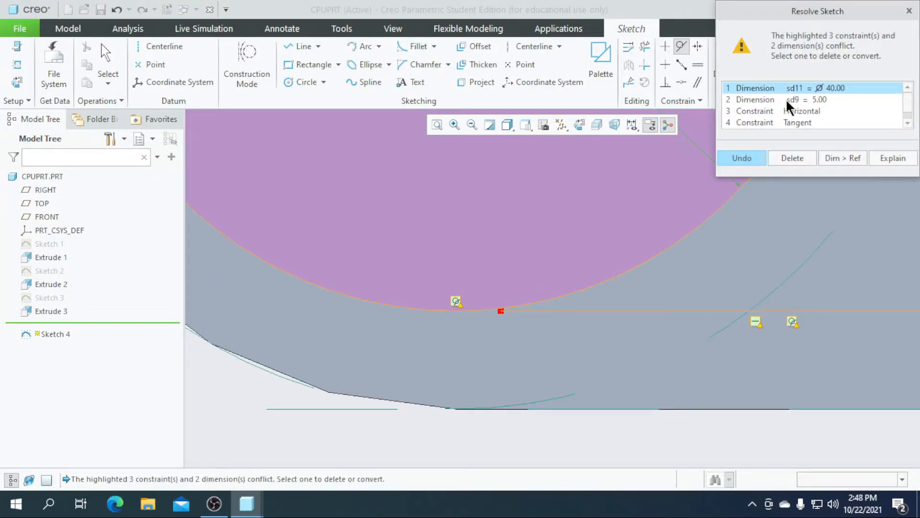
{"action": "scroll", "coordinate": [627, 200], "scroll_direction": "up", "scroll_amount": 4}
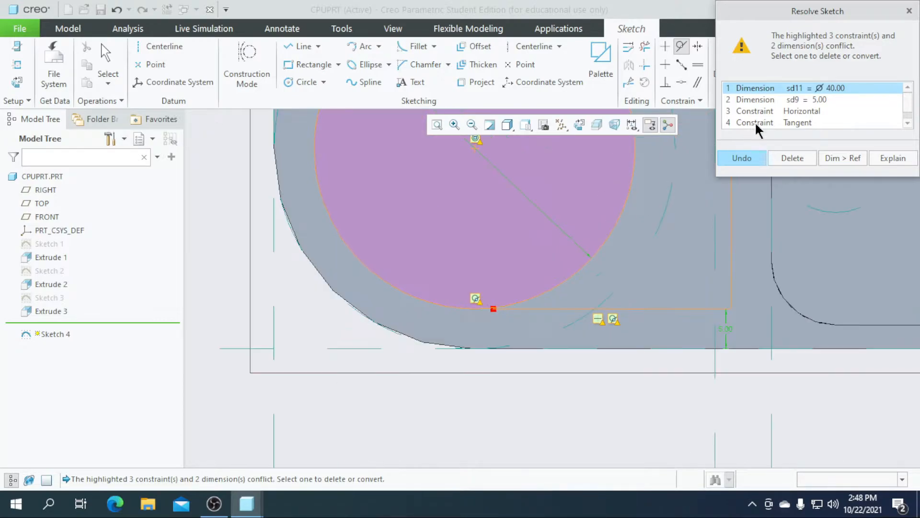
{"action": "left_click", "coordinate": [770, 99]}
{"action": "left_click", "coordinate": [766, 111]}
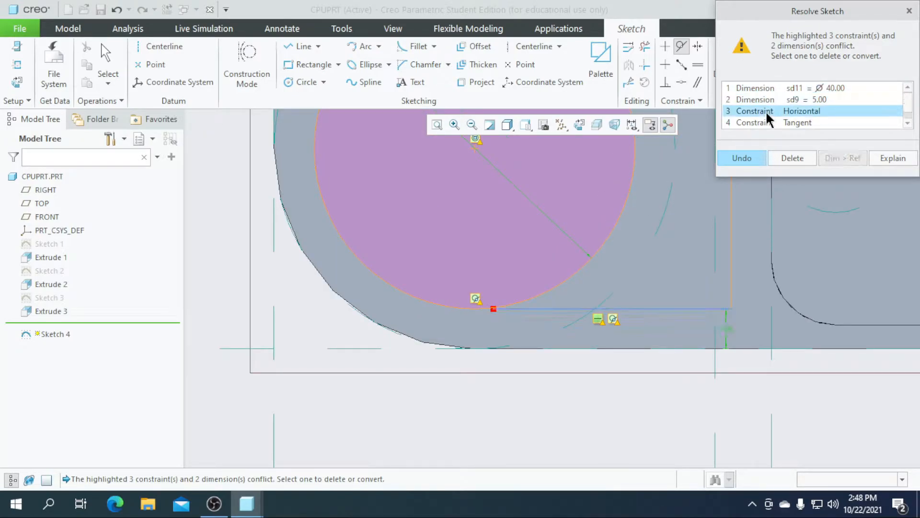
{"action": "left_click", "coordinate": [761, 124]}
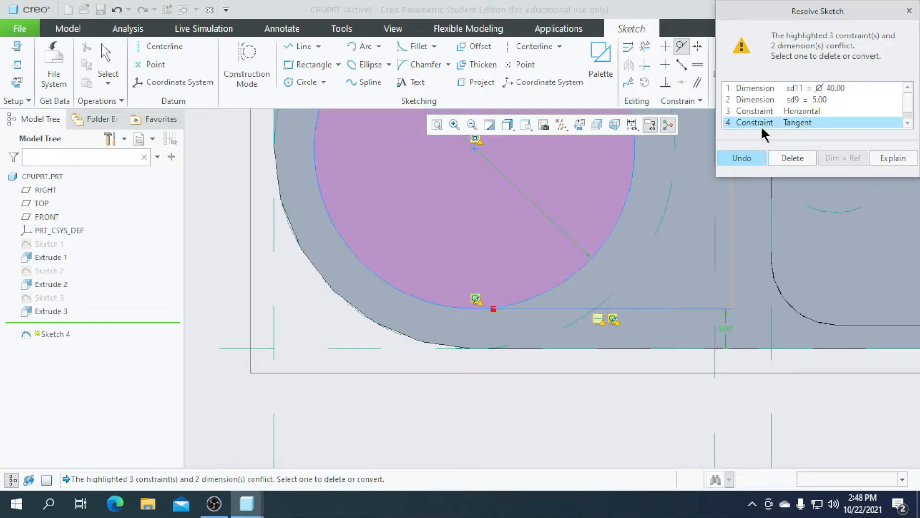
{"action": "left_click", "coordinate": [909, 11]}
Sketch a short horizontal line joining the bottom line's open end to the lowest point of the corner circle
{"action": "scroll", "coordinate": [496, 306], "scroll_direction": "up", "scroll_amount": 3}
{"action": "scroll", "coordinate": [487, 352], "scroll_direction": "up", "scroll_amount": 3}
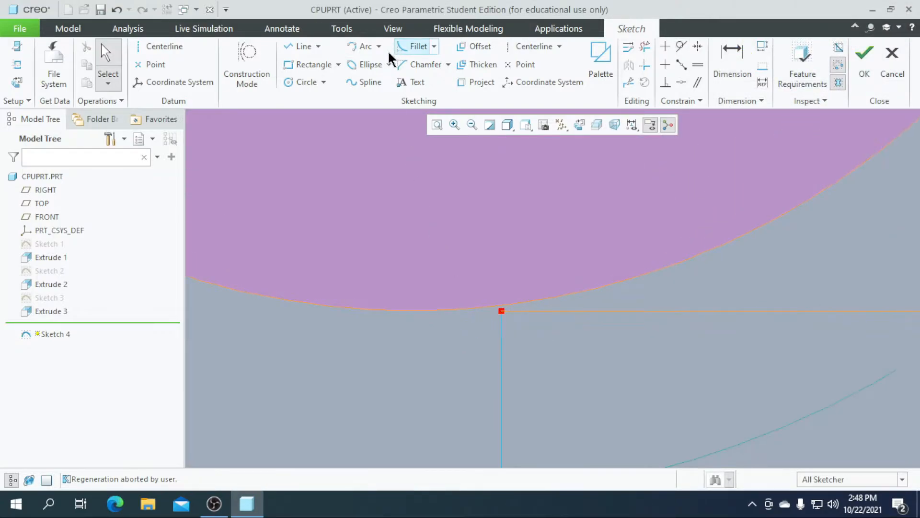
{"action": "left_click", "coordinate": [301, 47]}
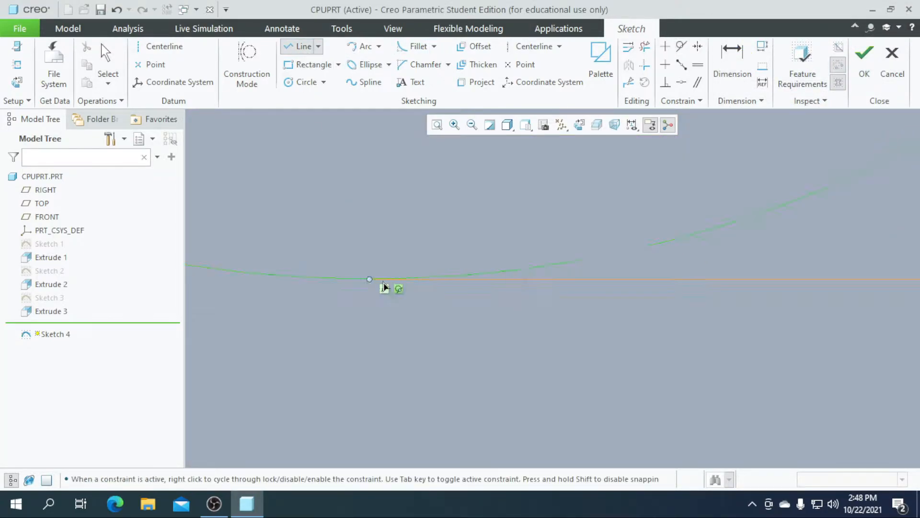
{"action": "scroll", "coordinate": [354, 393], "scroll_direction": "down", "scroll_amount": 5}
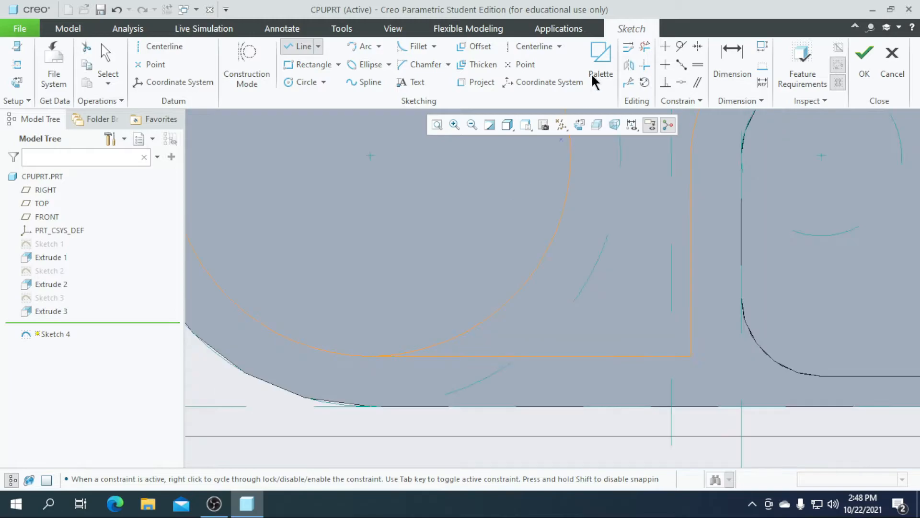
Trim away the right and upper portions of the lower-left corner circle, keeping the arc along the cabinet's rounded corner
{"action": "left_click", "coordinate": [645, 46]}
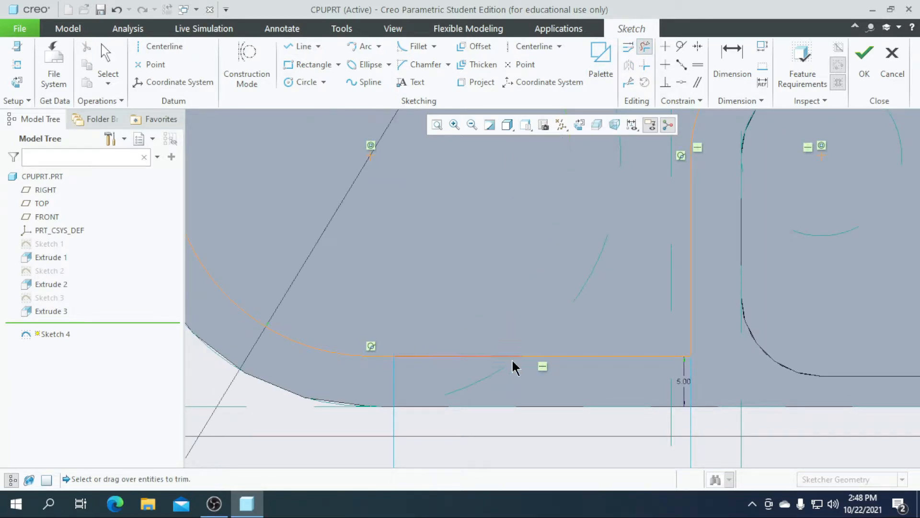
{"action": "scroll", "coordinate": [512, 366], "scroll_direction": "down", "scroll_amount": 3}
{"action": "left_click_drag", "start_coordinate": [447, 175], "coordinate": [448, 211]}
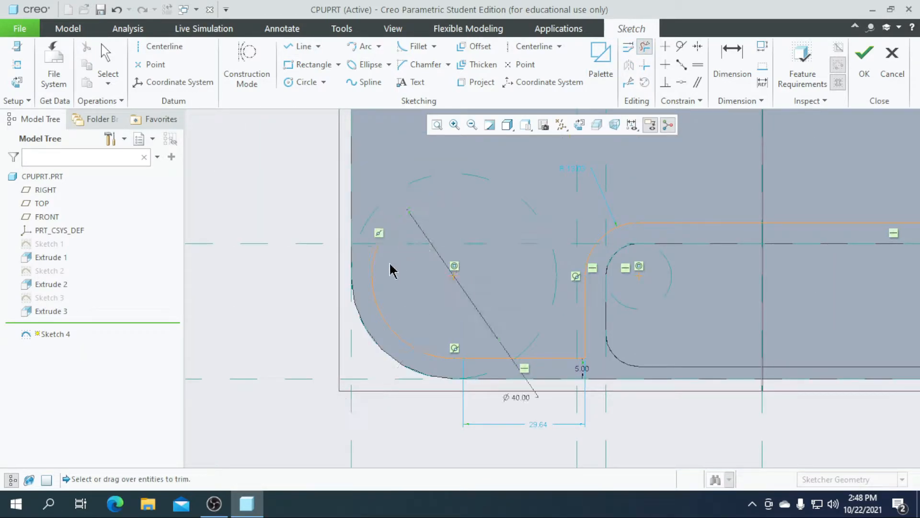
Sketch a vertical line from the corner arc's leftmost point up along the cabinet's left edge to just below the badge
{"action": "left_click", "coordinate": [302, 47]}
{"action": "scroll", "coordinate": [377, 282], "scroll_direction": "up", "scroll_amount": 3}
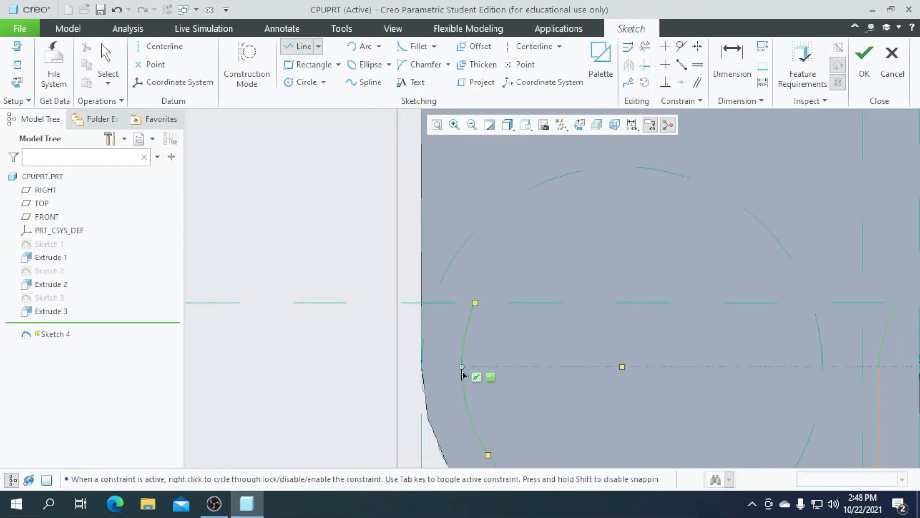
{"action": "scroll", "coordinate": [453, 251], "scroll_direction": "down", "scroll_amount": 5}
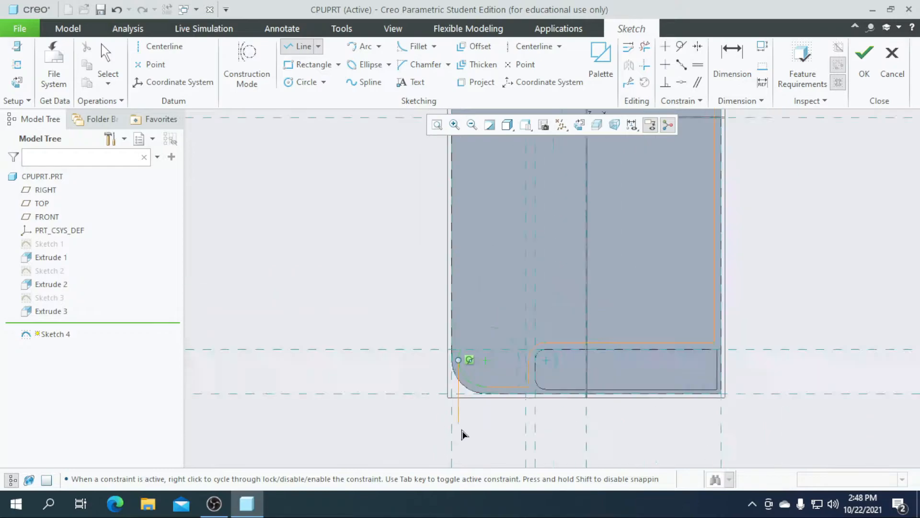
{"action": "scroll", "coordinate": [462, 232], "scroll_direction": "down", "scroll_amount": 3}
{"action": "scroll", "coordinate": [462, 239], "scroll_direction": "up", "scroll_amount": 8}
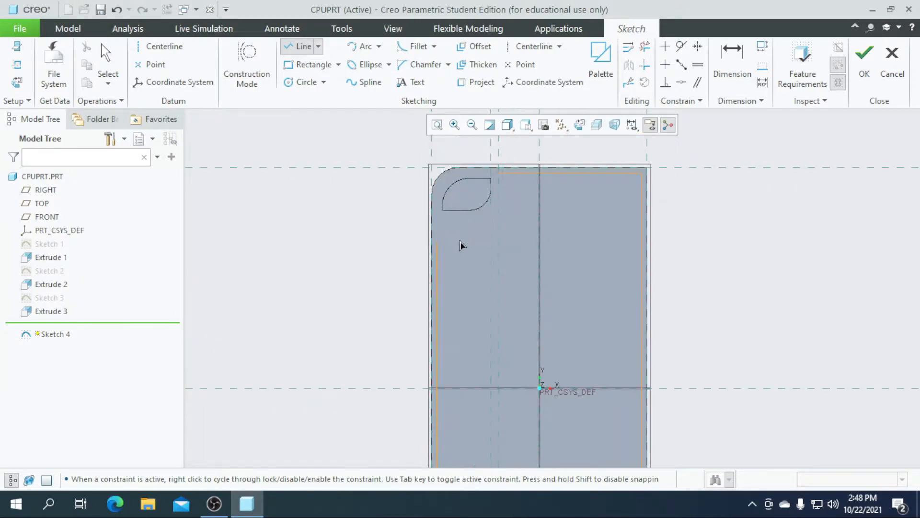
{"action": "scroll", "coordinate": [453, 224], "scroll_direction": "up", "scroll_amount": 2}
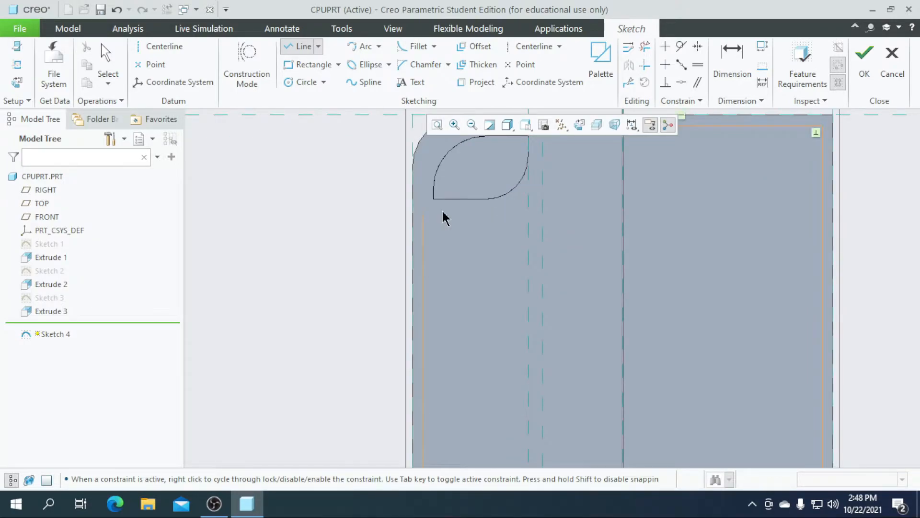
{"action": "scroll", "coordinate": [446, 207], "scroll_direction": "down", "scroll_amount": 3}
{"action": "scroll", "coordinate": [438, 298], "scroll_direction": "down", "scroll_amount": 3}
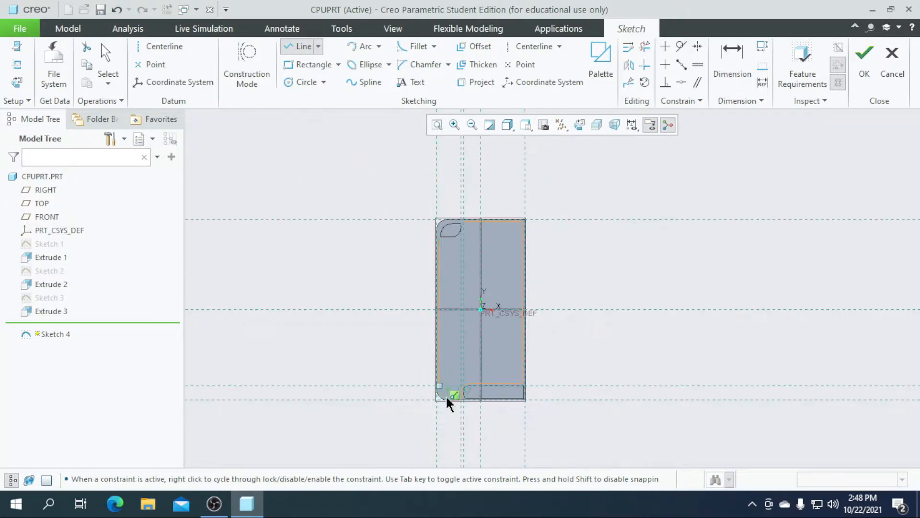
{"action": "middle_click", "coordinate": [441, 389]}
{"action": "scroll", "coordinate": [442, 393], "scroll_direction": "up", "scroll_amount": 6}
{"action": "scroll", "coordinate": [432, 348], "scroll_direction": "up", "scroll_amount": 5}
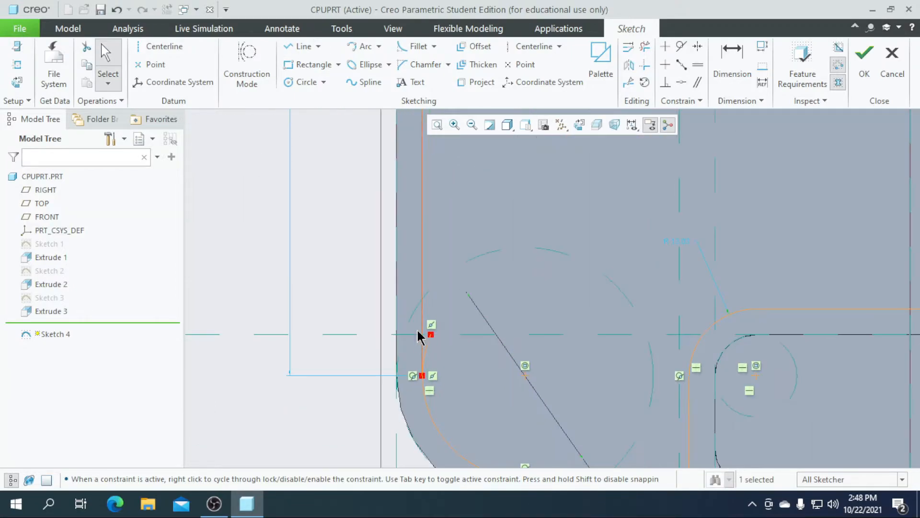
Trim the leftover arc stub above the start of the left vertical line
{"action": "left_click", "coordinate": [645, 46]}
{"action": "scroll", "coordinate": [389, 357], "scroll_direction": "up", "scroll_amount": 3}
{"action": "scroll", "coordinate": [494, 330], "scroll_direction": "down", "scroll_amount": 4}
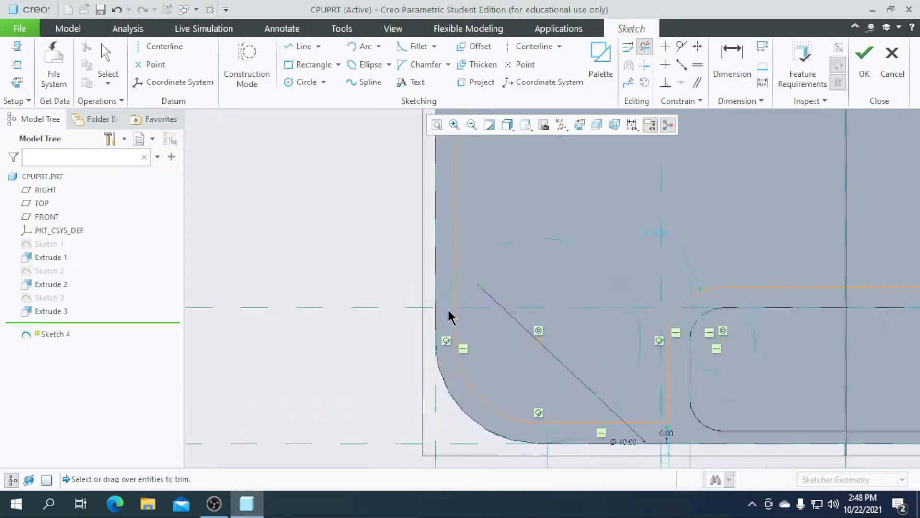
{"action": "scroll", "coordinate": [538, 425], "scroll_direction": "up", "scroll_amount": 5}
{"action": "scroll", "coordinate": [498, 323], "scroll_direction": "down", "scroll_amount": 4}
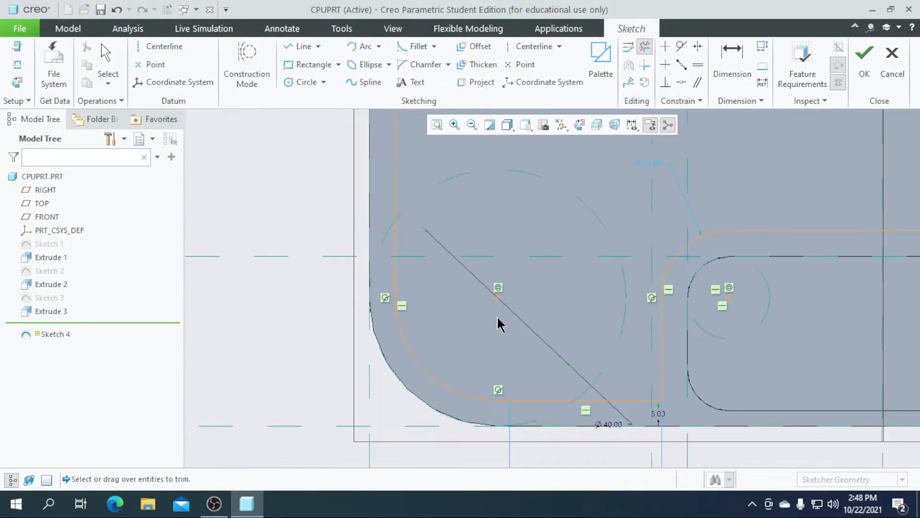
{"action": "scroll", "coordinate": [499, 319], "scroll_direction": "up", "scroll_amount": 6}
{"action": "left_click", "coordinate": [507, 324]}
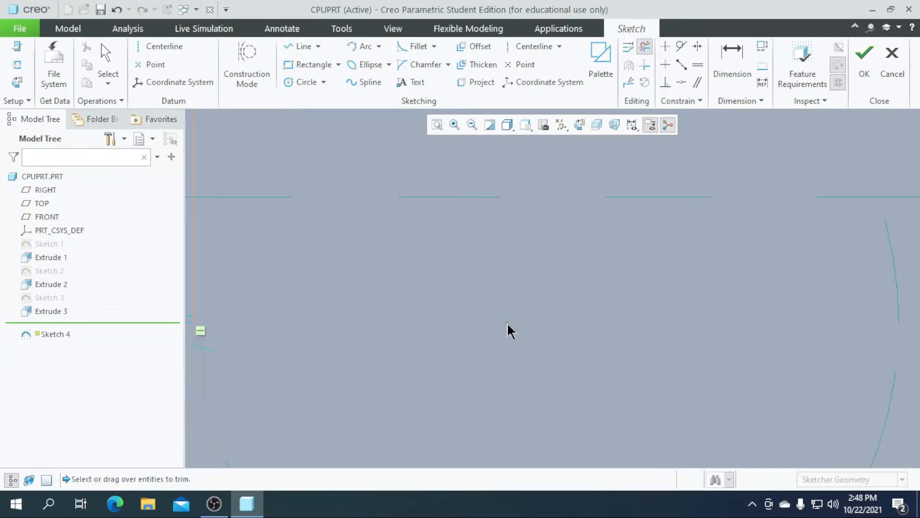
{"action": "scroll", "coordinate": [479, 340], "scroll_direction": "down", "scroll_amount": 3}
{"action": "key", "text": "ctrl+z"}
Extend the left vertical line slightly upward and sketch a horizontal line from its top end beneath the badge's lower edge
{"action": "scroll", "coordinate": [428, 224], "scroll_direction": "down", "scroll_amount": 5}
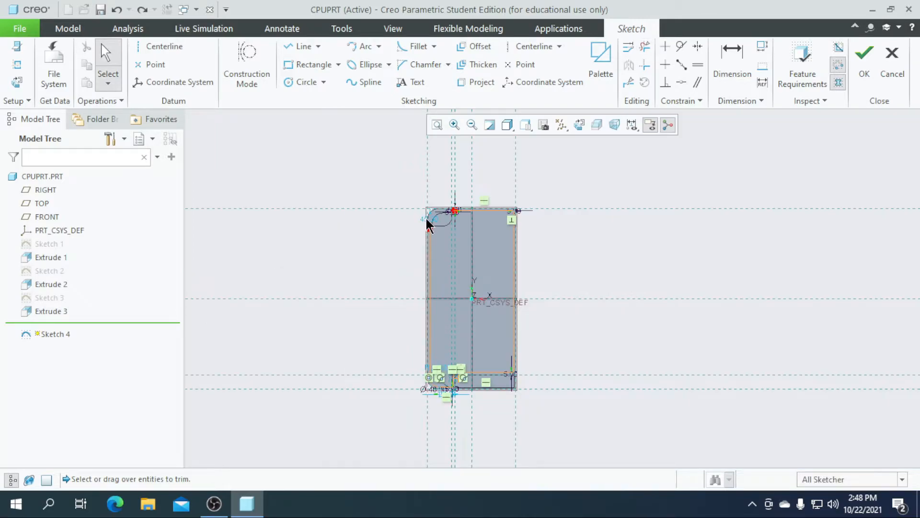
{"action": "scroll", "coordinate": [428, 224], "scroll_direction": "up", "scroll_amount": 6}
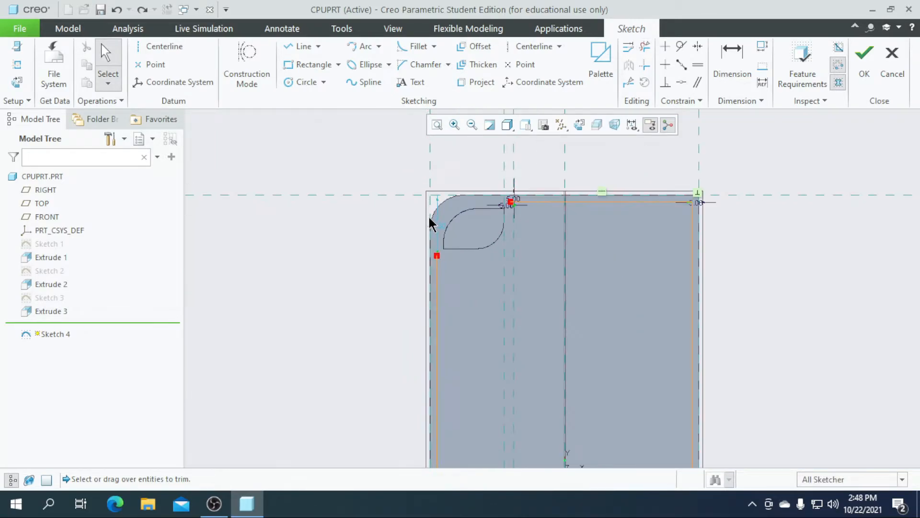
{"action": "scroll", "coordinate": [440, 274], "scroll_direction": "down", "scroll_amount": 3}
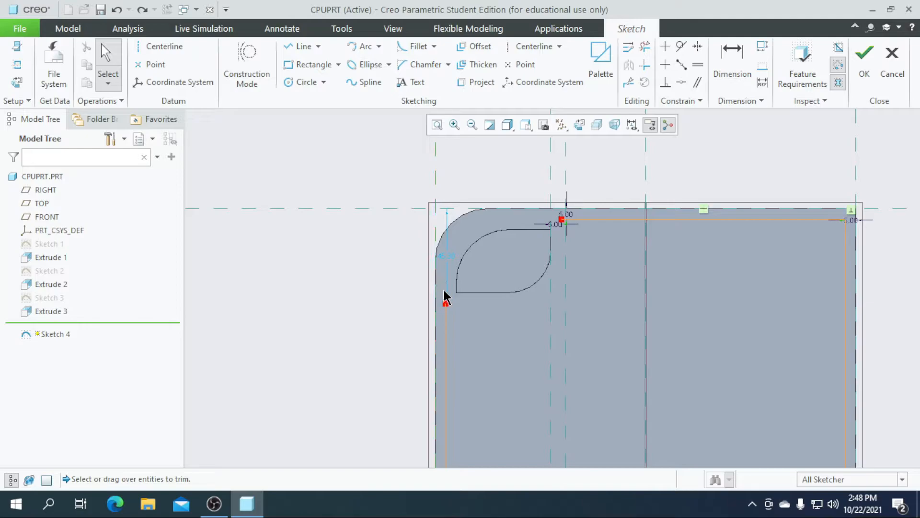
{"action": "scroll", "coordinate": [445, 297], "scroll_direction": "down", "scroll_amount": 1}
{"action": "scroll", "coordinate": [448, 300], "scroll_direction": "up", "scroll_amount": 3}
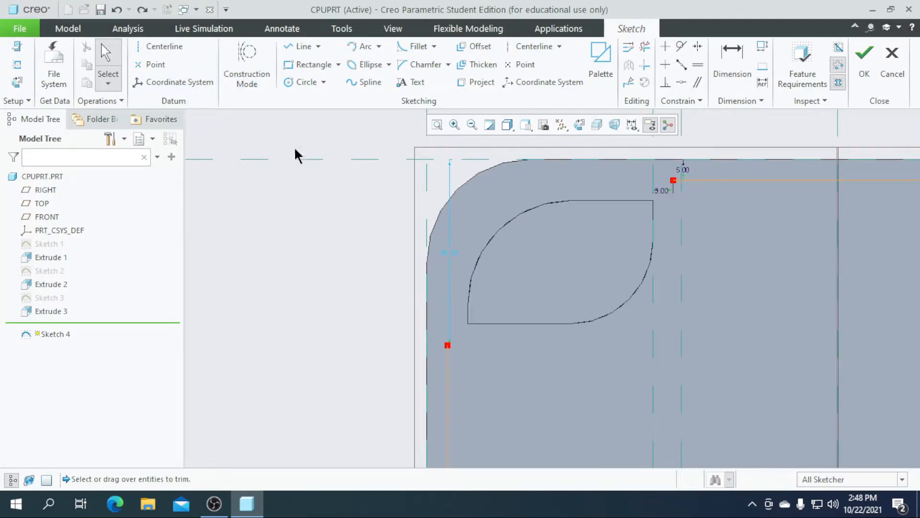
{"action": "scroll", "coordinate": [280, 139], "scroll_direction": "down", "scroll_amount": 2}
{"action": "left_click", "coordinate": [301, 46]}
{"action": "scroll", "coordinate": [335, 254], "scroll_direction": "up", "scroll_amount": 3}
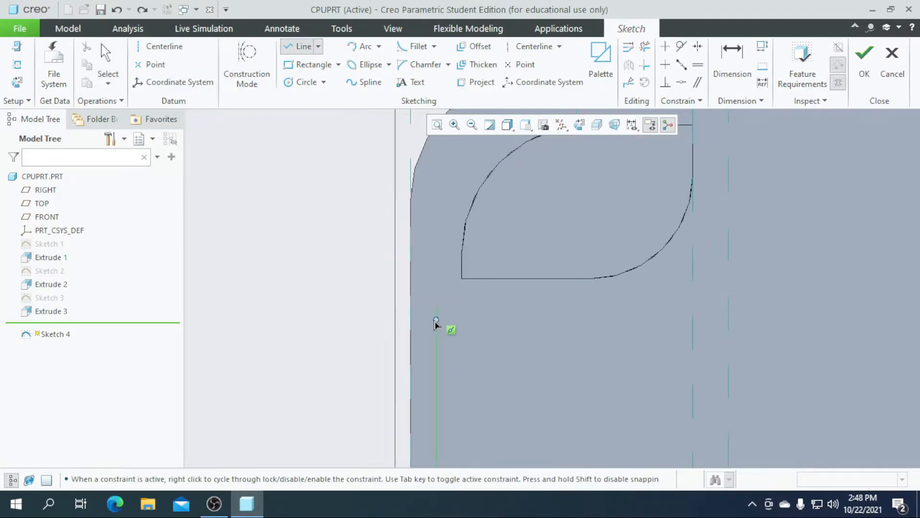
{"action": "left_click", "coordinate": [436, 313]}
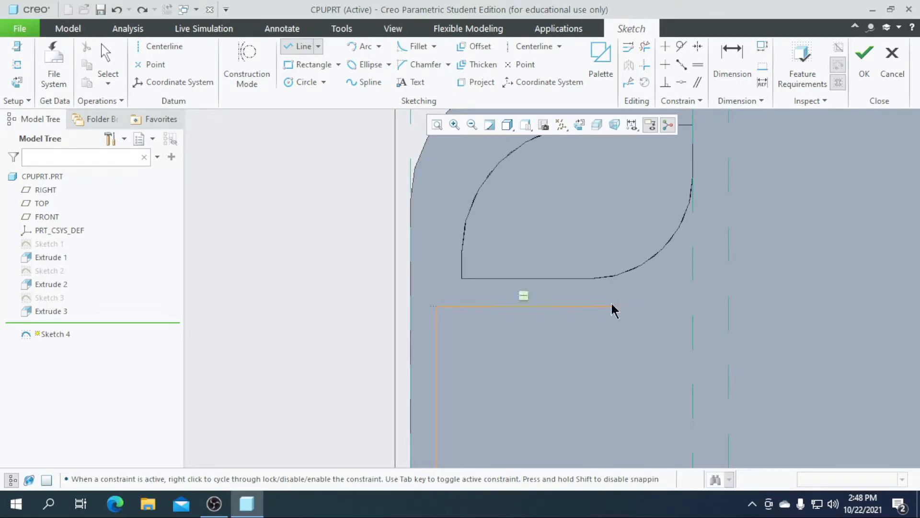
{"action": "scroll", "coordinate": [554, 338], "scroll_direction": "down", "scroll_amount": 5}
{"action": "scroll", "coordinate": [584, 315], "scroll_direction": "up", "scroll_amount": 3}
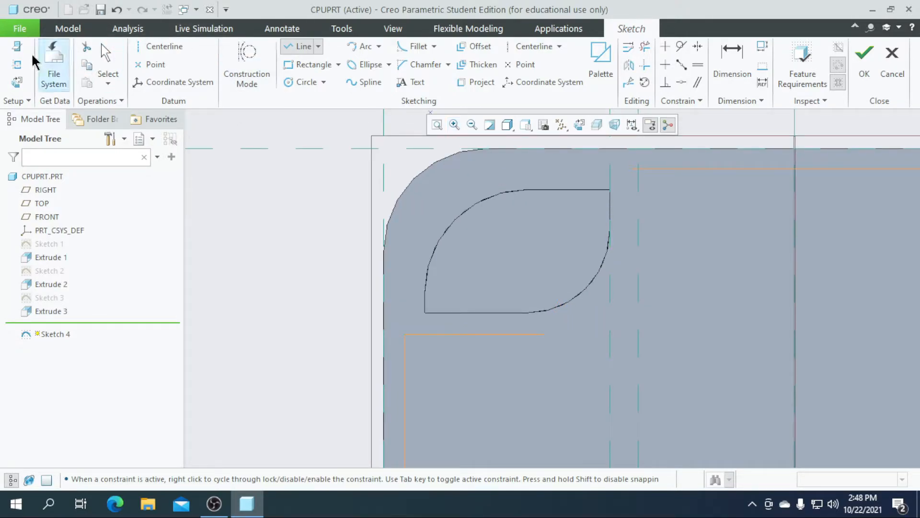
Add the badge's rounded lower-right corner as a reference and sketch a concentric circle reaching down to the horizontal line below it
{"action": "left_click", "coordinate": [17, 64]}
{"action": "left_click", "coordinate": [578, 301]}
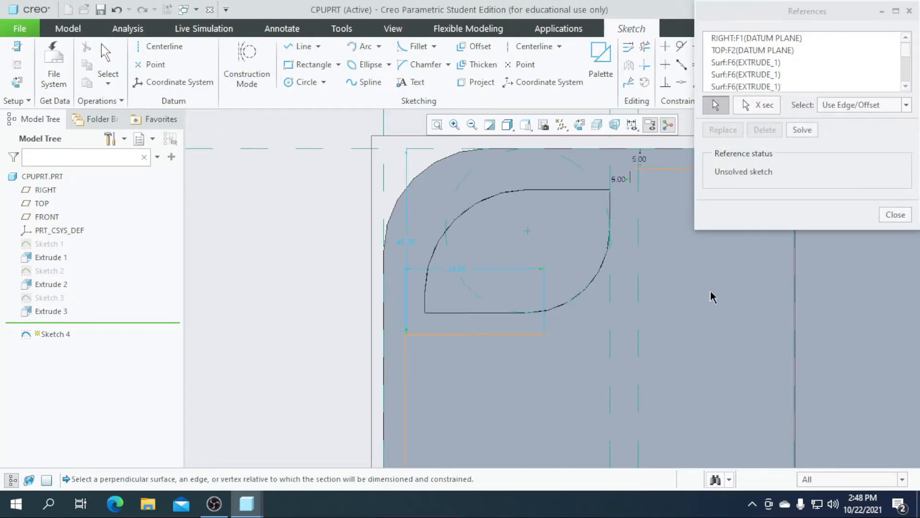
{"action": "left_click", "coordinate": [896, 214]}
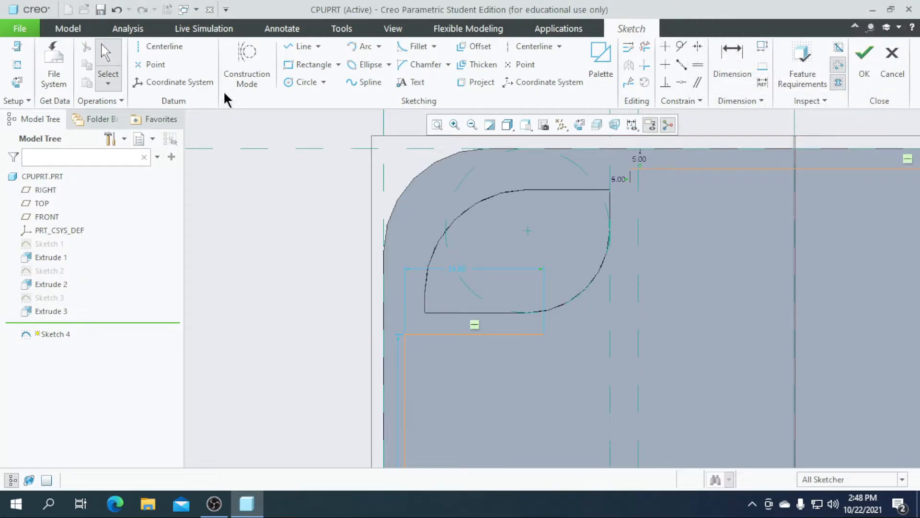
{"action": "left_click", "coordinate": [302, 82]}
{"action": "left_click", "coordinate": [527, 231]}
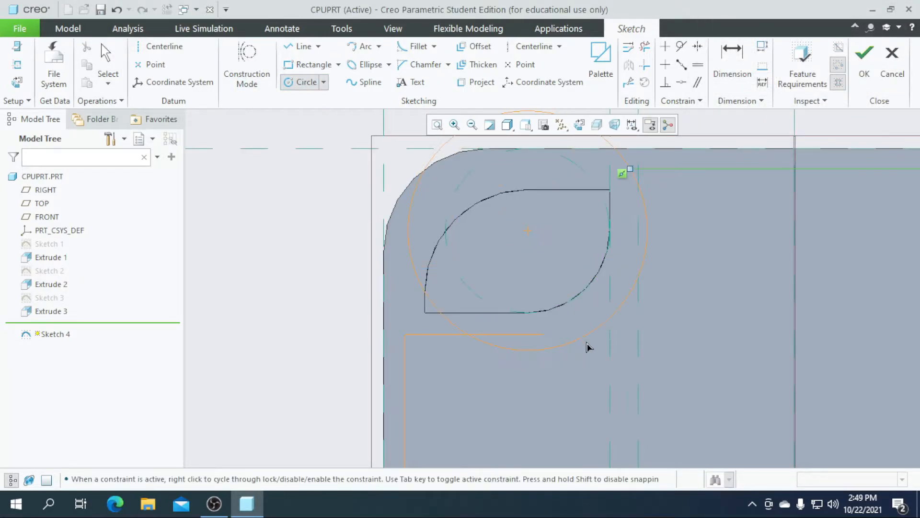
{"action": "scroll", "coordinate": [575, 328], "scroll_direction": "up", "scroll_amount": 5}
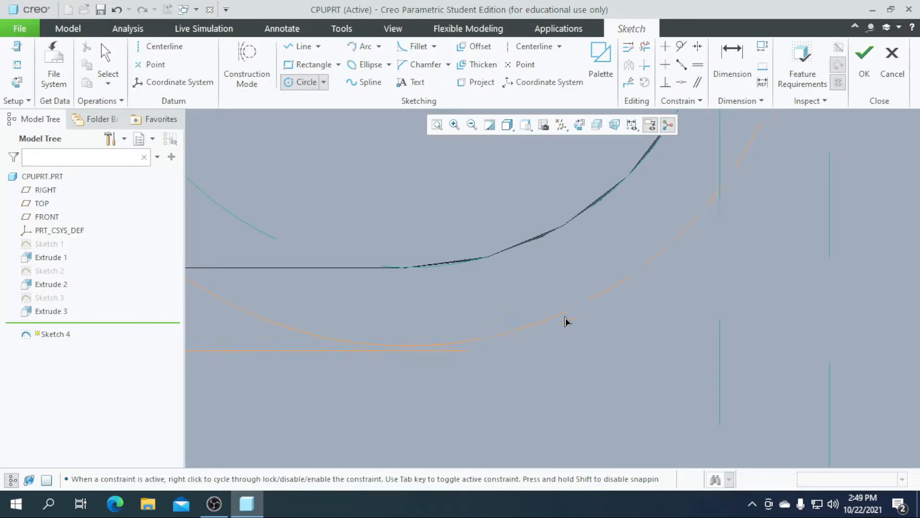
{"action": "scroll", "coordinate": [568, 326], "scroll_direction": "down", "scroll_amount": 5}
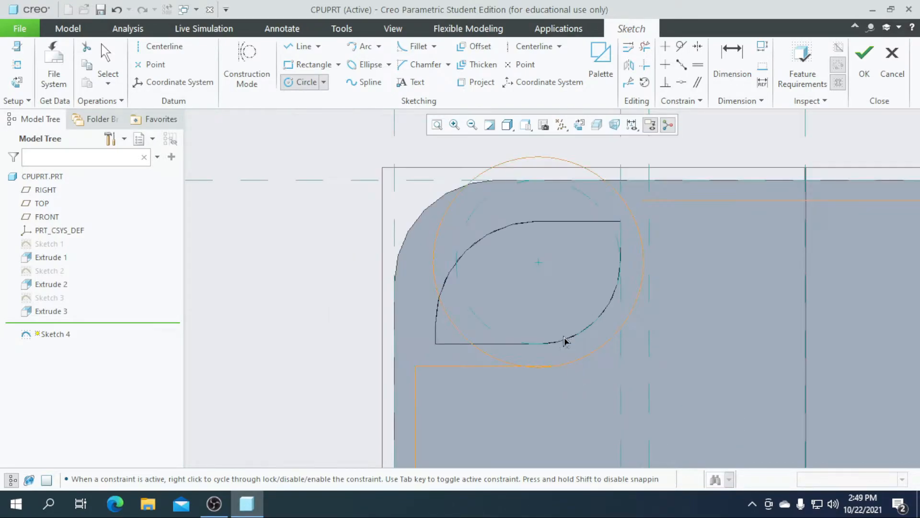
Trim the upper and left portions of the concentric circle and the leftover piece where it meets the horizontal line below the badge
{"action": "left_click", "coordinate": [645, 46]}
{"action": "left_click_drag", "start_coordinate": [602, 159], "coordinate": [593, 190]}
{"action": "left_click_drag", "start_coordinate": [431, 237], "coordinate": [450, 253]}
{"action": "scroll", "coordinate": [521, 373], "scroll_direction": "up", "scroll_amount": 1}
{"action": "scroll", "coordinate": [537, 379], "scroll_direction": "up", "scroll_amount": 3}
{"action": "left_click_drag", "start_coordinate": [608, 369], "coordinate": [622, 330]}
{"action": "scroll", "coordinate": [454, 425], "scroll_direction": "down", "scroll_amount": 3}
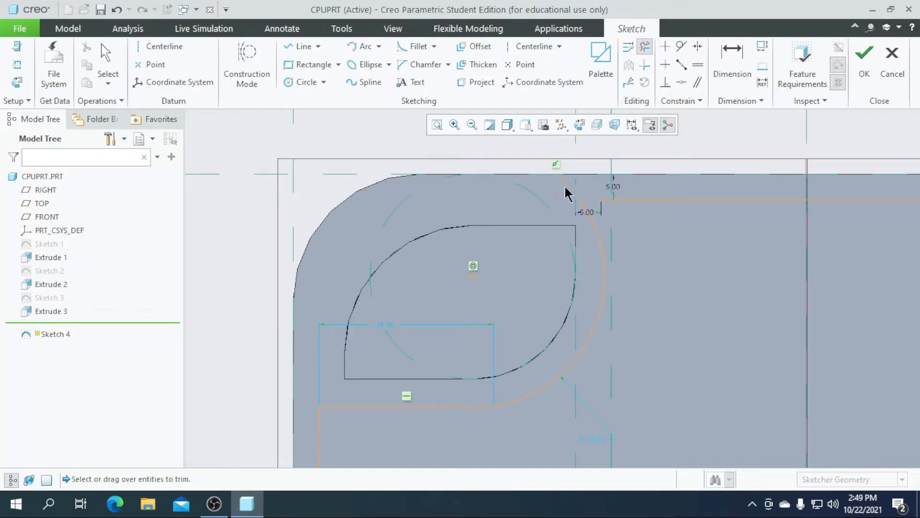
Try to trim the upper part of the remaining arc beside the badge and undo that trim
{"action": "scroll", "coordinate": [565, 188], "scroll_direction": "up", "scroll_amount": 2}
{"action": "mouse_move", "coordinate": [594, 196]}
{"action": "left_mouse_down"}
{"action": "mouse_move", "coordinate": [585, 211]}
{"action": "mouse_move", "coordinate": [602, 205]}
{"action": "mouse_move", "coordinate": [593, 226]}
{"action": "left_mouse_up"}
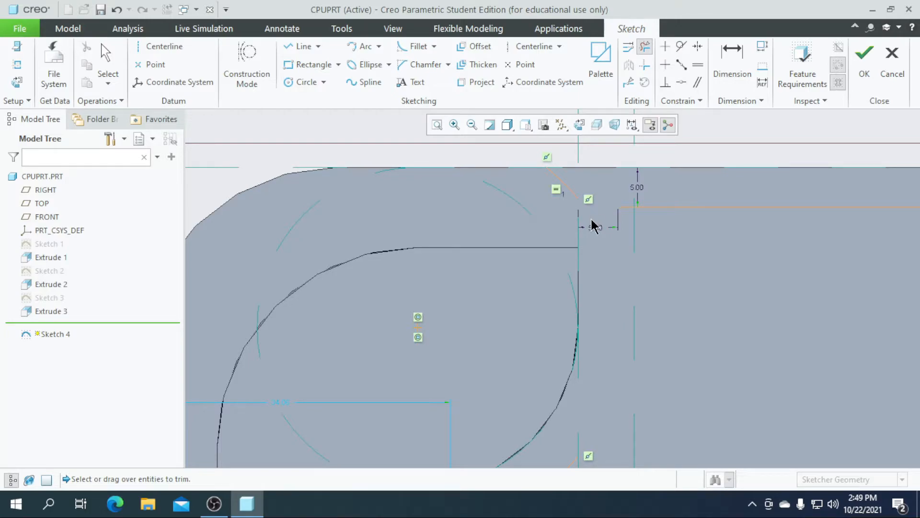
{"action": "key", "text": "ctrl+z"}
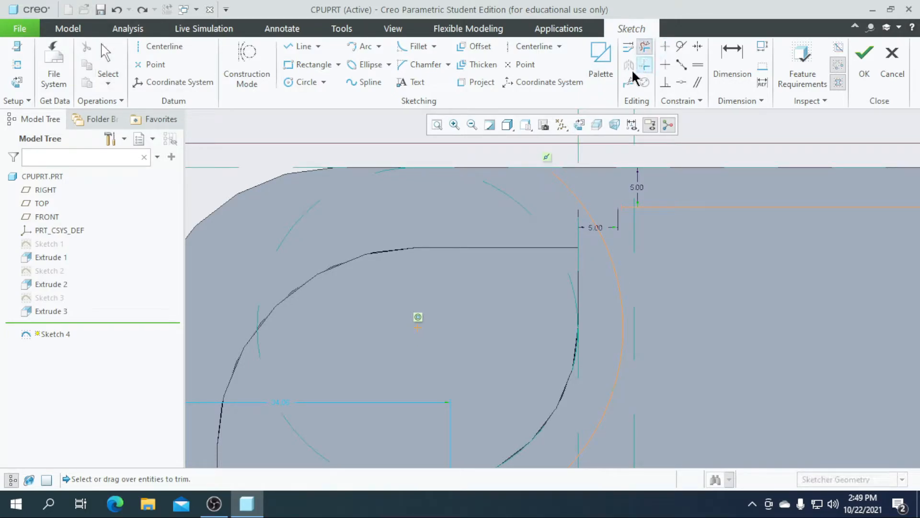
Sketch a vertical line from the concentric arc's rightmost point up to the horizontal line along the cabinet's top edge
{"action": "scroll", "coordinate": [528, 201], "scroll_direction": "down", "scroll_amount": 3}
{"action": "left_click", "coordinate": [300, 46]}
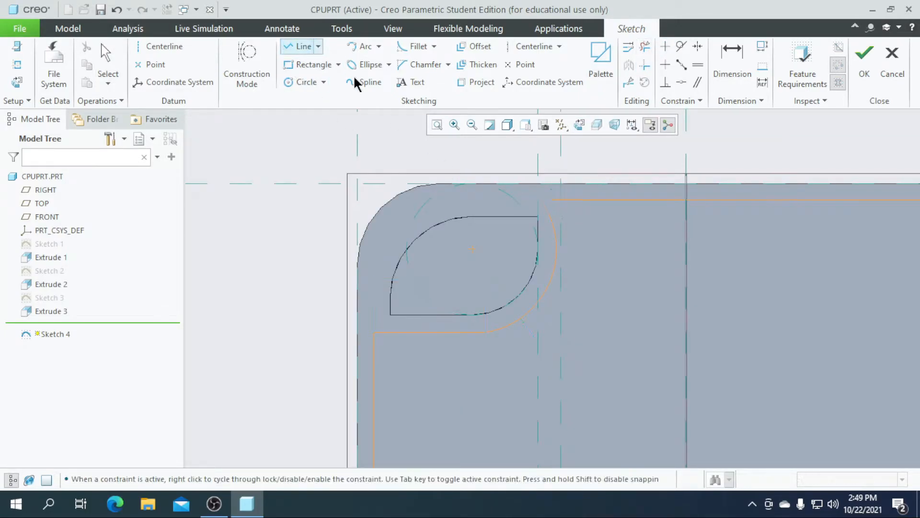
{"action": "scroll", "coordinate": [540, 263], "scroll_direction": "up", "scroll_amount": 3}
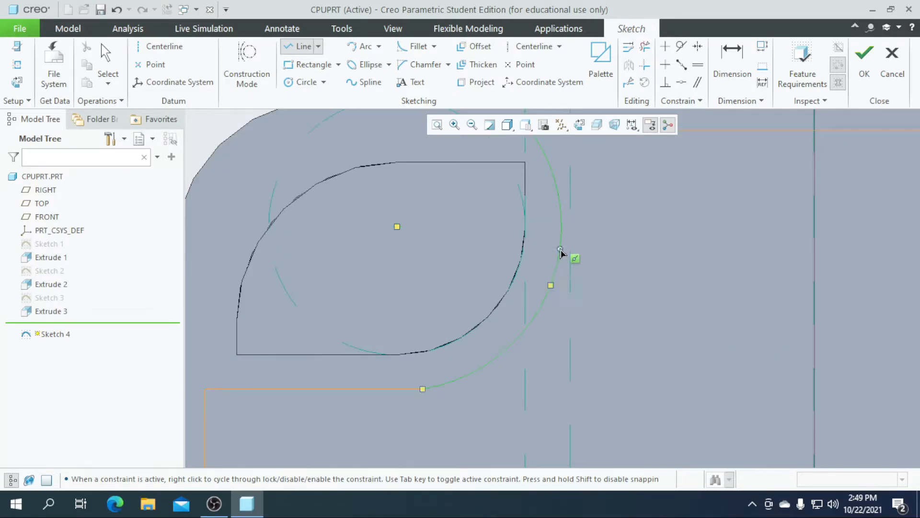
{"action": "scroll", "coordinate": [561, 230], "scroll_direction": "down", "scroll_amount": 3}
{"action": "scroll", "coordinate": [566, 259], "scroll_direction": "up", "scroll_amount": 4}
{"action": "scroll", "coordinate": [570, 251], "scroll_direction": "up", "scroll_amount": 4}
{"action": "left_click", "coordinate": [576, 248]}
Trim the arc portion above the vertical line's start and the short stub at the left end of the top horizontal line
{"action": "left_click", "coordinate": [645, 46]}
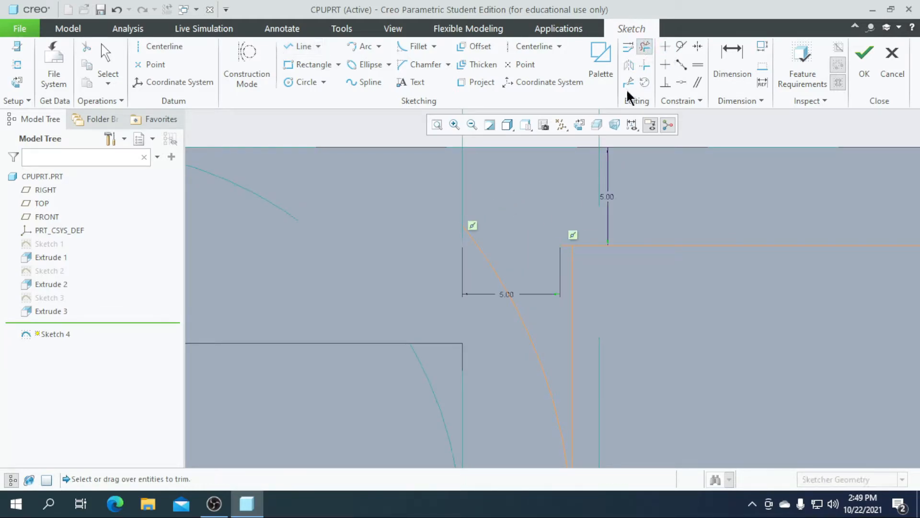
{"action": "left_click_drag", "start_coordinate": [514, 261], "coordinate": [505, 315]}
{"action": "scroll", "coordinate": [575, 240], "scroll_direction": "up", "scroll_amount": 5}
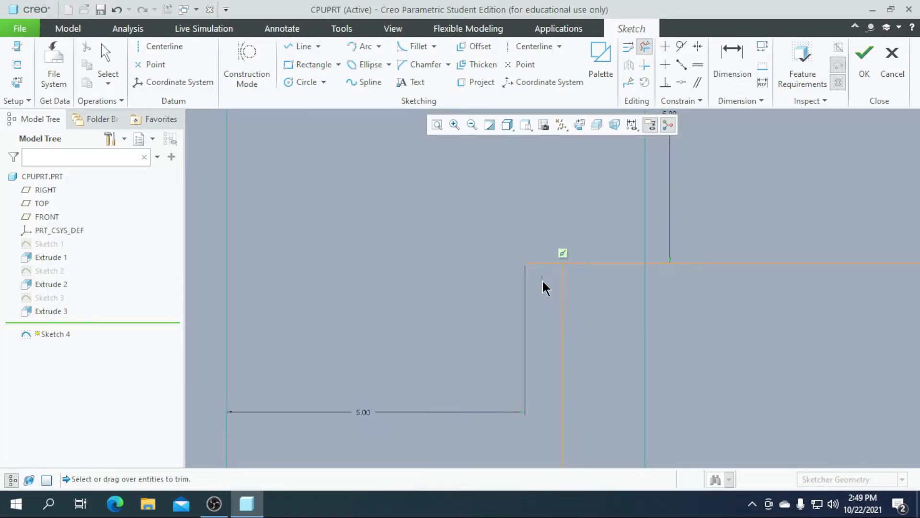
{"action": "scroll", "coordinate": [543, 288], "scroll_direction": "down", "scroll_amount": 5}
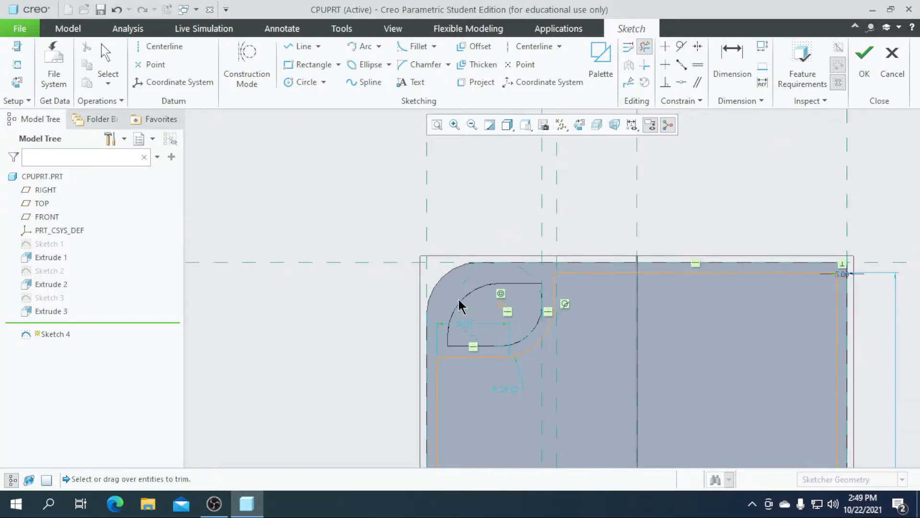
Examine the finished panel profile around the lower strip, the bottom corner and the badge for a closed outline
{"action": "scroll", "coordinate": [505, 329], "scroll_direction": "down", "scroll_amount": 6}
{"action": "scroll", "coordinate": [484, 372], "scroll_direction": "up", "scroll_amount": 6}
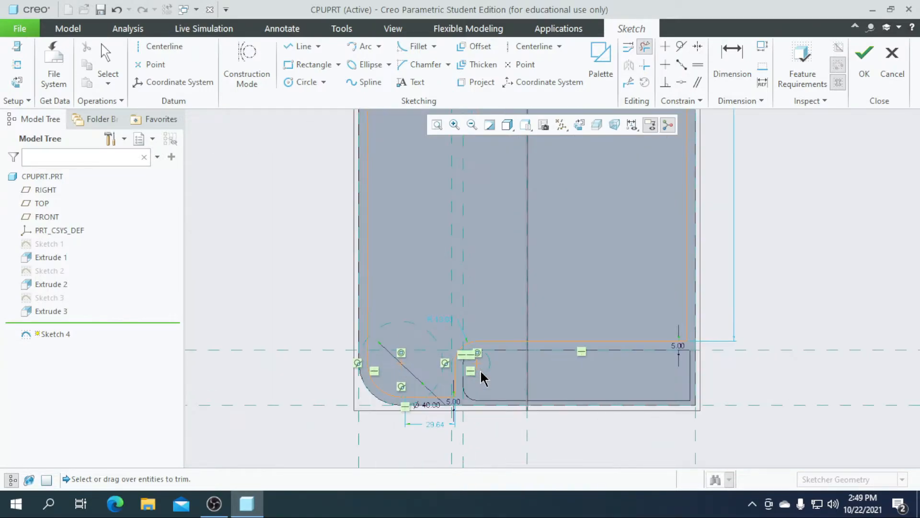
{"action": "left_click", "coordinate": [472, 82]}
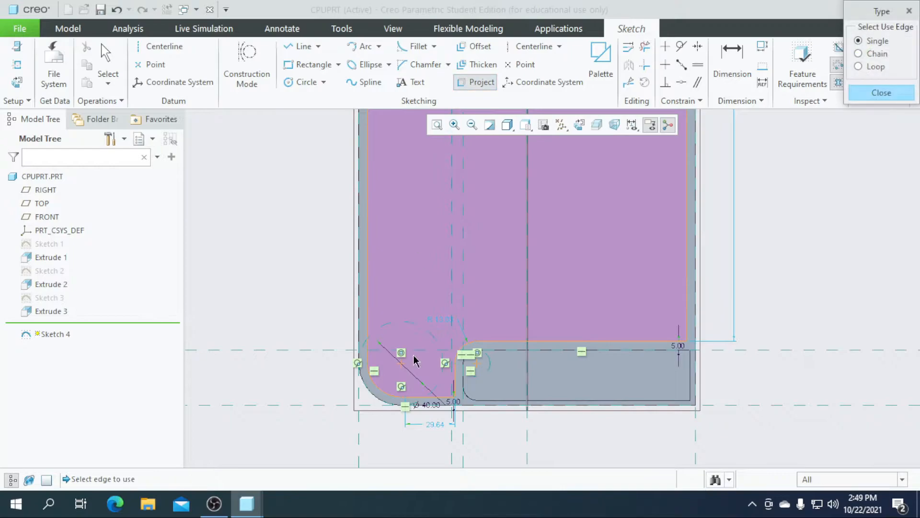
{"action": "scroll", "coordinate": [503, 413], "scroll_direction": "down", "scroll_amount": 1}
{"action": "scroll", "coordinate": [423, 418], "scroll_direction": "down", "scroll_amount": 3}
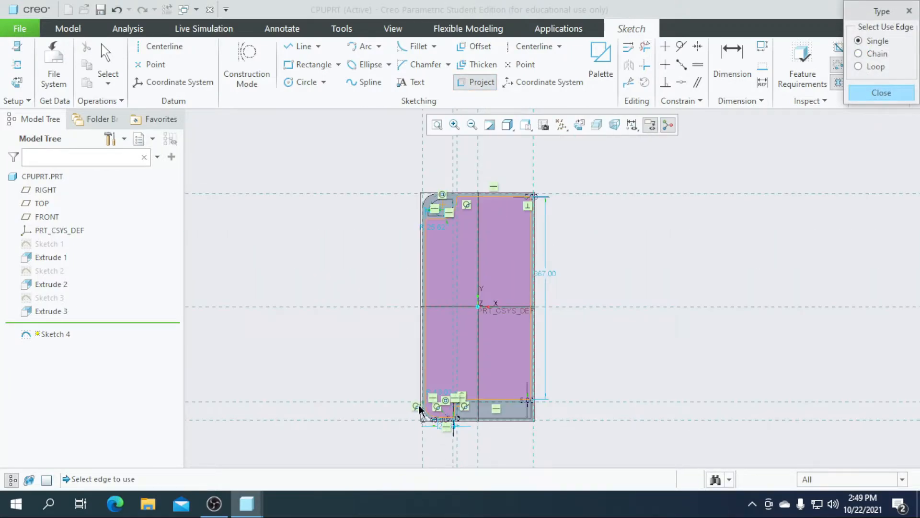
{"action": "scroll", "coordinate": [445, 424], "scroll_direction": "up", "scroll_amount": 3}
{"action": "scroll", "coordinate": [444, 424], "scroll_direction": "down", "scroll_amount": 3}
{"action": "scroll", "coordinate": [495, 342], "scroll_direction": "down", "scroll_amount": 1}
{"action": "scroll", "coordinate": [537, 332], "scroll_direction": "up", "scroll_amount": 2}
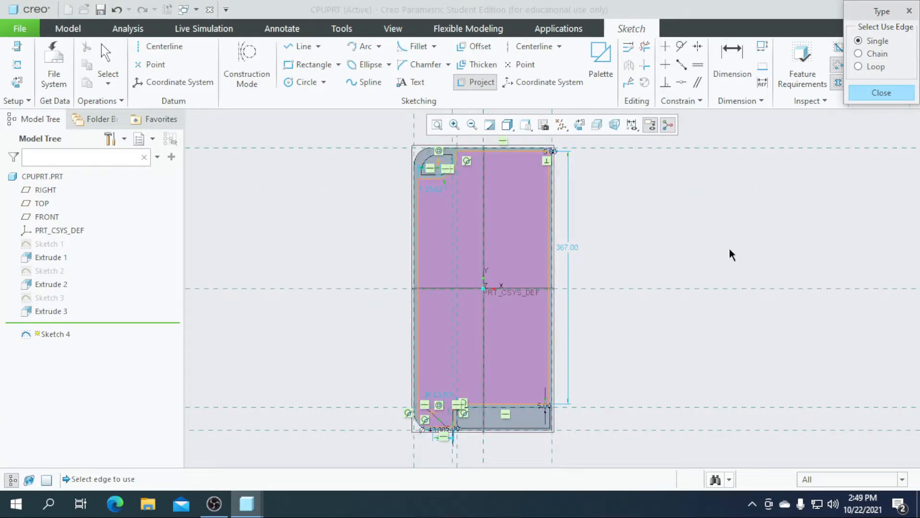
{"action": "left_click", "coordinate": [888, 93]}
Finish the panel sketch and start extruding its profile as a solid with a depth of 0.50 mm
{"action": "left_click", "coordinate": [864, 65]}
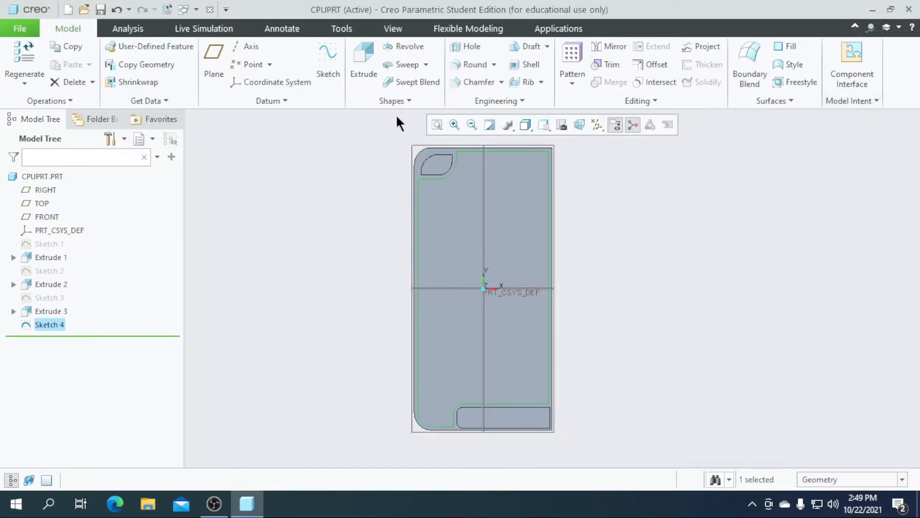
{"action": "left_click", "coordinate": [372, 69]}
{"action": "middle_click_drag", "start_coordinate": [631, 289], "coordinate": [600, 293]}
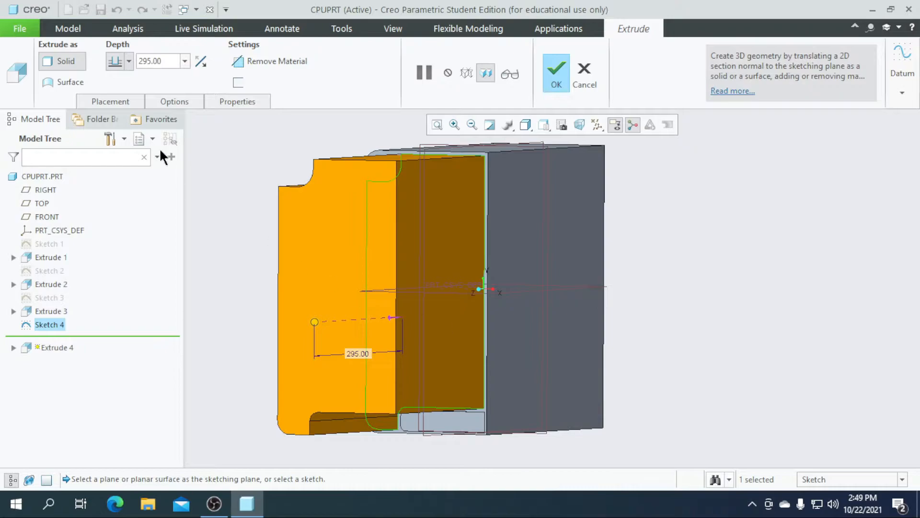
{"action": "left_click", "coordinate": [165, 63]}
{"action": "type", "text": "0.50"}
{"action": "key", "text": "Return"}
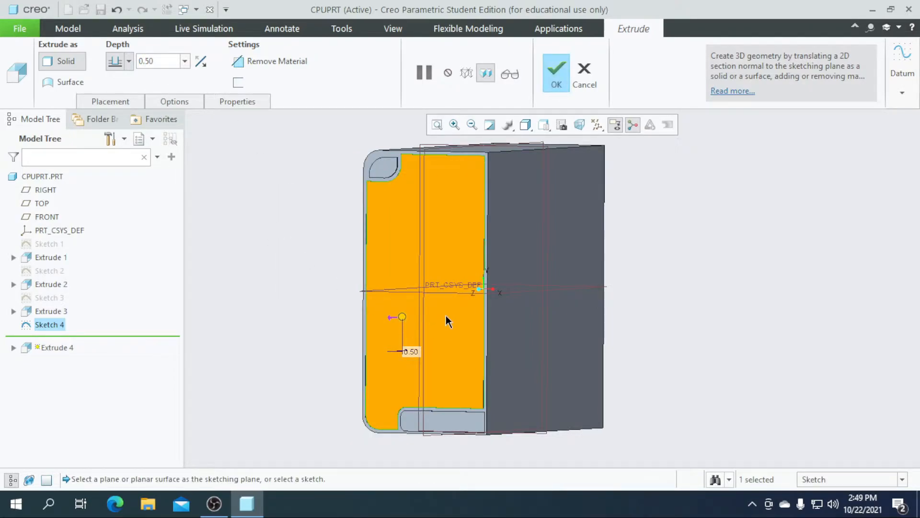
Re-enter the front panel's extrusion depth and complete the extrusion
{"action": "scroll", "coordinate": [475, 317], "scroll_direction": "down", "scroll_amount": 4}
{"action": "scroll", "coordinate": [528, 328], "scroll_direction": "up", "scroll_amount": 3}
{"action": "mouse_move", "coordinate": [532, 333]}
{"action": "middle_mouse_down"}
{"action": "mouse_move", "coordinate": [499, 333]}
{"action": "mouse_move", "coordinate": [510, 343]}
{"action": "mouse_move", "coordinate": [538, 320]}
{"action": "mouse_move", "coordinate": [491, 349]}
{"action": "mouse_move", "coordinate": [493, 339]}
{"action": "middle_mouse_up"}
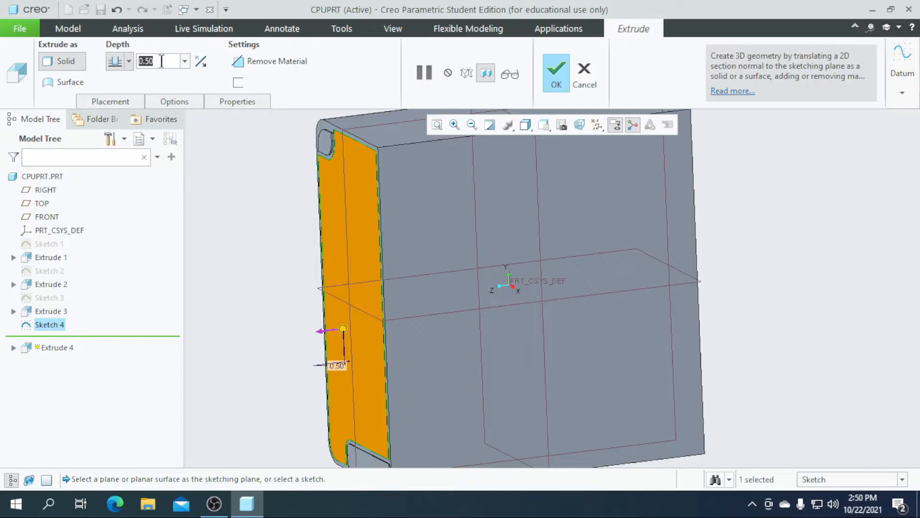
{"action": "type", "text": "0."}
{"action": "key", "text": "Return"}
{"action": "left_click", "coordinate": [555, 73]}
{"action": "left_click", "coordinate": [244, 333]}
Start a new sketch on the extruded front panel's face and orient the view parallel to the sketch plane
{"action": "scroll", "coordinate": [254, 326], "scroll_direction": "up", "scroll_amount": 3}
{"action": "middle_click_drag", "start_coordinate": [271, 342], "coordinate": [330, 337]}
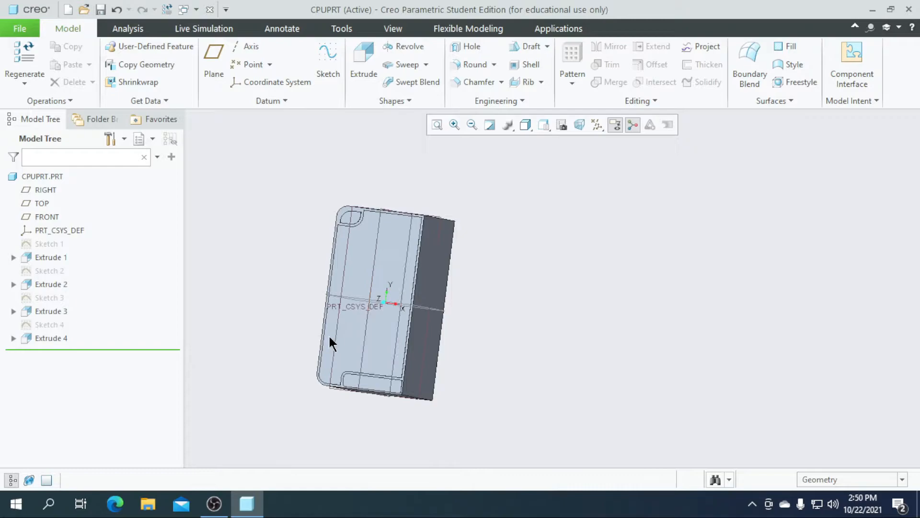
{"action": "left_click", "coordinate": [386, 325]}
{"action": "left_click", "coordinate": [331, 56]}
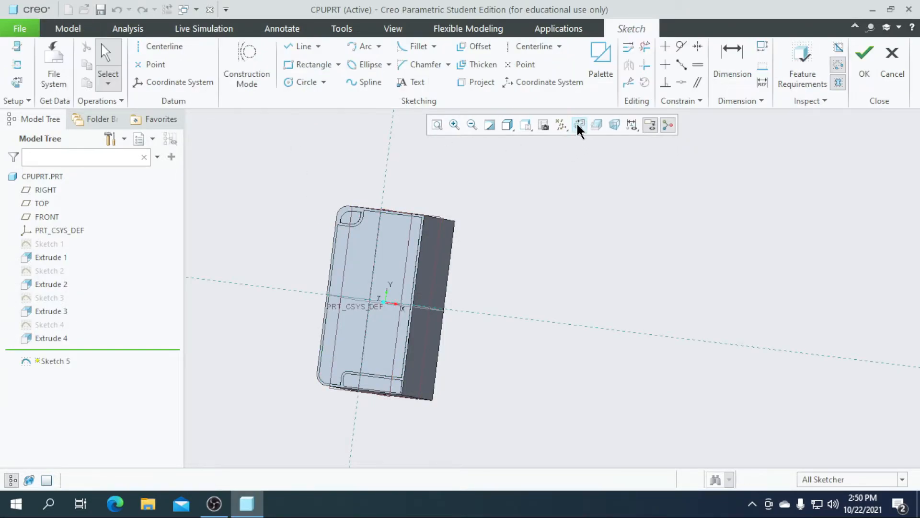
{"action": "left_click", "coordinate": [578, 125]}
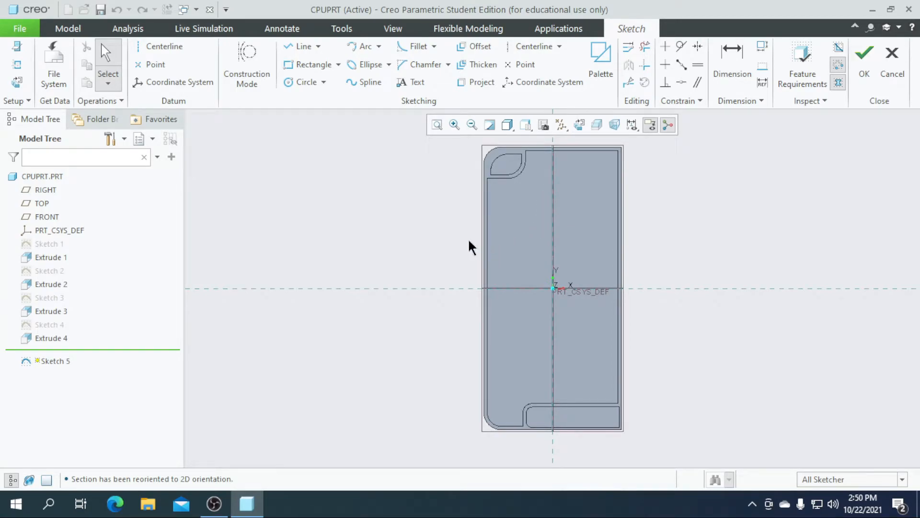
{"action": "scroll", "coordinate": [479, 238], "scroll_direction": "down", "scroll_amount": 2}
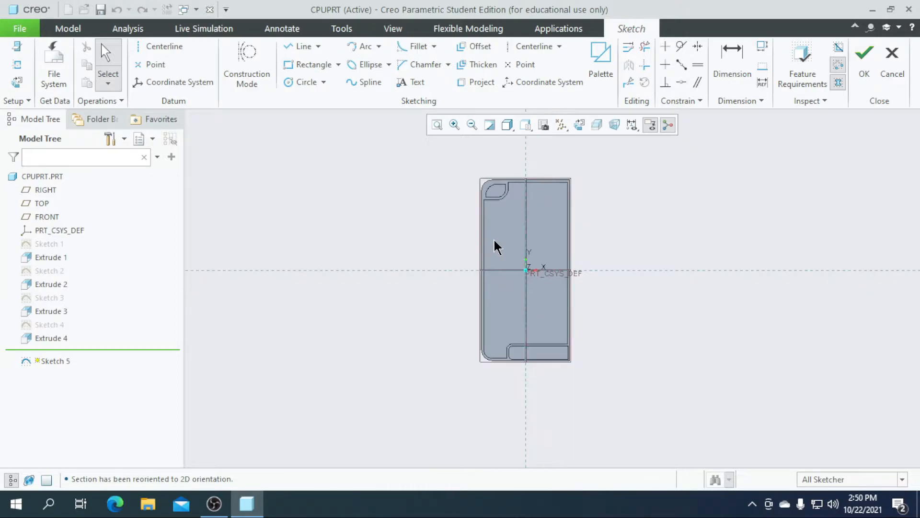
{"action": "scroll", "coordinate": [534, 247], "scroll_direction": "up", "scroll_amount": 2}
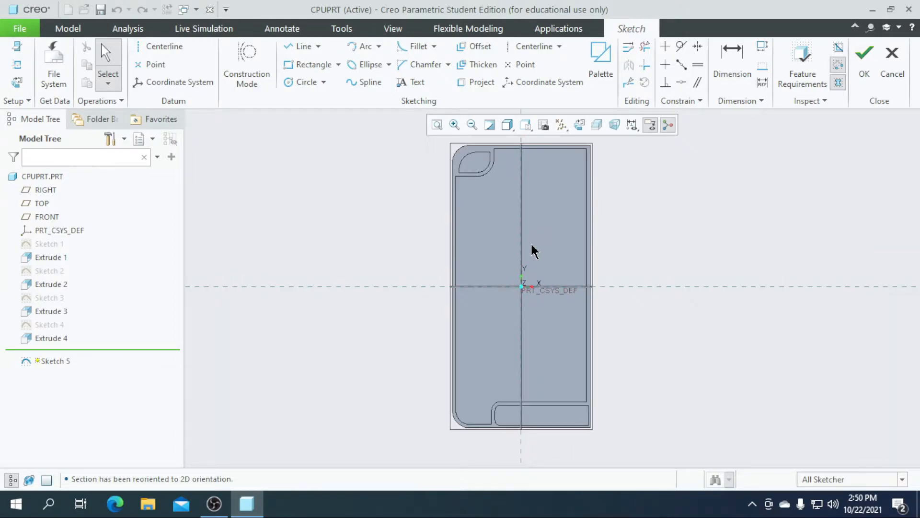
Sketch a corner rectangle about 178 mm wide and 164 mm high on the front panel below the badge
{"action": "left_click", "coordinate": [338, 64]}
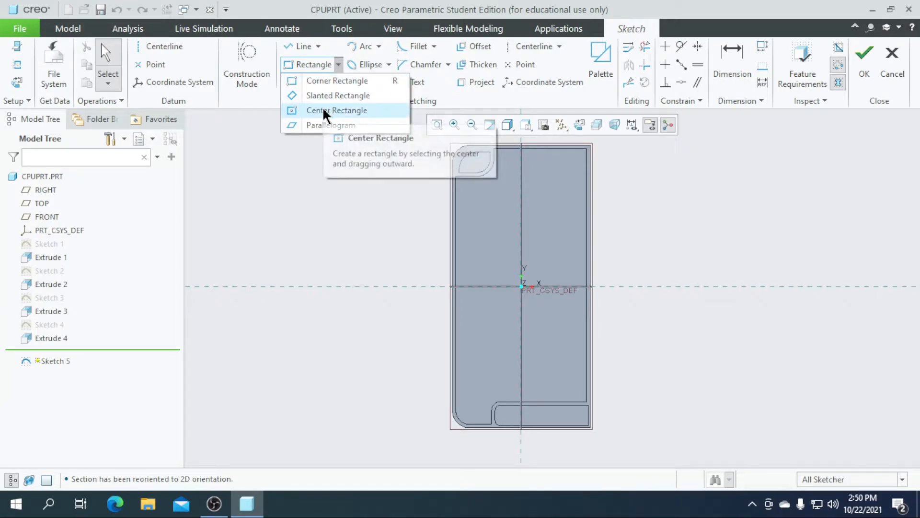
{"action": "left_click", "coordinate": [320, 81]}
{"action": "scroll", "coordinate": [499, 238], "scroll_direction": "down", "scroll_amount": 3}
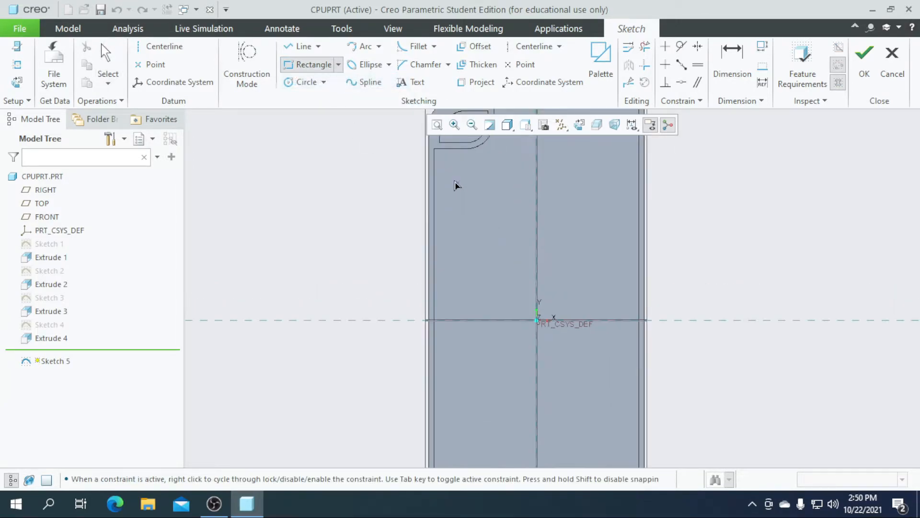
{"action": "scroll", "coordinate": [442, 169], "scroll_direction": "down", "scroll_amount": 3}
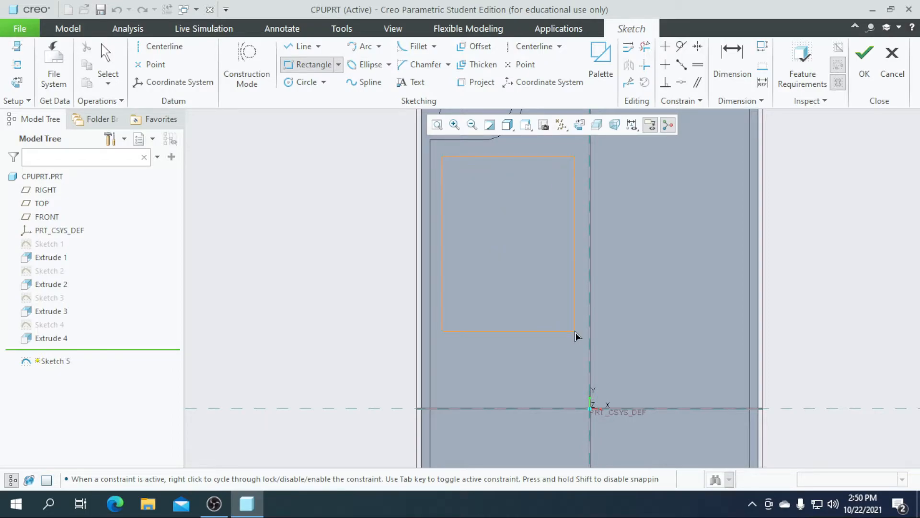
{"action": "scroll", "coordinate": [575, 336], "scroll_direction": "up", "scroll_amount": 5}
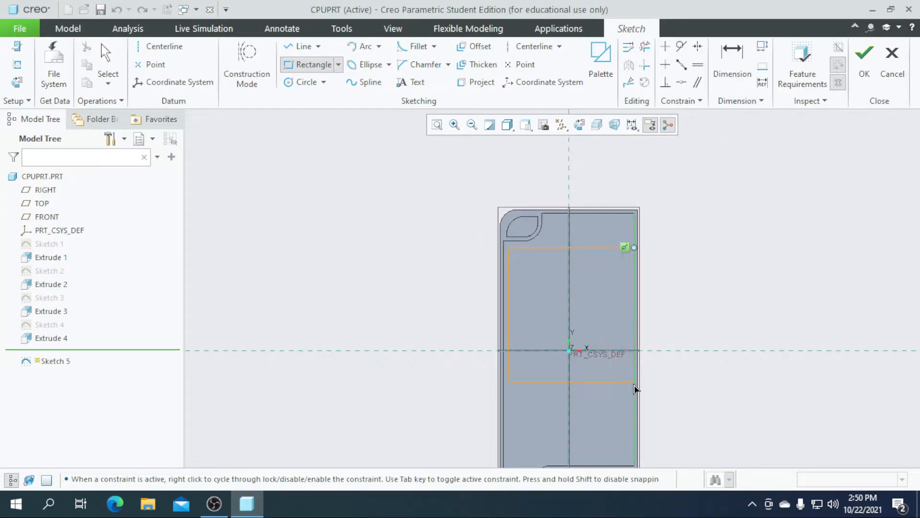
{"action": "scroll", "coordinate": [634, 388], "scroll_direction": "down", "scroll_amount": 4}
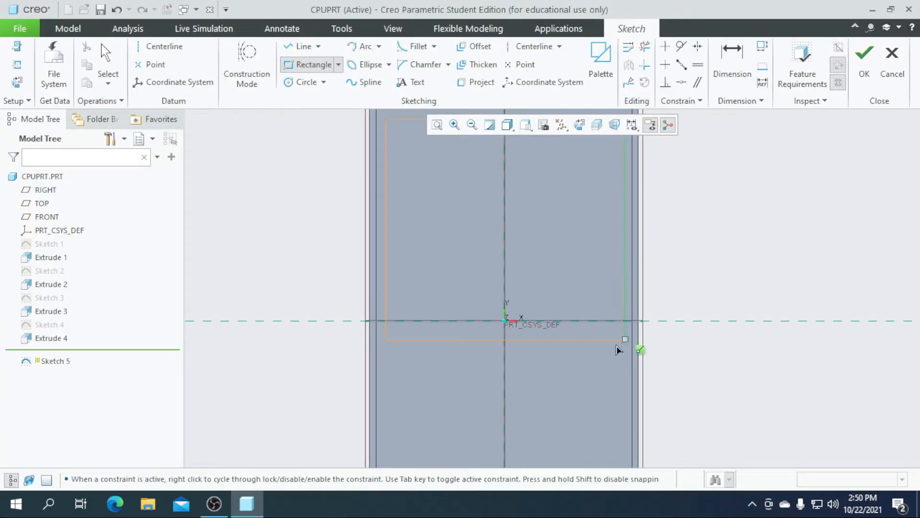
{"action": "scroll", "coordinate": [586, 375], "scroll_direction": "up", "scroll_amount": 6}
{"action": "scroll", "coordinate": [582, 355], "scroll_direction": "down", "scroll_amount": 3}
{"action": "left_click", "coordinate": [607, 368]}
{"action": "middle_click", "coordinate": [592, 334]}
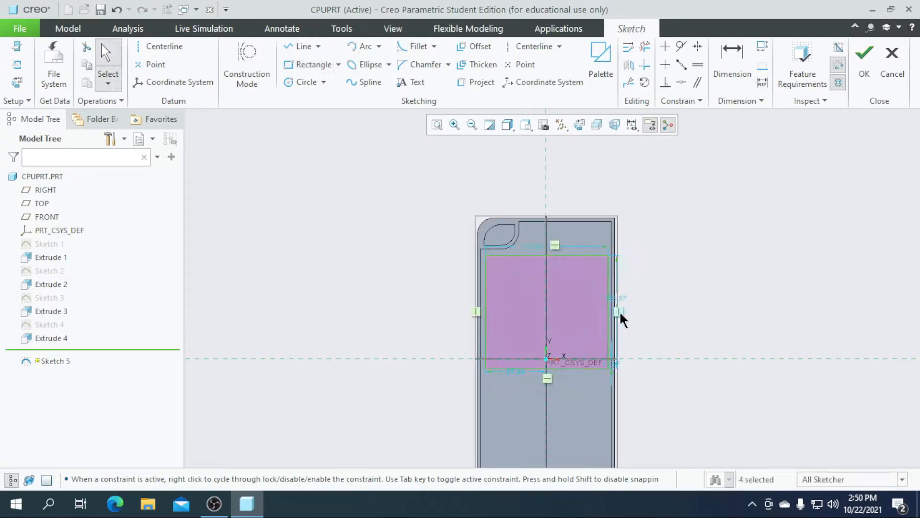
{"action": "double_click", "coordinate": [620, 298]}
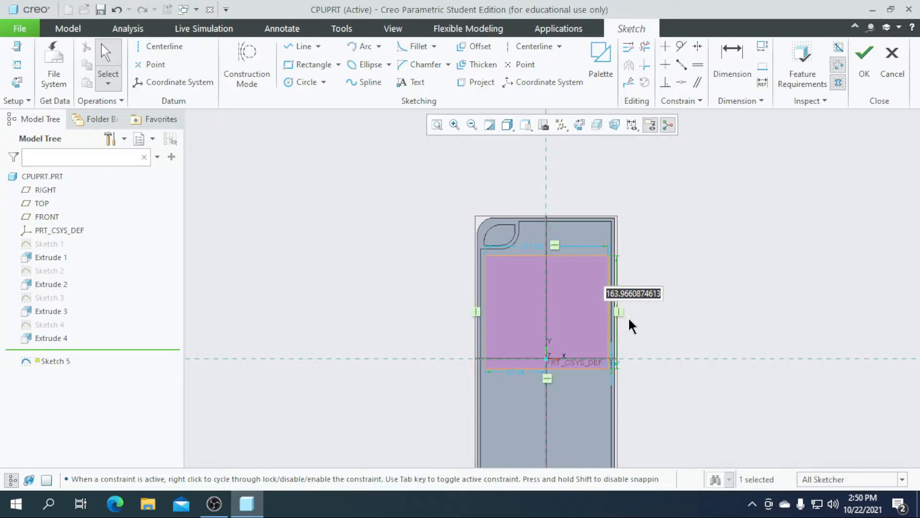
{"action": "type", "text": "1"}
{"action": "left_click", "coordinate": [241, 318]}
{"action": "scroll", "coordinate": [242, 320], "scroll_direction": "up", "scroll_amount": 3}
{"action": "scroll", "coordinate": [403, 350], "scroll_direction": "down", "scroll_amount": 4}
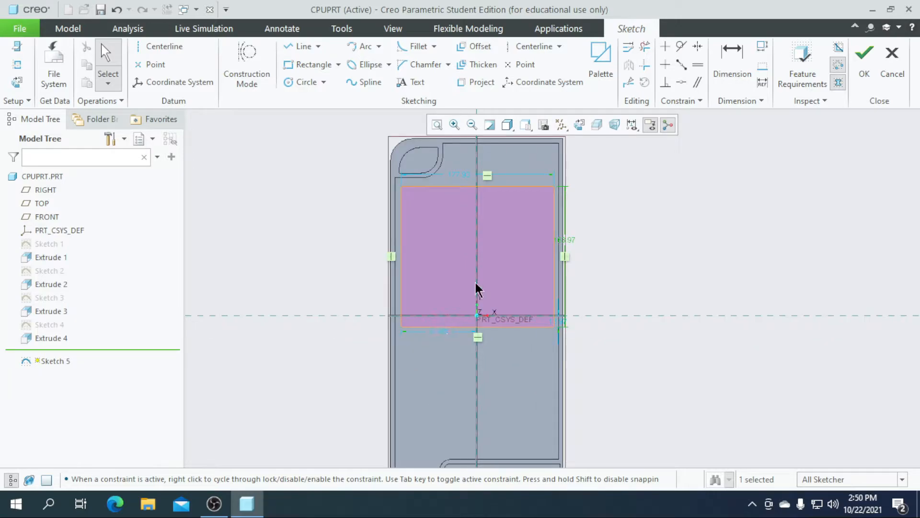
Set the rectangle's height to 150 mm and its width to 160 mm
{"action": "double_click", "coordinate": [570, 239]}
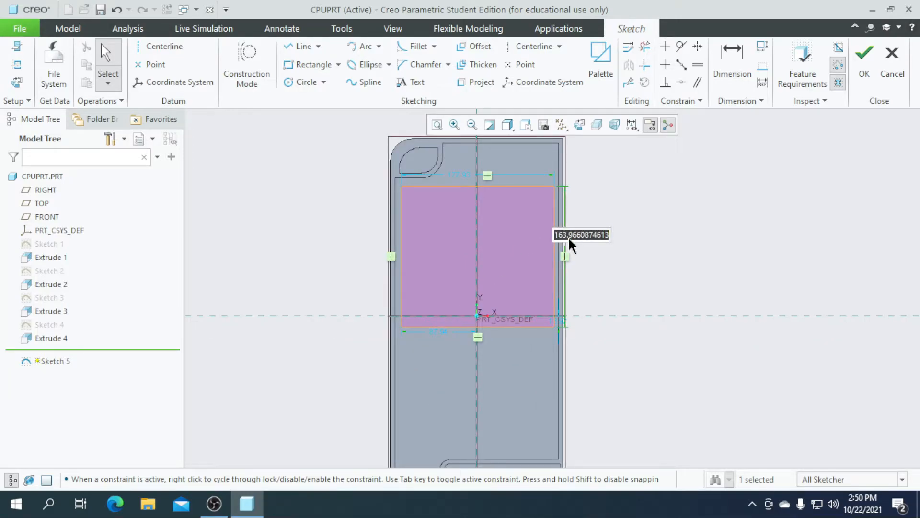
{"action": "type", "text": "150"}
{"action": "key", "text": "Return"}
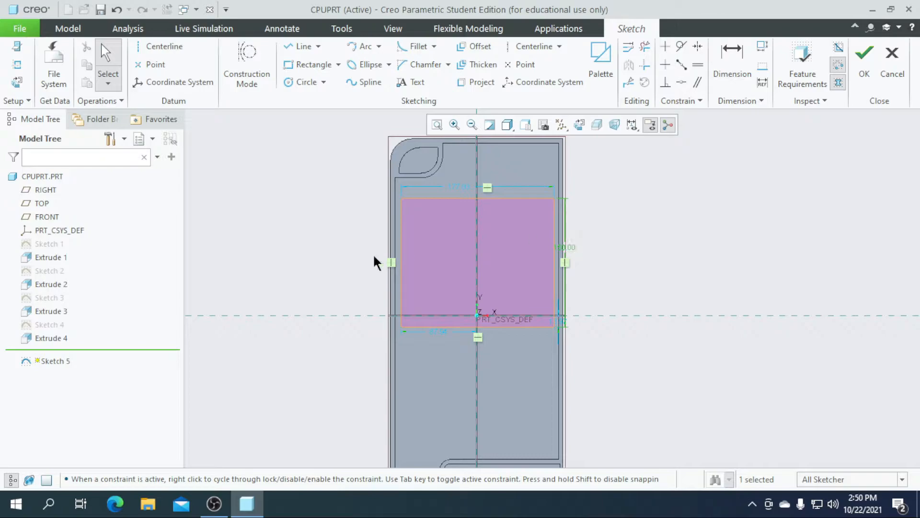
{"action": "scroll", "coordinate": [421, 187], "scroll_direction": "down", "scroll_amount": 4}
{"action": "scroll", "coordinate": [443, 207], "scroll_direction": "up", "scroll_amount": 3}
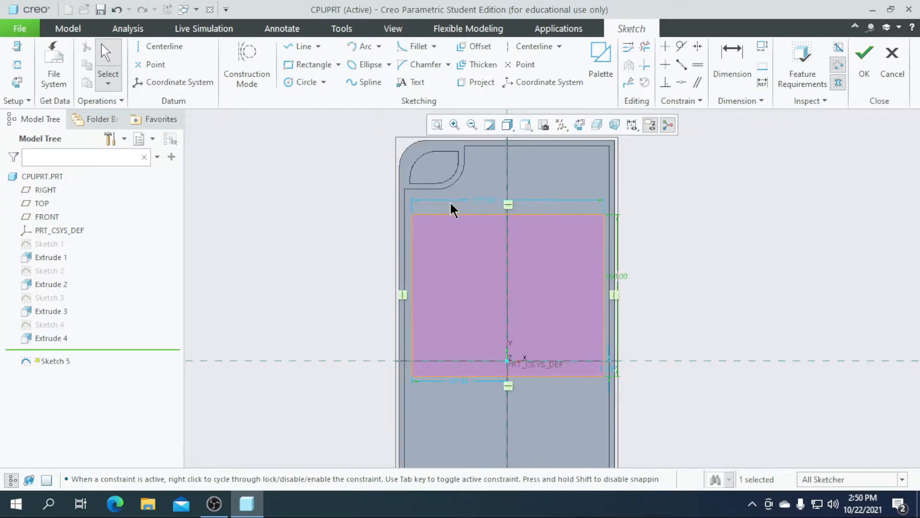
{"action": "scroll", "coordinate": [452, 208], "scroll_direction": "down", "scroll_amount": 2}
{"action": "double_click", "coordinate": [509, 199]}
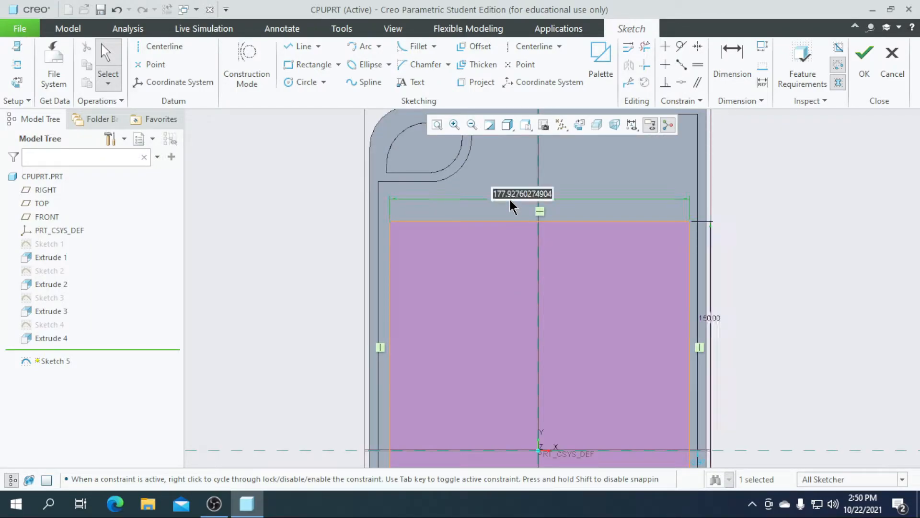
{"action": "type", "text": "160"}
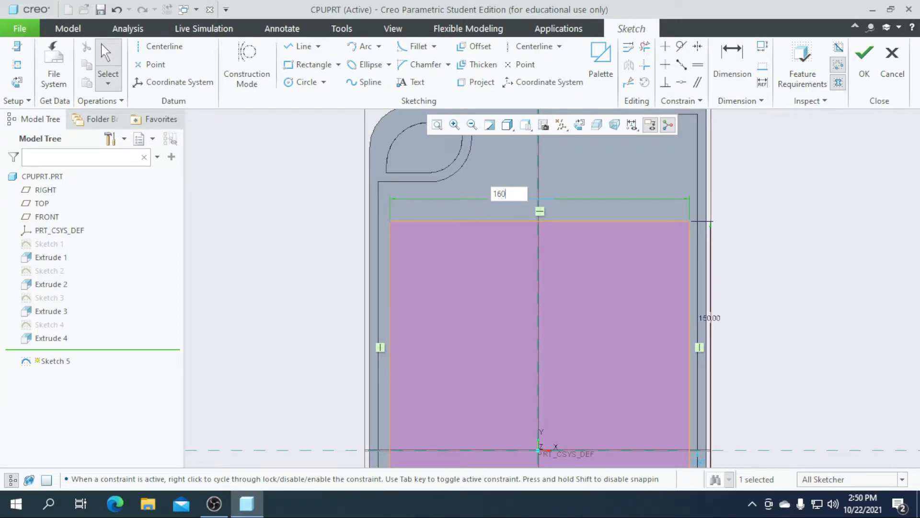
{"action": "key", "text": "Return"}
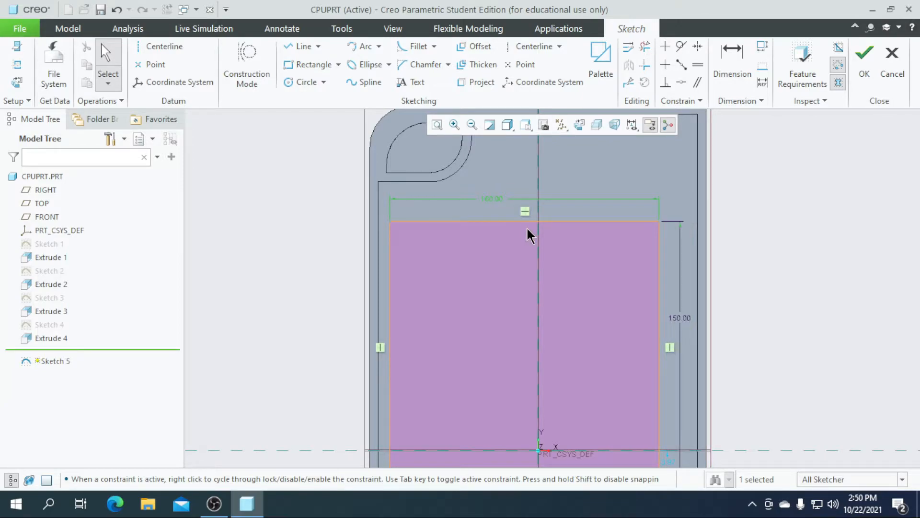
Set the rectangle's width to 170 mm
{"action": "double_click", "coordinate": [486, 198]}
{"action": "type", "text": "170"}
{"action": "key", "text": "Return"}
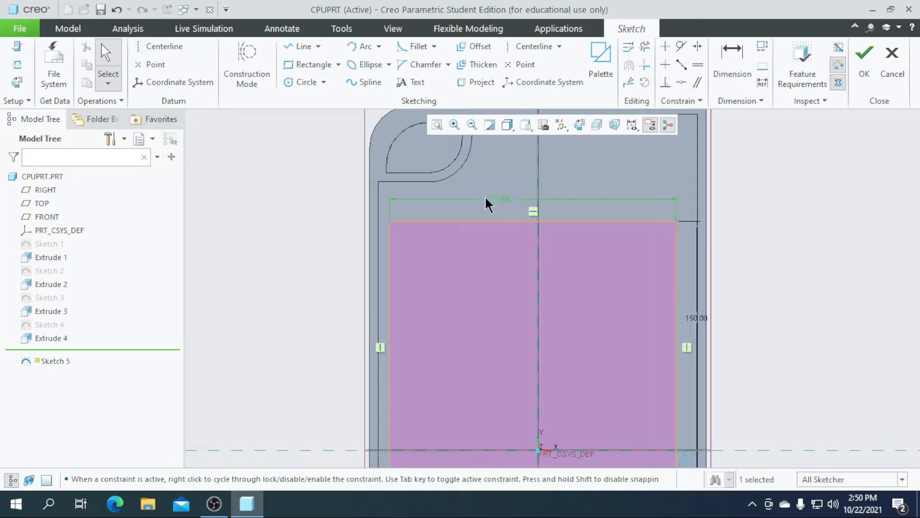
Dimension the rectangle's left edge from the vertical centre reference and set the distance to 170/2 (85 mm)
{"action": "left_click", "coordinate": [731, 58]}
{"action": "scroll", "coordinate": [499, 254], "scroll_direction": "up", "scroll_amount": 3}
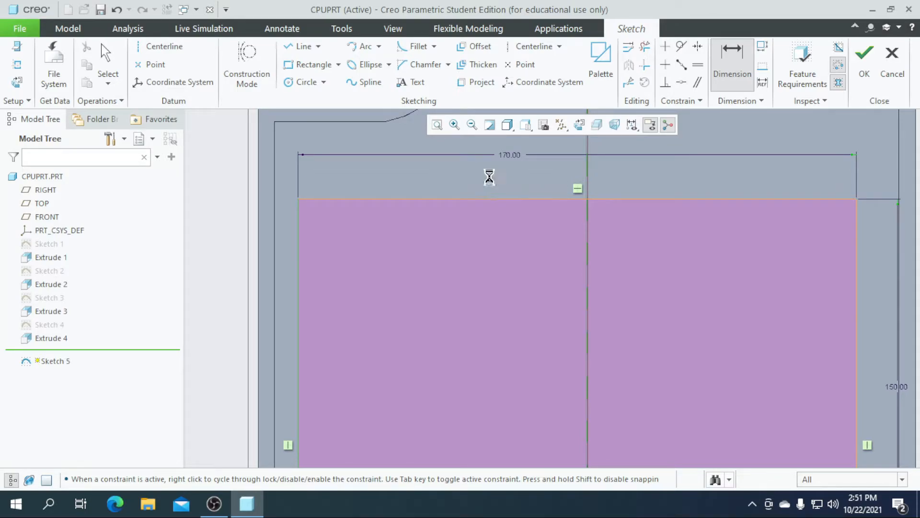
{"action": "type", "text": "170"}
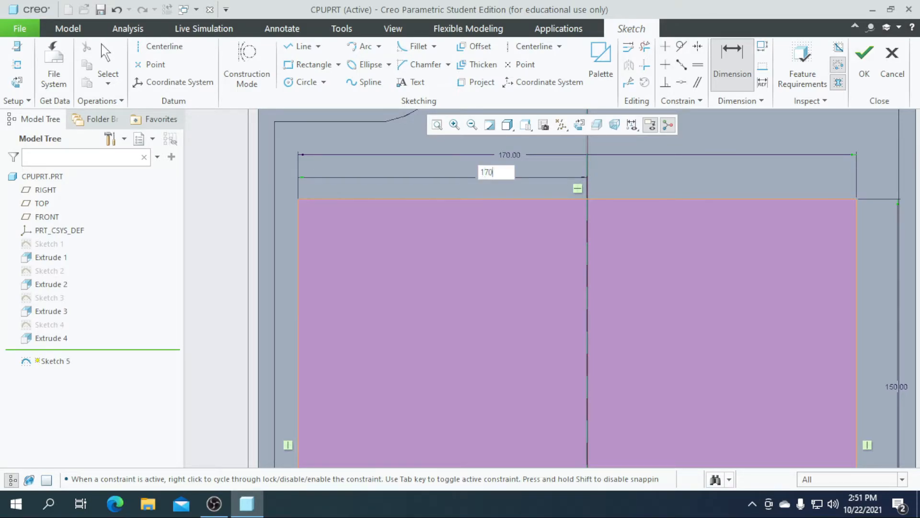
{"action": "type", "text": "/2"}
{"action": "key", "text": "Return"}
Add the front panel's horizontal edge below the corner badge and its left vertical edge as sketch references
{"action": "scroll", "coordinate": [524, 211], "scroll_direction": "down", "scroll_amount": 5}
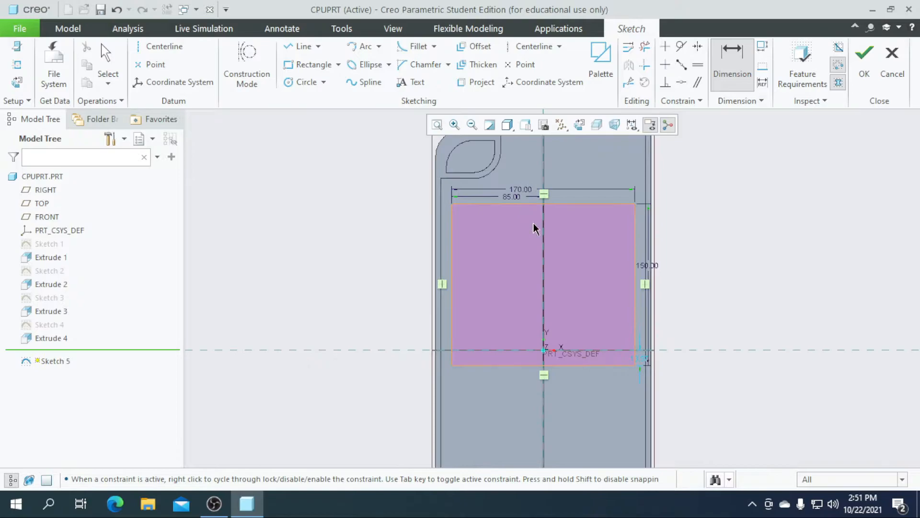
{"action": "scroll", "coordinate": [611, 305], "scroll_direction": "down", "scroll_amount": 2}
{"action": "scroll", "coordinate": [556, 317], "scroll_direction": "up", "scroll_amount": 4}
{"action": "scroll", "coordinate": [556, 218], "scroll_direction": "down", "scroll_amount": 3}
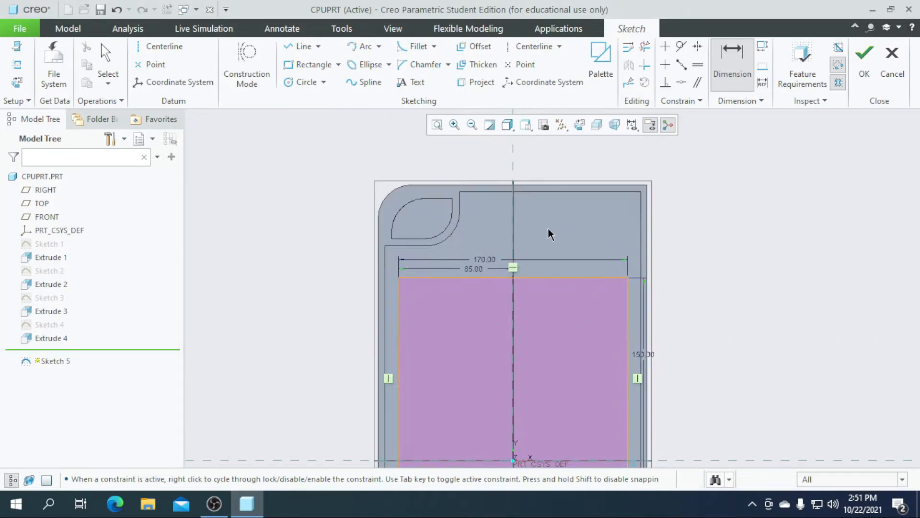
{"action": "left_click", "coordinate": [17, 65]}
{"action": "scroll", "coordinate": [390, 273], "scroll_direction": "down", "scroll_amount": 4}
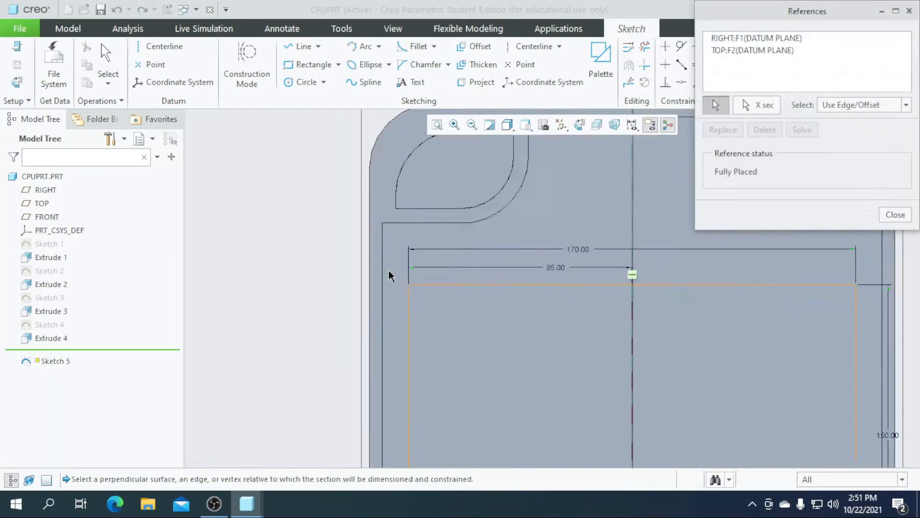
{"action": "left_click", "coordinate": [455, 212]}
{"action": "left_click", "coordinate": [382, 306]}
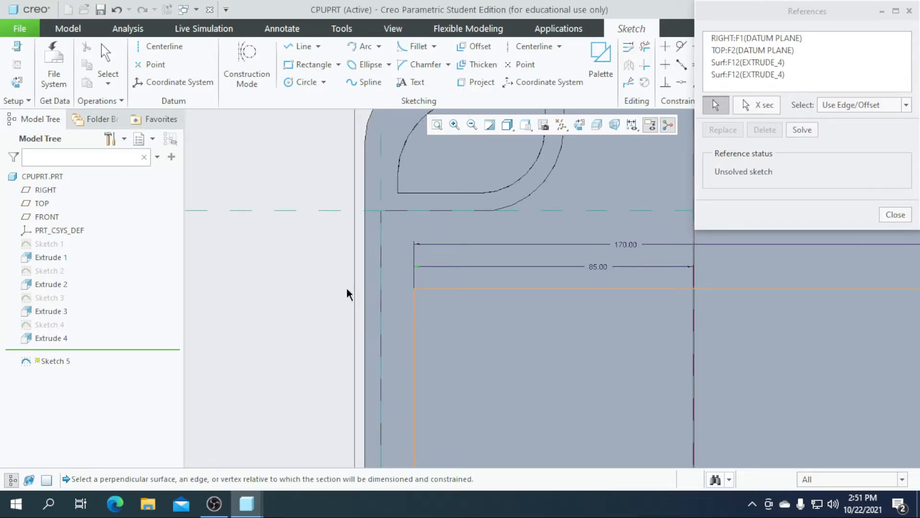
Add the front panel's inner right edge as a sketch reference and finish choosing references
{"action": "scroll", "coordinate": [351, 294], "scroll_direction": "down", "scroll_amount": 3}
{"action": "left_click", "coordinate": [556, 334]}
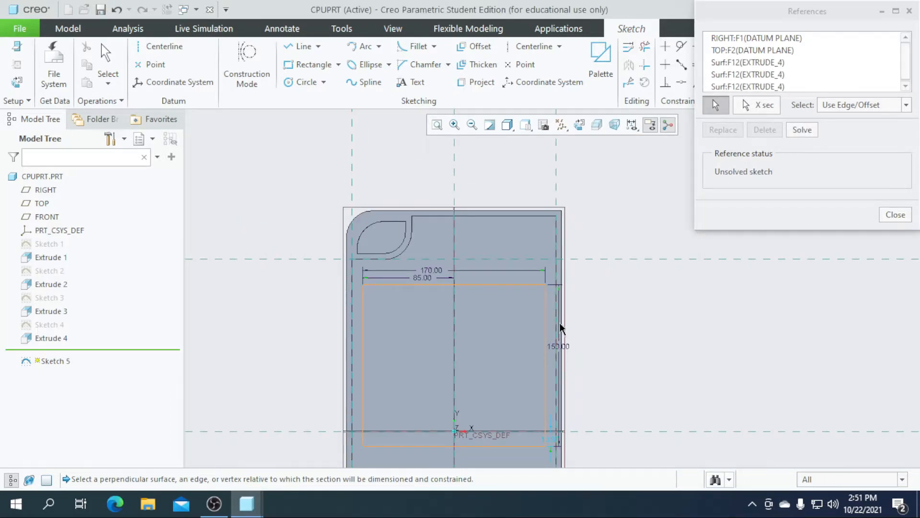
{"action": "scroll", "coordinate": [573, 290], "scroll_direction": "down", "scroll_amount": 3}
{"action": "left_click", "coordinate": [895, 215]}
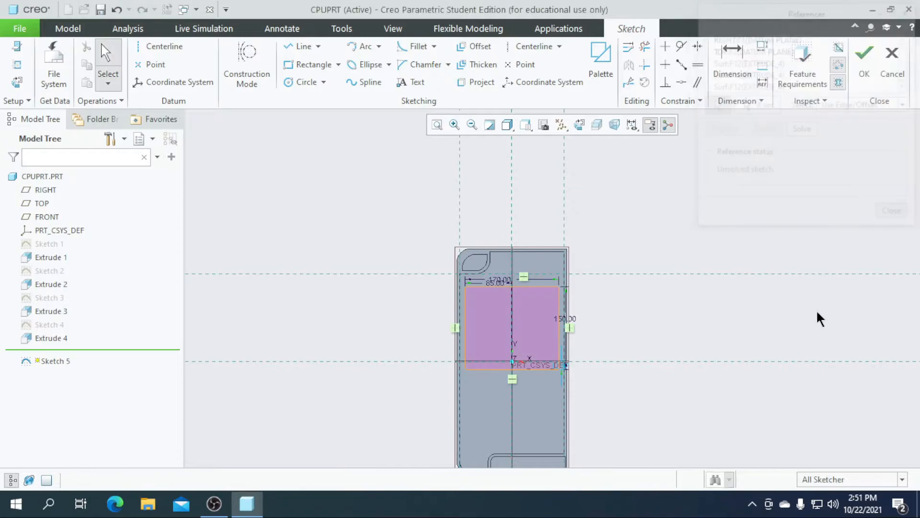
Dimension the gap between the rectangle's top edge and the horizontal reference above it as 10
{"action": "scroll", "coordinate": [563, 283], "scroll_direction": "down", "scroll_amount": 4}
{"action": "scroll", "coordinate": [458, 250], "scroll_direction": "down", "scroll_amount": 2}
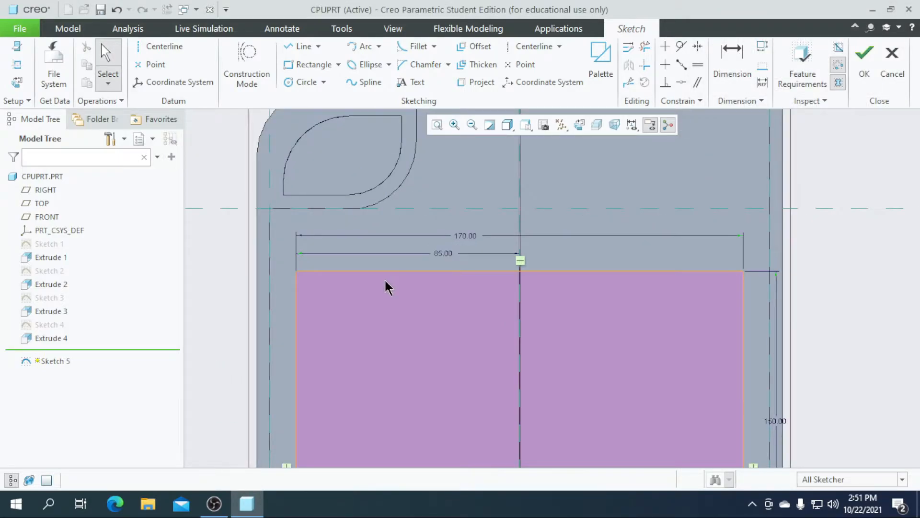
{"action": "scroll", "coordinate": [387, 287], "scroll_direction": "down", "scroll_amount": 2}
{"action": "left_click", "coordinate": [732, 67]}
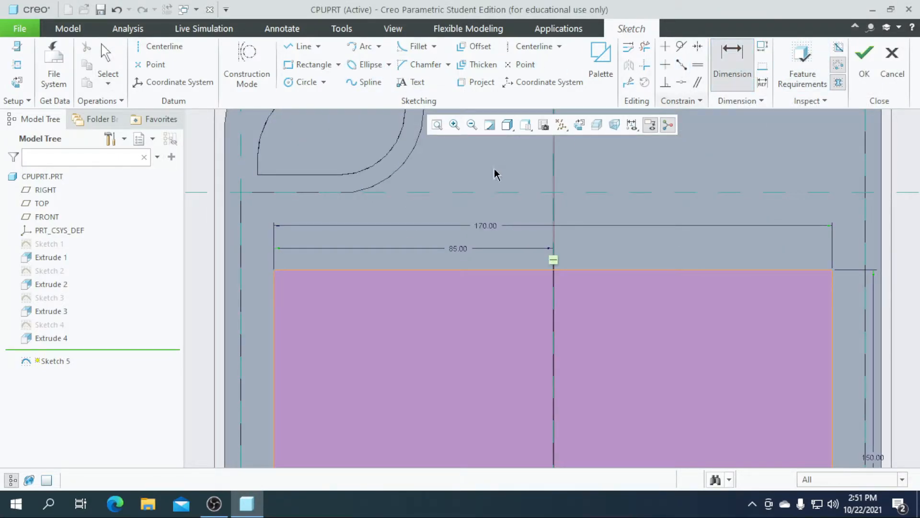
{"action": "left_click", "coordinate": [443, 269]}
{"action": "middle_click", "coordinate": [414, 222]}
{"action": "type", "text": "10"}
{"action": "key", "text": "Return"}
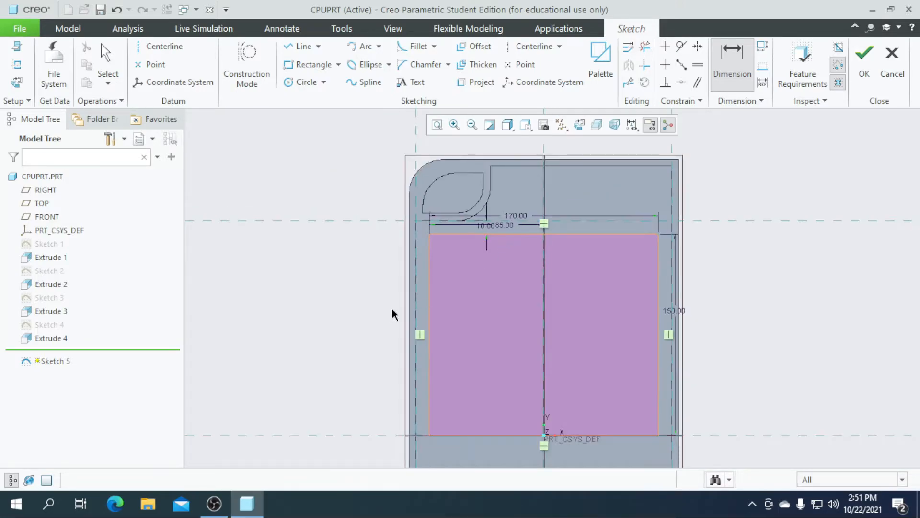
Try to dimension the gap between the rectangle's left edge and the left vertical reference
{"action": "scroll", "coordinate": [402, 314], "scroll_direction": "up", "scroll_amount": 1}
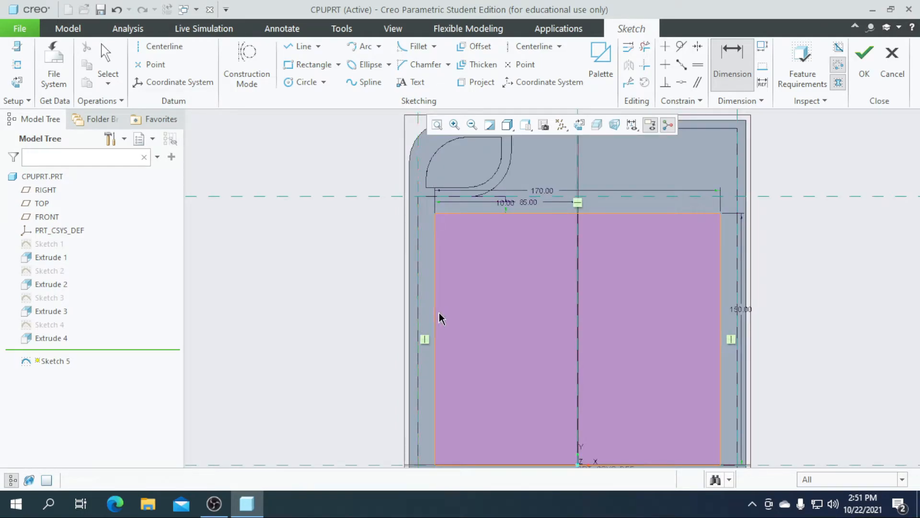
{"action": "scroll", "coordinate": [434, 312], "scroll_direction": "up", "scroll_amount": 1}
{"action": "left_click", "coordinate": [434, 312]}
{"action": "middle_click", "coordinate": [427, 307]}
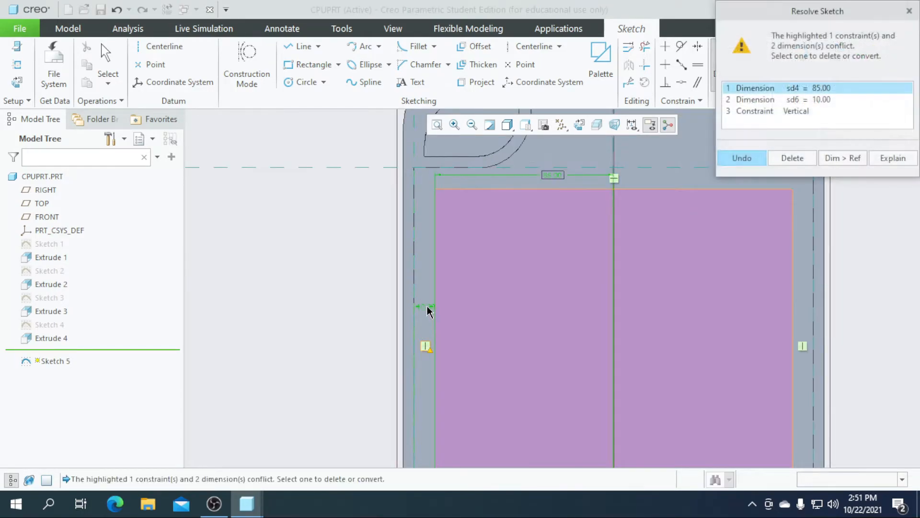
{"action": "scroll", "coordinate": [448, 292], "scroll_direction": "down", "scroll_amount": 3}
{"action": "scroll", "coordinate": [494, 243], "scroll_direction": "up", "scroll_amount": 3}
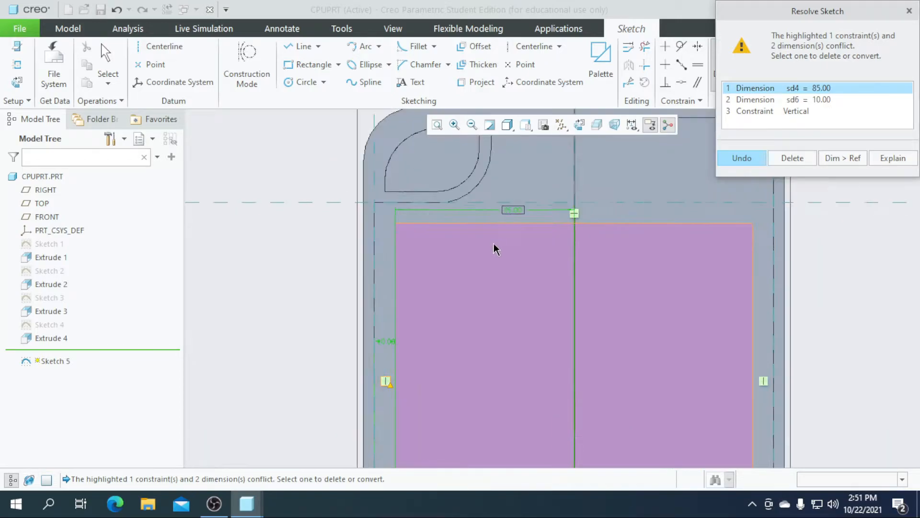
{"action": "left_click", "coordinate": [910, 10]}
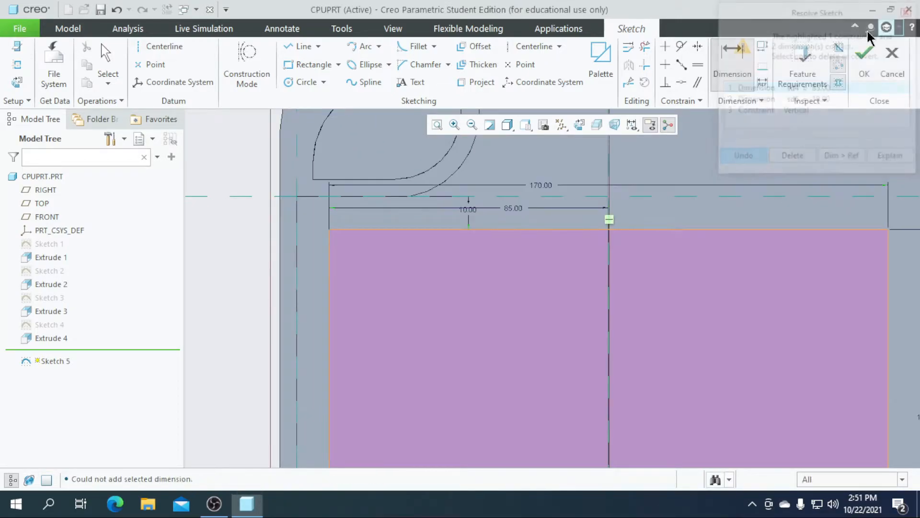
Set the rectangle's height to 160
{"action": "scroll", "coordinate": [636, 219], "scroll_direction": "down", "scroll_amount": 3}
{"action": "scroll", "coordinate": [637, 308], "scroll_direction": "up", "scroll_amount": 2}
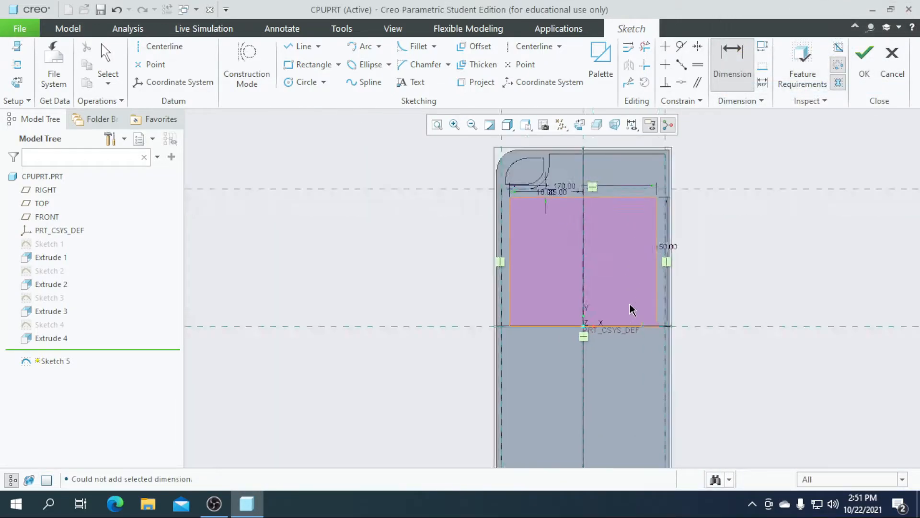
{"action": "scroll", "coordinate": [493, 345], "scroll_direction": "down", "scroll_amount": 1}
{"action": "scroll", "coordinate": [520, 320], "scroll_direction": "down", "scroll_amount": 2}
{"action": "scroll", "coordinate": [455, 331], "scroll_direction": "up", "scroll_amount": 2}
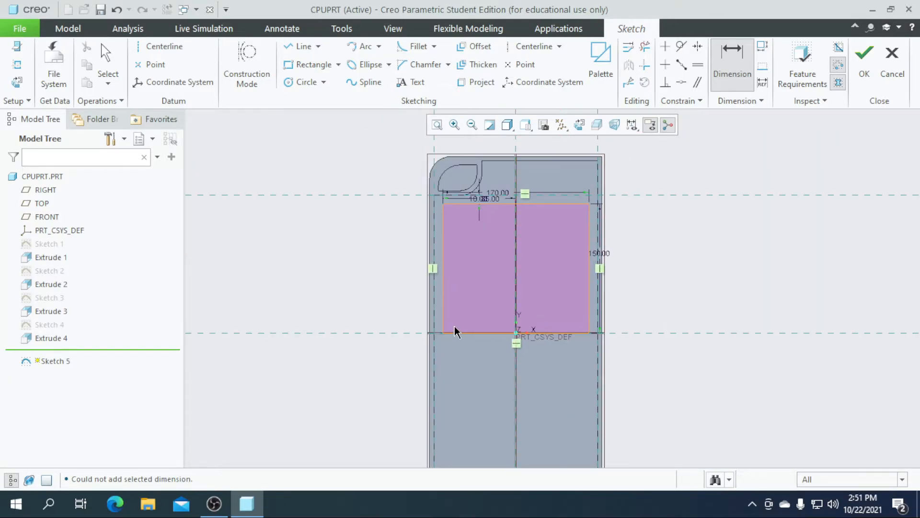
{"action": "scroll", "coordinate": [522, 331], "scroll_direction": "up", "scroll_amount": 2}
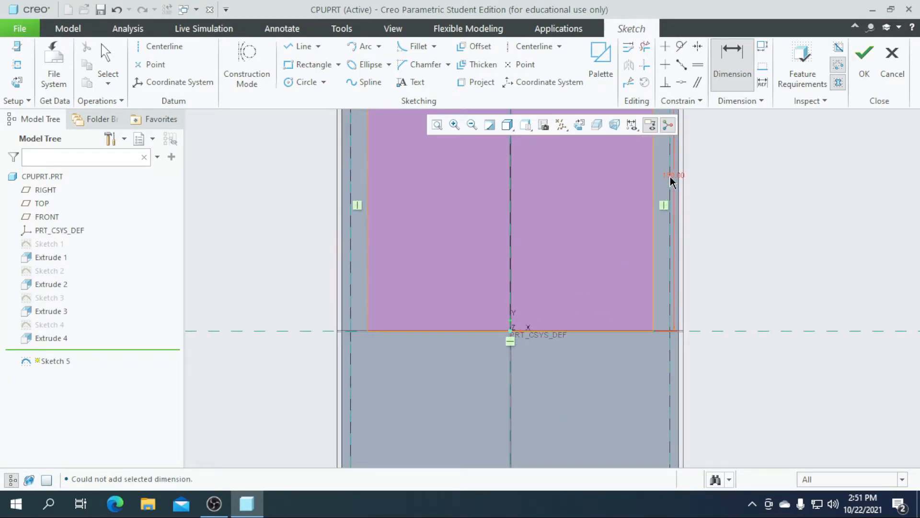
{"action": "type", "text": "160"}
{"action": "key", "text": "Return"}
Set the gap between the rectangle's top edge and the horizontal reference to 20, and finish the sketch
{"action": "scroll", "coordinate": [672, 216], "scroll_direction": "down", "scroll_amount": 3}
{"action": "scroll", "coordinate": [610, 221], "scroll_direction": "up", "scroll_amount": 2}
{"action": "scroll", "coordinate": [521, 233], "scroll_direction": "down", "scroll_amount": 2}
{"action": "scroll", "coordinate": [527, 197], "scroll_direction": "up", "scroll_amount": 3}
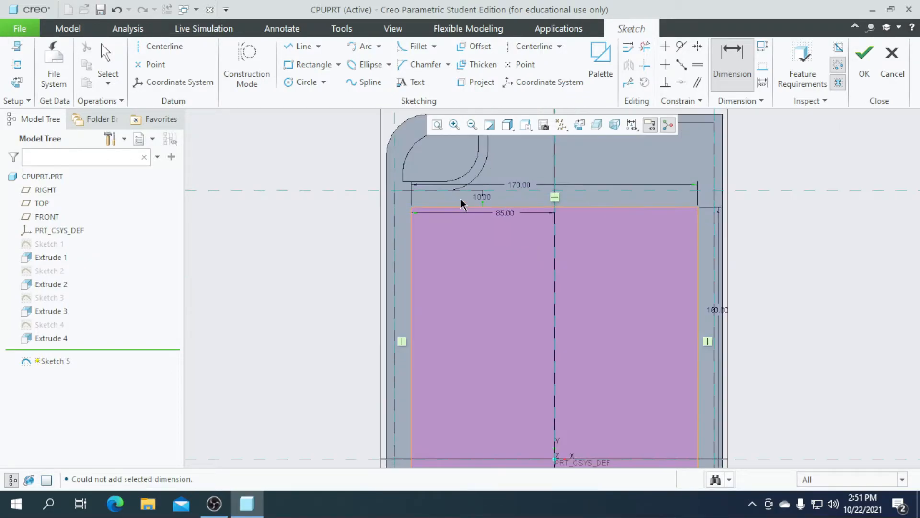
{"action": "double_click", "coordinate": [486, 201]}
{"action": "type", "text": "20"}
{"action": "key", "text": "Return"}
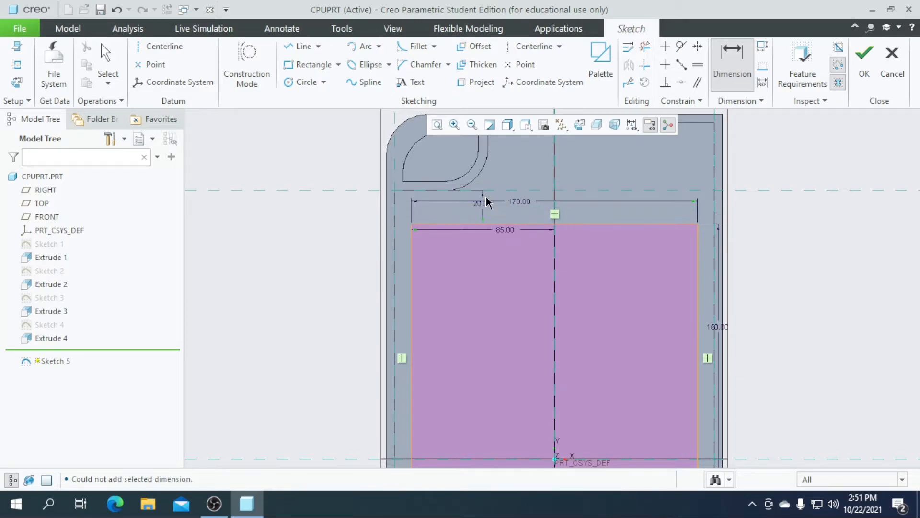
{"action": "scroll", "coordinate": [486, 201], "scroll_direction": "down", "scroll_amount": 3}
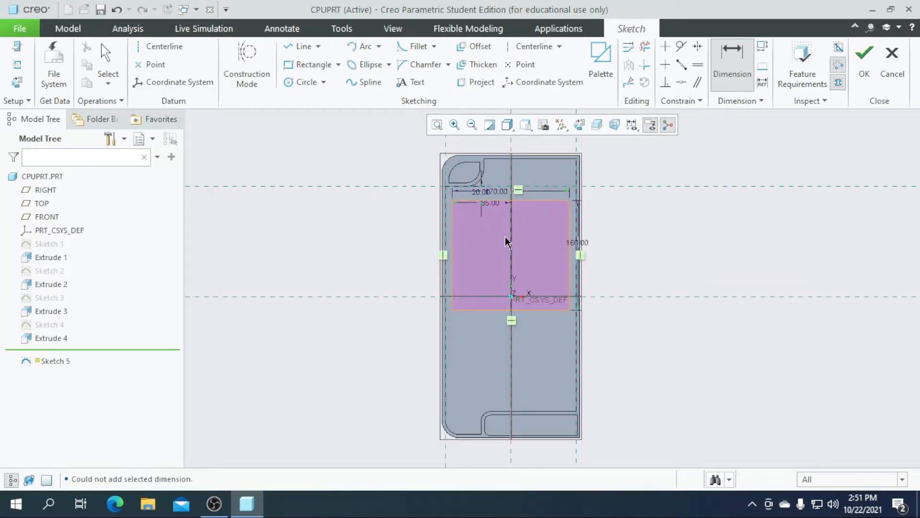
{"action": "scroll", "coordinate": [504, 244], "scroll_direction": "up", "scroll_amount": 1}
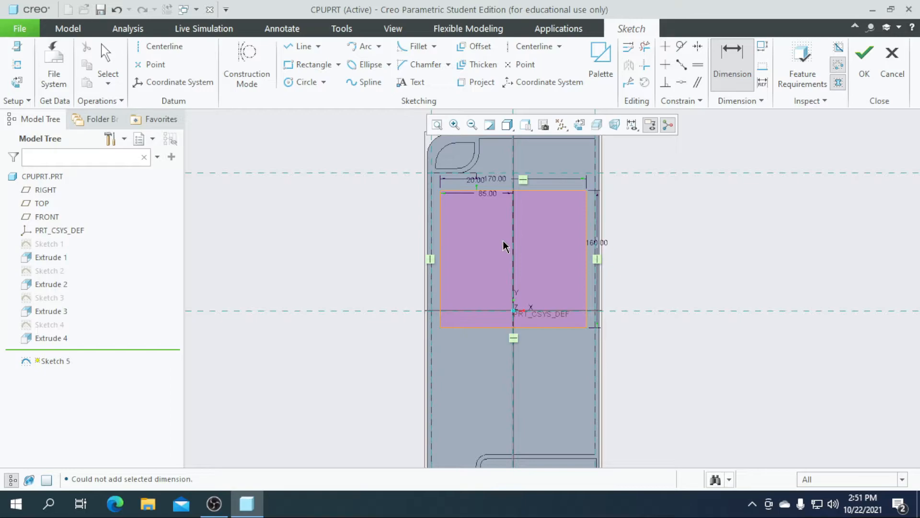
{"action": "left_click", "coordinate": [867, 67]}
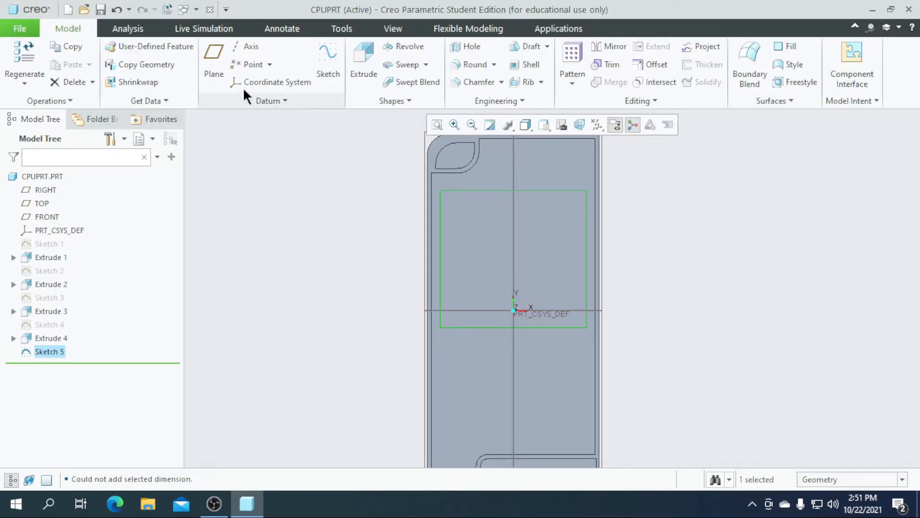
Extrude the rectangle sketch as a solid with a depth of 0.5
{"action": "left_click", "coordinate": [353, 66]}
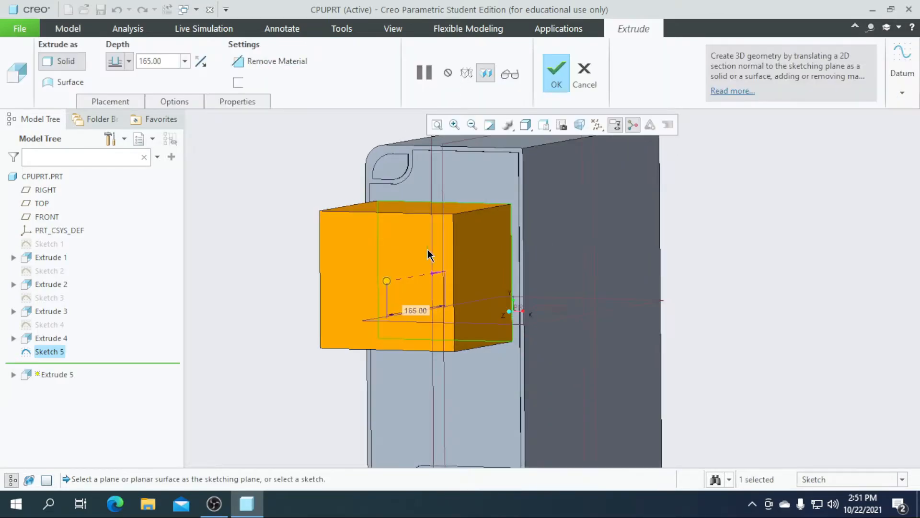
{"action": "double_click", "coordinate": [167, 61]}
{"action": "type", "text": "0.5"}
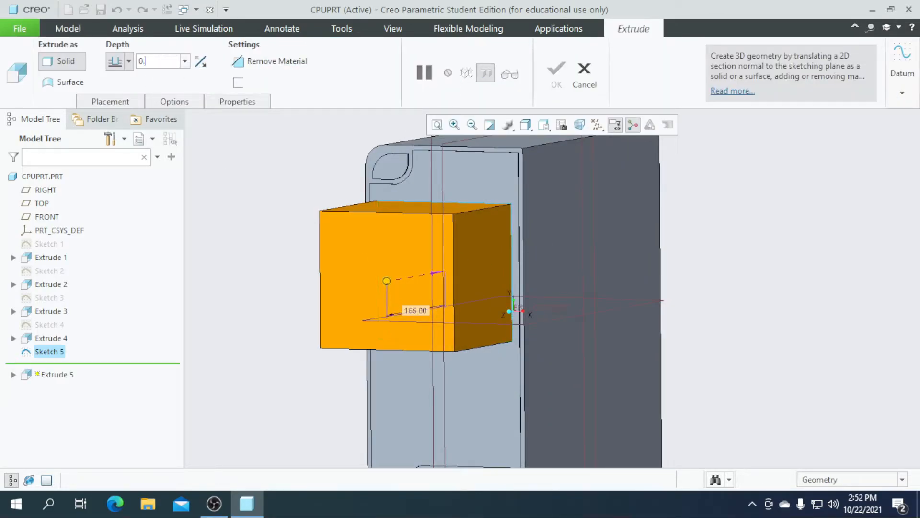
{"action": "key", "text": "Return"}
{"action": "left_click", "coordinate": [556, 73]}
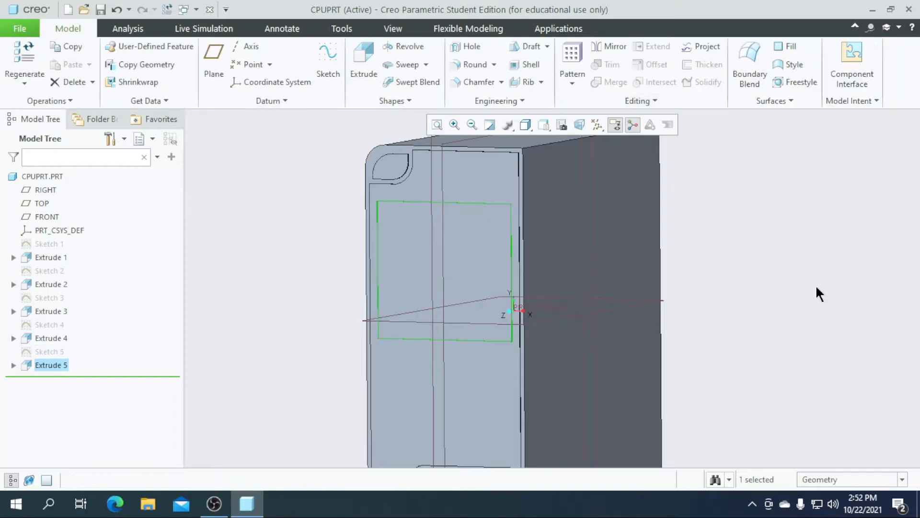
Start a sketch on the raised rectangular face and draw a wide corner rectangle about 32.5 high near its lower edge
{"action": "left_click", "coordinate": [491, 278]}
{"action": "left_click", "coordinate": [342, 86]}
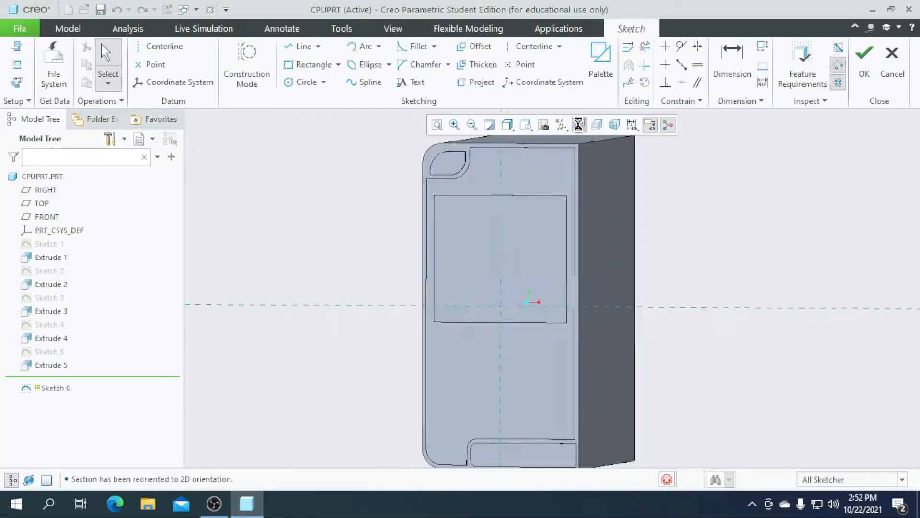
{"action": "scroll", "coordinate": [574, 230], "scroll_direction": "down", "scroll_amount": 4}
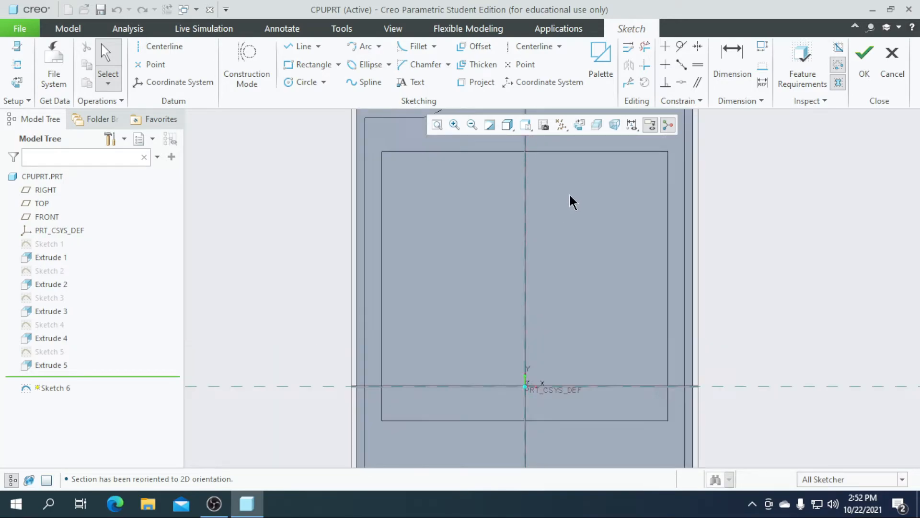
{"action": "left_click", "coordinate": [338, 64]}
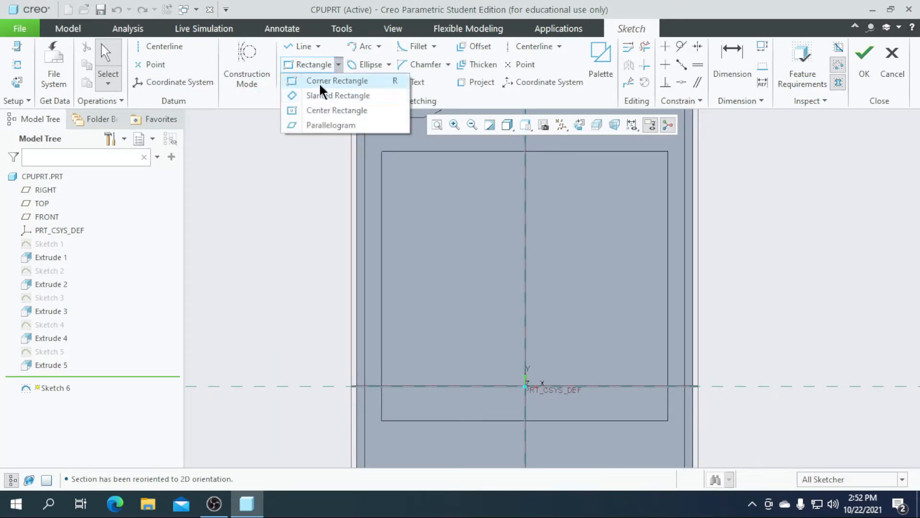
{"action": "left_click", "coordinate": [318, 79]}
{"action": "scroll", "coordinate": [433, 309], "scroll_direction": "up", "scroll_amount": 2}
{"action": "scroll", "coordinate": [448, 369], "scroll_direction": "down", "scroll_amount": 4}
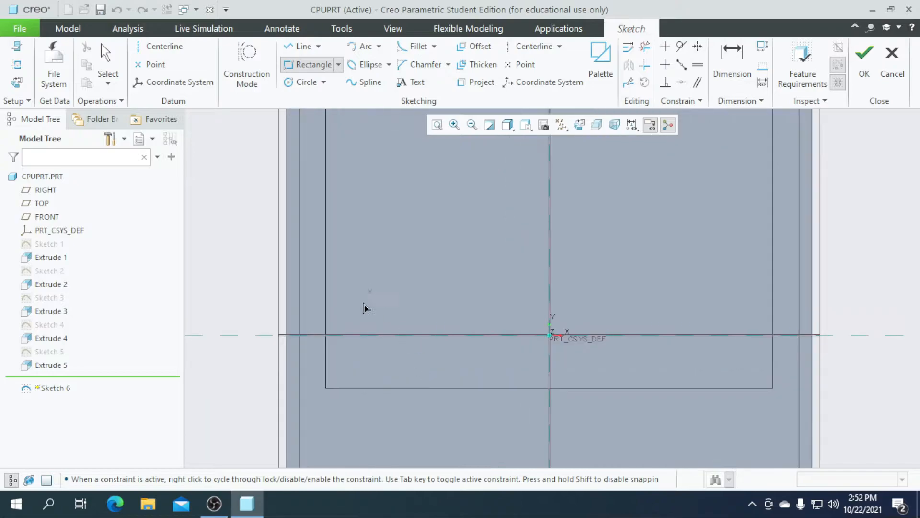
{"action": "left_click", "coordinate": [334, 296]}
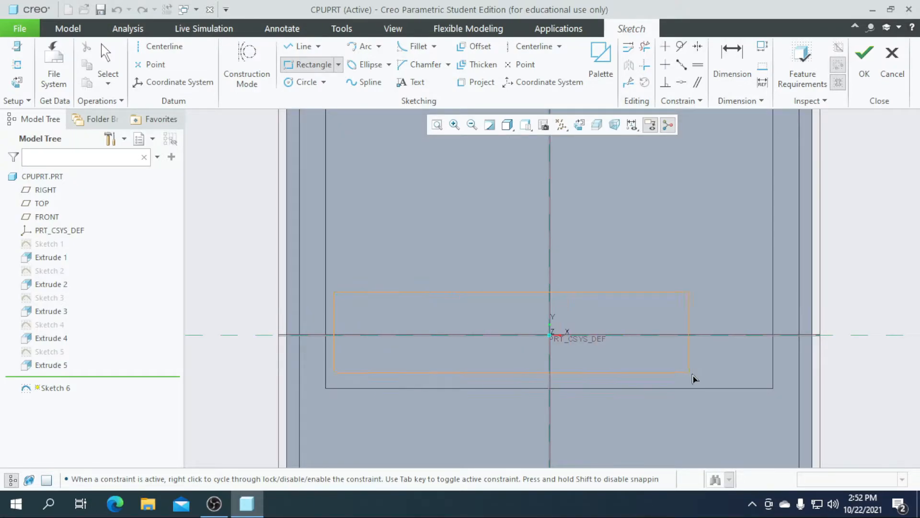
{"action": "left_click", "coordinate": [766, 378]}
Draw two more rectangles of equal size stacked above the first, with narrow gaps between them
{"action": "scroll", "coordinate": [394, 312], "scroll_direction": "up", "scroll_amount": 1}
{"action": "scroll", "coordinate": [380, 270], "scroll_direction": "down", "scroll_amount": 1}
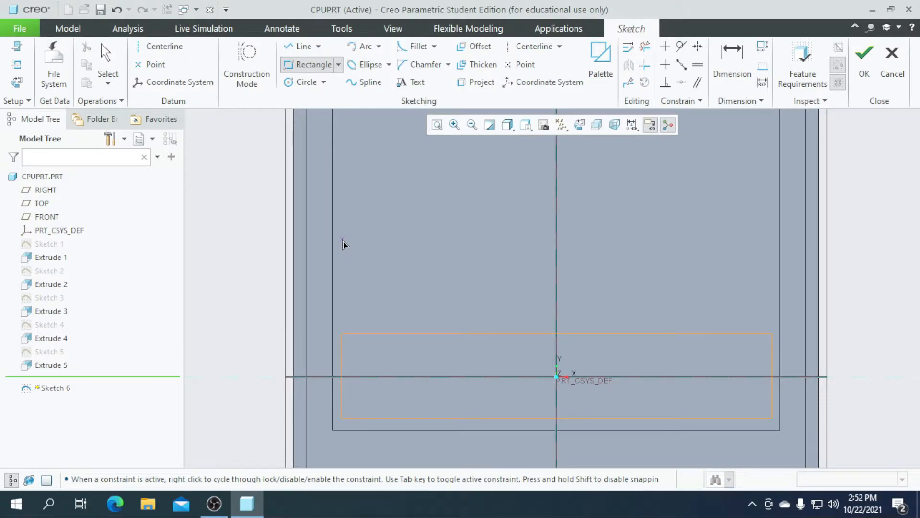
{"action": "left_click", "coordinate": [342, 235]}
{"action": "left_click", "coordinate": [771, 320]}
{"action": "scroll", "coordinate": [640, 379], "scroll_direction": "up", "scroll_amount": 3}
{"action": "scroll", "coordinate": [496, 254], "scroll_direction": "down", "scroll_amount": 2}
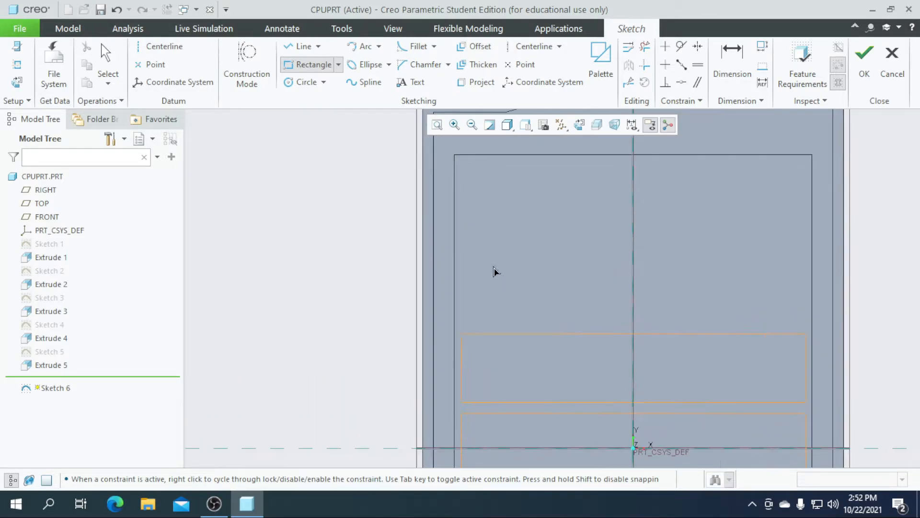
{"action": "left_click", "coordinate": [463, 254]}
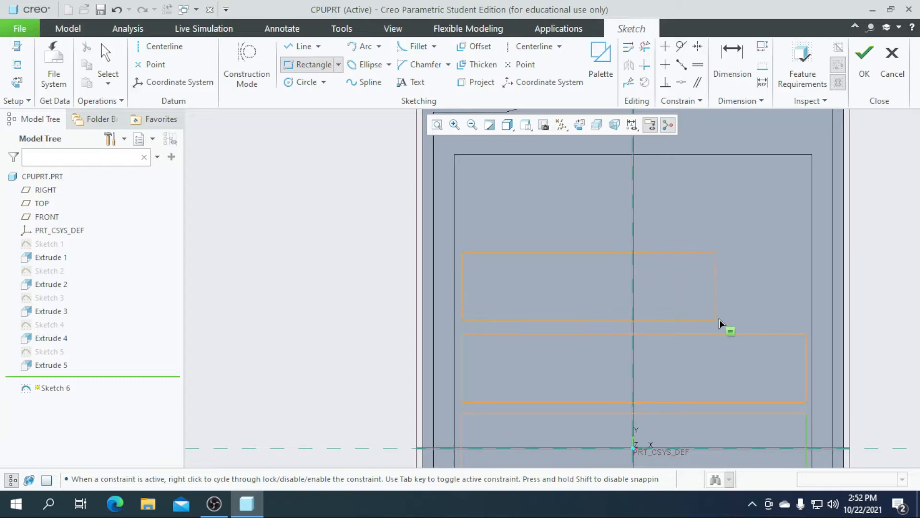
{"action": "left_click", "coordinate": [804, 323]}
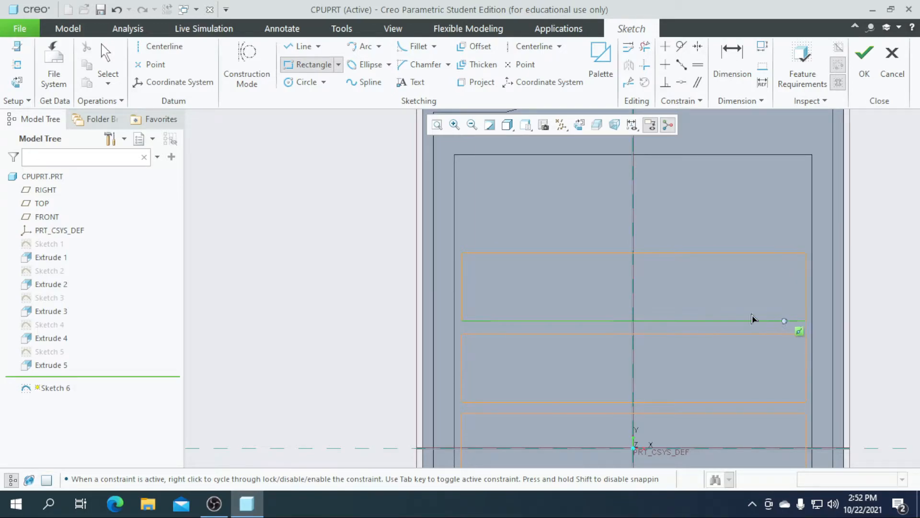
Add the raised panel's left, top, bottom and right edges as references for the sketch
{"action": "scroll", "coordinate": [595, 241], "scroll_direction": "up", "scroll_amount": 5}
{"action": "scroll", "coordinate": [631, 304], "scroll_direction": "down", "scroll_amount": 4}
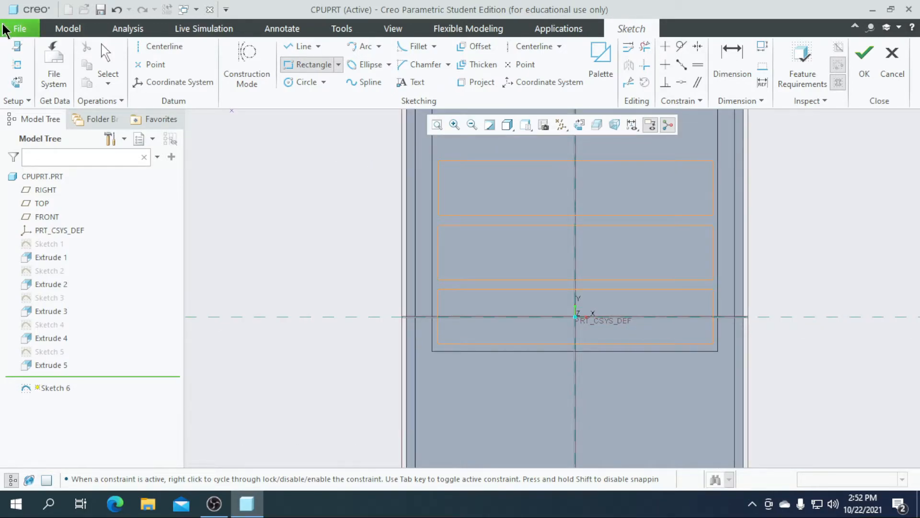
{"action": "left_click", "coordinate": [16, 64]}
{"action": "scroll", "coordinate": [445, 242], "scroll_direction": "up", "scroll_amount": 3}
{"action": "scroll", "coordinate": [389, 221], "scroll_direction": "up", "scroll_amount": 4}
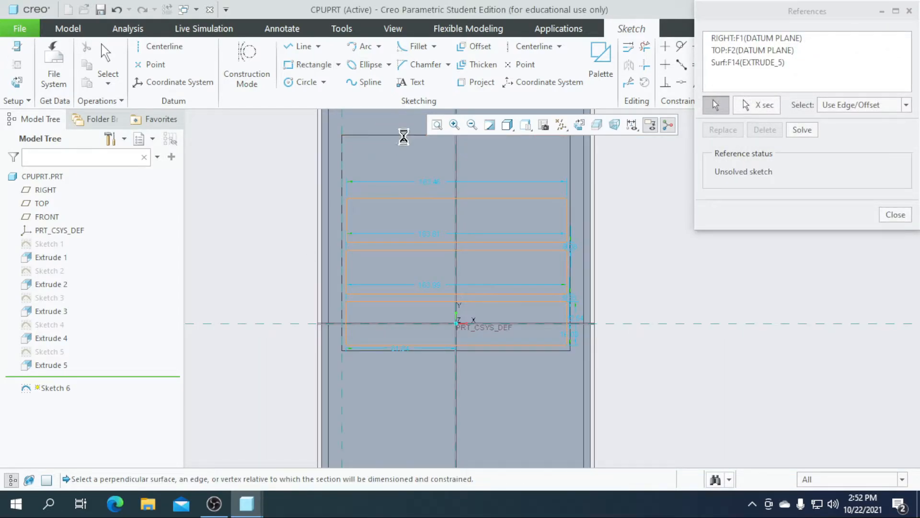
{"action": "left_click", "coordinate": [404, 139]}
{"action": "left_click", "coordinate": [421, 354]}
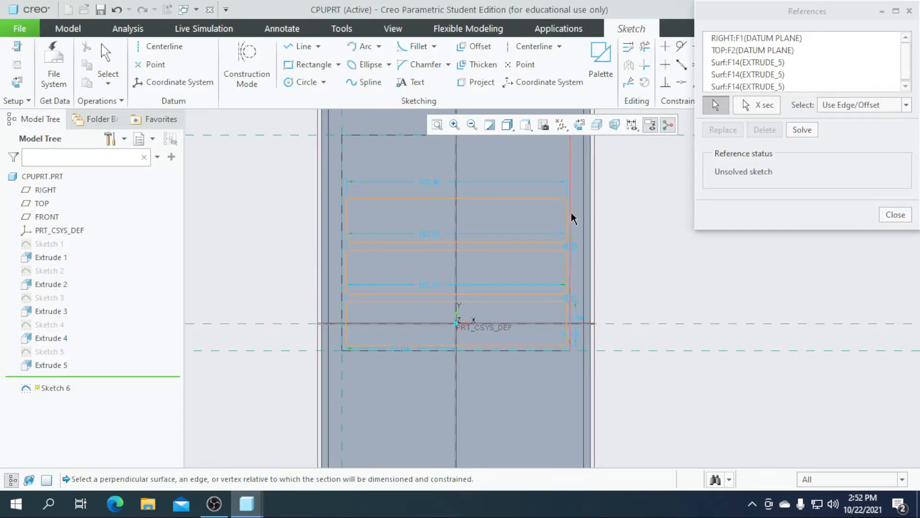
{"action": "left_click", "coordinate": [895, 214]}
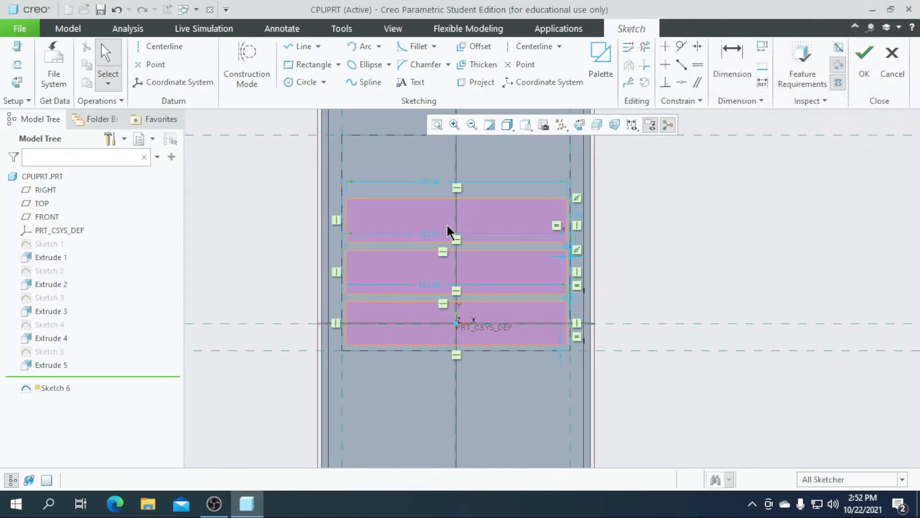
Set the height of the three equal rectangles to 40
{"action": "scroll", "coordinate": [434, 236], "scroll_direction": "up", "scroll_amount": 1}
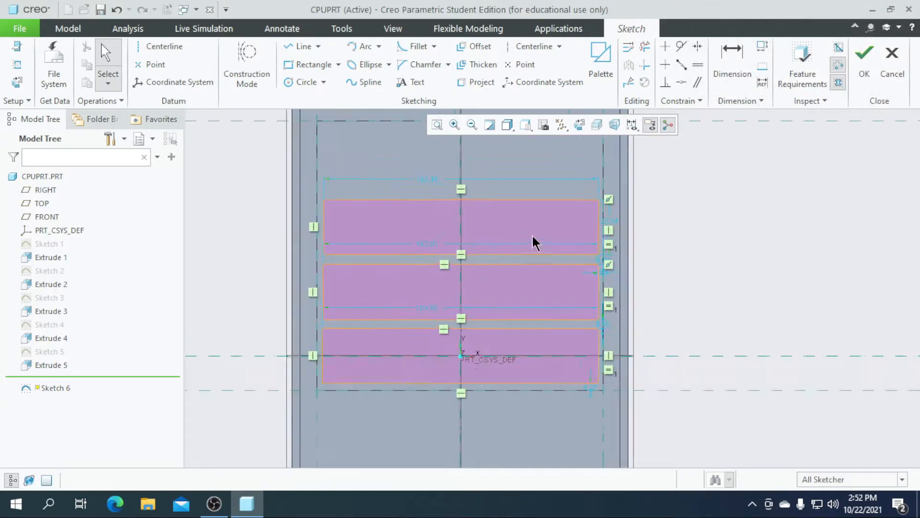
{"action": "scroll", "coordinate": [640, 221], "scroll_direction": "up", "scroll_amount": 2}
{"action": "left_click", "coordinate": [602, 219]}
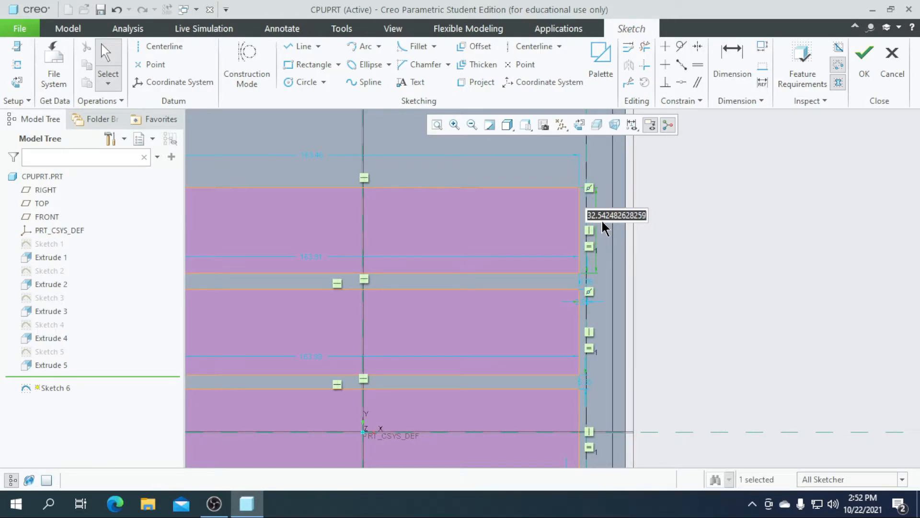
{"action": "type", "text": "40"}
{"action": "key", "text": "Return"}
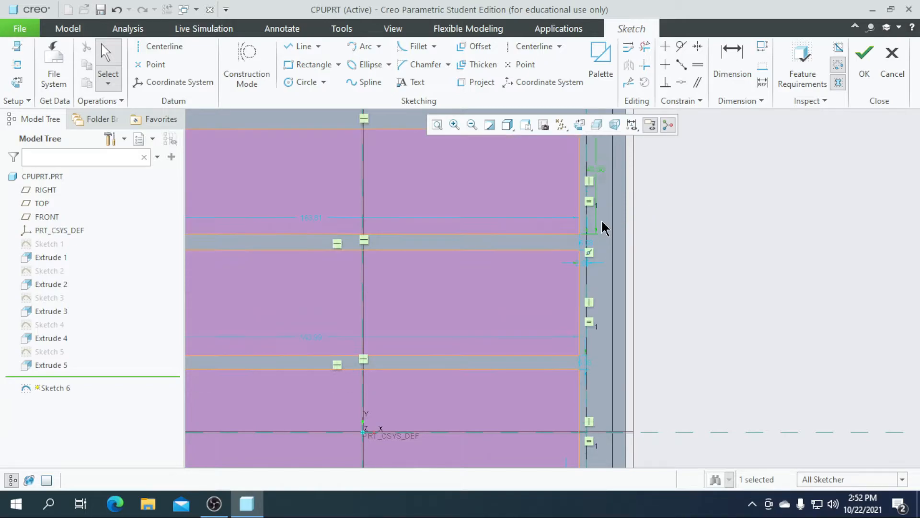
{"action": "scroll", "coordinate": [602, 228], "scroll_direction": "down", "scroll_amount": 3}
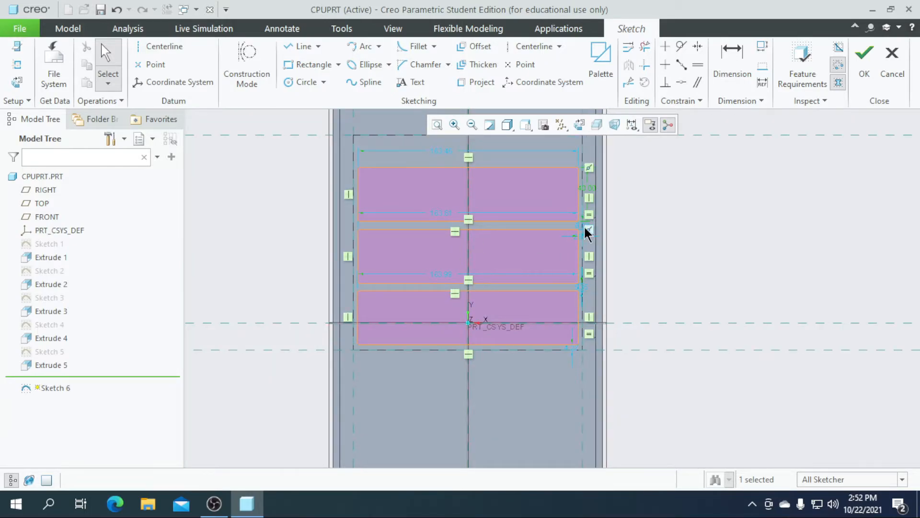
Set the gap between the top and middle rectangles to 8
{"action": "scroll", "coordinate": [586, 233], "scroll_direction": "up", "scroll_amount": 4}
{"action": "left_click", "coordinate": [579, 229]}
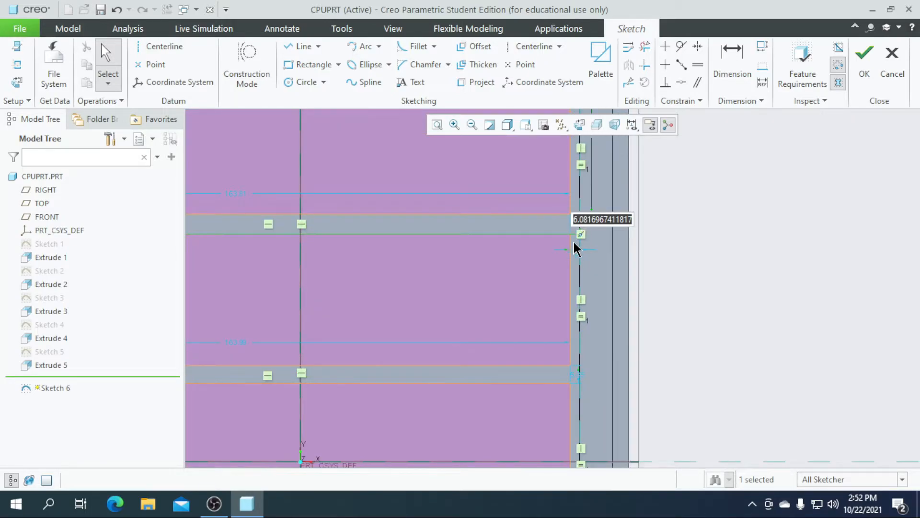
{"action": "scroll", "coordinate": [492, 292], "scroll_direction": "down", "scroll_amount": 1}
{"action": "scroll", "coordinate": [493, 296], "scroll_direction": "down", "scroll_amount": 3}
{"action": "scroll", "coordinate": [494, 294], "scroll_direction": "up", "scroll_amount": 1}
{"action": "type", "text": "8"}
{"action": "key", "text": "Return"}
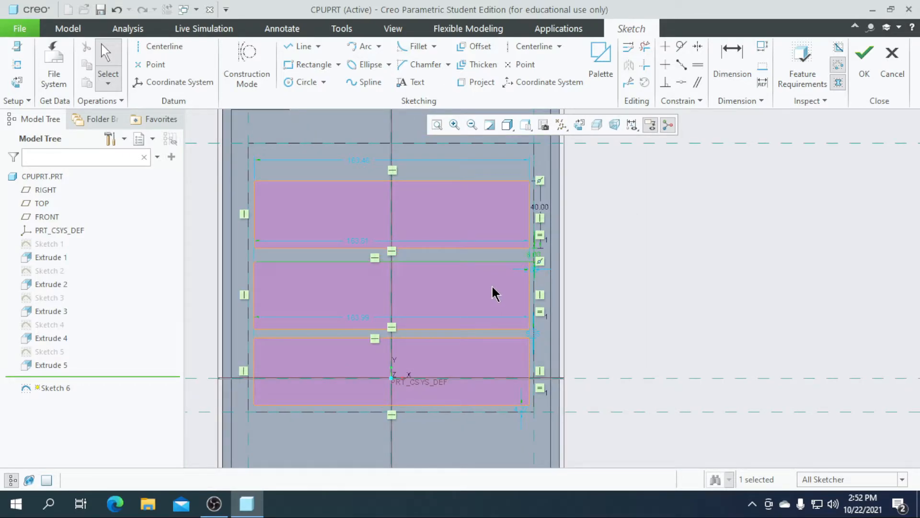
Set both gaps between the three stacked rectangles to 10
{"action": "double_click", "coordinate": [535, 258]}
{"action": "type", "text": "10"}
{"action": "key", "text": "Return"}
{"action": "scroll", "coordinate": [531, 349], "scroll_direction": "down", "scroll_amount": 4}
{"action": "double_click", "coordinate": [539, 316]}
{"action": "type", "text": "10"}
{"action": "key", "text": "Return"}
{"action": "scroll", "coordinate": [539, 335], "scroll_direction": "up", "scroll_amount": 4}
{"action": "scroll", "coordinate": [473, 388], "scroll_direction": "down", "scroll_amount": 5}
Set the distance from the bottom rectangle to the raised panel's lower edge to 10
{"action": "double_click", "coordinate": [593, 369]}
{"action": "type", "text": "10"}
{"action": "key", "text": "Return"}
{"action": "scroll", "coordinate": [580, 365], "scroll_direction": "up", "scroll_amount": 4}
{"action": "scroll", "coordinate": [522, 388], "scroll_direction": "up", "scroll_amount": 3}
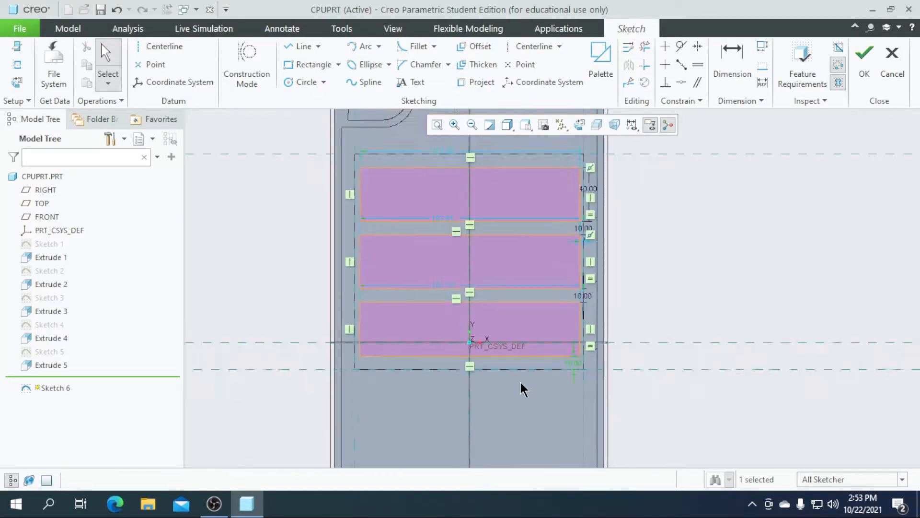
{"action": "scroll", "coordinate": [499, 311], "scroll_direction": "down", "scroll_amount": 2}
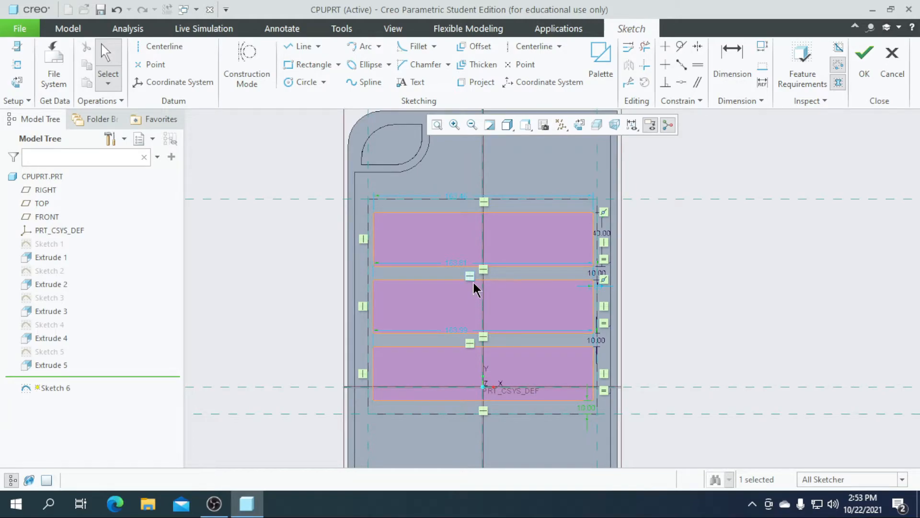
{"action": "scroll", "coordinate": [474, 345], "scroll_direction": "down", "scroll_amount": 6}
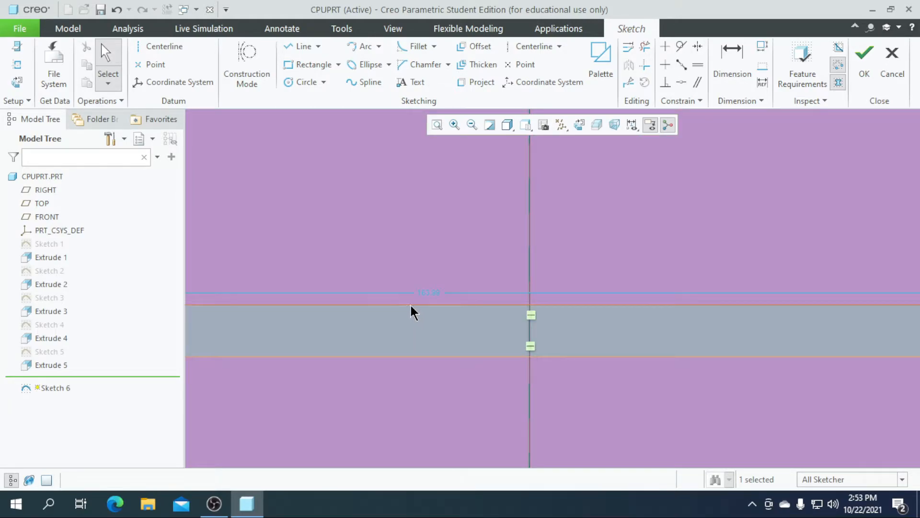
Set the gap between the middle and bottom rectangles to 5
{"action": "scroll", "coordinate": [411, 309], "scroll_direction": "up", "scroll_amount": 5}
{"action": "scroll", "coordinate": [516, 321], "scroll_direction": "down", "scroll_amount": 5}
{"action": "double_click", "coordinate": [551, 296]}
{"action": "type", "text": "5"}
{"action": "key", "text": "Return"}
{"action": "scroll", "coordinate": [549, 304], "scroll_direction": "up", "scroll_amount": 5}
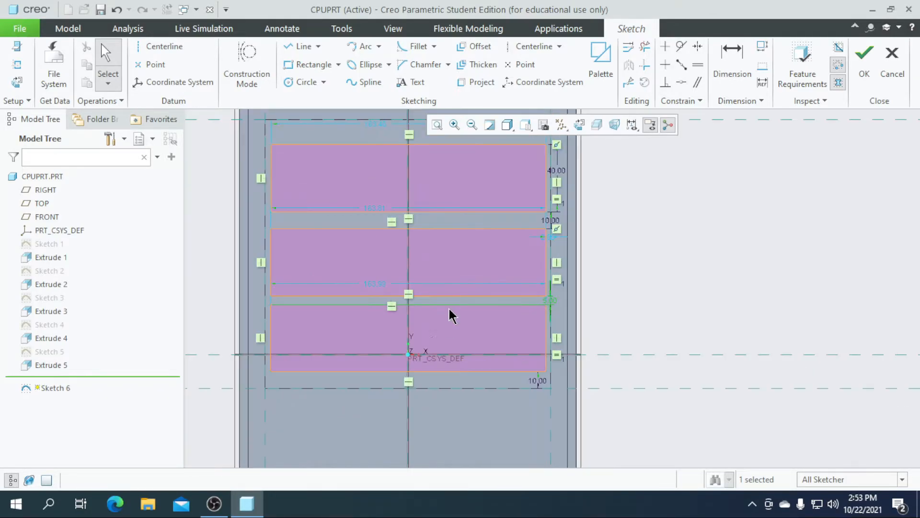
Change the height of the three equal rectangles to 45
{"action": "scroll", "coordinate": [405, 309], "scroll_direction": "down", "scroll_amount": 1}
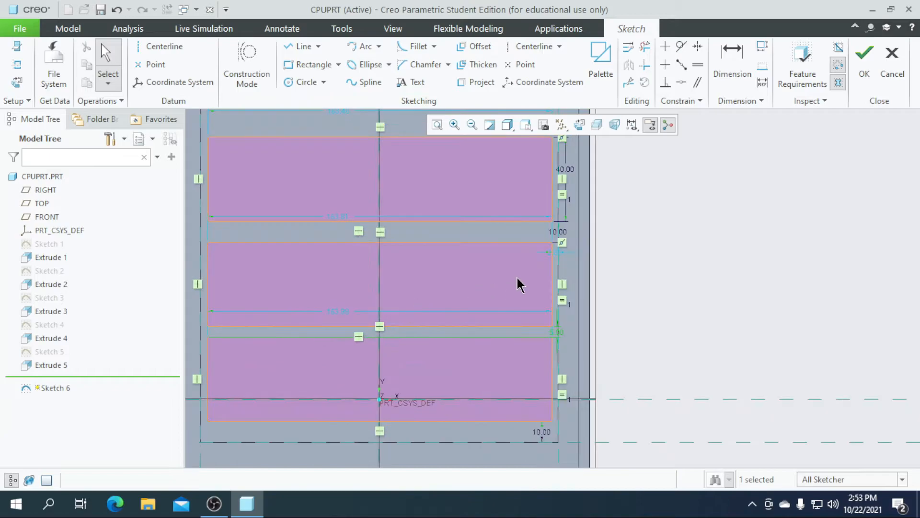
{"action": "double_click", "coordinate": [569, 172]}
{"action": "type", "text": "45"}
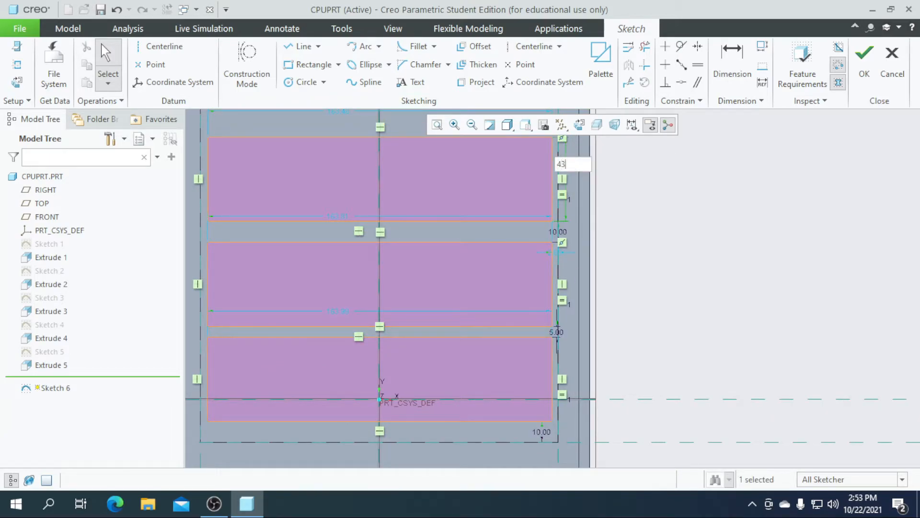
{"action": "key", "text": "Return"}
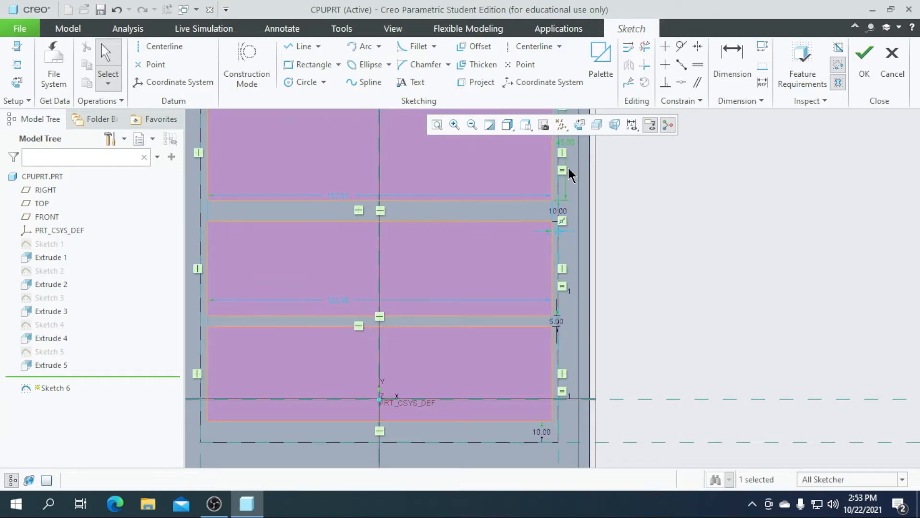
{"action": "scroll", "coordinate": [489, 241], "scroll_direction": "up", "scroll_amount": 3}
{"action": "scroll", "coordinate": [498, 232], "scroll_direction": "down", "scroll_amount": 2}
{"action": "scroll", "coordinate": [521, 234], "scroll_direction": "down", "scroll_amount": 2}
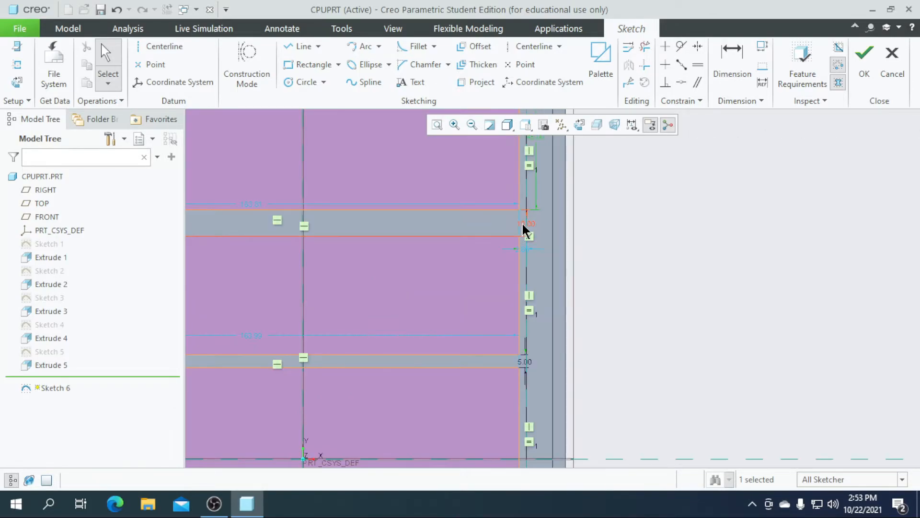
Reduce the gap between the middle and bottom rectangles to 2
{"action": "double_click", "coordinate": [525, 362]}
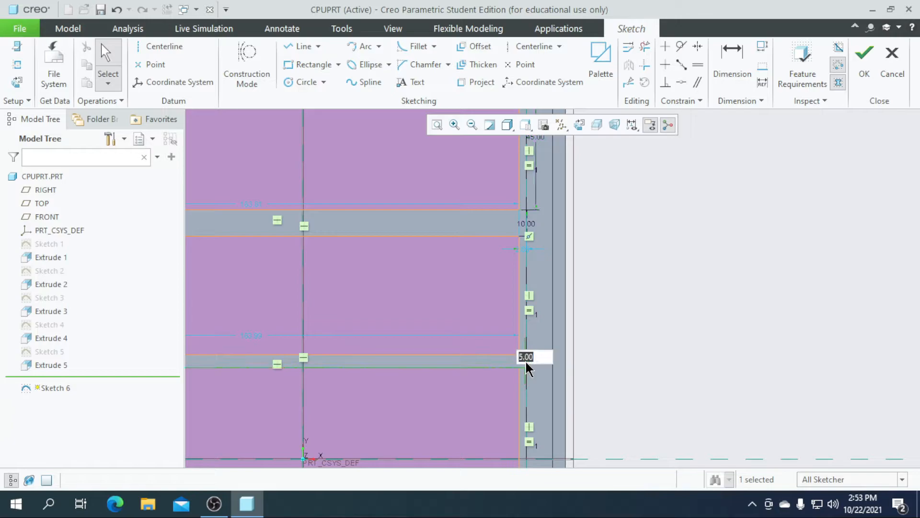
{"action": "type", "text": "2"}
{"action": "key", "text": "Return"}
{"action": "scroll", "coordinate": [423, 298], "scroll_direction": "up", "scroll_amount": 2}
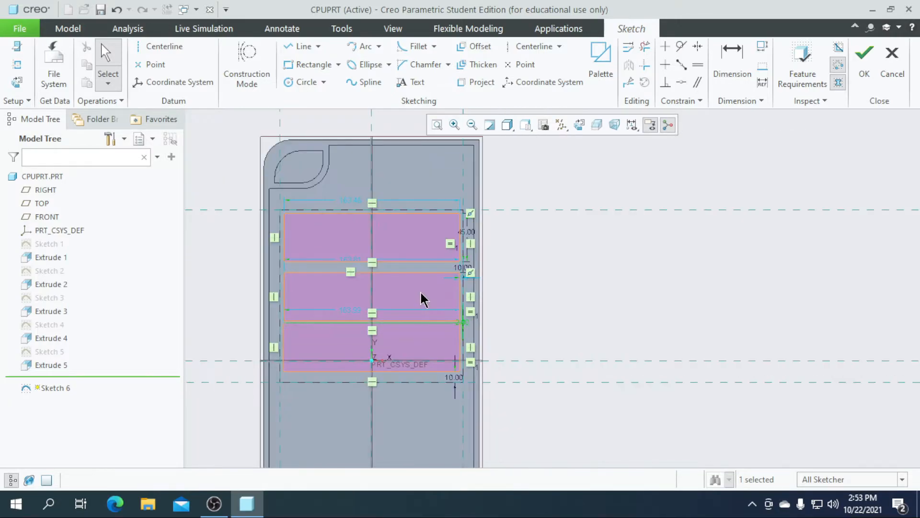
Change the gap between the top and middle rectangles to 8
{"action": "scroll", "coordinate": [467, 267], "scroll_direction": "down", "scroll_amount": 4}
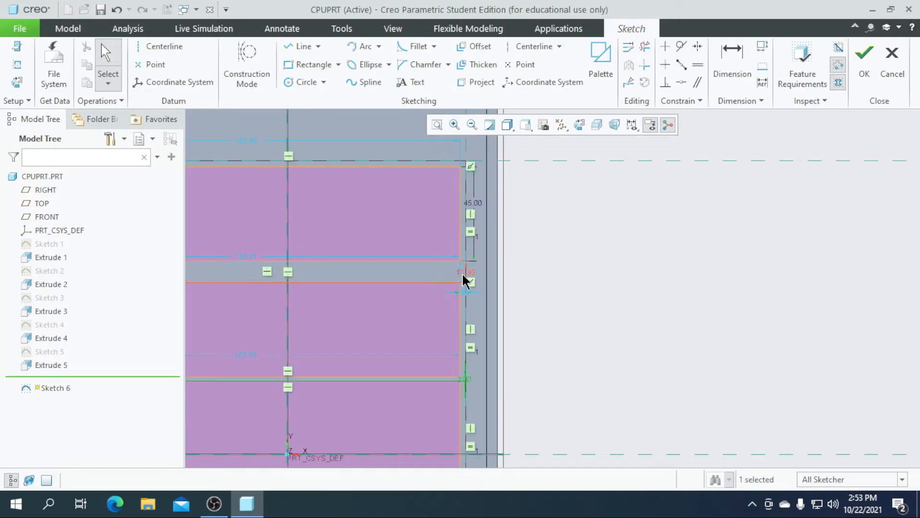
{"action": "double_click", "coordinate": [463, 277]}
{"action": "type", "text": "8"}
{"action": "key", "text": "Return"}
{"action": "scroll", "coordinate": [471, 282], "scroll_direction": "up", "scroll_amount": 2}
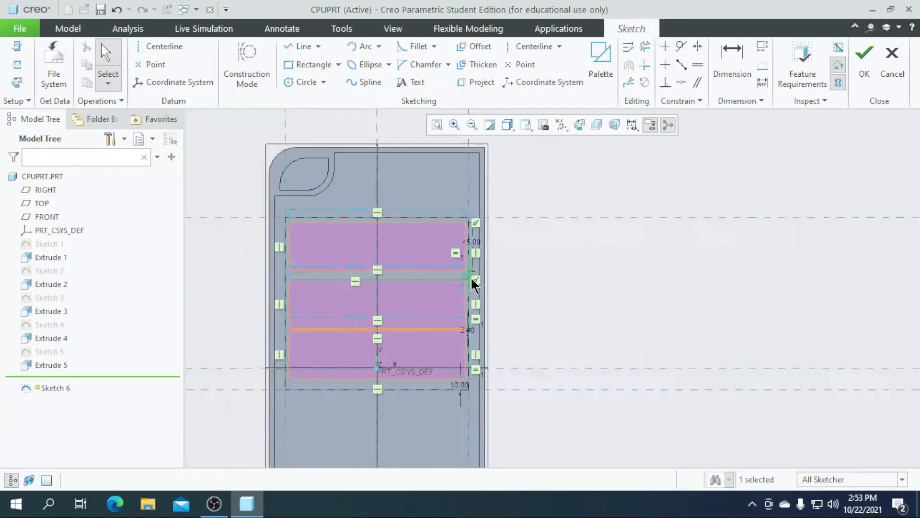
Change the distance from the bottom rectangle to the raised panel's lower edge to 6
{"action": "scroll", "coordinate": [459, 365], "scroll_direction": "down", "scroll_amount": 2}
{"action": "double_click", "coordinate": [475, 358]}
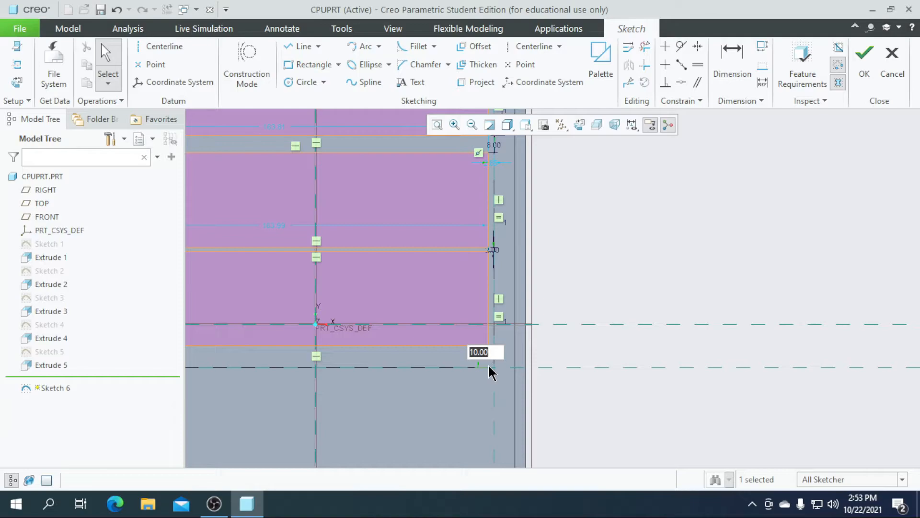
{"action": "type", "text": "6"}
{"action": "key", "text": "Return"}
{"action": "scroll", "coordinate": [490, 372], "scroll_direction": "up", "scroll_amount": 3}
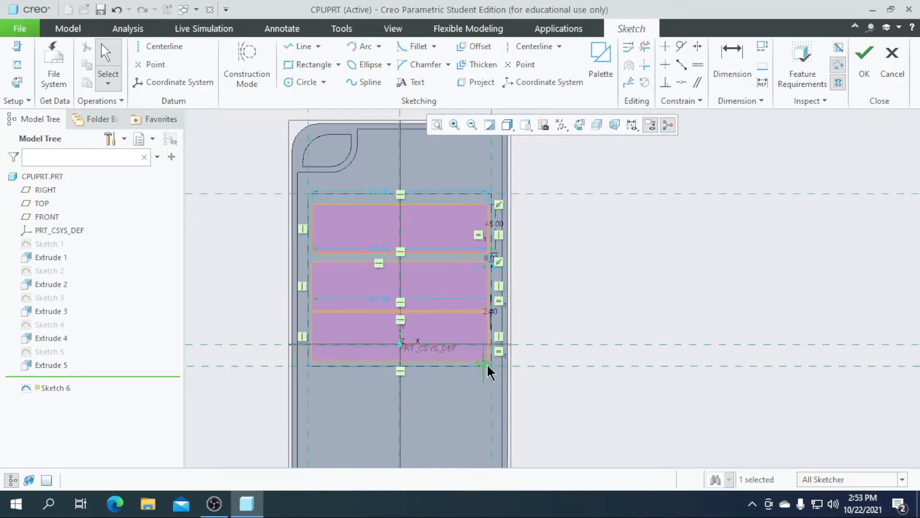
{"action": "scroll", "coordinate": [456, 238], "scroll_direction": "down", "scroll_amount": 1}
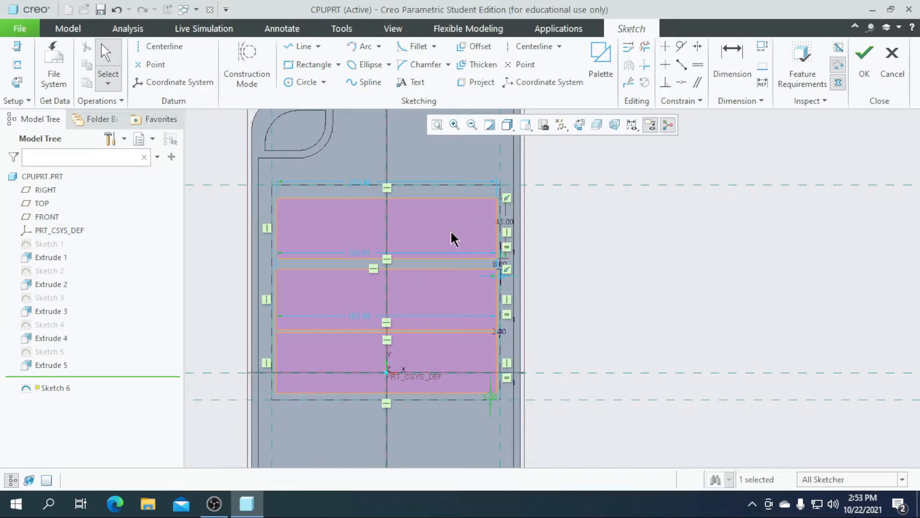
{"action": "scroll", "coordinate": [390, 251], "scroll_direction": "up", "scroll_amount": 2}
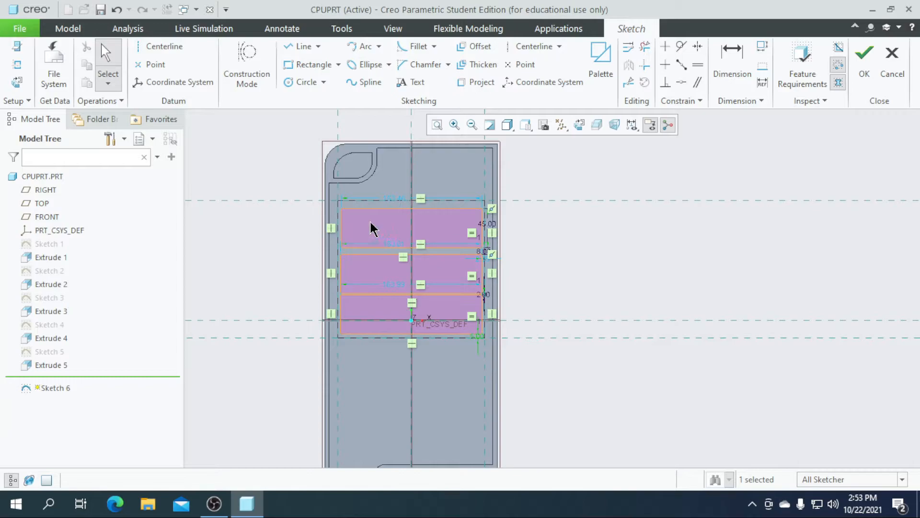
{"action": "scroll", "coordinate": [440, 248], "scroll_direction": "down", "scroll_amount": 1}
Finish the sketch and extrude the three rectangles as a solid with a depth of 0.5
{"action": "left_click", "coordinate": [864, 60]}
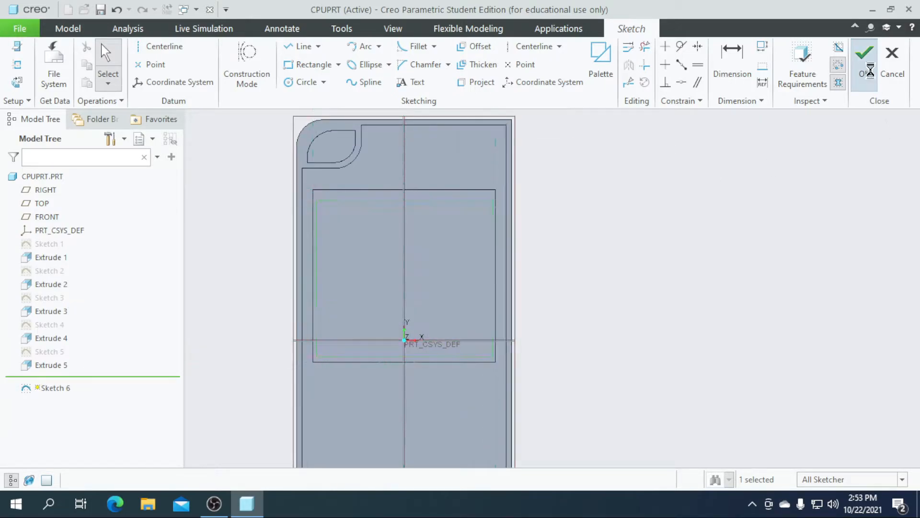
{"action": "left_click", "coordinate": [365, 72]}
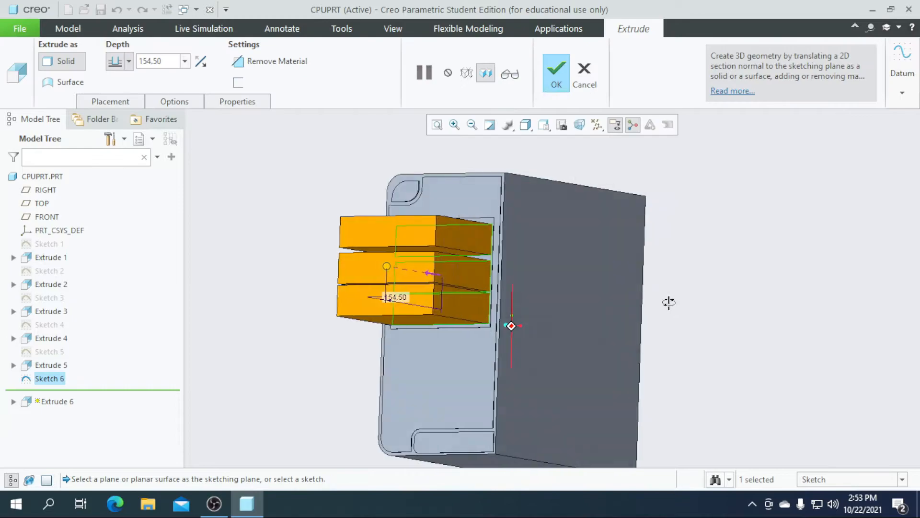
{"action": "left_click", "coordinate": [171, 61]}
{"action": "type", "text": "0.5"}
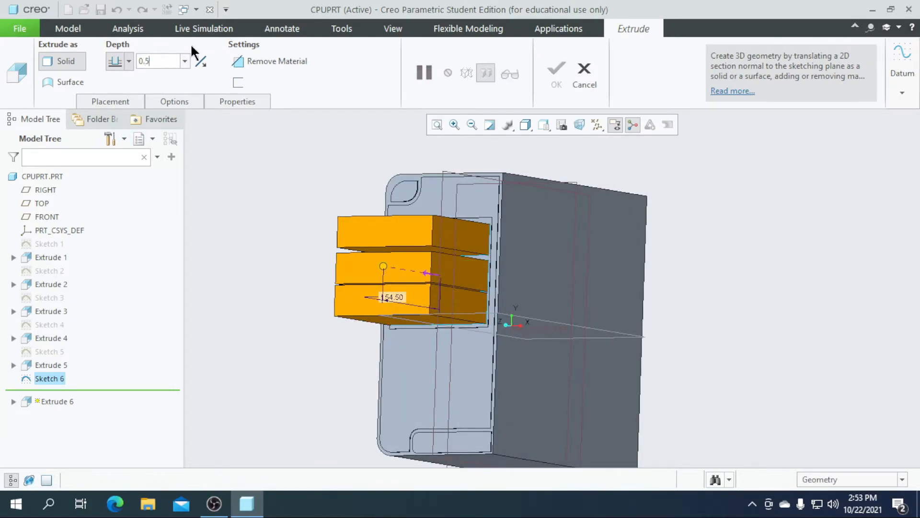
{"action": "key", "text": "Return"}
{"action": "left_click", "coordinate": [551, 77]}
Start a sketch on the front face of the topmost raised drive bay
{"action": "middle_click_drag", "start_coordinate": [755, 283], "coordinate": [477, 274]}
{"action": "scroll", "coordinate": [477, 271], "scroll_direction": "down", "scroll_amount": 3}
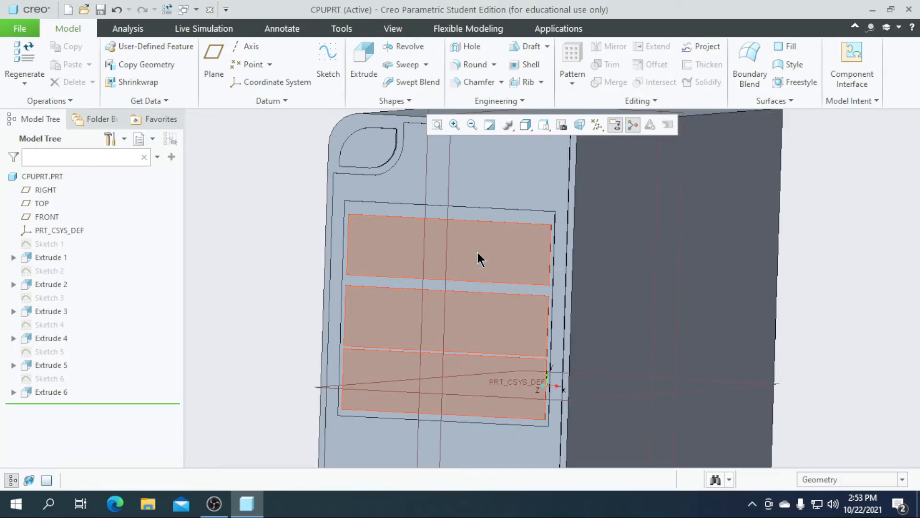
{"action": "left_click", "coordinate": [478, 259]}
{"action": "left_click", "coordinate": [330, 77]}
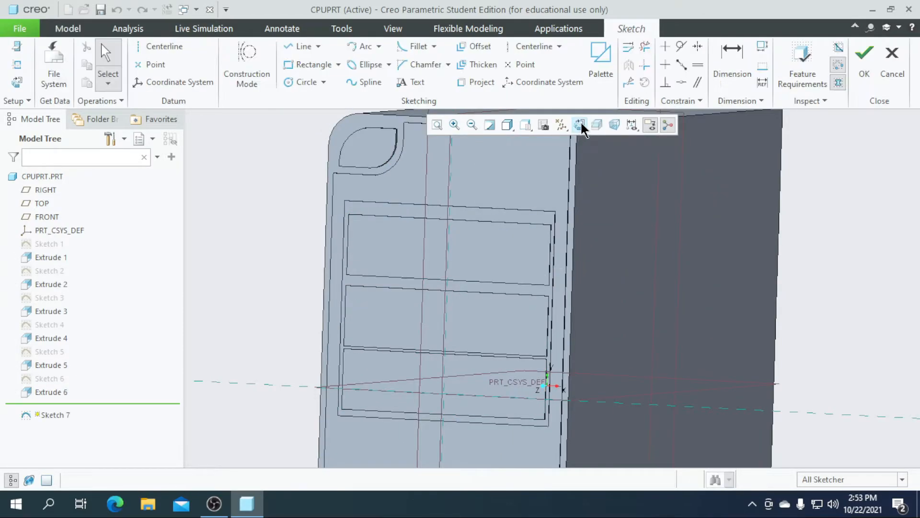
{"action": "scroll", "coordinate": [563, 194], "scroll_direction": "down", "scroll_amount": 5}
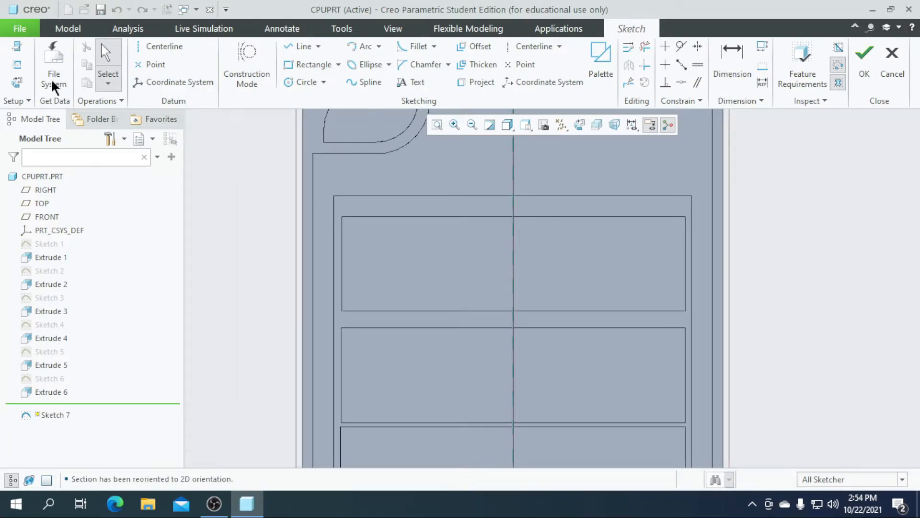
Add the top bay's left, bottom, right and top edges as references for the sketch
{"action": "left_click", "coordinate": [17, 65]}
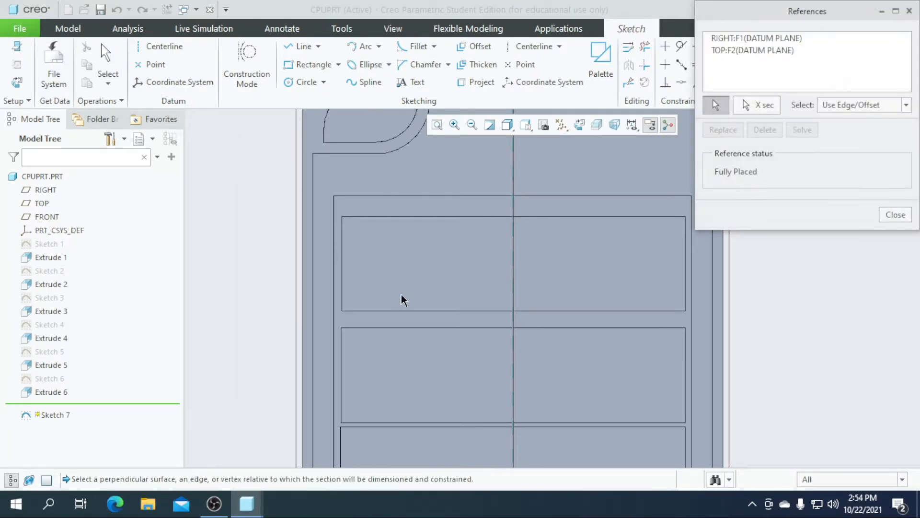
{"action": "left_click", "coordinate": [343, 263]}
{"action": "left_click", "coordinate": [456, 312]}
{"action": "left_click", "coordinate": [686, 275]}
{"action": "left_click", "coordinate": [547, 217]}
{"action": "left_click", "coordinate": [895, 215]}
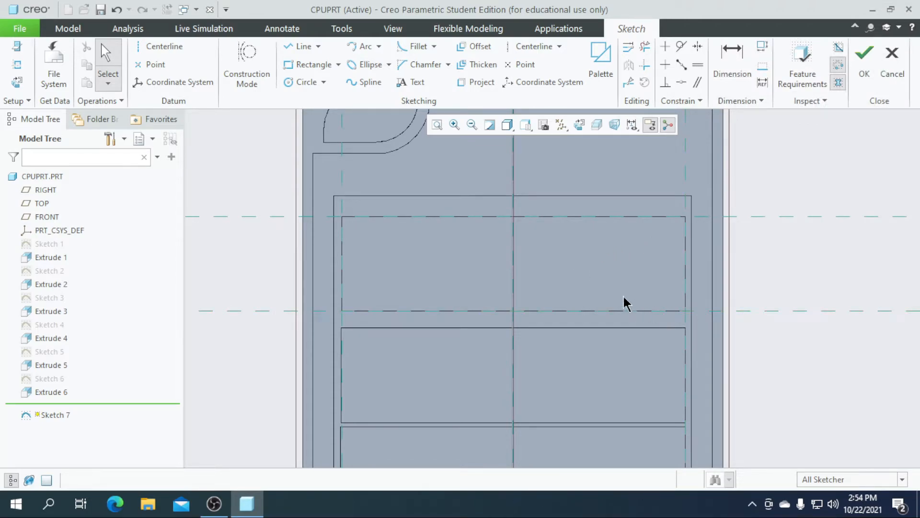
Draw a corner rectangle about 129 wide inside the top bay's outline, slightly above its middle
{"action": "scroll", "coordinate": [557, 262], "scroll_direction": "up", "scroll_amount": 1}
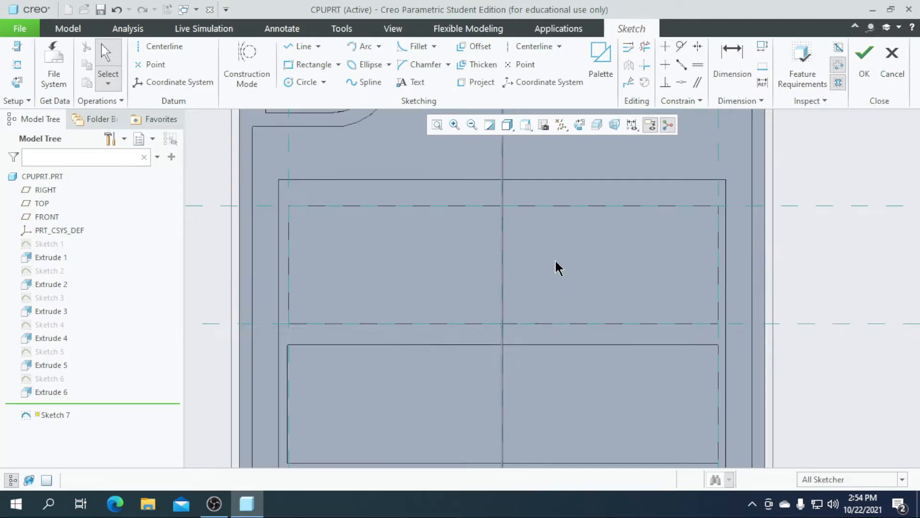
{"action": "left_click", "coordinate": [300, 72]}
{"action": "left_click", "coordinate": [339, 64]}
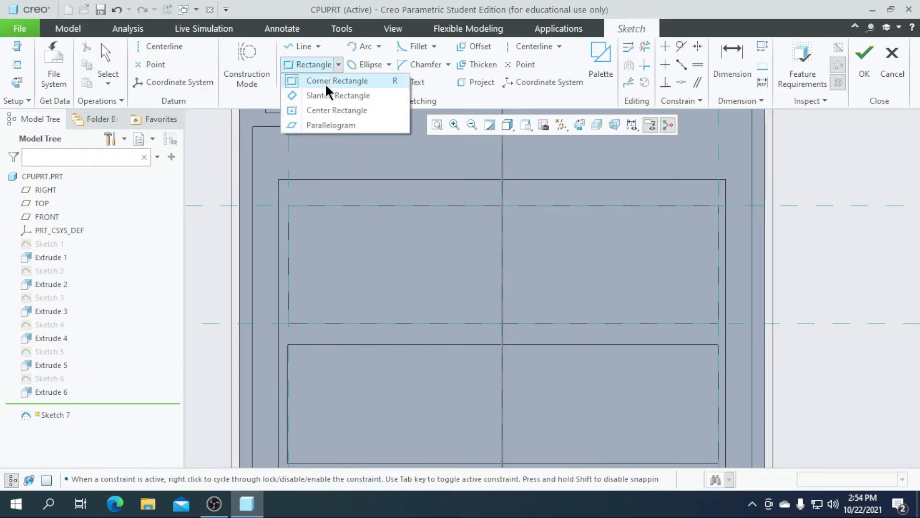
{"action": "left_click", "coordinate": [325, 94]}
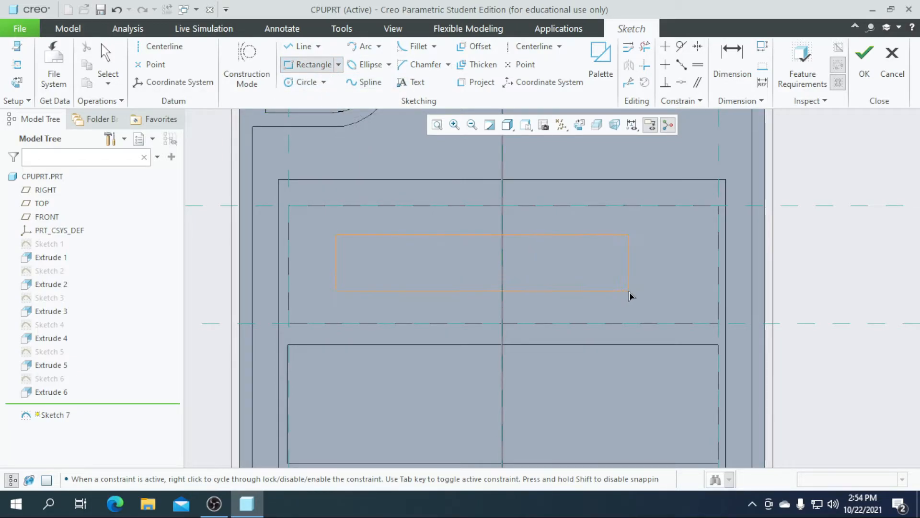
{"action": "left_click", "coordinate": [677, 277]}
{"action": "scroll", "coordinate": [532, 249], "scroll_direction": "up", "scroll_amount": 1}
{"action": "middle_click", "coordinate": [293, 229]}
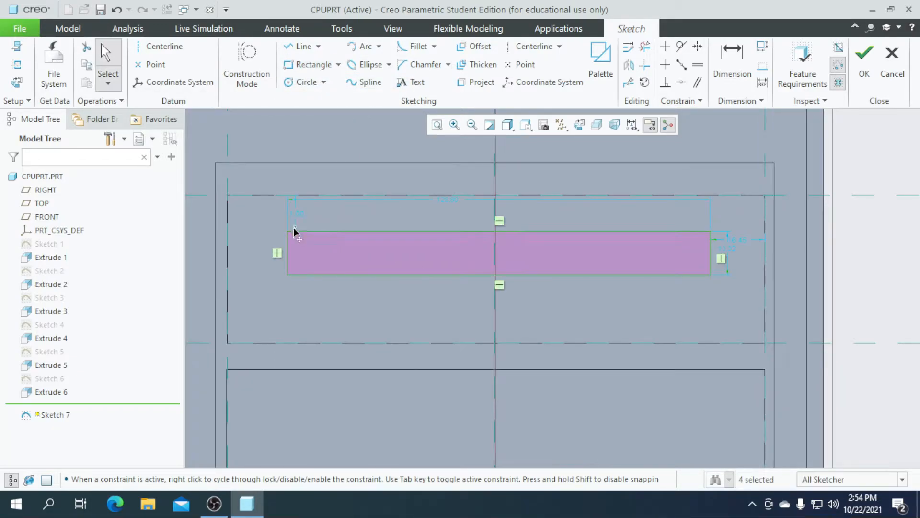
Set the rectangle's width to 135 and its height to 15
{"action": "double_click", "coordinate": [451, 203]}
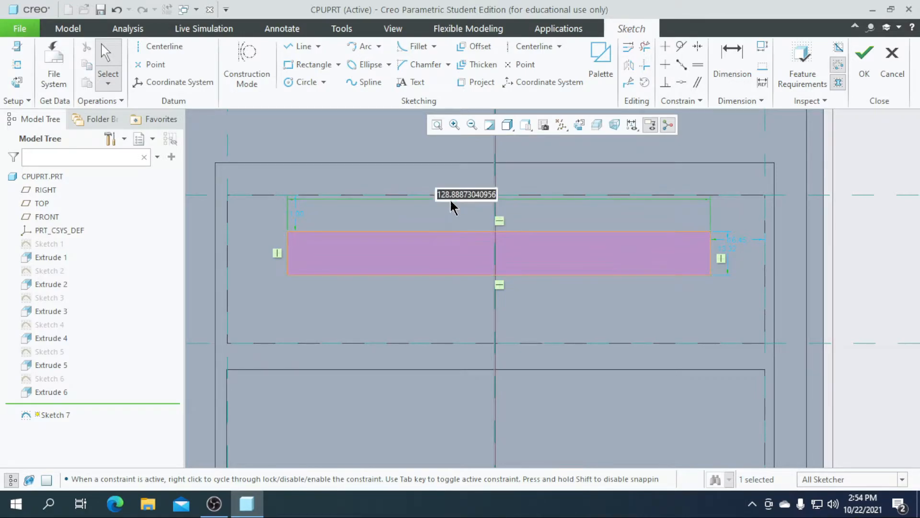
{"action": "type", "text": "13"}
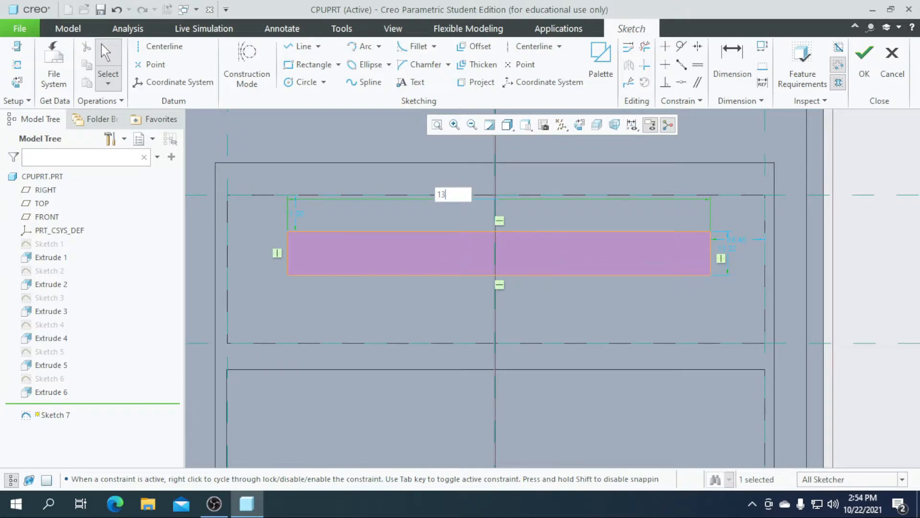
{"action": "type", "text": "5"}
{"action": "key", "text": "Return"}
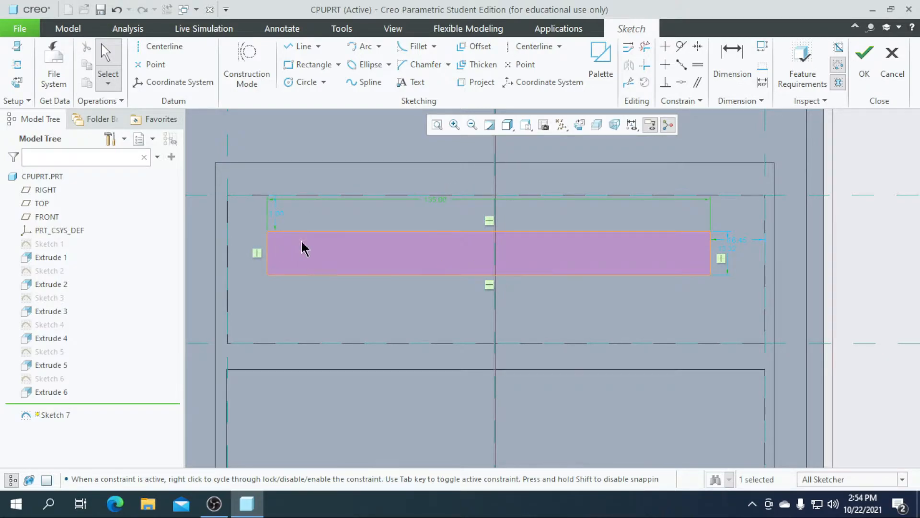
{"action": "double_click", "coordinate": [735, 256]}
{"action": "type", "text": "15"}
{"action": "key", "text": "Return"}
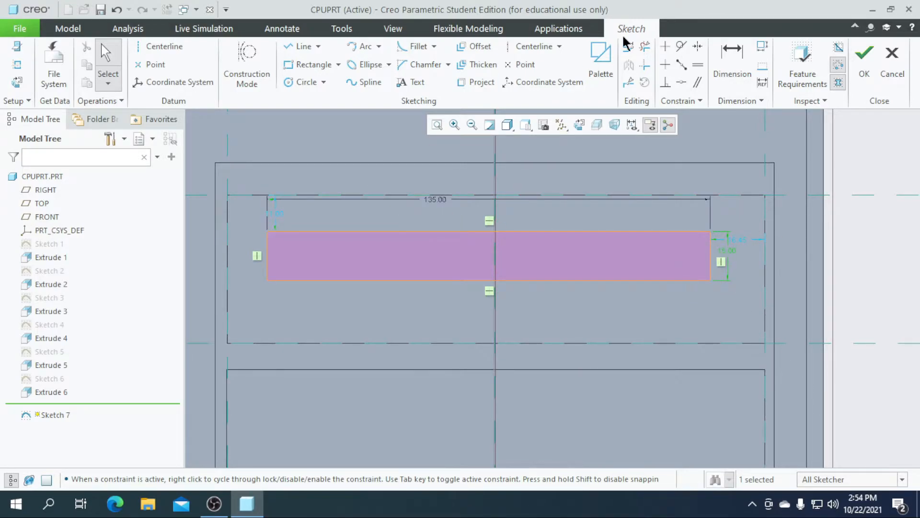
Dimension the rectangle's left edge from the vertical centre reference at 135/2, centring it in the top bay
{"action": "left_click", "coordinate": [724, 76]}
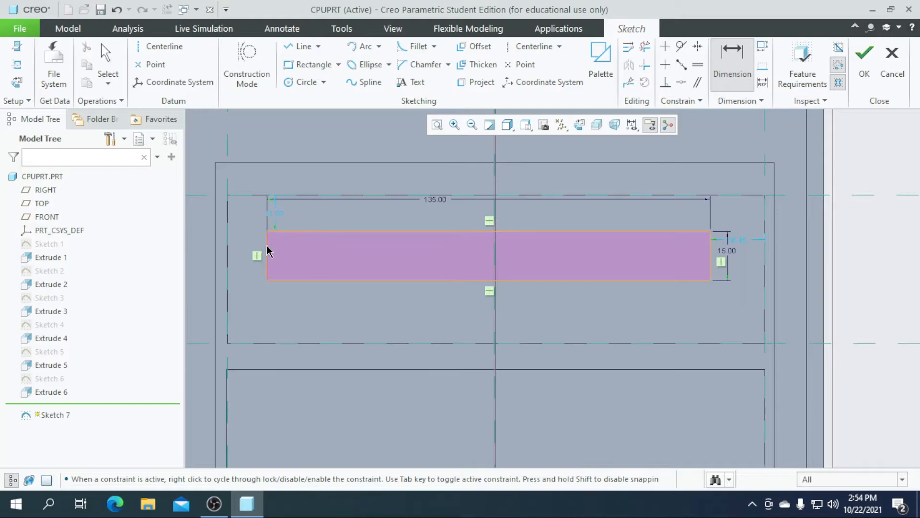
{"action": "left_click", "coordinate": [495, 212]}
{"action": "middle_click", "coordinate": [378, 262]}
{"action": "type", "text": "135/2"}
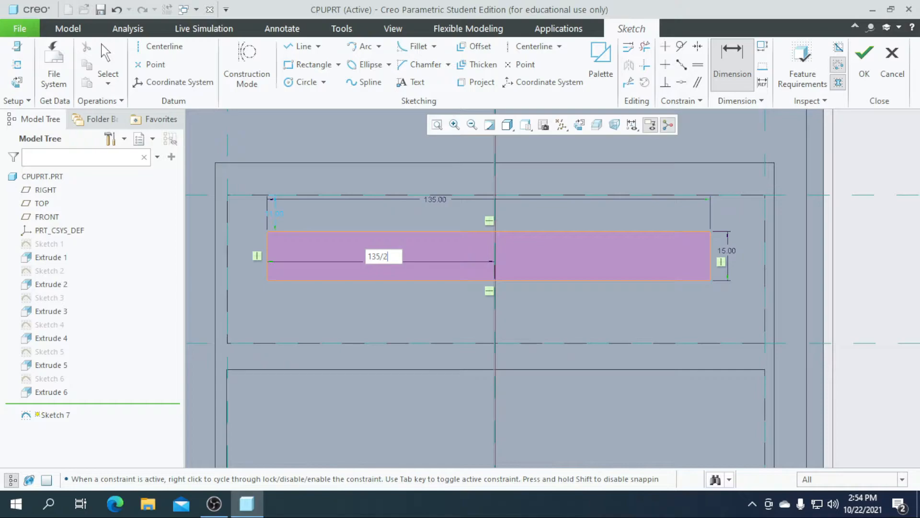
{"action": "key", "text": "Return"}
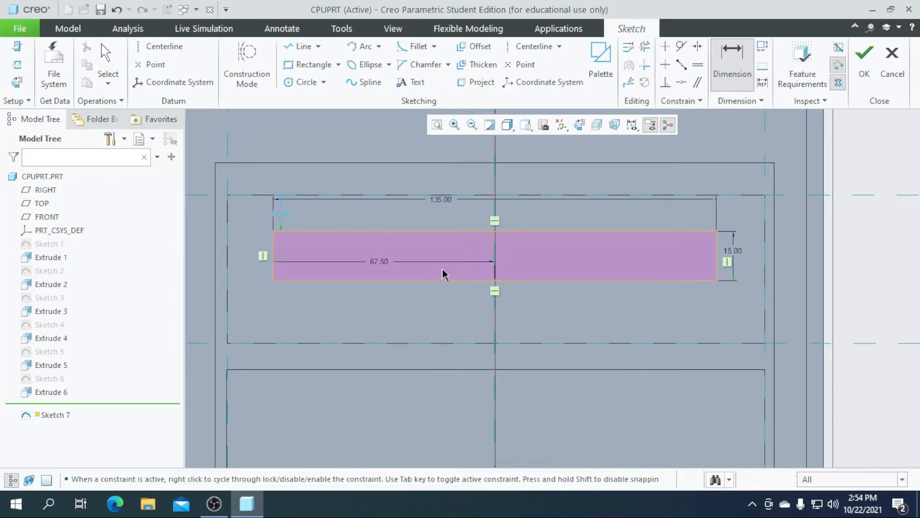
Set the distance between the bay's top edge and the rectangle's upper edge to 7
{"action": "scroll", "coordinate": [474, 254], "scroll_direction": "up", "scroll_amount": 2}
{"action": "scroll", "coordinate": [580, 278], "scroll_direction": "down", "scroll_amount": 2}
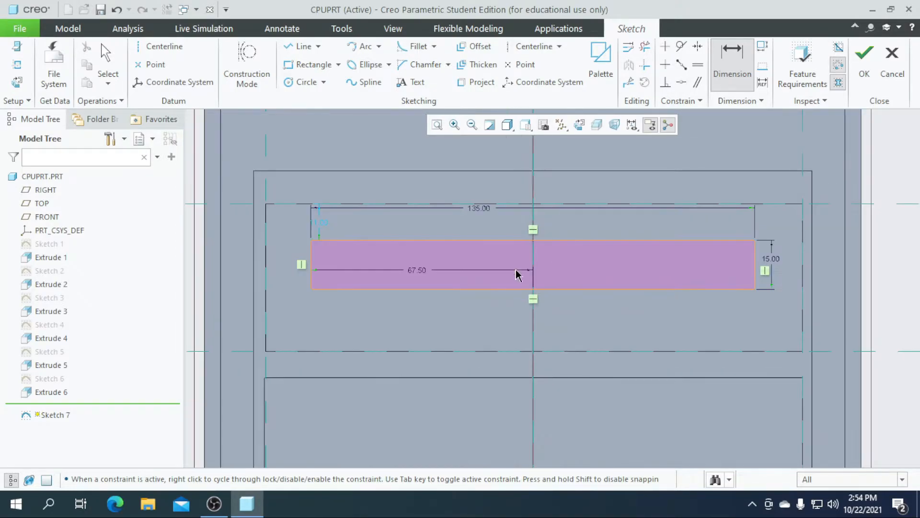
{"action": "double_click", "coordinate": [315, 221]}
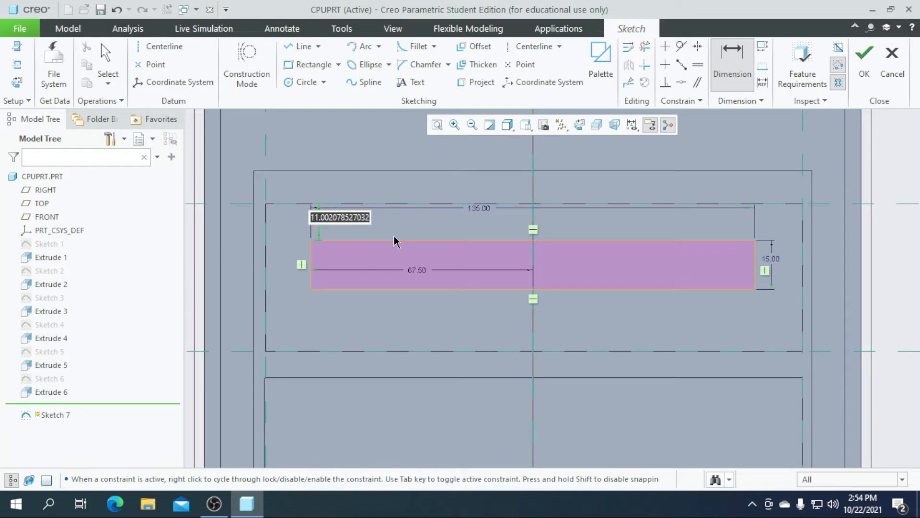
{"action": "type", "text": "7"}
{"action": "key", "text": "Return"}
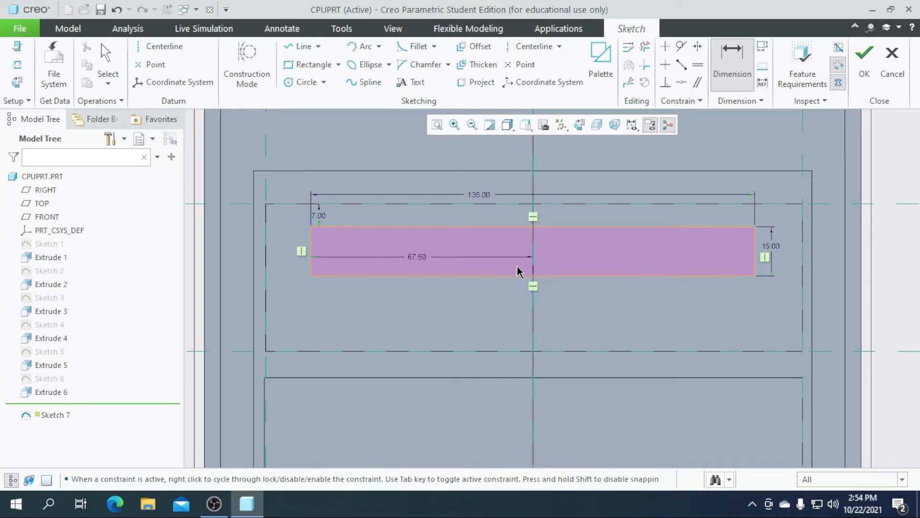
Draw a circle below the right end of the rectangle and set its diameter to 10
{"action": "scroll", "coordinate": [540, 247], "scroll_direction": "down", "scroll_amount": 1}
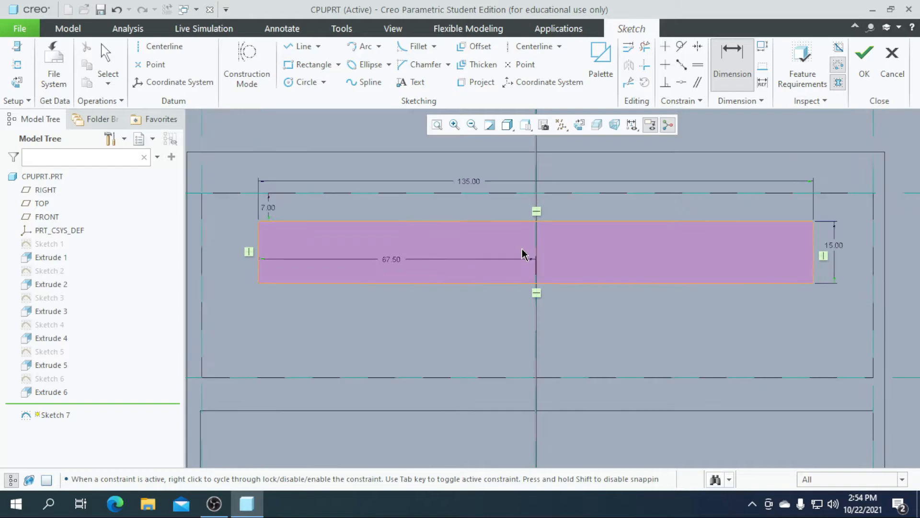
{"action": "scroll", "coordinate": [522, 254], "scroll_direction": "up", "scroll_amount": 3}
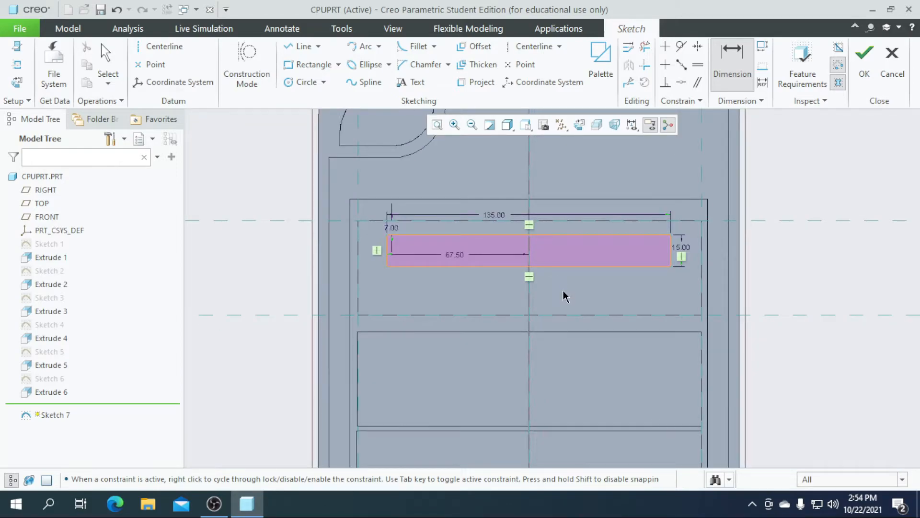
{"action": "left_click", "coordinate": [303, 81]}
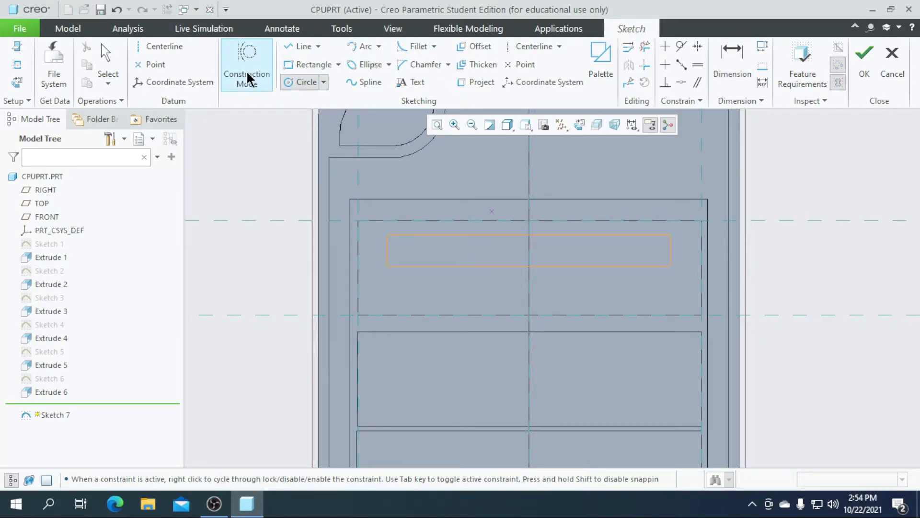
{"action": "scroll", "coordinate": [652, 286], "scroll_direction": "down", "scroll_amount": 2}
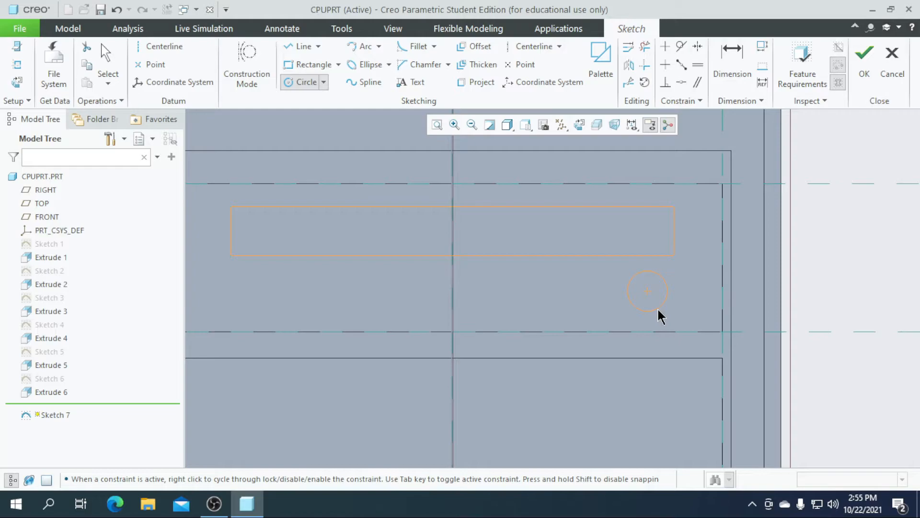
{"action": "scroll", "coordinate": [660, 280], "scroll_direction": "down", "scroll_amount": 1}
{"action": "left_click", "coordinate": [661, 289]}
{"action": "scroll", "coordinate": [655, 312], "scroll_direction": "down", "scroll_amount": 1}
{"action": "middle_click", "coordinate": [578, 278]}
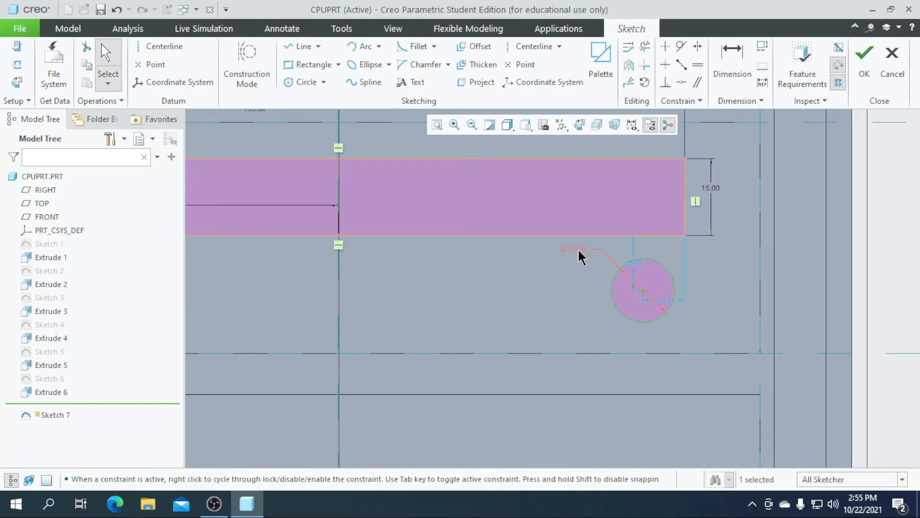
{"action": "double_click", "coordinate": [578, 249]}
{"action": "type", "text": "1"}
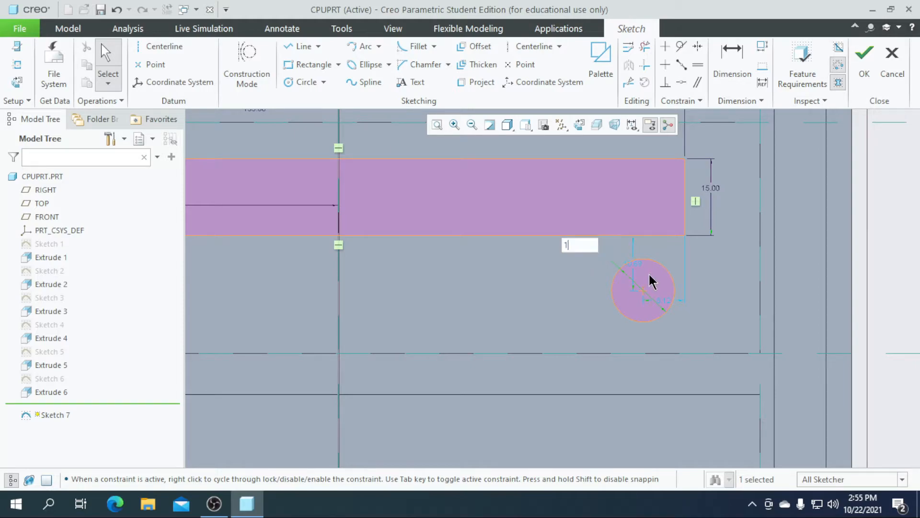
{"action": "type", "text": "0"}
{"action": "key", "text": "Return"}
Position the circle's centre 10 below the rectangle's lower edge and 10 in from its right edge
{"action": "scroll", "coordinate": [649, 281], "scroll_direction": "up", "scroll_amount": 5}
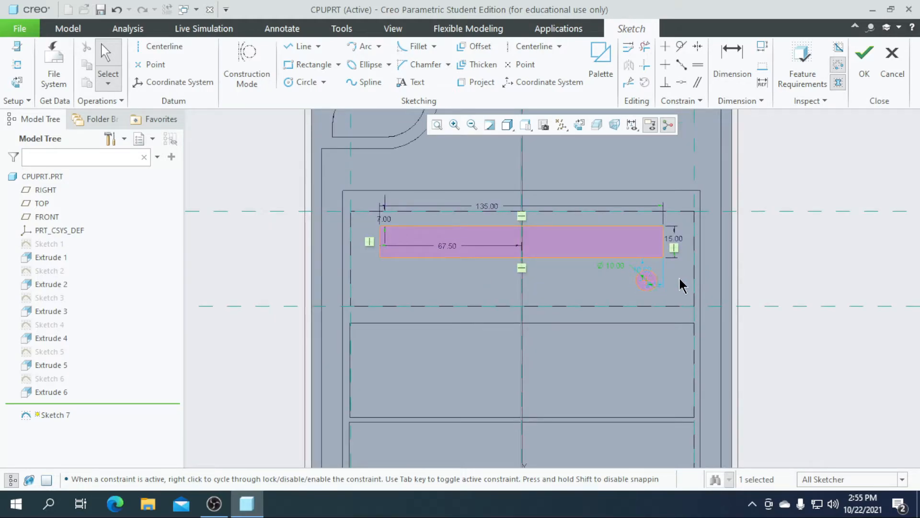
{"action": "scroll", "coordinate": [637, 325], "scroll_direction": "up", "scroll_amount": 4}
{"action": "middle_click_drag", "start_coordinate": [633, 318], "coordinate": [552, 328]}
{"action": "scroll", "coordinate": [559, 304], "scroll_direction": "down", "scroll_amount": 3}
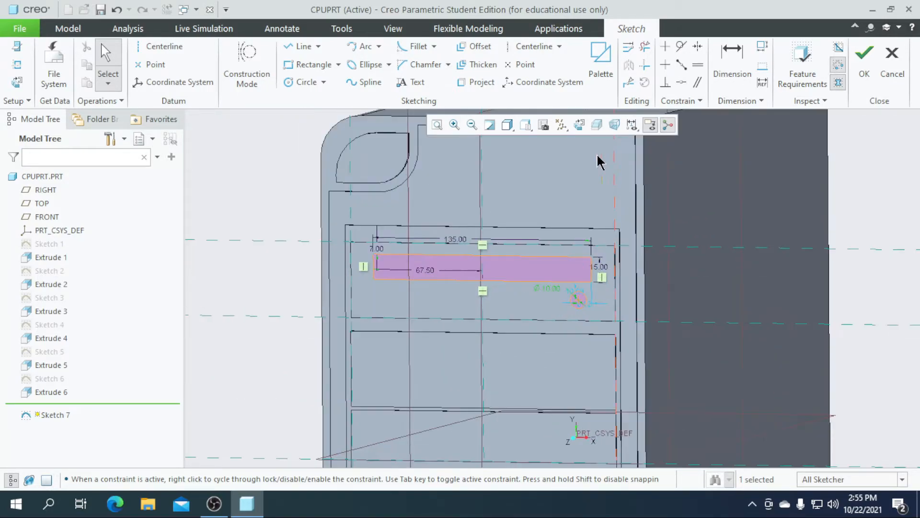
{"action": "left_click", "coordinate": [580, 125]}
{"action": "scroll", "coordinate": [582, 303], "scroll_direction": "down", "scroll_amount": 4}
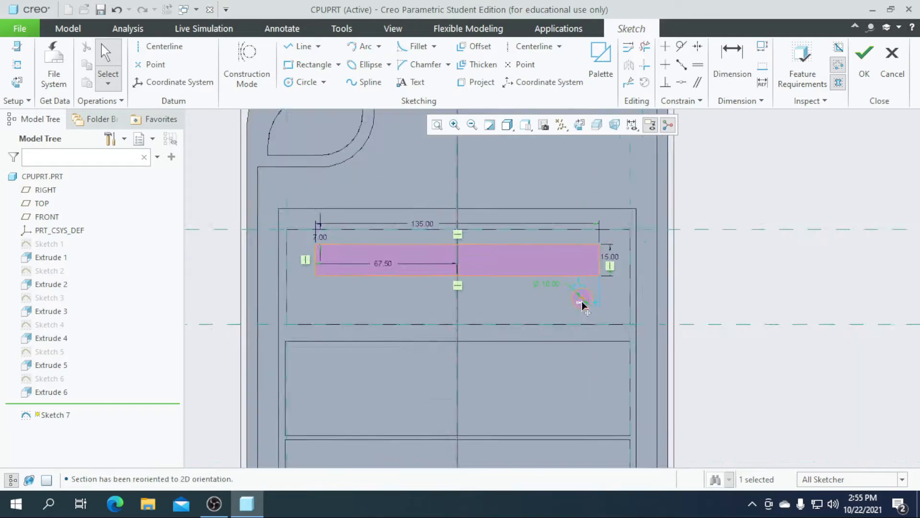
{"action": "double_click", "coordinate": [578, 272]}
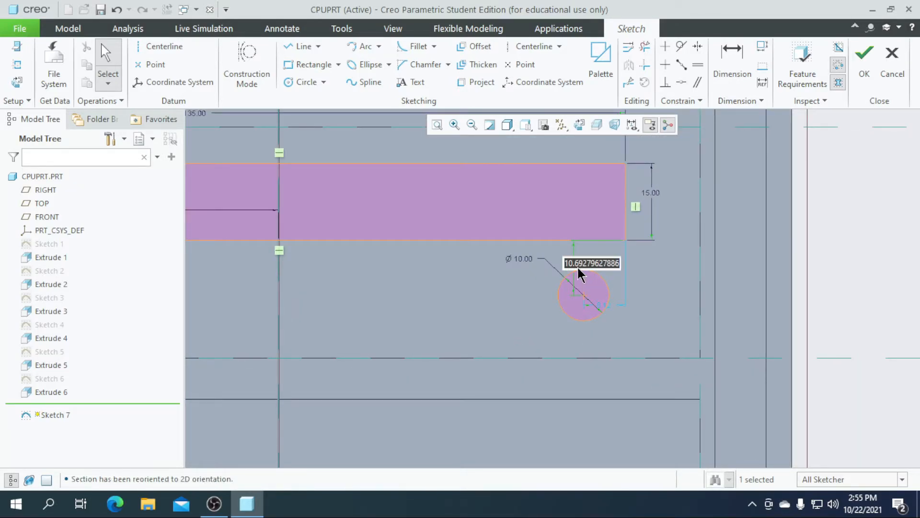
{"action": "type", "text": "10"}
{"action": "key", "text": "Return"}
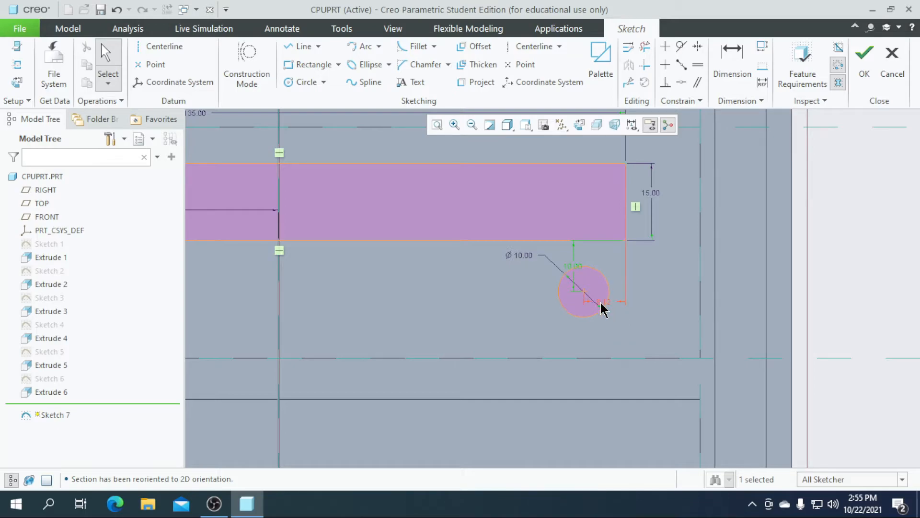
{"action": "double_click", "coordinate": [602, 304]}
{"action": "type", "text": "10"}
{"action": "key", "text": "Return"}
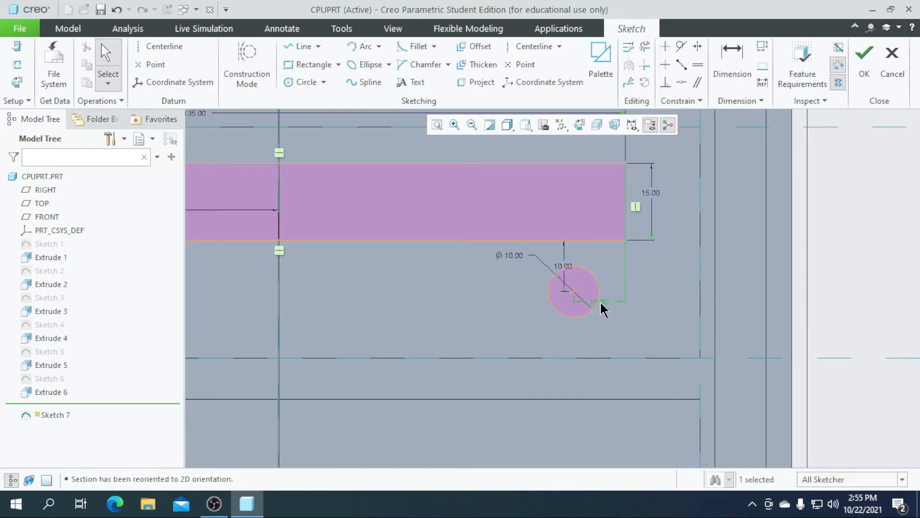
Set the circle centre's distance below the rectangle to 15 and finish the sketch
{"action": "double_click", "coordinate": [565, 261]}
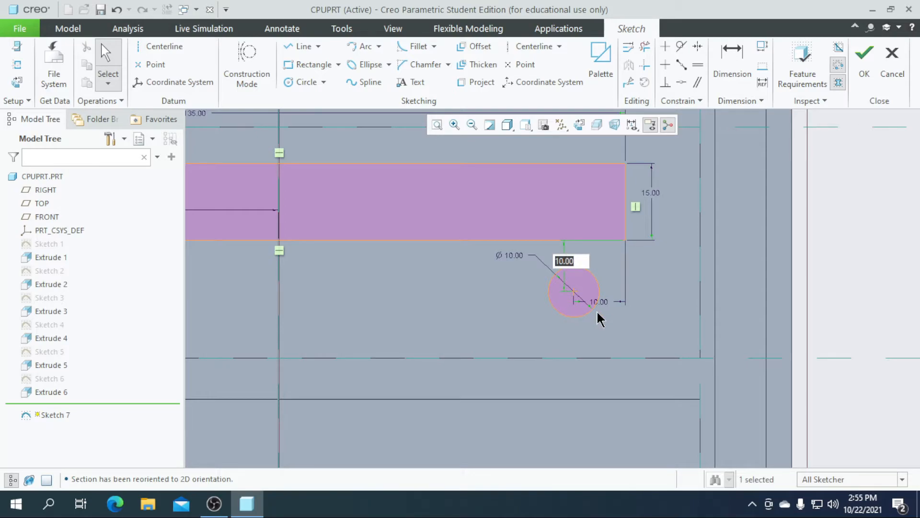
{"action": "type", "text": "15"}
{"action": "key", "text": "Return"}
{"action": "scroll", "coordinate": [603, 304], "scroll_direction": "down", "scroll_amount": 2}
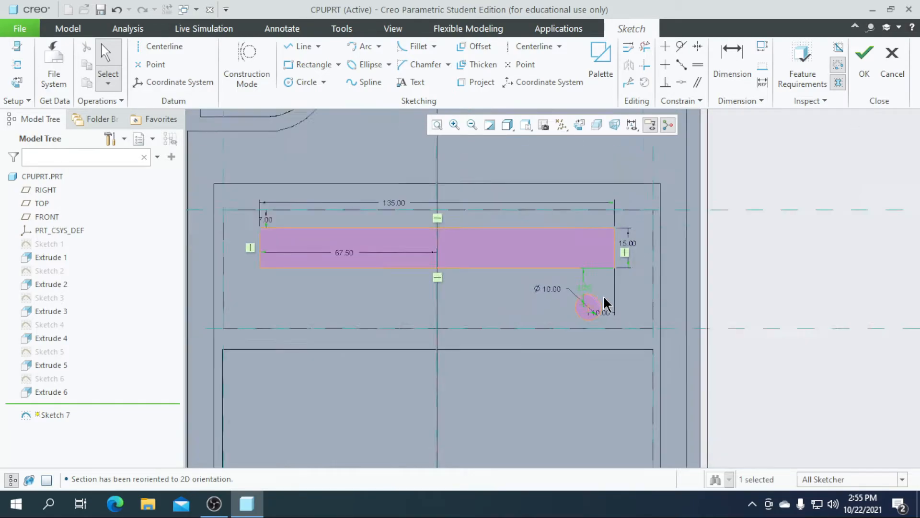
{"action": "scroll", "coordinate": [605, 302], "scroll_direction": "up", "scroll_amount": 3}
{"action": "middle_click_drag", "start_coordinate": [599, 320], "coordinate": [562, 309]}
{"action": "scroll", "coordinate": [560, 309], "scroll_direction": "down", "scroll_amount": 3}
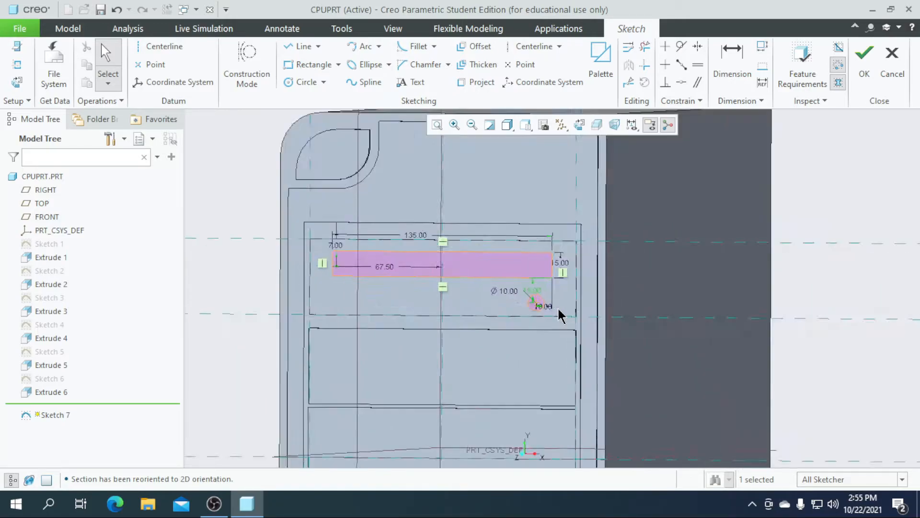
{"action": "left_click", "coordinate": [580, 125]}
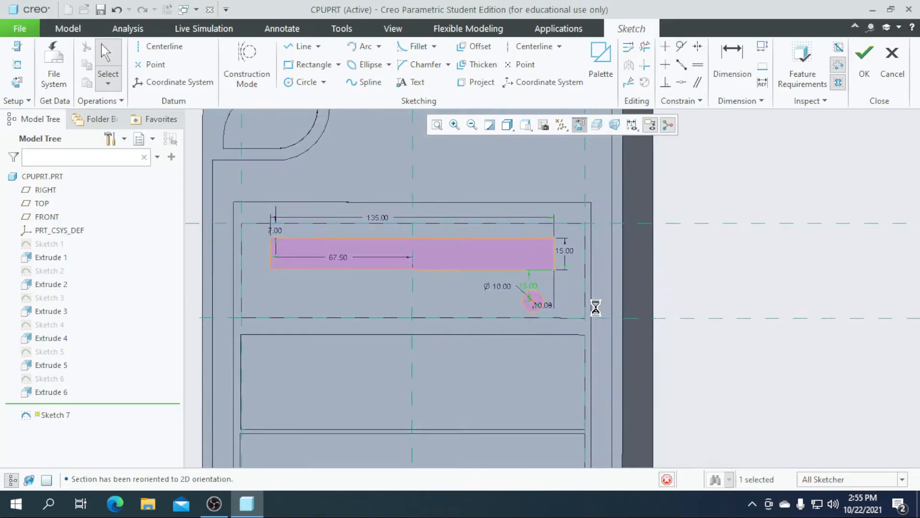
{"action": "scroll", "coordinate": [622, 303], "scroll_direction": "down", "scroll_amount": 1}
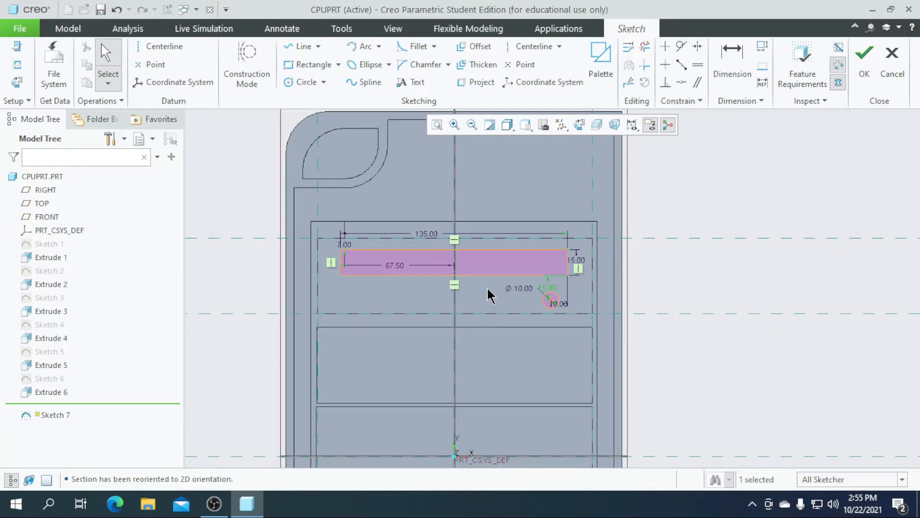
{"action": "left_click", "coordinate": [858, 82]}
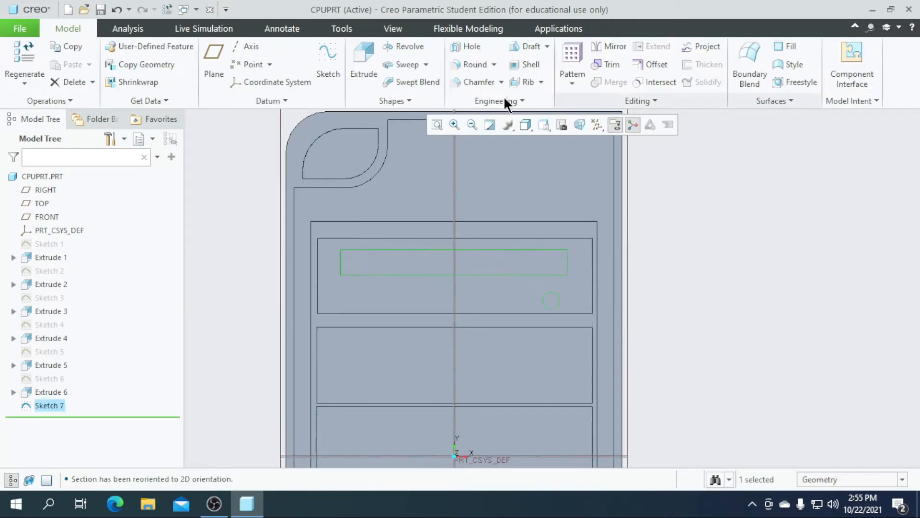
Extrude the sketched rectangle and circle as a solid with a depth of 3
{"action": "left_click", "coordinate": [365, 65]}
{"action": "middle_click_drag", "start_coordinate": [712, 323], "coordinate": [608, 349]}
{"action": "scroll", "coordinate": [591, 340], "scroll_direction": "up", "scroll_amount": 5}
{"action": "scroll", "coordinate": [578, 343], "scroll_direction": "down", "scroll_amount": 5}
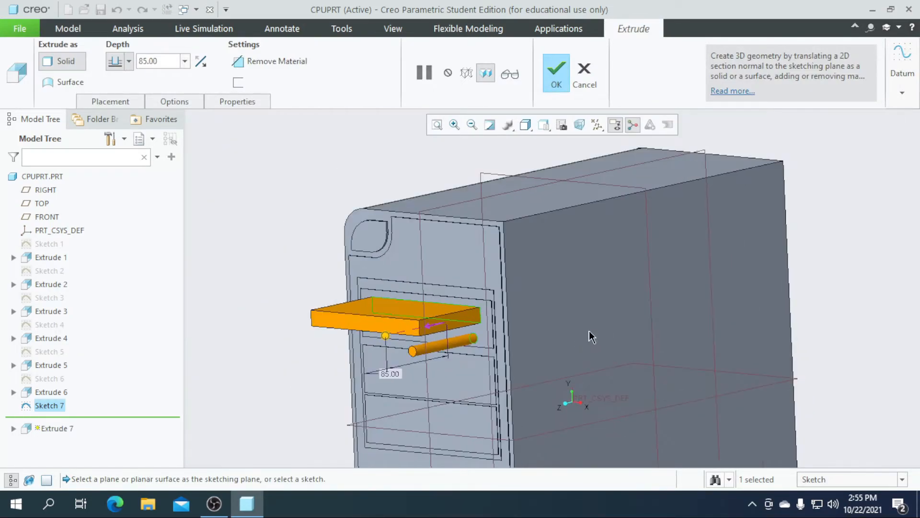
{"action": "middle_click_drag", "start_coordinate": [532, 376], "coordinate": [594, 384]}
{"action": "scroll", "coordinate": [454, 315], "scroll_direction": "up", "scroll_amount": 5}
{"action": "double_click", "coordinate": [159, 63]}
{"action": "type", "text": "3"}
{"action": "key", "text": "Return"}
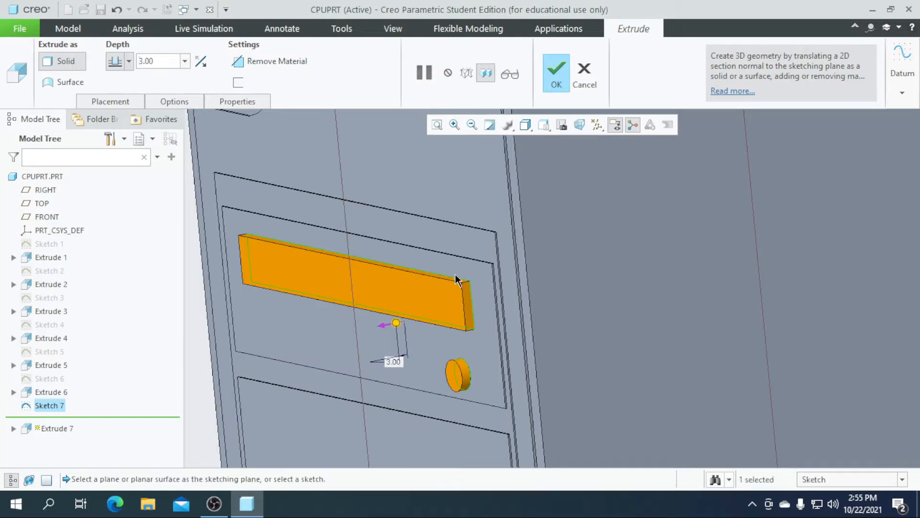
{"action": "scroll", "coordinate": [454, 279], "scroll_direction": "down", "scroll_amount": 4}
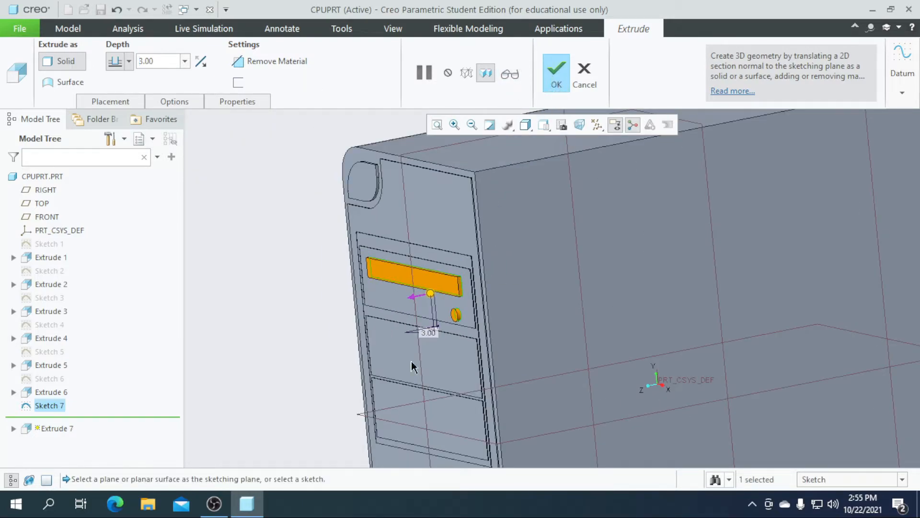
{"action": "scroll", "coordinate": [458, 331], "scroll_direction": "up", "scroll_amount": 4}
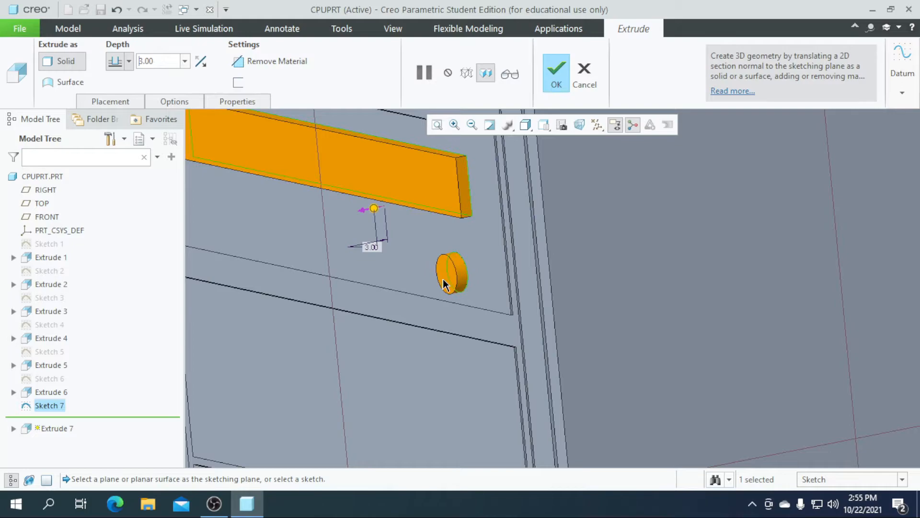
{"action": "left_click", "coordinate": [554, 85]}
Round the front edge of the circular button on the top drive bay with a radius of 2
{"action": "scroll", "coordinate": [509, 267], "scroll_direction": "down", "scroll_amount": 5}
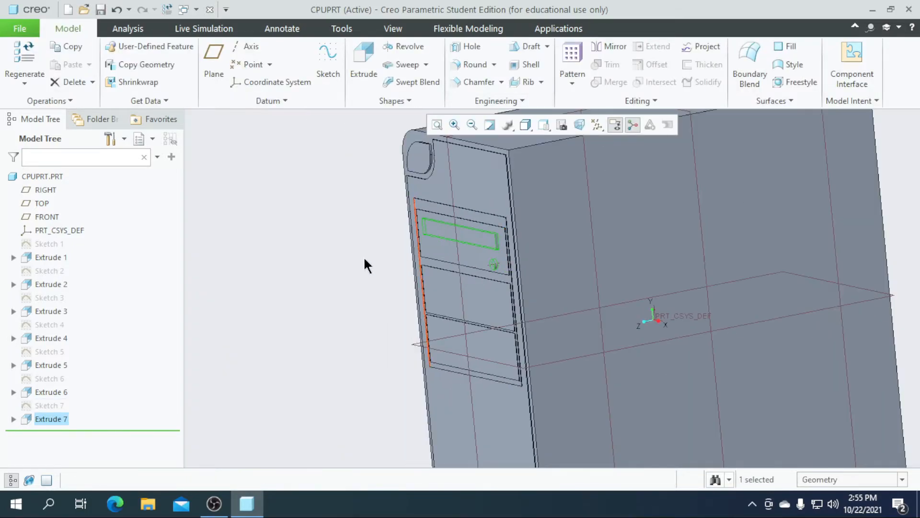
{"action": "left_click", "coordinate": [470, 65]}
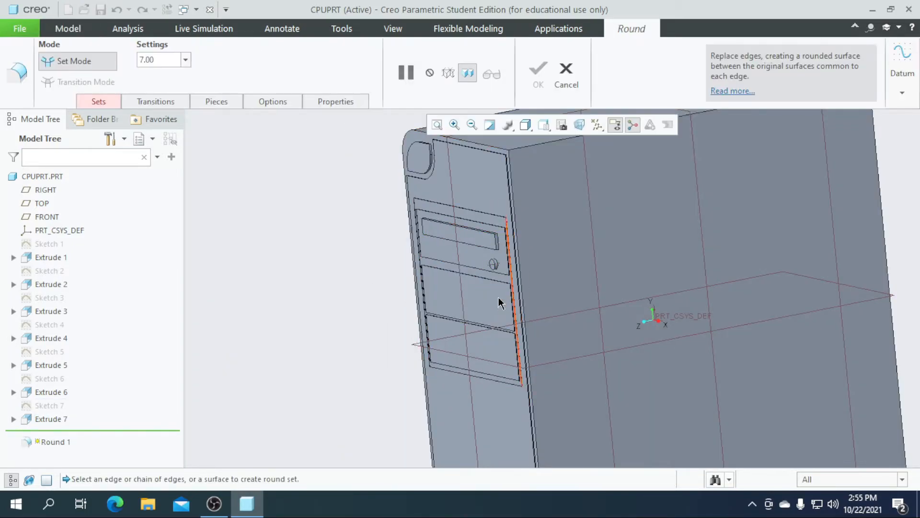
{"action": "scroll", "coordinate": [507, 302], "scroll_direction": "up", "scroll_amount": 6}
{"action": "left_click", "coordinate": [501, 242]}
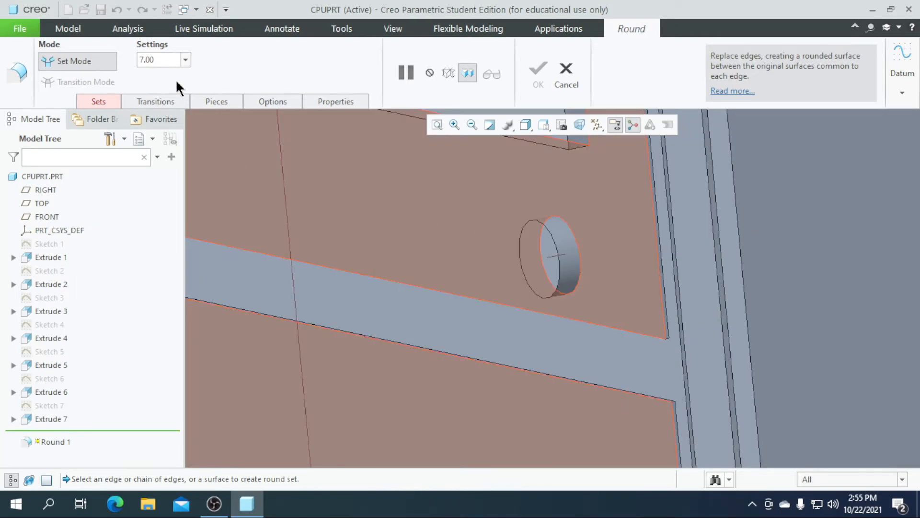
{"action": "type", "text": "2"}
{"action": "key", "text": "Return"}
{"action": "left_click", "coordinate": [558, 273]}
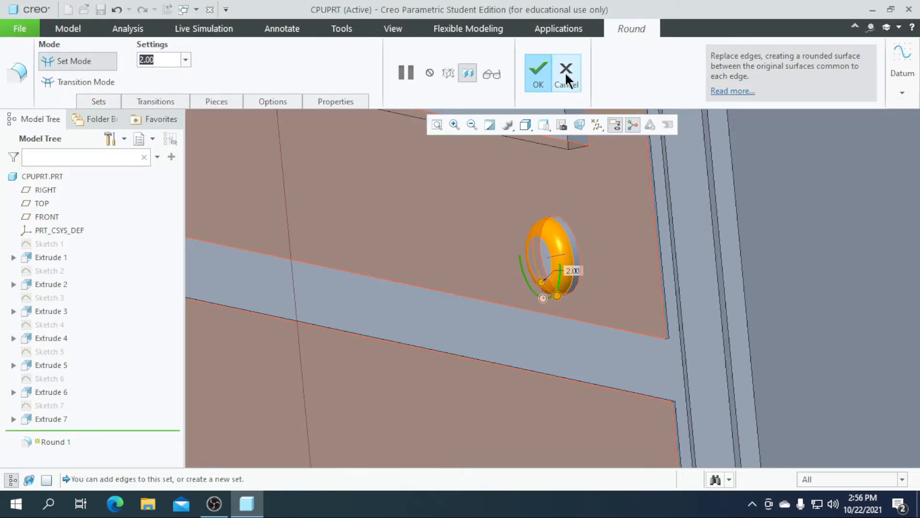
{"action": "left_click", "coordinate": [538, 72]}
{"action": "scroll", "coordinate": [446, 241], "scroll_direction": "down", "scroll_amount": 3}
{"action": "scroll", "coordinate": [446, 241], "scroll_direction": "down", "scroll_amount": 3}
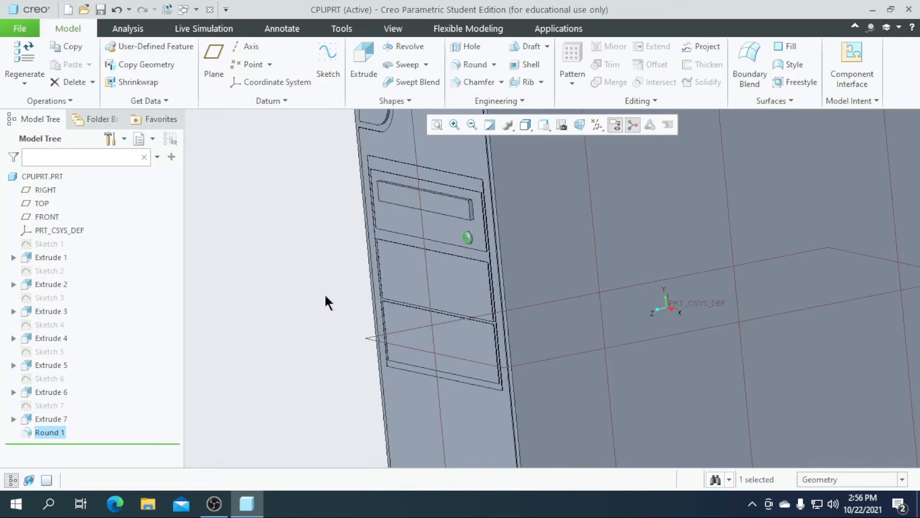
{"action": "left_click", "coordinate": [324, 293]}
Start a sketch on the recessed front panel face above the drive bays and orient it to the 2D sketch view
{"action": "middle_click_drag", "start_coordinate": [352, 322], "coordinate": [606, 339]}
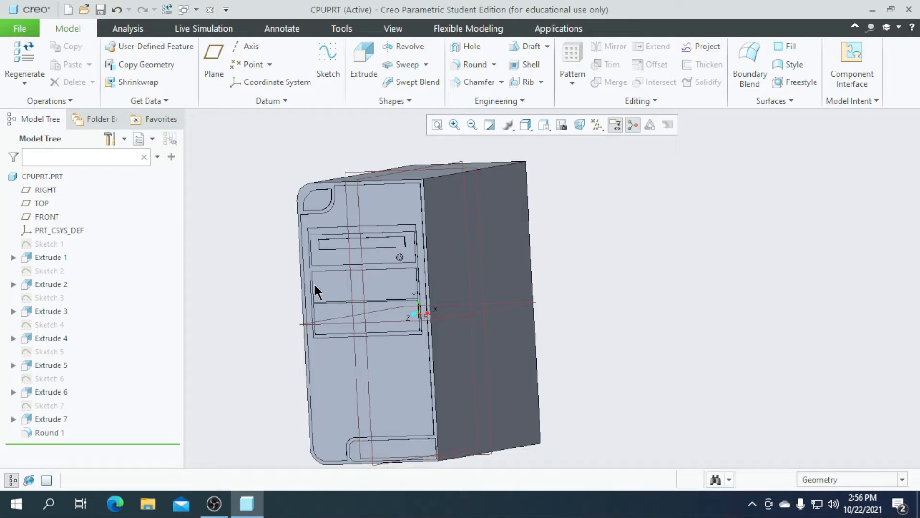
{"action": "scroll", "coordinate": [363, 272], "scroll_direction": "up", "scroll_amount": 3}
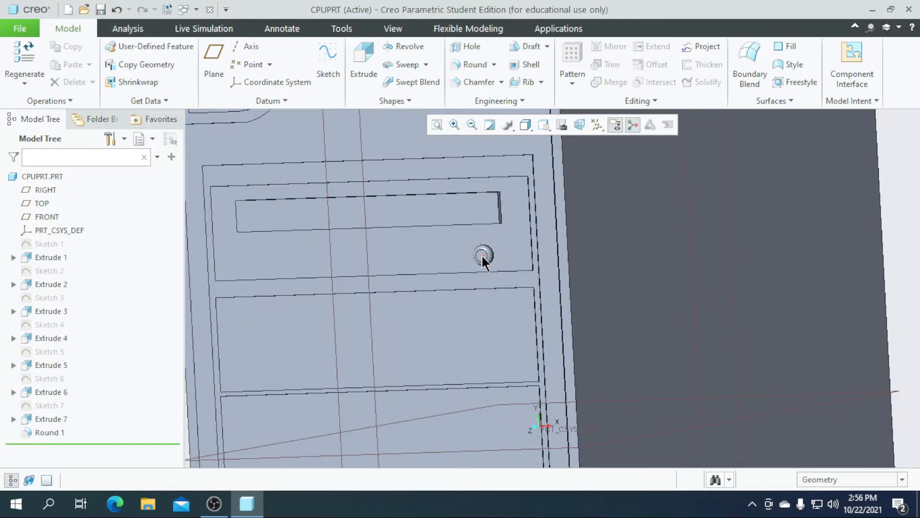
{"action": "scroll", "coordinate": [481, 254], "scroll_direction": "down", "scroll_amount": 5}
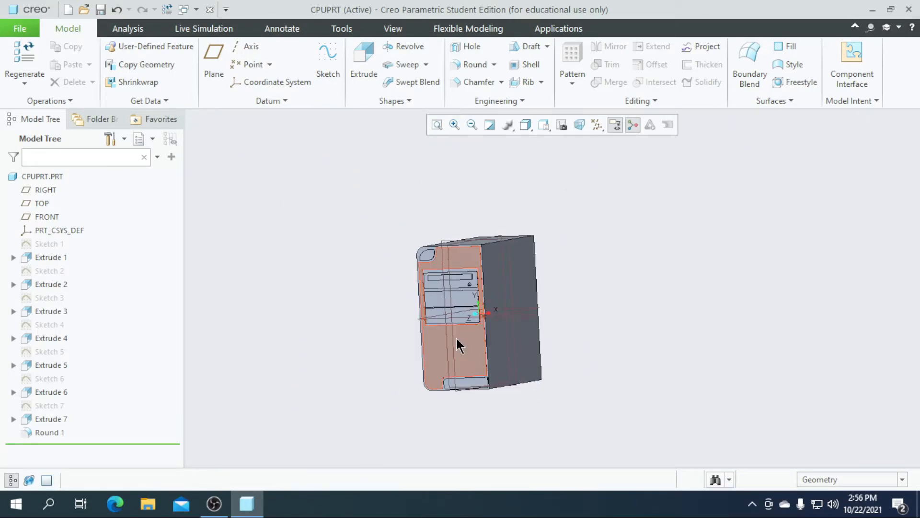
{"action": "scroll", "coordinate": [448, 251], "scroll_direction": "up", "scroll_amount": 5}
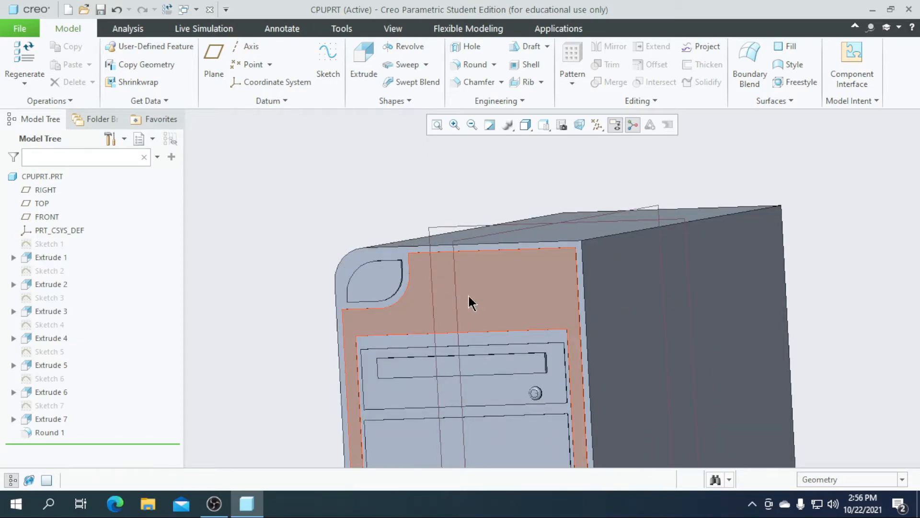
{"action": "scroll", "coordinate": [448, 297], "scroll_direction": "up", "scroll_amount": 3}
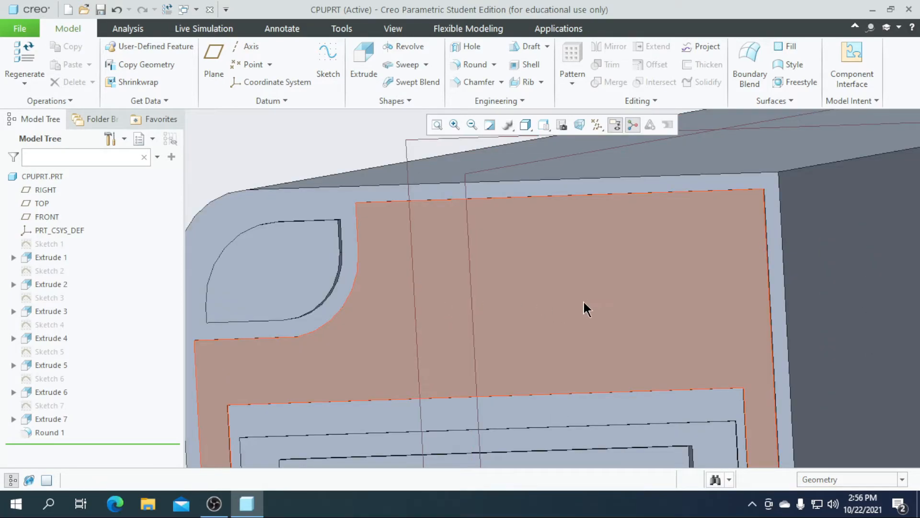
{"action": "scroll", "coordinate": [519, 305], "scroll_direction": "down", "scroll_amount": 3}
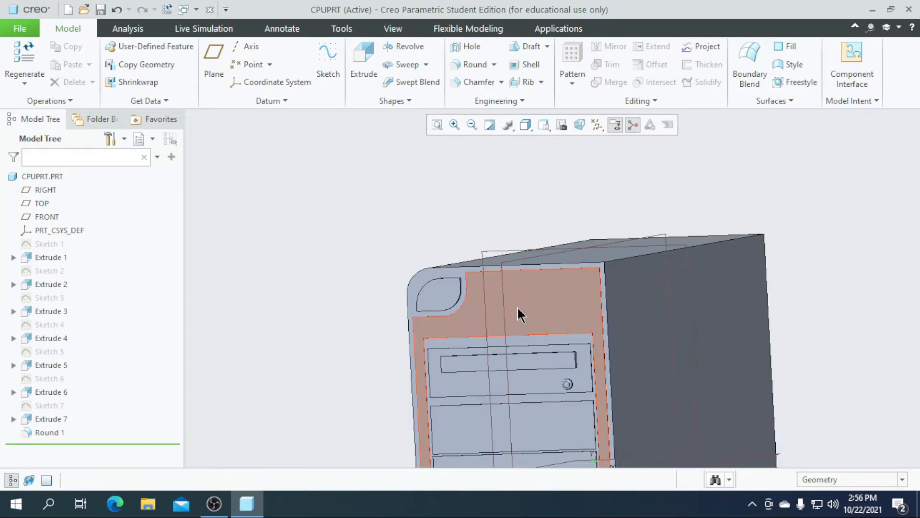
{"action": "left_click", "coordinate": [521, 315]}
{"action": "left_click", "coordinate": [323, 79]}
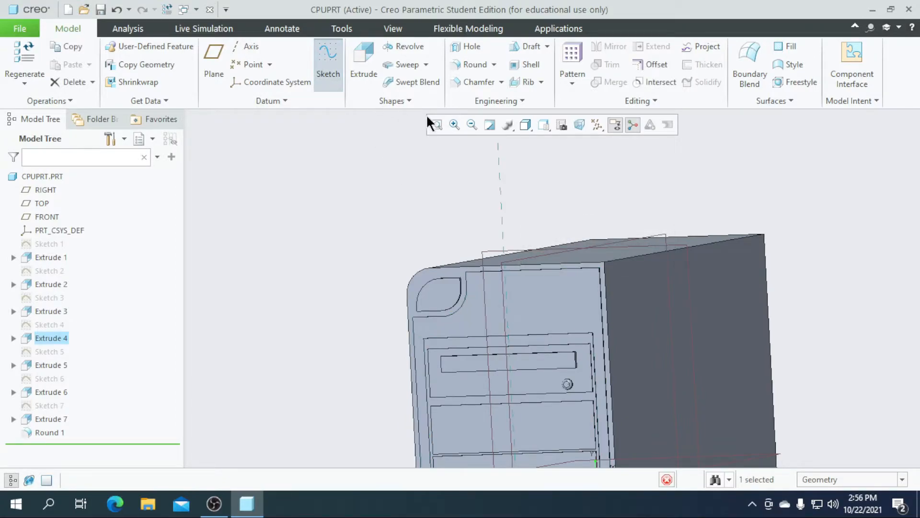
{"action": "left_click", "coordinate": [564, 130]}
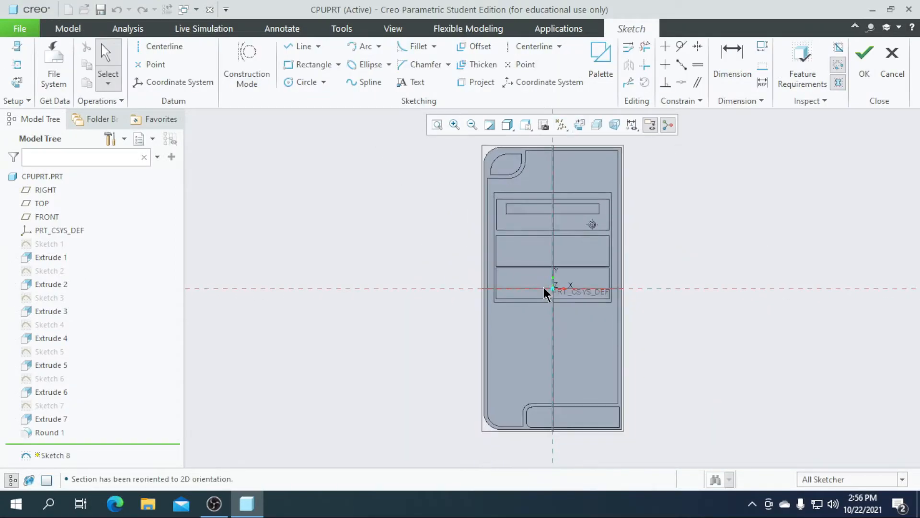
{"action": "scroll", "coordinate": [551, 259], "scroll_direction": "up", "scroll_amount": 5}
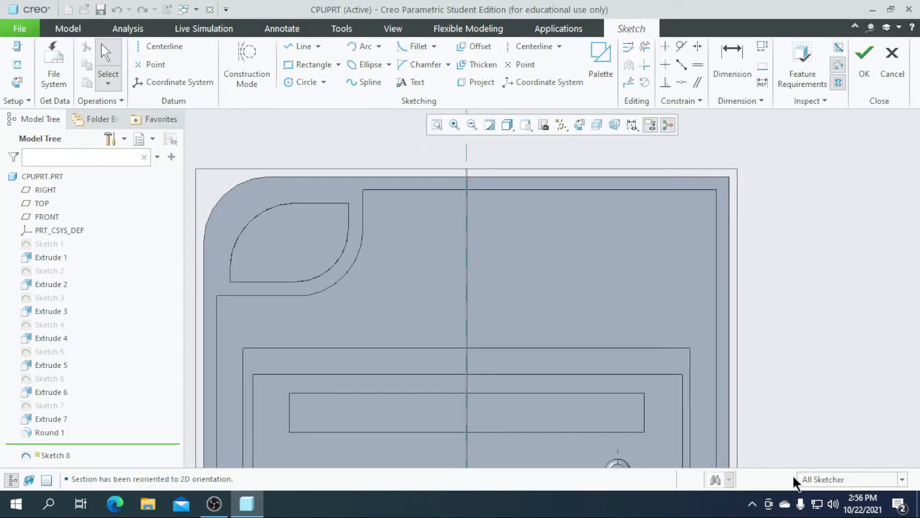
Add the drive-bay frame's upper edge and the front panel's upper and right edges as sketch references
{"action": "left_click", "coordinate": [17, 65]}
{"action": "left_click", "coordinate": [448, 348]}
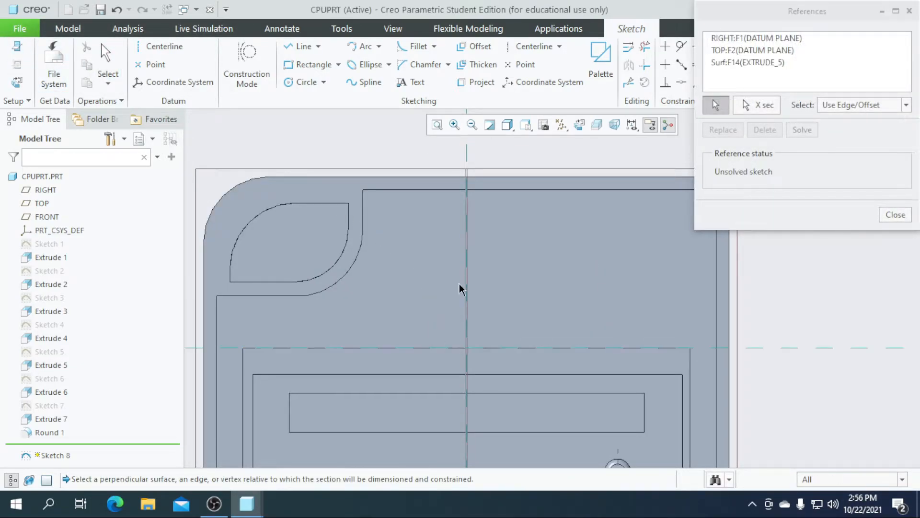
{"action": "left_click", "coordinate": [516, 191]}
{"action": "left_click", "coordinate": [717, 302]}
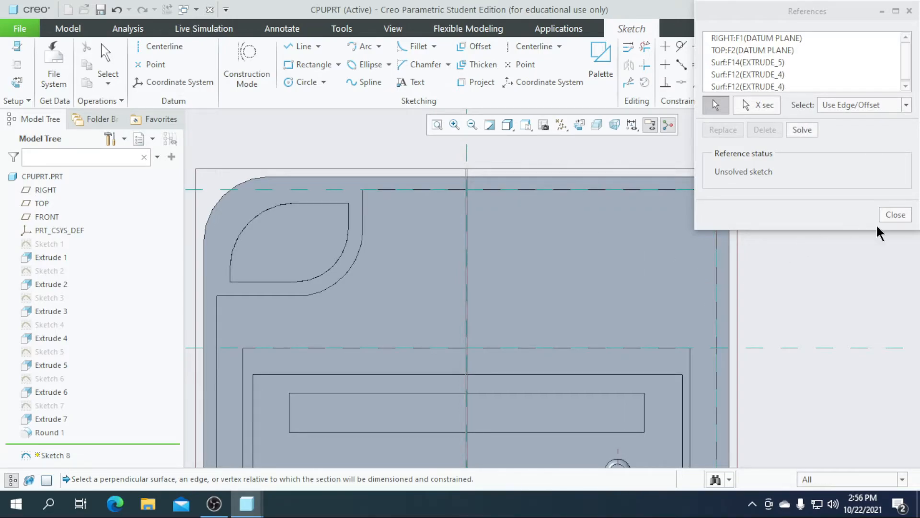
{"action": "left_click", "coordinate": [895, 215]}
Draw a corner rectangle about 23.6 by 10.3 across the vertical centreline, between the panel's upper edge and the bay frame
{"action": "left_click", "coordinate": [339, 64]}
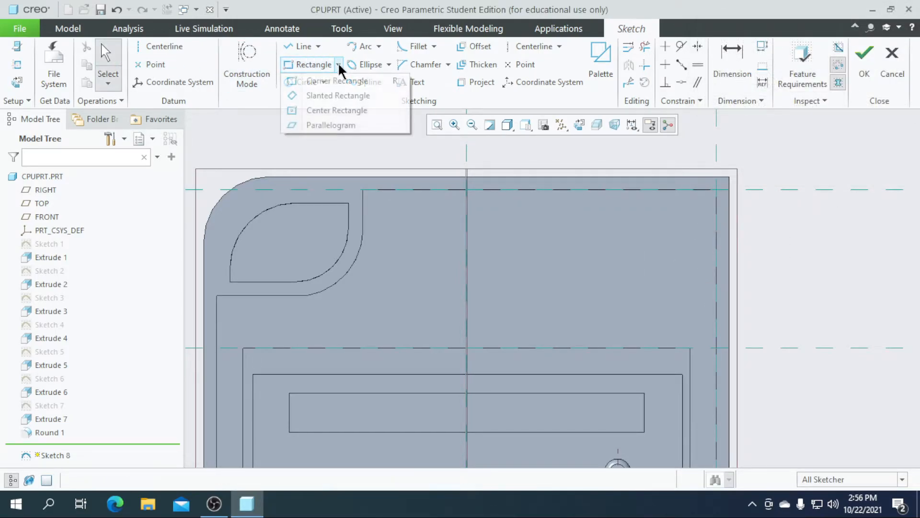
{"action": "left_click", "coordinate": [337, 80]}
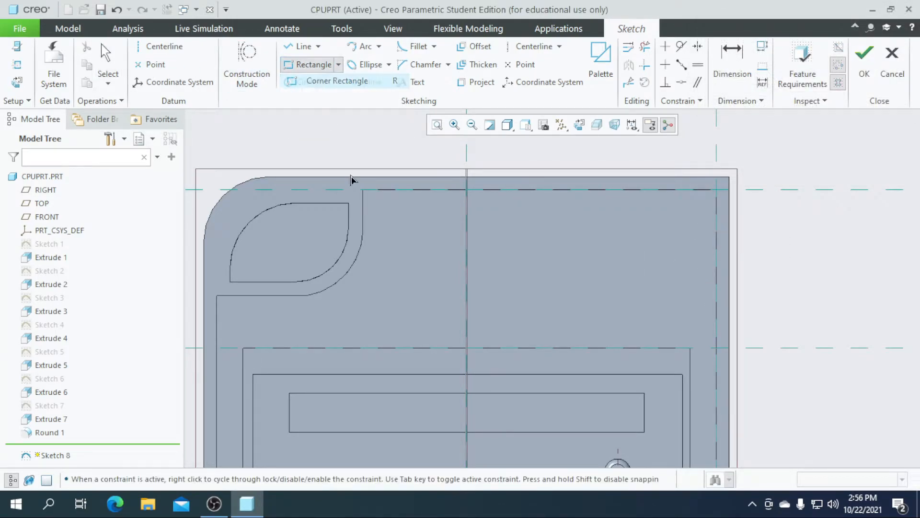
{"action": "left_click", "coordinate": [482, 282]}
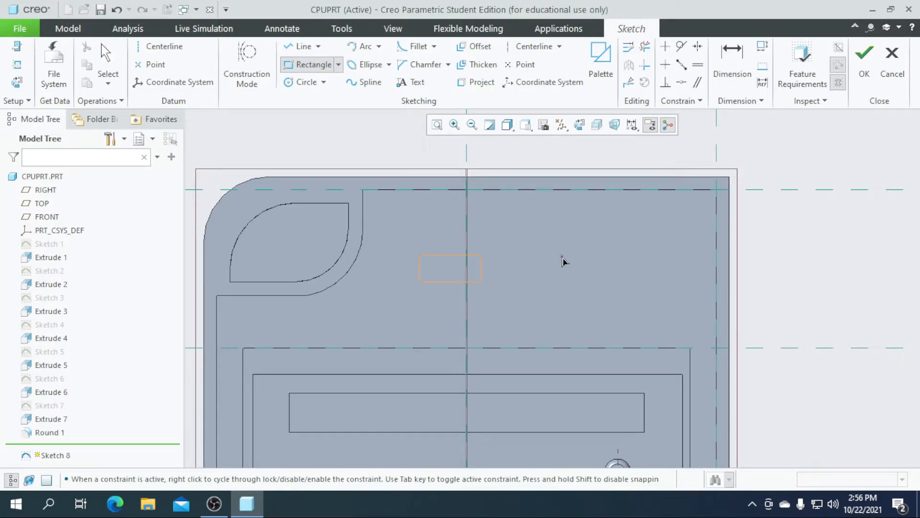
{"action": "middle_click", "coordinate": [530, 302]}
{"action": "scroll", "coordinate": [462, 263], "scroll_direction": "down", "scroll_amount": 2}
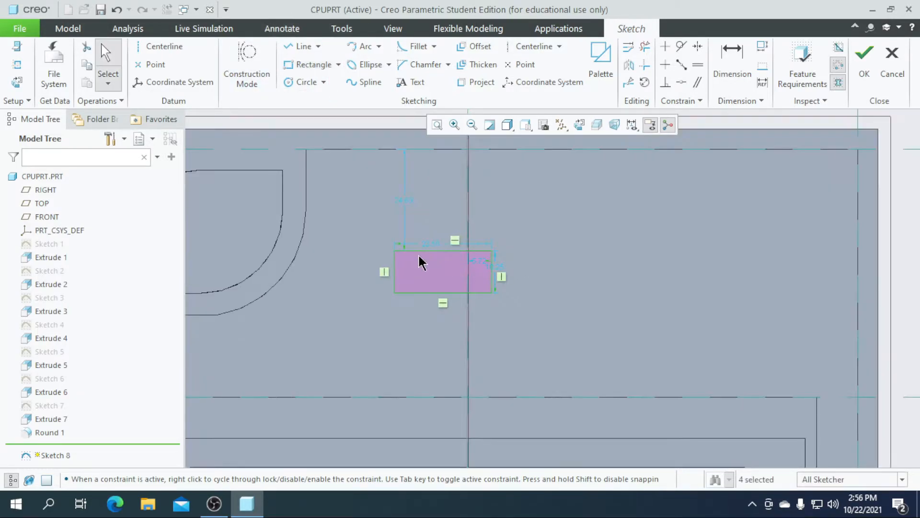
Set the small rectangle's width to 15 and its height to 5
{"action": "double_click", "coordinate": [427, 243]}
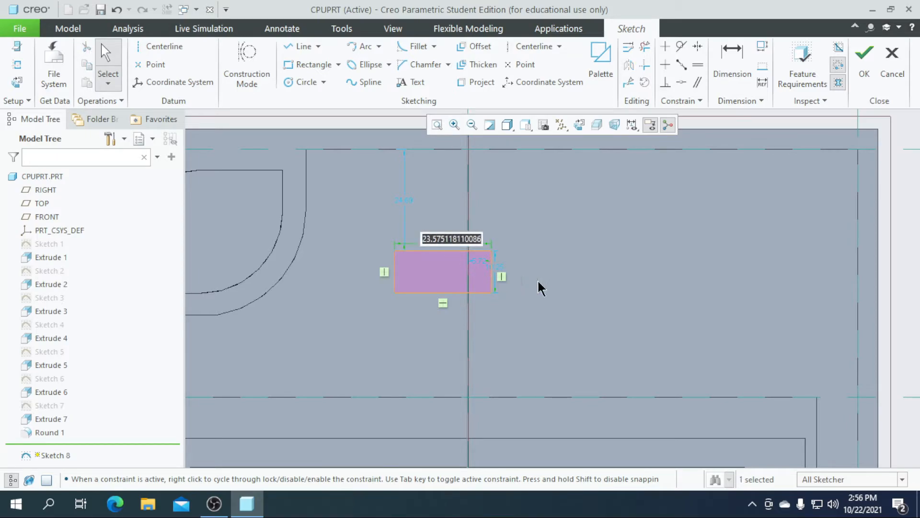
{"action": "type", "text": "14"}
{"action": "key", "text": "Return"}
{"action": "scroll", "coordinate": [323, 290], "scroll_direction": "up", "scroll_amount": 3}
{"action": "scroll", "coordinate": [324, 293], "scroll_direction": "up", "scroll_amount": 2}
{"action": "scroll", "coordinate": [403, 319], "scroll_direction": "down", "scroll_amount": 6}
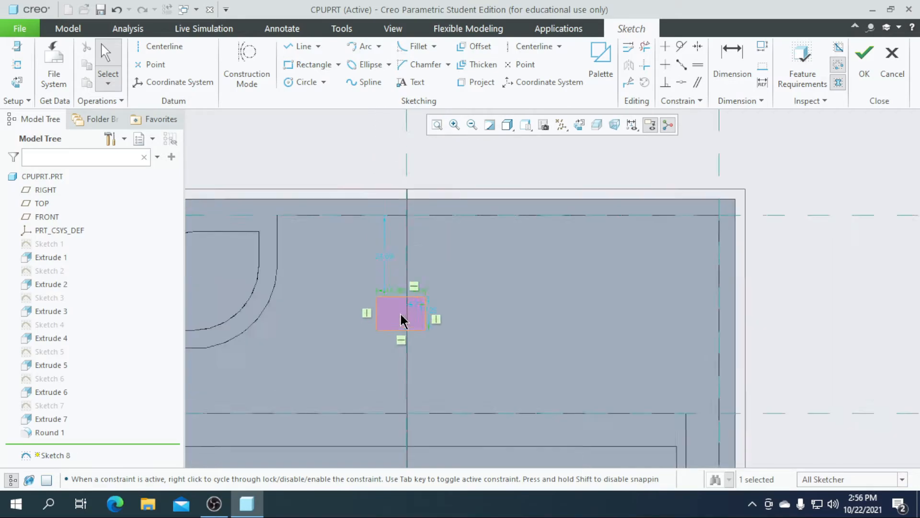
{"action": "double_click", "coordinate": [471, 308]}
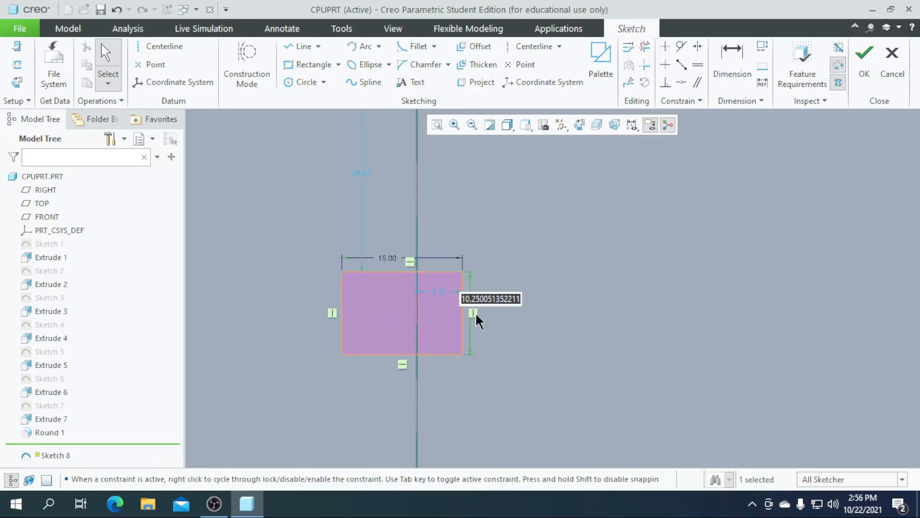
{"action": "type", "text": "5"}
{"action": "key", "text": "Return"}
{"action": "scroll", "coordinate": [477, 337], "scroll_direction": "up", "scroll_amount": 1}
{"action": "scroll", "coordinate": [437, 283], "scroll_direction": "up", "scroll_amount": 8}
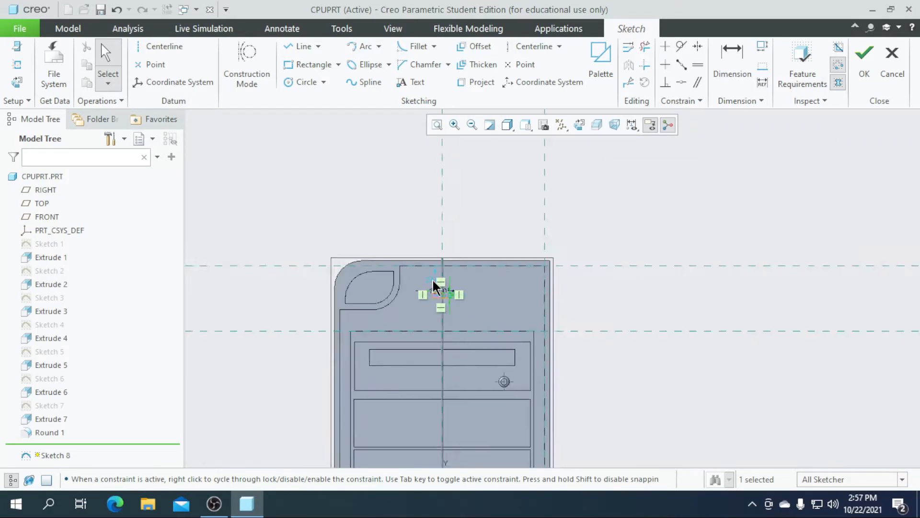
Set the small rectangle's width to 18 and its height to 8
{"action": "scroll", "coordinate": [461, 287], "scroll_direction": "down", "scroll_amount": 5}
{"action": "scroll", "coordinate": [460, 288], "scroll_direction": "down", "scroll_amount": 4}
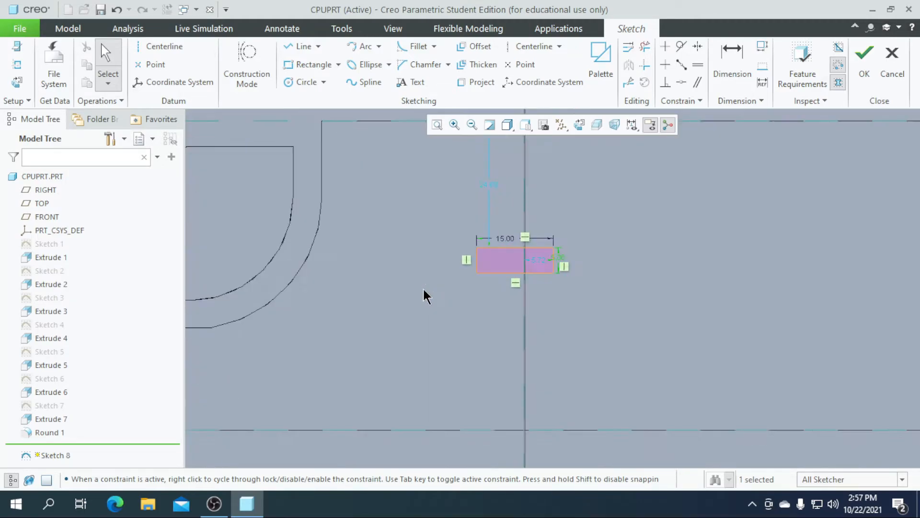
{"action": "double_click", "coordinate": [496, 223]}
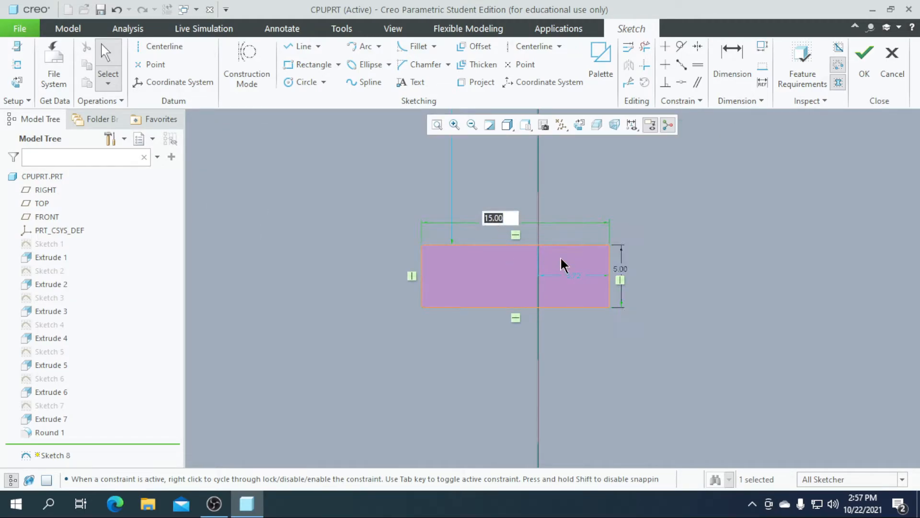
{"action": "type", "text": "18"}
{"action": "key", "text": "Return"}
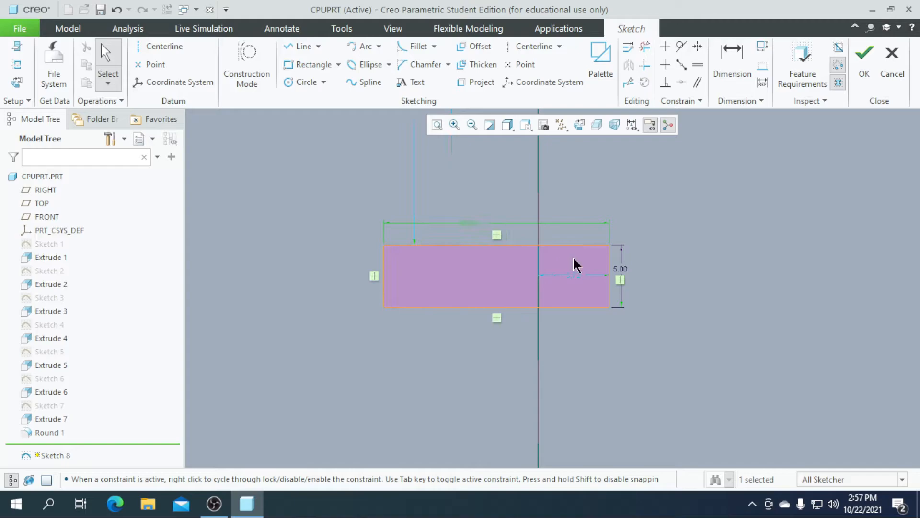
{"action": "double_click", "coordinate": [619, 271]}
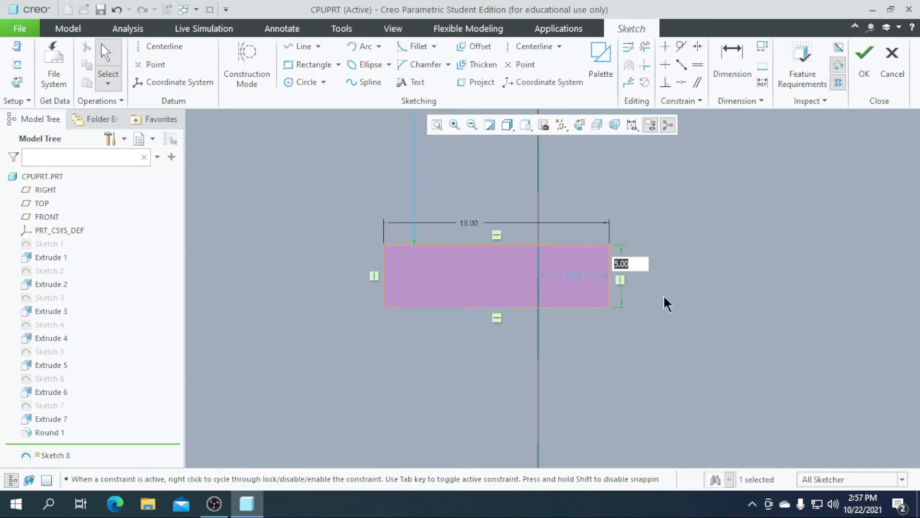
{"action": "type", "text": "8"}
{"action": "key", "text": "Return"}
Set the distance from the front panel's upper edge to the rectangle's upper edge to 25
{"action": "scroll", "coordinate": [515, 278], "scroll_direction": "down", "scroll_amount": 5}
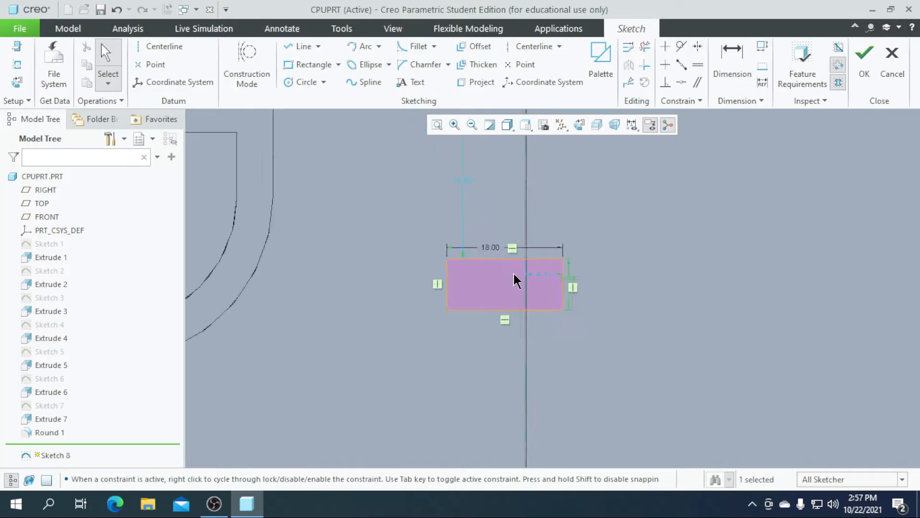
{"action": "scroll", "coordinate": [519, 280], "scroll_direction": "up", "scroll_amount": 5}
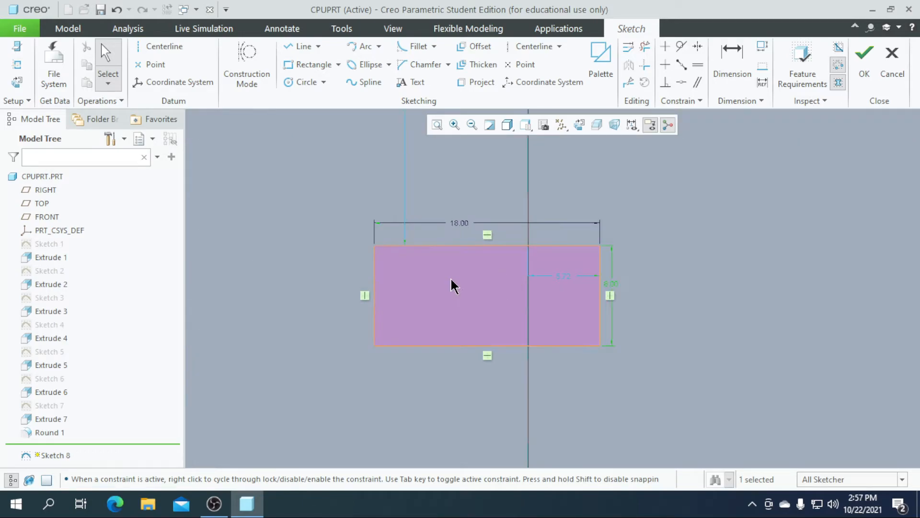
{"action": "scroll", "coordinate": [558, 283], "scroll_direction": "down", "scroll_amount": 8}
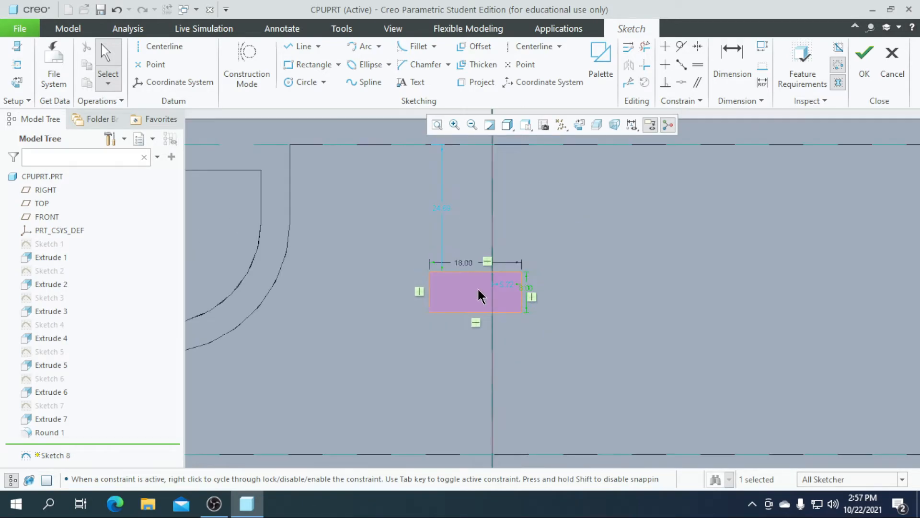
{"action": "scroll", "coordinate": [478, 264], "scroll_direction": "up", "scroll_amount": 8}
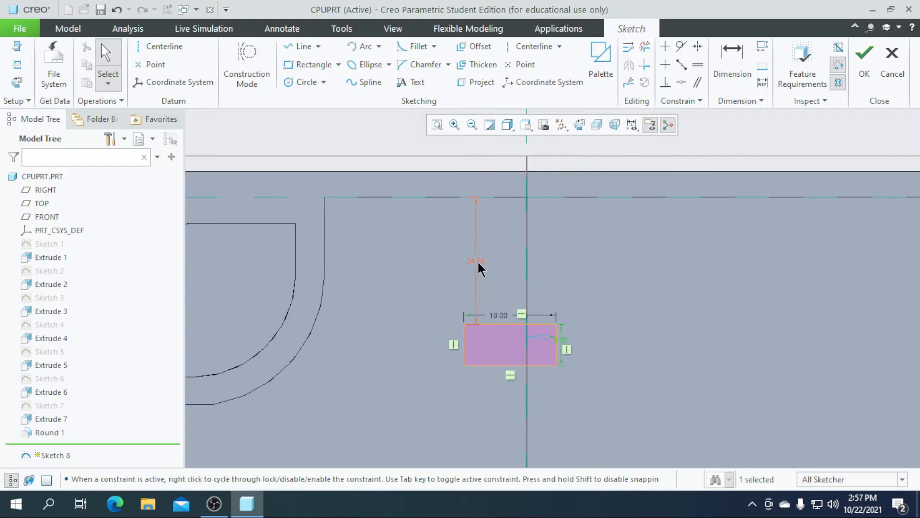
{"action": "double_click", "coordinate": [489, 257]}
{"action": "type", "text": "25"}
{"action": "key", "text": "Return"}
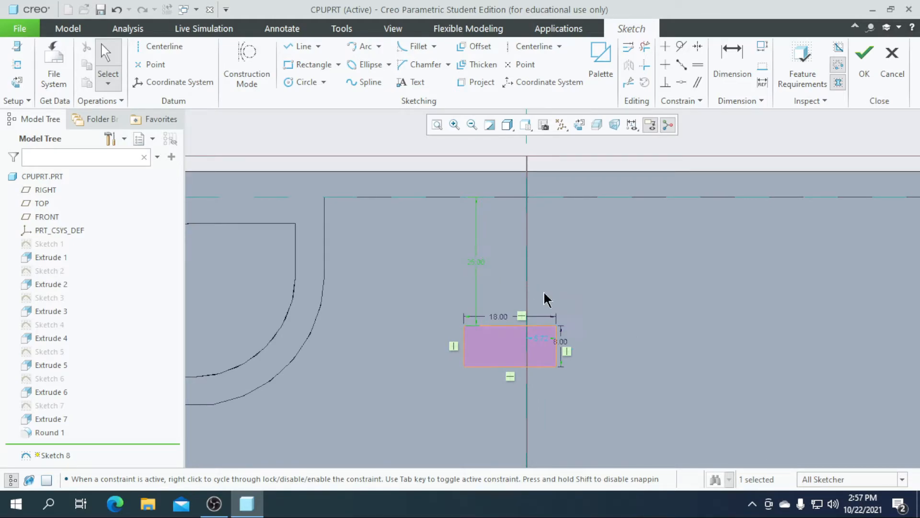
{"action": "scroll", "coordinate": [545, 298], "scroll_direction": "down", "scroll_amount": 3}
{"action": "scroll", "coordinate": [645, 333], "scroll_direction": "up", "scroll_amount": 3}
{"action": "scroll", "coordinate": [522, 303], "scroll_direction": "down", "scroll_amount": 2}
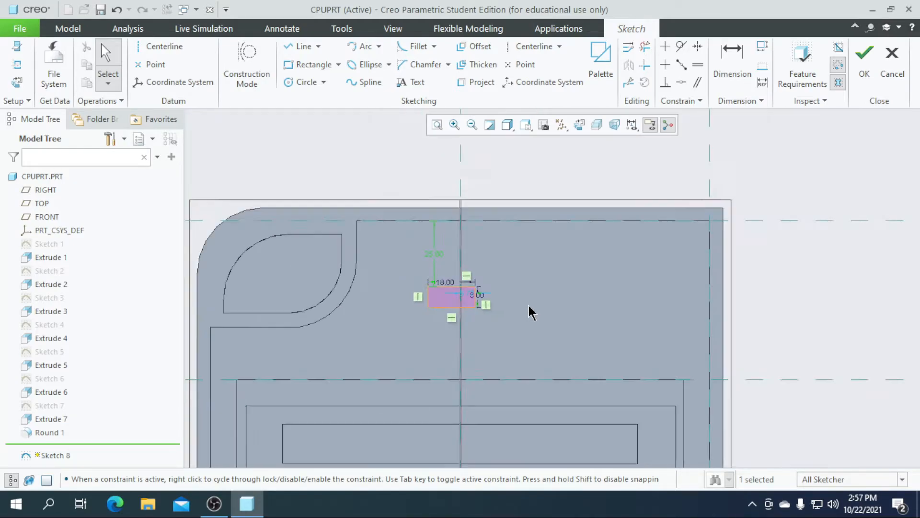
{"action": "scroll", "coordinate": [461, 297], "scroll_direction": "up", "scroll_amount": 3}
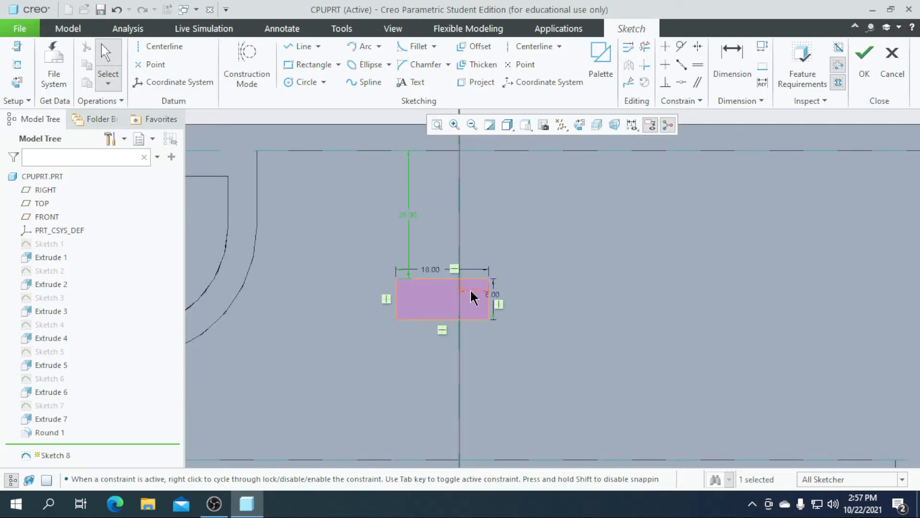
Set the small rectangle's right edge to a distance of 0 from the vertical centreline
{"action": "double_click", "coordinate": [474, 297]}
{"action": "scroll", "coordinate": [429, 339], "scroll_direction": "down", "scroll_amount": 2}
{"action": "type", "text": "5"}
{"action": "key", "text": "Return"}
{"action": "scroll", "coordinate": [426, 324], "scroll_direction": "up", "scroll_amount": 3}
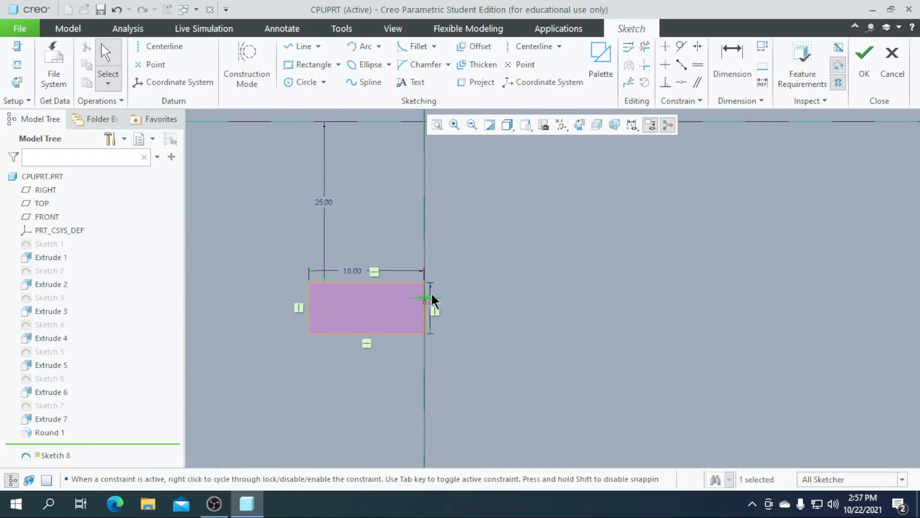
{"action": "scroll", "coordinate": [488, 343], "scroll_direction": "down", "scroll_amount": 2}
{"action": "scroll", "coordinate": [494, 326], "scroll_direction": "up", "scroll_amount": 2}
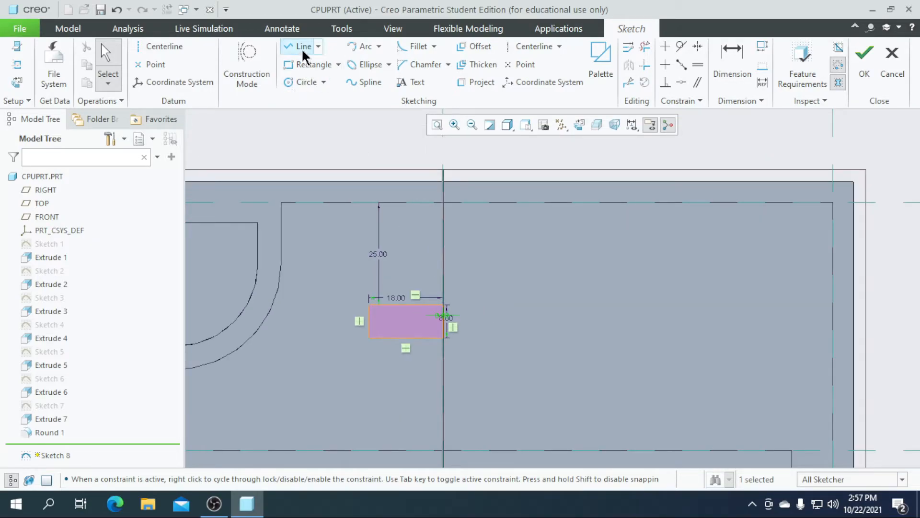
Draw a second corner rectangle level with the first and equal in width, starting about 10 to the right of the vertical centreline
{"action": "left_click", "coordinate": [338, 64]}
{"action": "left_click", "coordinate": [326, 80]}
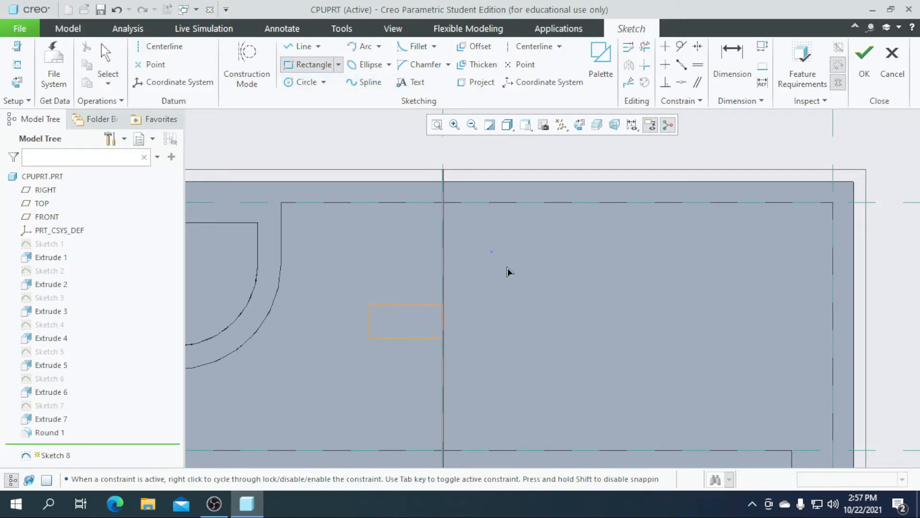
{"action": "scroll", "coordinate": [494, 297], "scroll_direction": "up", "scroll_amount": 2}
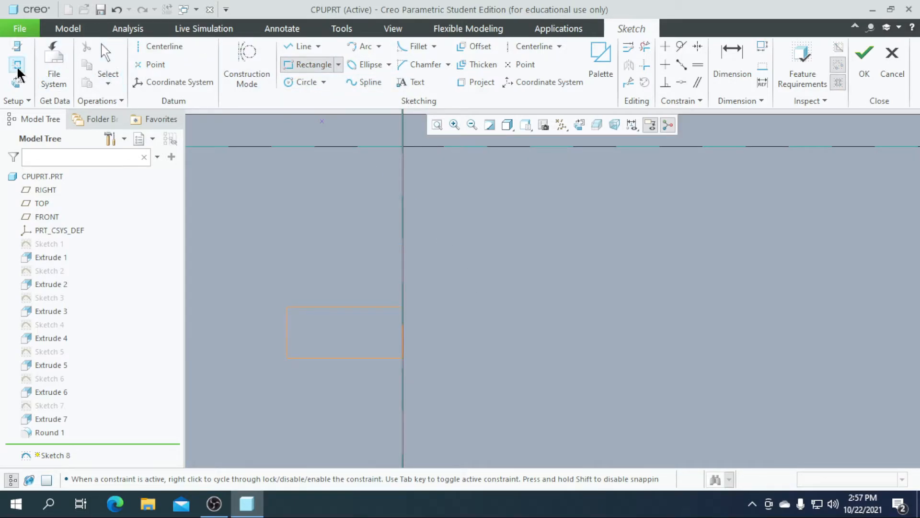
{"action": "left_click", "coordinate": [17, 65]}
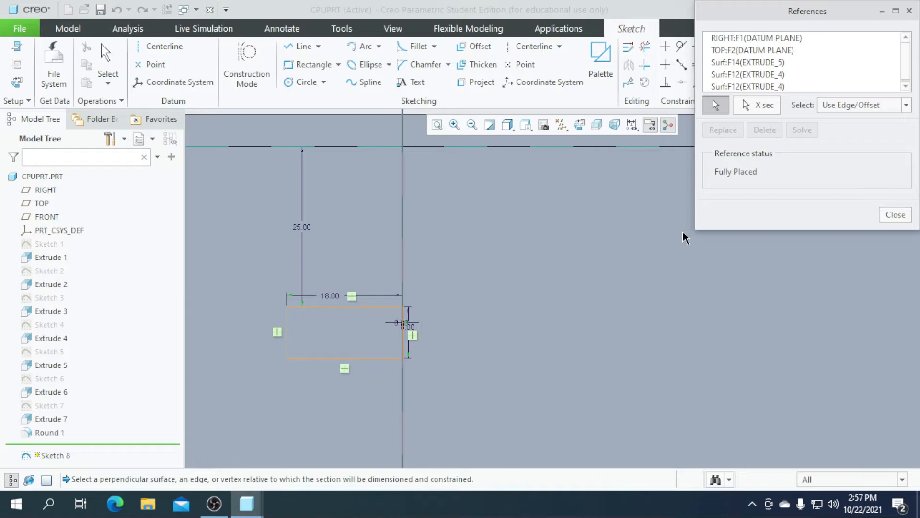
{"action": "left_click", "coordinate": [898, 219]}
{"action": "left_click", "coordinate": [313, 66]}
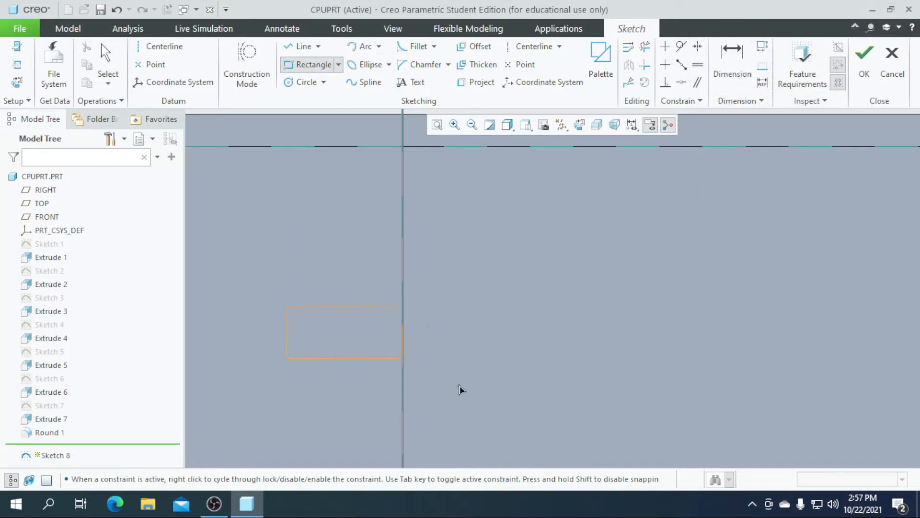
{"action": "left_click", "coordinate": [466, 309]}
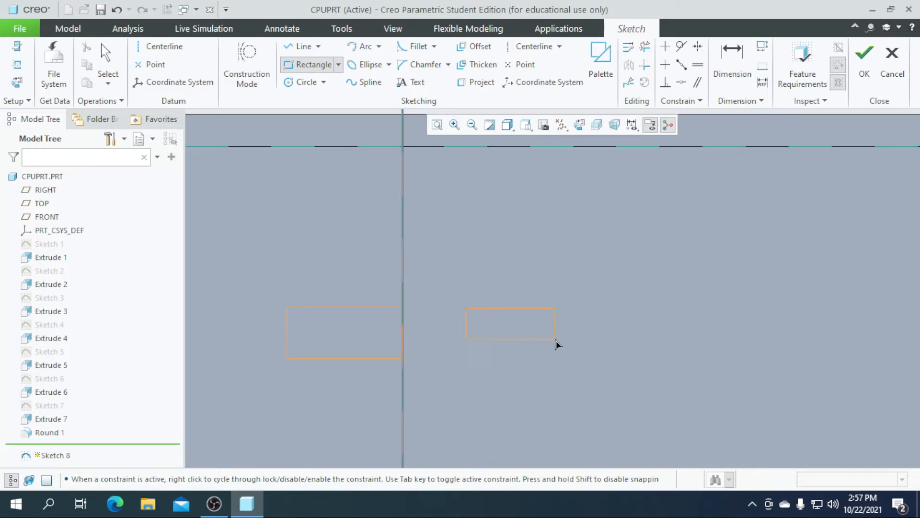
{"action": "left_click", "coordinate": [586, 357]}
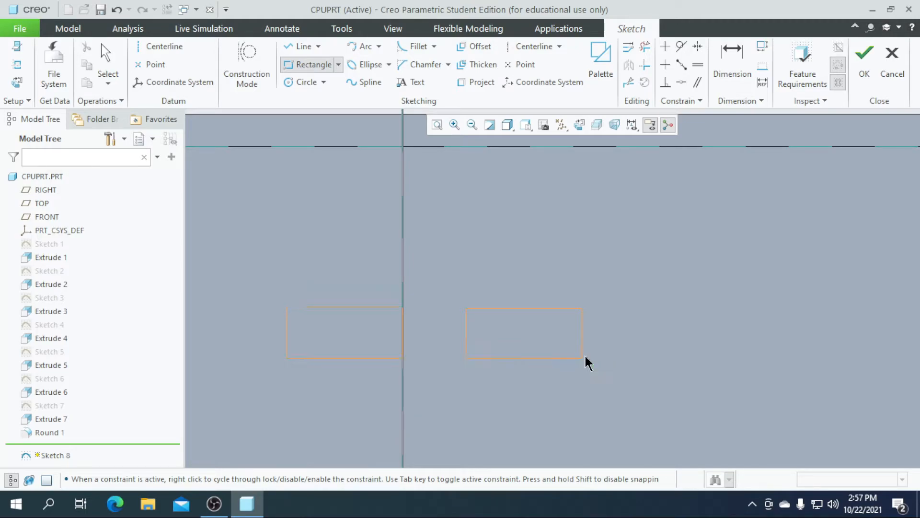
{"action": "scroll", "coordinate": [498, 342], "scroll_direction": "down", "scroll_amount": 2}
{"action": "middle_click", "coordinate": [500, 344]}
{"action": "scroll", "coordinate": [518, 317], "scroll_direction": "up", "scroll_amount": 3}
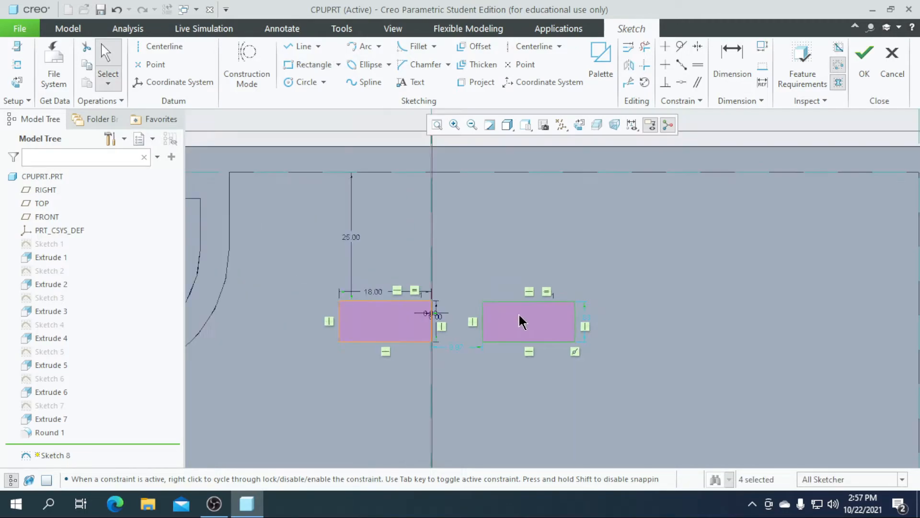
Set the distance from the vertical centreline to the second rectangle's left edge to 20
{"action": "double_click", "coordinate": [458, 346]}
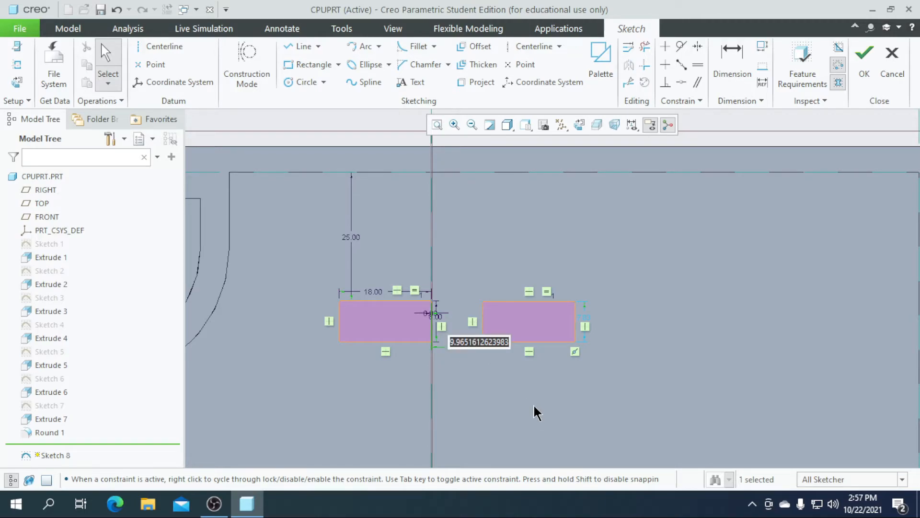
{"action": "type", "text": "20"}
{"action": "key", "text": "Return"}
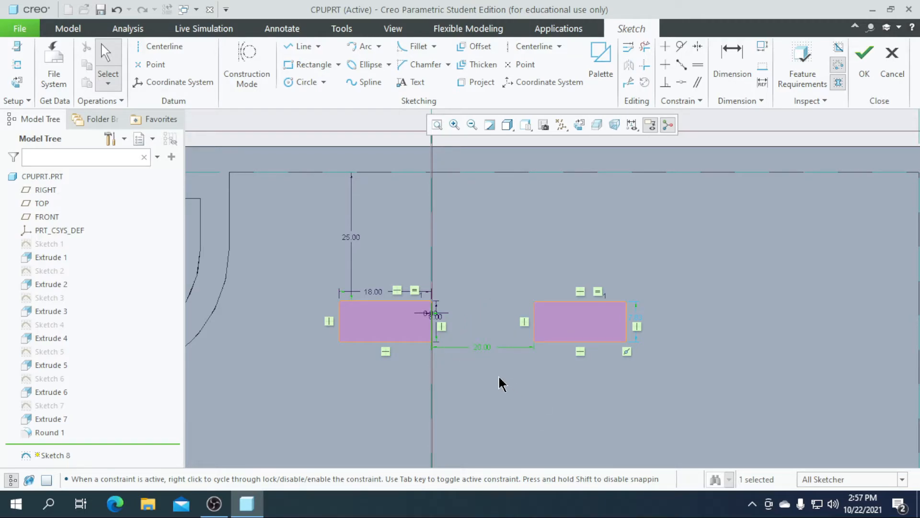
{"action": "scroll", "coordinate": [485, 353], "scroll_direction": "up", "scroll_amount": 5}
{"action": "scroll", "coordinate": [523, 337], "scroll_direction": "down", "scroll_amount": 3}
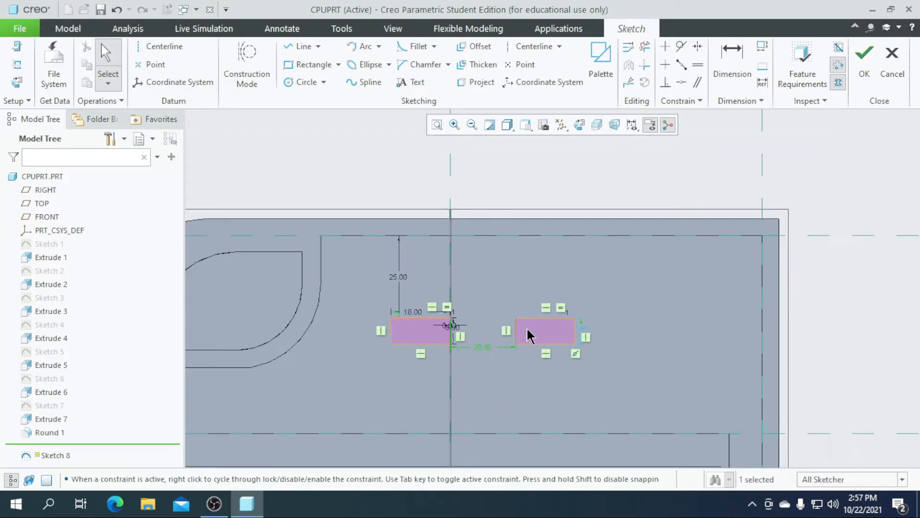
Set the distance from the vertical centreline to the second rectangle's left edge to 40
{"action": "double_click", "coordinate": [485, 350]}
{"action": "type", "text": "40"}
{"action": "key", "text": "Return"}
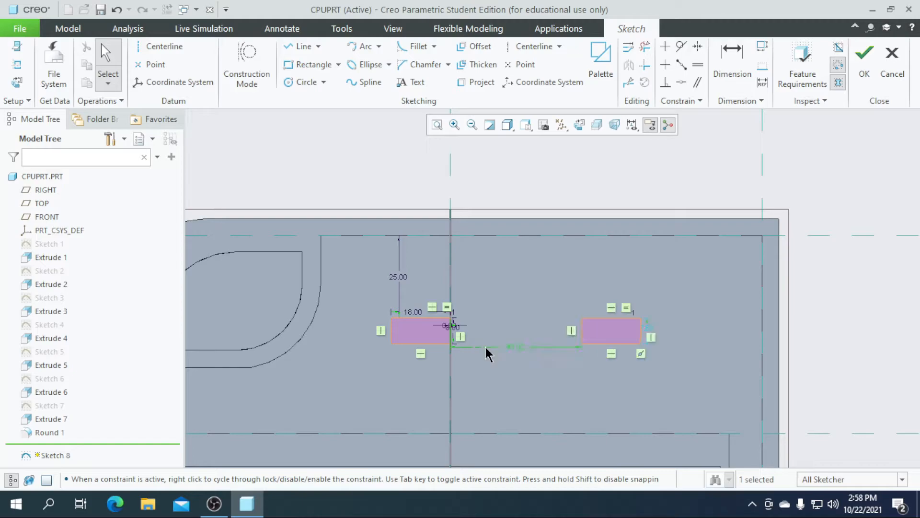
{"action": "scroll", "coordinate": [506, 336], "scroll_direction": "down", "scroll_amount": 2}
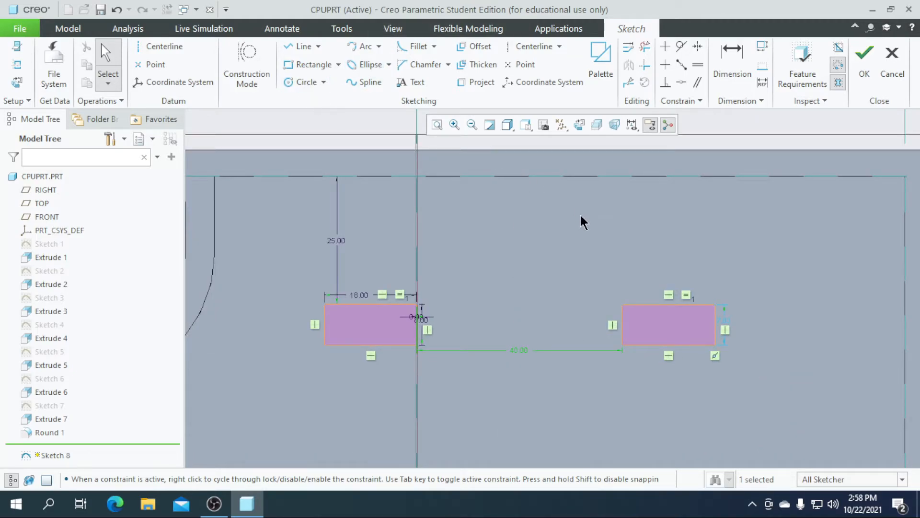
Draw a corner rectangle about 16 by 2.7 inside the lower half of the first small rectangle
{"action": "scroll", "coordinate": [522, 261], "scroll_direction": "up", "scroll_amount": 1}
{"action": "scroll", "coordinate": [399, 310], "scroll_direction": "down", "scroll_amount": 4}
{"action": "scroll", "coordinate": [524, 279], "scroll_direction": "up", "scroll_amount": 2}
{"action": "scroll", "coordinate": [417, 290], "scroll_direction": "down", "scroll_amount": 3}
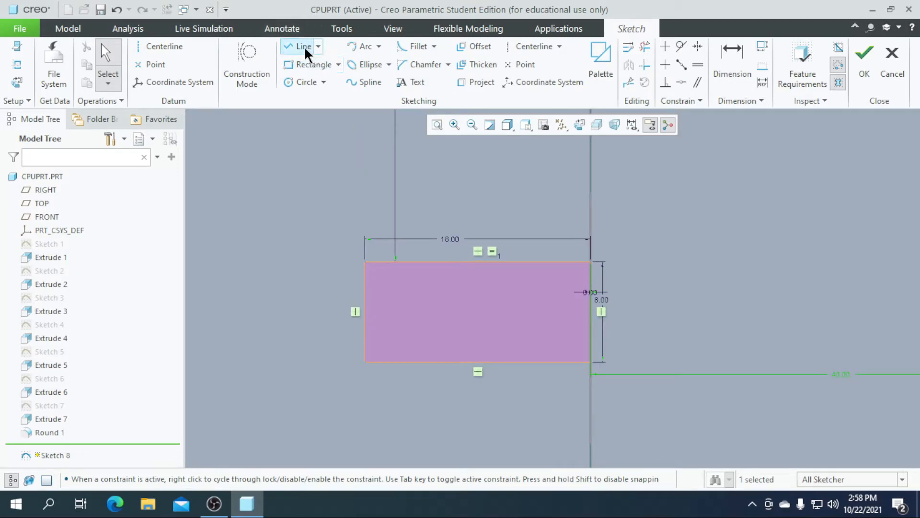
{"action": "left_click", "coordinate": [338, 64]}
{"action": "left_click", "coordinate": [330, 81]}
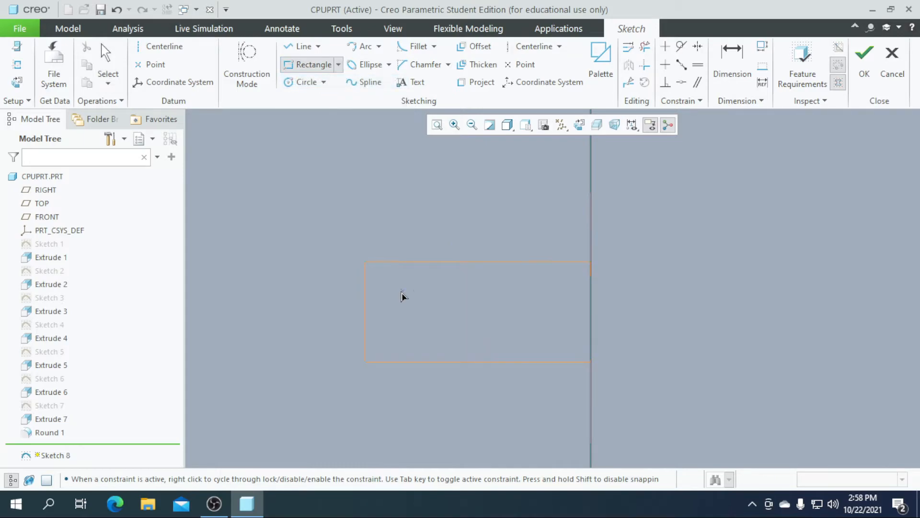
{"action": "scroll", "coordinate": [398, 290], "scroll_direction": "up", "scroll_amount": 3}
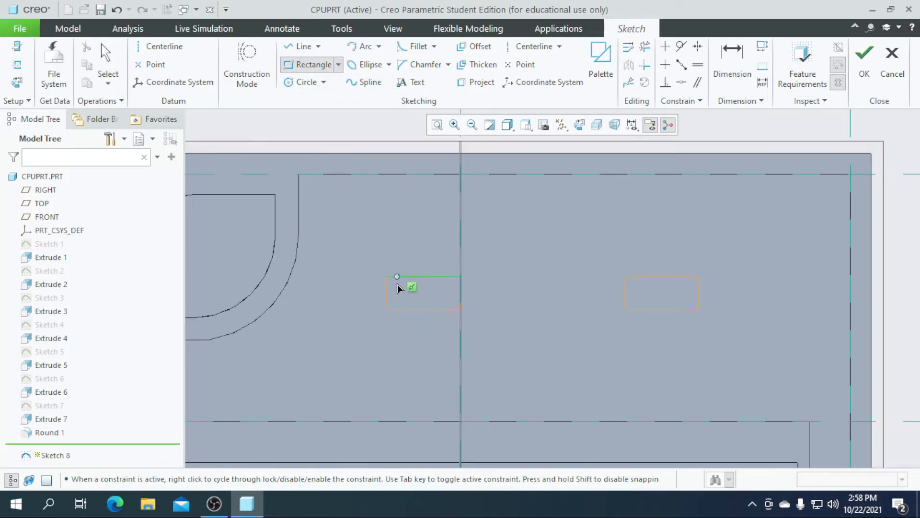
{"action": "scroll", "coordinate": [396, 287], "scroll_direction": "down", "scroll_amount": 2}
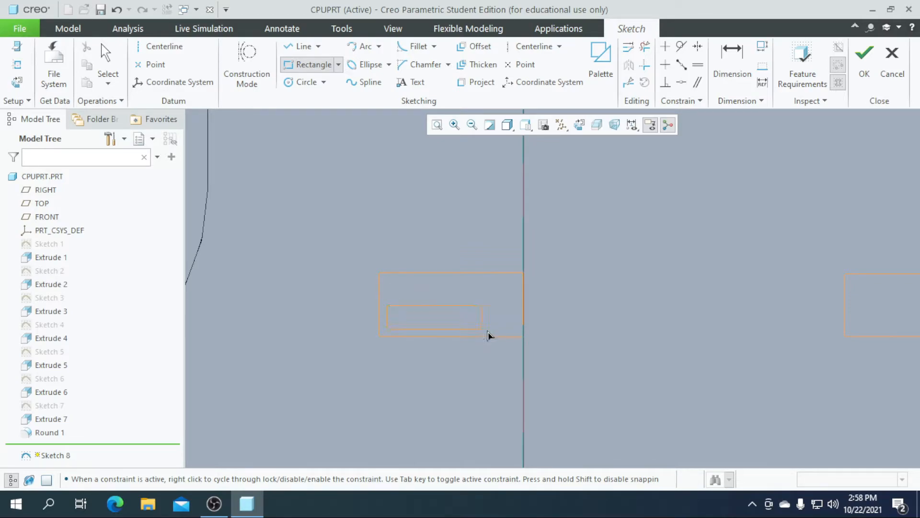
{"action": "left_click", "coordinate": [517, 337]}
{"action": "scroll", "coordinate": [513, 327], "scroll_direction": "down", "scroll_amount": 3}
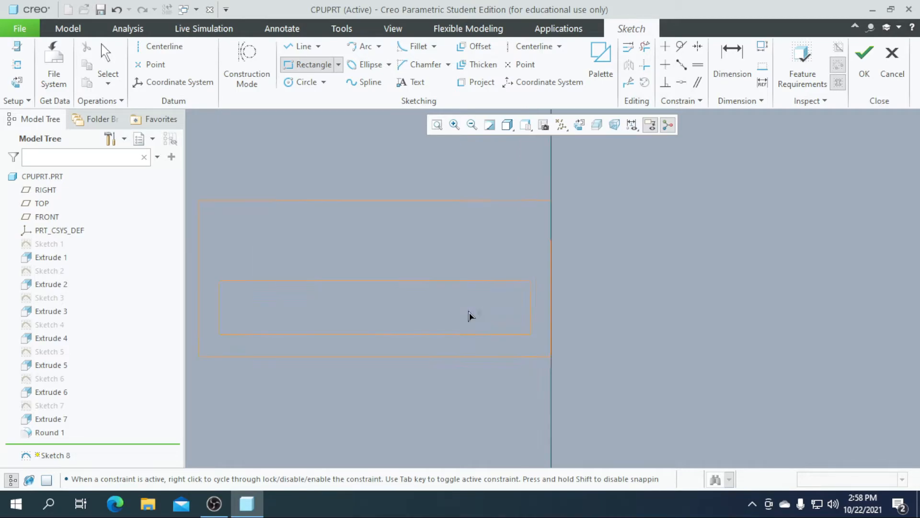
{"action": "scroll", "coordinate": [472, 311], "scroll_direction": "down", "scroll_amount": 2}
{"action": "middle_click", "coordinate": [530, 310]}
{"action": "scroll", "coordinate": [532, 309], "scroll_direction": "up", "scroll_amount": 2}
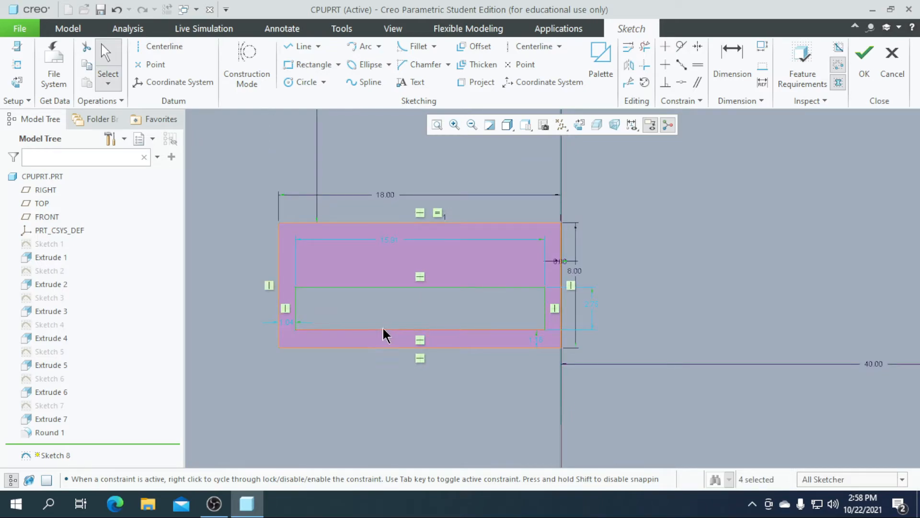
Set the gaps between the inner rectangle's left and right edges and the outer rectangle's sides to 0.5 each
{"action": "double_click", "coordinate": [287, 321]}
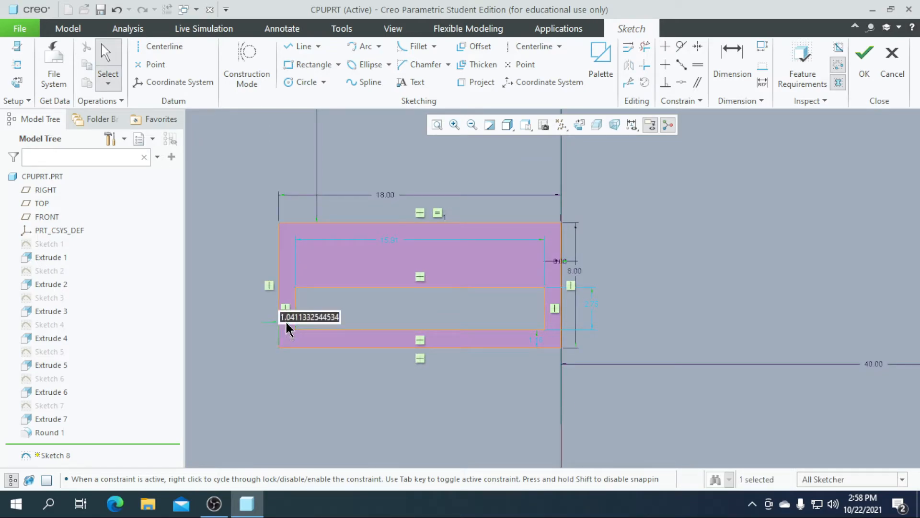
{"action": "type", "text": ".5"}
{"action": "key", "text": "Return"}
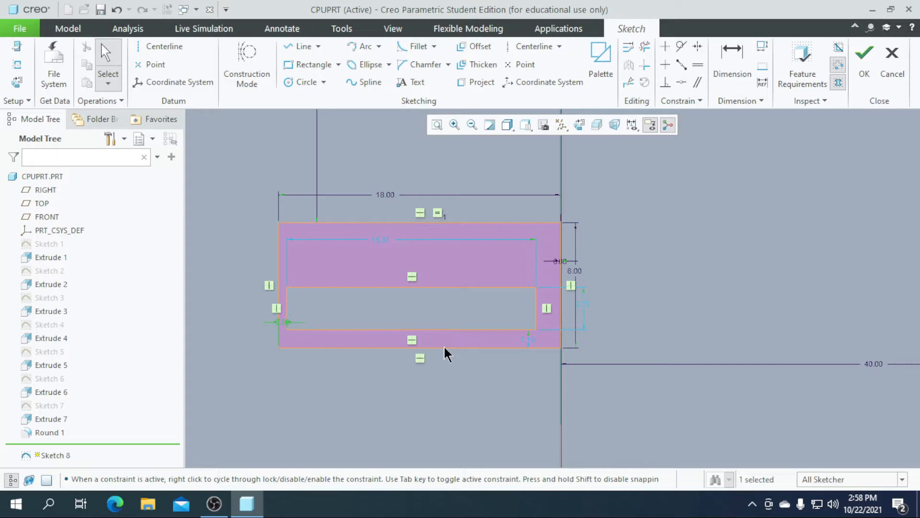
{"action": "scroll", "coordinate": [514, 325], "scroll_direction": "down", "scroll_amount": 3}
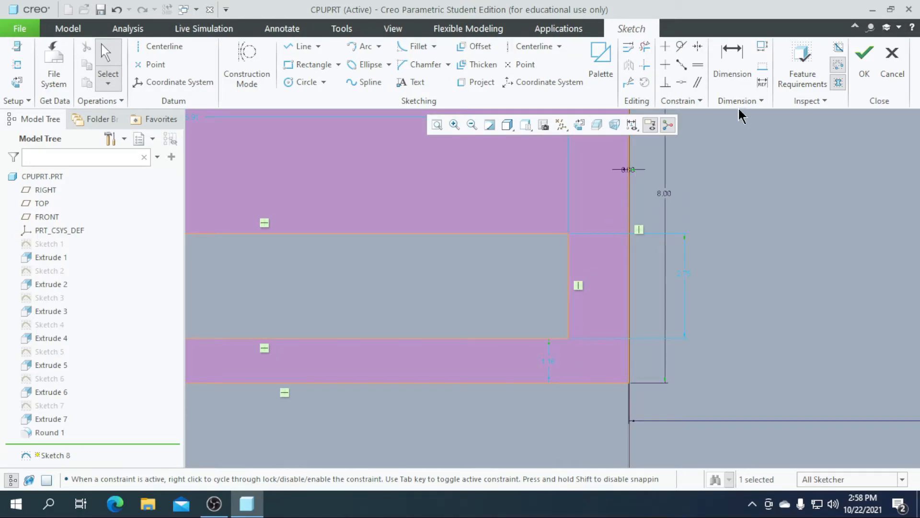
{"action": "left_click", "coordinate": [730, 63]}
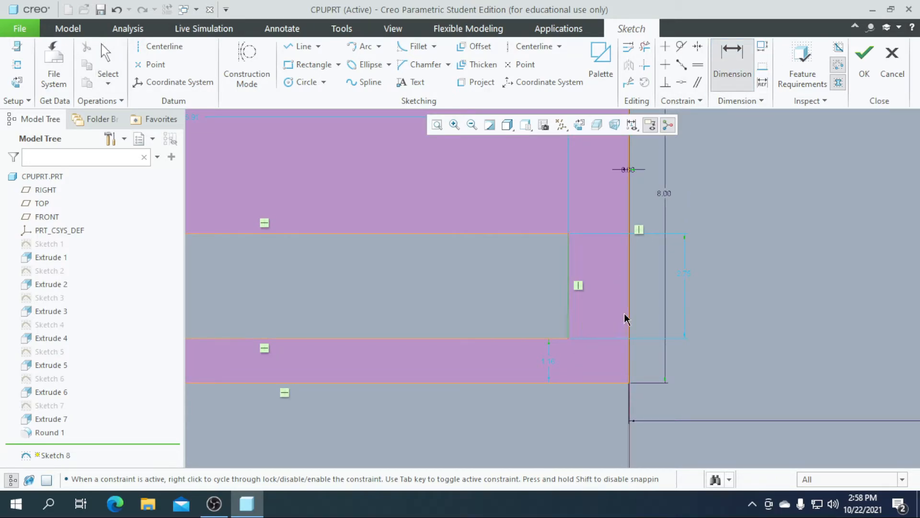
{"action": "middle_click", "coordinate": [607, 312]}
{"action": "type", "text": "0"}
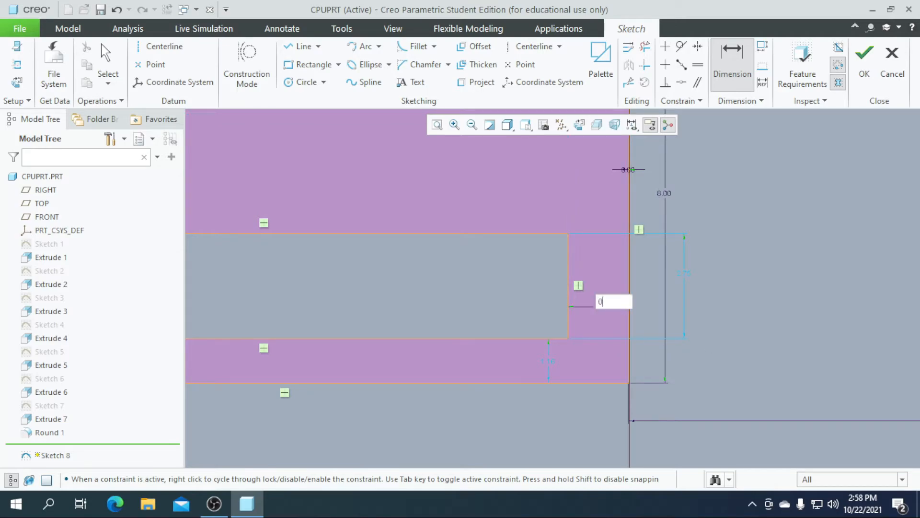
{"action": "type", "text": ".5"}
{"action": "key", "text": "Return"}
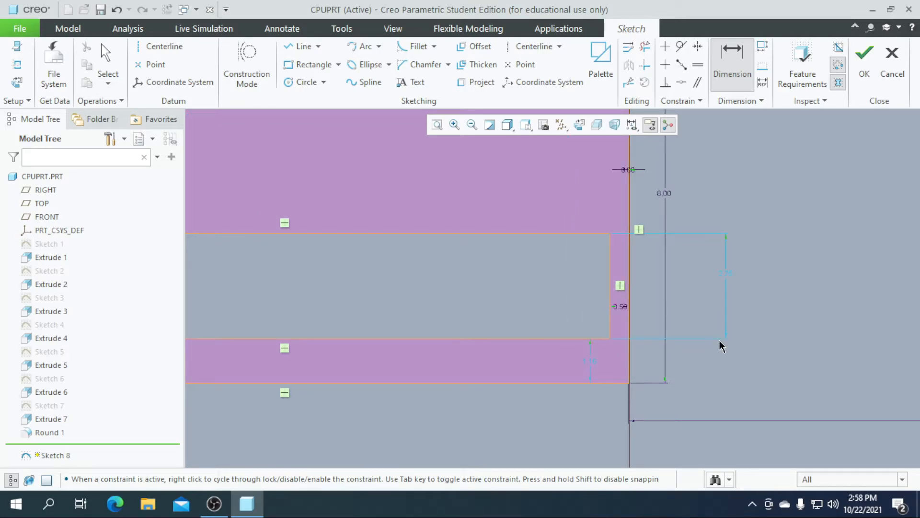
Set the gap below the inner rectangle to 0.5 and the inner rectangle's height to 4
{"action": "middle_click", "coordinate": [596, 369]}
{"action": "type", "text": "0.5"}
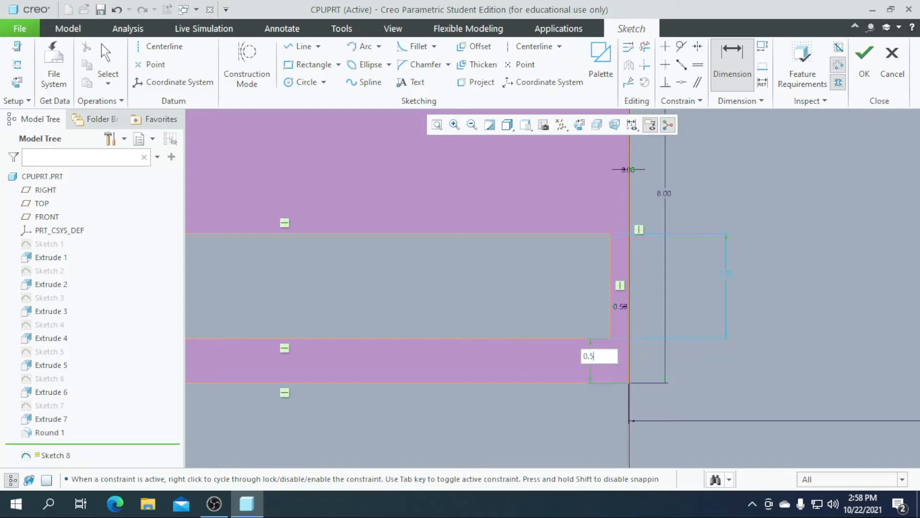
{"action": "key", "text": "Return"}
{"action": "scroll", "coordinate": [603, 377], "scroll_direction": "down", "scroll_amount": 5}
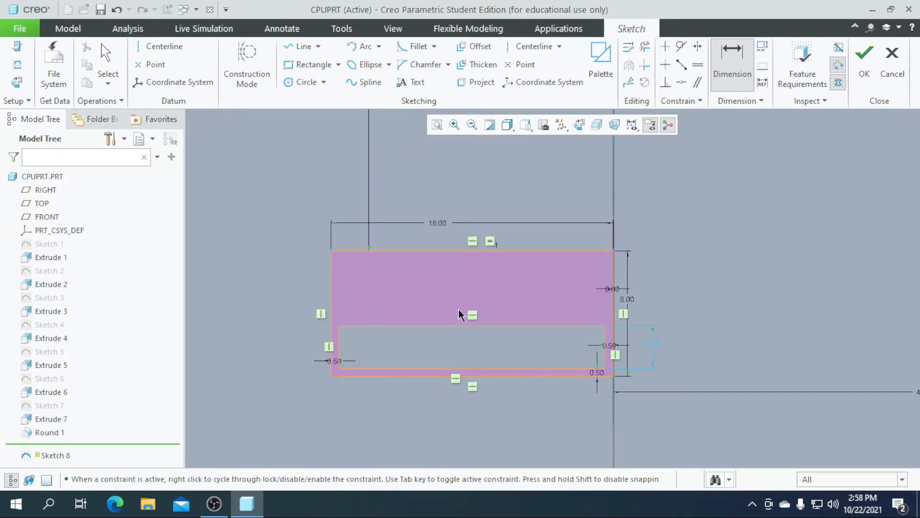
{"action": "scroll", "coordinate": [339, 328], "scroll_direction": "up", "scroll_amount": 1}
{"action": "scroll", "coordinate": [306, 287], "scroll_direction": "down", "scroll_amount": 3}
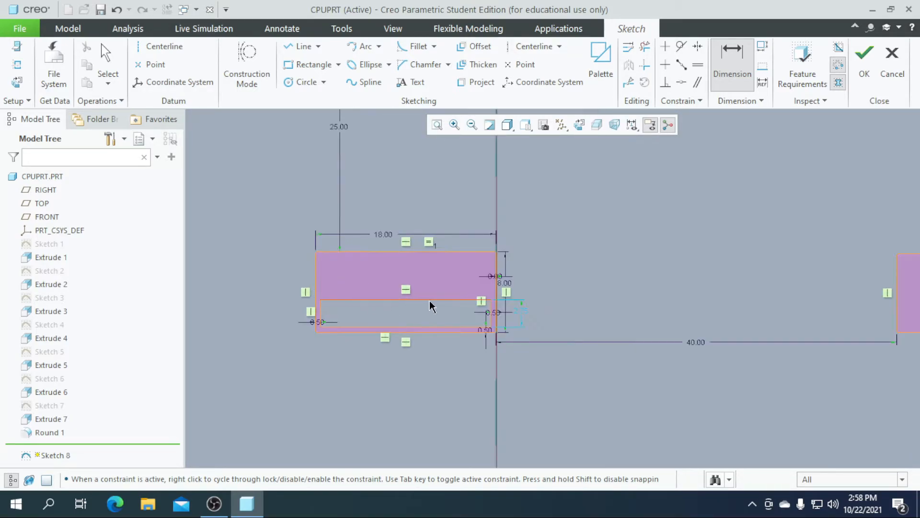
{"action": "scroll", "coordinate": [451, 316], "scroll_direction": "up", "scroll_amount": 3}
{"action": "middle_click", "coordinate": [590, 309]}
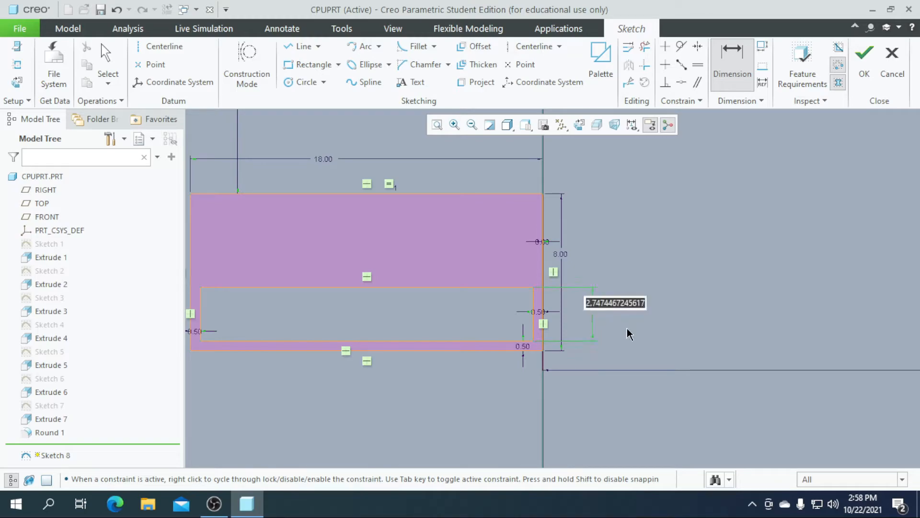
{"action": "type", "text": "4"}
{"action": "key", "text": "Return"}
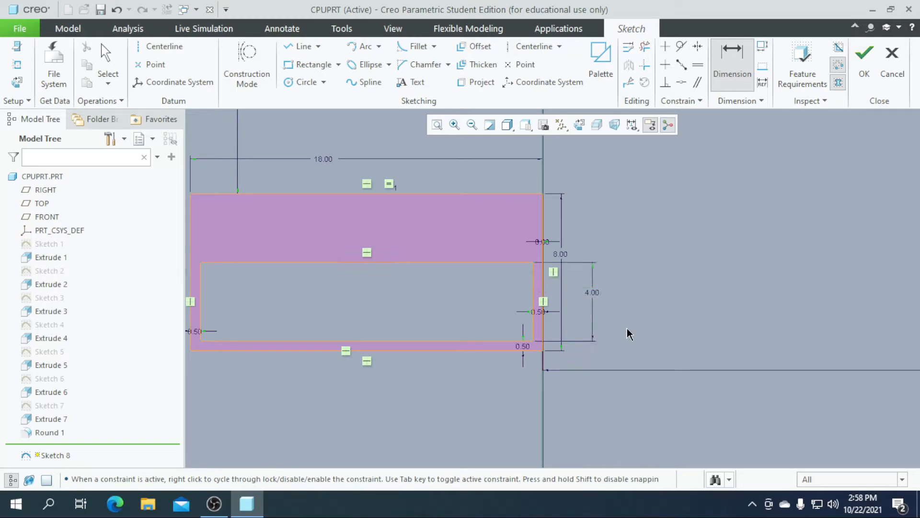
Examine the second rectangle's dimensions and constraints and compare them with the first rectangle
{"action": "scroll", "coordinate": [628, 330], "scroll_direction": "down", "scroll_amount": 3}
{"action": "scroll", "coordinate": [347, 322], "scroll_direction": "down", "scroll_amount": 2}
{"action": "scroll", "coordinate": [347, 322], "scroll_direction": "down", "scroll_amount": 2}
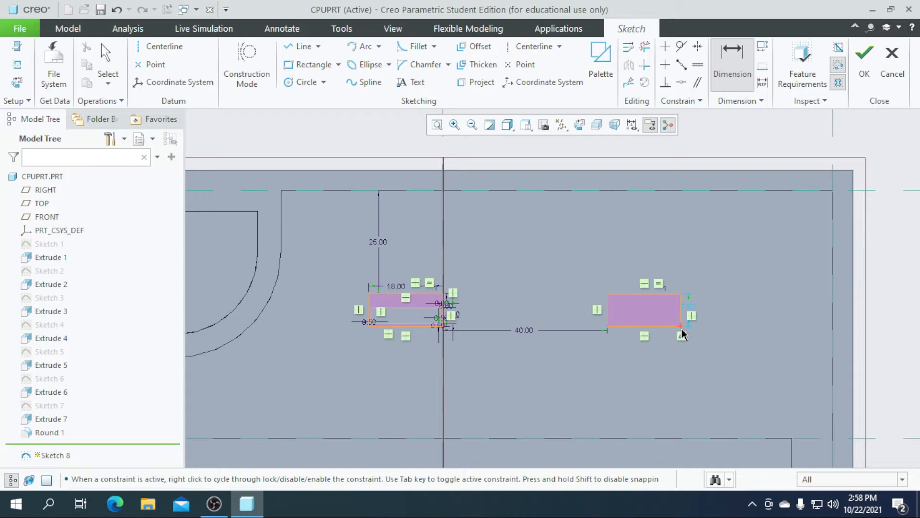
{"action": "scroll", "coordinate": [681, 334], "scroll_direction": "up", "scroll_amount": 6}
{"action": "scroll", "coordinate": [692, 321], "scroll_direction": "up", "scroll_amount": 1}
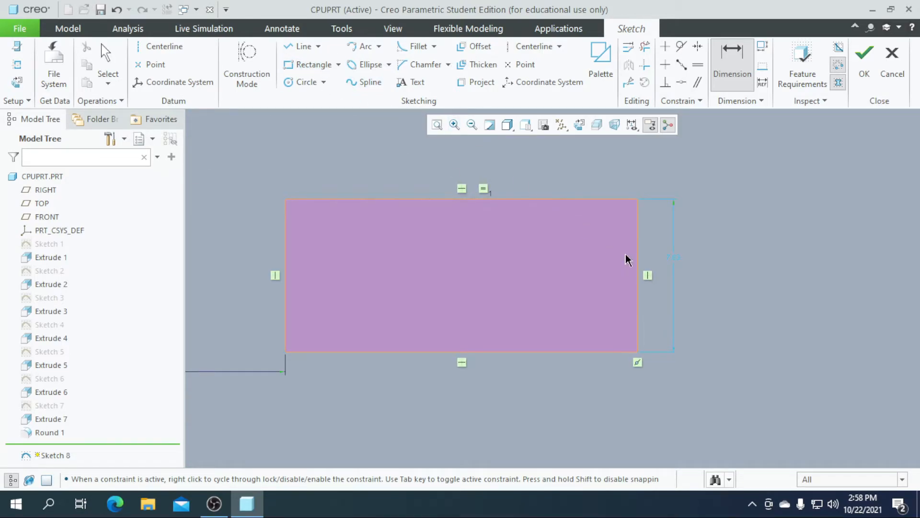
{"action": "scroll", "coordinate": [714, 297], "scroll_direction": "down", "scroll_amount": 4}
{"action": "scroll", "coordinate": [714, 297], "scroll_direction": "down", "scroll_amount": 2}
{"action": "scroll", "coordinate": [393, 290], "scroll_direction": "up", "scroll_amount": 5}
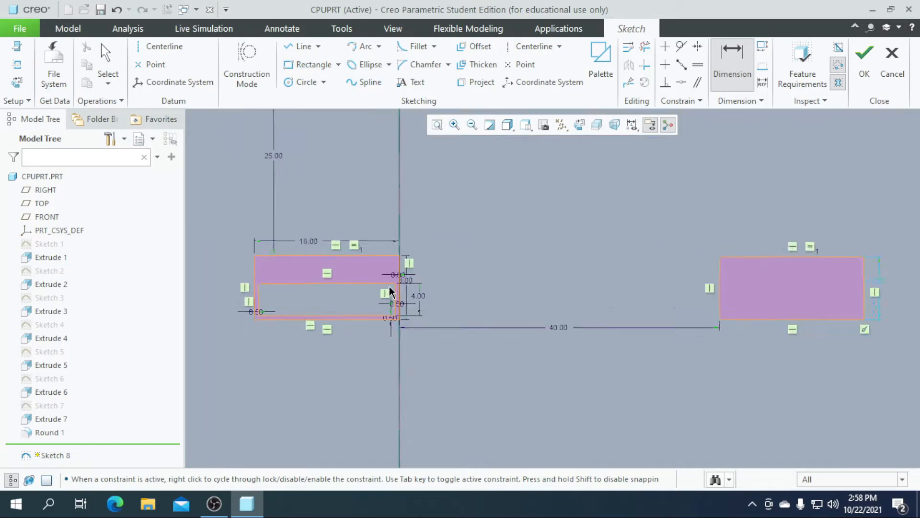
{"action": "scroll", "coordinate": [317, 294], "scroll_direction": "down", "scroll_amount": 3}
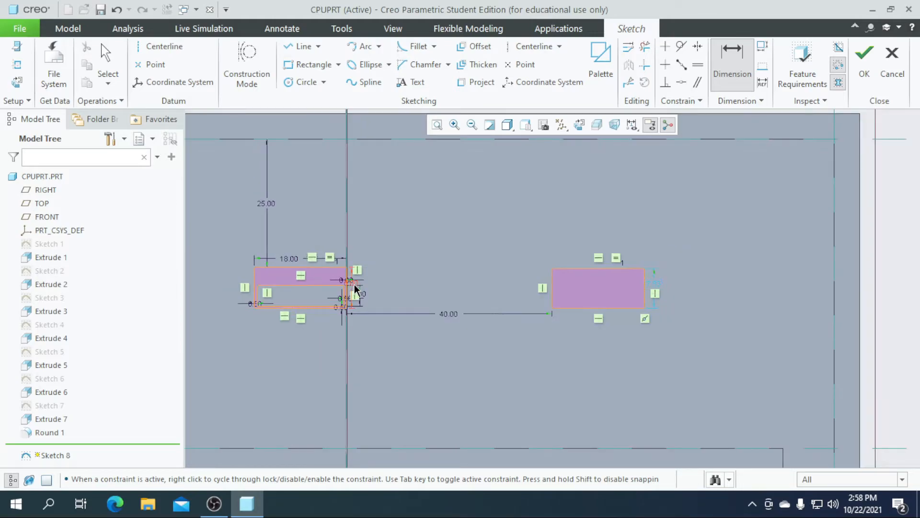
Set the second port rectangle's height to 8
{"action": "scroll", "coordinate": [660, 278], "scroll_direction": "up", "scroll_amount": 4}
{"action": "middle_click", "coordinate": [639, 300]}
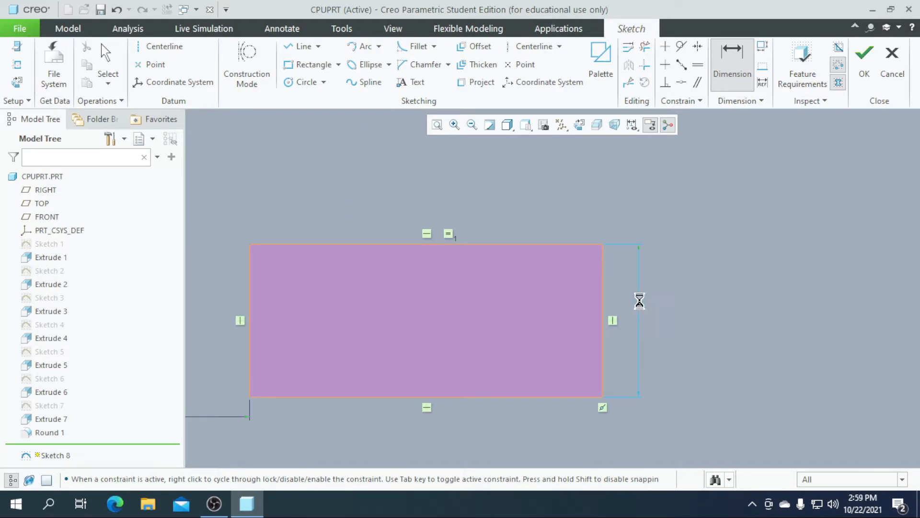
{"action": "type", "text": "8"}
{"action": "key", "text": "Return"}
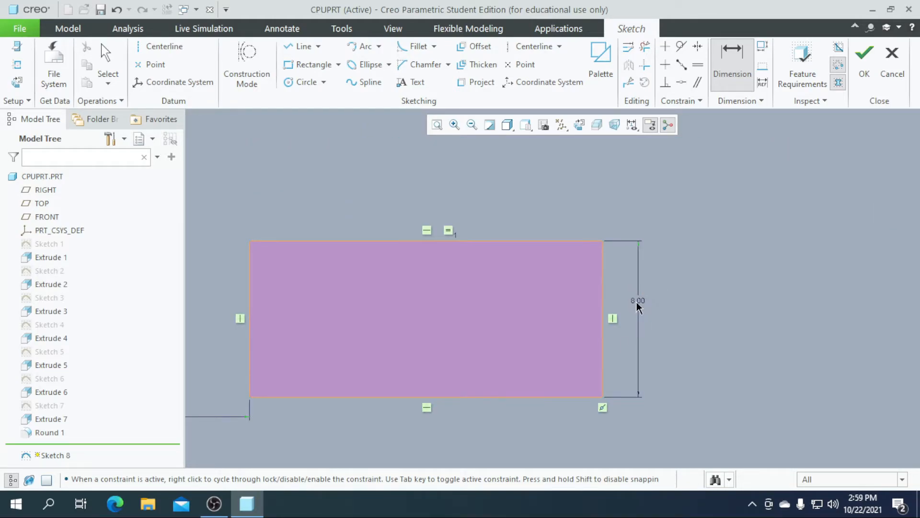
Draw a corner rectangle inside the lower half of the second port rectangle, matching the first port's inner rectangle
{"action": "scroll", "coordinate": [637, 302], "scroll_direction": "down", "scroll_amount": 3}
{"action": "scroll", "coordinate": [457, 328], "scroll_direction": "down", "scroll_amount": 1}
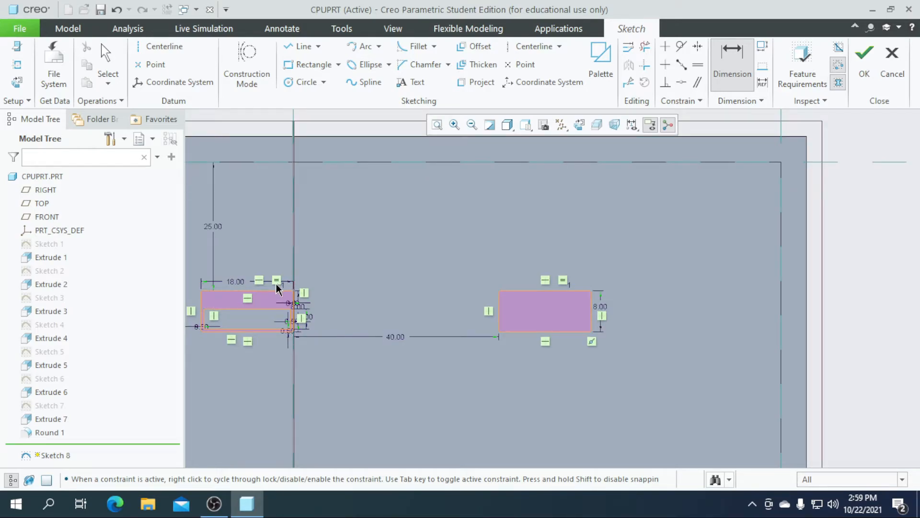
{"action": "scroll", "coordinate": [576, 290], "scroll_direction": "up", "scroll_amount": 3}
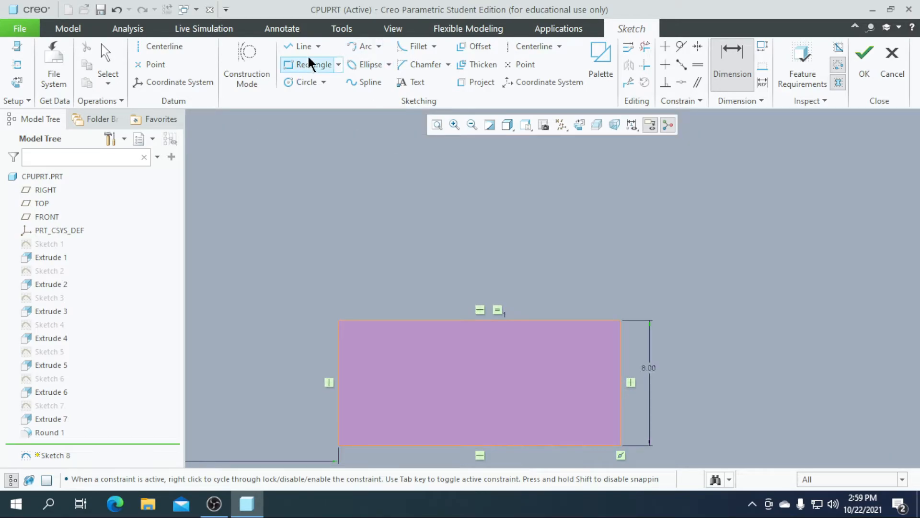
{"action": "left_click", "coordinate": [338, 64]}
{"action": "left_click", "coordinate": [332, 82]}
{"action": "scroll", "coordinate": [384, 287], "scroll_direction": "down", "scroll_amount": 1}
{"action": "scroll", "coordinate": [385, 287], "scroll_direction": "up", "scroll_amount": 1}
{"action": "left_click", "coordinate": [283, 200]}
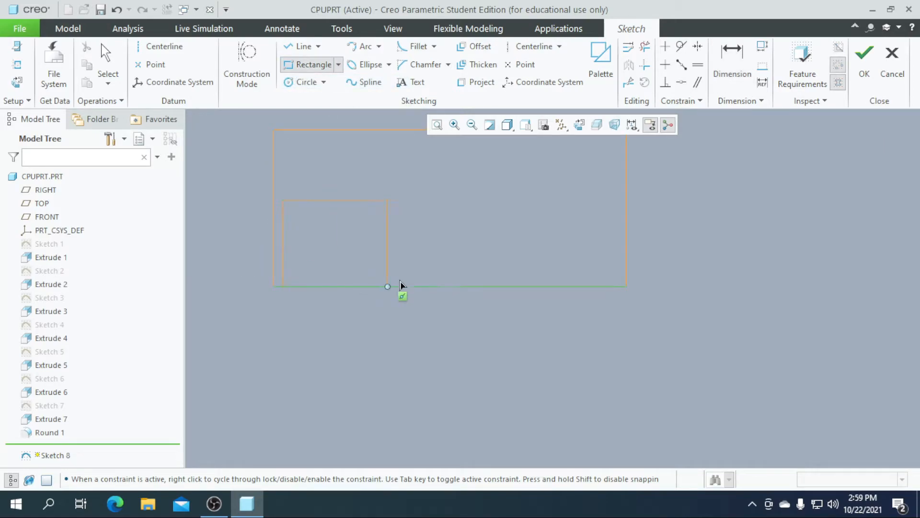
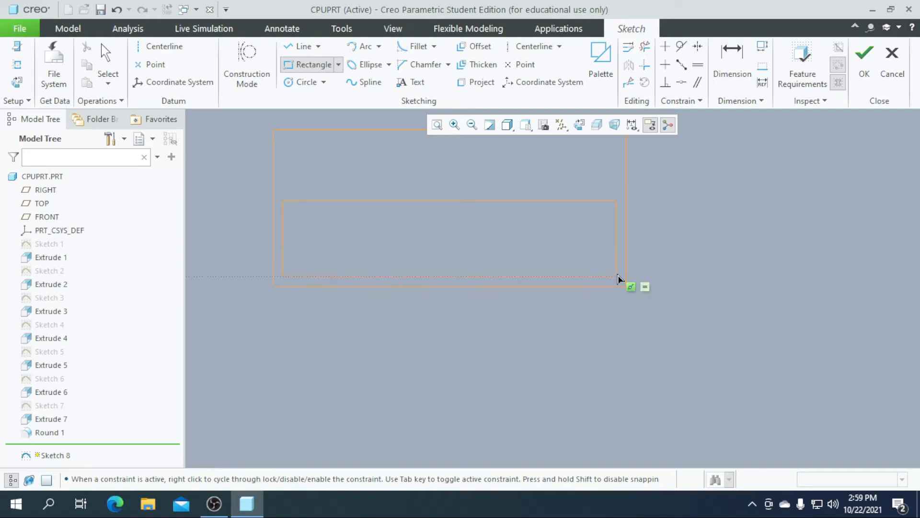
{"action": "scroll", "coordinate": [671, 295], "scroll_direction": "up", "scroll_amount": 6}
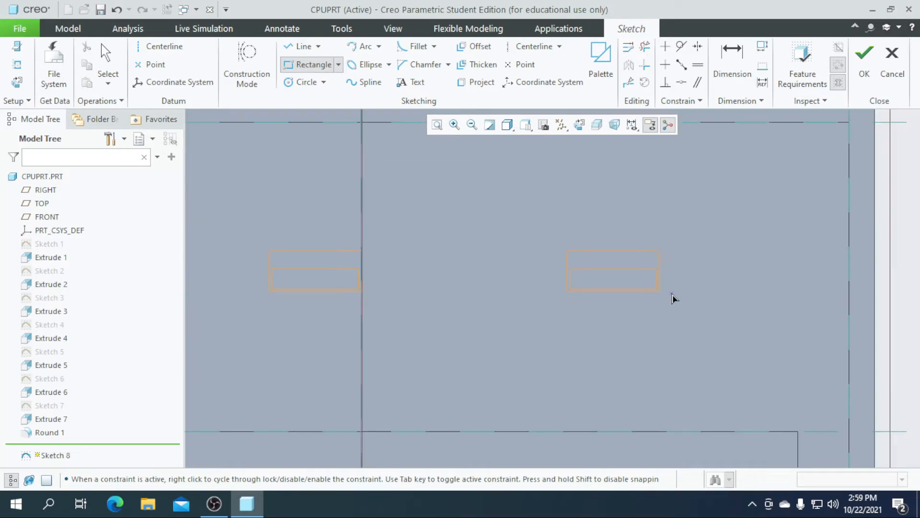
{"action": "middle_click", "coordinate": [495, 302]}
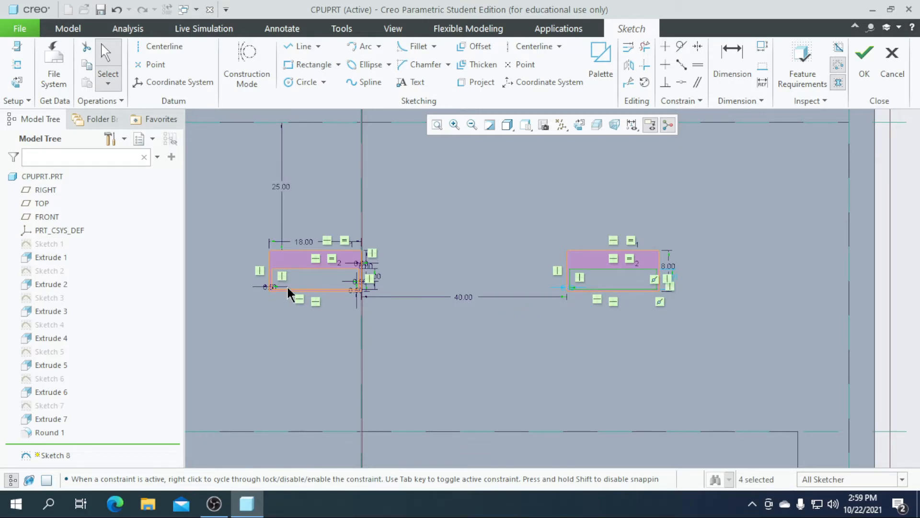
Set the gap between the second inner rectangle's left edge and its outer rectangle to 0.5, and finish the sketch
{"action": "scroll", "coordinate": [551, 300], "scroll_direction": "down", "scroll_amount": 6}
{"action": "scroll", "coordinate": [484, 274], "scroll_direction": "down", "scroll_amount": 3}
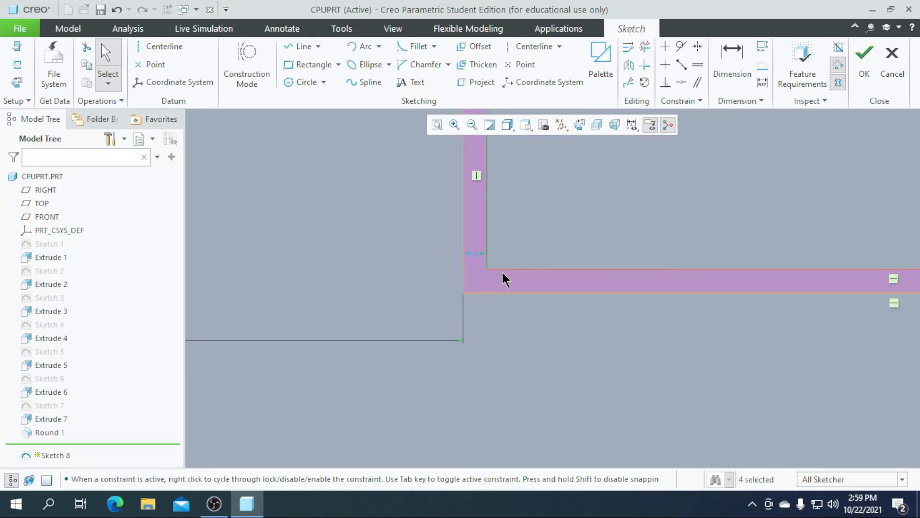
{"action": "double_click", "coordinate": [473, 253]}
{"action": "type", "text": "0.5"}
{"action": "key", "text": "Return"}
{"action": "scroll", "coordinate": [379, 268], "scroll_direction": "up", "scroll_amount": 4}
{"action": "scroll", "coordinate": [520, 268], "scroll_direction": "up", "scroll_amount": 5}
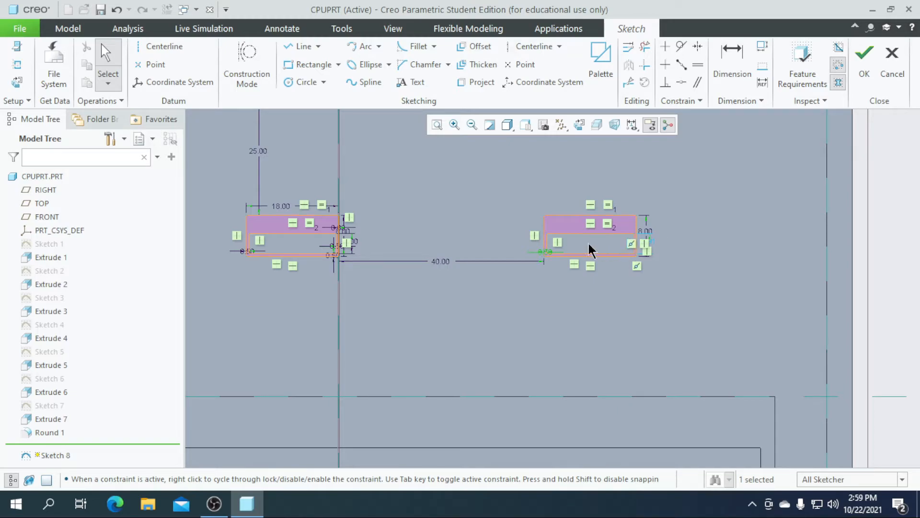
{"action": "left_click", "coordinate": [865, 62]}
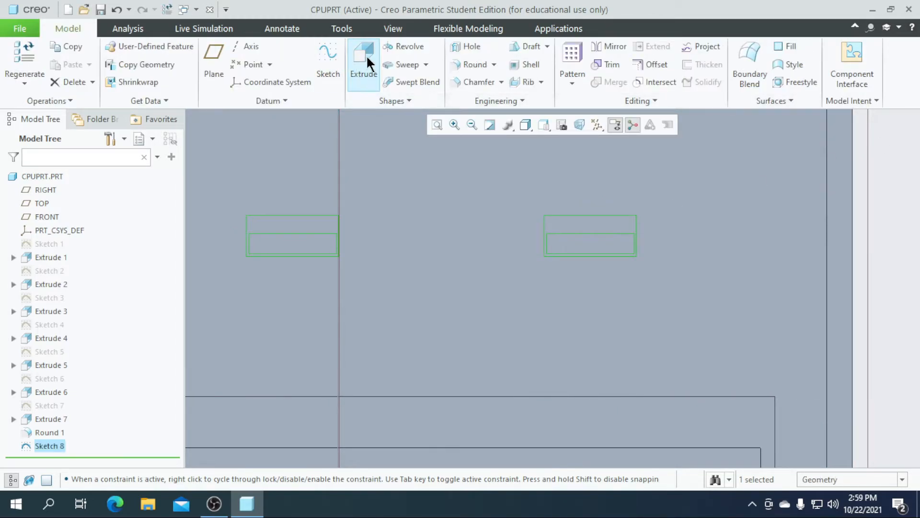
Start a solid extrusion of the two port profiles outward from the front panel
{"action": "left_click", "coordinate": [366, 56]}
{"action": "middle_click_drag", "start_coordinate": [616, 273], "coordinate": [611, 277]}
{"action": "scroll", "coordinate": [587, 268], "scroll_direction": "up", "scroll_amount": 3}
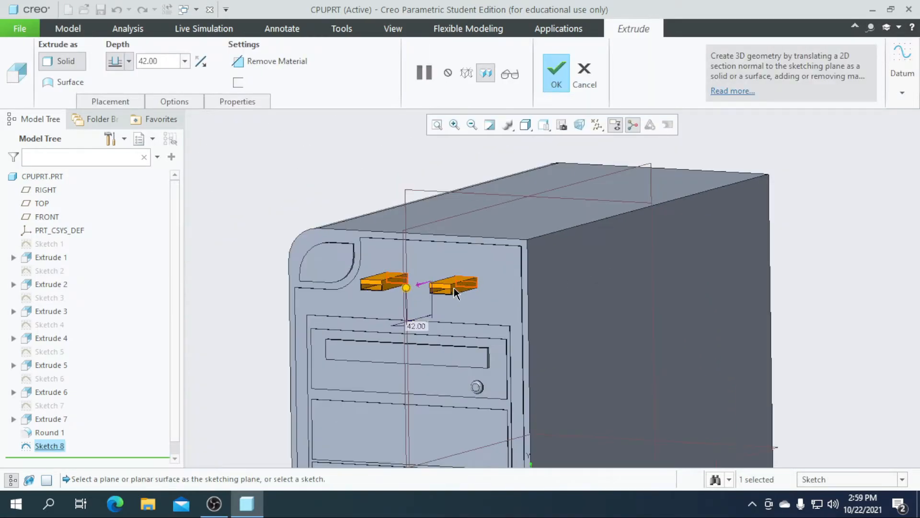
{"action": "scroll", "coordinate": [453, 288], "scroll_direction": "down", "scroll_amount": 3}
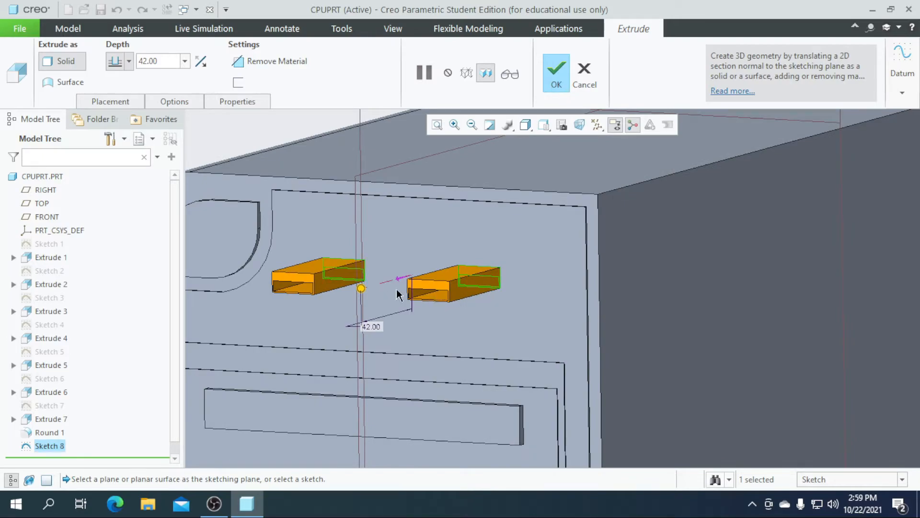
{"action": "scroll", "coordinate": [480, 262], "scroll_direction": "up", "scroll_amount": 3}
{"action": "scroll", "coordinate": [415, 280], "scroll_direction": "down", "scroll_amount": 2}
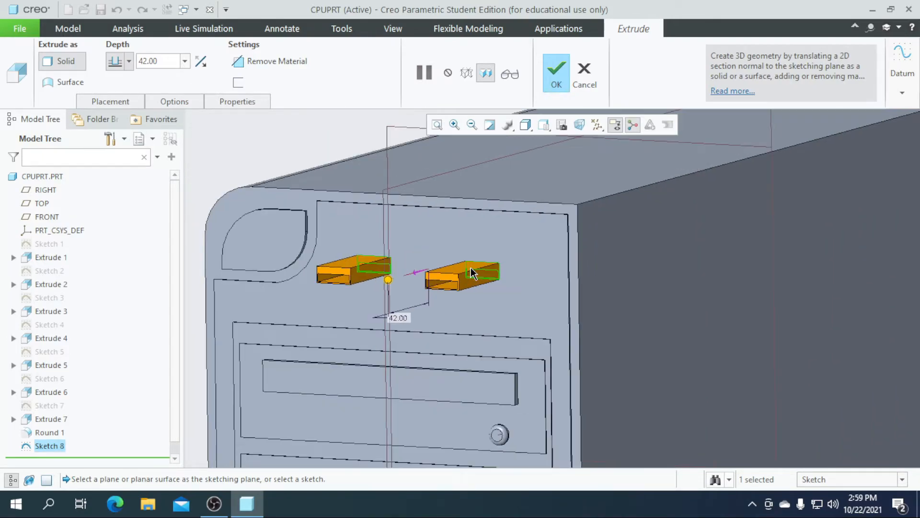
{"action": "left_click", "coordinate": [413, 276]}
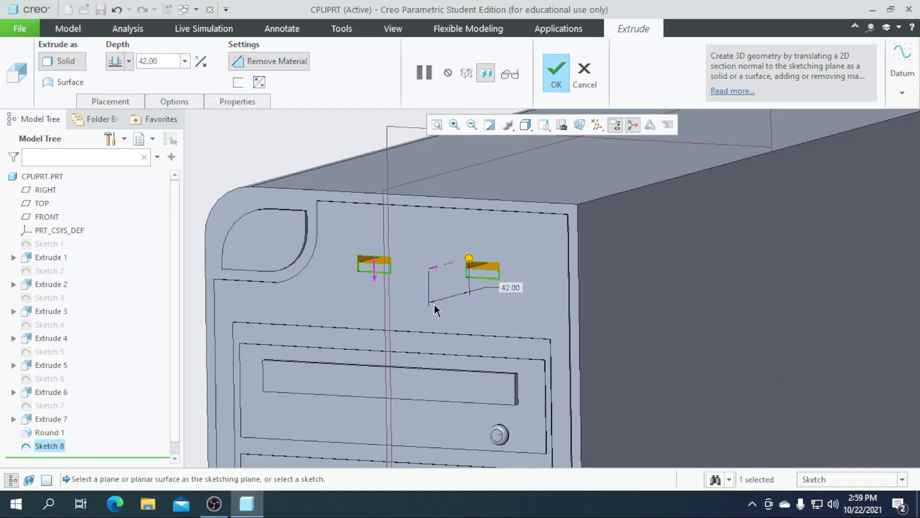
{"action": "scroll", "coordinate": [439, 299], "scroll_direction": "up", "scroll_amount": 2}
{"action": "scroll", "coordinate": [436, 288], "scroll_direction": "down", "scroll_amount": 3}
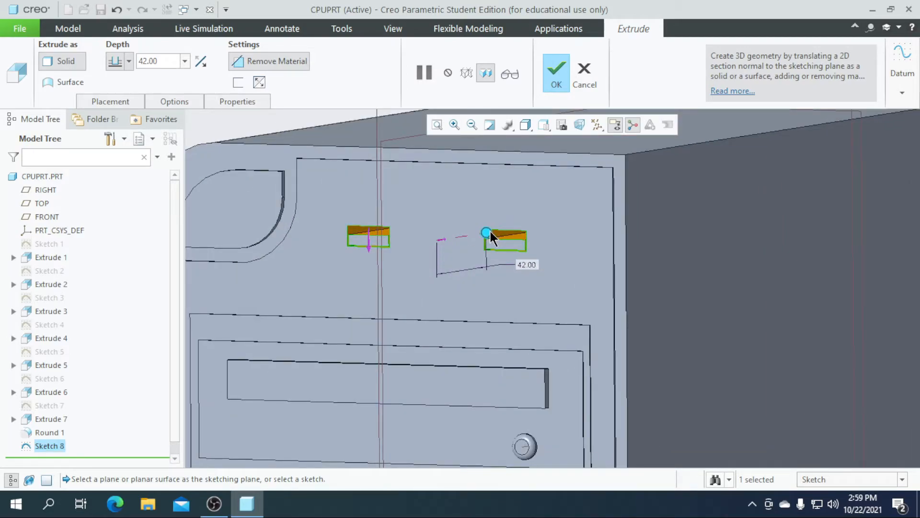
{"action": "middle_click_drag", "start_coordinate": [437, 245], "coordinate": [462, 273]}
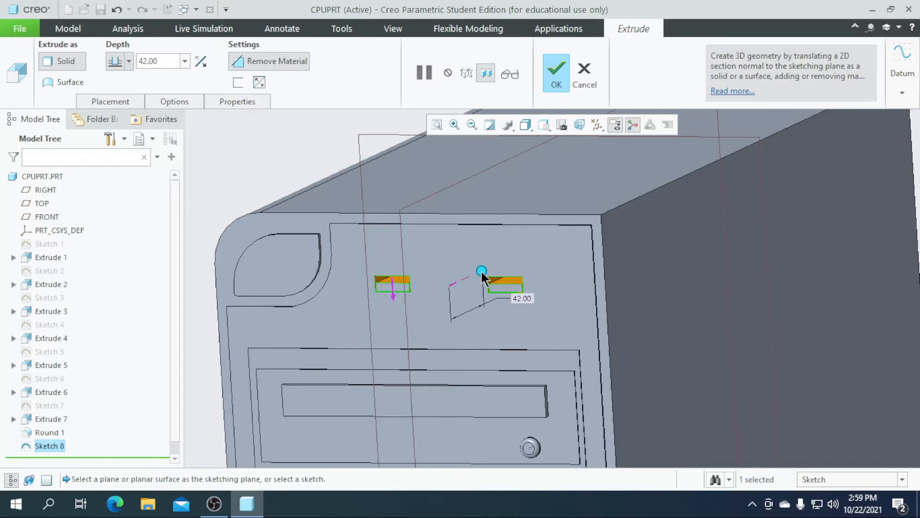
{"action": "left_click", "coordinate": [201, 62]}
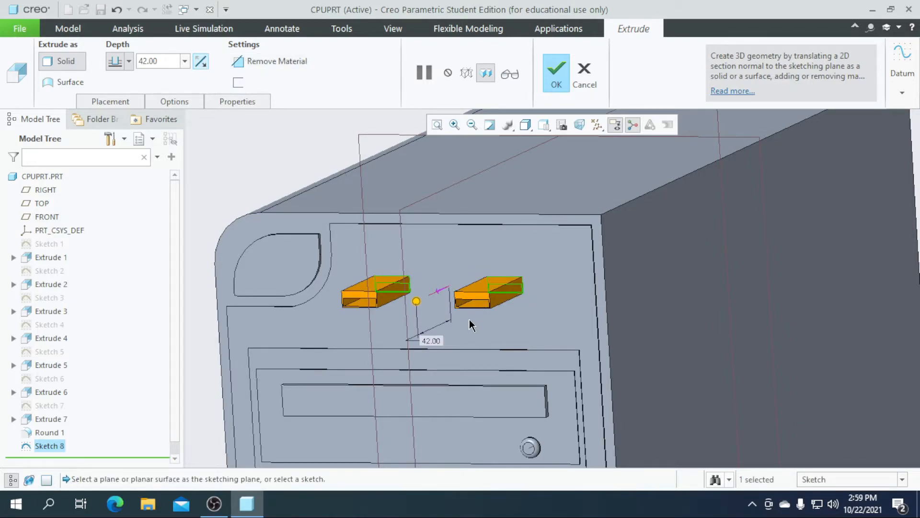
Set the port extrusion's depth to 3 and complete it
{"action": "scroll", "coordinate": [473, 326], "scroll_direction": "up", "scroll_amount": 1}
{"action": "double_click", "coordinate": [165, 59]}
{"action": "type", "text": "3"}
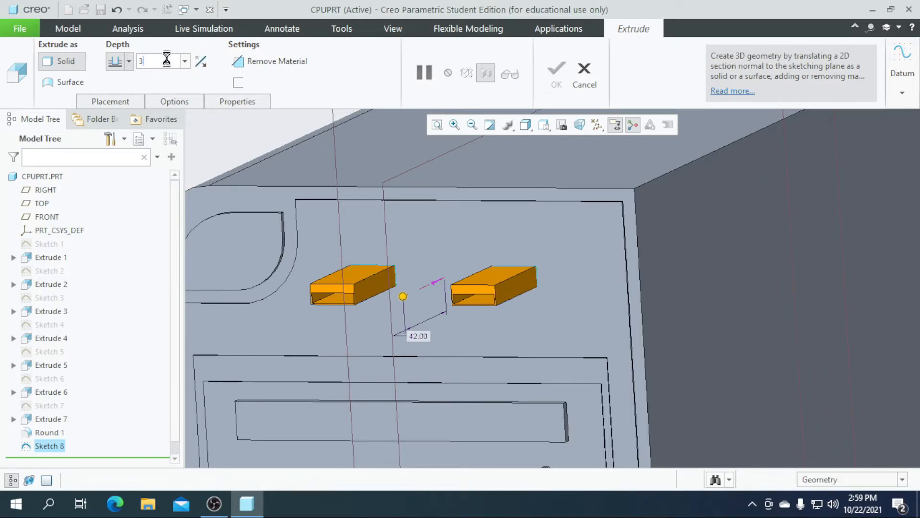
{"action": "key", "text": "Return"}
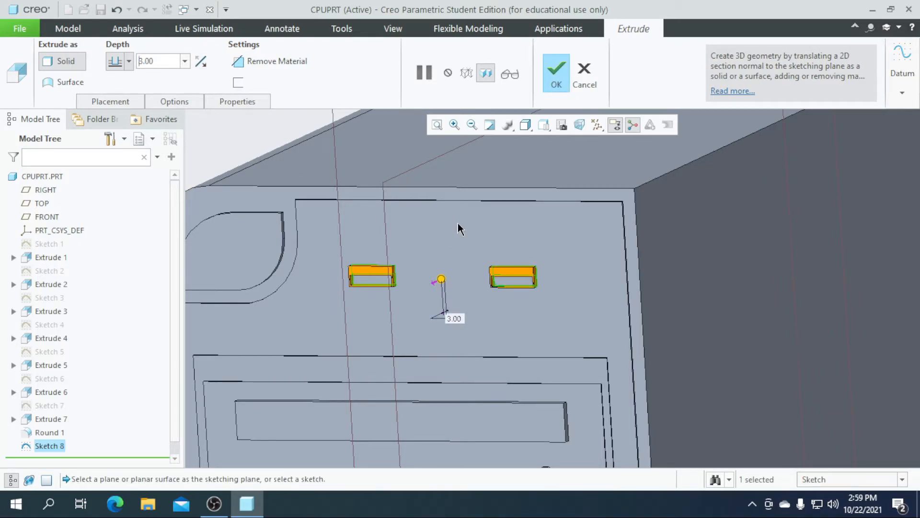
{"action": "left_click", "coordinate": [555, 76]}
Start a sketch on the front panel's face, facing the sketch plane, around the two ports
{"action": "scroll", "coordinate": [480, 188], "scroll_direction": "down", "scroll_amount": 4}
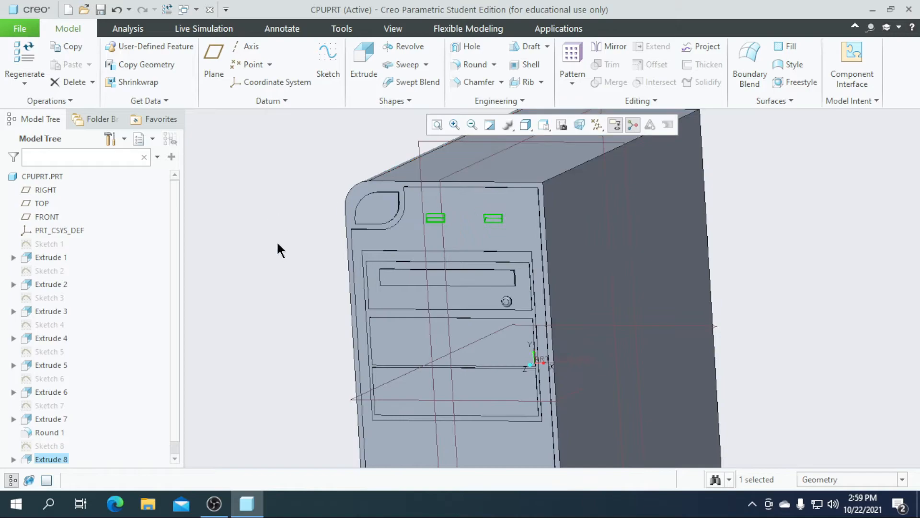
{"action": "left_click", "coordinate": [455, 229]}
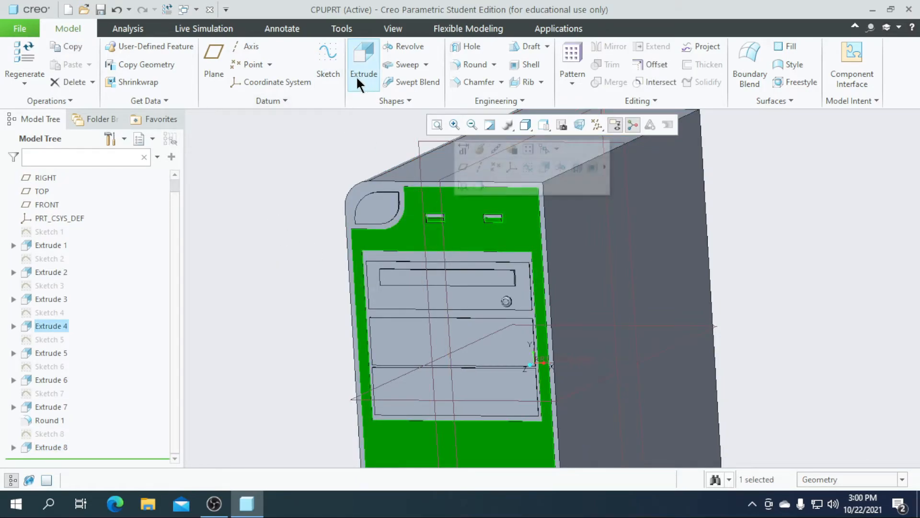
{"action": "left_click", "coordinate": [329, 72]}
{"action": "left_click", "coordinate": [580, 124]}
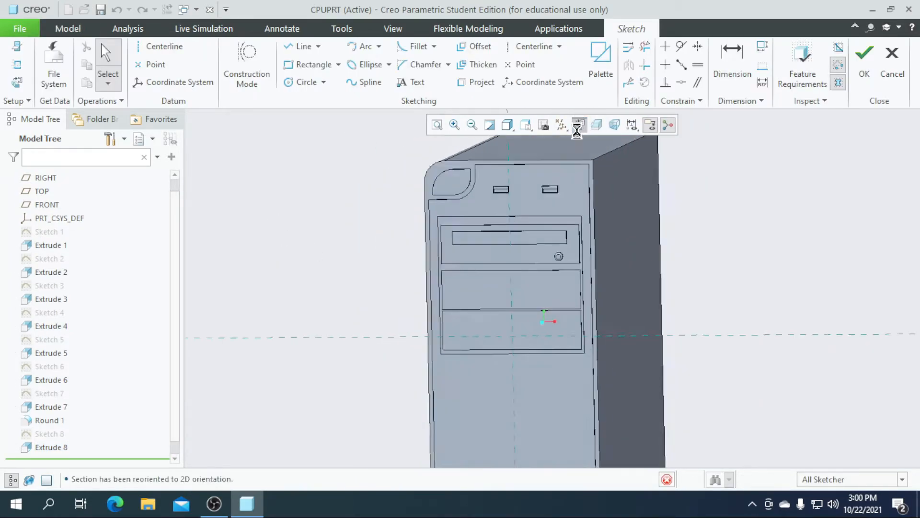
{"action": "scroll", "coordinate": [577, 164], "scroll_direction": "up", "scroll_amount": 5}
{"action": "scroll", "coordinate": [482, 193], "scroll_direction": "up", "scroll_amount": 4}
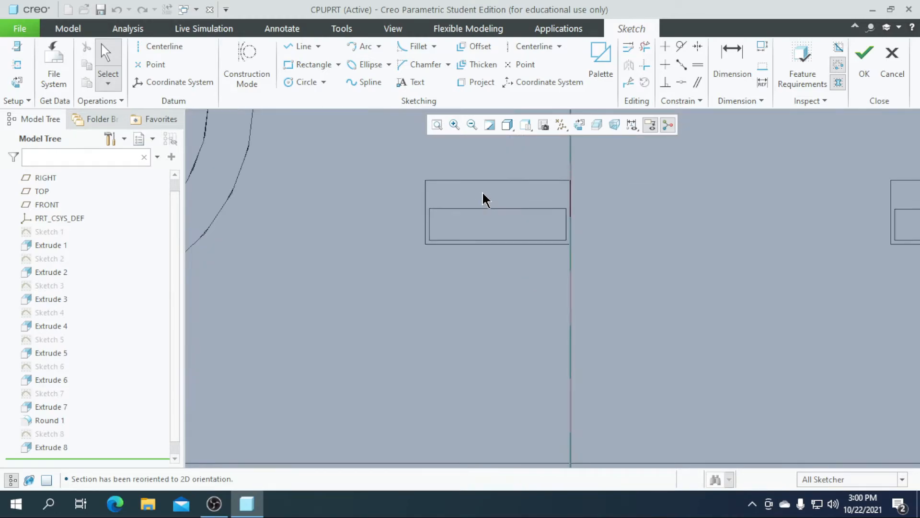
{"action": "scroll", "coordinate": [456, 209], "scroll_direction": "down", "scroll_amount": 2}
{"action": "scroll", "coordinate": [460, 212], "scroll_direction": "up", "scroll_amount": 1}
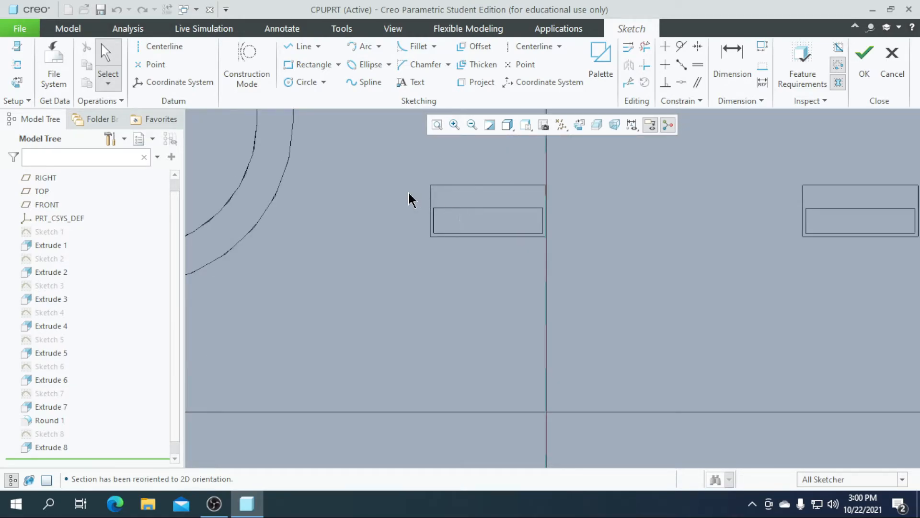
{"action": "scroll", "coordinate": [411, 199], "scroll_direction": "down", "scroll_amount": 4}
{"action": "scroll", "coordinate": [418, 202], "scroll_direction": "up", "scroll_amount": 7}
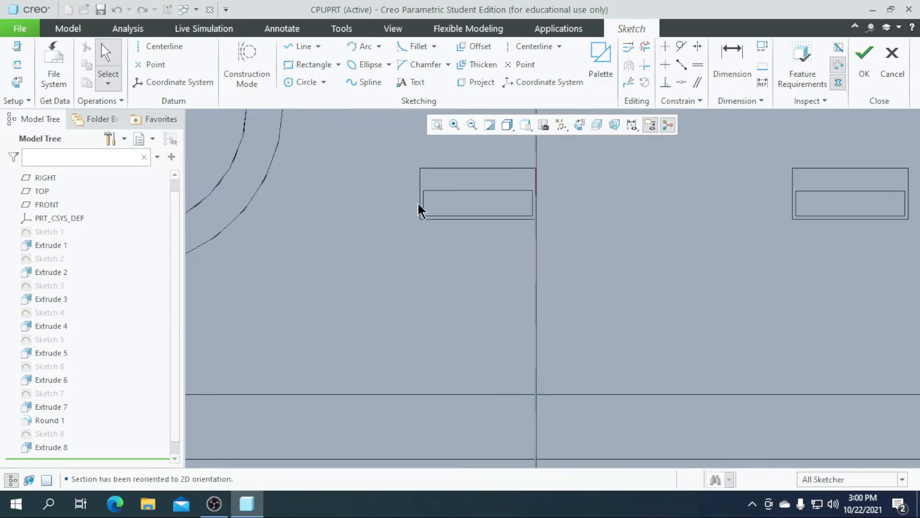
Draw a corner rectangle tracing the inner opening of the first port
{"action": "left_click", "coordinate": [305, 63]}
{"action": "scroll", "coordinate": [387, 190], "scroll_direction": "up", "scroll_amount": 4}
{"action": "left_click", "coordinate": [357, 177]}
{"action": "left_click", "coordinate": [873, 299]}
Draw a corner rectangle tracing the inner opening of the second port, and finish the sketch
{"action": "scroll", "coordinate": [290, 258], "scroll_direction": "down", "scroll_amount": 1}
{"action": "scroll", "coordinate": [705, 255], "scroll_direction": "down", "scroll_amount": 3}
{"action": "scroll", "coordinate": [517, 254], "scroll_direction": "up", "scroll_amount": 5}
{"action": "scroll", "coordinate": [599, 250], "scroll_direction": "down", "scroll_amount": 5}
{"action": "scroll", "coordinate": [599, 250], "scroll_direction": "up", "scroll_amount": 1}
{"action": "left_click", "coordinate": [585, 235]}
{"action": "left_click", "coordinate": [851, 298]}
{"action": "scroll", "coordinate": [421, 255], "scroll_direction": "down", "scroll_amount": 1}
{"action": "scroll", "coordinate": [479, 264], "scroll_direction": "down", "scroll_amount": 5}
{"action": "scroll", "coordinate": [623, 273], "scroll_direction": "down", "scroll_amount": 3}
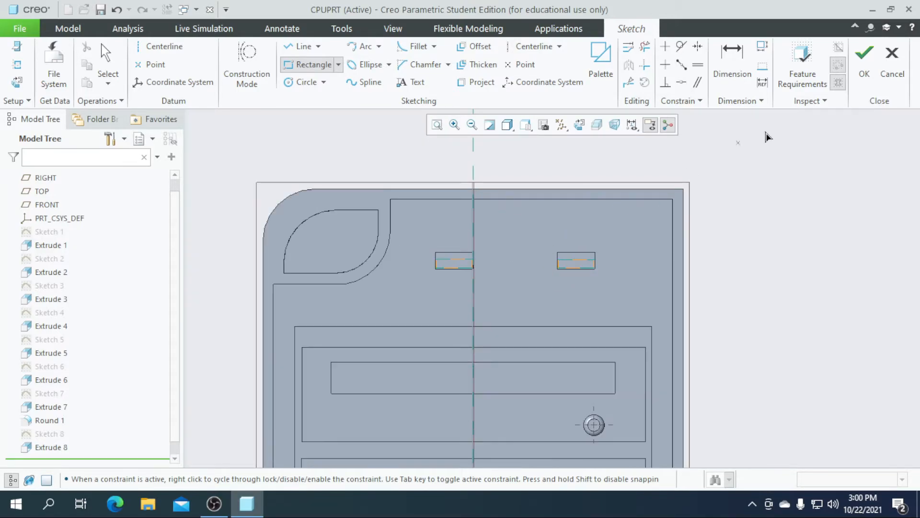
{"action": "left_click", "coordinate": [865, 55]}
Extrude both opening rectangles into the case as a 30 deep cut that removes material
{"action": "left_click", "coordinate": [372, 72]}
{"action": "scroll", "coordinate": [621, 278], "scroll_direction": "down", "scroll_amount": 3}
{"action": "middle_click_drag", "start_coordinate": [620, 290], "coordinate": [460, 321]}
{"action": "scroll", "coordinate": [393, 331], "scroll_direction": "up", "scroll_amount": 5}
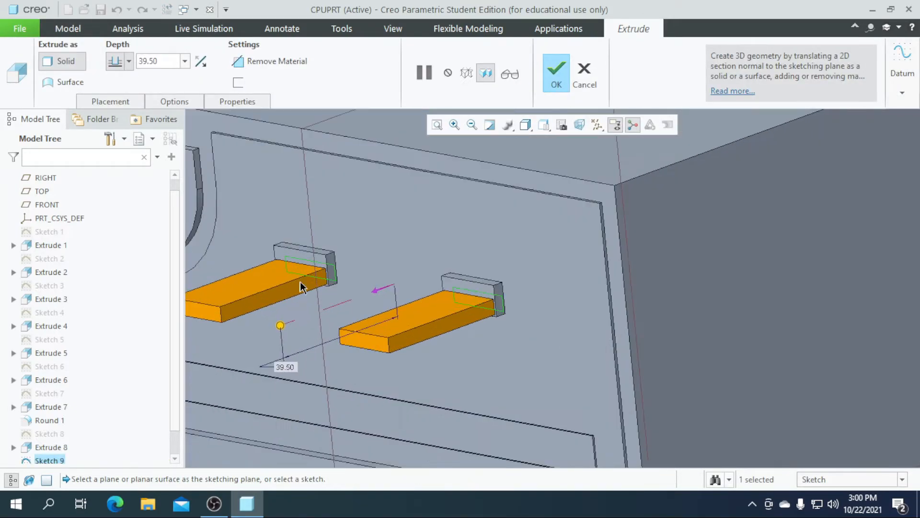
{"action": "left_click", "coordinate": [201, 62]}
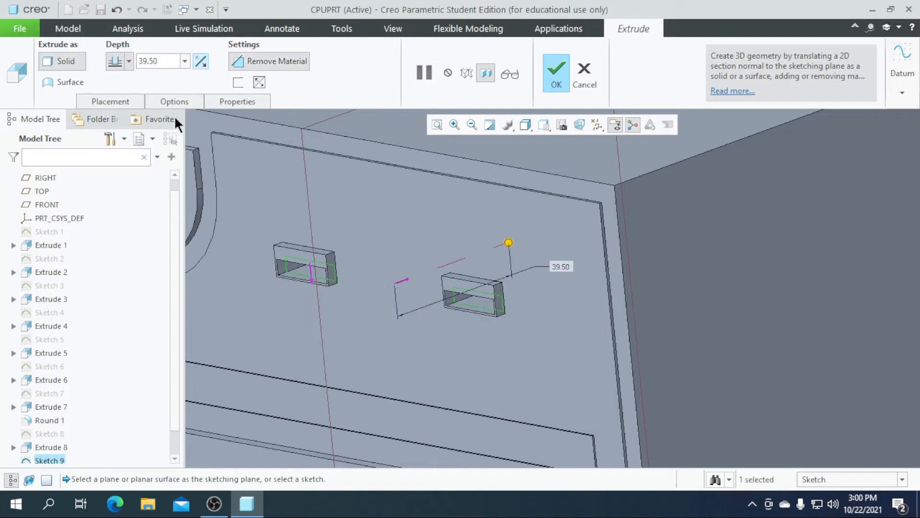
{"action": "double_click", "coordinate": [170, 62]}
{"action": "type", "text": "30"}
{"action": "key", "text": "Return"}
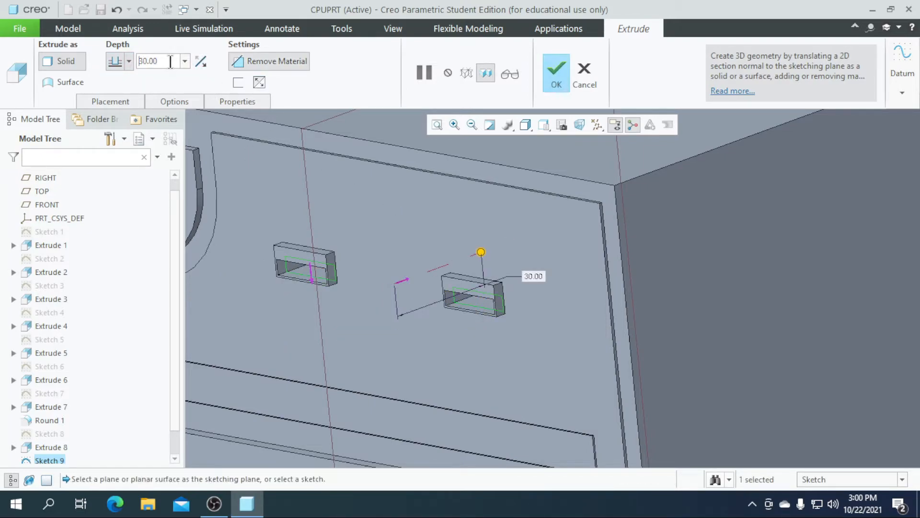
{"action": "left_click", "coordinate": [556, 72]}
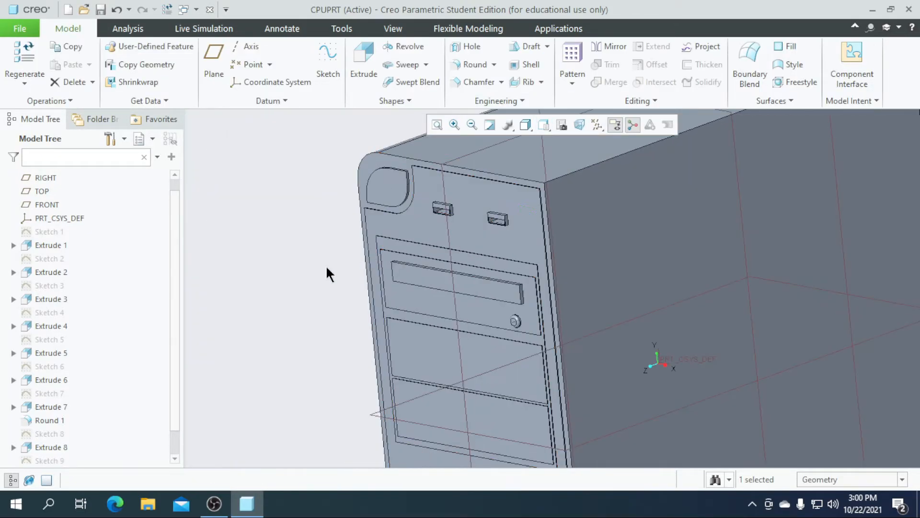
Start another sketch on the front panel's face and orient the view to the sketch plane near the ports
{"action": "scroll", "coordinate": [364, 261], "scroll_direction": "up", "scroll_amount": 3}
{"action": "scroll", "coordinate": [384, 205], "scroll_direction": "up", "scroll_amount": 4}
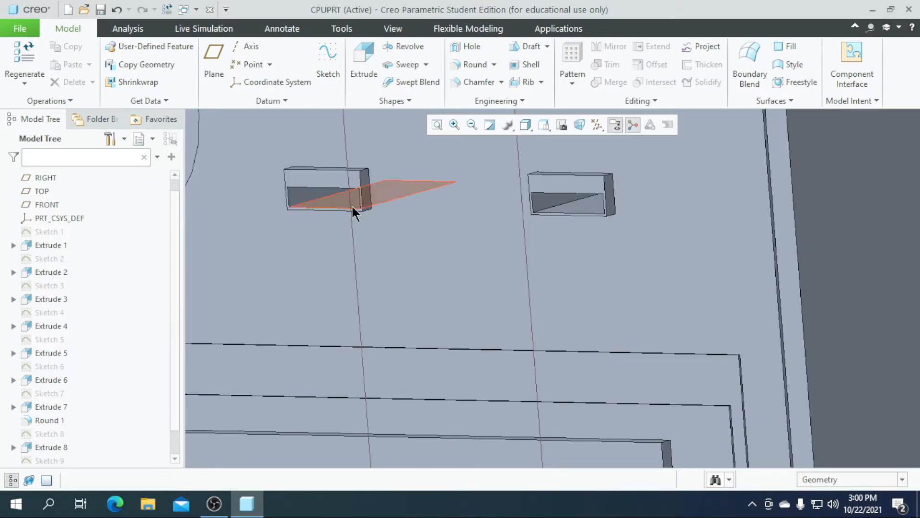
{"action": "scroll", "coordinate": [347, 213], "scroll_direction": "down", "scroll_amount": 4}
{"action": "scroll", "coordinate": [503, 302], "scroll_direction": "down", "scroll_amount": 3}
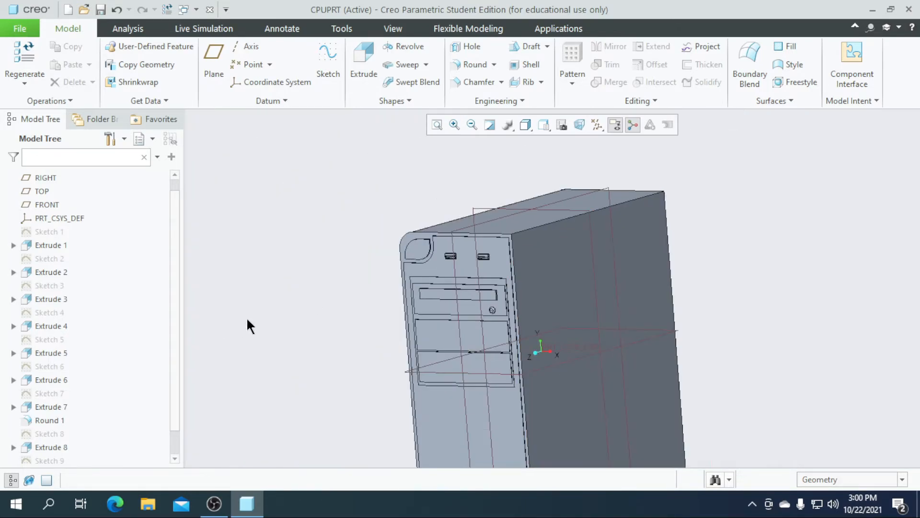
{"action": "left_click", "coordinate": [470, 270]}
{"action": "left_click", "coordinate": [329, 72]}
{"action": "left_click", "coordinate": [580, 126]}
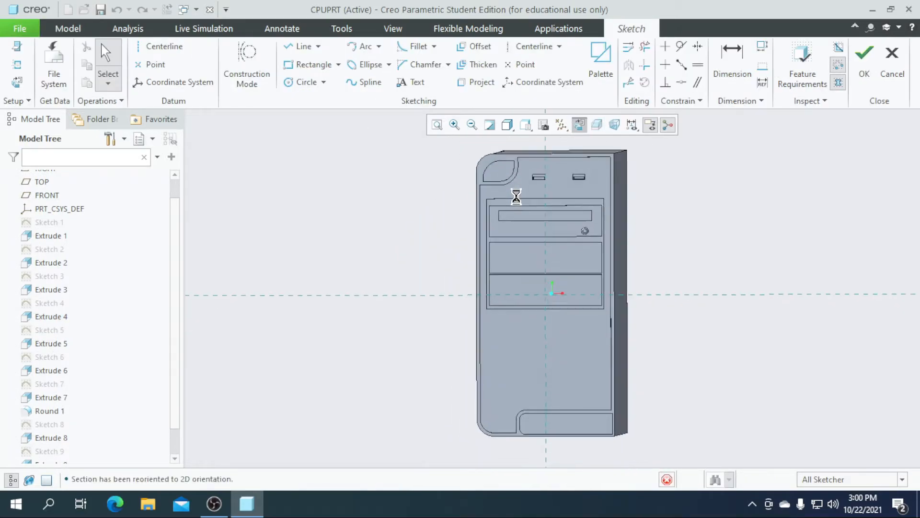
{"action": "scroll", "coordinate": [549, 225], "scroll_direction": "up", "scroll_amount": 10}
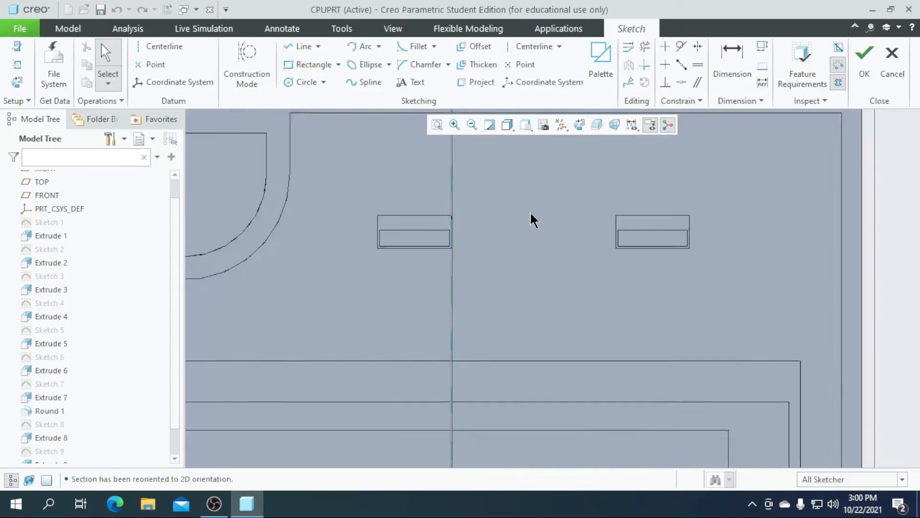
Add the upper edge of the first port's inner opening as a sketch reference
{"action": "left_click", "coordinate": [292, 83]}
{"action": "scroll", "coordinate": [412, 242], "scroll_direction": "up", "scroll_amount": 3}
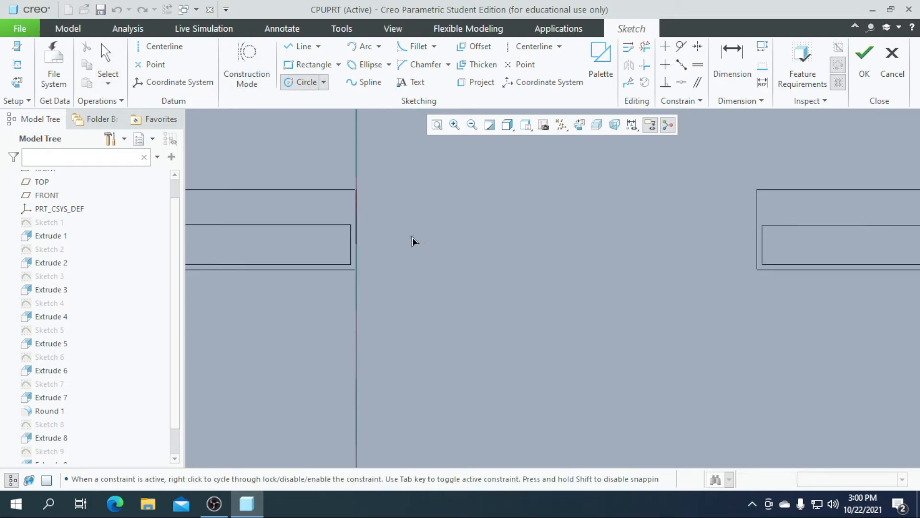
{"action": "left_click", "coordinate": [17, 64]}
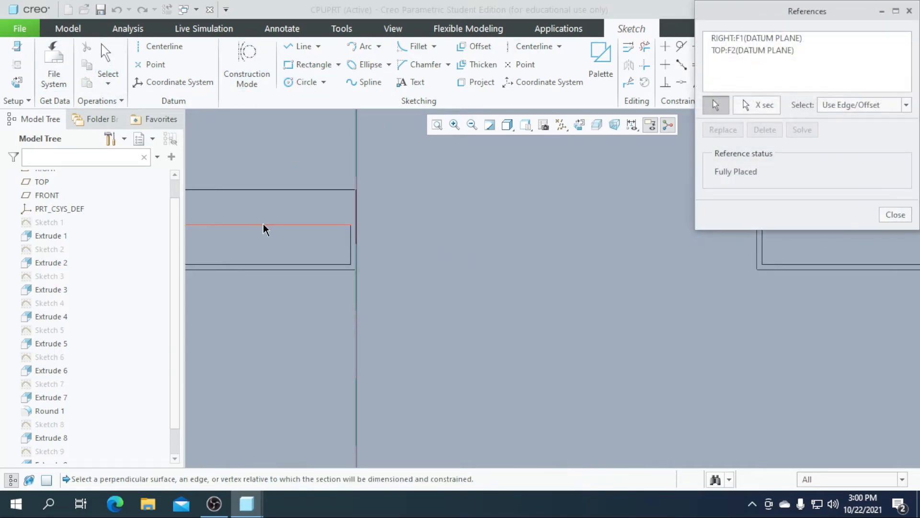
{"action": "left_click", "coordinate": [263, 225]}
{"action": "left_click", "coordinate": [892, 214]}
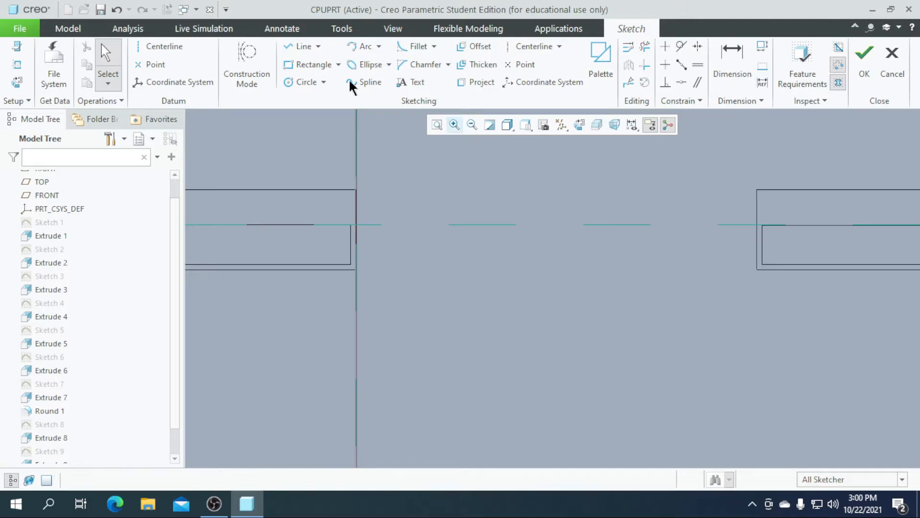
Draw two equal circles on the horizontal reference between the ports and set their diameter to 6
{"action": "left_click", "coordinate": [305, 82]}
{"action": "left_click", "coordinate": [472, 254]}
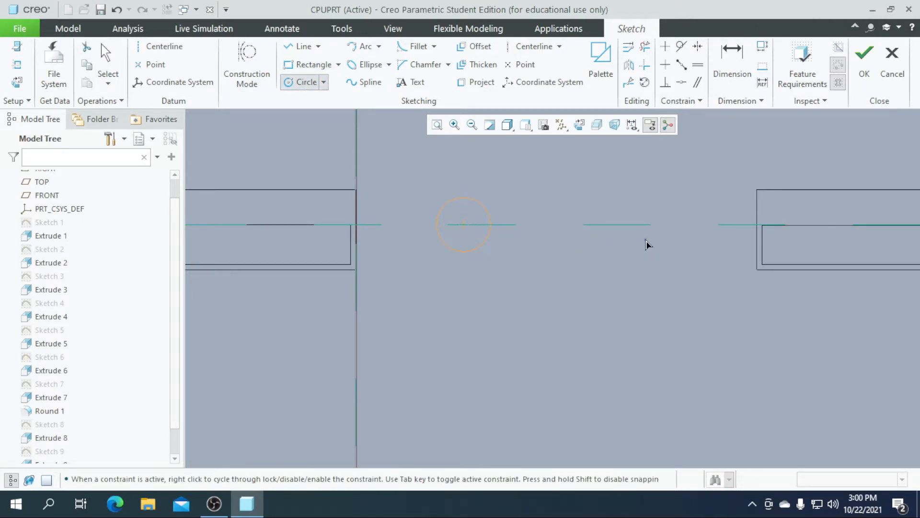
{"action": "left_click", "coordinate": [615, 224]}
{"action": "left_click", "coordinate": [626, 251]}
{"action": "middle_click", "coordinate": [480, 222]}
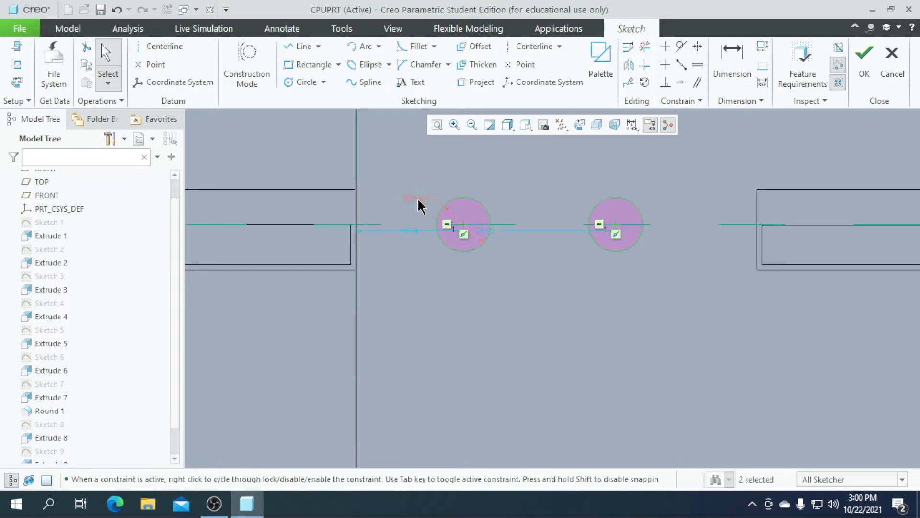
{"action": "type", "text": "6"}
{"action": "key", "text": "Return"}
Draw a concentric circle inside the first circle and set its diameter to 5
{"action": "left_click", "coordinate": [302, 82]}
{"action": "scroll", "coordinate": [464, 222], "scroll_direction": "up", "scroll_amount": 5}
{"action": "left_click", "coordinate": [463, 221]}
{"action": "left_click", "coordinate": [505, 277]}
{"action": "scroll", "coordinate": [508, 281], "scroll_direction": "down", "scroll_amount": 1}
{"action": "middle_click", "coordinate": [455, 269]}
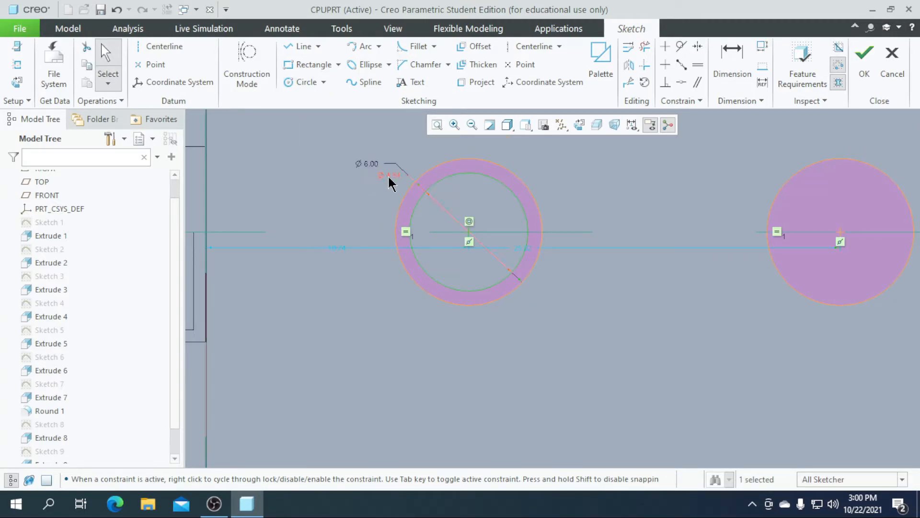
{"action": "double_click", "coordinate": [389, 176]}
{"action": "type", "text": "5"}
{"action": "key", "text": "Return"}
Draw a matching concentric circle inside the second circle and finish the sketch
{"action": "scroll", "coordinate": [398, 187], "scroll_direction": "down", "scroll_amount": 4}
{"action": "scroll", "coordinate": [589, 204], "scroll_direction": "up", "scroll_amount": 3}
{"action": "left_click", "coordinate": [309, 85]}
{"action": "left_click", "coordinate": [566, 197]}
{"action": "left_click", "coordinate": [593, 244]}
{"action": "scroll", "coordinate": [450, 271], "scroll_direction": "down", "scroll_amount": 7}
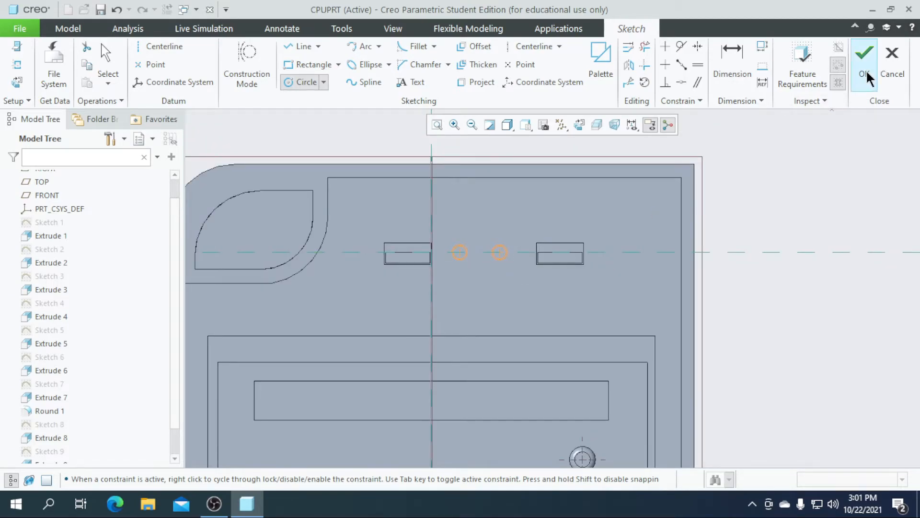
{"action": "left_click", "coordinate": [867, 70]}
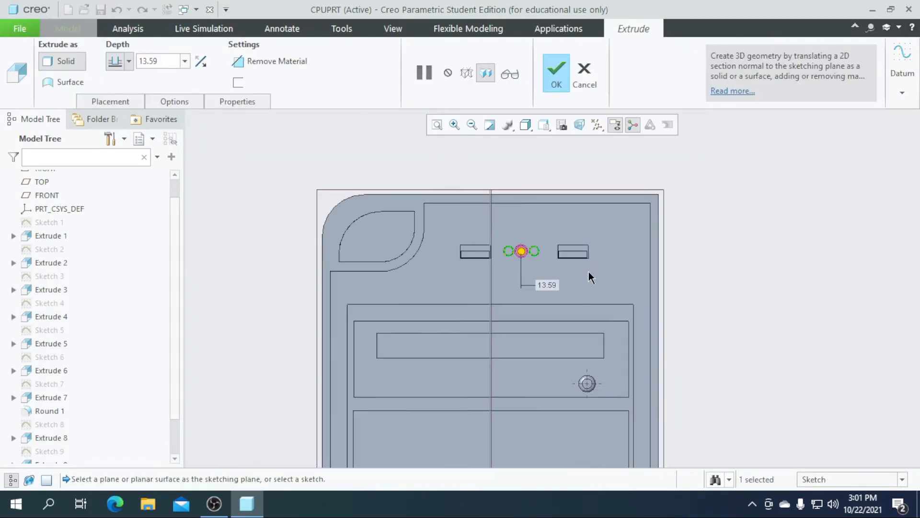
Extrude the two rings outward from the front panel to a depth of 1
{"action": "scroll", "coordinate": [379, 287], "scroll_direction": "up", "scroll_amount": 5}
{"action": "scroll", "coordinate": [472, 237], "scroll_direction": "up", "scroll_amount": 2}
{"action": "double_click", "coordinate": [166, 60]}
{"action": "type", "text": "3"}
{"action": "key", "text": "Return"}
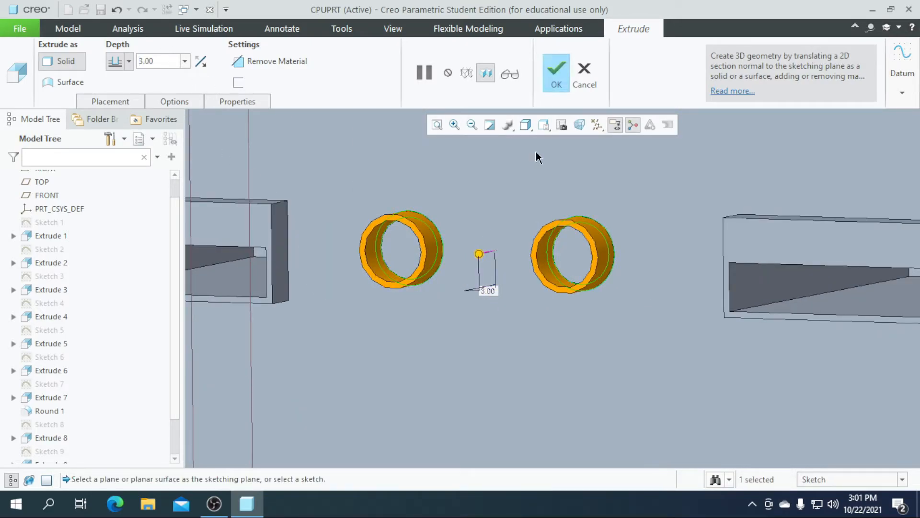
{"action": "type", "text": "1"}
{"action": "key", "text": "Return"}
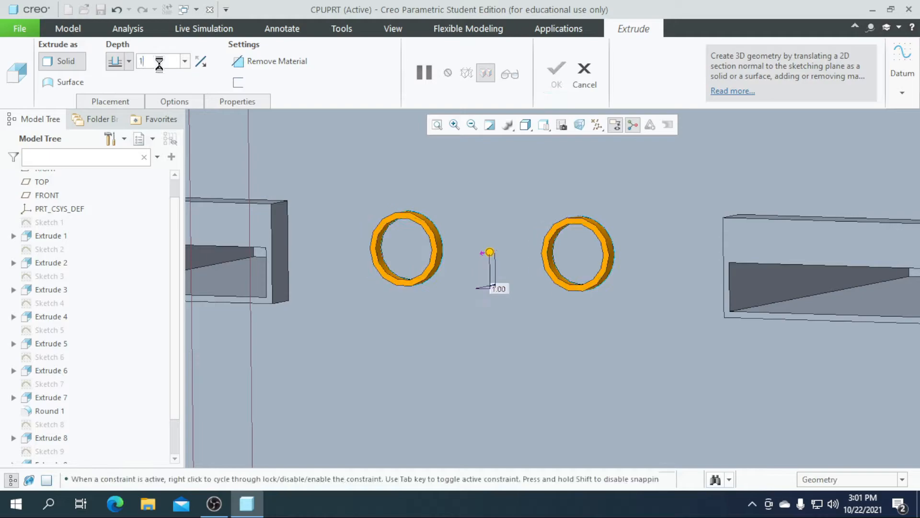
{"action": "left_click", "coordinate": [556, 73]}
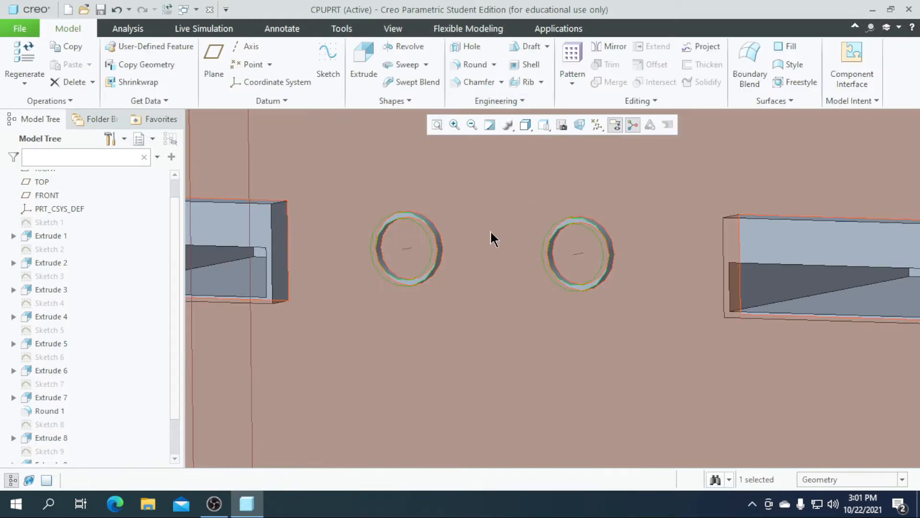
Start another sketch on the front panel's face and orient the view to the sketch plane around the rings
{"action": "scroll", "coordinate": [464, 274], "scroll_direction": "down", "scroll_amount": 5}
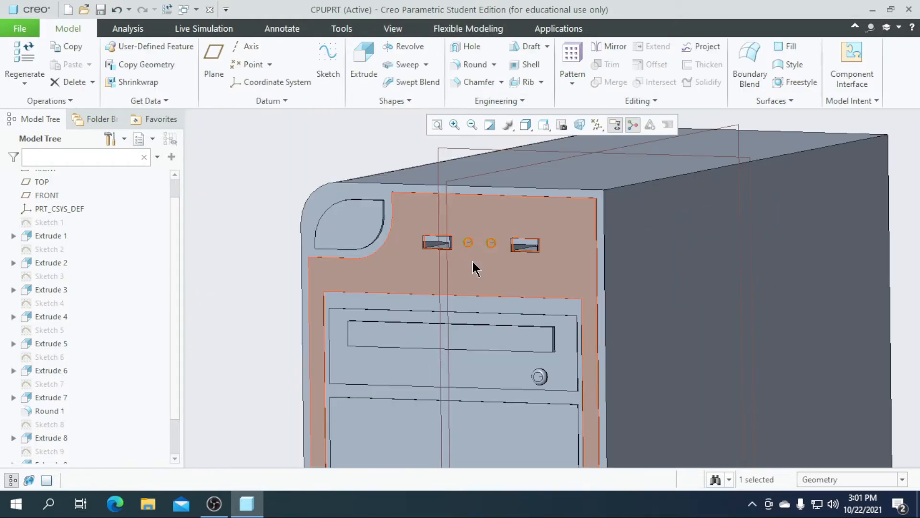
{"action": "left_click", "coordinate": [441, 218]}
{"action": "left_click", "coordinate": [327, 61]}
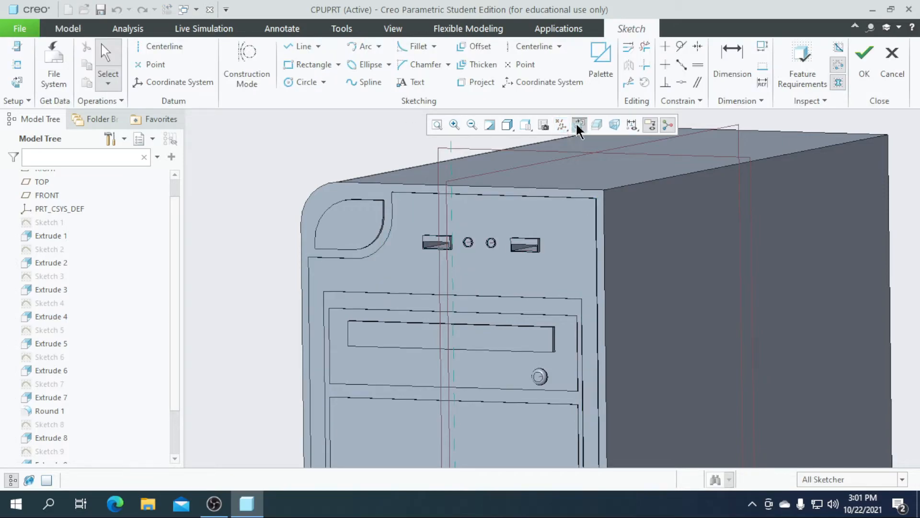
{"action": "left_click", "coordinate": [578, 124]}
{"action": "scroll", "coordinate": [579, 175], "scroll_direction": "up", "scroll_amount": 8}
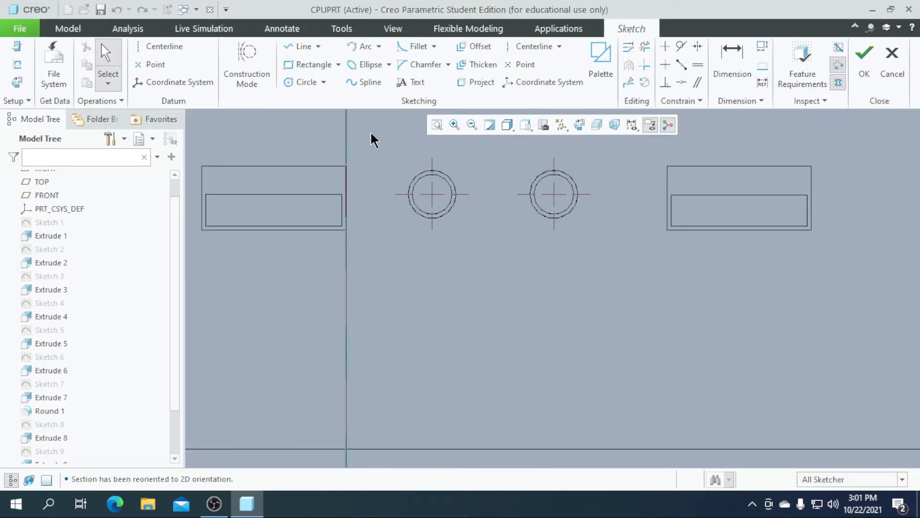
Draw circles tracing the inner openings of both rings, and finish the sketch
{"action": "left_click", "coordinate": [294, 82]}
{"action": "scroll", "coordinate": [441, 204], "scroll_direction": "up", "scroll_amount": 4}
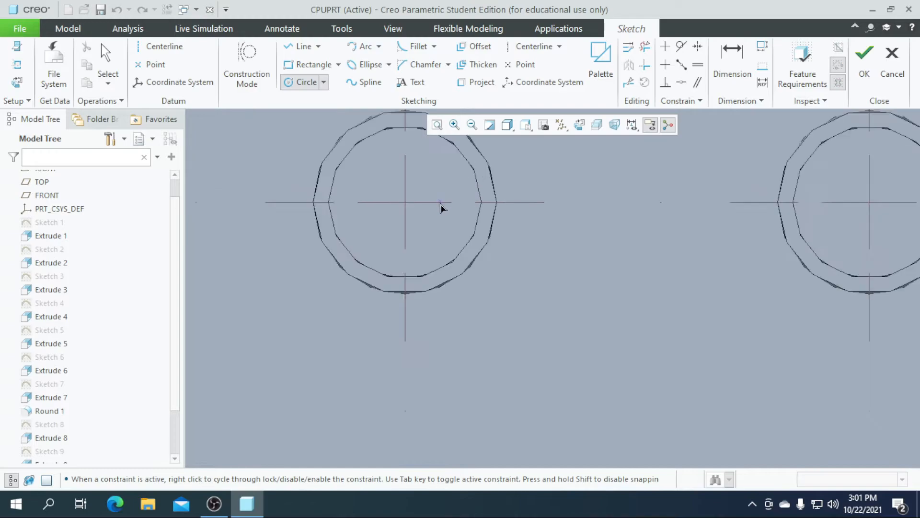
{"action": "left_click", "coordinate": [445, 266]}
{"action": "scroll", "coordinate": [353, 232], "scroll_direction": "down", "scroll_amount": 3}
{"action": "left_click", "coordinate": [617, 216]}
{"action": "left_click", "coordinate": [634, 256]}
{"action": "scroll", "coordinate": [676, 250], "scroll_direction": "down", "scroll_amount": 3}
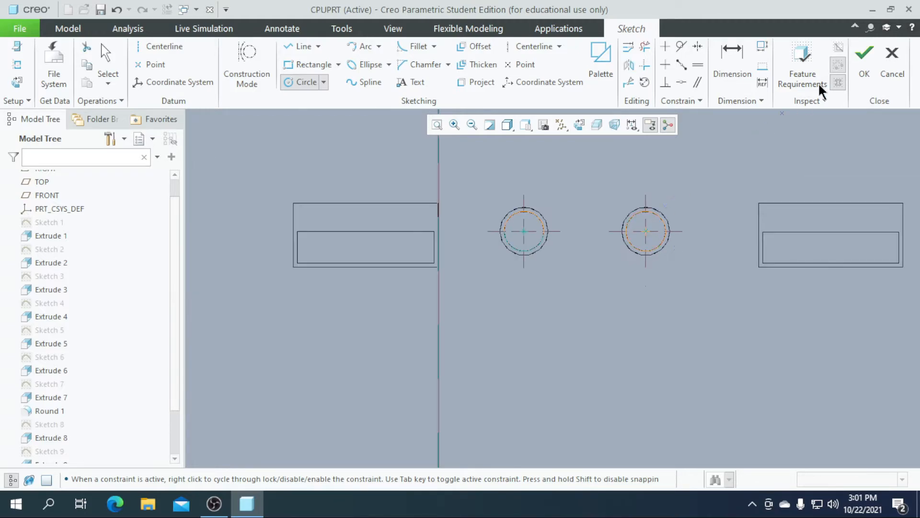
{"action": "left_click", "coordinate": [863, 57]}
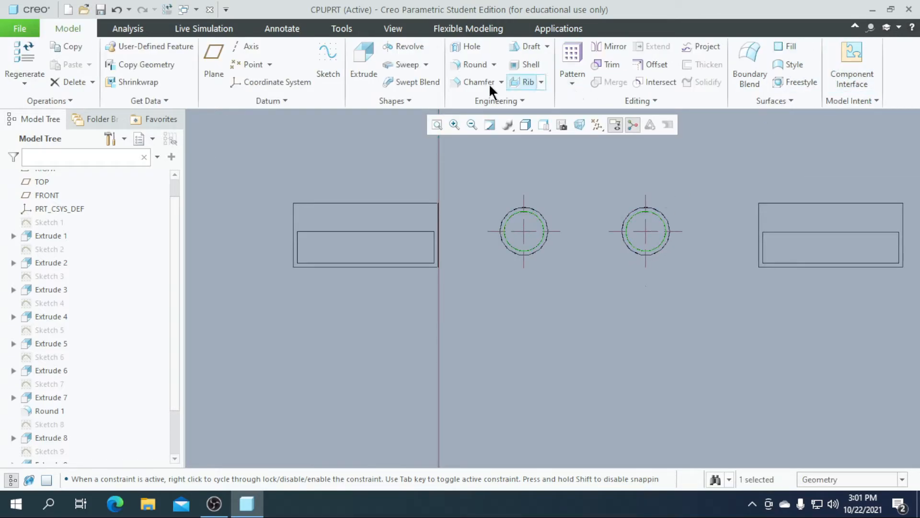
Extrude both circles into the case as a 15 deep cut that removes material
{"action": "left_click", "coordinate": [364, 60]}
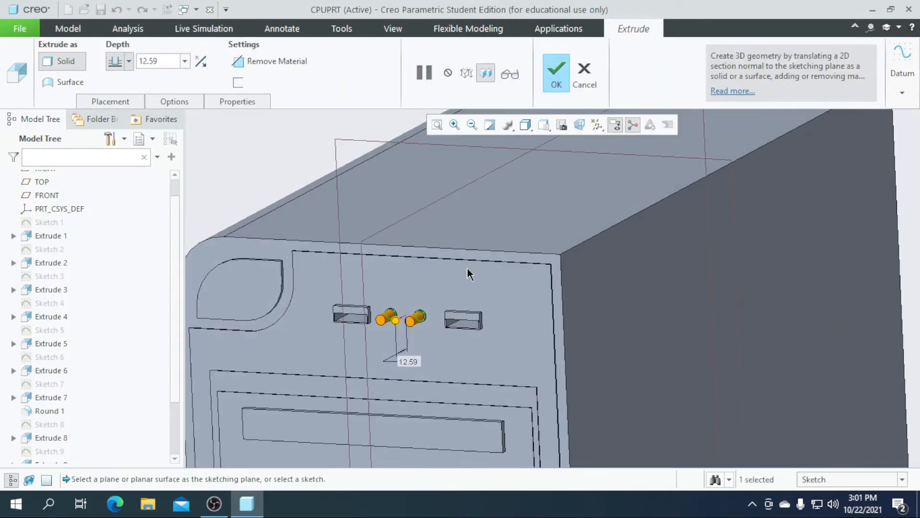
{"action": "left_click", "coordinate": [201, 62]}
{"action": "scroll", "coordinate": [401, 298], "scroll_direction": "down", "scroll_amount": 5}
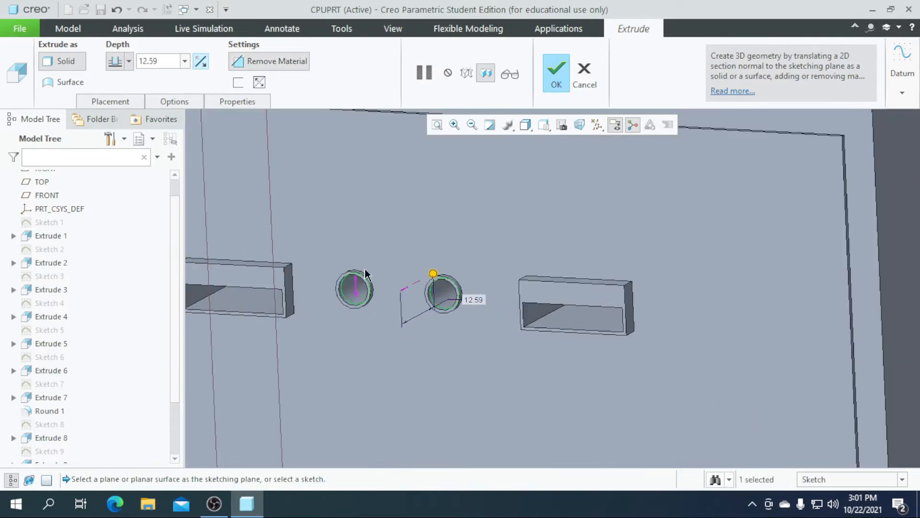
{"action": "double_click", "coordinate": [154, 60]}
{"action": "type", "text": "15"}
{"action": "key", "text": "Return"}
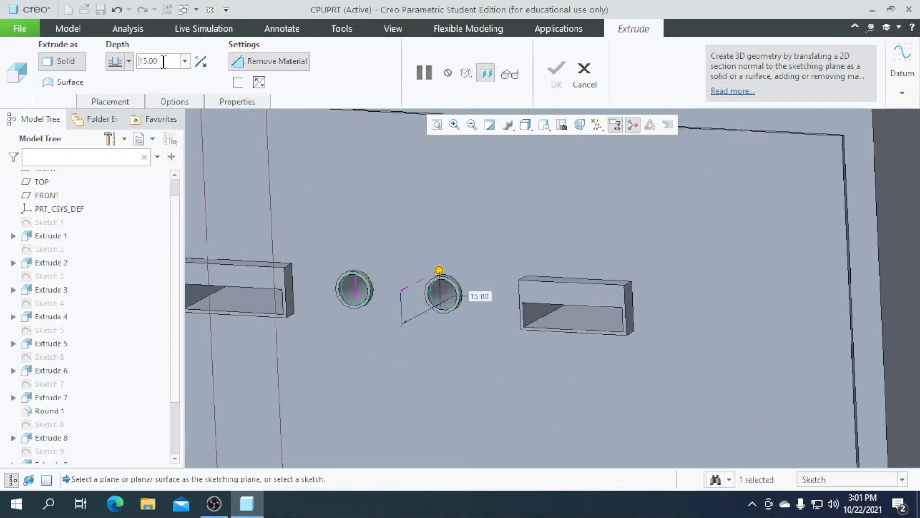
{"action": "scroll", "coordinate": [455, 237], "scroll_direction": "up", "scroll_amount": 5}
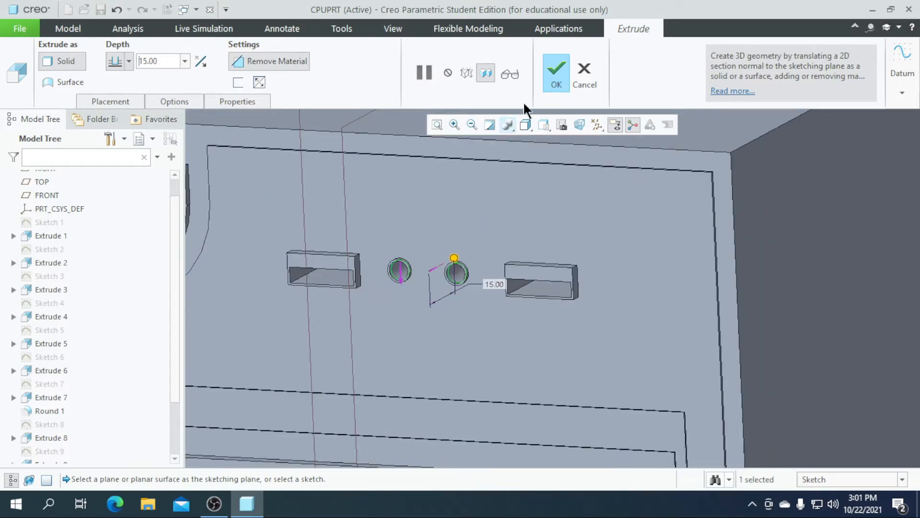
{"action": "left_click", "coordinate": [556, 71]}
Start a new sketch on the front panel's face and add the upper edge of the second port's opening as a reference
{"action": "left_click", "coordinate": [190, 241]}
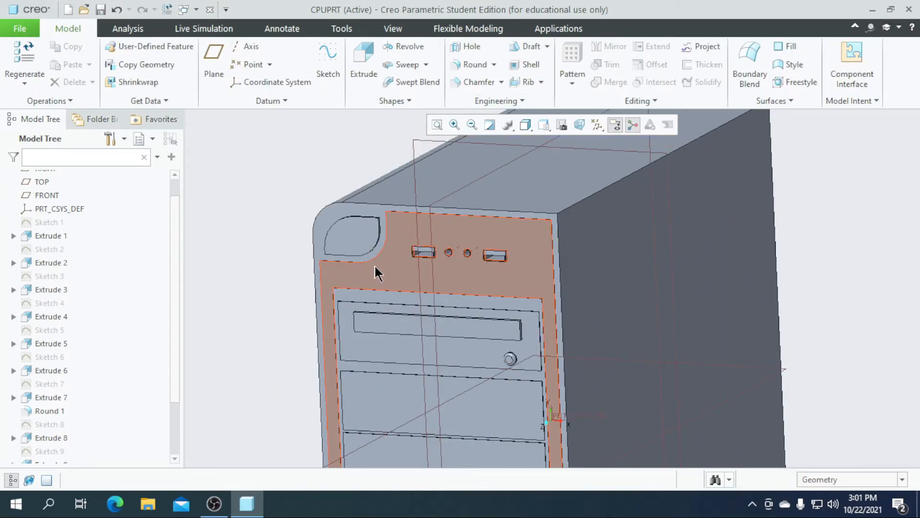
{"action": "left_click", "coordinate": [524, 257]}
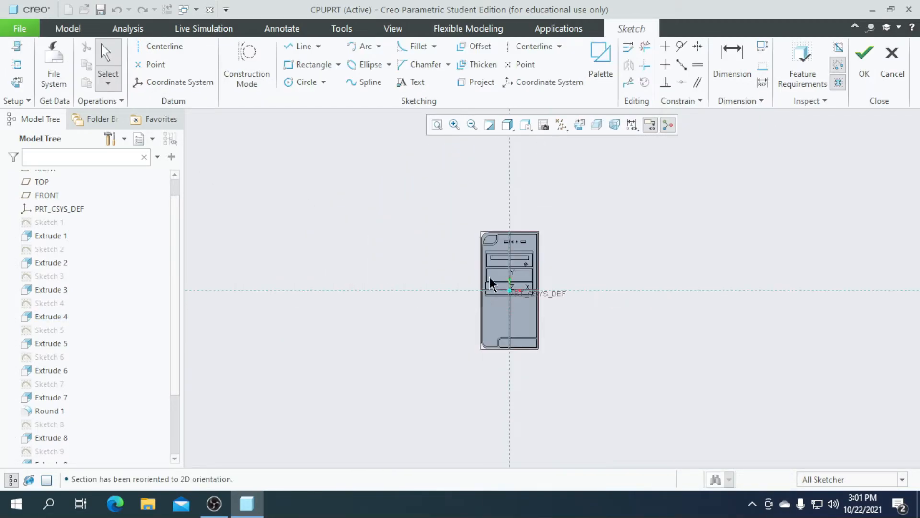
{"action": "scroll", "coordinate": [488, 278], "scroll_direction": "down", "scroll_amount": 6}
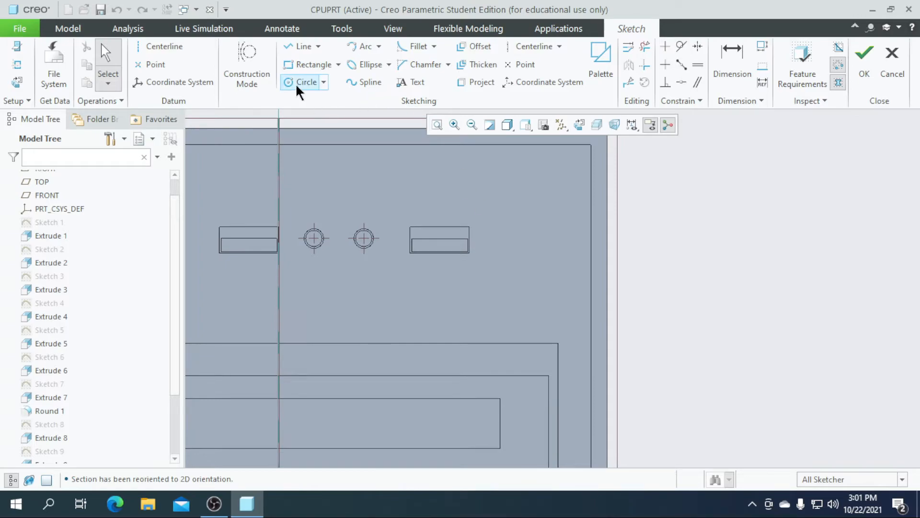
{"action": "left_click", "coordinate": [298, 83]}
{"action": "scroll", "coordinate": [496, 229], "scroll_direction": "down", "scroll_amount": 2}
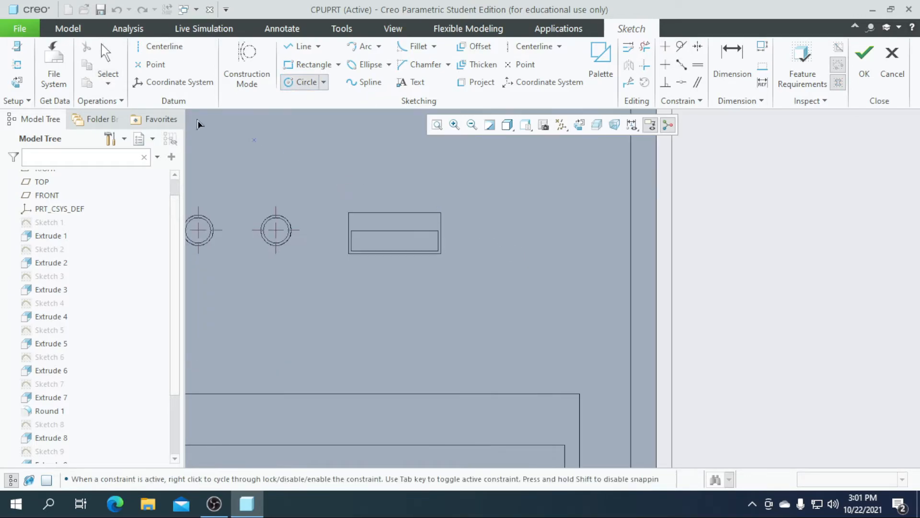
{"action": "left_click", "coordinate": [18, 67]}
{"action": "left_click", "coordinate": [386, 230]}
Draw a circle on the horizontal reference between the second port and the panel's side edge, and set its diameter to 8
{"action": "left_click", "coordinate": [308, 82]}
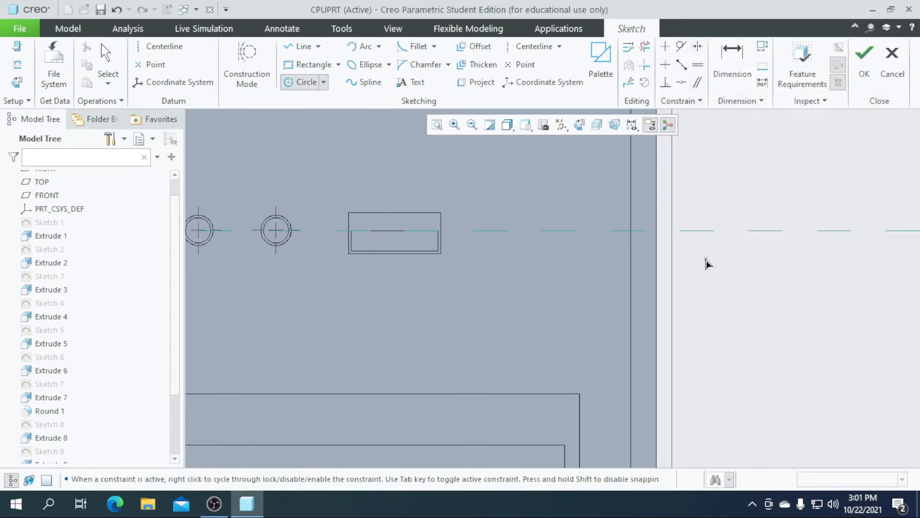
{"action": "scroll", "coordinate": [709, 263], "scroll_direction": "down", "scroll_amount": 1}
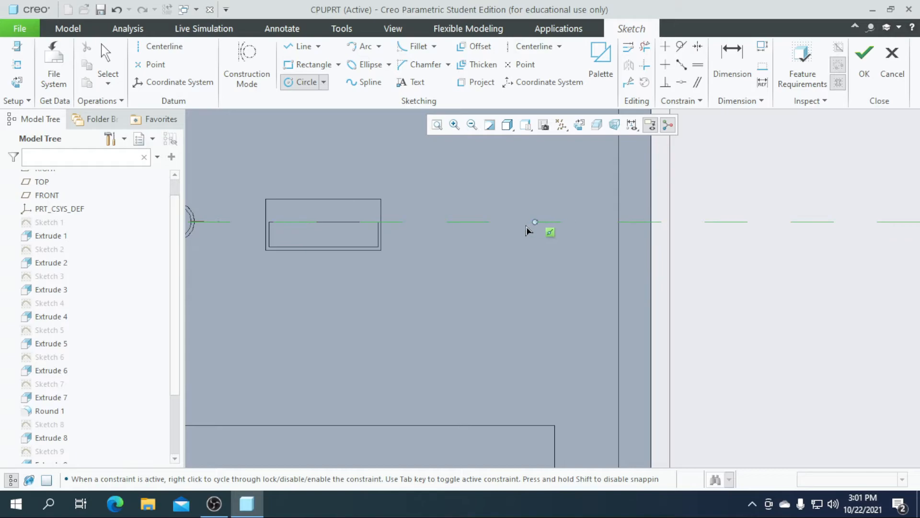
{"action": "left_click", "coordinate": [525, 263]}
{"action": "middle_click", "coordinate": [469, 202]}
{"action": "double_click", "coordinate": [463, 188]}
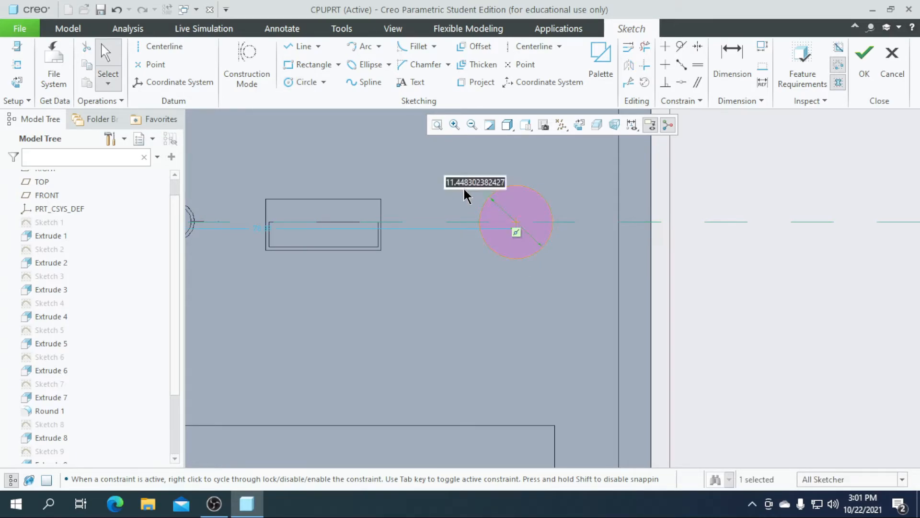
{"action": "type", "text": "9"}
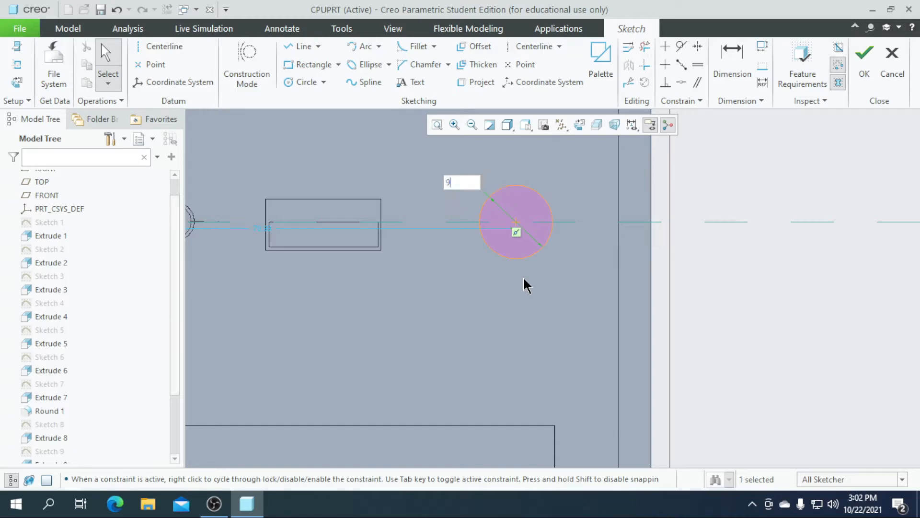
{"action": "type", "text": "8"}
{"action": "key", "text": "Return"}
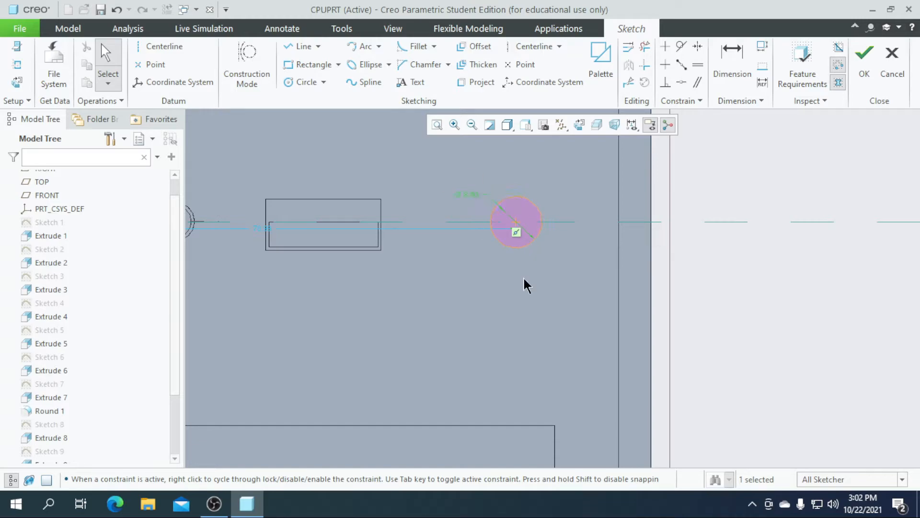
Add the second port's outer side edge and the front panel's nearby vertical edge as sketch references
{"action": "scroll", "coordinate": [549, 261], "scroll_direction": "up", "scroll_amount": 3}
{"action": "scroll", "coordinate": [545, 256], "scroll_direction": "down", "scroll_amount": 1}
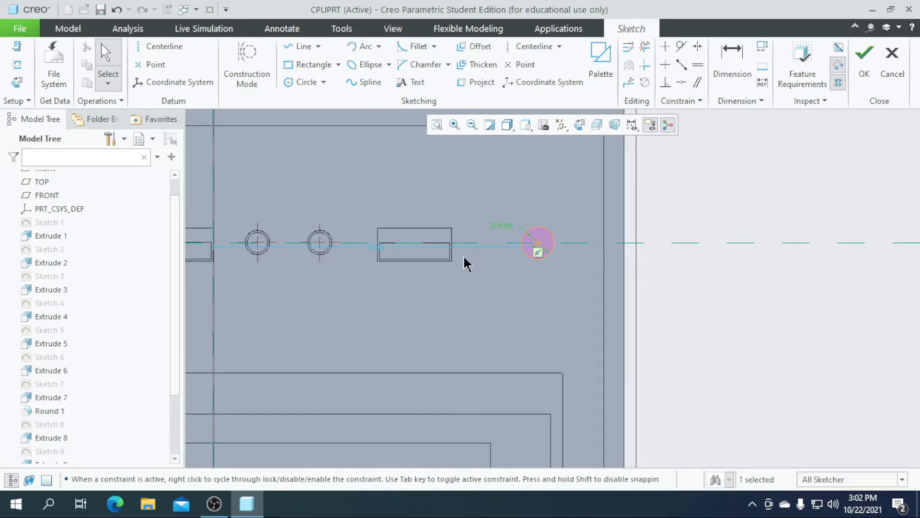
{"action": "scroll", "coordinate": [427, 283], "scroll_direction": "up", "scroll_amount": 2}
{"action": "scroll", "coordinate": [456, 238], "scroll_direction": "down", "scroll_amount": 2}
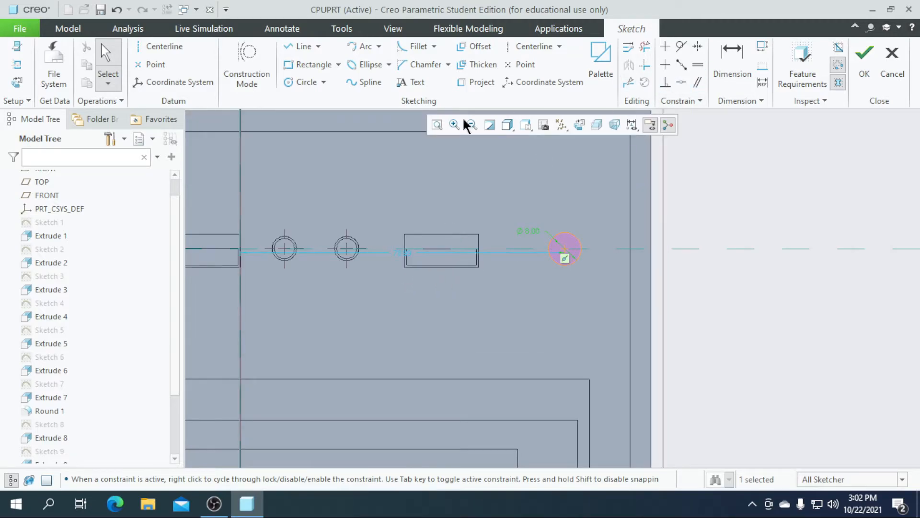
{"action": "left_click", "coordinate": [17, 64]}
{"action": "left_click", "coordinate": [478, 259]}
{"action": "left_click", "coordinate": [630, 276]}
{"action": "left_click", "coordinate": [896, 214]}
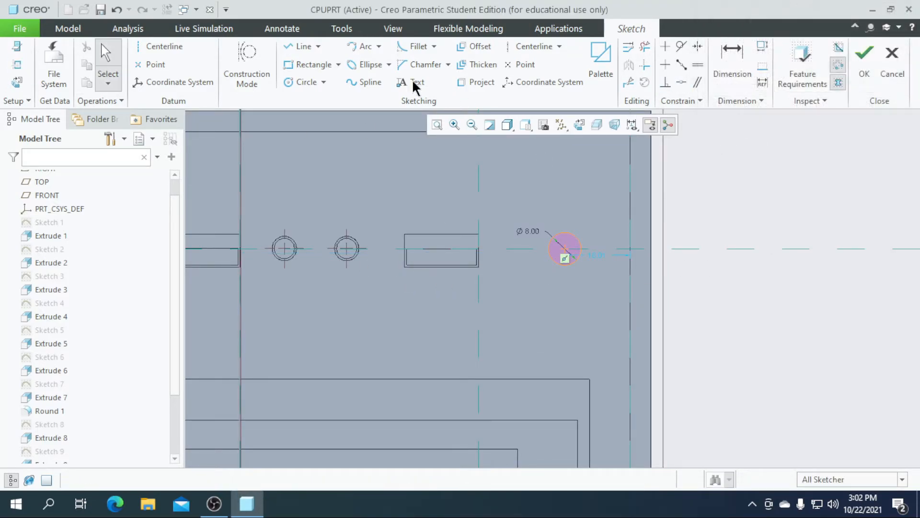
Dimension the circle's centre from the second port's side edge and set the distance to 20
{"action": "left_click", "coordinate": [739, 63]}
{"action": "scroll", "coordinate": [642, 252], "scroll_direction": "up", "scroll_amount": 3}
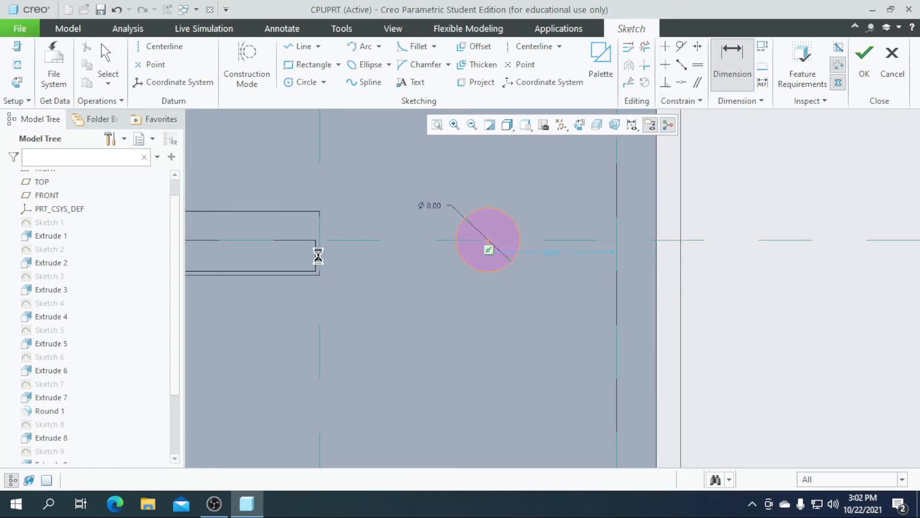
{"action": "middle_click", "coordinate": [365, 280]}
{"action": "type", "text": "20"}
{"action": "key", "text": "Return"}
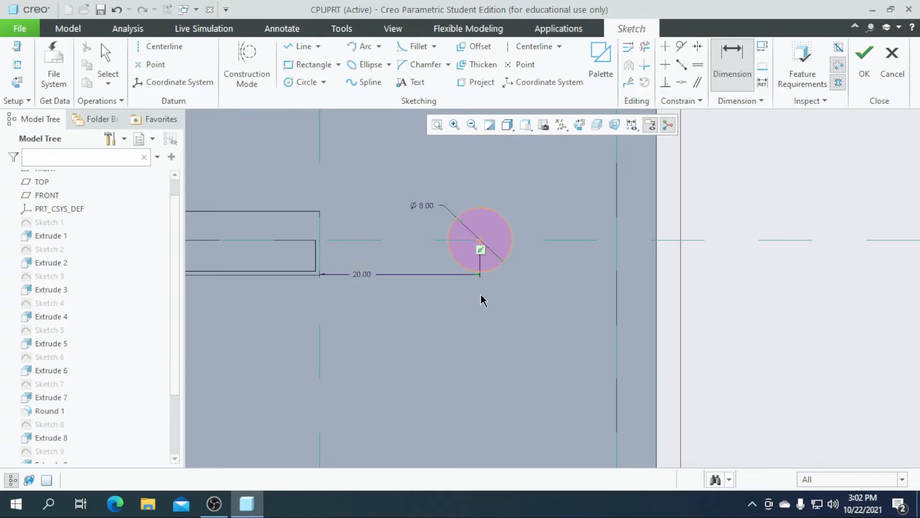
Dimension the circle's centre vertically from the front panel's upper inner edge
{"action": "scroll", "coordinate": [553, 254], "scroll_direction": "up", "scroll_amount": 3}
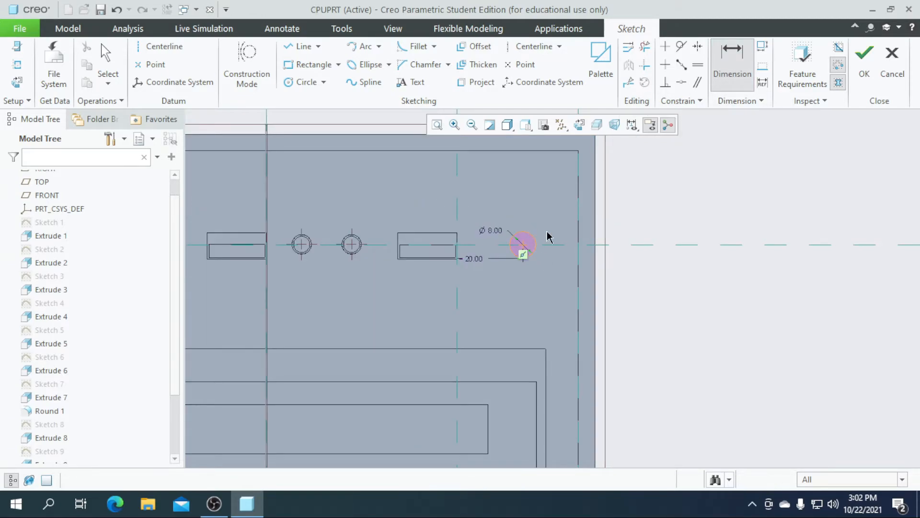
{"action": "scroll", "coordinate": [544, 237], "scroll_direction": "up", "scroll_amount": 3}
{"action": "scroll", "coordinate": [548, 228], "scroll_direction": "down", "scroll_amount": 4}
{"action": "scroll", "coordinate": [547, 226], "scroll_direction": "up", "scroll_amount": 1}
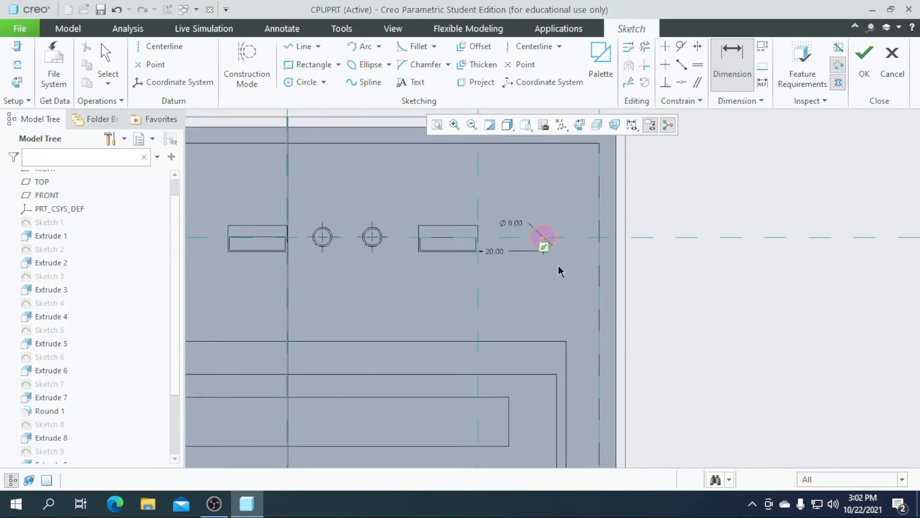
{"action": "scroll", "coordinate": [567, 224], "scroll_direction": "down", "scroll_amount": 5}
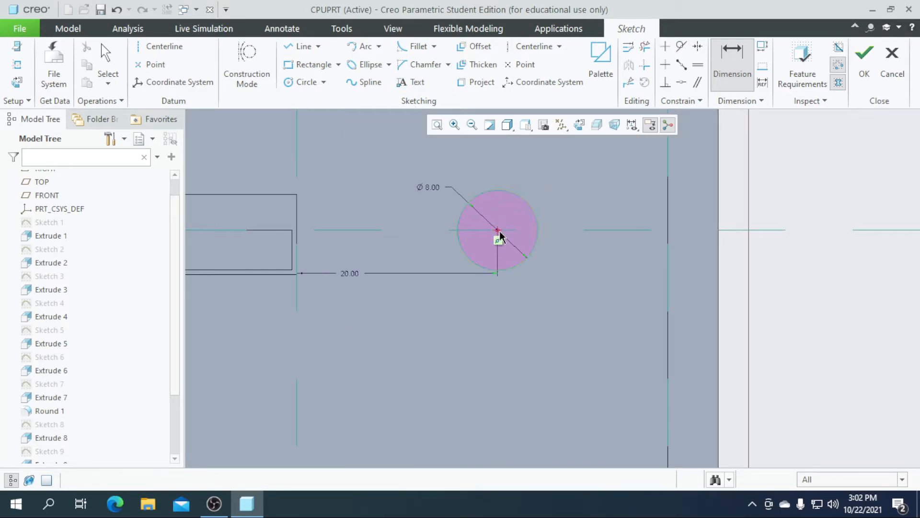
{"action": "scroll", "coordinate": [498, 268], "scroll_direction": "up", "scroll_amount": 6}
{"action": "scroll", "coordinate": [489, 345], "scroll_direction": "down", "scroll_amount": 5}
{"action": "scroll", "coordinate": [470, 201], "scroll_direction": "up", "scroll_amount": 2}
{"action": "left_click", "coordinate": [479, 177]}
{"action": "middle_click", "coordinate": [474, 242]}
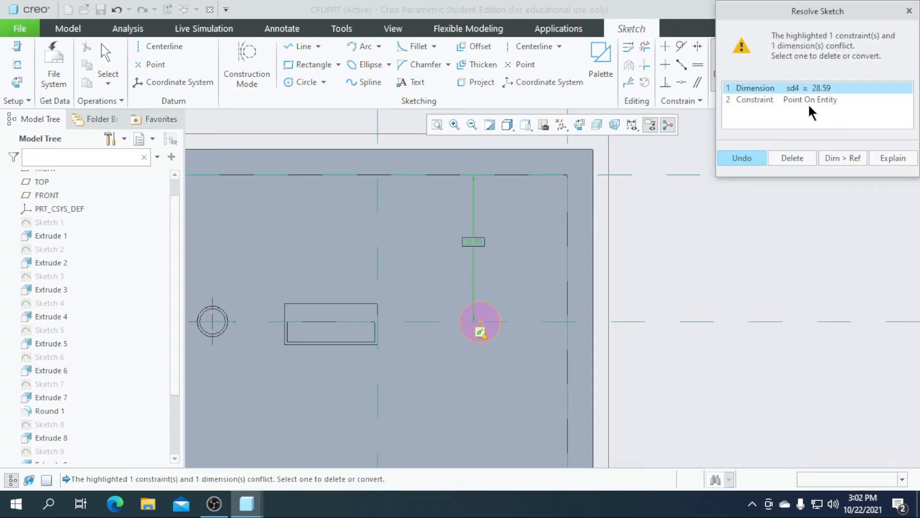
Delete the conflicting Point On Entity constraint and set the circle centre's vertical distance to 35
{"action": "left_click", "coordinate": [783, 99]}
{"action": "left_click", "coordinate": [793, 154]}
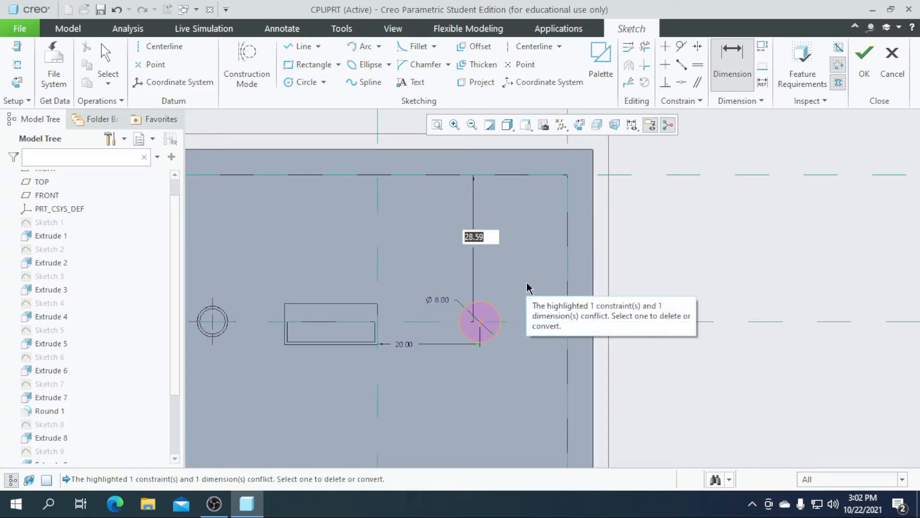
{"action": "type", "text": "35"}
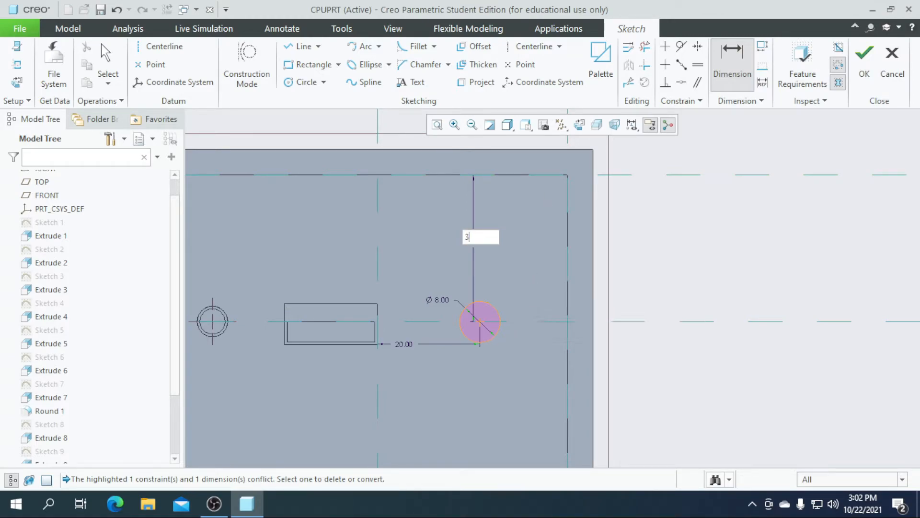
{"action": "key", "text": "Return"}
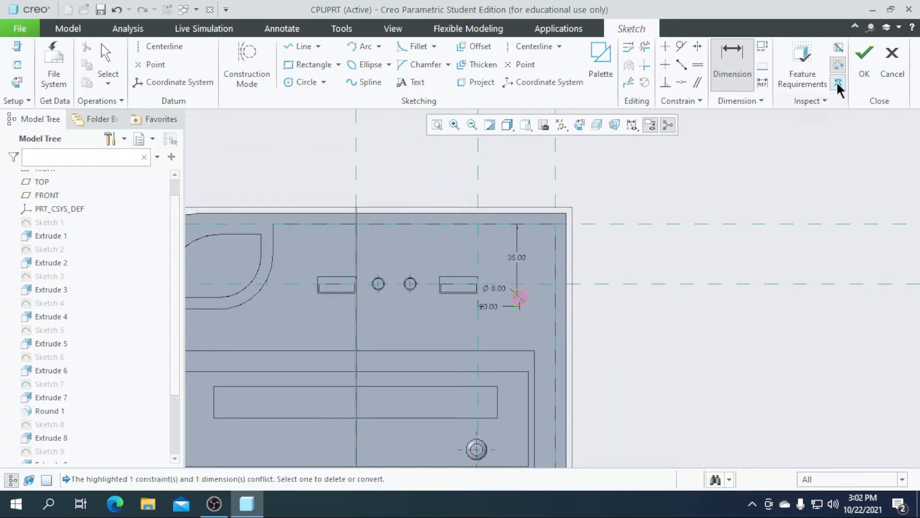
Finish the sketch and extrude the 8 mm circle outward from the front panel to a depth of 3
{"action": "left_click", "coordinate": [864, 60]}
{"action": "left_click", "coordinate": [354, 76]}
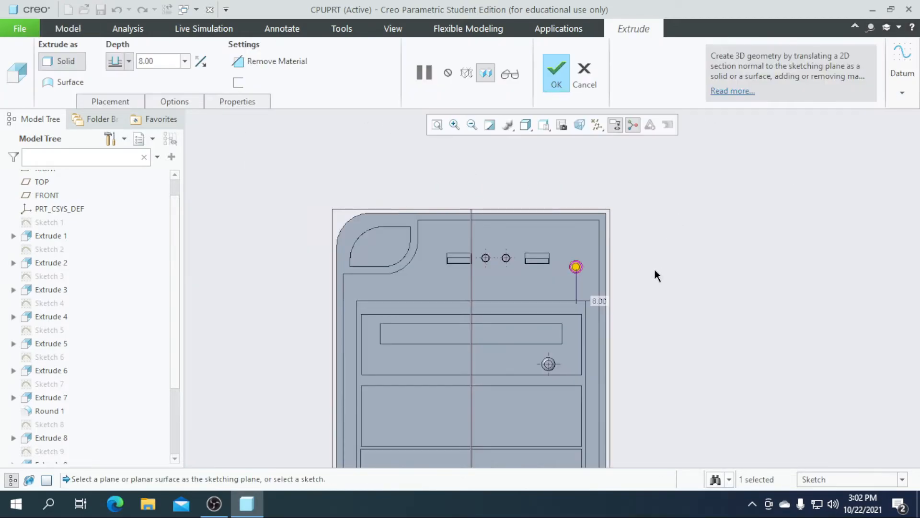
{"action": "scroll", "coordinate": [432, 307], "scroll_direction": "down", "scroll_amount": 6}
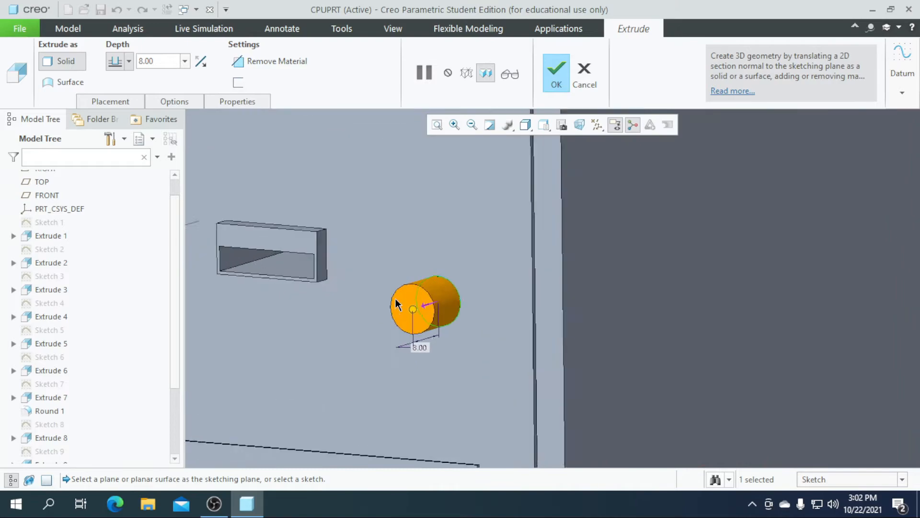
{"action": "type", "text": "3"}
{"action": "key", "text": "Return"}
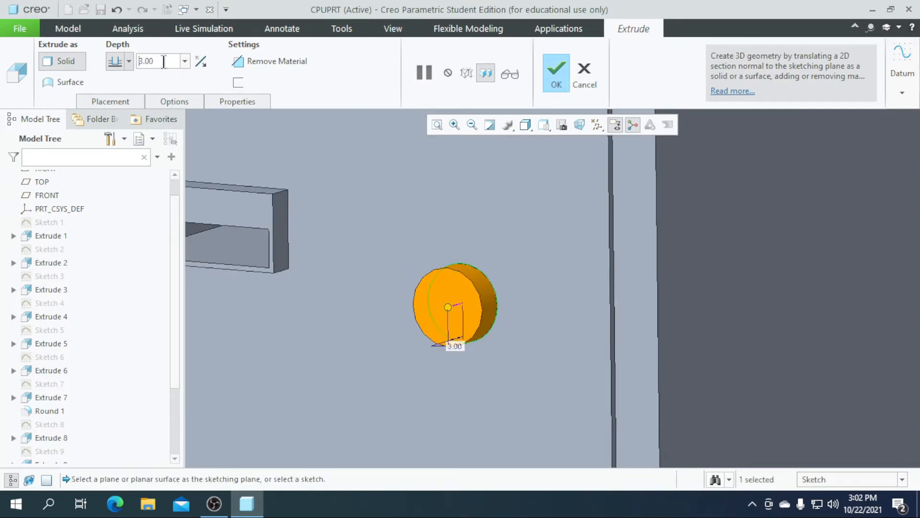
{"action": "left_click", "coordinate": [555, 76]}
{"action": "scroll", "coordinate": [565, 211], "scroll_direction": "up", "scroll_amount": 4}
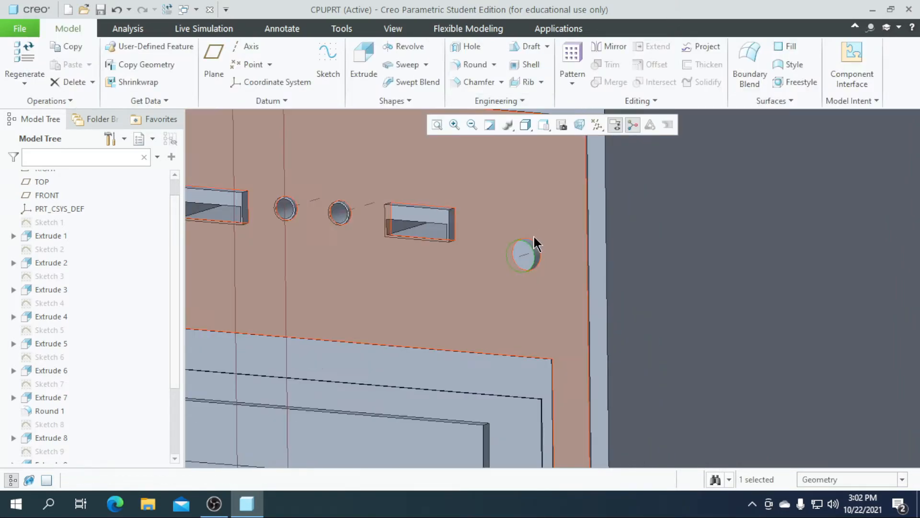
Round the front circular edge of the new cylindrical button with a radius of 2
{"action": "left_click", "coordinate": [227, 147]}
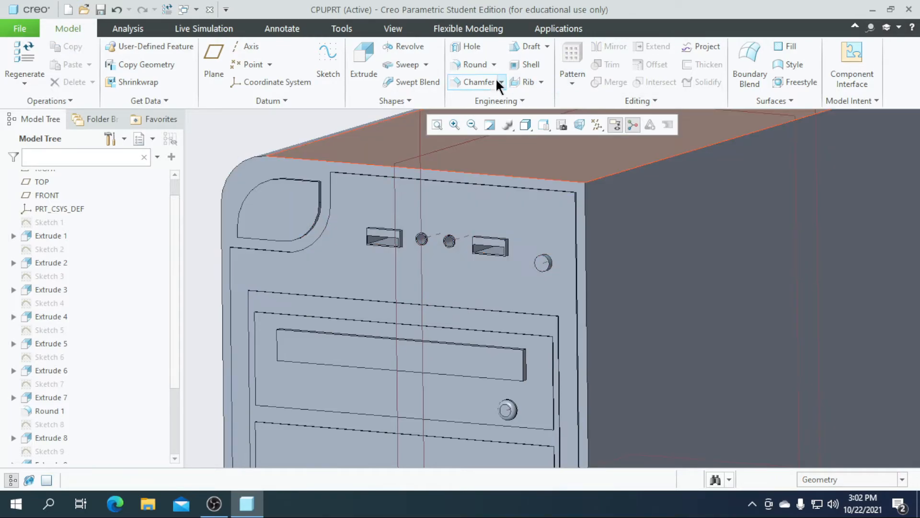
{"action": "left_click", "coordinate": [484, 67]}
{"action": "scroll", "coordinate": [548, 267], "scroll_direction": "down", "scroll_amount": 3}
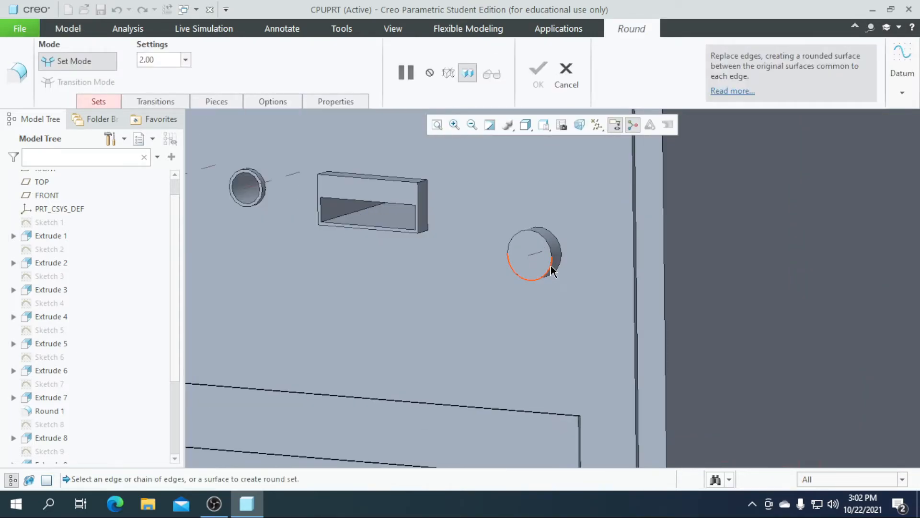
{"action": "left_click", "coordinate": [550, 264]}
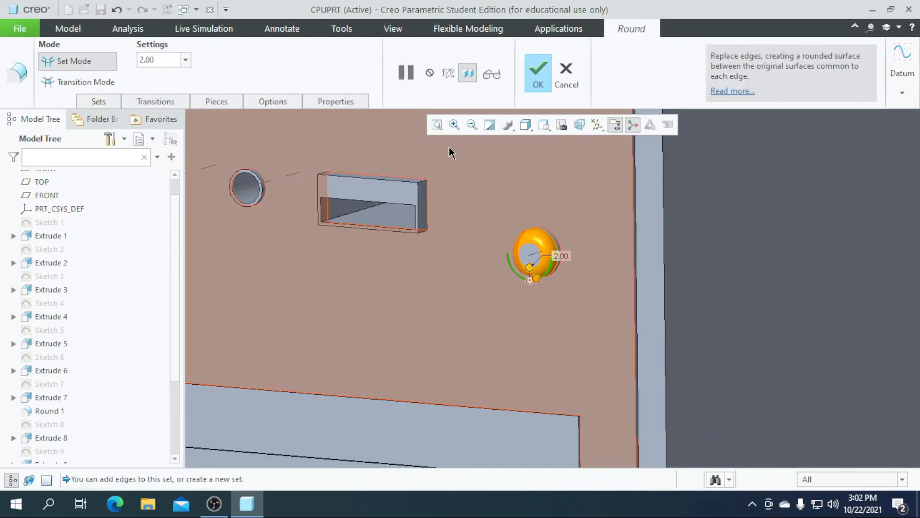
{"action": "left_click", "coordinate": [536, 75]}
Start a new sketch on the front panel's face around the ports and orient it flat to the screen
{"action": "scroll", "coordinate": [487, 232], "scroll_direction": "up", "scroll_amount": 4}
{"action": "left_click", "coordinate": [888, 345]}
{"action": "middle_click_drag", "start_coordinate": [785, 331], "coordinate": [807, 328]}
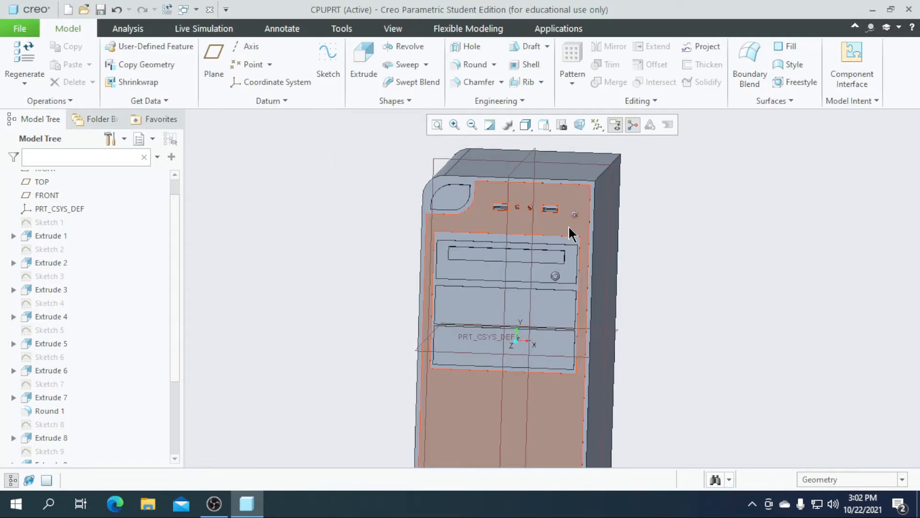
{"action": "left_click", "coordinate": [571, 234]}
{"action": "left_click", "coordinate": [328, 65]}
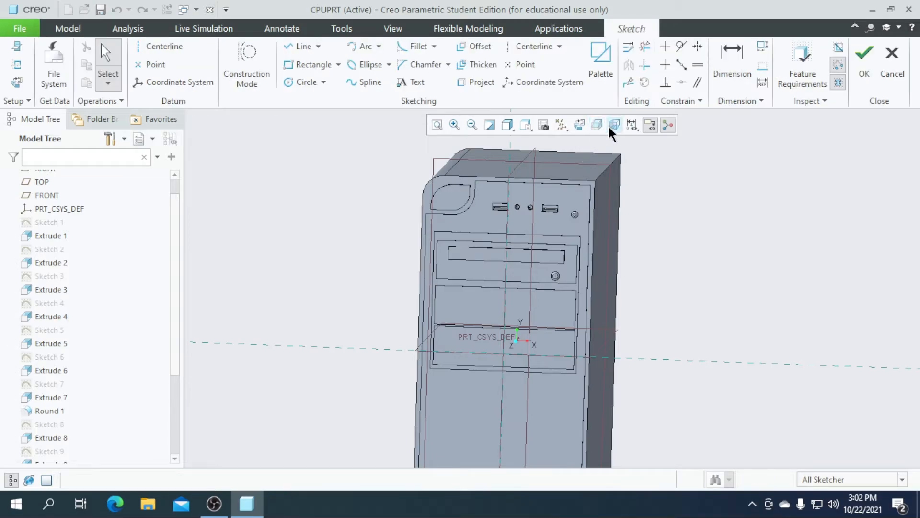
{"action": "left_click", "coordinate": [580, 124]}
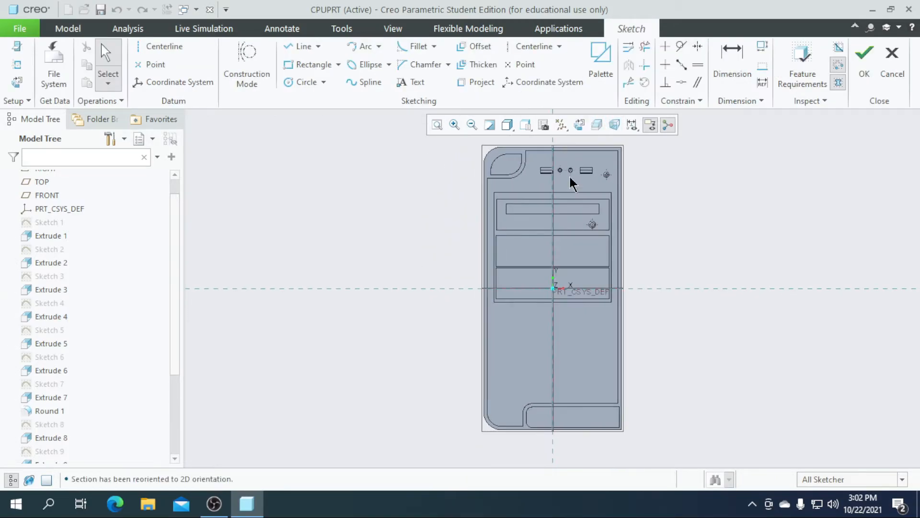
{"action": "scroll", "coordinate": [589, 145], "scroll_direction": "up", "scroll_amount": 6}
{"action": "scroll", "coordinate": [466, 239], "scroll_direction": "down", "scroll_amount": 1}
{"action": "scroll", "coordinate": [470, 239], "scroll_direction": "down", "scroll_amount": 3}
{"action": "scroll", "coordinate": [576, 212], "scroll_direction": "up", "scroll_amount": 4}
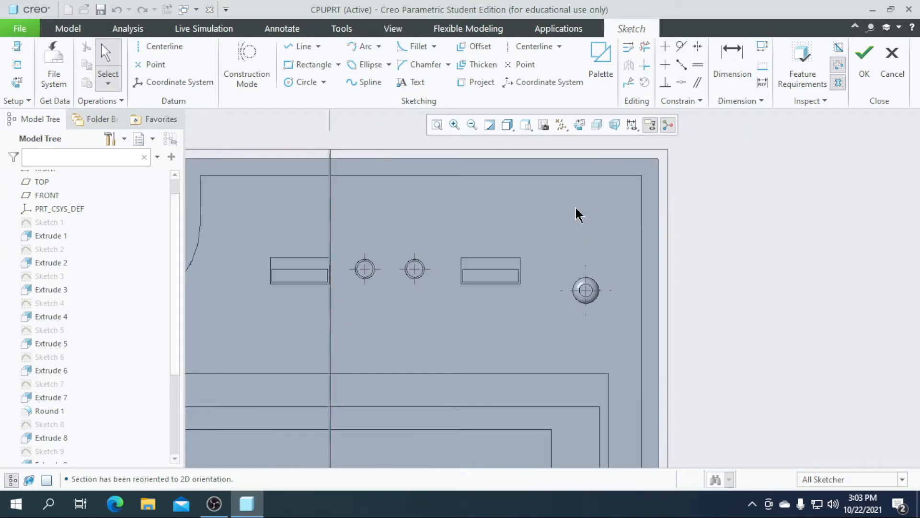
Draw two equal, vertically aligned circles between the second port and the rounded button, and set their diameter to 4
{"action": "left_click", "coordinate": [306, 86]}
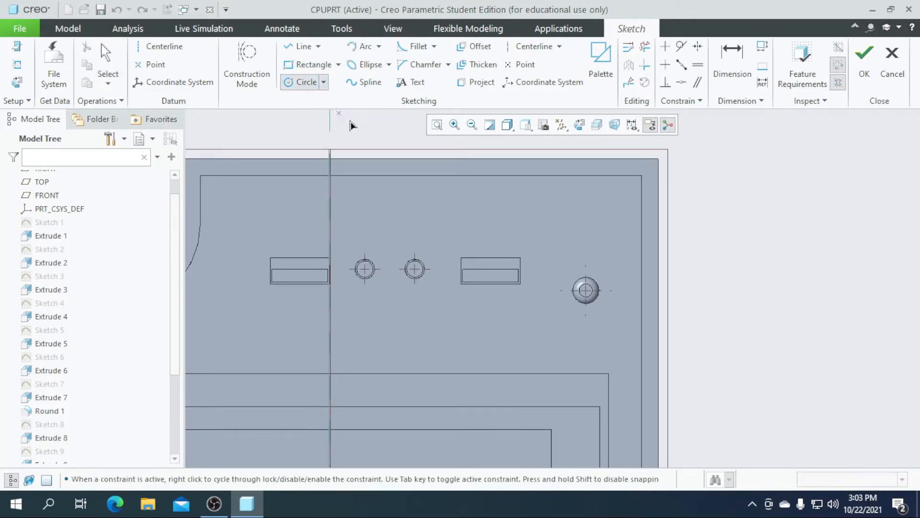
{"action": "scroll", "coordinate": [533, 223], "scroll_direction": "up", "scroll_amount": 1}
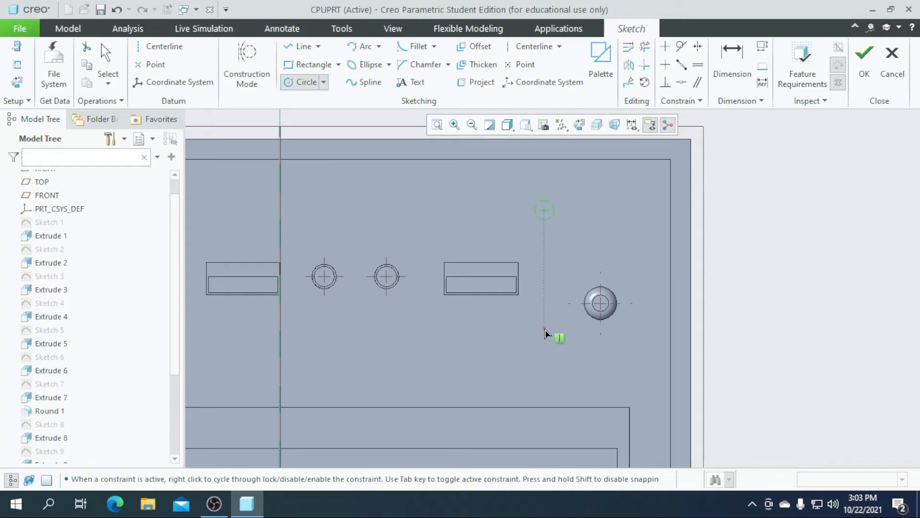
{"action": "left_click", "coordinate": [549, 346]}
{"action": "middle_click", "coordinate": [531, 222]}
{"action": "scroll", "coordinate": [529, 219], "scroll_direction": "down", "scroll_amount": 2}
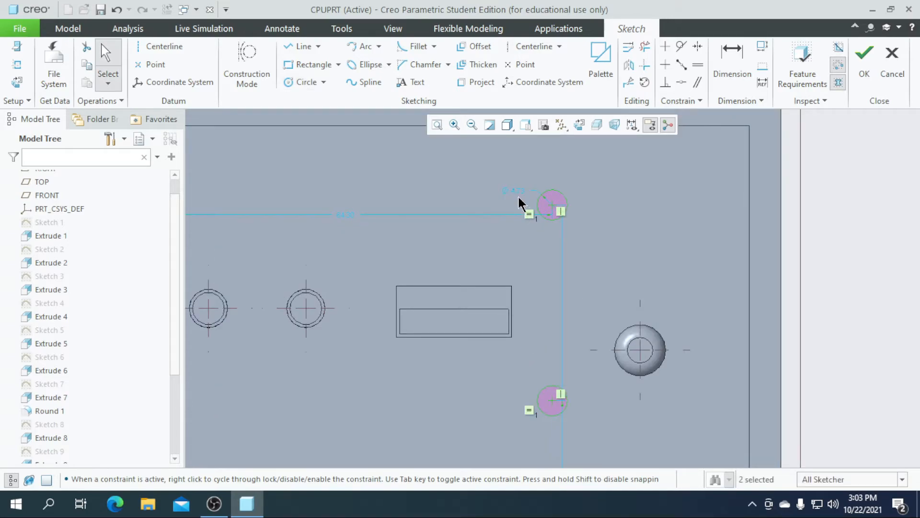
{"action": "double_click", "coordinate": [521, 191]}
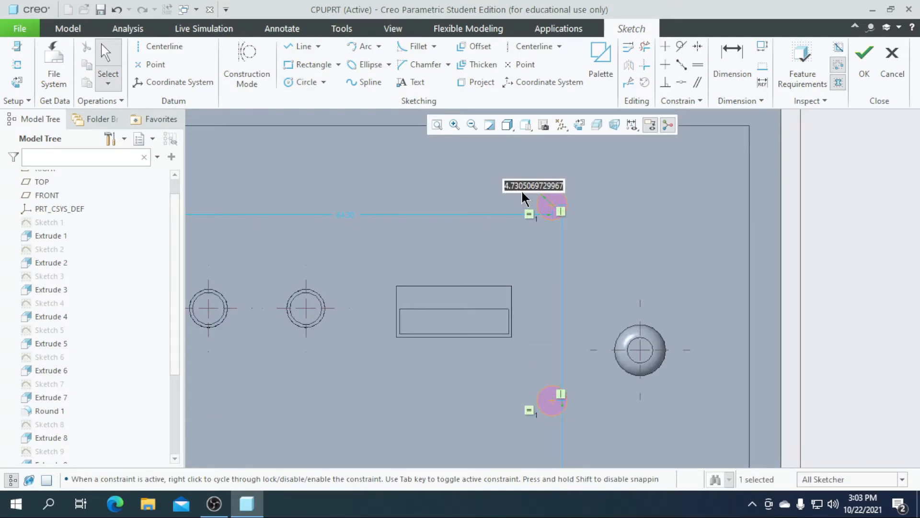
{"action": "type", "text": "4"}
{"action": "key", "text": "Return"}
{"action": "scroll", "coordinate": [660, 262], "scroll_direction": "up", "scroll_amount": 2}
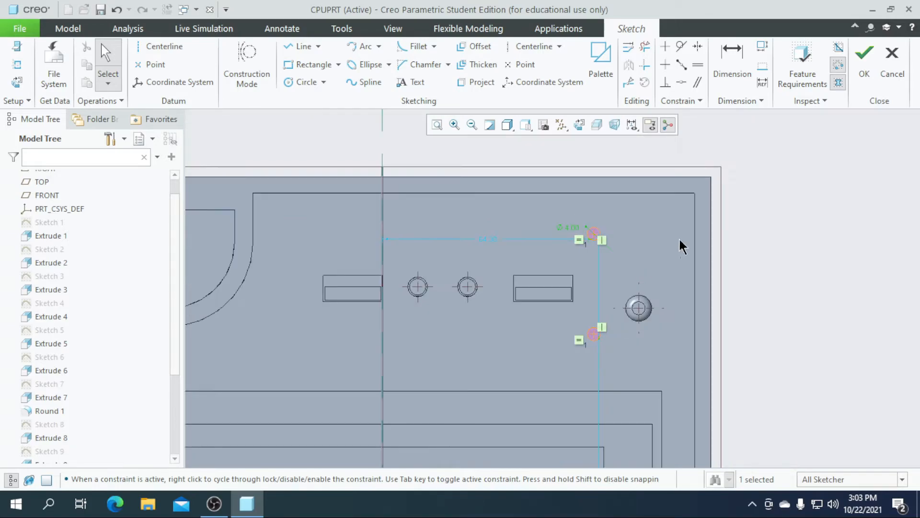
Finish the sketch and extrude the two small circles outward to a depth of 1
{"action": "left_click", "coordinate": [866, 72]}
{"action": "left_click", "coordinate": [365, 72]}
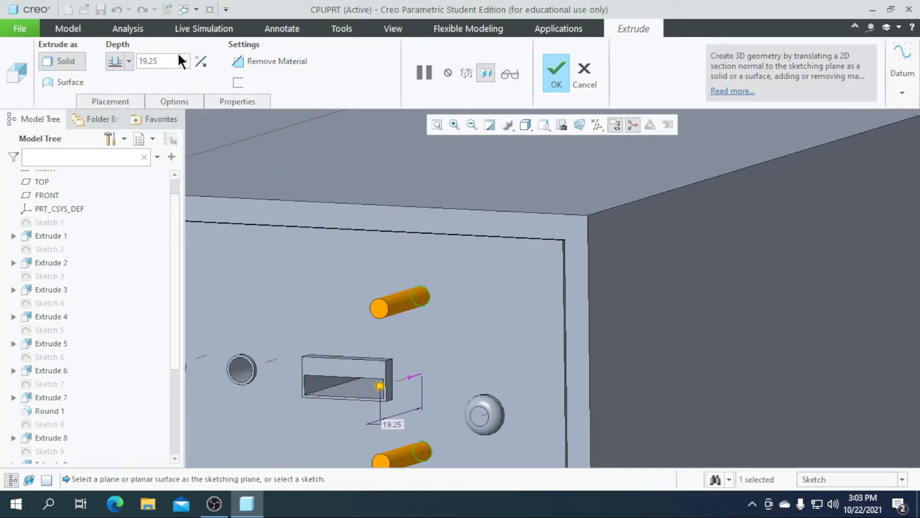
{"action": "left_click", "coordinate": [170, 63]}
{"action": "type", "text": "1"}
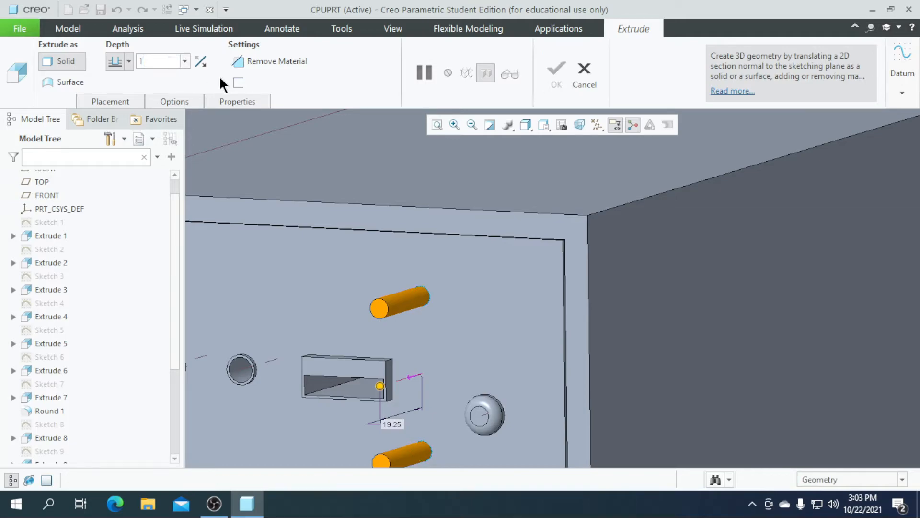
{"action": "key", "text": "Return"}
{"action": "scroll", "coordinate": [434, 320], "scroll_direction": "down", "scroll_amount": 3}
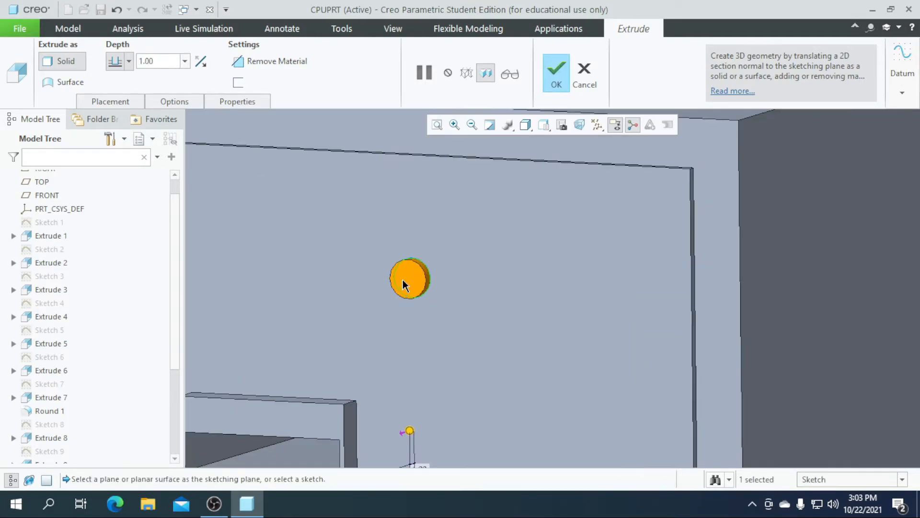
{"action": "scroll", "coordinate": [417, 286], "scroll_direction": "up", "scroll_amount": 3}
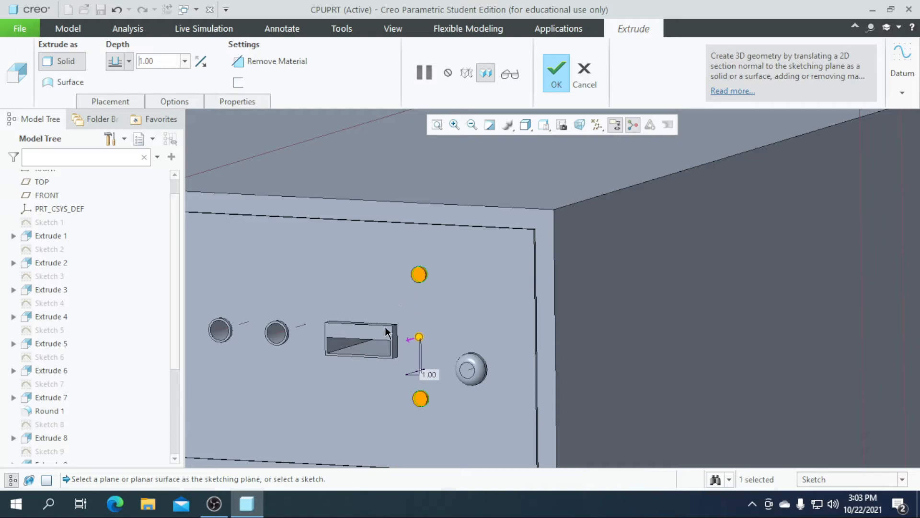
{"action": "left_click", "coordinate": [556, 72]}
Start a new sketch on the front panel's face below the drive bays, oriented flat to the screen
{"action": "scroll", "coordinate": [473, 201], "scroll_direction": "up", "scroll_amount": 5}
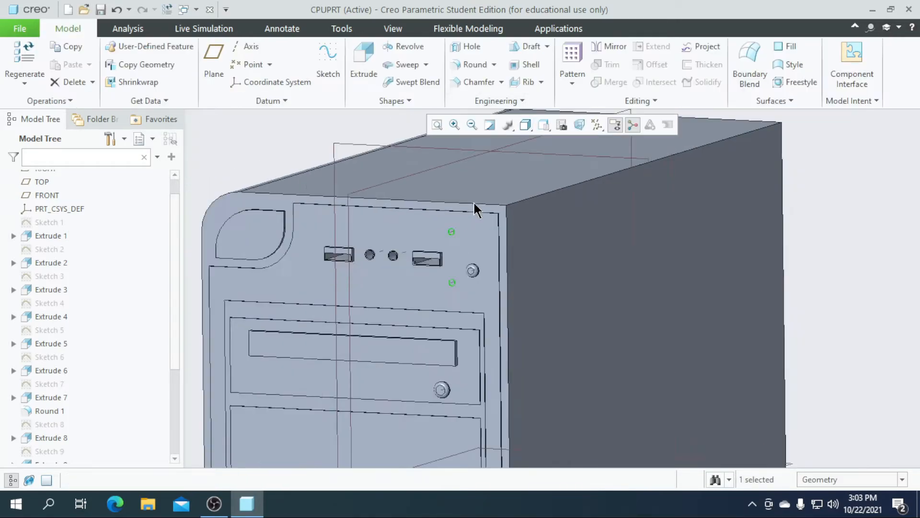
{"action": "left_click", "coordinate": [778, 293]}
{"action": "scroll", "coordinate": [482, 281], "scroll_direction": "up", "scroll_amount": 4}
{"action": "middle_click_drag", "start_coordinate": [618, 334], "coordinate": [632, 320]}
{"action": "left_click", "coordinate": [476, 411]}
{"action": "left_click", "coordinate": [327, 65]}
{"action": "left_click", "coordinate": [579, 127]}
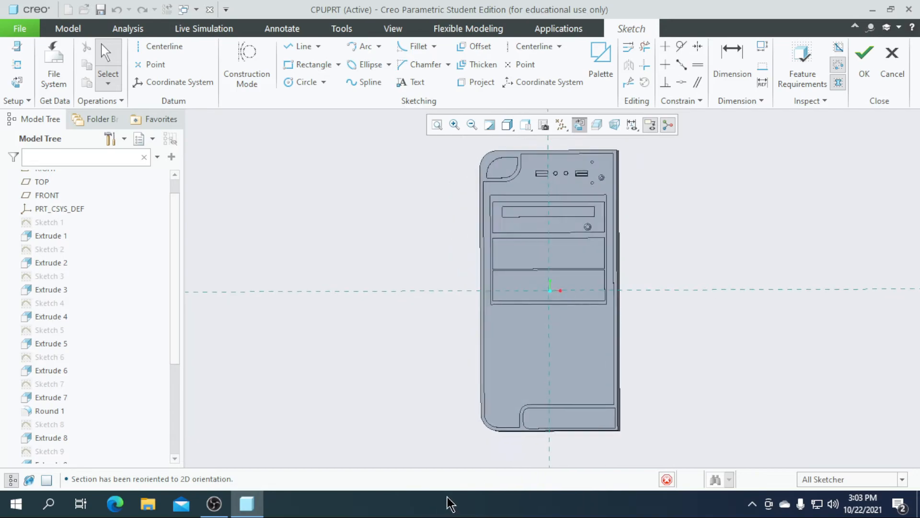
{"action": "scroll", "coordinate": [563, 384], "scroll_direction": "up", "scroll_amount": 5}
{"action": "scroll", "coordinate": [431, 356], "scroll_direction": "down", "scroll_amount": 3}
{"action": "scroll", "coordinate": [459, 300], "scroll_direction": "up", "scroll_amount": 1}
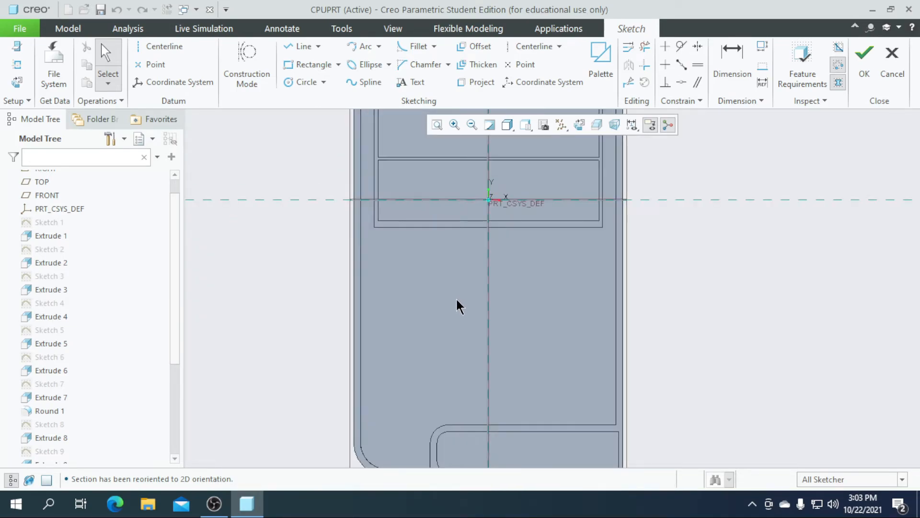
Draw a long horizontal rectangle about 181 wide and 9 high below the drive bays, ending on the panel's inner vertical edge
{"action": "left_click", "coordinate": [298, 46]}
{"action": "left_click", "coordinate": [338, 64]}
{"action": "left_click", "coordinate": [319, 81]}
{"action": "scroll", "coordinate": [412, 290], "scroll_direction": "up", "scroll_amount": 2}
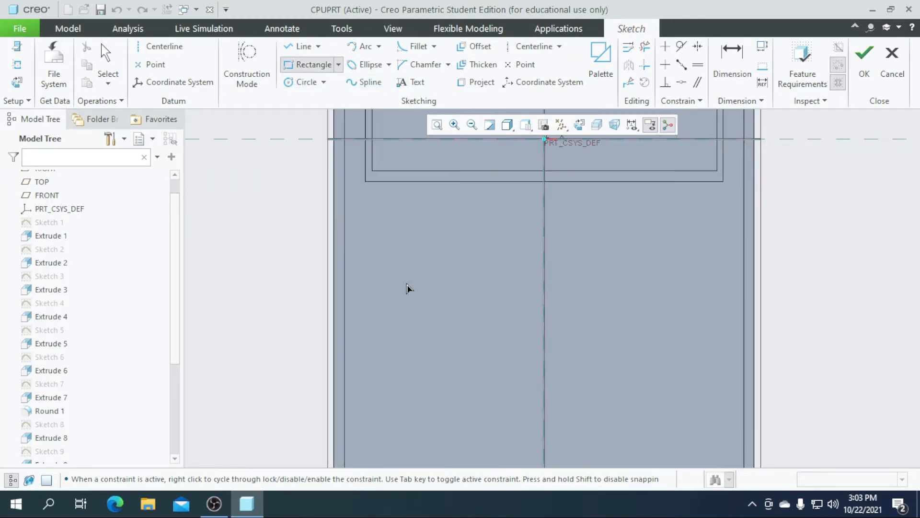
{"action": "left_click", "coordinate": [744, 286]}
{"action": "scroll", "coordinate": [547, 290], "scroll_direction": "up", "scroll_amount": 2}
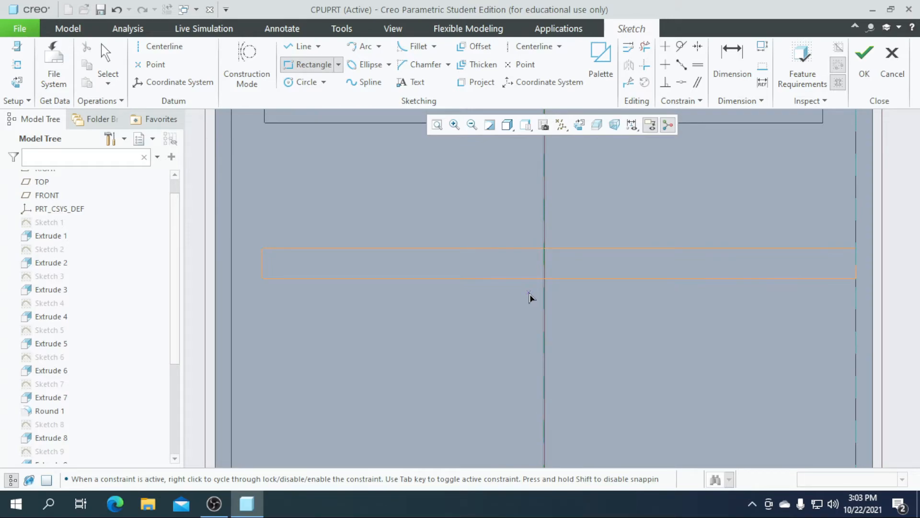
{"action": "middle_click", "coordinate": [529, 298]}
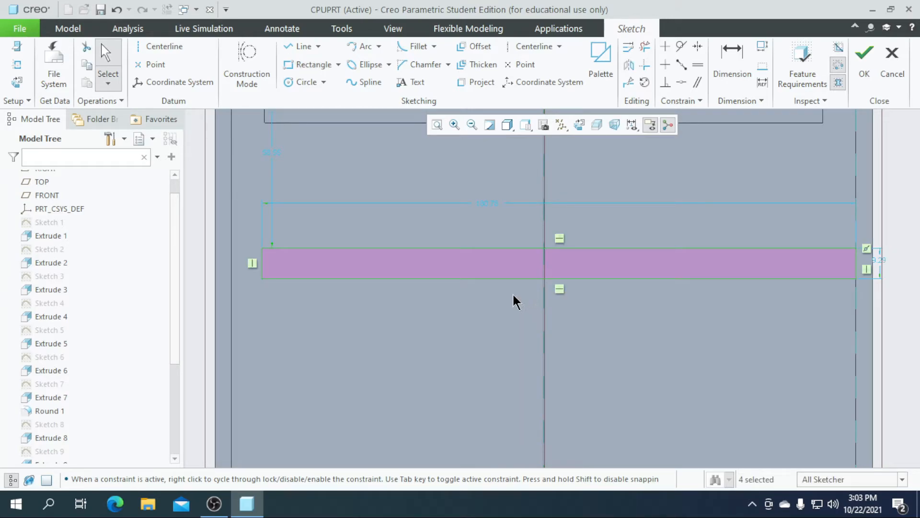
Set the rectangle's length to 180
{"action": "double_click", "coordinate": [493, 211]}
{"action": "type", "text": "1"}
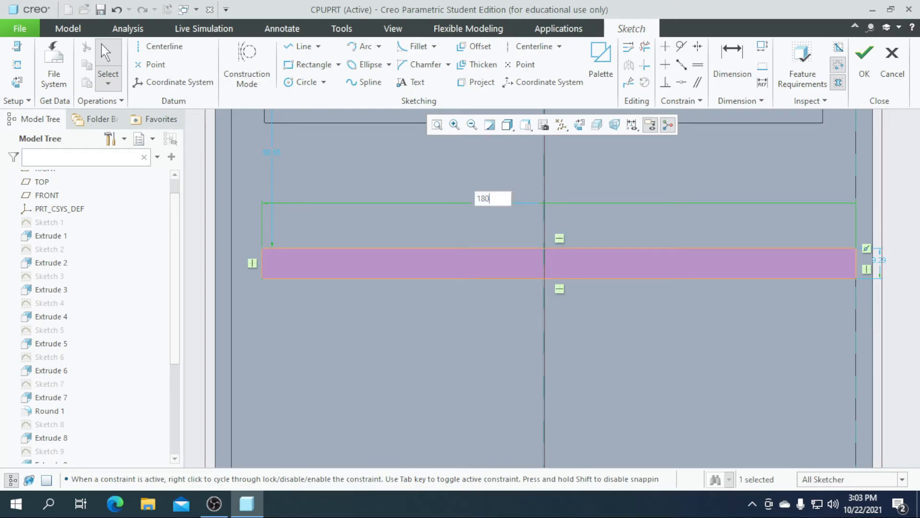
{"action": "type", "text": "80"}
{"action": "key", "text": "Return"}
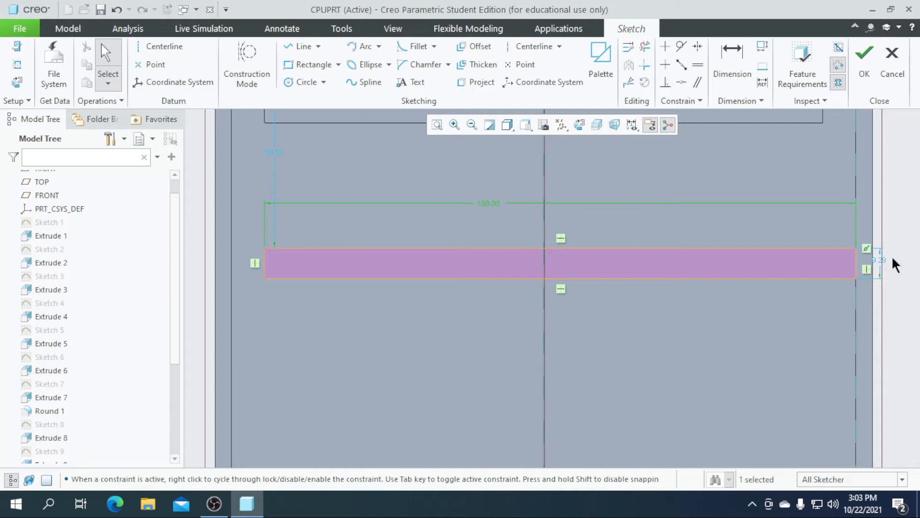
Set the height of the long horizontal rectangle to 10
{"action": "double_click", "coordinate": [882, 263]}
{"action": "type", "text": "10"}
{"action": "key", "text": "Return"}
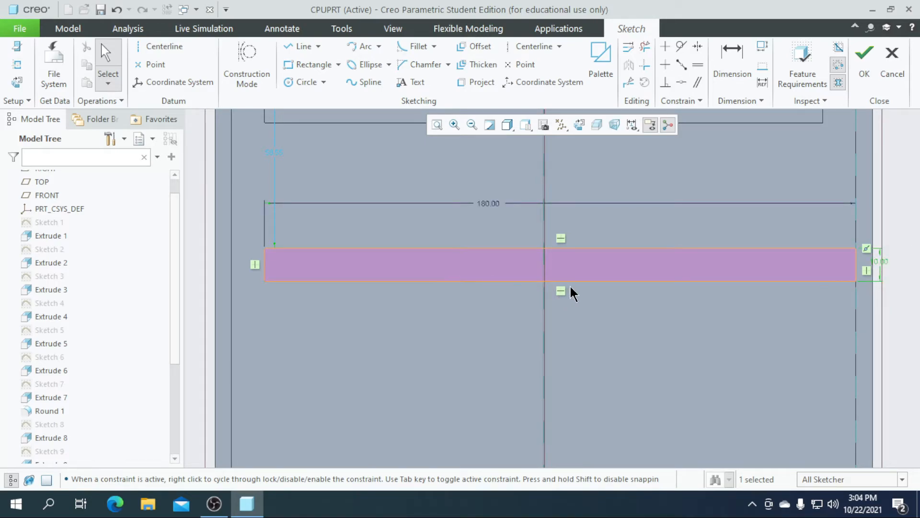
Dimension the rectangle's right end to the outer vertical reference as 0, deleting the conflicting Point On Entity constraint
{"action": "scroll", "coordinate": [571, 292], "scroll_direction": "up", "scroll_amount": 2}
{"action": "scroll", "coordinate": [532, 303], "scroll_direction": "up", "scroll_amount": 2}
{"action": "scroll", "coordinate": [631, 285], "scroll_direction": "down", "scroll_amount": 6}
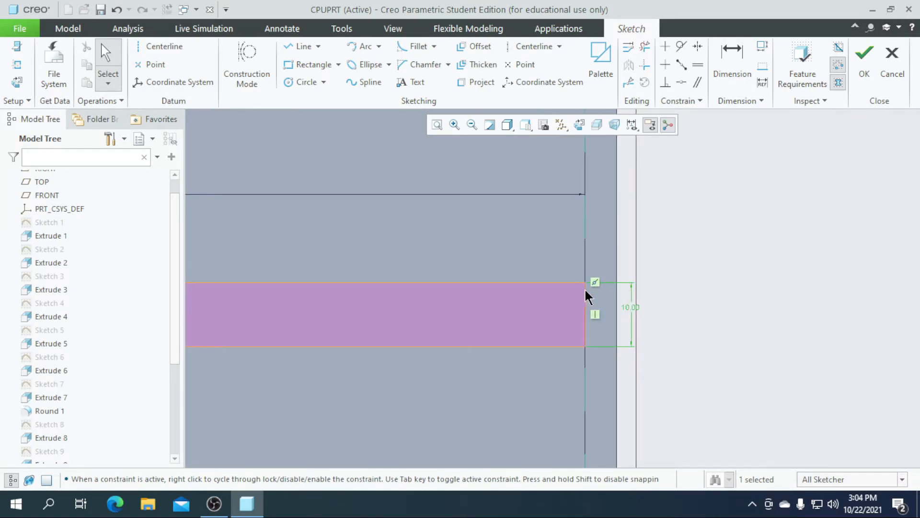
{"action": "left_click", "coordinate": [716, 67]}
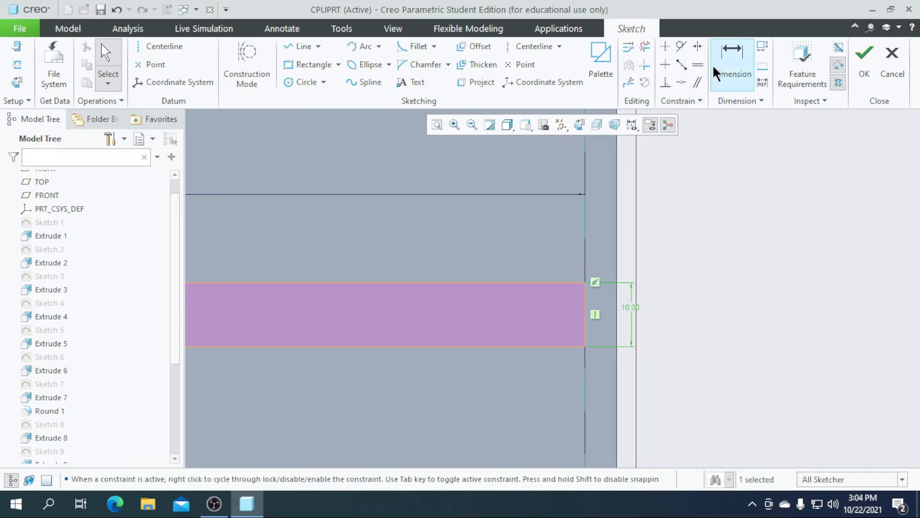
{"action": "middle_click", "coordinate": [617, 310]}
{"action": "left_click", "coordinate": [794, 113]}
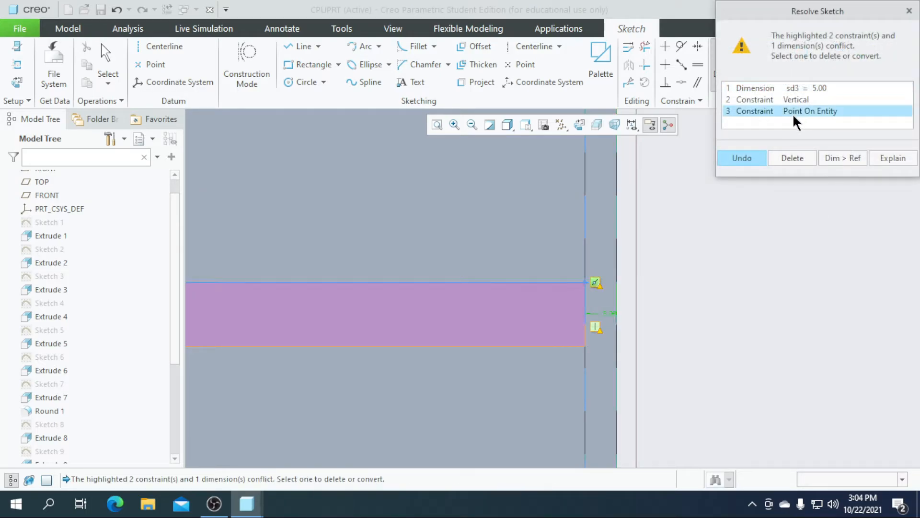
{"action": "left_click", "coordinate": [793, 157]}
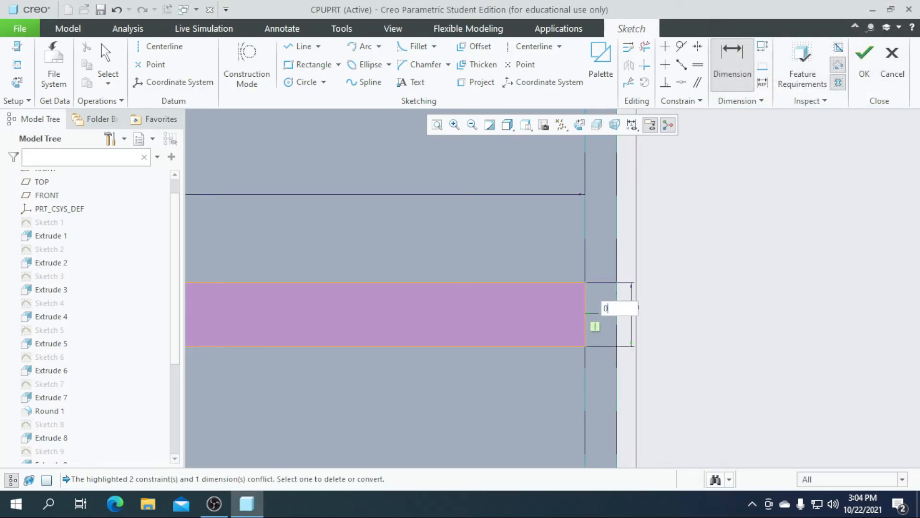
{"action": "key", "text": "Return"}
{"action": "scroll", "coordinate": [652, 295], "scroll_direction": "up", "scroll_amount": 5}
{"action": "scroll", "coordinate": [637, 298], "scroll_direction": "up", "scroll_amount": 3}
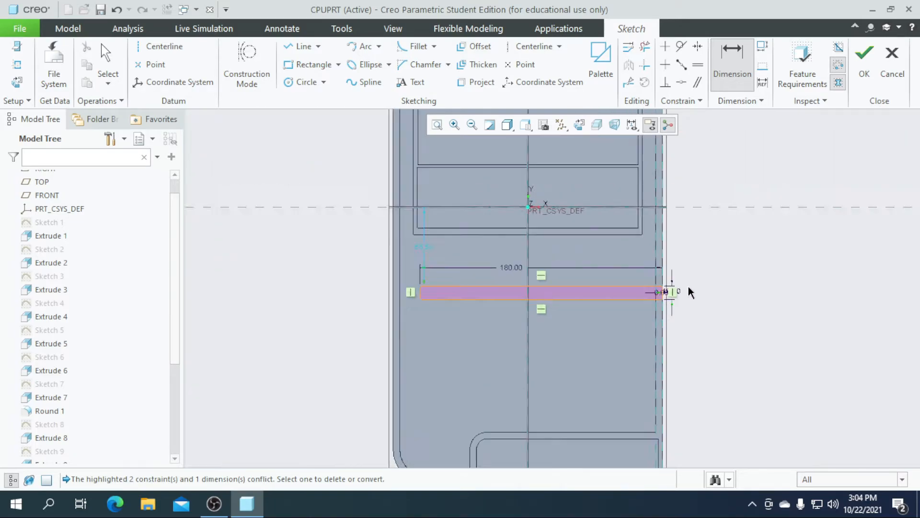
Set the rectangle's distance below the horizontal axis to 60 and finish the sketch
{"action": "scroll", "coordinate": [671, 288], "scroll_direction": "down", "scroll_amount": 3}
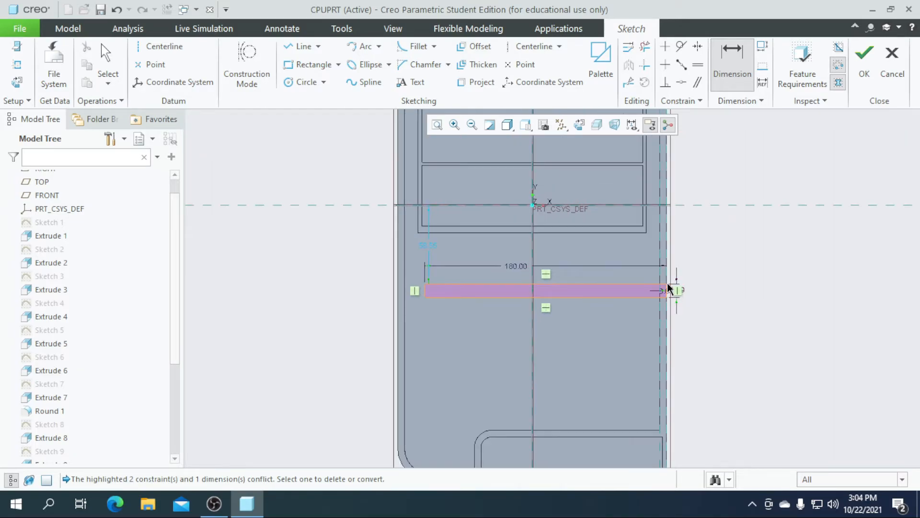
{"action": "double_click", "coordinate": [431, 248]}
{"action": "type", "text": "60"}
{"action": "key", "text": "Return"}
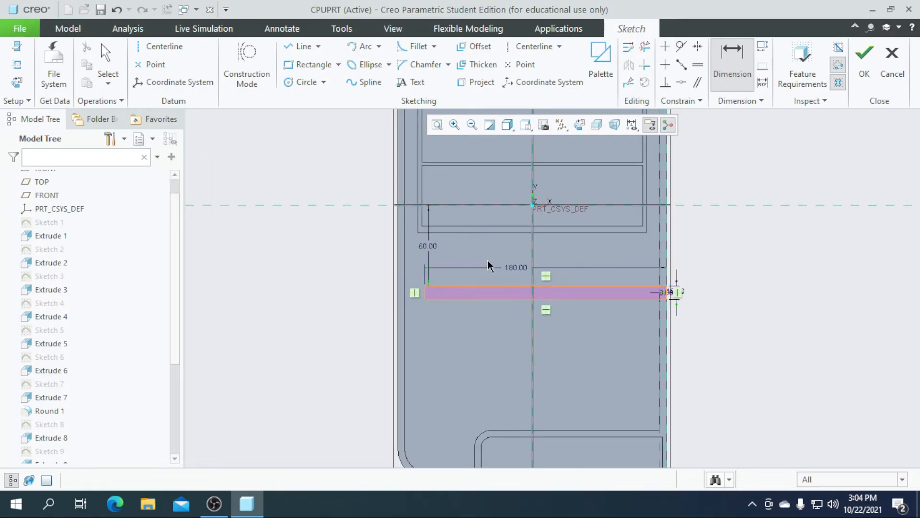
{"action": "left_click", "coordinate": [864, 60]}
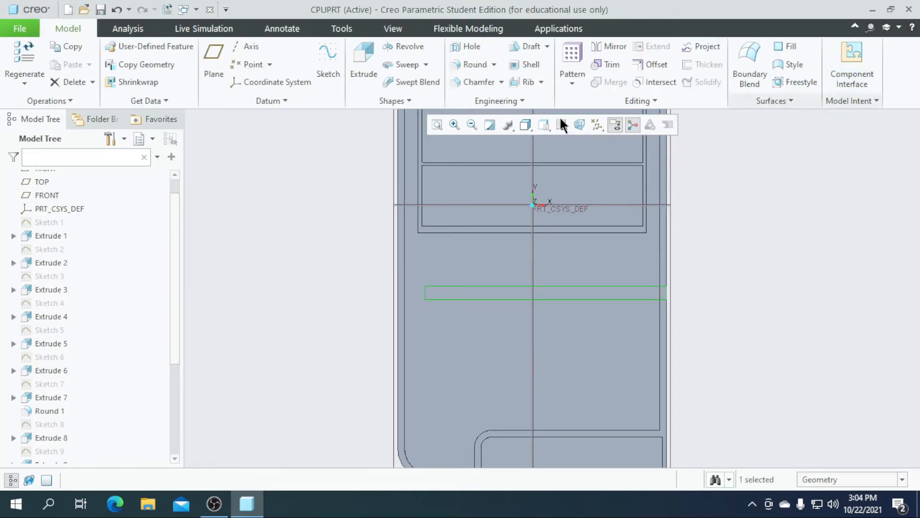
Extrude the rectangle as a solid strip on the front face with a depth of 1
{"action": "left_click", "coordinate": [366, 62]}
{"action": "middle_click_drag", "start_coordinate": [611, 337], "coordinate": [579, 335]}
{"action": "scroll", "coordinate": [573, 303], "scroll_direction": "up", "scroll_amount": 2}
{"action": "scroll", "coordinate": [460, 347], "scroll_direction": "down", "scroll_amount": 3}
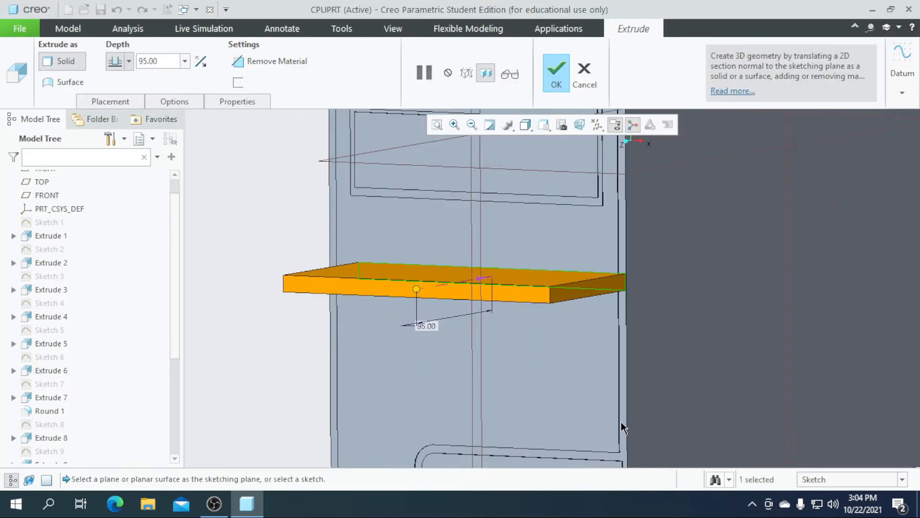
{"action": "double_click", "coordinate": [167, 61]}
{"action": "type", "text": "1"}
{"action": "key", "text": "Return"}
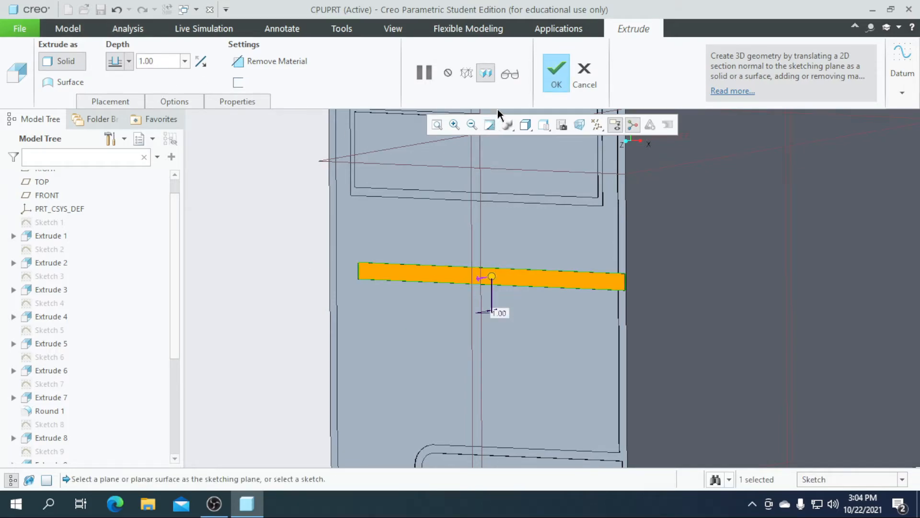
{"action": "left_click", "coordinate": [558, 86]}
Start a sketch on the large side face of the CPU case and orient it parallel to the screen
{"action": "middle_click_drag", "start_coordinate": [357, 324], "coordinate": [342, 351]}
{"action": "scroll", "coordinate": [427, 380], "scroll_direction": "up", "scroll_amount": 3}
{"action": "mouse_move", "coordinate": [427, 380]}
{"action": "middle_mouse_down"}
{"action": "mouse_move", "coordinate": [700, 326]}
{"action": "mouse_move", "coordinate": [719, 303]}
{"action": "mouse_move", "coordinate": [704, 316]}
{"action": "mouse_move", "coordinate": [714, 312]}
{"action": "mouse_move", "coordinate": [663, 312]}
{"action": "mouse_move", "coordinate": [660, 322]}
{"action": "mouse_move", "coordinate": [551, 325]}
{"action": "middle_mouse_up"}
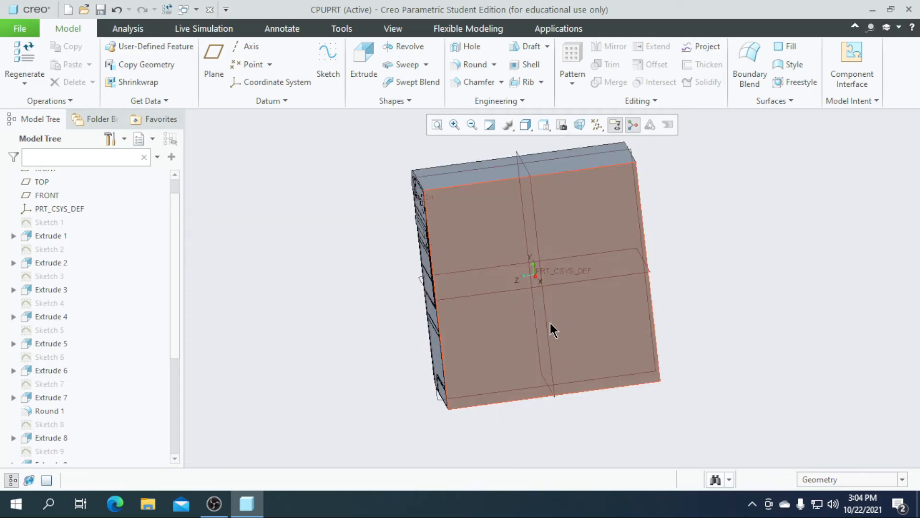
{"action": "left_click", "coordinate": [550, 320]}
{"action": "left_click", "coordinate": [319, 70]}
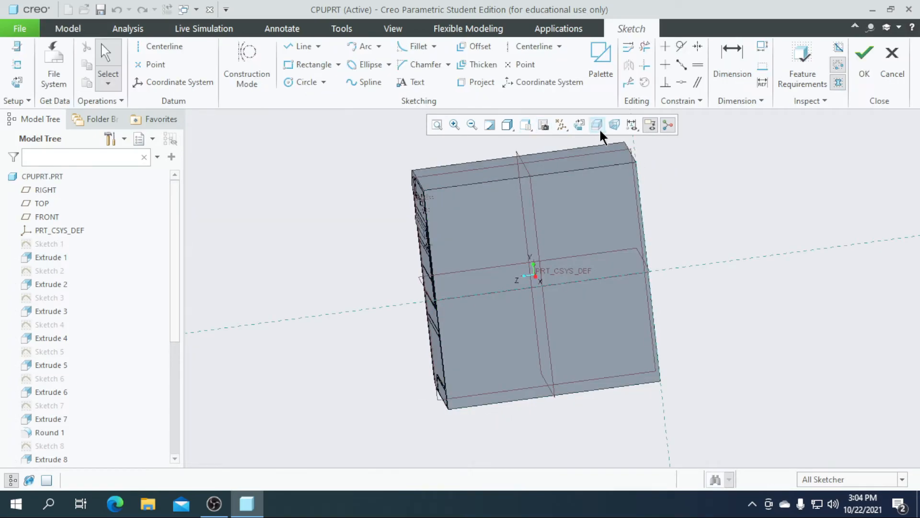
{"action": "left_click", "coordinate": [575, 127]}
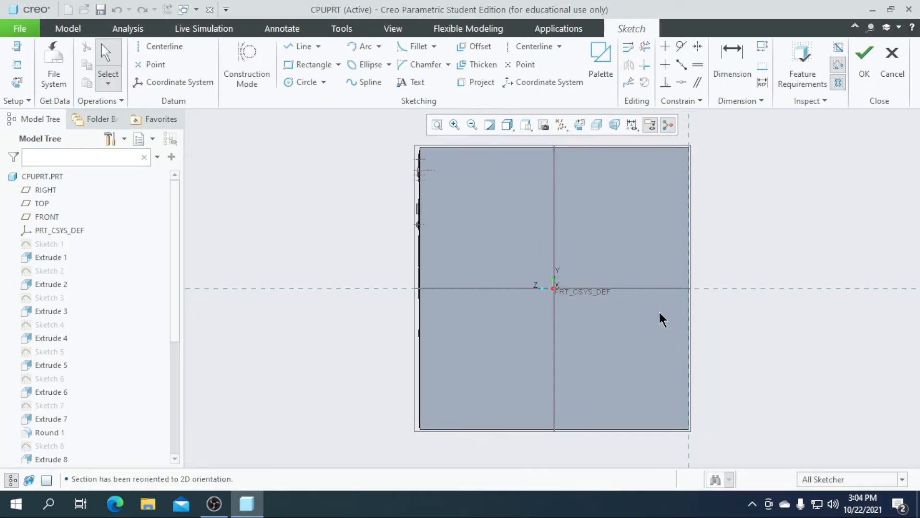
Sketch a small circle slightly below and to the right of the side face's origin
{"action": "scroll", "coordinate": [521, 287], "scroll_direction": "down", "scroll_amount": 4}
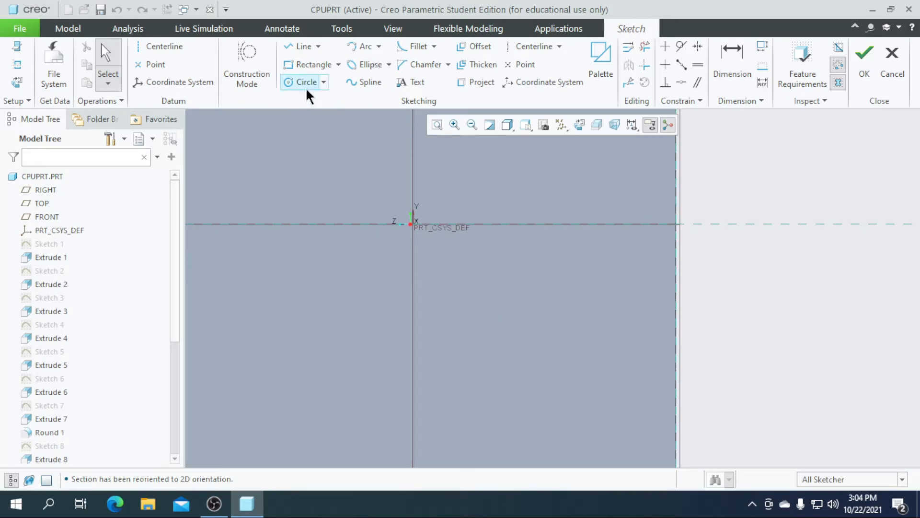
{"action": "scroll", "coordinate": [520, 207], "scroll_direction": "up", "scroll_amount": 5}
{"action": "scroll", "coordinate": [485, 259], "scroll_direction": "down", "scroll_amount": 3}
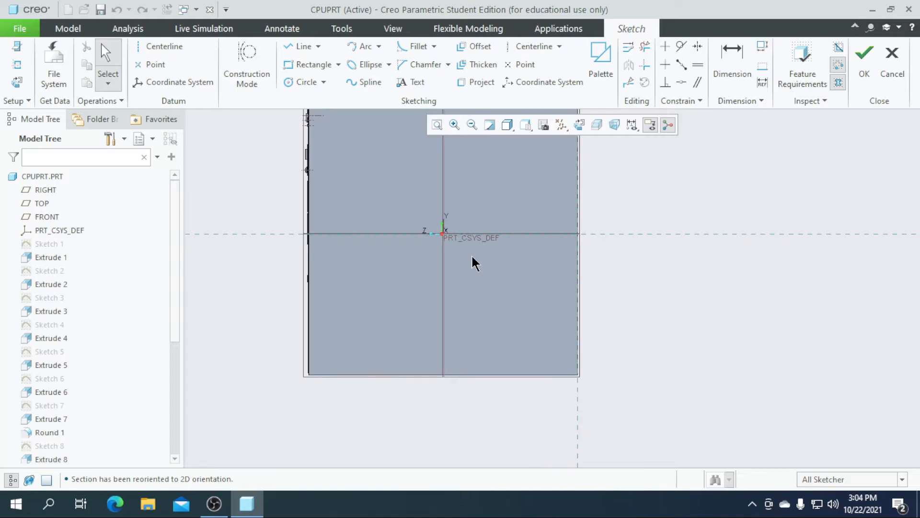
{"action": "scroll", "coordinate": [470, 265], "scroll_direction": "down", "scroll_amount": 2}
{"action": "left_click", "coordinate": [288, 86]}
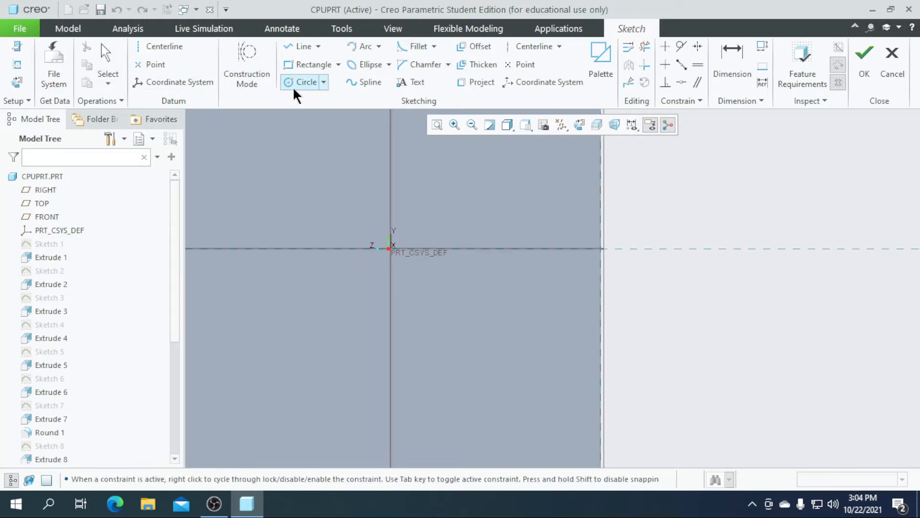
{"action": "scroll", "coordinate": [433, 281], "scroll_direction": "down", "scroll_amount": 2}
{"action": "left_click", "coordinate": [438, 283]}
{"action": "scroll", "coordinate": [476, 269], "scroll_direction": "up", "scroll_amount": 3}
{"action": "scroll", "coordinate": [438, 287], "scroll_direction": "down", "scroll_amount": 3}
{"action": "scroll", "coordinate": [478, 293], "scroll_direction": "up", "scroll_amount": 5}
{"action": "scroll", "coordinate": [479, 285], "scroll_direction": "up", "scroll_amount": 3}
{"action": "middle_click", "coordinate": [459, 291]}
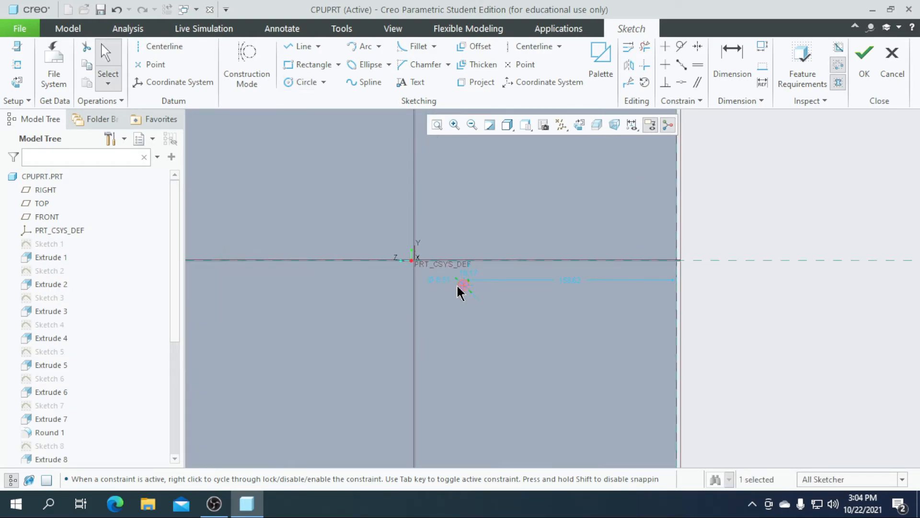
Set the small circle's diameter to 5
{"action": "double_click", "coordinate": [444, 282]}
{"action": "type", "text": "5"}
{"action": "key", "text": "Return"}
{"action": "scroll", "coordinate": [537, 312], "scroll_direction": "up", "scroll_amount": 3}
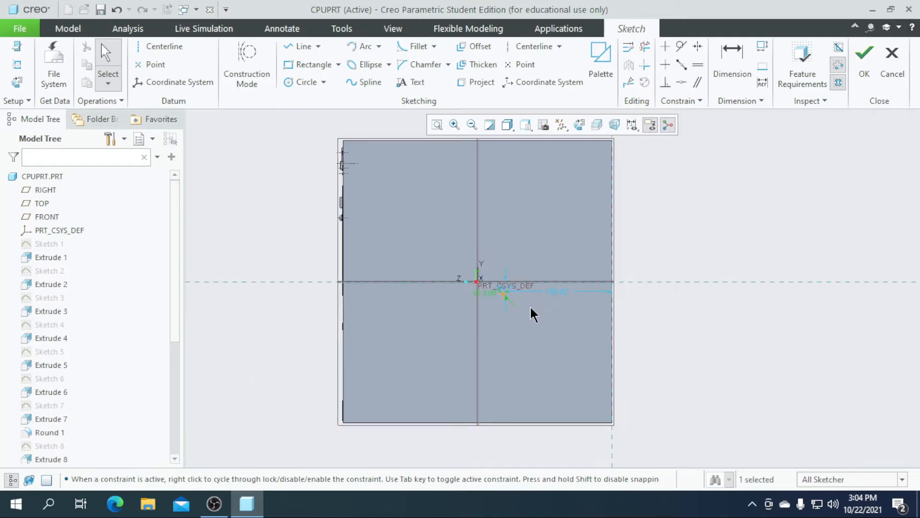
{"action": "scroll", "coordinate": [538, 313], "scroll_direction": "down", "scroll_amount": 5}
{"action": "double_click", "coordinate": [432, 263]}
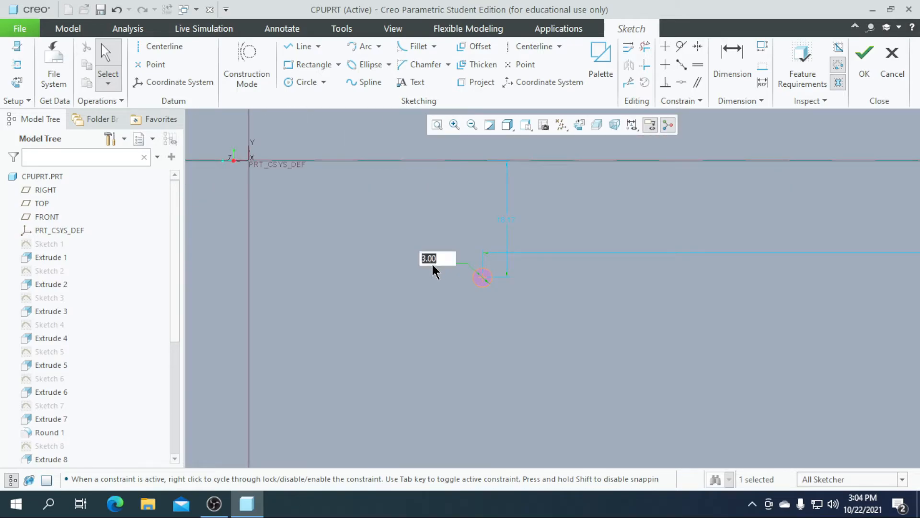
{"action": "key", "text": "Return"}
{"action": "scroll", "coordinate": [434, 268], "scroll_direction": "up", "scroll_amount": 3}
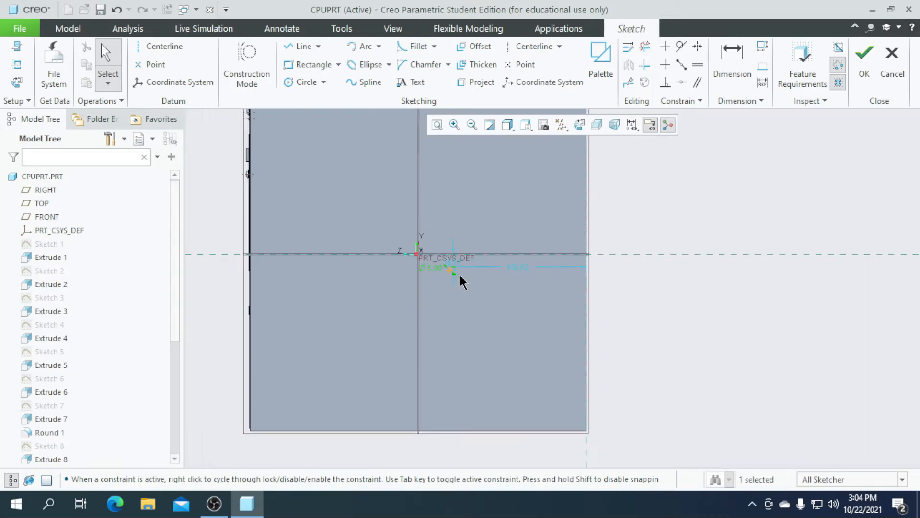
Position the circle 20 below the horizontal axis and 160 from the vertical edge reference, and finish the sketch
{"action": "scroll", "coordinate": [446, 277], "scroll_direction": "up", "scroll_amount": 1}
{"action": "scroll", "coordinate": [461, 281], "scroll_direction": "down", "scroll_amount": 3}
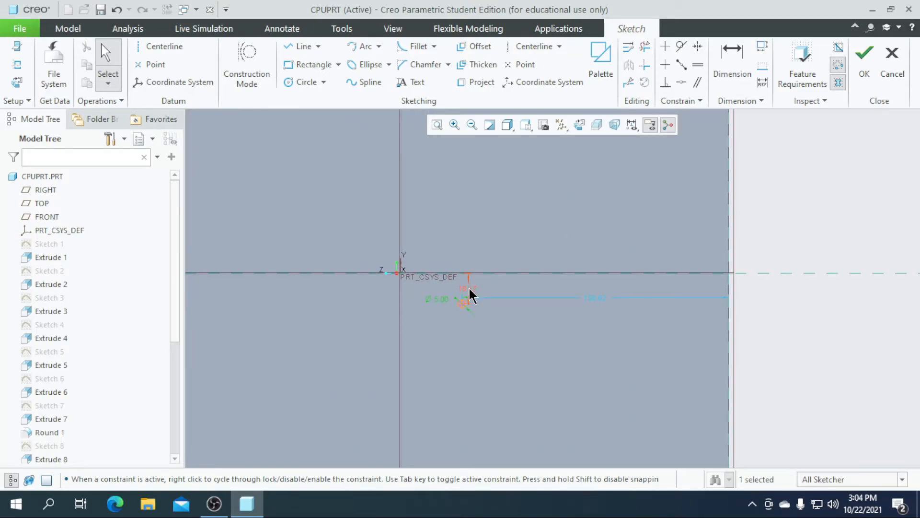
{"action": "double_click", "coordinate": [470, 290]}
{"action": "type", "text": "20"}
{"action": "key", "text": "Return"}
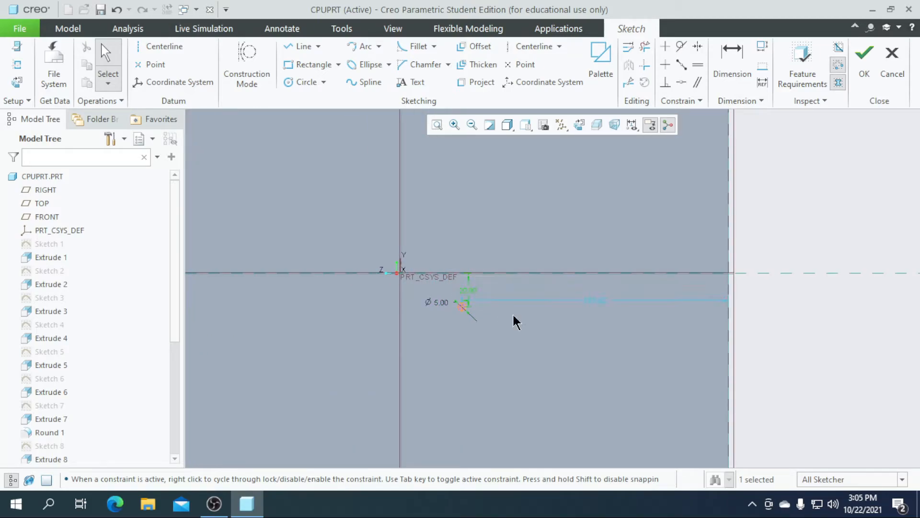
{"action": "double_click", "coordinate": [600, 300]}
{"action": "type", "text": "160"}
{"action": "key", "text": "Return"}
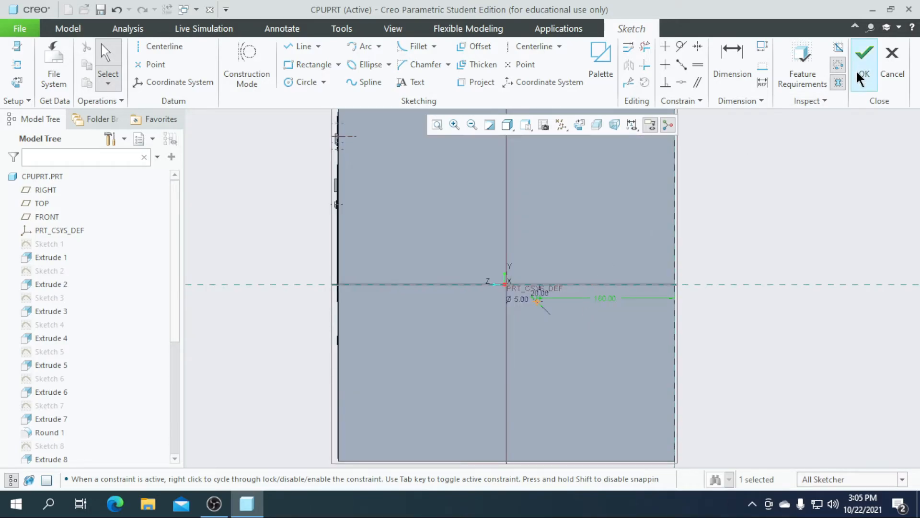
{"action": "left_click", "coordinate": [862, 80]}
Extrude the circle as a material-removing cut 20 deep into the side face
{"action": "left_click", "coordinate": [361, 63]}
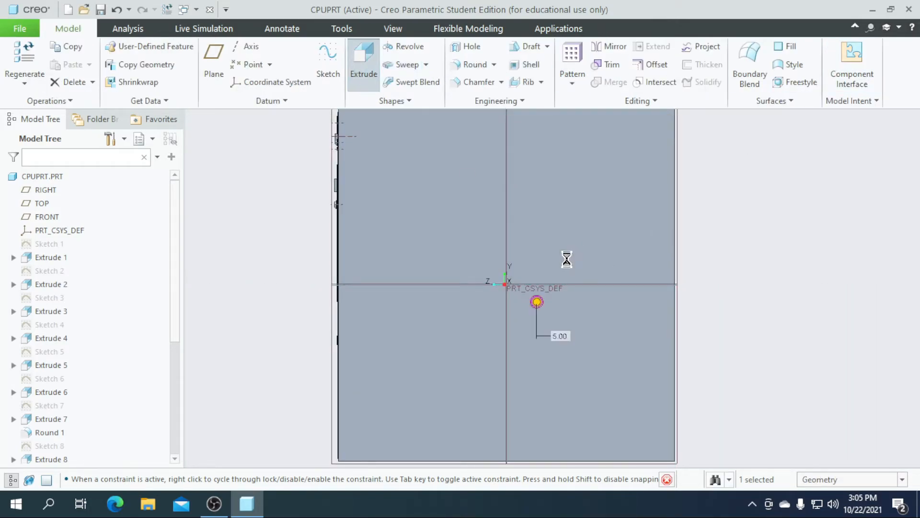
{"action": "scroll", "coordinate": [573, 302], "scroll_direction": "up", "scroll_amount": 2}
{"action": "scroll", "coordinate": [495, 323], "scroll_direction": "down", "scroll_amount": 4}
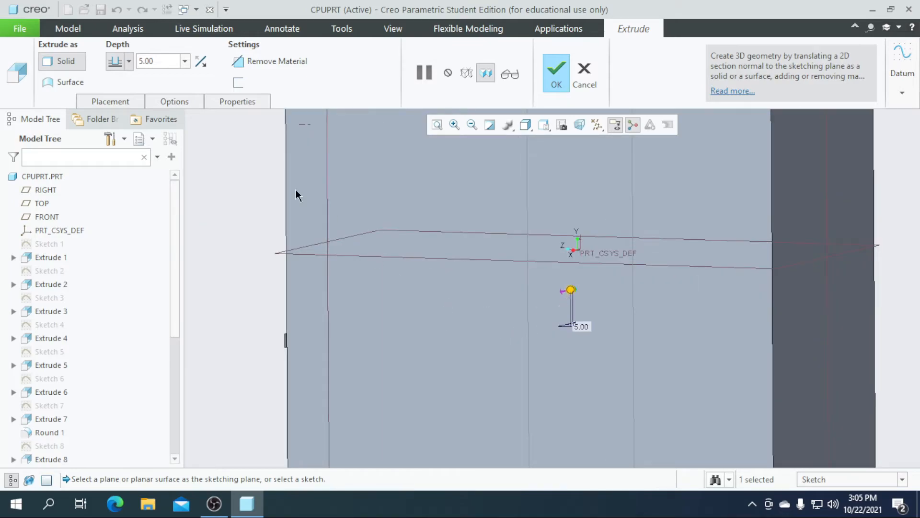
{"action": "left_click", "coordinate": [268, 61]}
{"action": "middle_click_drag", "start_coordinate": [581, 354], "coordinate": [435, 273]}
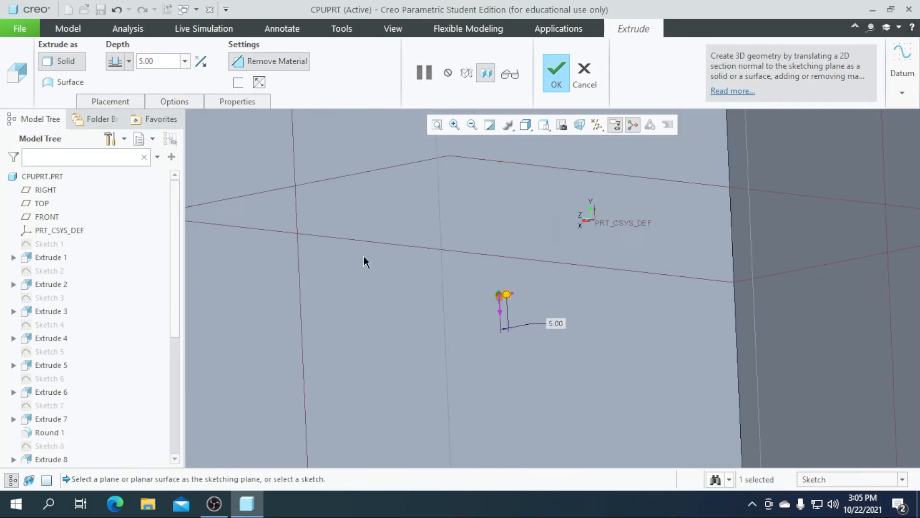
{"action": "double_click", "coordinate": [165, 58]}
{"action": "type", "text": "20"}
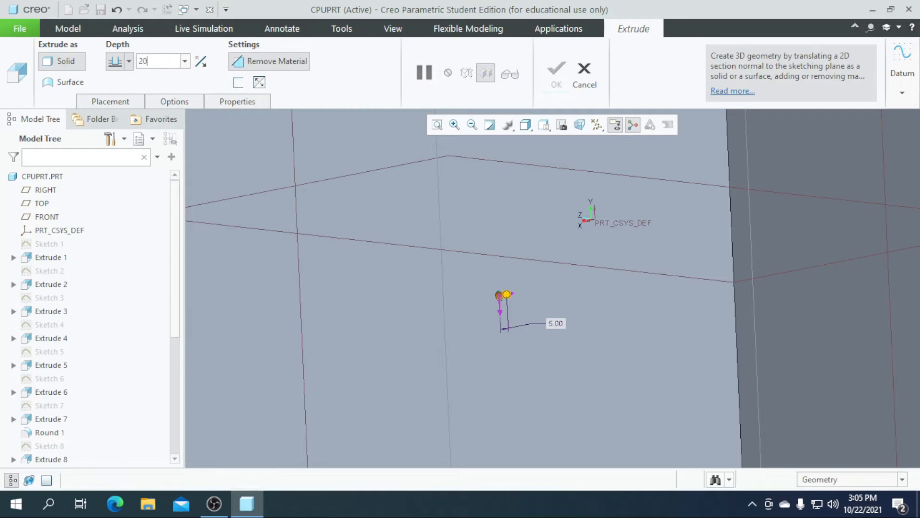
{"action": "key", "text": "Return"}
{"action": "left_click", "coordinate": [565, 81]}
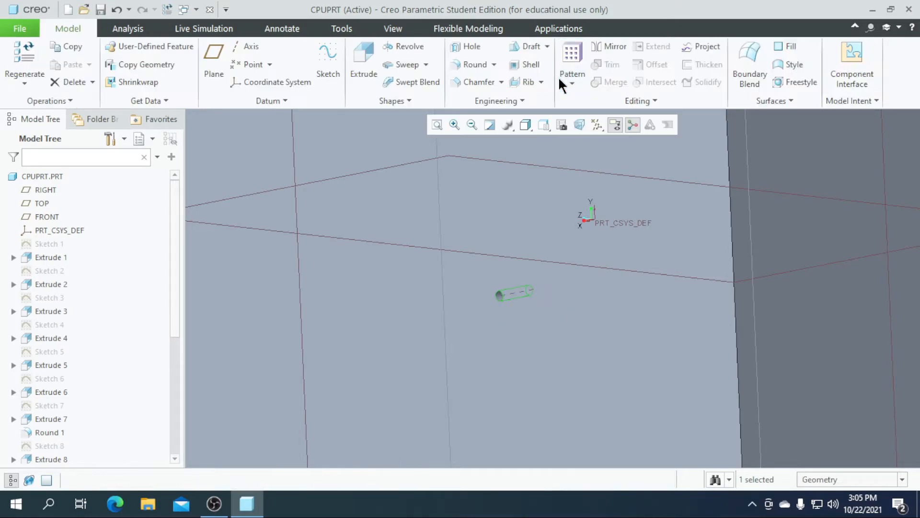
Start a direction-type pattern of the small circular cut on the side face
{"action": "scroll", "coordinate": [558, 201], "scroll_direction": "down", "scroll_amount": 3}
{"action": "middle_click_drag", "start_coordinate": [307, 321], "coordinate": [717, 265]}
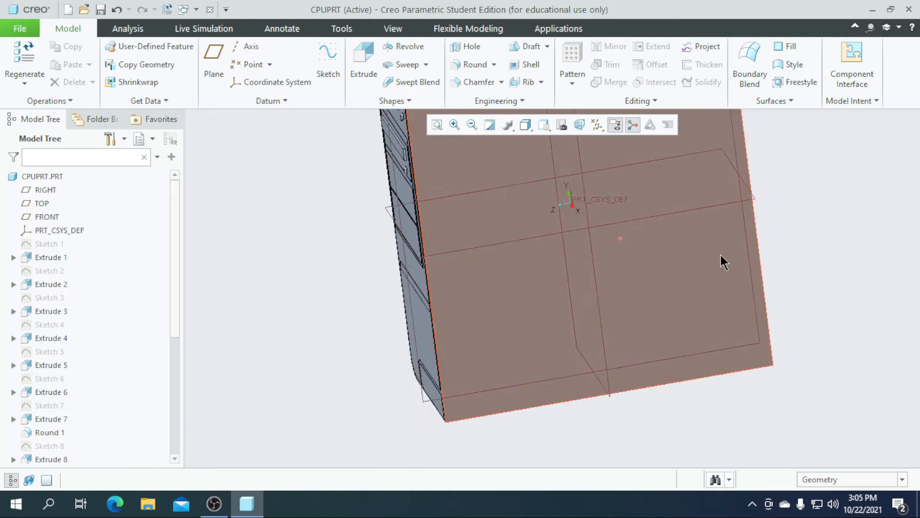
{"action": "scroll", "coordinate": [611, 242], "scroll_direction": "up", "scroll_amount": 5}
{"action": "scroll", "coordinate": [43, 440], "scroll_direction": "down", "scroll_amount": 5}
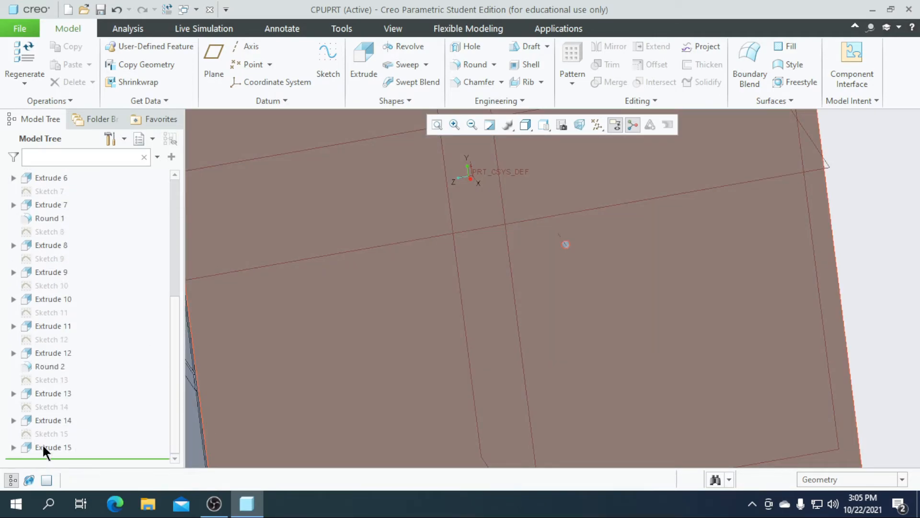
{"action": "left_click", "coordinate": [44, 447]}
{"action": "left_click", "coordinate": [574, 55]}
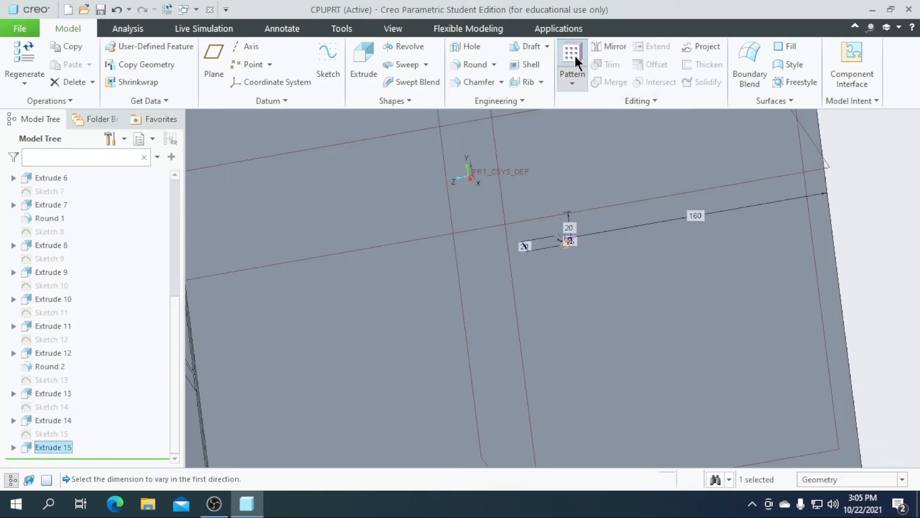
{"action": "left_click", "coordinate": [104, 62]}
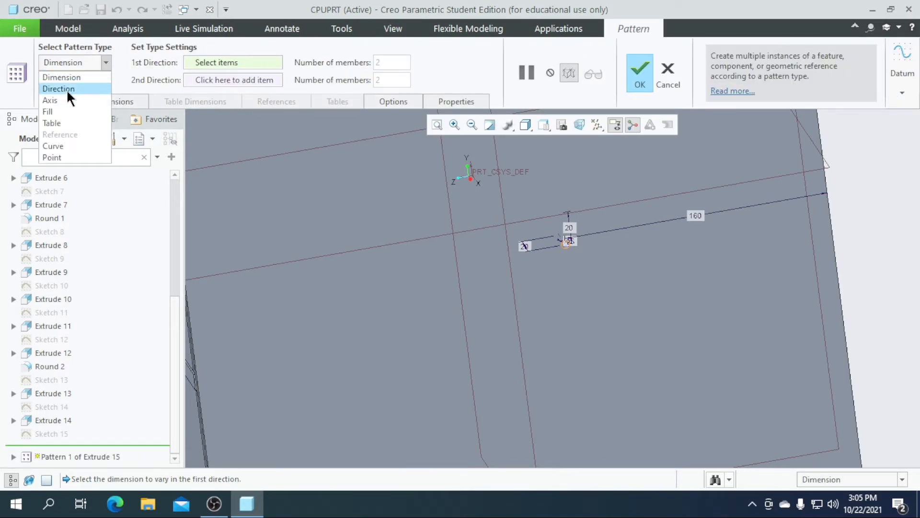
{"action": "left_click", "coordinate": [68, 89]}
Use the coordinate system's Z axis as the pattern's first direction and reverse it
{"action": "scroll", "coordinate": [407, 232], "scroll_direction": "down", "scroll_amount": 4}
{"action": "scroll", "coordinate": [583, 250], "scroll_direction": "up", "scroll_amount": 4}
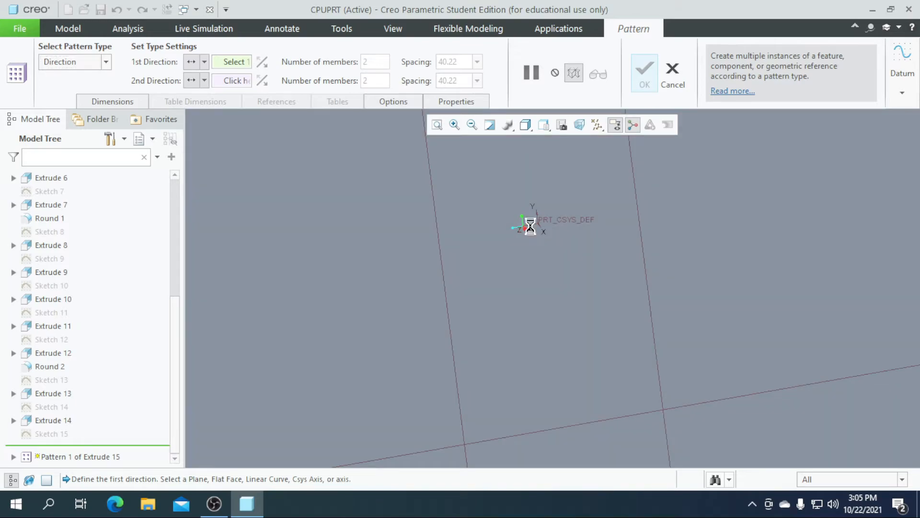
{"action": "left_click", "coordinate": [531, 230]}
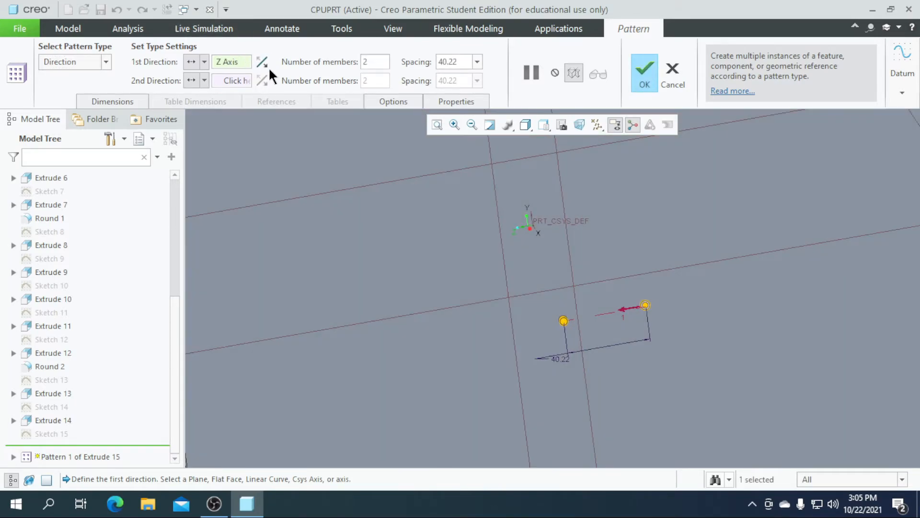
{"action": "left_click", "coordinate": [263, 62]}
{"action": "scroll", "coordinate": [404, 225], "scroll_direction": "down", "scroll_amount": 3}
{"action": "scroll", "coordinate": [473, 223], "scroll_direction": "up", "scroll_amount": 5}
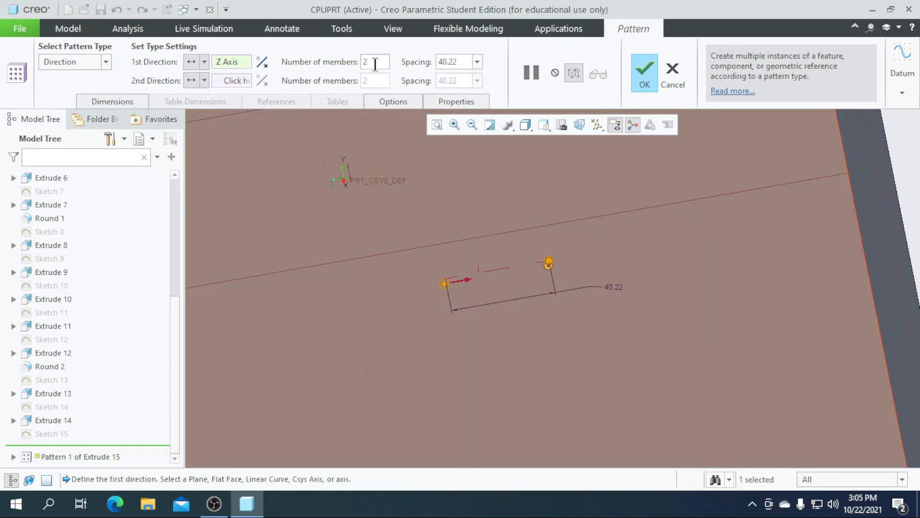
Set the hole pattern's first-direction spacing to 8 and its number of members to 20
{"action": "double_click", "coordinate": [463, 60]}
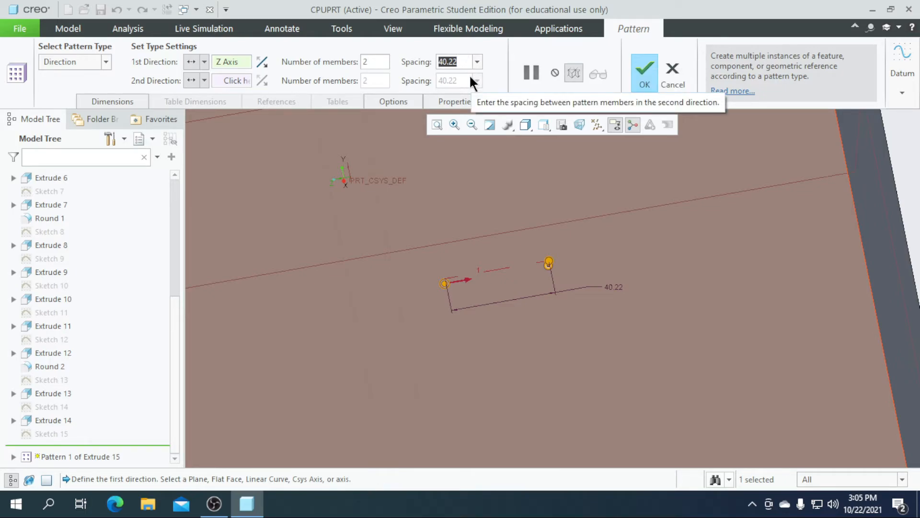
{"action": "type", "text": "8"}
{"action": "key", "text": "Return"}
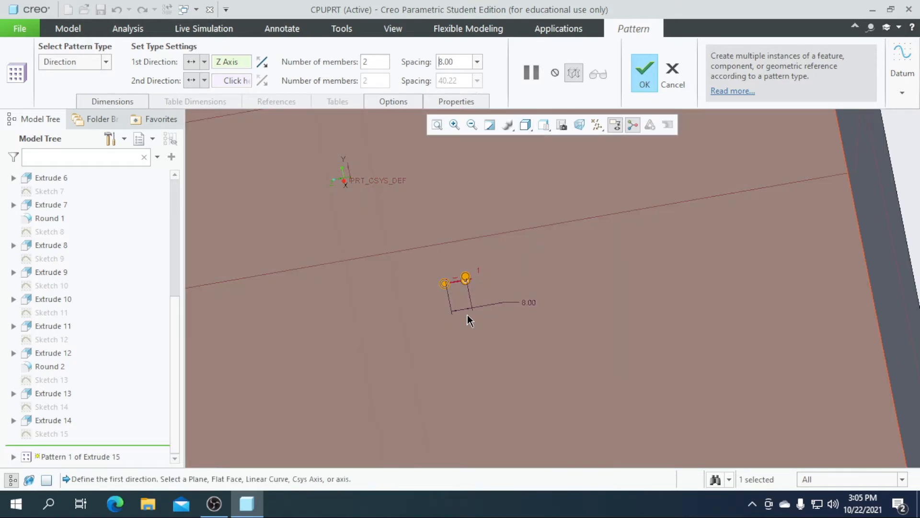
{"action": "left_click", "coordinate": [378, 63]}
{"action": "key", "text": "BackSpace"}
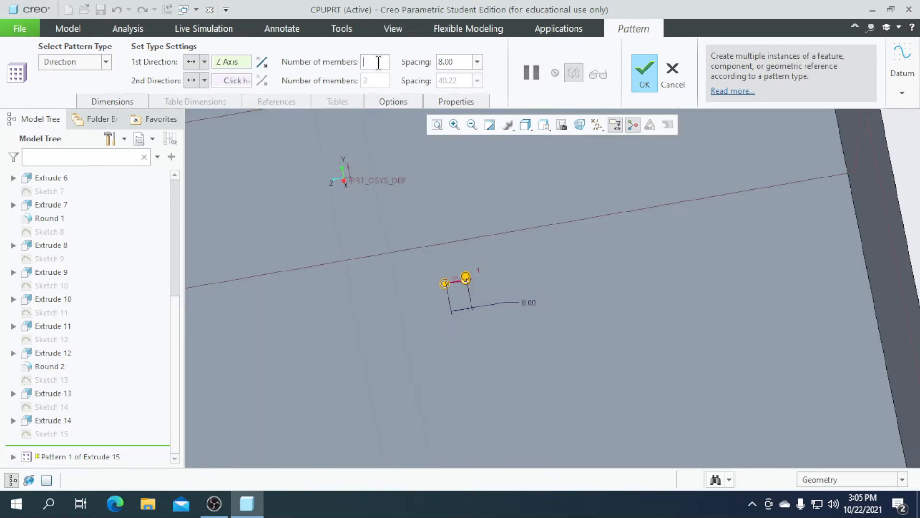
{"action": "type", "text": "20"}
{"action": "key", "text": "Return"}
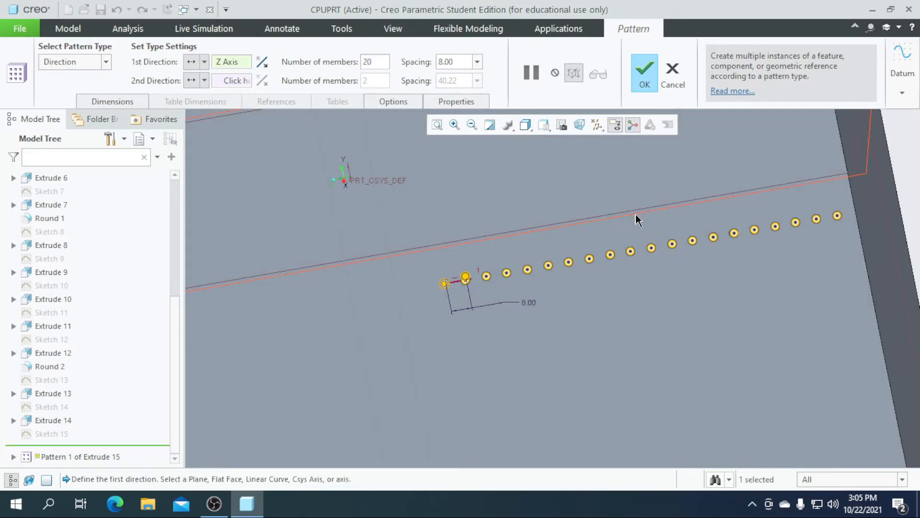
Change the hole pattern to 15 members with a spacing of 6
{"action": "scroll", "coordinate": [625, 217], "scroll_direction": "down", "scroll_amount": 3}
{"action": "scroll", "coordinate": [661, 226], "scroll_direction": "up", "scroll_amount": 4}
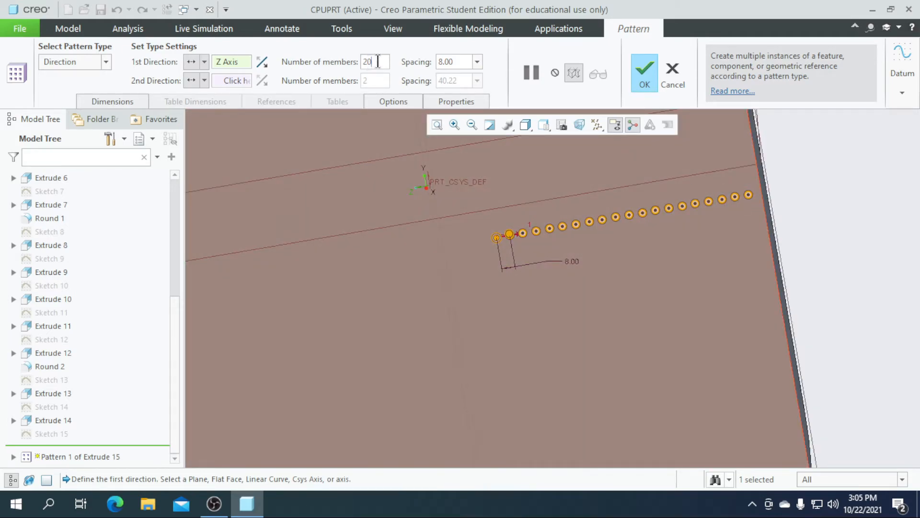
{"action": "type", "text": "15"}
{"action": "key", "text": "Return"}
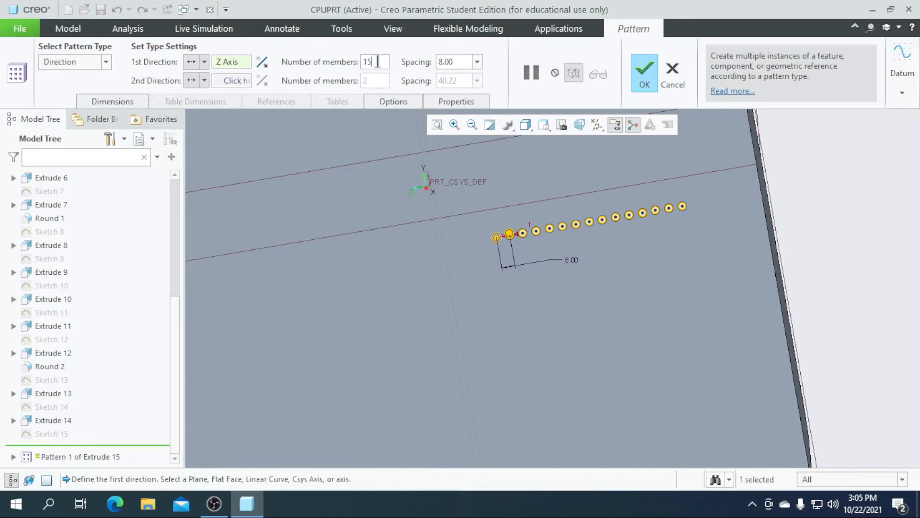
{"action": "left_click", "coordinate": [457, 62]}
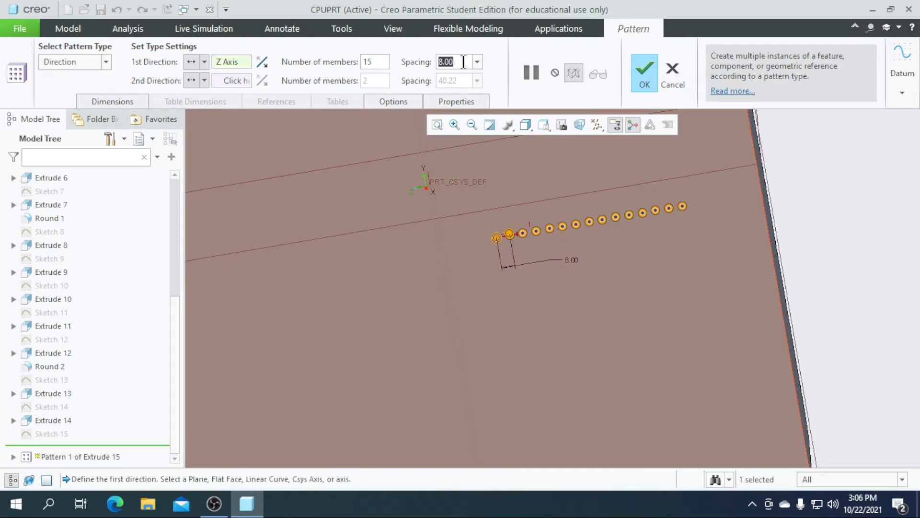
{"action": "type", "text": "6"}
{"action": "key", "text": "Return"}
Set the hole pattern's spacing to 5 and its number of members to 25, and create the pattern
{"action": "scroll", "coordinate": [513, 220], "scroll_direction": "up", "scroll_amount": 3}
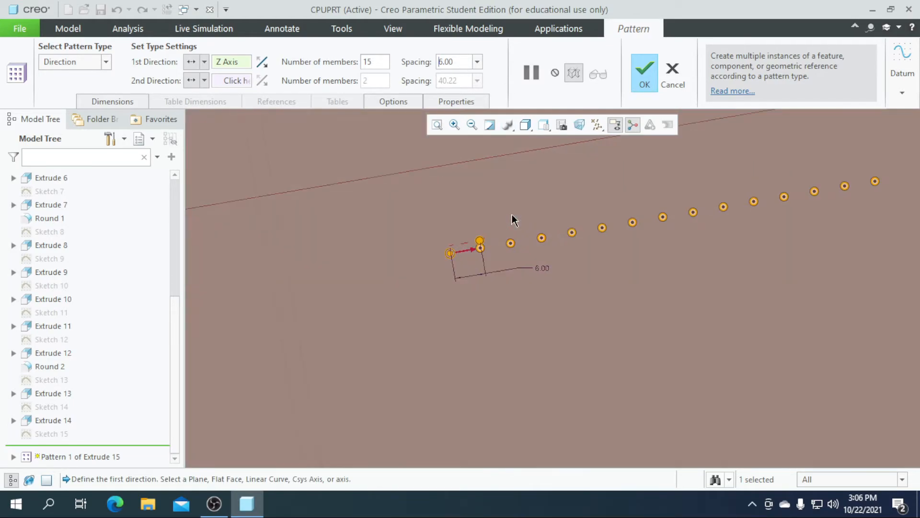
{"action": "scroll", "coordinate": [476, 242], "scroll_direction": "down", "scroll_amount": 3}
{"action": "scroll", "coordinate": [481, 249], "scroll_direction": "up", "scroll_amount": 5}
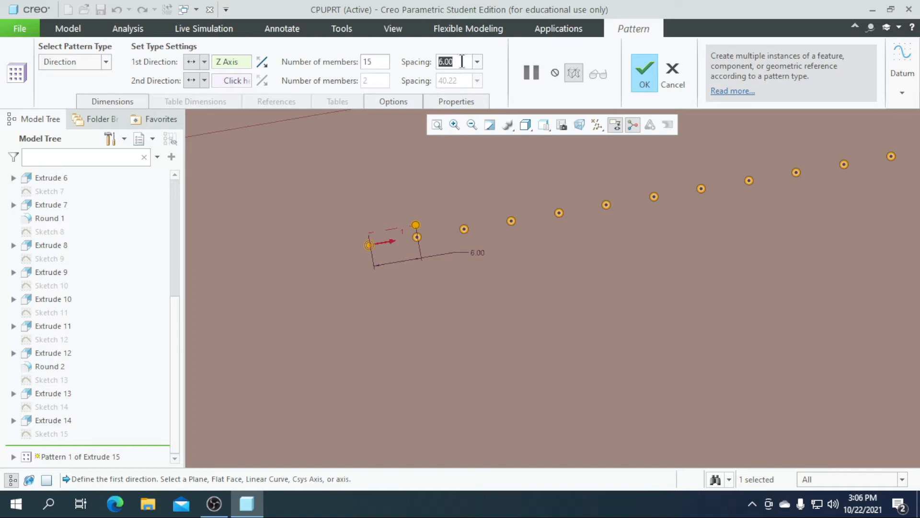
{"action": "type", "text": "5"}
{"action": "key", "text": "Return"}
{"action": "scroll", "coordinate": [432, 156], "scroll_direction": "down", "scroll_amount": 3}
{"action": "scroll", "coordinate": [516, 263], "scroll_direction": "down", "scroll_amount": 4}
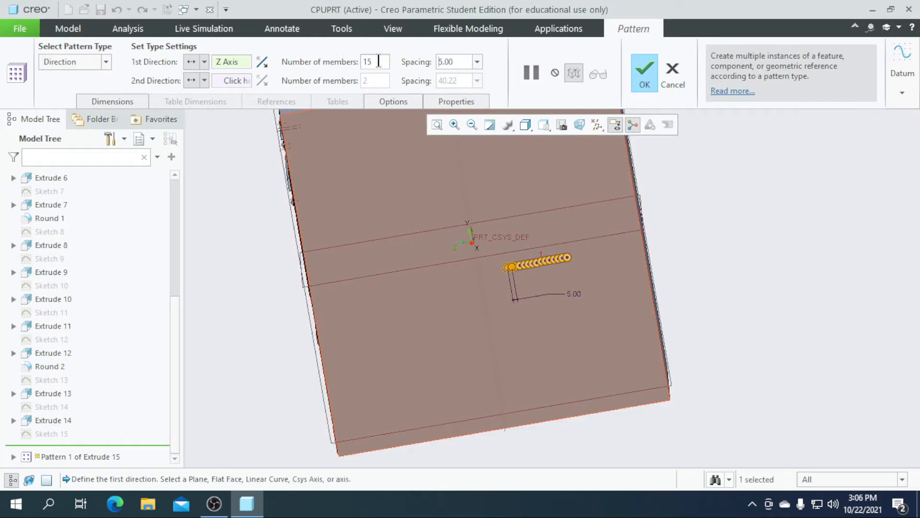
{"action": "type", "text": "25"}
{"action": "key", "text": "Return"}
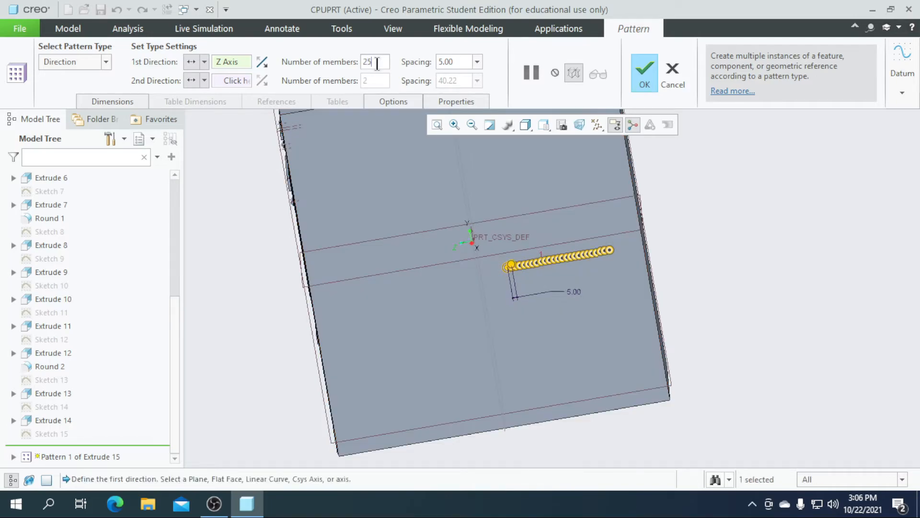
{"action": "left_click", "coordinate": [645, 75]}
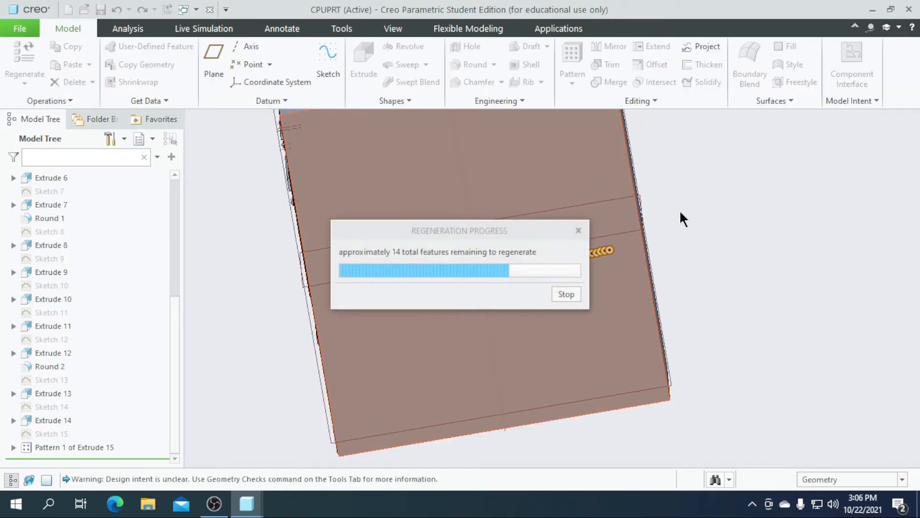
Edit the definition of the finished hole pattern and set its spacing to 8
{"action": "left_click", "coordinate": [695, 233]}
{"action": "middle_click_drag", "start_coordinate": [700, 239], "coordinate": [717, 293]}
{"action": "scroll", "coordinate": [594, 280], "scroll_direction": "down", "scroll_amount": 5}
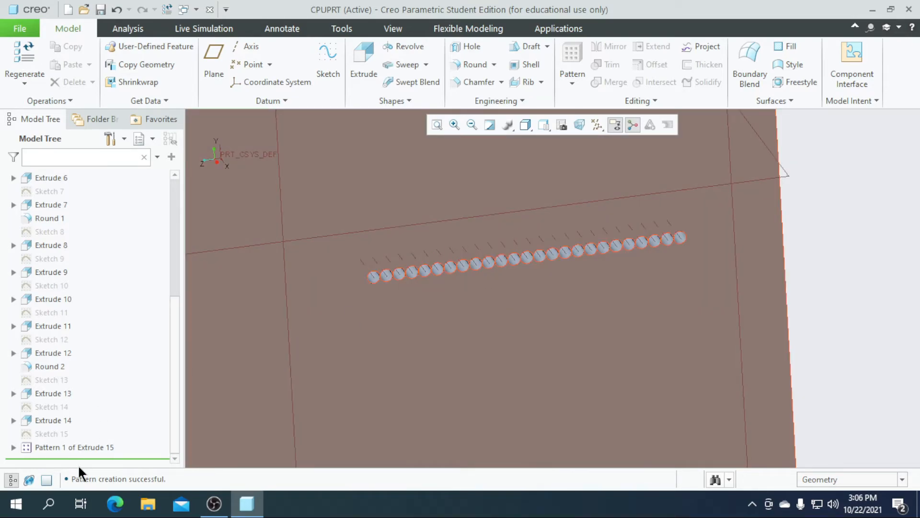
{"action": "right_click", "coordinate": [93, 445]}
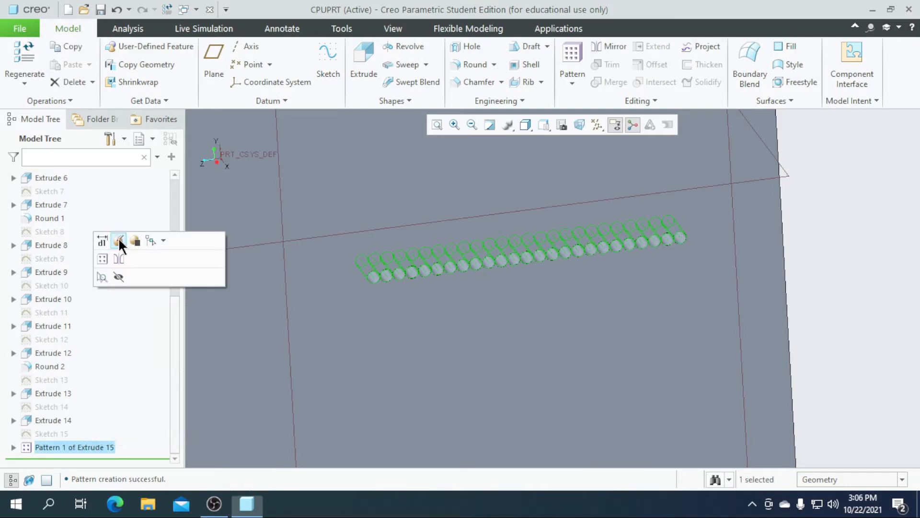
{"action": "left_click", "coordinate": [119, 241]}
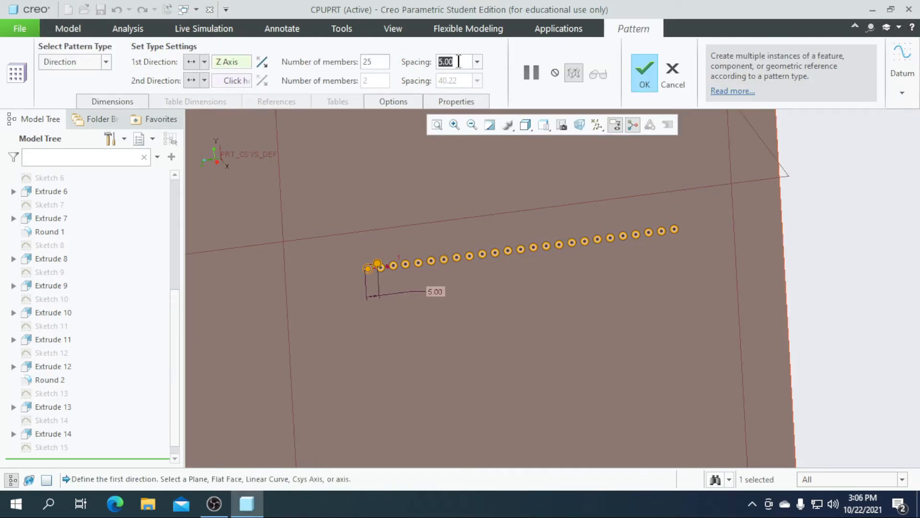
{"action": "type", "text": "8"}
{"action": "key", "text": "Return"}
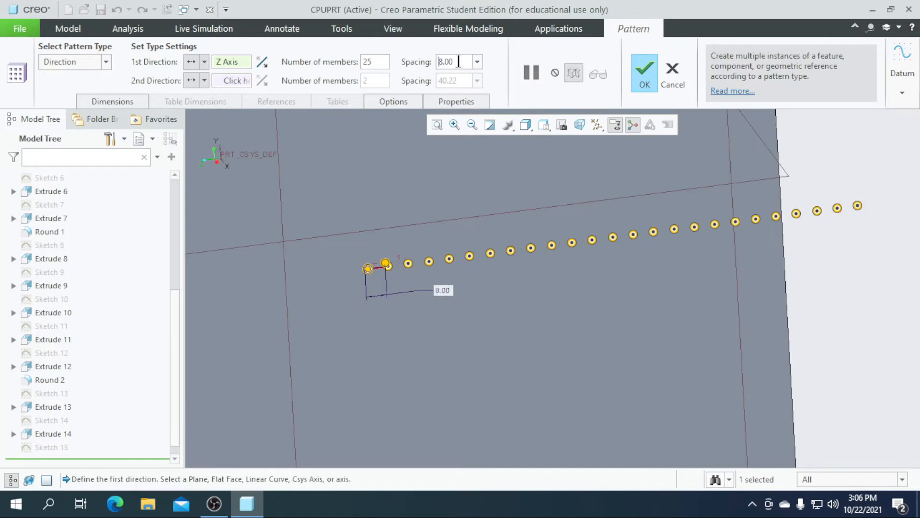
Try 20 members in the hole row, settle on 15, and complete the redefinition
{"action": "type", "text": "20"}
{"action": "key", "text": "Return"}
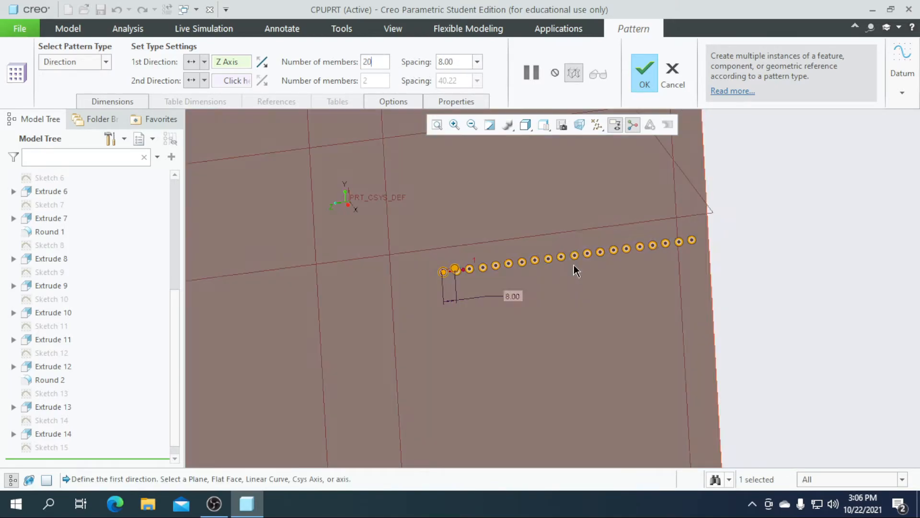
{"action": "type", "text": "15"}
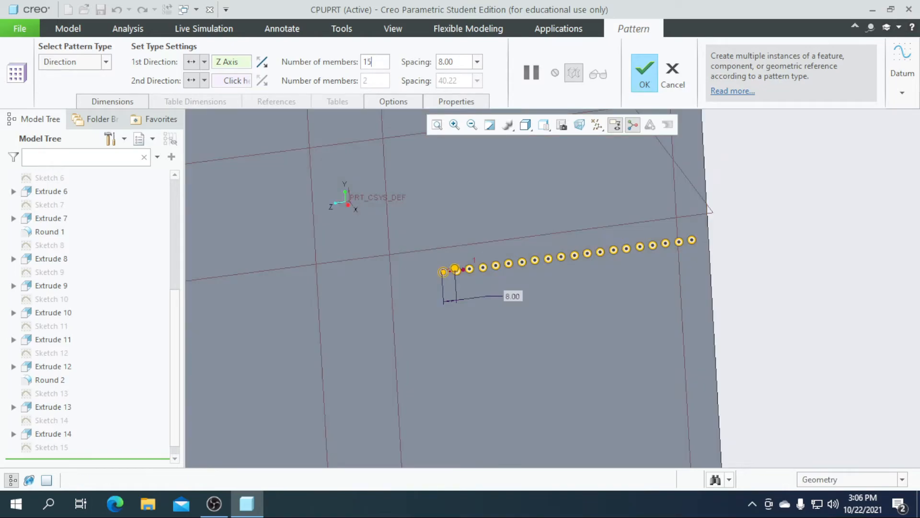
{"action": "left_click", "coordinate": [644, 73]}
Start a direction-type pattern of the whole row of holes
{"action": "middle_click_drag", "start_coordinate": [771, 252], "coordinate": [762, 270]}
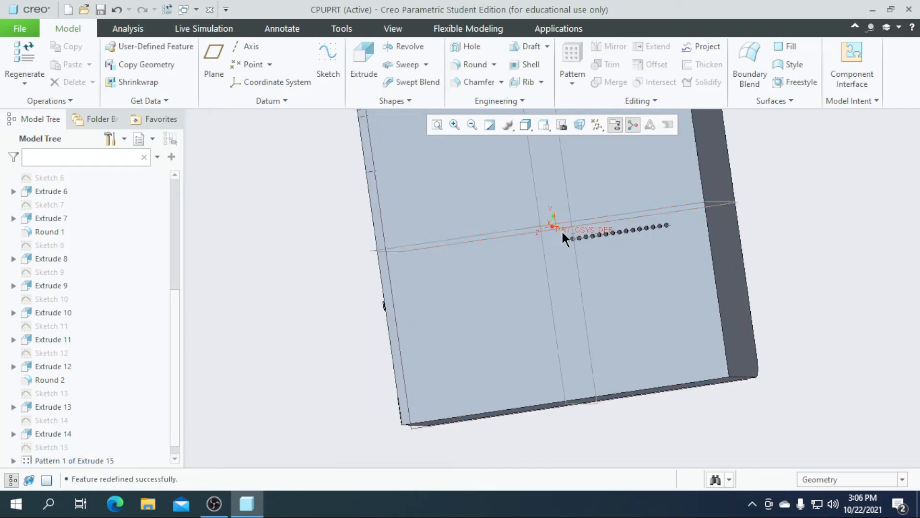
{"action": "scroll", "coordinate": [557, 228], "scroll_direction": "down", "scroll_amount": 2}
{"action": "scroll", "coordinate": [56, 461], "scroll_direction": "down", "scroll_amount": 1}
{"action": "left_click", "coordinate": [77, 445]}
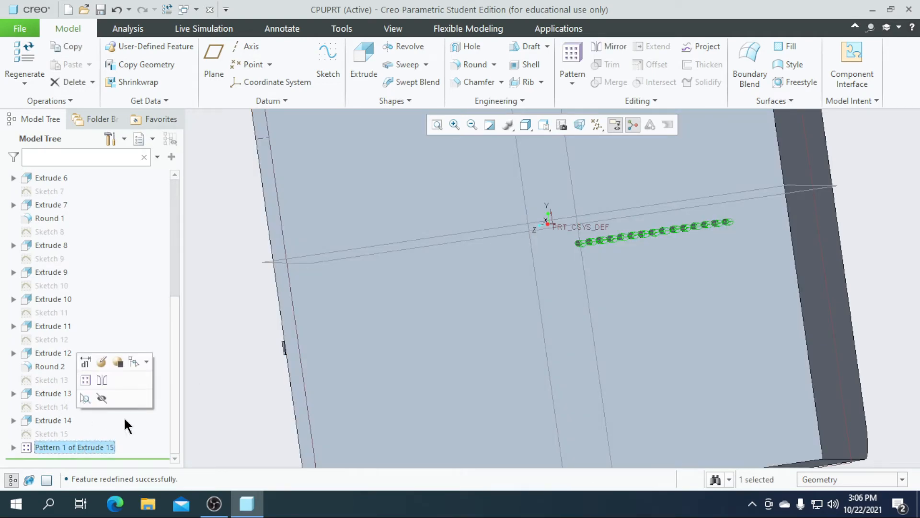
{"action": "left_click", "coordinate": [573, 72]}
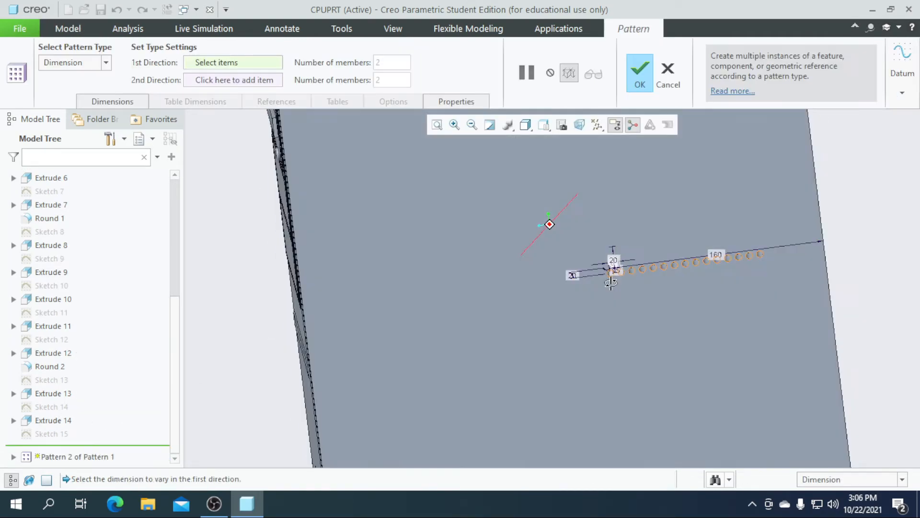
{"action": "left_click", "coordinate": [106, 62]}
{"action": "left_click", "coordinate": [58, 88]}
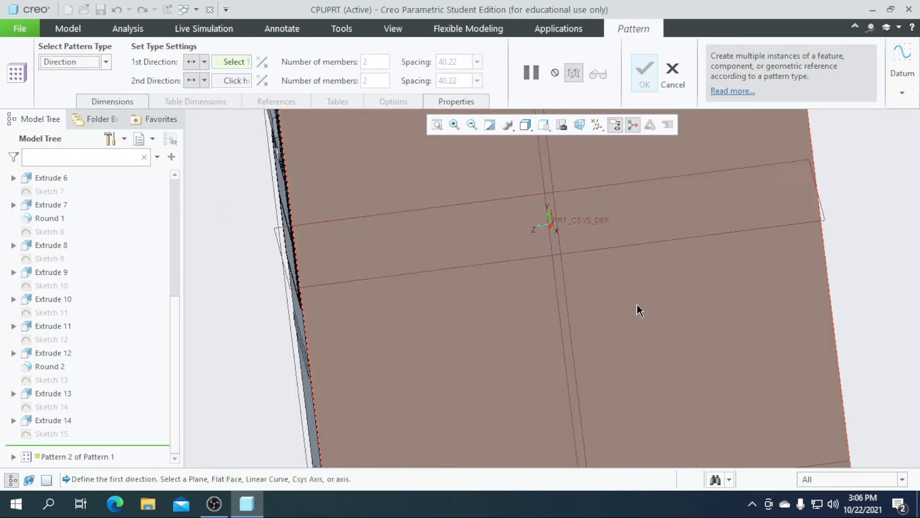
Use the coordinate system's Y axis as the row pattern's first direction and reverse it to run downward
{"action": "scroll", "coordinate": [548, 215], "scroll_direction": "down", "scroll_amount": 5}
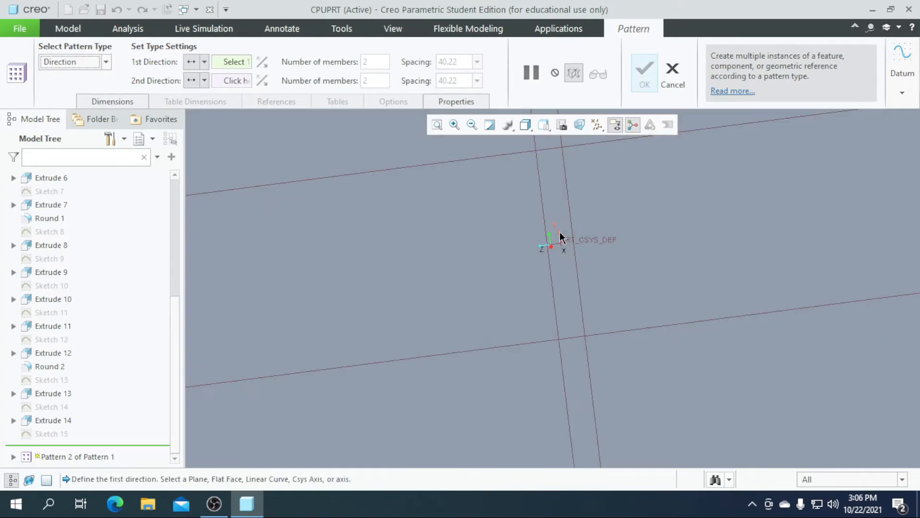
{"action": "left_click", "coordinate": [560, 232]}
{"action": "scroll", "coordinate": [565, 252], "scroll_direction": "up", "scroll_amount": 6}
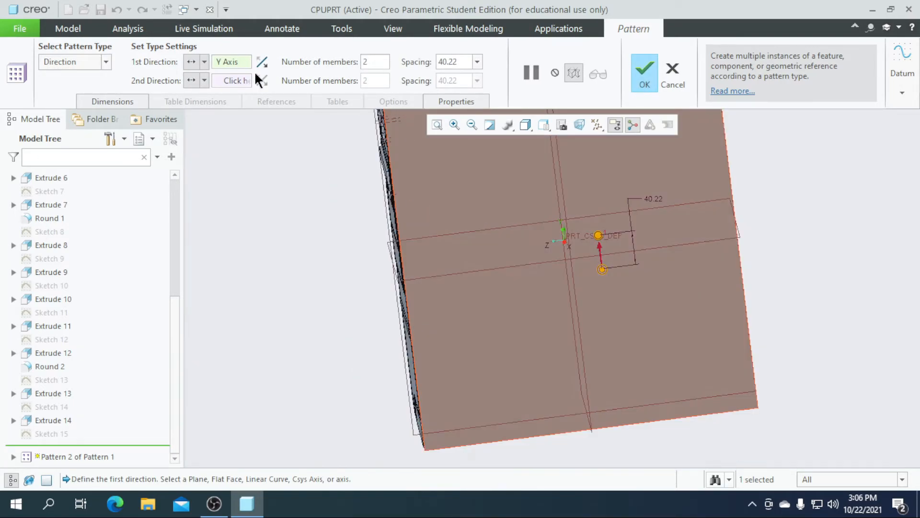
{"action": "left_click", "coordinate": [261, 62]}
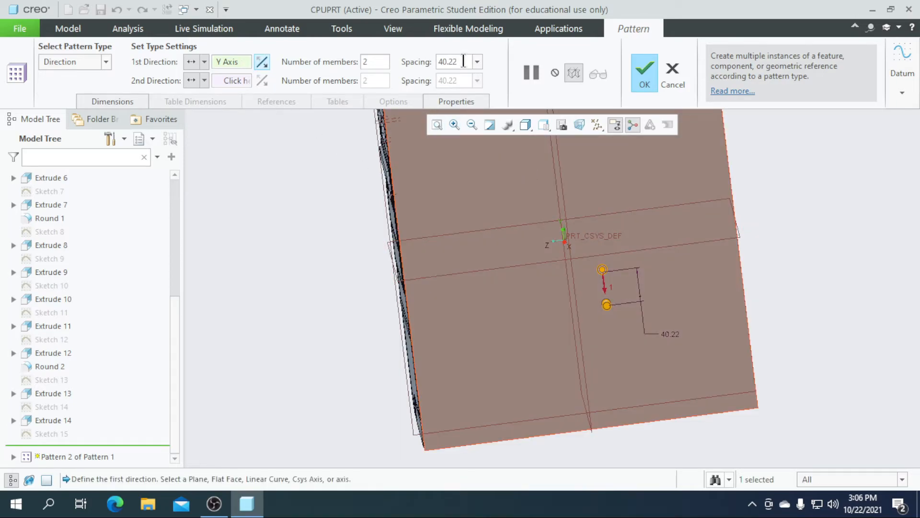
Set the row pattern's first-direction spacing to 8 and try 10 members
{"action": "left_click_drag", "start_coordinate": [440, 62], "coordinate": [464, 64]}
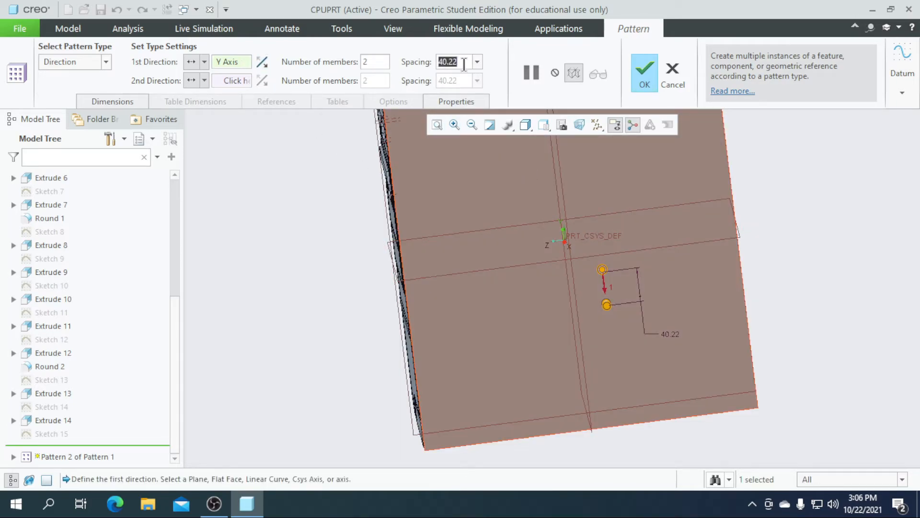
{"action": "type", "text": "8"}
{"action": "key", "text": "Return"}
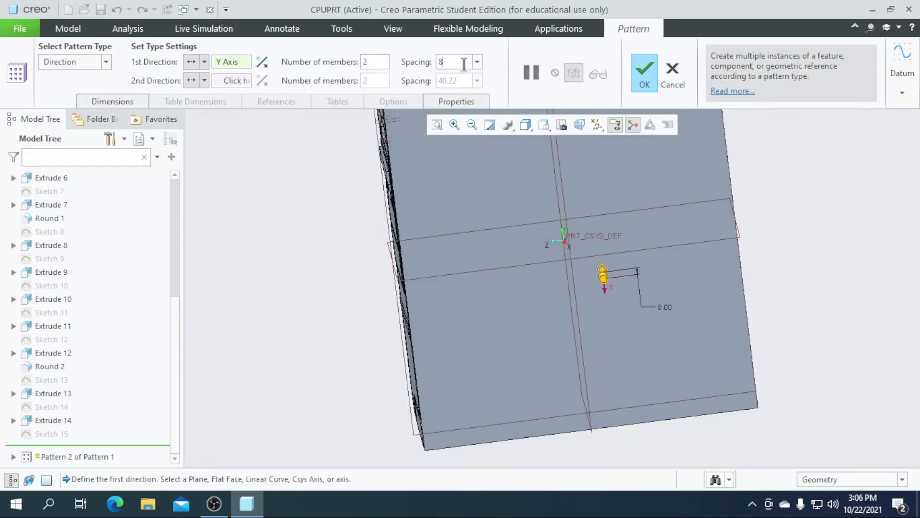
{"action": "key", "text": "BackSpace"}
{"action": "type", "text": "10"}
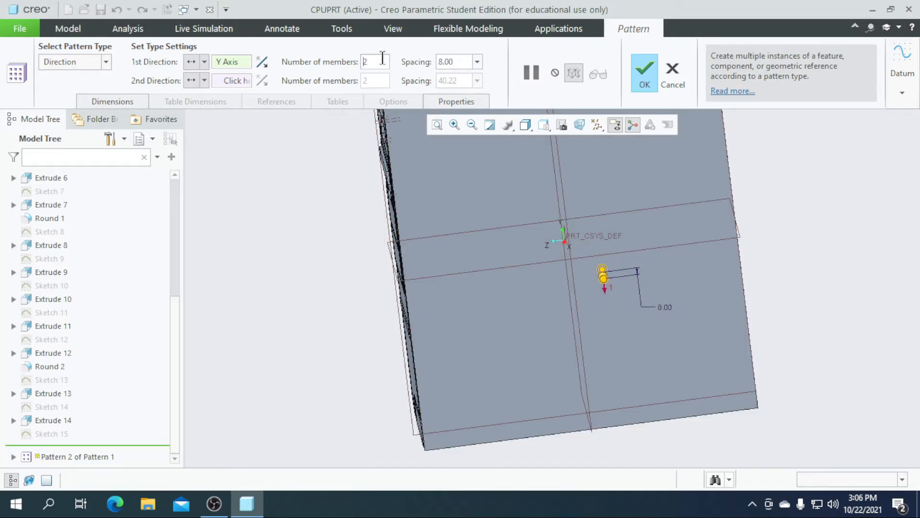
{"action": "key", "text": "Return"}
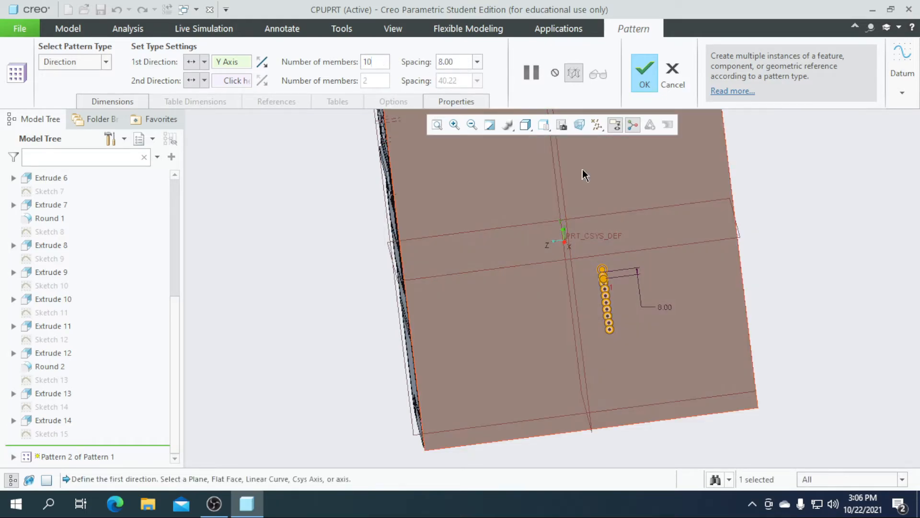
Set the row pattern's number of members to 15 and complete the pattern
{"action": "left_click_drag", "start_coordinate": [363, 62], "coordinate": [374, 63]}
{"action": "type", "text": "15"}
{"action": "key", "text": "Return"}
{"action": "left_click", "coordinate": [644, 77]}
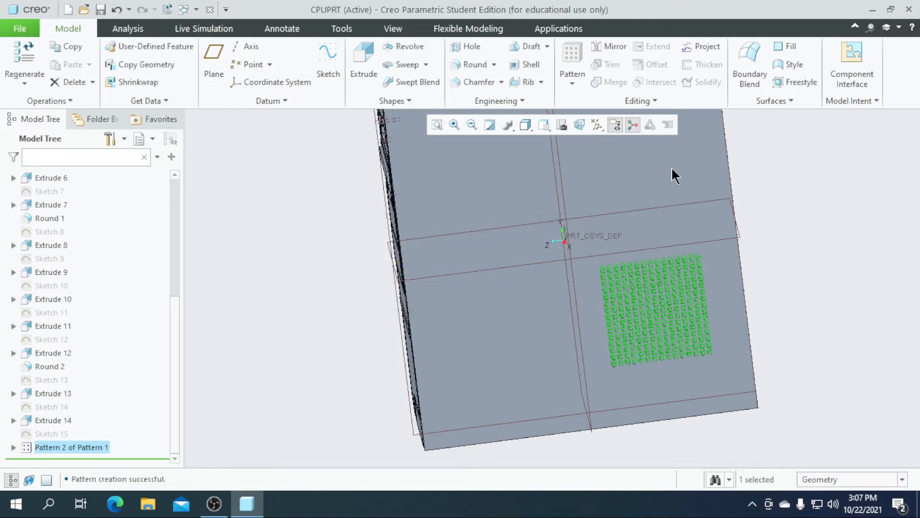
Mirror the finished grid of holes about the vertical datum plane running front to back through the case
{"action": "left_click", "coordinate": [805, 257]}
{"action": "scroll", "coordinate": [409, 283], "scroll_direction": "down", "scroll_amount": 5}
{"action": "middle_click_drag", "start_coordinate": [409, 290], "coordinate": [511, 300]}
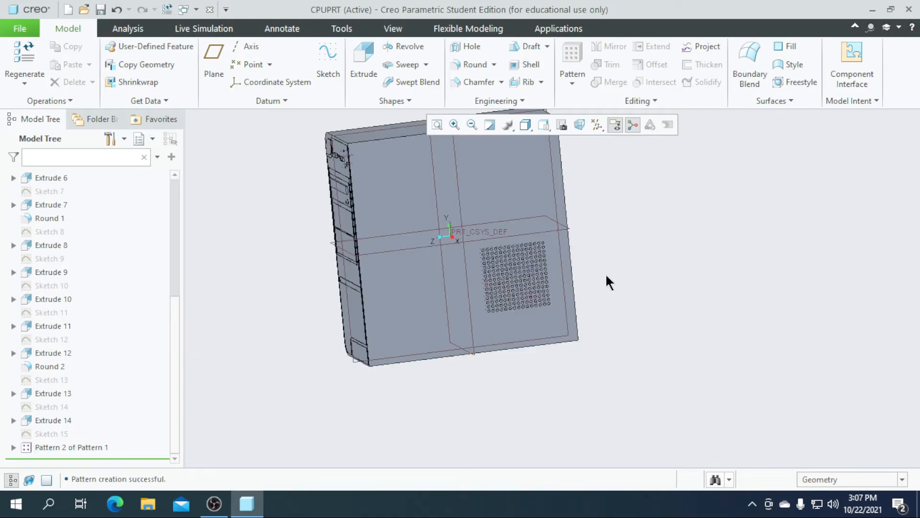
{"action": "middle_click_drag", "start_coordinate": [714, 317], "coordinate": [612, 338]}
{"action": "scroll", "coordinate": [604, 304], "scroll_direction": "down", "scroll_amount": 2}
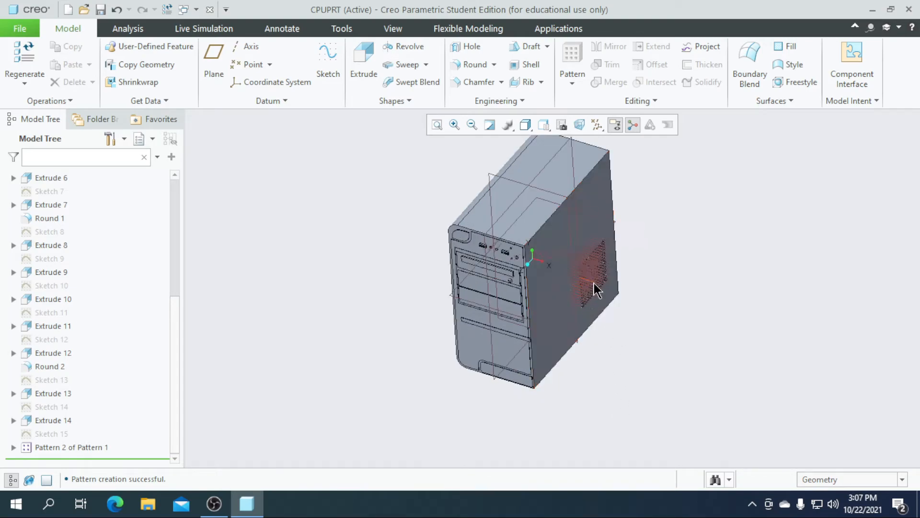
{"action": "scroll", "coordinate": [618, 312], "scroll_direction": "down", "scroll_amount": 1}
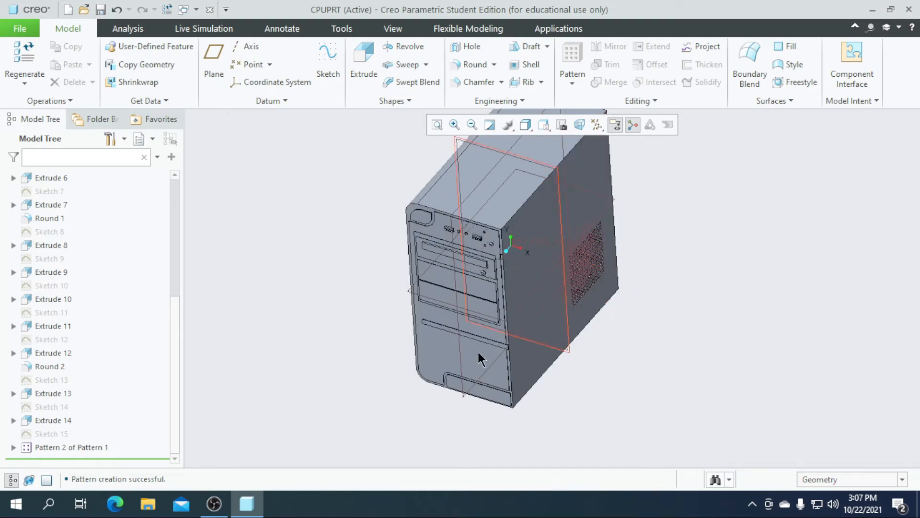
{"action": "left_click", "coordinate": [63, 447]}
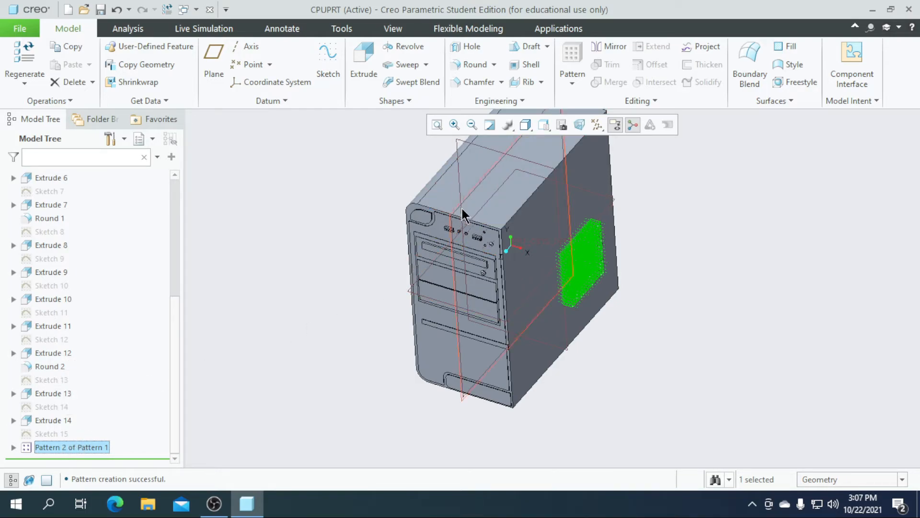
{"action": "left_click", "coordinate": [614, 46]}
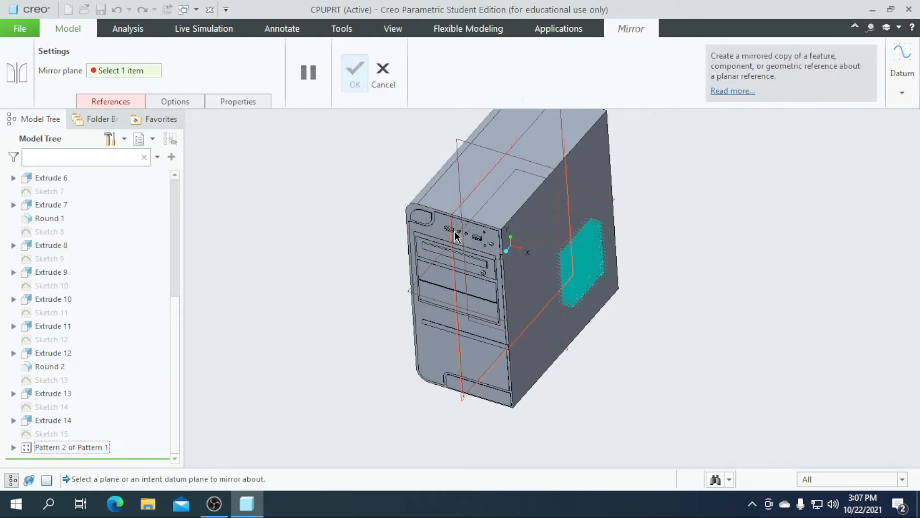
{"action": "left_click", "coordinate": [453, 236]}
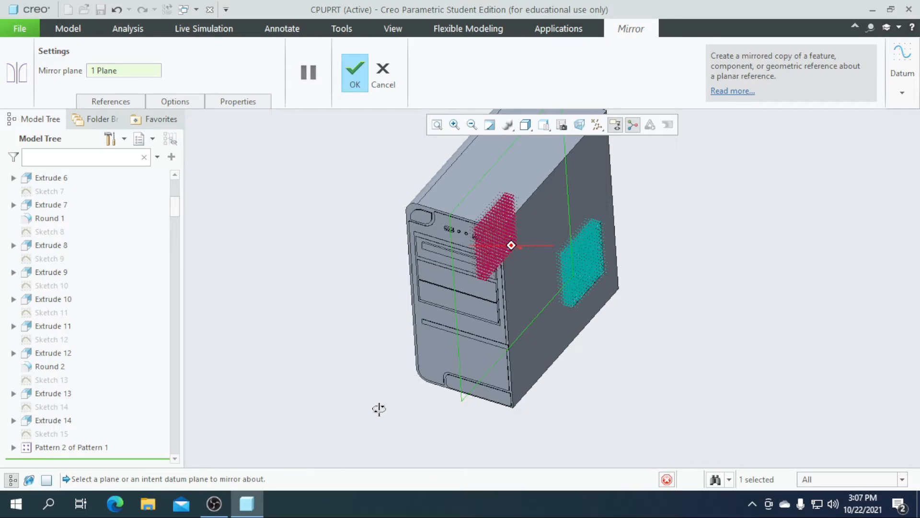
{"action": "middle_click_drag", "start_coordinate": [379, 408], "coordinate": [374, 412]}
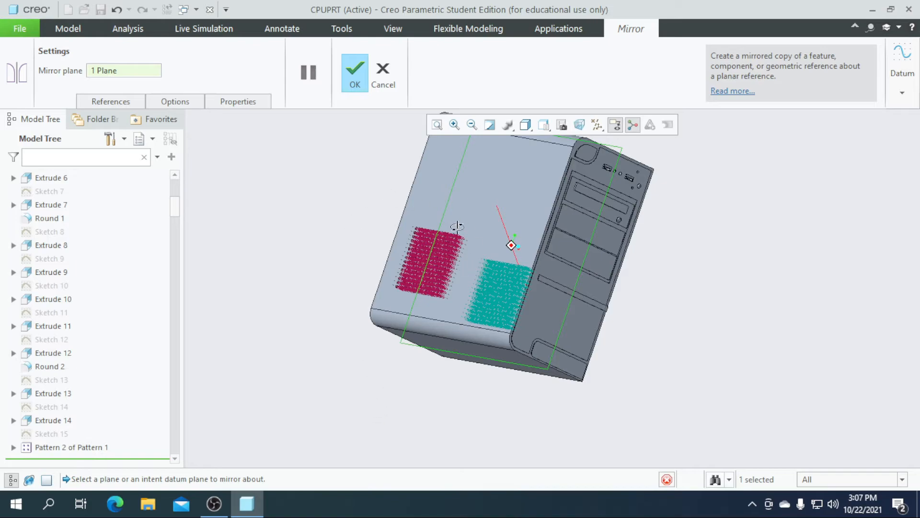
{"action": "middle_click", "coordinate": [451, 298]}
Inspect the mirrored holes on the opposite side of the case and delete the mirror feature
{"action": "middle_click_drag", "start_coordinate": [425, 371], "coordinate": [421, 392]}
{"action": "left_click", "coordinate": [661, 346]}
{"action": "middle_click_drag", "start_coordinate": [659, 343], "coordinate": [623, 429]}
{"action": "mouse_move", "coordinate": [674, 436]}
{"action": "middle_mouse_down"}
{"action": "mouse_move", "coordinate": [606, 427]}
{"action": "mouse_move", "coordinate": [602, 441]}
{"action": "mouse_move", "coordinate": [658, 418]}
{"action": "mouse_move", "coordinate": [666, 425]}
{"action": "middle_mouse_up"}
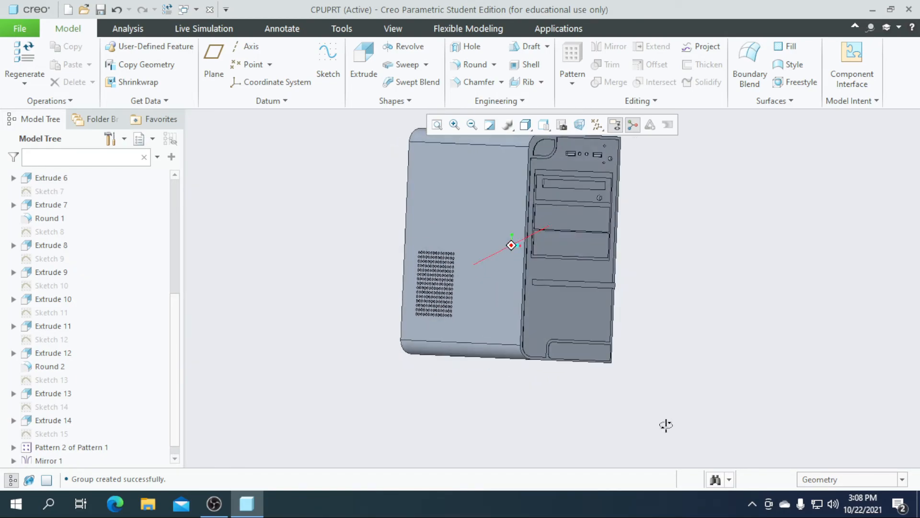
{"action": "scroll", "coordinate": [65, 438], "scroll_direction": "down", "scroll_amount": 1}
{"action": "left_click", "coordinate": [51, 444]}
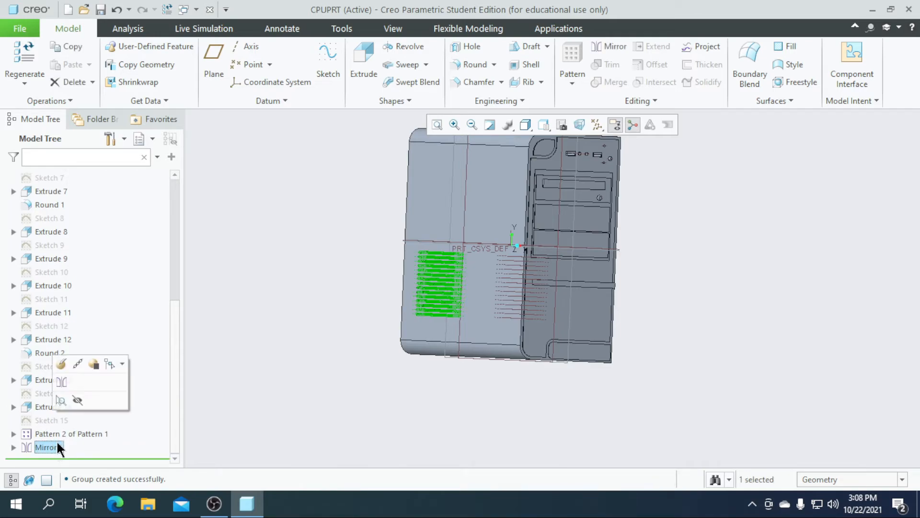
{"action": "key", "text": "Delete"}
{"action": "key", "text": "Return"}
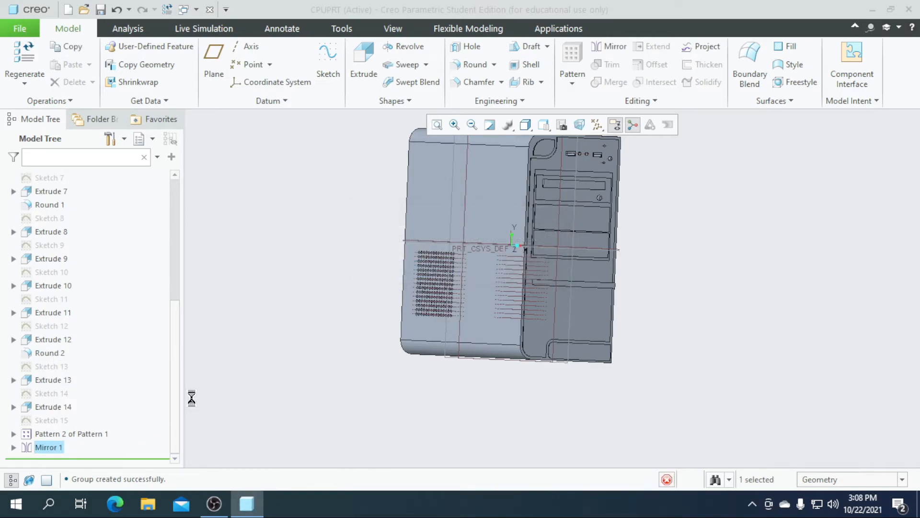
Start a sketch on the flat rear face of the case and orient the view to the sketch plane
{"action": "middle_click_drag", "start_coordinate": [370, 461], "coordinate": [470, 343]}
{"action": "left_click", "coordinate": [501, 325]}
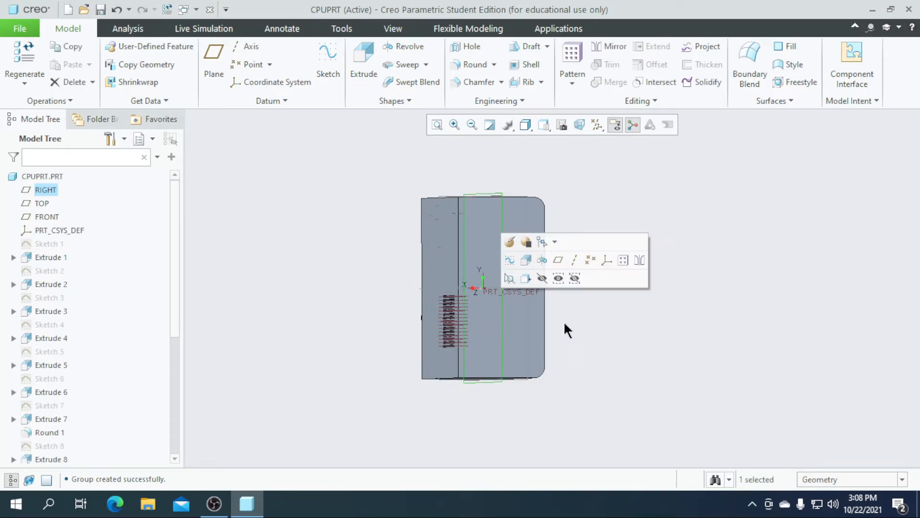
{"action": "left_click", "coordinate": [493, 327]}
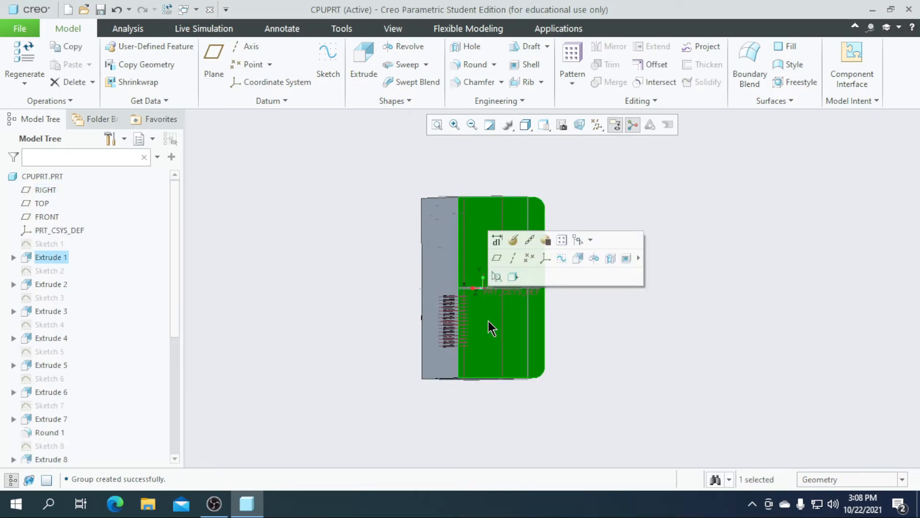
{"action": "left_click", "coordinate": [332, 70]}
{"action": "left_click", "coordinate": [594, 126]}
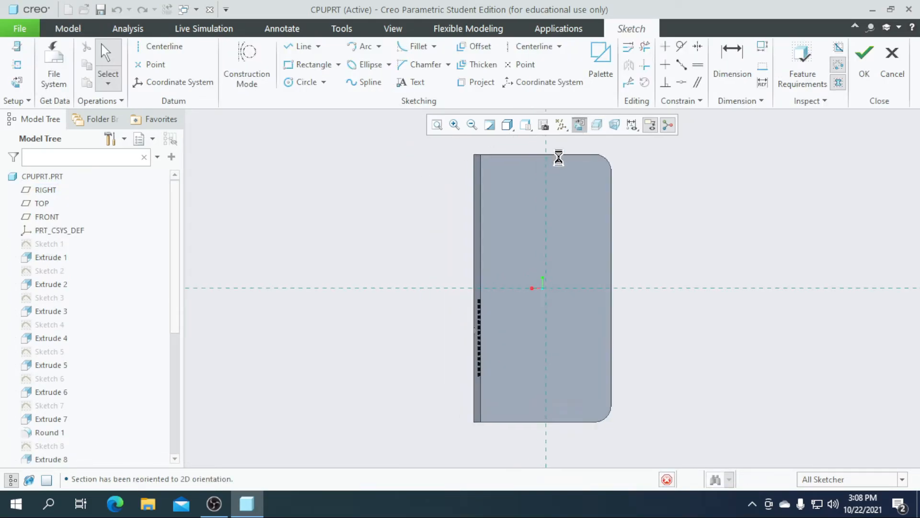
Sketch a closed trapezoid with a horizontal base about 42 wide and a shorter top edge on the rear face's upper part
{"action": "scroll", "coordinate": [577, 181], "scroll_direction": "up", "scroll_amount": 2}
{"action": "scroll", "coordinate": [449, 267], "scroll_direction": "down", "scroll_amount": 3}
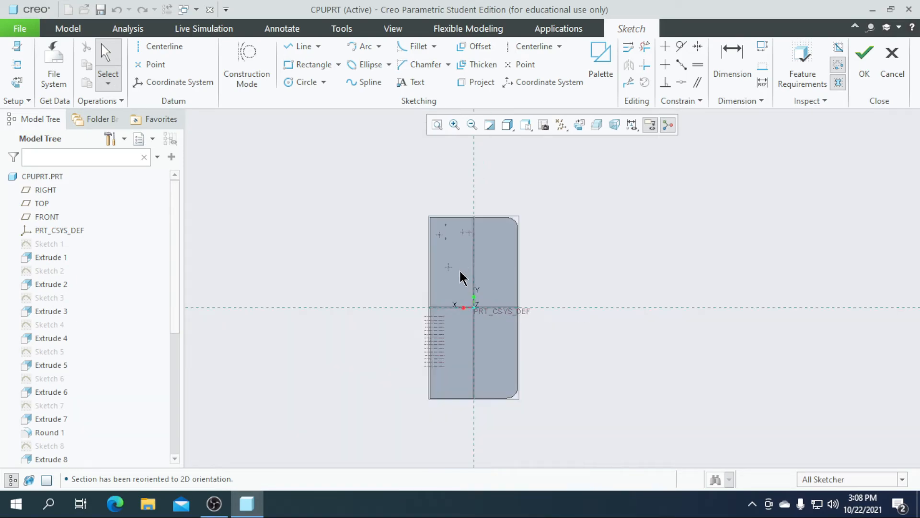
{"action": "scroll", "coordinate": [462, 273], "scroll_direction": "up", "scroll_amount": 3}
{"action": "scroll", "coordinate": [476, 271], "scroll_direction": "up", "scroll_amount": 1}
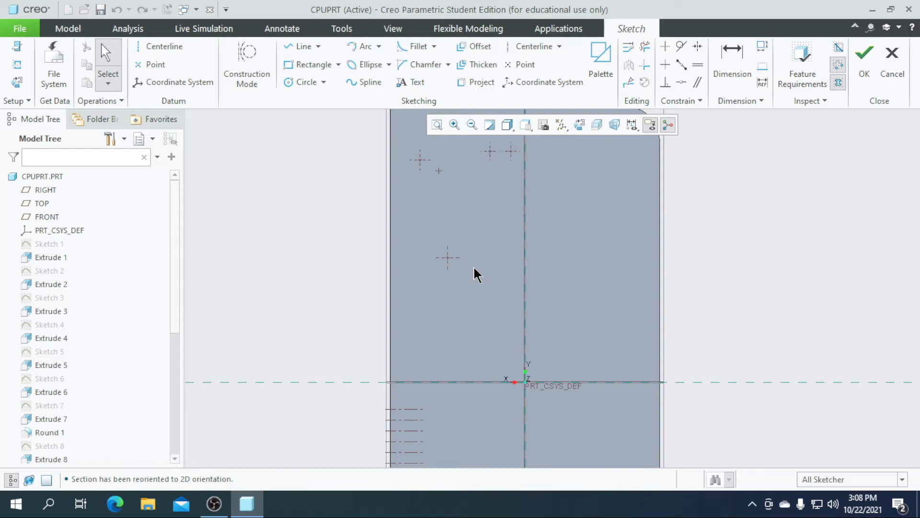
{"action": "left_click", "coordinate": [338, 63]}
{"action": "left_click", "coordinate": [305, 48]}
{"action": "scroll", "coordinate": [447, 228], "scroll_direction": "down", "scroll_amount": 3}
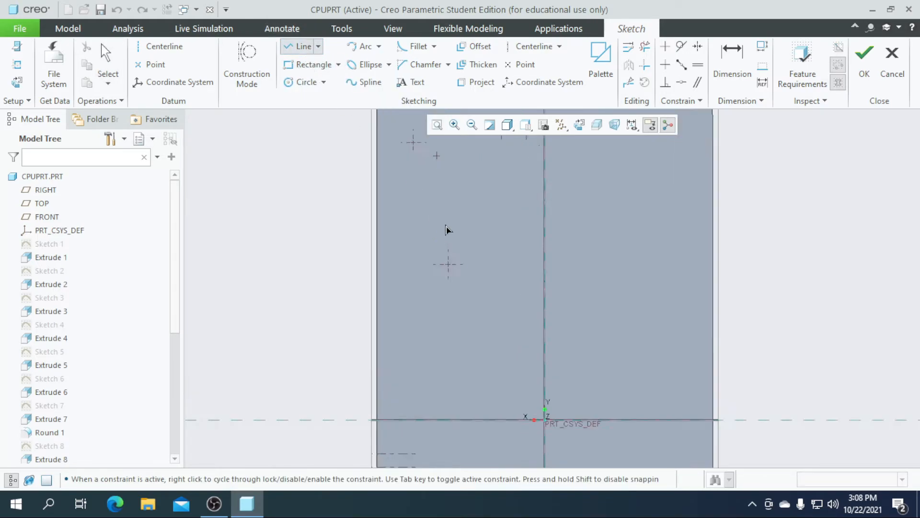
{"action": "scroll", "coordinate": [442, 285], "scroll_direction": "up", "scroll_amount": 2}
{"action": "left_click", "coordinate": [401, 206]}
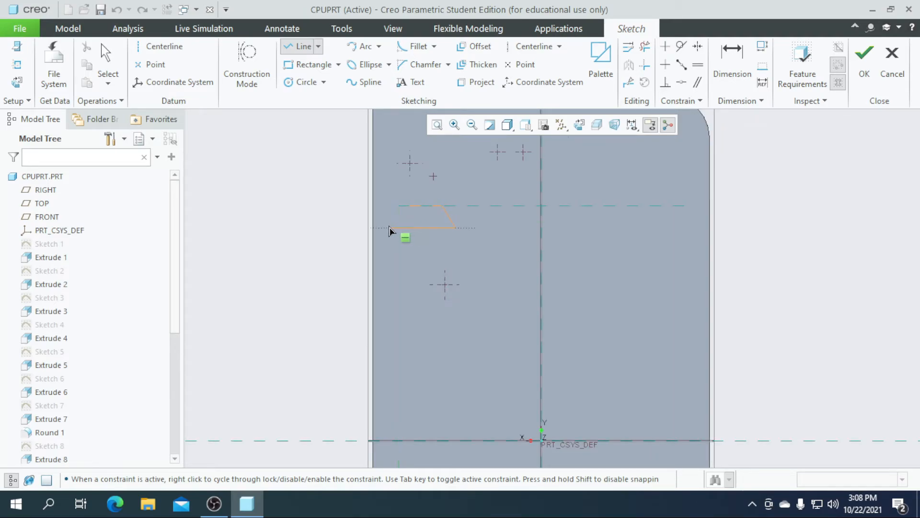
{"action": "left_click", "coordinate": [400, 207]}
{"action": "scroll", "coordinate": [408, 211], "scroll_direction": "down", "scroll_amount": 5}
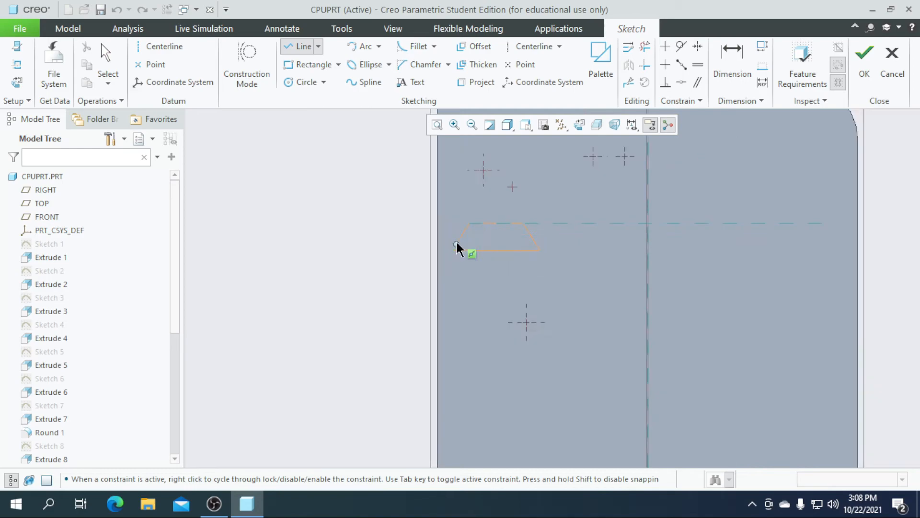
{"action": "middle_click", "coordinate": [481, 240]}
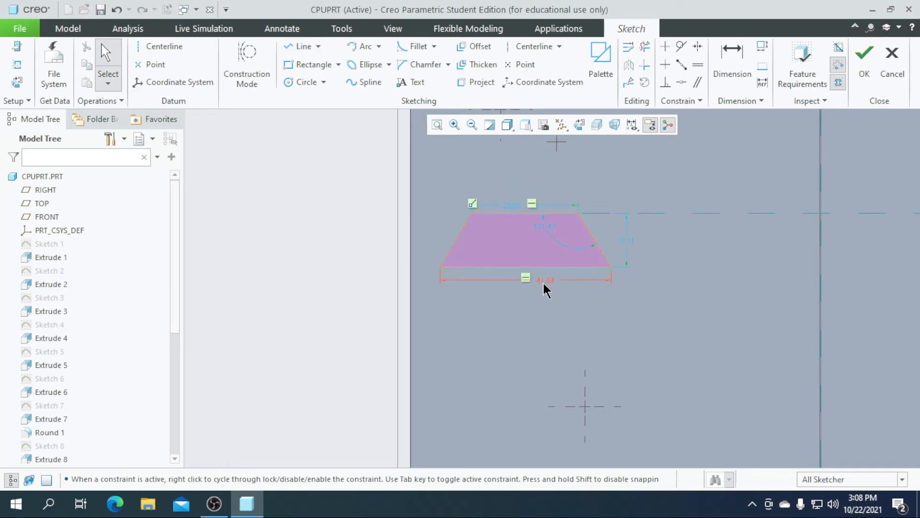
Set the trapezoid's base width to 40 and its top edge length to 30
{"action": "double_click", "coordinate": [543, 279]}
{"action": "double_click", "coordinate": [542, 281]}
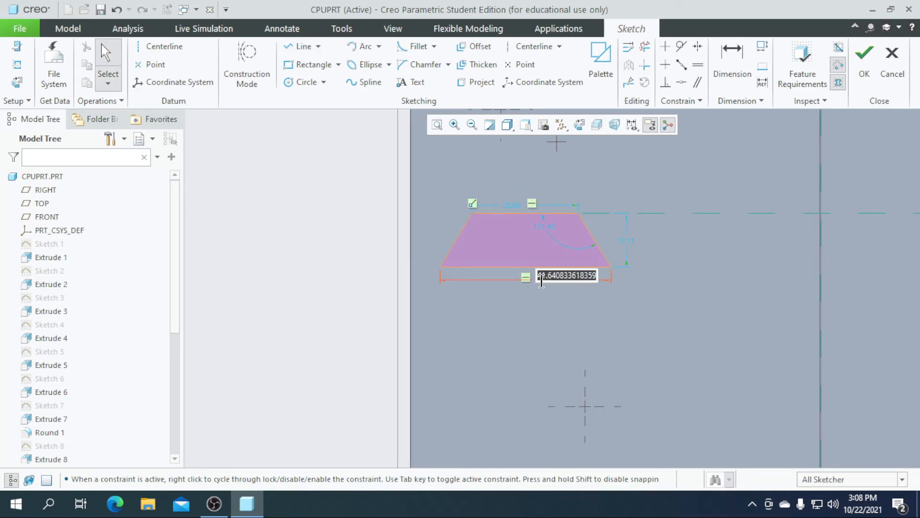
{"action": "scroll", "coordinate": [502, 292], "scroll_direction": "up", "scroll_amount": 3}
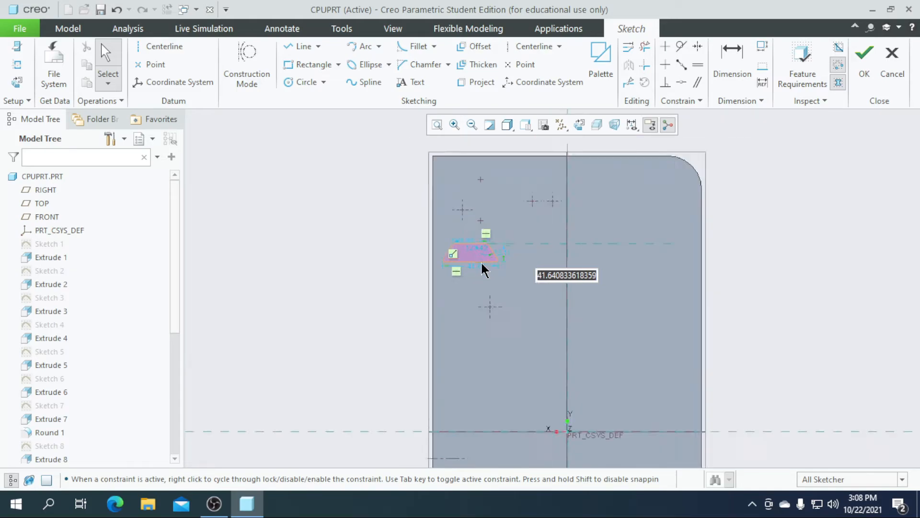
{"action": "type", "text": "40"}
{"action": "key", "text": "Return"}
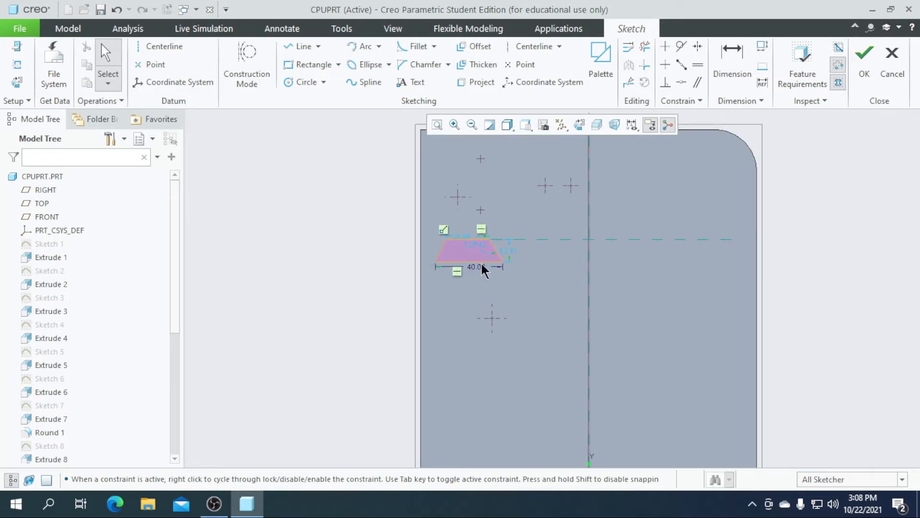
{"action": "scroll", "coordinate": [460, 251], "scroll_direction": "down", "scroll_amount": 5}
{"action": "double_click", "coordinate": [473, 216]}
{"action": "type", "text": "30"}
{"action": "key", "text": "Return"}
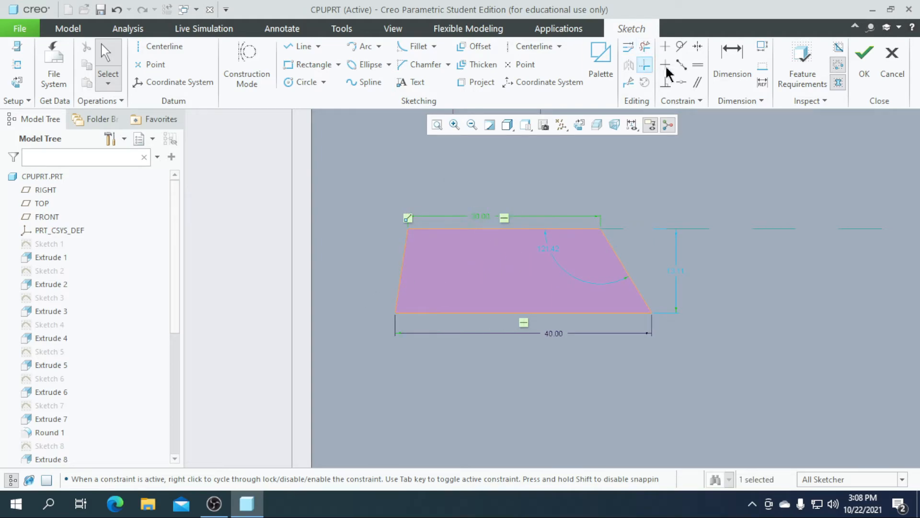
Dimension both base angles of the trapezoid and set each to 75 degrees
{"action": "left_click", "coordinate": [732, 64]}
{"action": "left_click", "coordinate": [409, 312]}
{"action": "left_click", "coordinate": [400, 292]}
{"action": "middle_click", "coordinate": [412, 290]}
{"action": "type", "text": "75"}
{"action": "key", "text": "Return"}
{"action": "left_click", "coordinate": [609, 314]}
{"action": "left_click", "coordinate": [624, 291]}
{"action": "middle_click", "coordinate": [573, 278]}
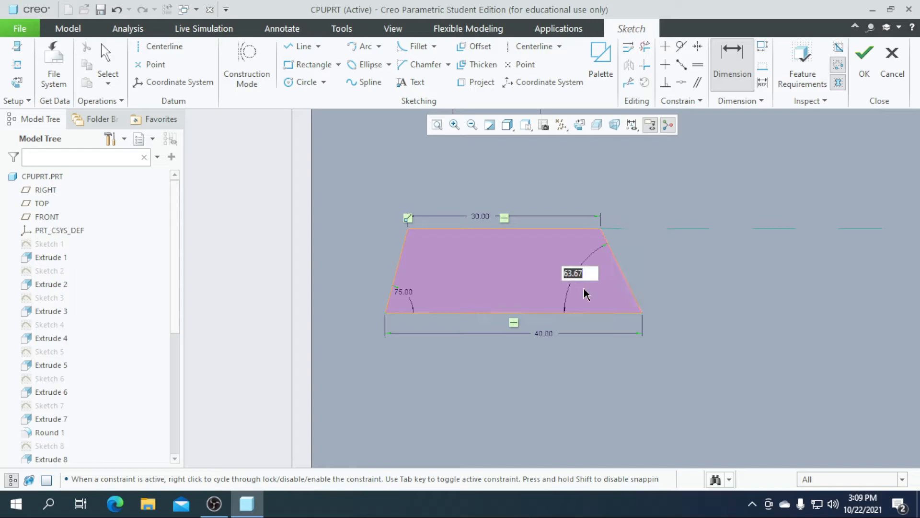
{"action": "type", "text": "75"}
{"action": "key", "text": "Return"}
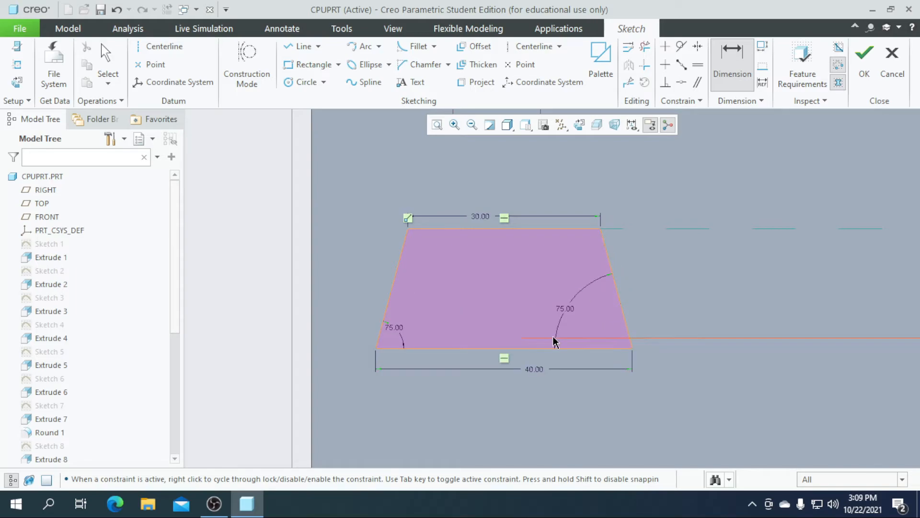
Dimension the trapezoid's height between its parallel edges, deleting the conflicting 30 top-edge dimension
{"action": "scroll", "coordinate": [529, 337], "scroll_direction": "down", "scroll_amount": 2}
{"action": "scroll", "coordinate": [495, 341], "scroll_direction": "up", "scroll_amount": 2}
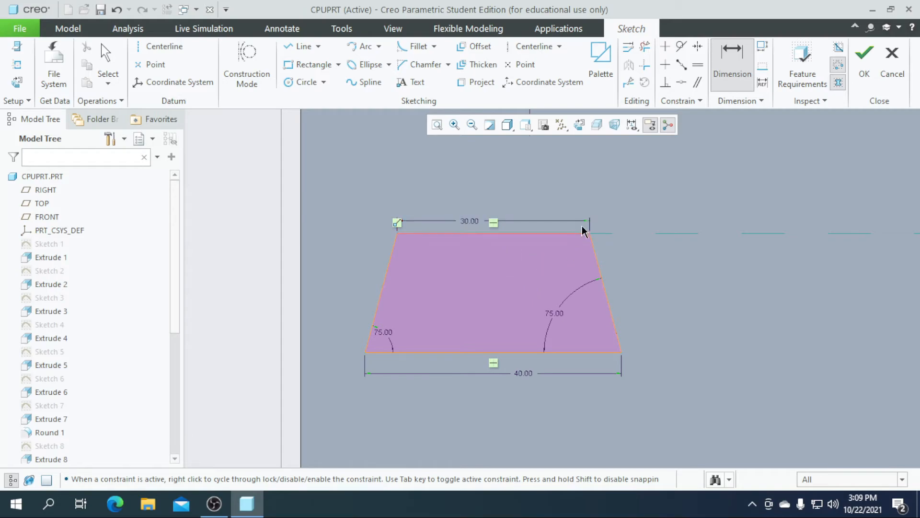
{"action": "left_click", "coordinate": [532, 352]}
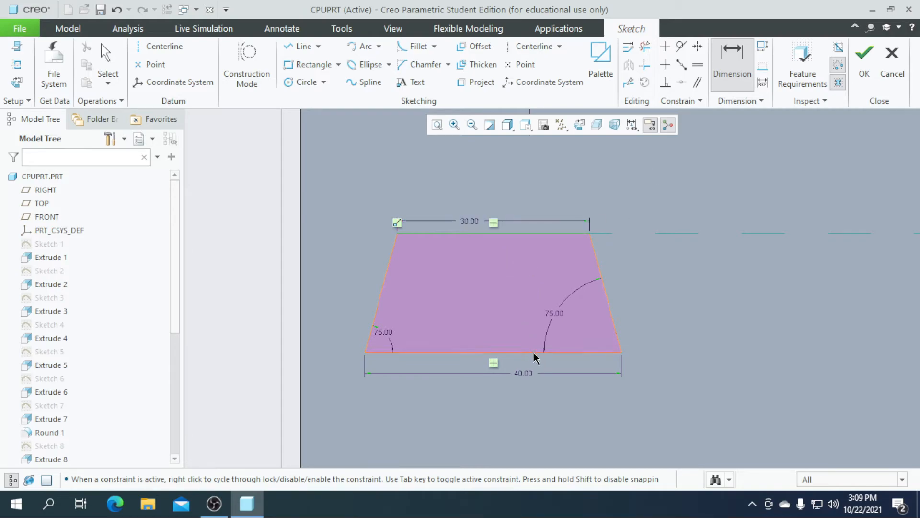
{"action": "middle_click", "coordinate": [518, 284]}
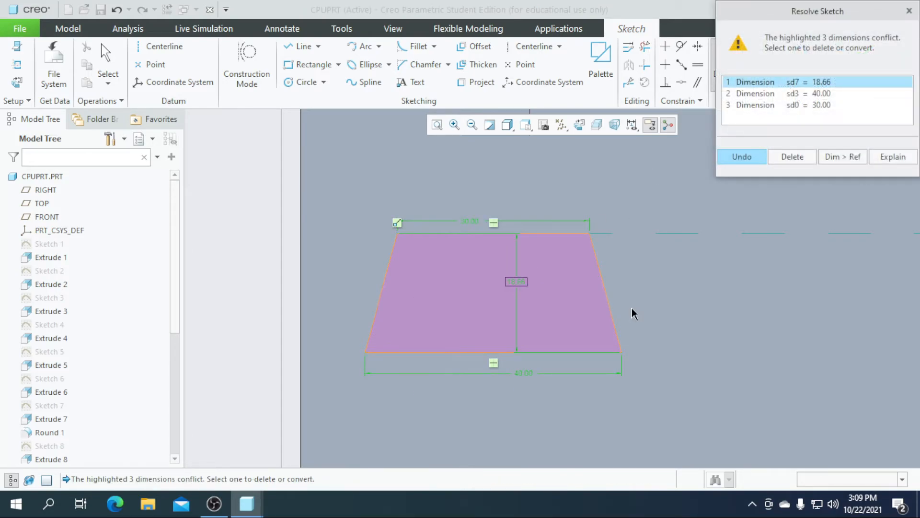
{"action": "left_click", "coordinate": [804, 104]}
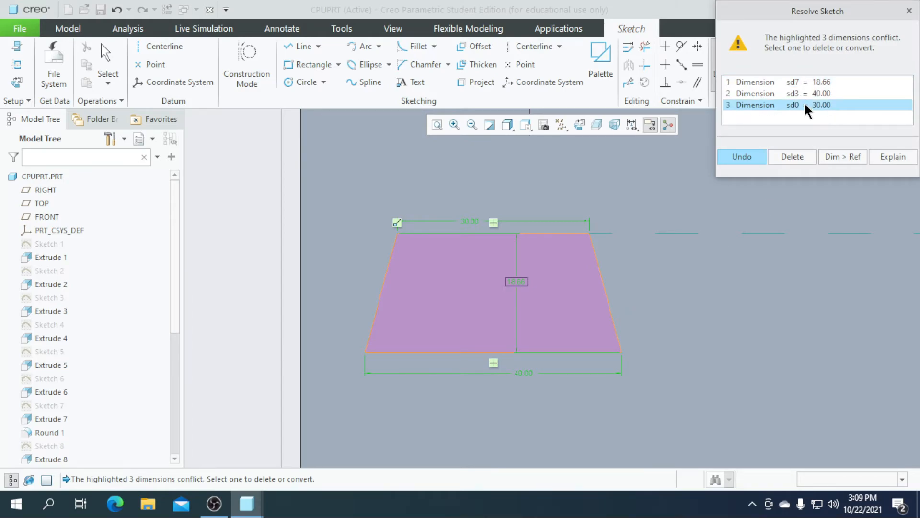
{"action": "left_click", "coordinate": [799, 155]}
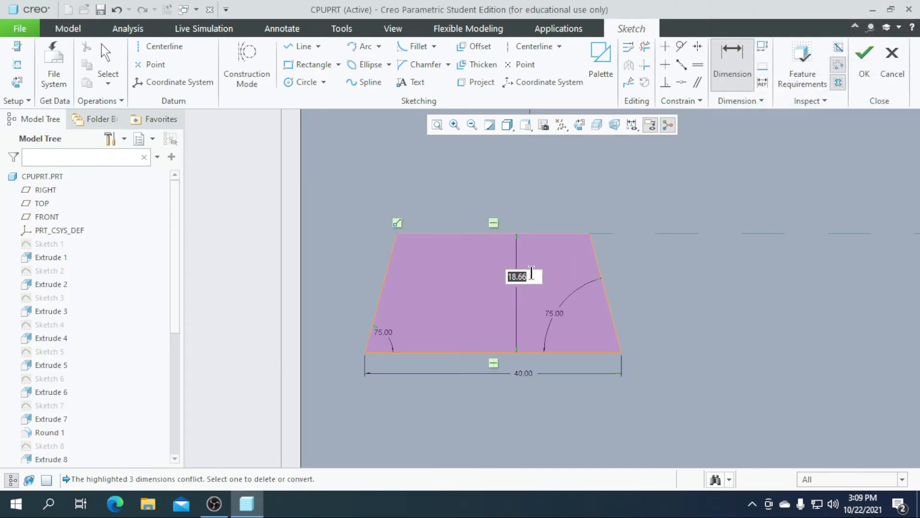
Set the trapezoid's height to 15 and finish the sketch
{"action": "type", "text": "15"}
{"action": "key", "text": "Return"}
{"action": "scroll", "coordinate": [390, 266], "scroll_direction": "up", "scroll_amount": 4}
{"action": "scroll", "coordinate": [392, 267], "scroll_direction": "down", "scroll_amount": 3}
{"action": "scroll", "coordinate": [491, 260], "scroll_direction": "up", "scroll_amount": 2}
{"action": "left_click", "coordinate": [865, 60]}
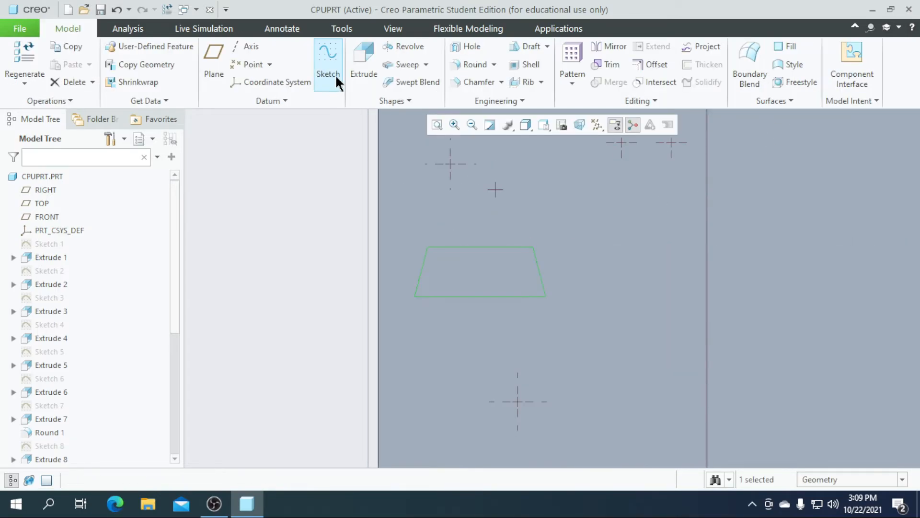
Extrude the trapezoid sketch as a material-removing cut 30 deep into the case's rear face
{"action": "left_click", "coordinate": [356, 77]}
{"action": "scroll", "coordinate": [365, 265], "scroll_direction": "up", "scroll_amount": 3}
{"action": "middle_click_drag", "start_coordinate": [346, 289], "coordinate": [400, 306]}
{"action": "scroll", "coordinate": [706, 303], "scroll_direction": "down", "scroll_amount": 3}
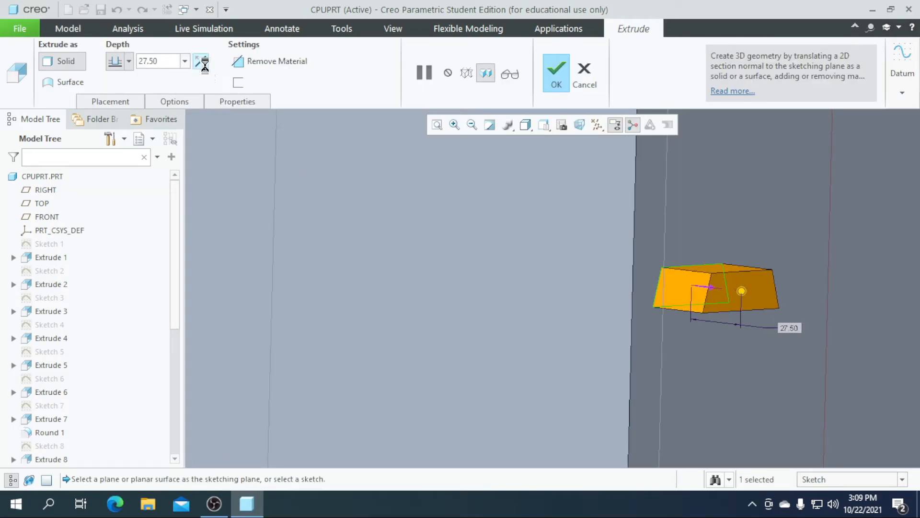
{"action": "left_click", "coordinate": [238, 60]}
{"action": "double_click", "coordinate": [169, 61]}
{"action": "type", "text": "30"}
{"action": "key", "text": "Return"}
{"action": "left_click", "coordinate": [550, 81]}
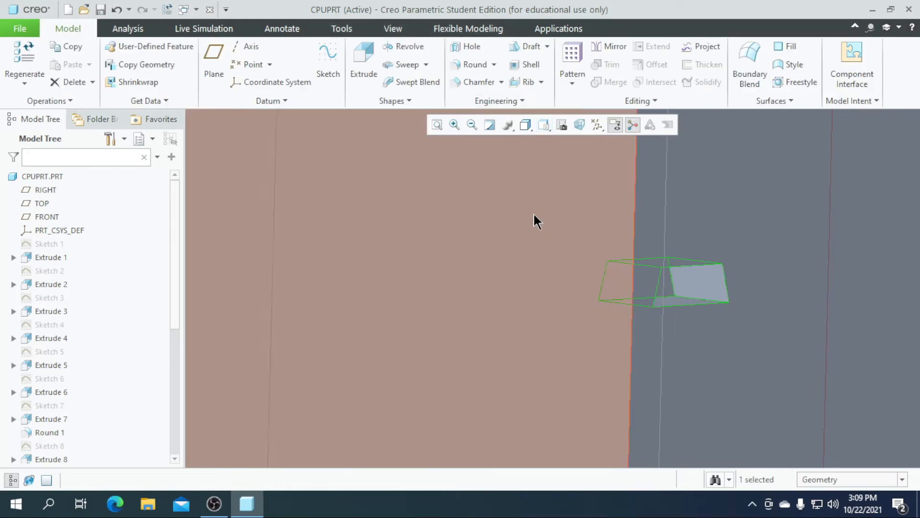
Start a new sketch on the case's rear face and orient the view to the sketch plane
{"action": "scroll", "coordinate": [538, 216], "scroll_direction": "up", "scroll_amount": 5}
{"action": "middle_click_drag", "start_coordinate": [773, 297], "coordinate": [657, 273]}
{"action": "left_click", "coordinate": [525, 249]}
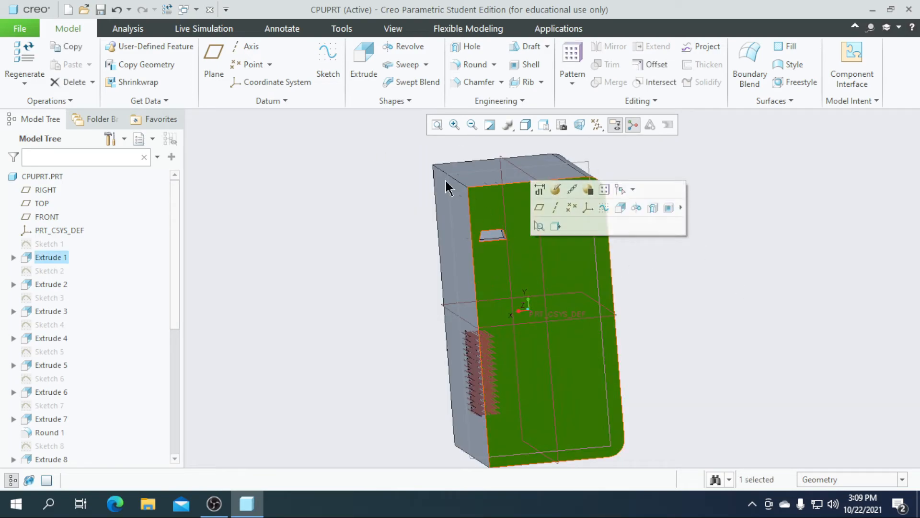
{"action": "left_click", "coordinate": [328, 67]}
{"action": "left_click", "coordinate": [583, 124]}
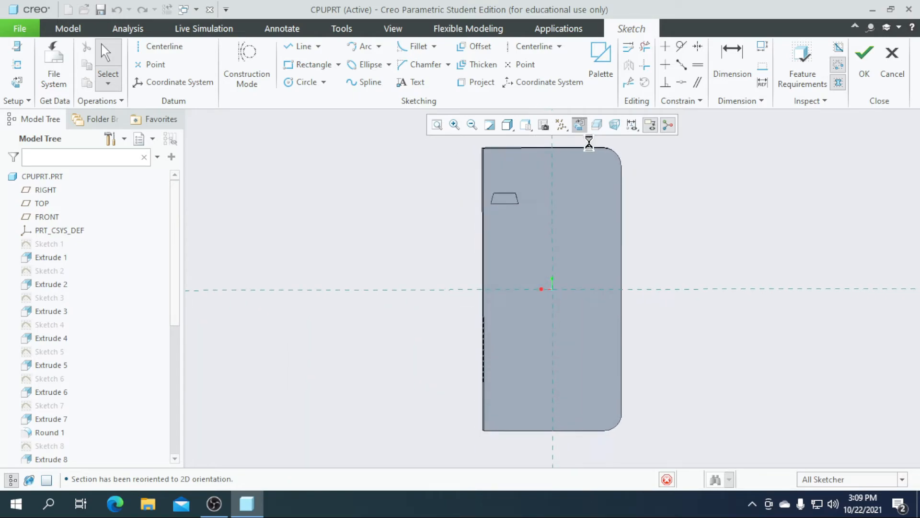
Sketch a tall corner rectangle below the trapezoid cut, crossing the horizontal reference beside the vertical centre reference
{"action": "scroll", "coordinate": [590, 300], "scroll_direction": "down", "scroll_amount": 3}
{"action": "left_click", "coordinate": [339, 66]}
{"action": "left_click", "coordinate": [332, 81]}
{"action": "scroll", "coordinate": [416, 160], "scroll_direction": "up", "scroll_amount": 2}
{"action": "scroll", "coordinate": [463, 244], "scroll_direction": "down", "scroll_amount": 2}
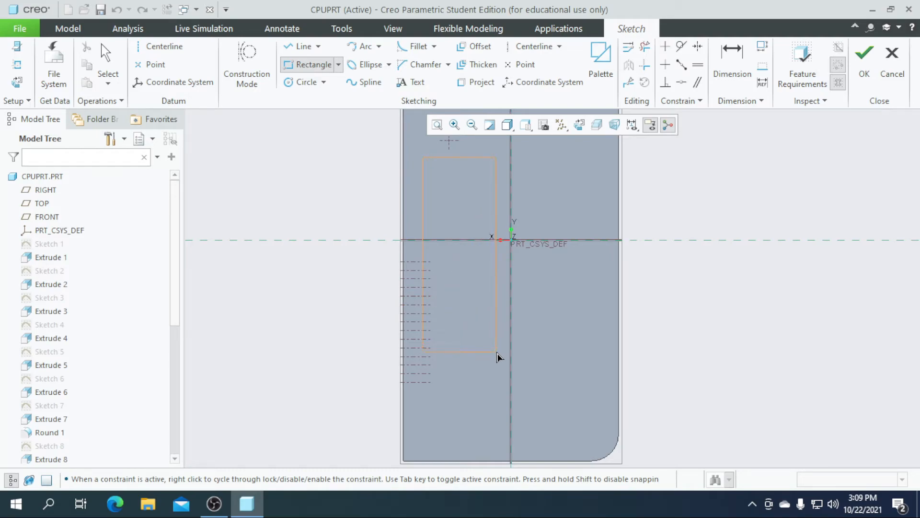
{"action": "left_click", "coordinate": [496, 355]}
{"action": "scroll", "coordinate": [441, 199], "scroll_direction": "down", "scroll_amount": 3}
{"action": "middle_click", "coordinate": [436, 199]}
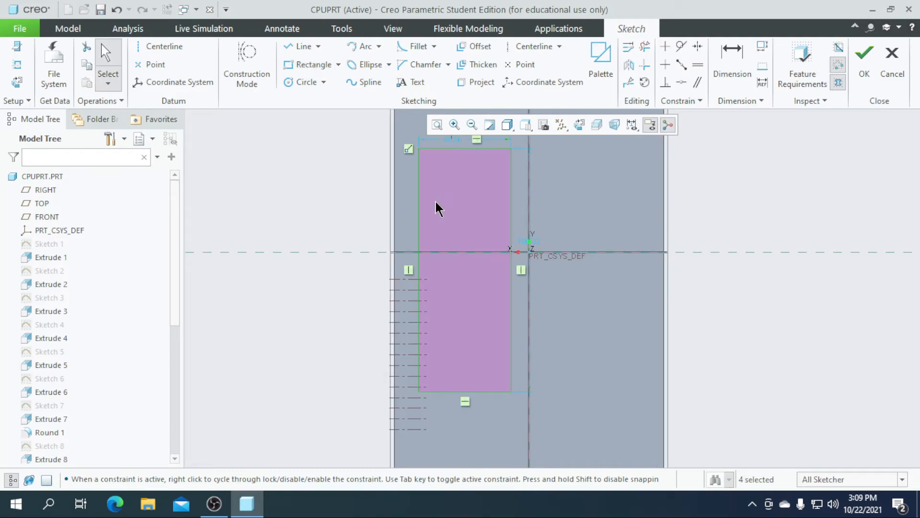
{"action": "scroll", "coordinate": [522, 304], "scroll_direction": "up", "scroll_amount": 3}
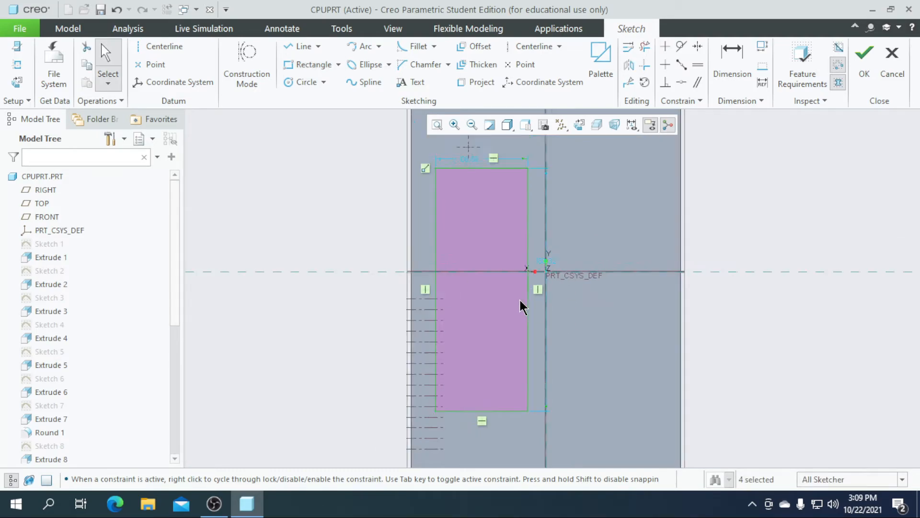
Set the rectangle's height to 180 and its width to 60
{"action": "double_click", "coordinate": [540, 268]}
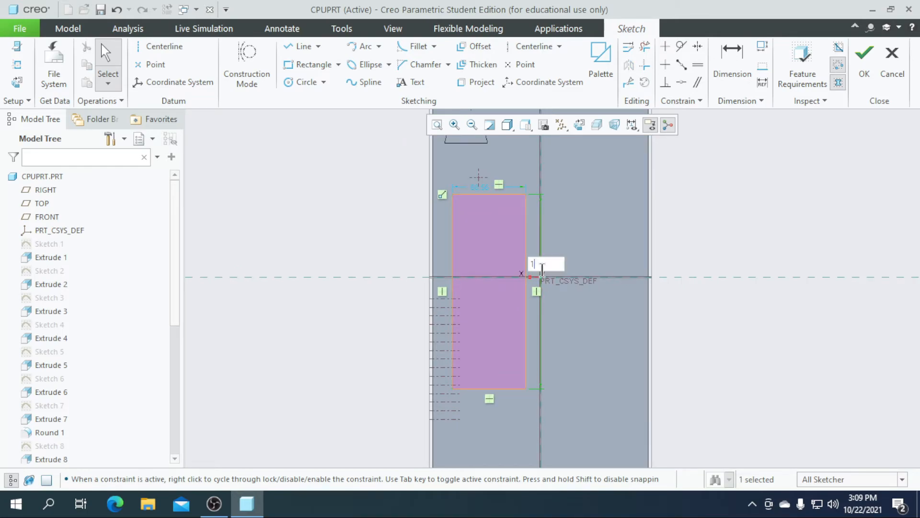
{"action": "type", "text": "18"}
{"action": "key", "text": "Return"}
{"action": "scroll", "coordinate": [481, 190], "scroll_direction": "down", "scroll_amount": 3}
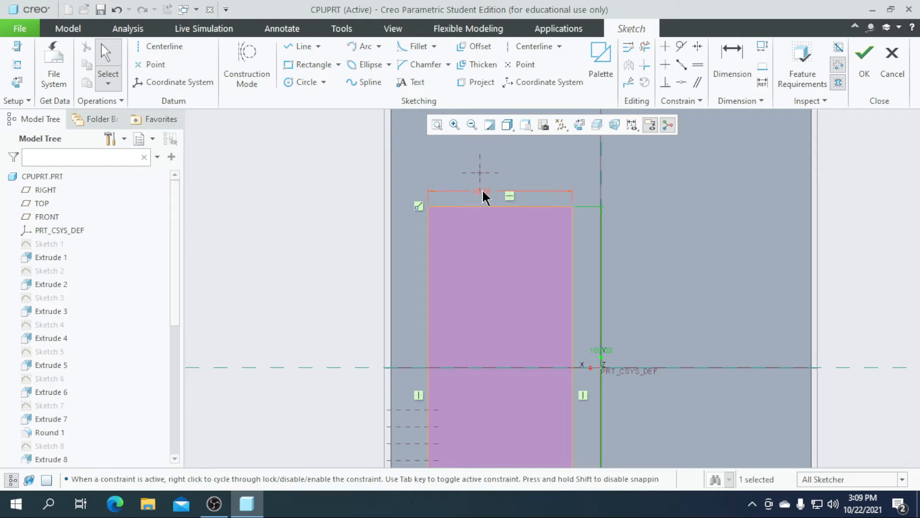
{"action": "double_click", "coordinate": [484, 191]}
{"action": "type", "text": "3"}
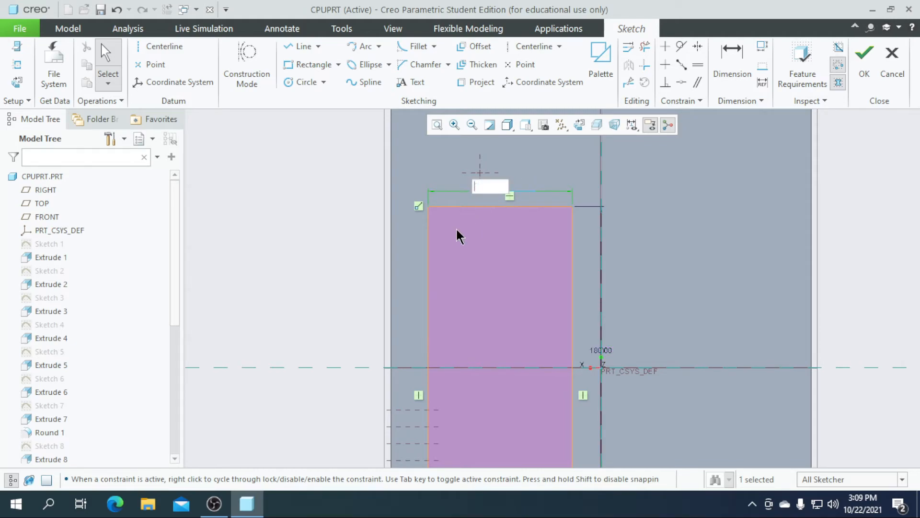
{"action": "type", "text": "0"}
{"action": "key", "text": "Return"}
{"action": "scroll", "coordinate": [496, 215], "scroll_direction": "down", "scroll_amount": 2}
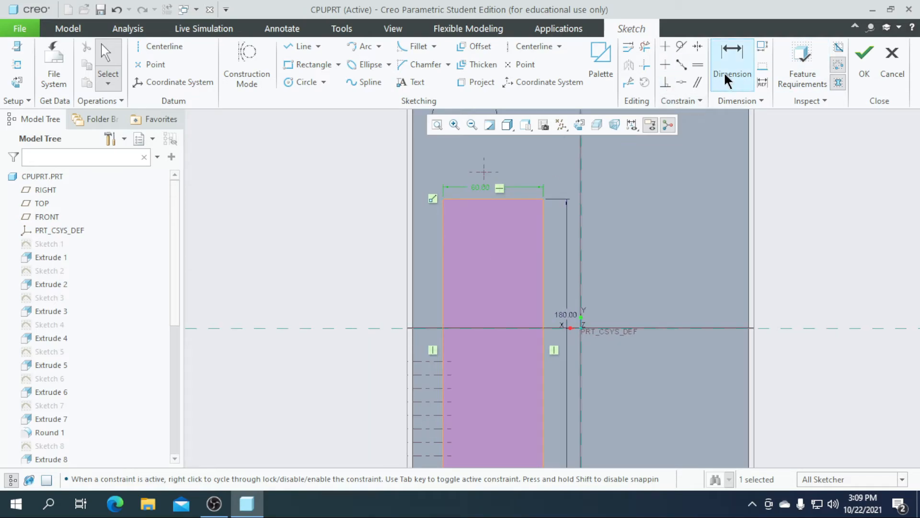
Dimension the rectangle's outer long side 20 from the case's near vertical edge, deleting the conflicting coincident constraint
{"action": "left_click", "coordinate": [729, 72]}
{"action": "scroll", "coordinate": [473, 256], "scroll_direction": "up", "scroll_amount": 2}
{"action": "scroll", "coordinate": [438, 271], "scroll_direction": "up", "scroll_amount": 1}
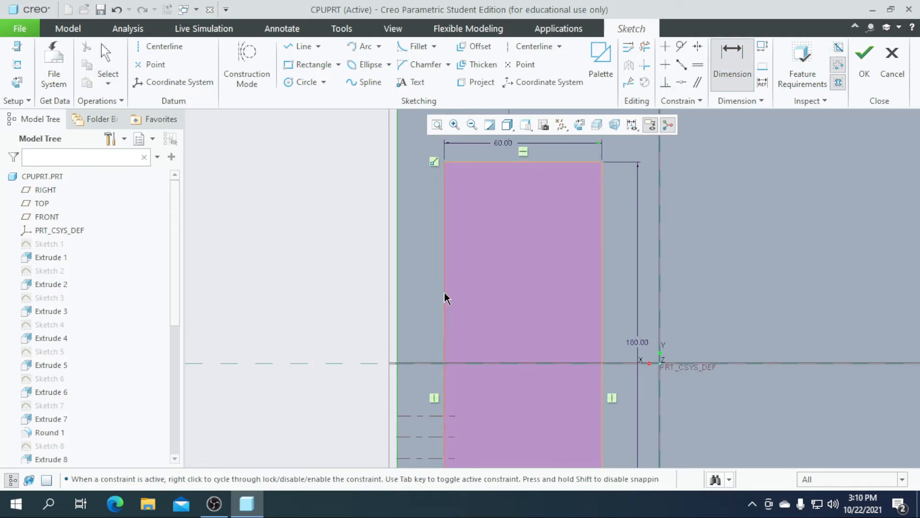
{"action": "middle_click", "coordinate": [419, 286]}
{"action": "left_click", "coordinate": [799, 99]}
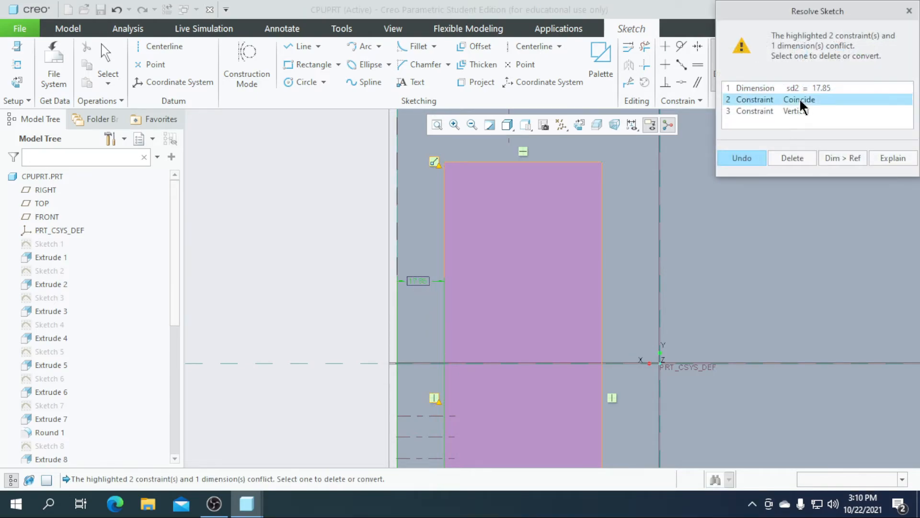
{"action": "left_click", "coordinate": [794, 156]}
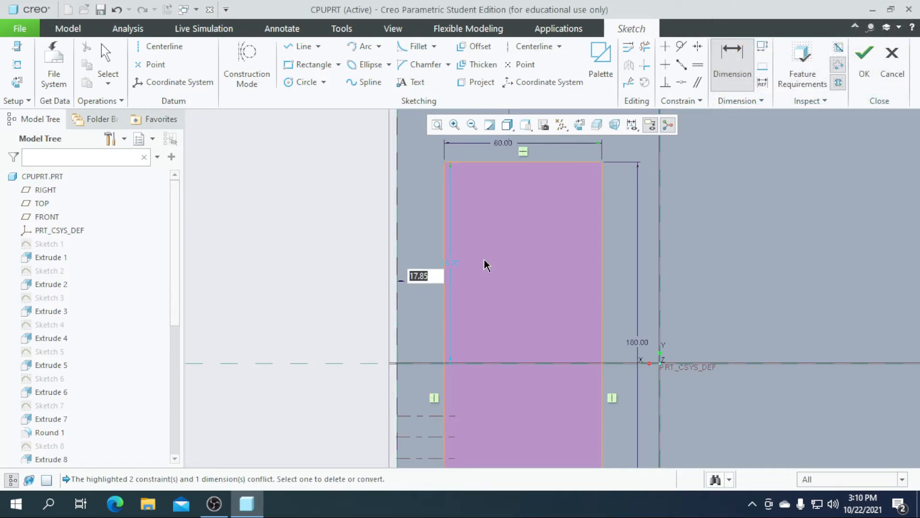
{"action": "scroll", "coordinate": [484, 260], "scroll_direction": "down", "scroll_amount": 2}
{"action": "type", "text": "20"}
{"action": "key", "text": "Return"}
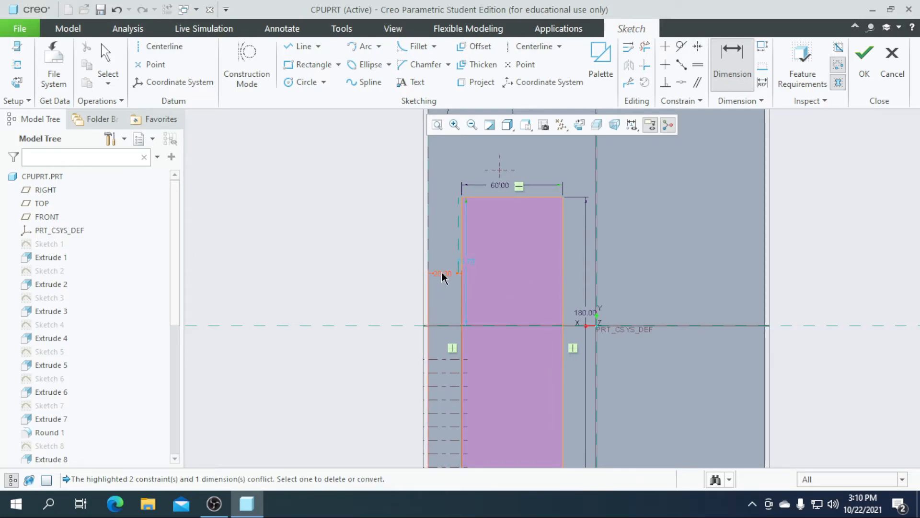
{"action": "scroll", "coordinate": [532, 252], "scroll_direction": "down", "scroll_amount": 3}
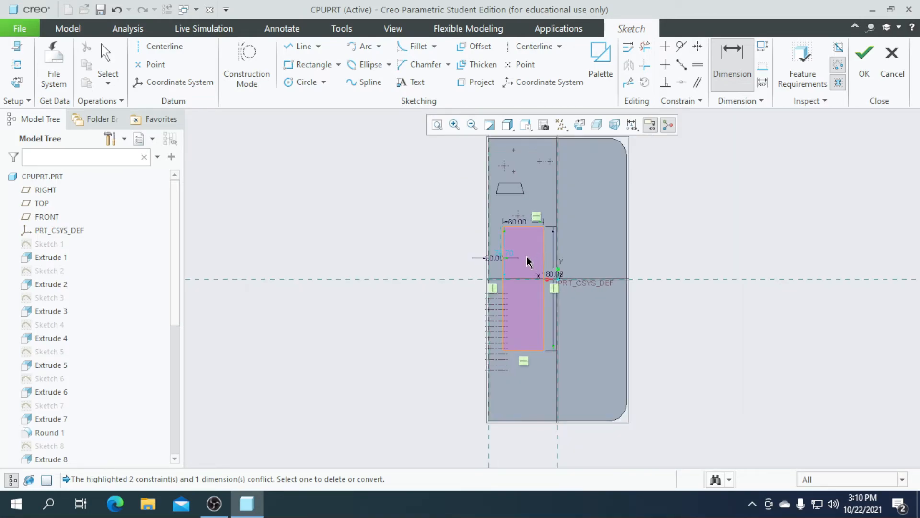
Set the distance from the rectangle's top edge to the horizontal reference to 78
{"action": "scroll", "coordinate": [527, 261], "scroll_direction": "up", "scroll_amount": 2}
{"action": "scroll", "coordinate": [510, 261], "scroll_direction": "up", "scroll_amount": 2}
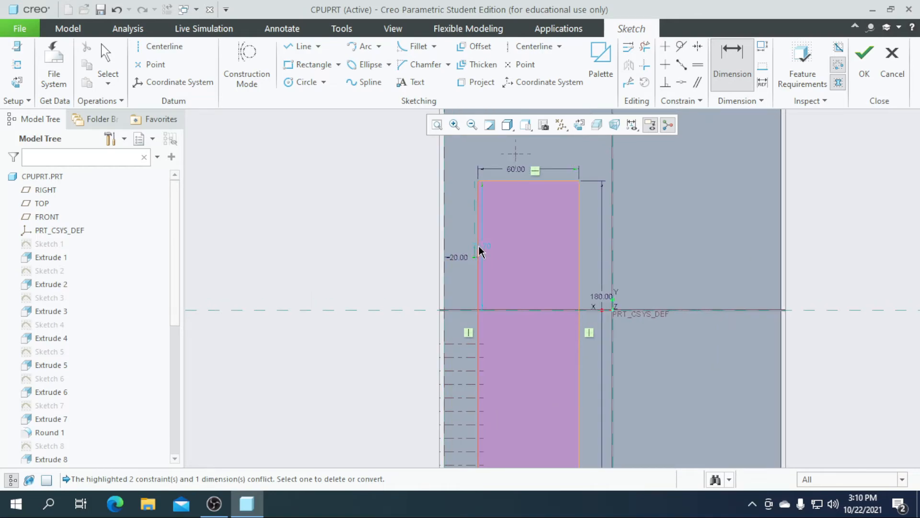
{"action": "double_click", "coordinate": [483, 248]}
{"action": "type", "text": "78"}
{"action": "key", "text": "Return"}
{"action": "scroll", "coordinate": [509, 261], "scroll_direction": "down", "scroll_amount": 2}
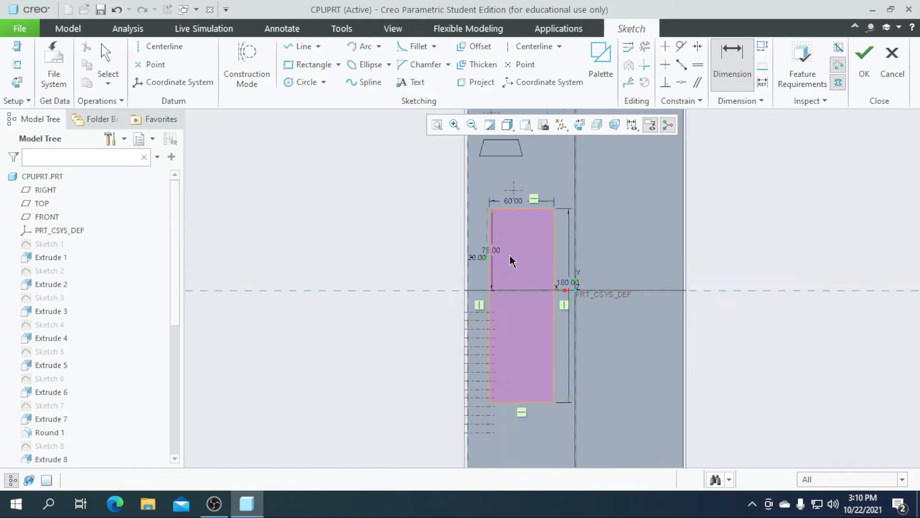
{"action": "scroll", "coordinate": [510, 261], "scroll_direction": "up", "scroll_amount": 2}
{"action": "double_click", "coordinate": [486, 252]}
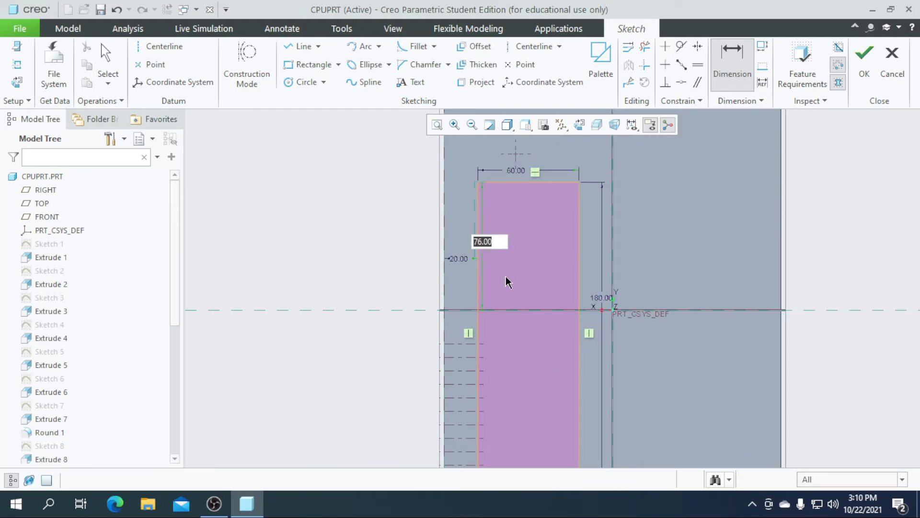
{"action": "type", "text": "78"}
{"action": "key", "text": "Return"}
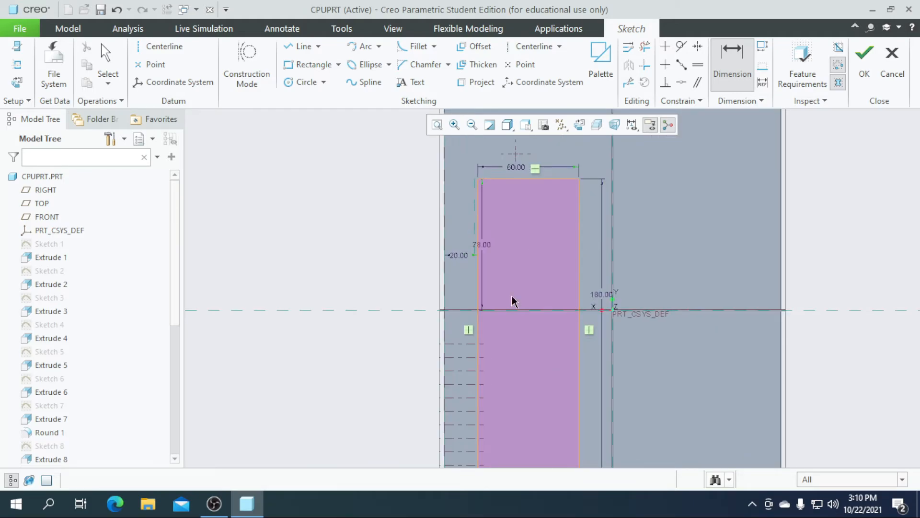
Check the dimensioned rectangle's placement on the rear face and finish the sketch
{"action": "scroll", "coordinate": [512, 301], "scroll_direction": "down", "scroll_amount": 2}
{"action": "scroll", "coordinate": [518, 298], "scroll_direction": "up", "scroll_amount": 1}
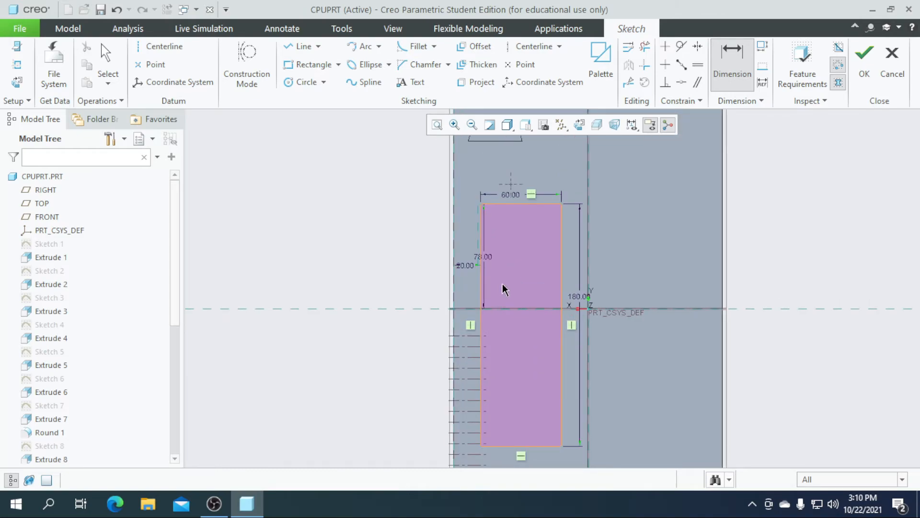
{"action": "scroll", "coordinate": [506, 302], "scroll_direction": "down", "scroll_amount": 3}
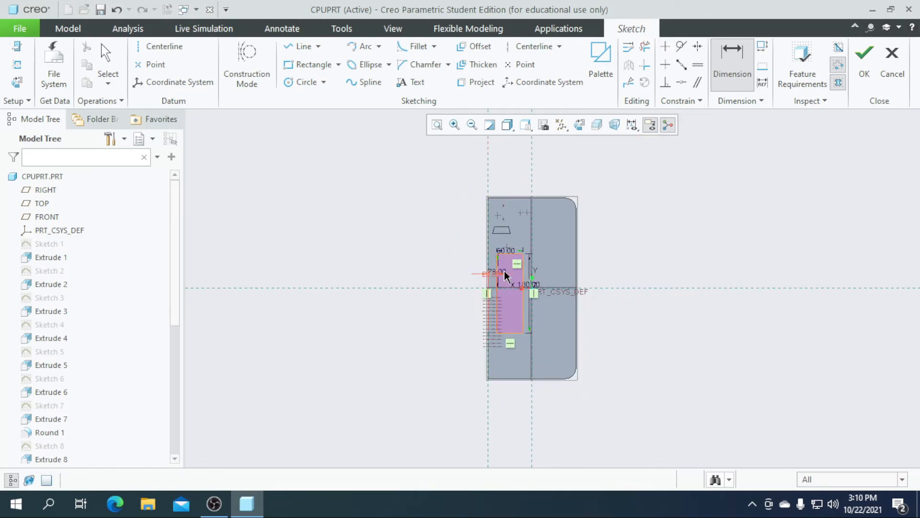
{"action": "scroll", "coordinate": [509, 278], "scroll_direction": "up", "scroll_amount": 3}
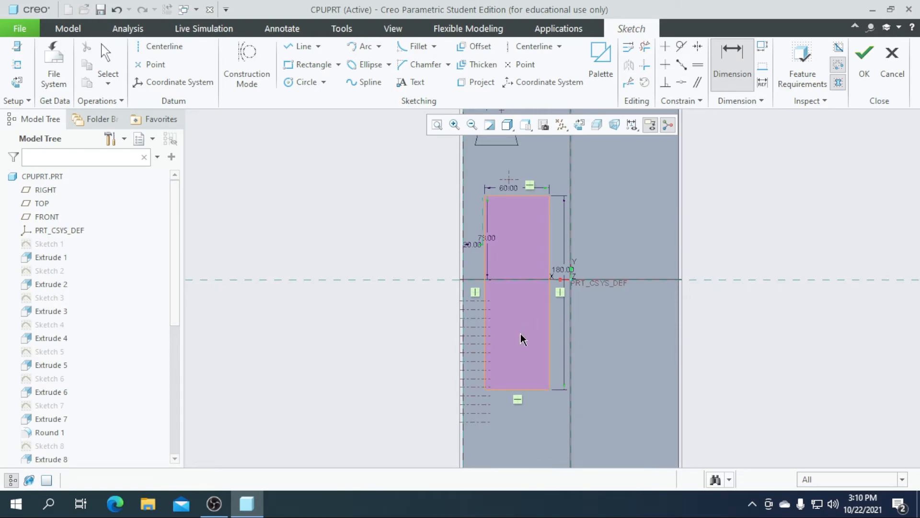
{"action": "scroll", "coordinate": [496, 218], "scroll_direction": "up", "scroll_amount": 1}
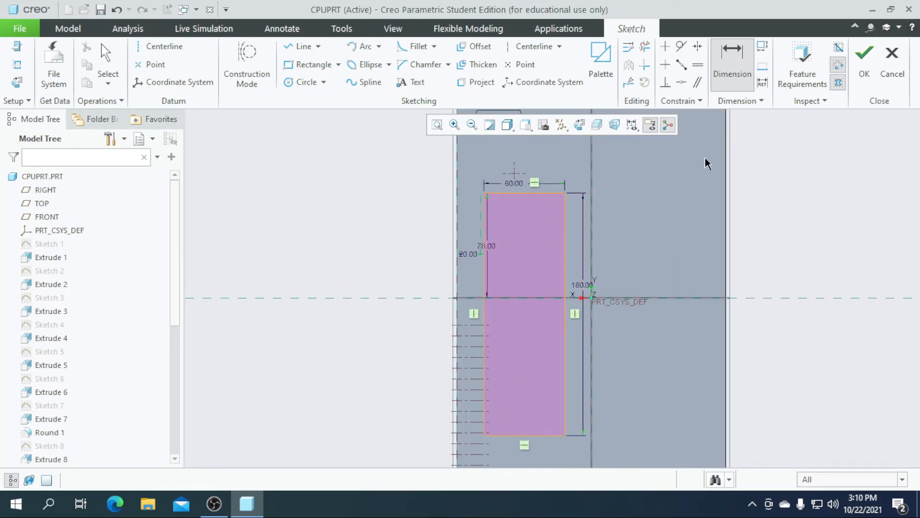
{"action": "left_click", "coordinate": [858, 68]}
Extrude the rectangle sketch as a solid pad with a depth of 1 on the rear face
{"action": "left_click", "coordinate": [350, 66]}
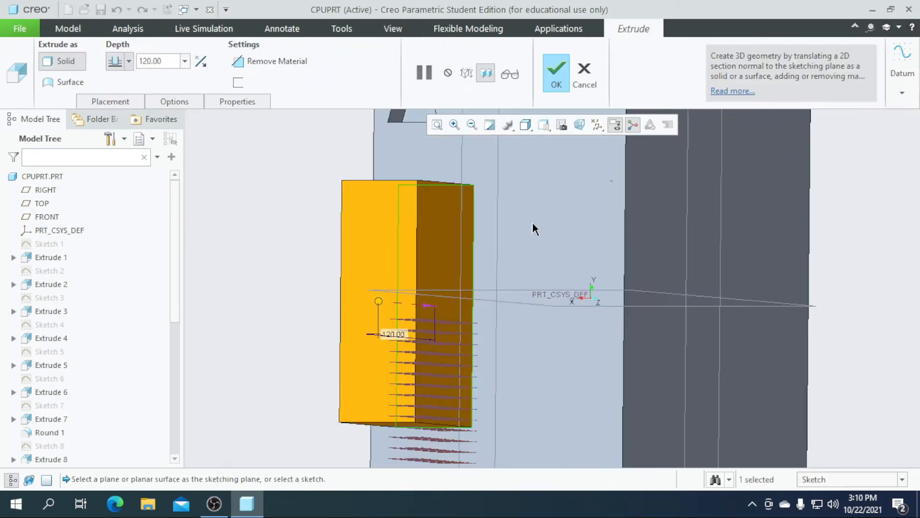
{"action": "double_click", "coordinate": [153, 61]}
{"action": "type", "text": "0.1"}
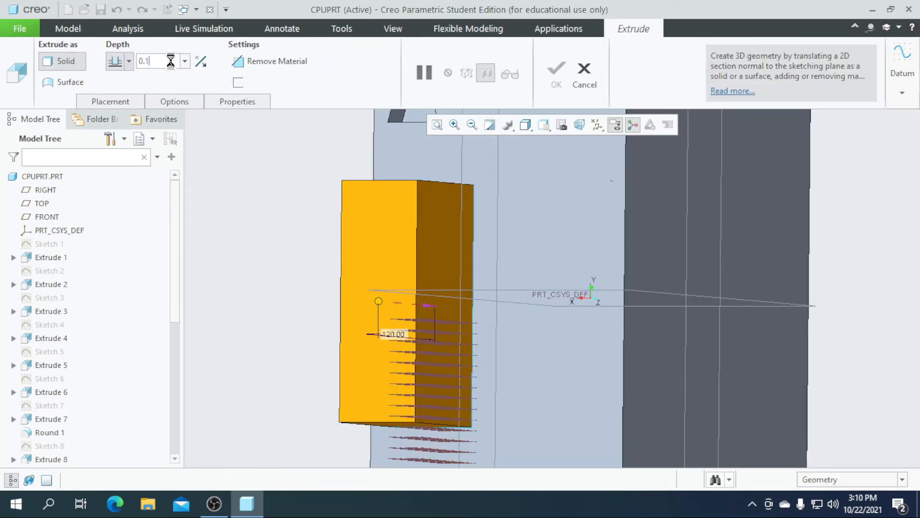
{"action": "key", "text": "Return"}
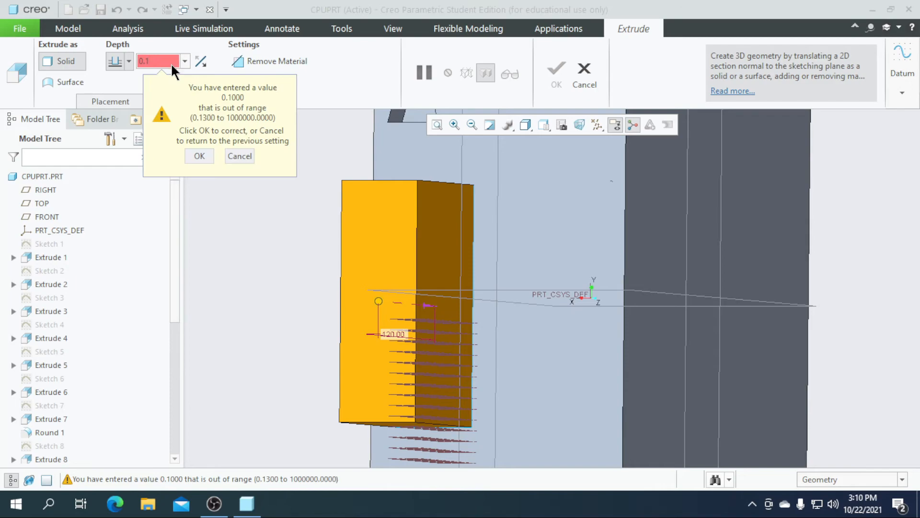
{"action": "left_click", "coordinate": [199, 156]}
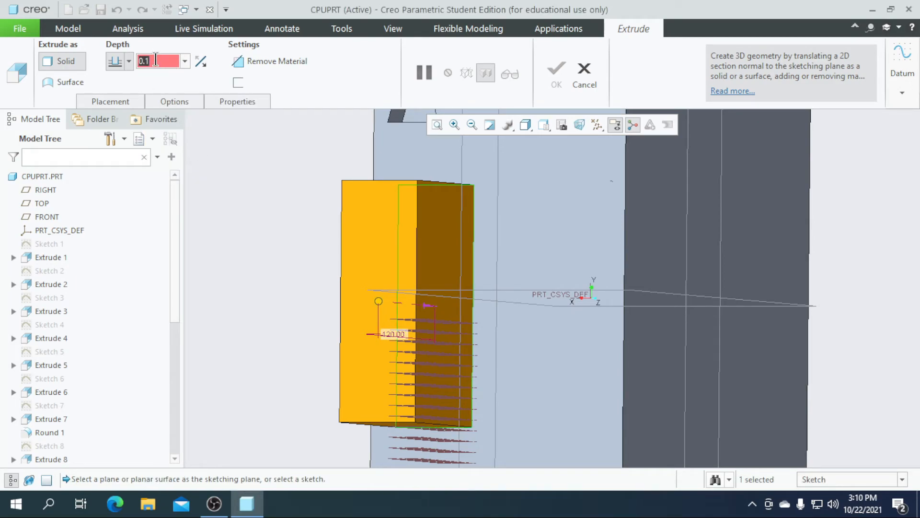
{"action": "type", "text": "1"}
{"action": "key", "text": "Return"}
{"action": "left_click", "coordinate": [555, 74]}
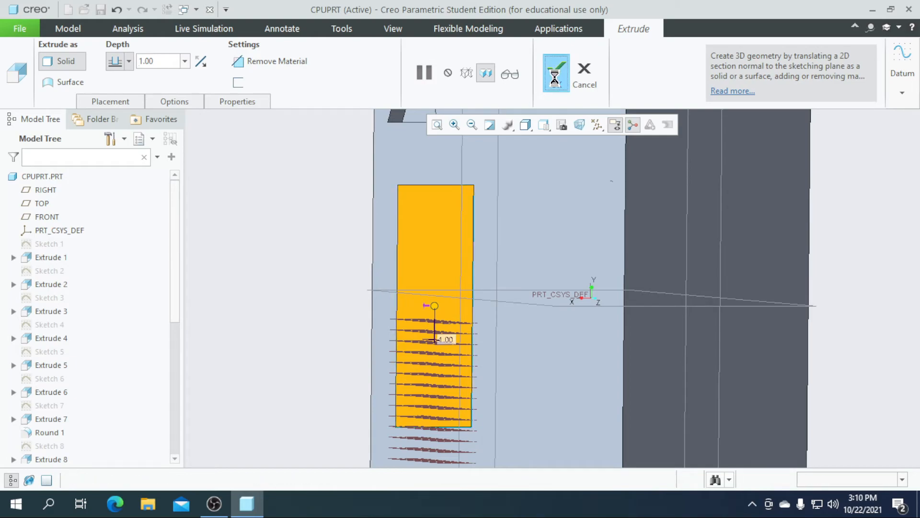
Start a sketch on the raised rear panel's face and orient it square to the sketch plane
{"action": "middle_click_drag", "start_coordinate": [352, 289], "coordinate": [369, 302]}
{"action": "left_click", "coordinate": [526, 320]}
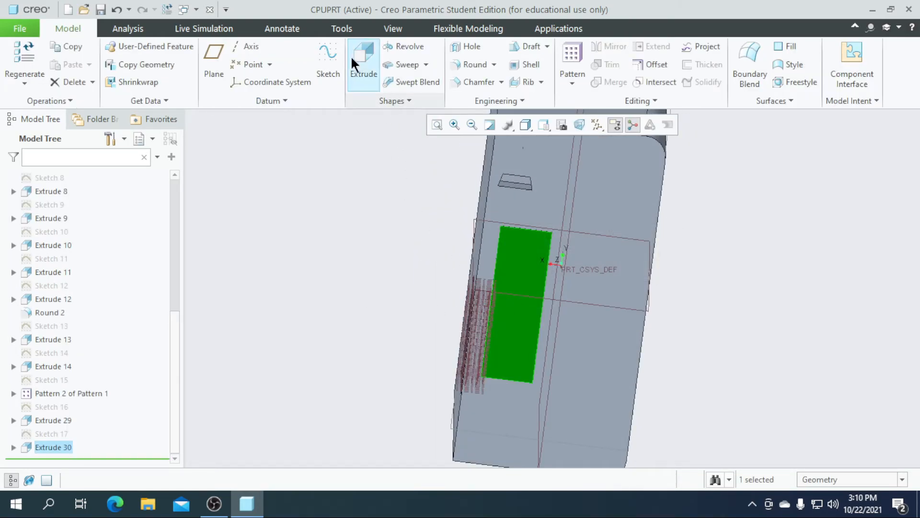
{"action": "left_click", "coordinate": [320, 60]}
{"action": "left_click", "coordinate": [577, 118]}
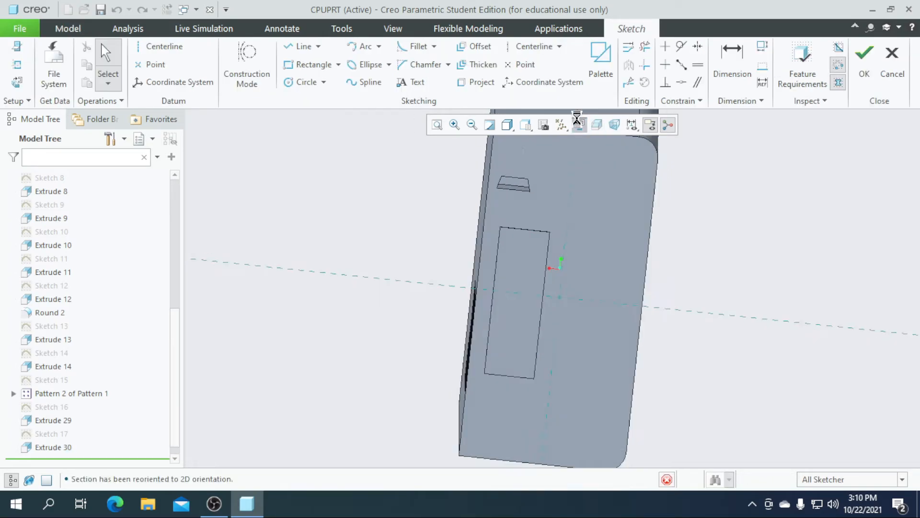
{"action": "scroll", "coordinate": [517, 286], "scroll_direction": "down", "scroll_amount": 5}
{"action": "scroll", "coordinate": [442, 297], "scroll_direction": "up", "scroll_amount": 2}
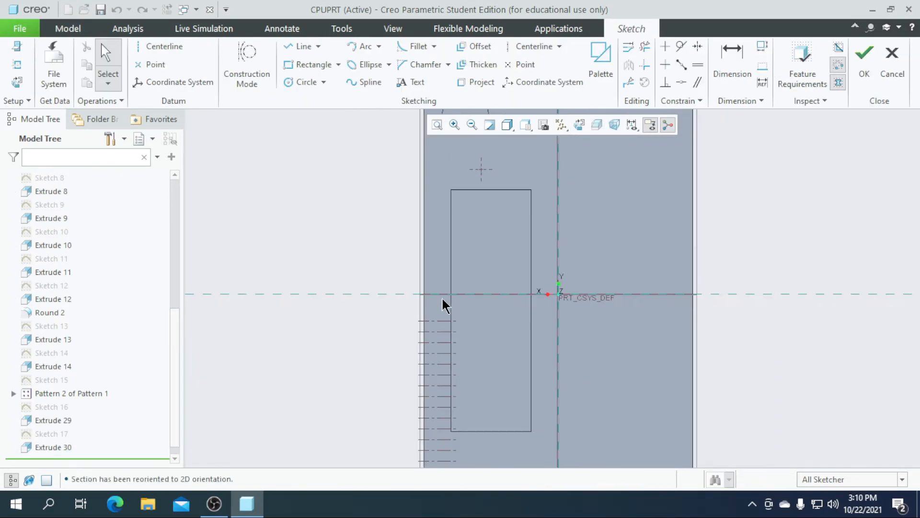
Sketch two upright rectangles side by side on the panel above the horizontal reference, each about 55 high
{"action": "scroll", "coordinate": [464, 257], "scroll_direction": "down", "scroll_amount": 2}
{"action": "left_click", "coordinate": [339, 64]}
{"action": "left_click", "coordinate": [321, 77]}
{"action": "scroll", "coordinate": [450, 238], "scroll_direction": "down", "scroll_amount": 2}
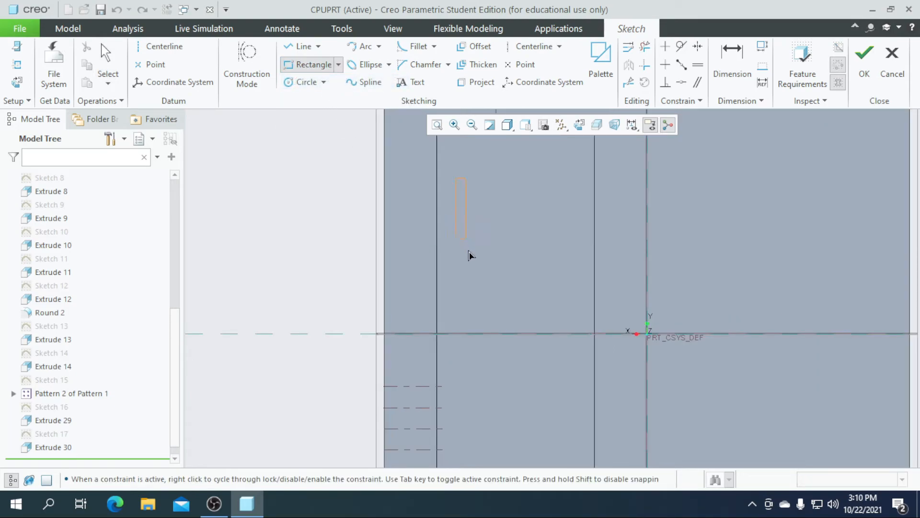
{"action": "left_click", "coordinate": [567, 333]}
{"action": "scroll", "coordinate": [533, 307], "scroll_direction": "down", "scroll_amount": 1}
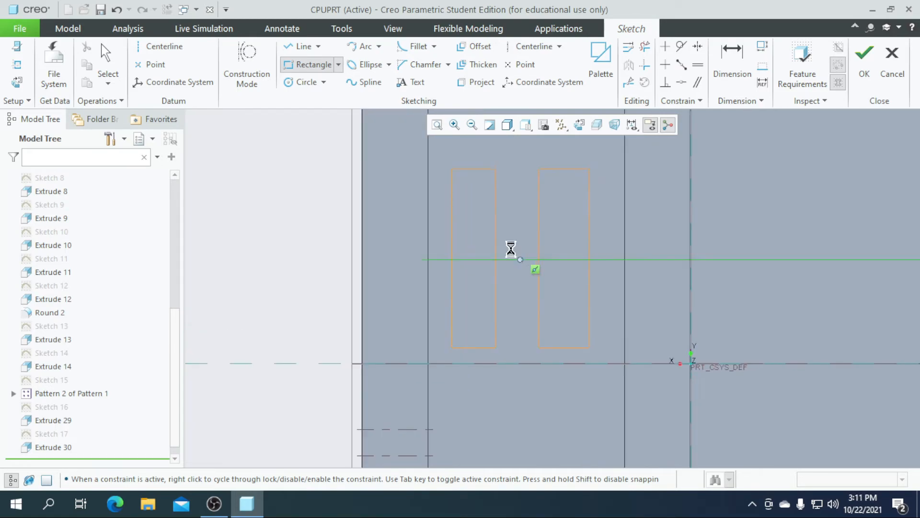
{"action": "middle_click", "coordinate": [519, 258]}
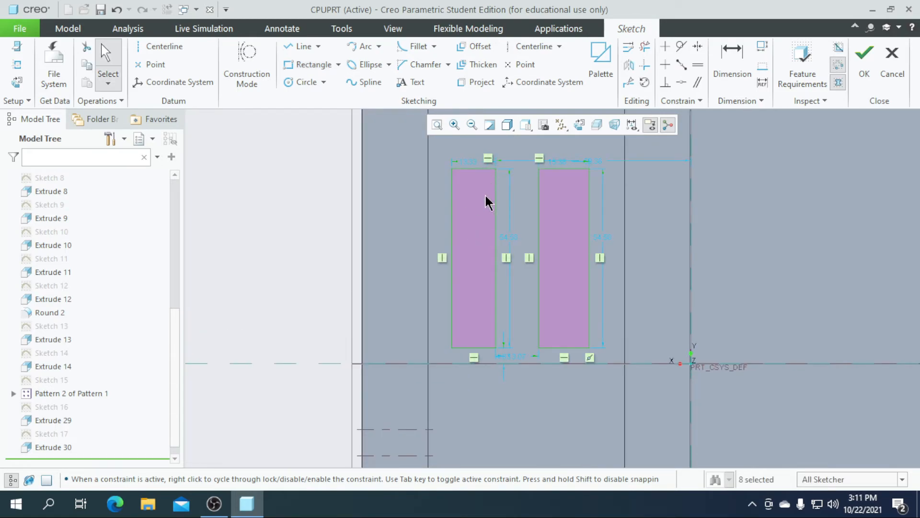
Set the height of both upright rectangles to 40
{"action": "double_click", "coordinate": [508, 236]}
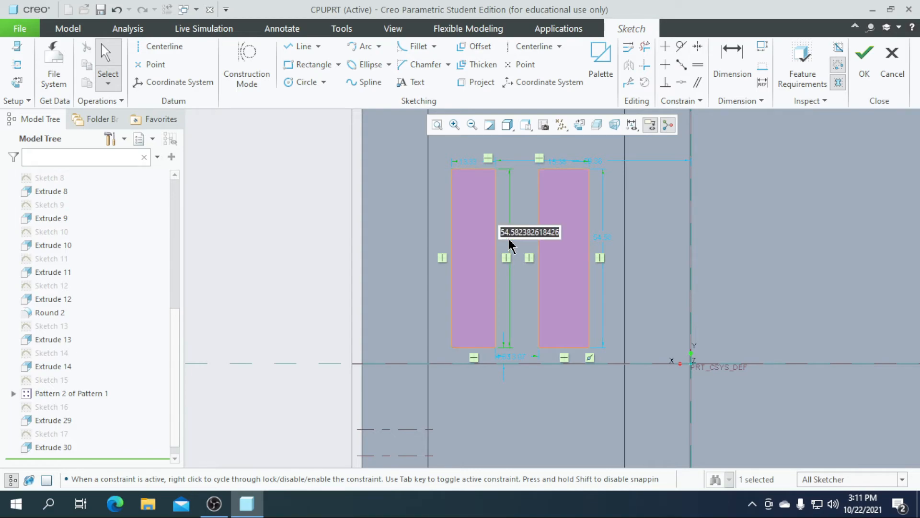
{"action": "scroll", "coordinate": [446, 261], "scroll_direction": "up", "scroll_amount": 2}
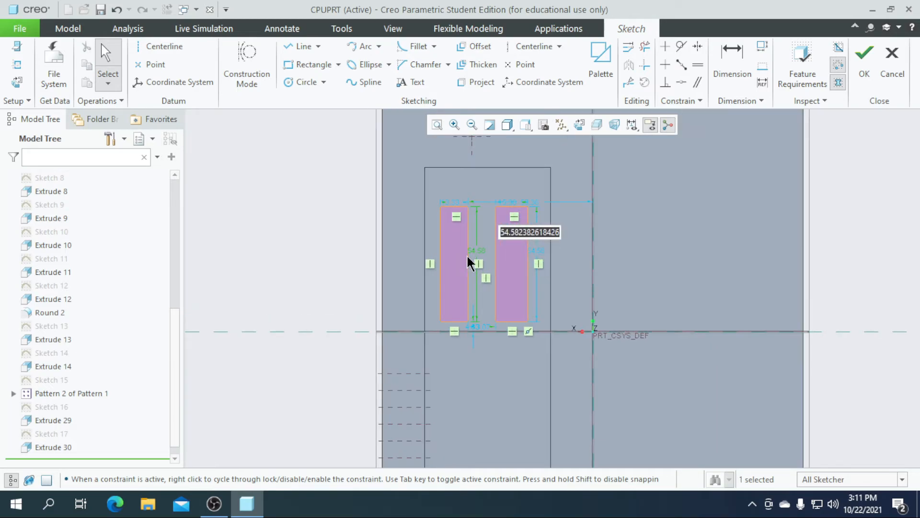
{"action": "type", "text": "40"}
{"action": "key", "text": "Return"}
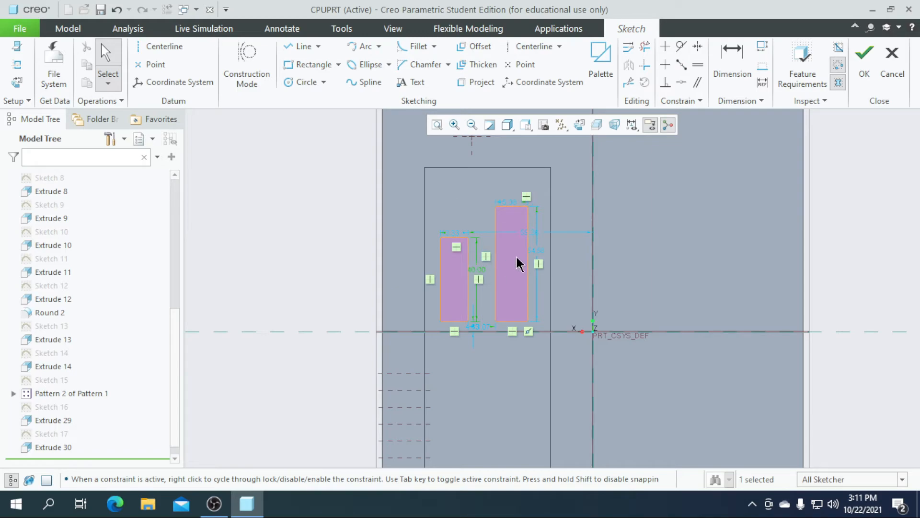
{"action": "double_click", "coordinate": [533, 250]}
{"action": "type", "text": "40"}
{"action": "key", "text": "Return"}
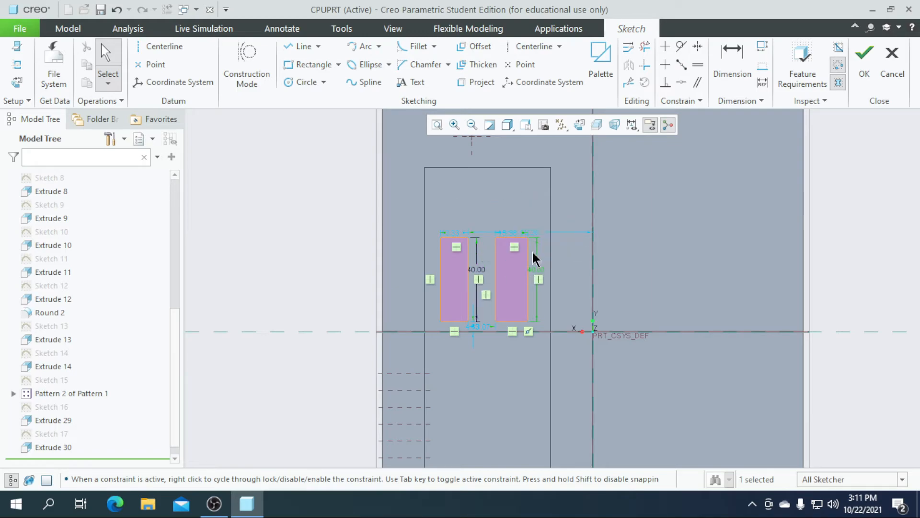
Set the width of both upright rectangles to 12
{"action": "scroll", "coordinate": [451, 248], "scroll_direction": "down", "scroll_amount": 3}
{"action": "double_click", "coordinate": [446, 258]}
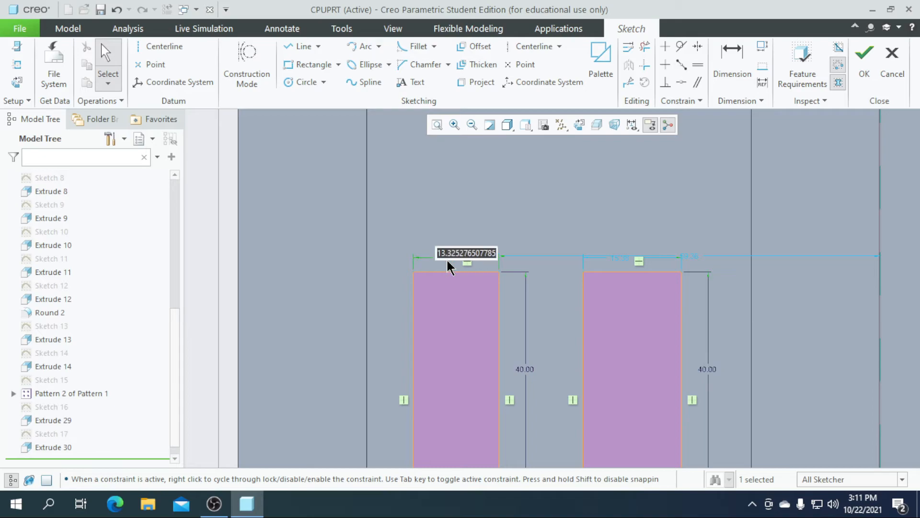
{"action": "type", "text": "12"}
{"action": "key", "text": "Return"}
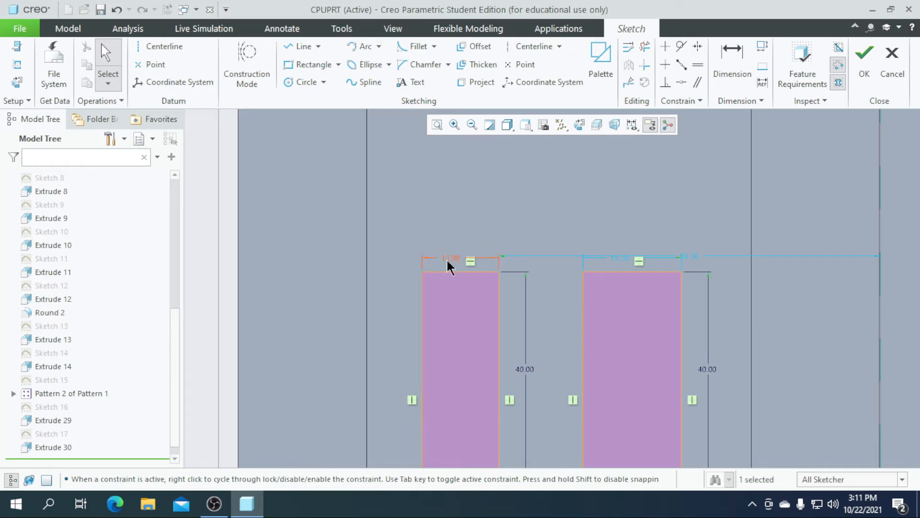
{"action": "double_click", "coordinate": [626, 256]}
{"action": "type", "text": "12"}
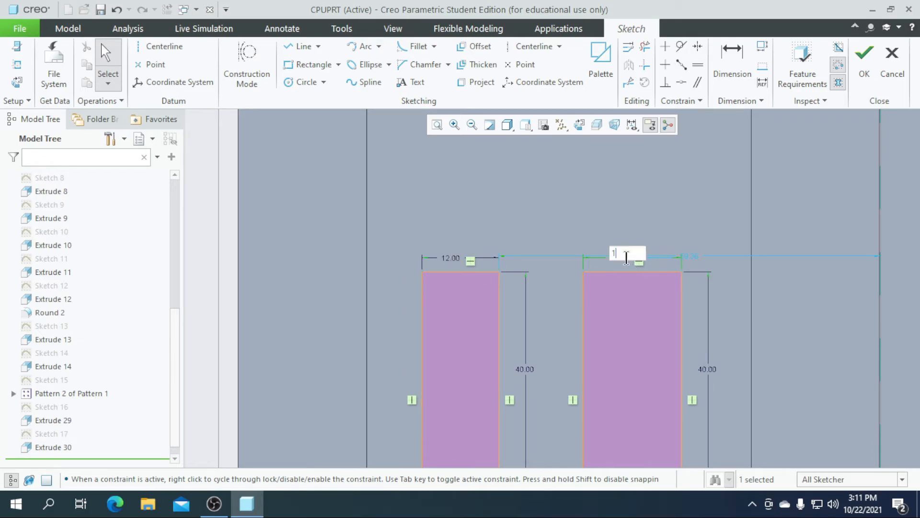
{"action": "key", "text": "Return"}
Set the gap between the two upright rectangles to 15
{"action": "scroll", "coordinate": [577, 226], "scroll_direction": "up", "scroll_amount": 2}
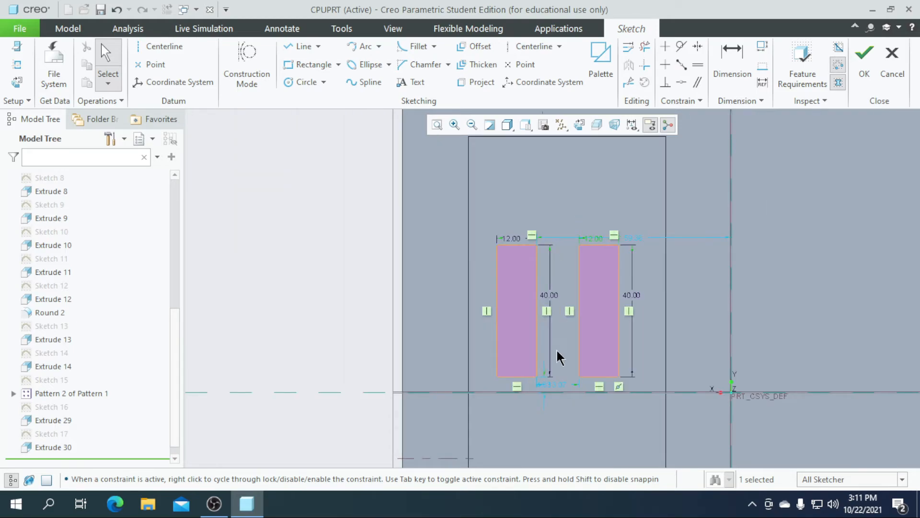
{"action": "scroll", "coordinate": [567, 411], "scroll_direction": "down", "scroll_amount": 1}
{"action": "double_click", "coordinate": [561, 395]}
{"action": "type", "text": "15"}
{"action": "key", "text": "Return"}
{"action": "scroll", "coordinate": [570, 398], "scroll_direction": "up", "scroll_amount": 2}
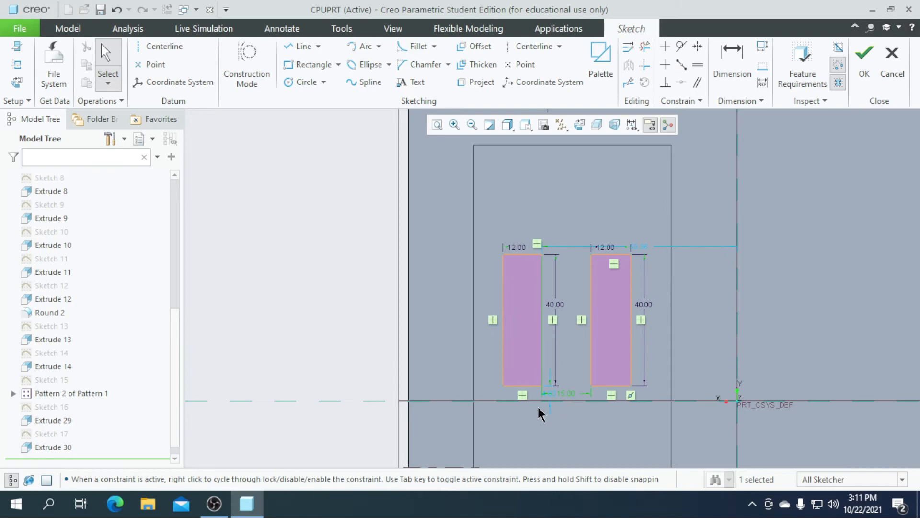
Set the distance from the rectangles' lower edges to the horizontal reference to 34
{"action": "scroll", "coordinate": [545, 397], "scroll_direction": "down", "scroll_amount": 3}
{"action": "double_click", "coordinate": [568, 380]}
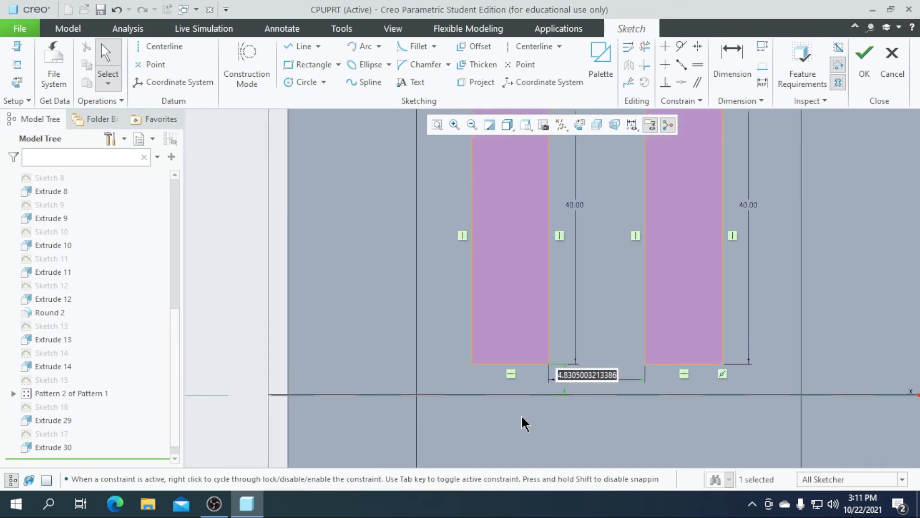
{"action": "scroll", "coordinate": [522, 414], "scroll_direction": "up", "scroll_amount": 3}
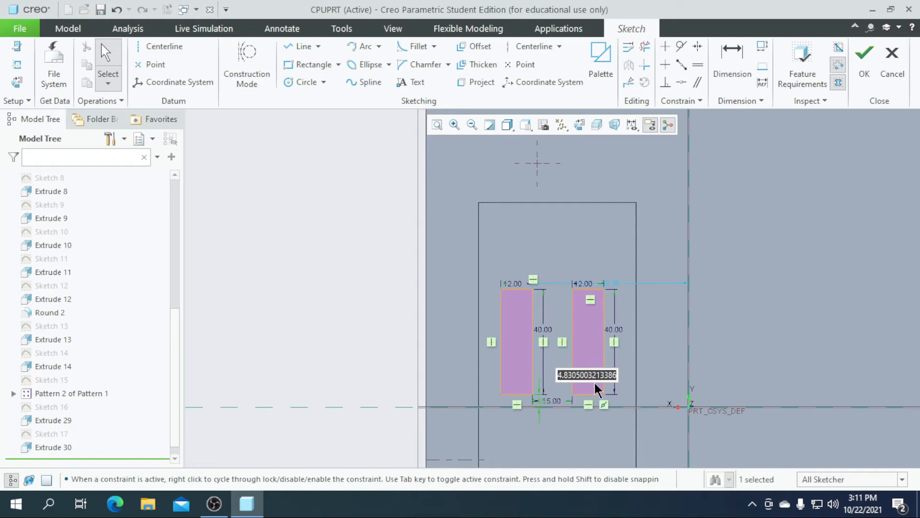
{"action": "type", "text": "68"}
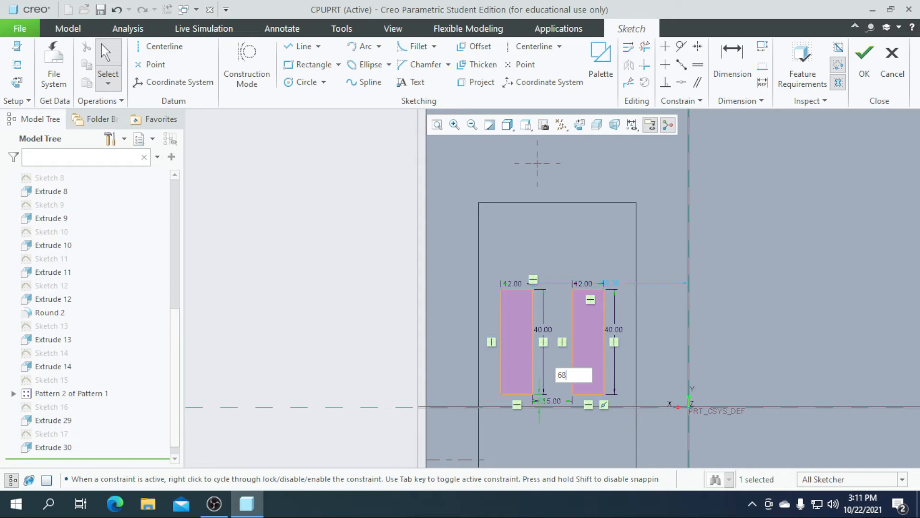
{"action": "key", "text": "Return"}
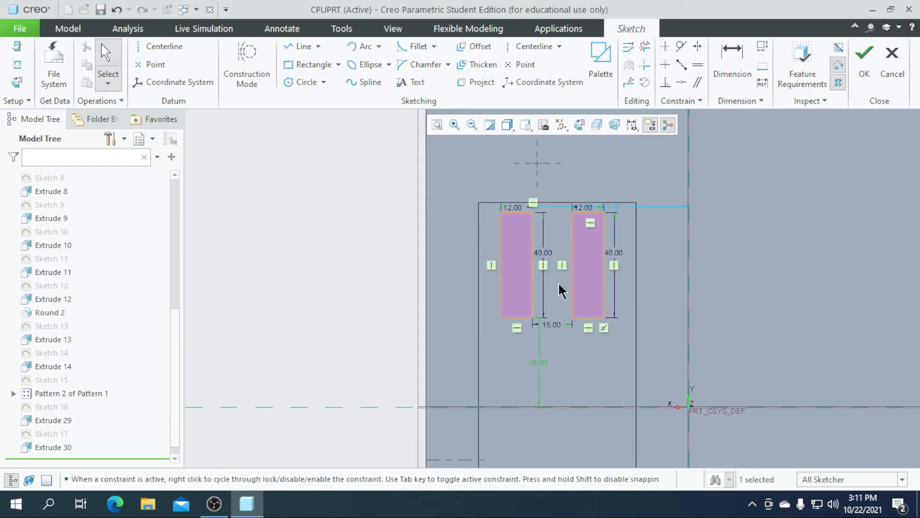
Try vertical offsets of -20 and 40 between the rectangles' lower edges and the horizontal reference
{"action": "double_click", "coordinate": [538, 364]}
{"action": "type", "text": "-20"}
{"action": "key", "text": "Return"}
{"action": "scroll", "coordinate": [563, 346], "scroll_direction": "down", "scroll_amount": 2}
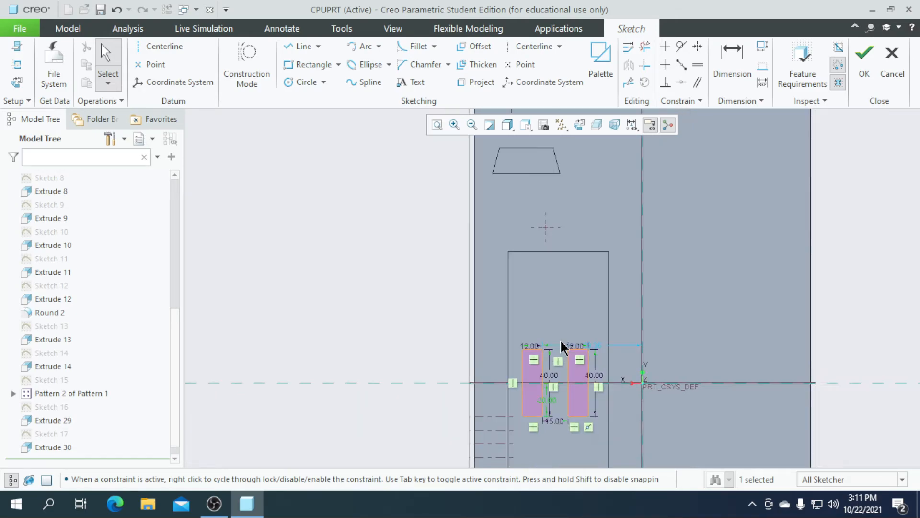
{"action": "scroll", "coordinate": [554, 414], "scroll_direction": "up", "scroll_amount": 3}
{"action": "double_click", "coordinate": [542, 391]}
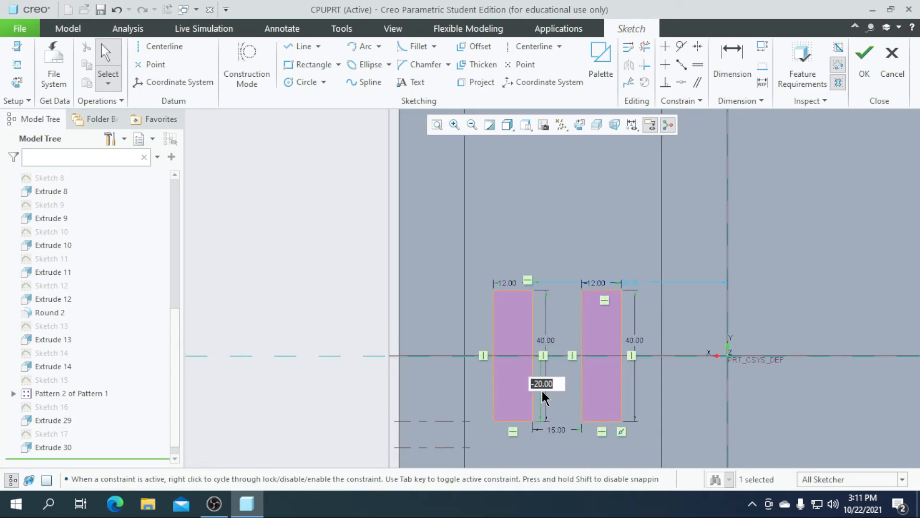
{"action": "type", "text": "40"}
{"action": "key", "text": "Return"}
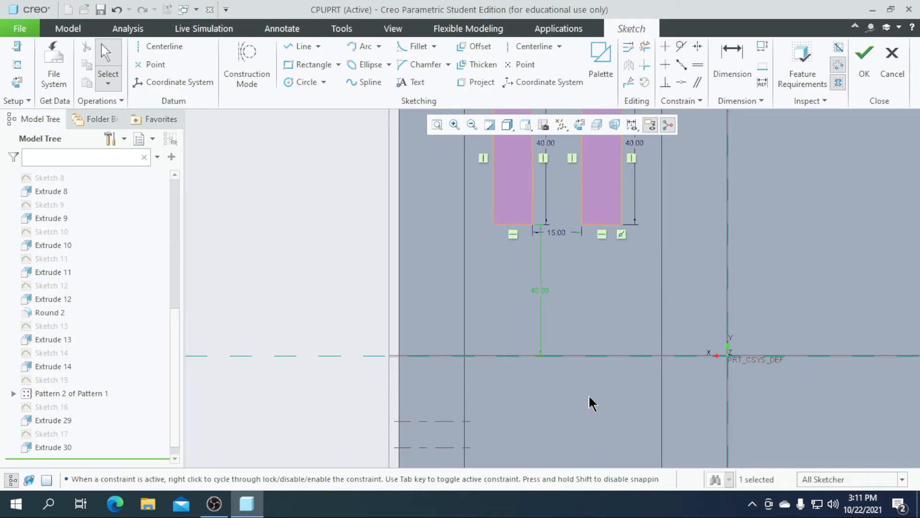
Place the rectangles 20 above the horizontal reference, with the outer one's inner side 60 from the vertical reference, and finish the sketch
{"action": "double_click", "coordinate": [541, 292]}
{"action": "type", "text": "20"}
{"action": "key", "text": "Return"}
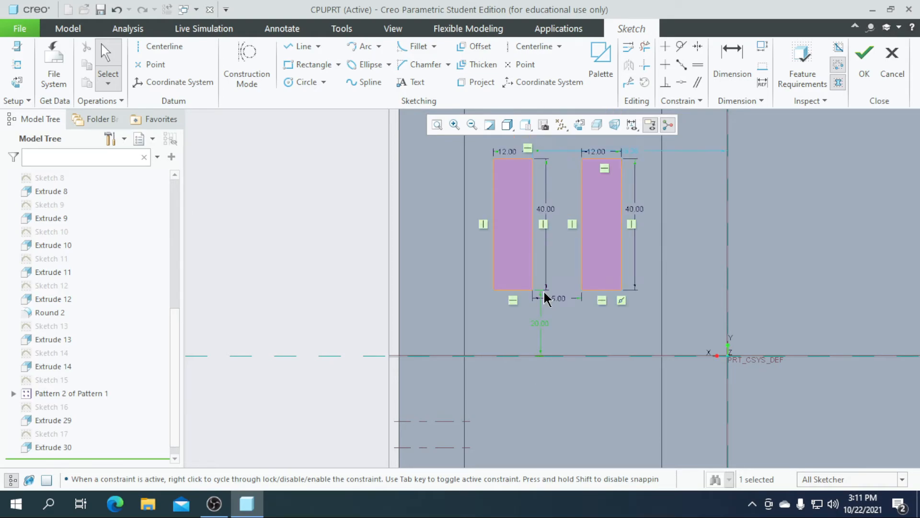
{"action": "scroll", "coordinate": [506, 404], "scroll_direction": "up", "scroll_amount": 2}
{"action": "scroll", "coordinate": [539, 300], "scroll_direction": "down", "scroll_amount": 3}
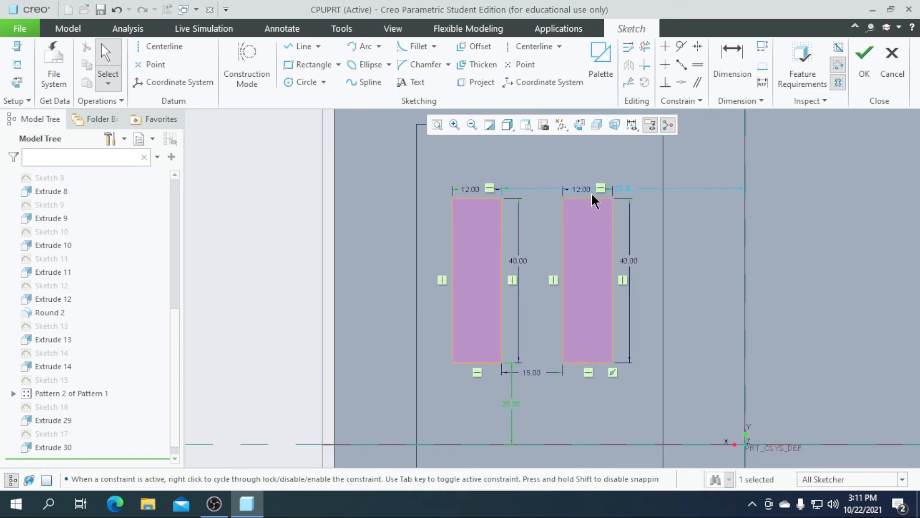
{"action": "double_click", "coordinate": [624, 187]}
{"action": "type", "text": "60"}
{"action": "key", "text": "Return"}
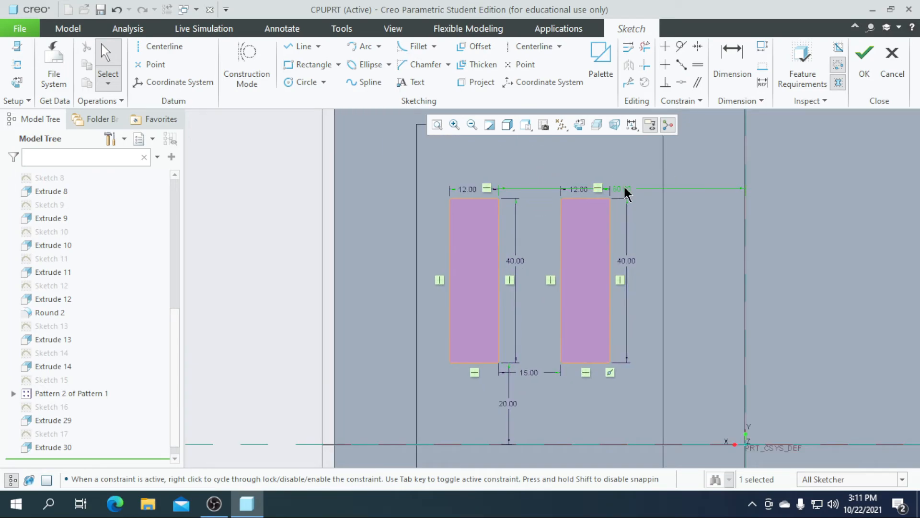
{"action": "scroll", "coordinate": [605, 171], "scroll_direction": "up", "scroll_amount": 2}
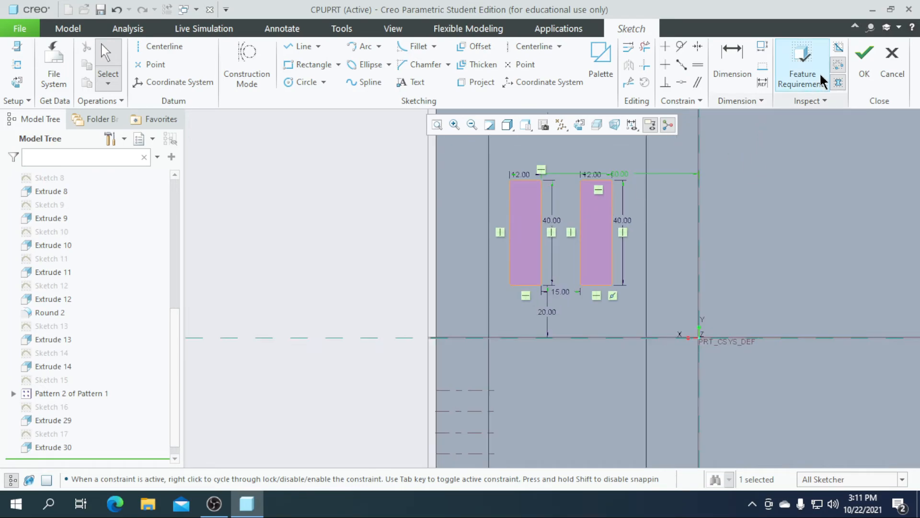
{"action": "left_click", "coordinate": [870, 73]}
Extrude the two-rectangle sketch inward with a reversed direction and a depth of 20 to cut two slots into the panel
{"action": "left_click", "coordinate": [360, 54]}
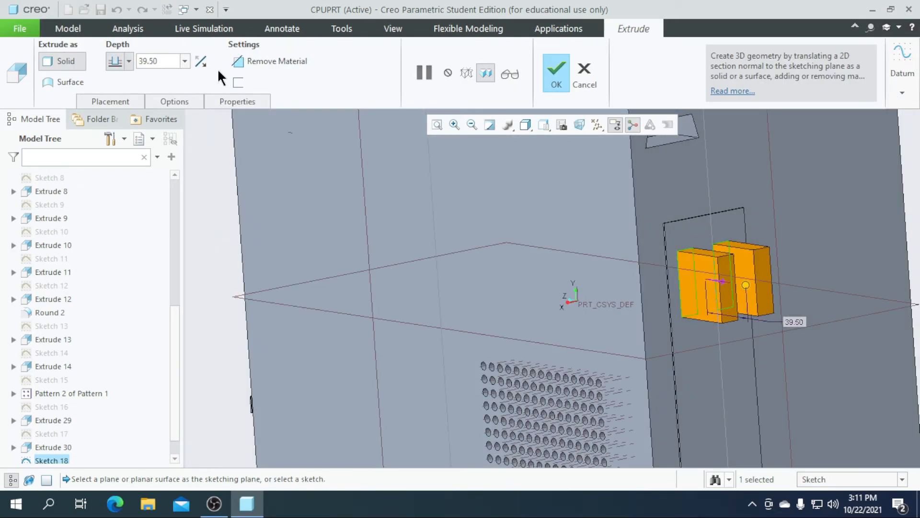
{"action": "left_click", "coordinate": [201, 61]}
{"action": "left_click", "coordinate": [160, 65]}
{"action": "type", "text": "20"}
{"action": "key", "text": "Return"}
{"action": "left_click", "coordinate": [553, 72]}
Start another sketch on the rear panel's face, below the two slots
{"action": "scroll", "coordinate": [492, 220], "scroll_direction": "up", "scroll_amount": 5}
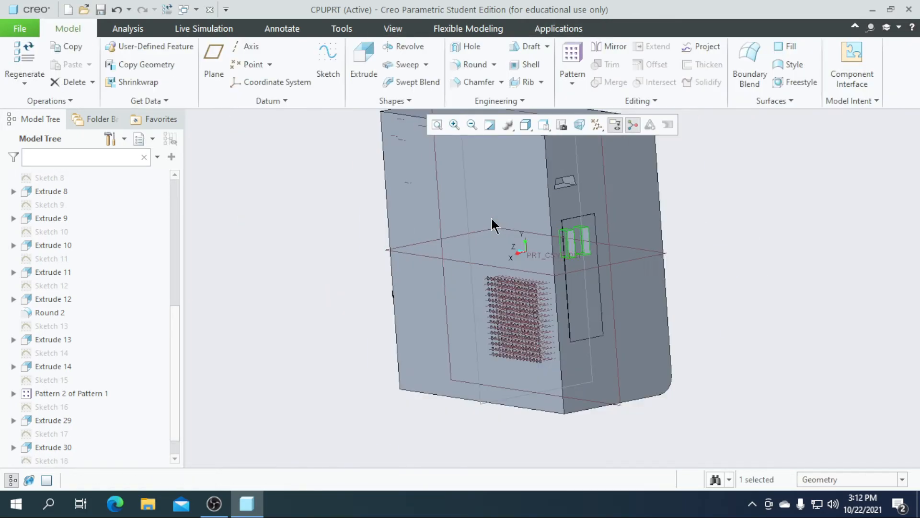
{"action": "left_click", "coordinate": [683, 247]}
{"action": "middle_click_drag", "start_coordinate": [684, 247], "coordinate": [556, 280]}
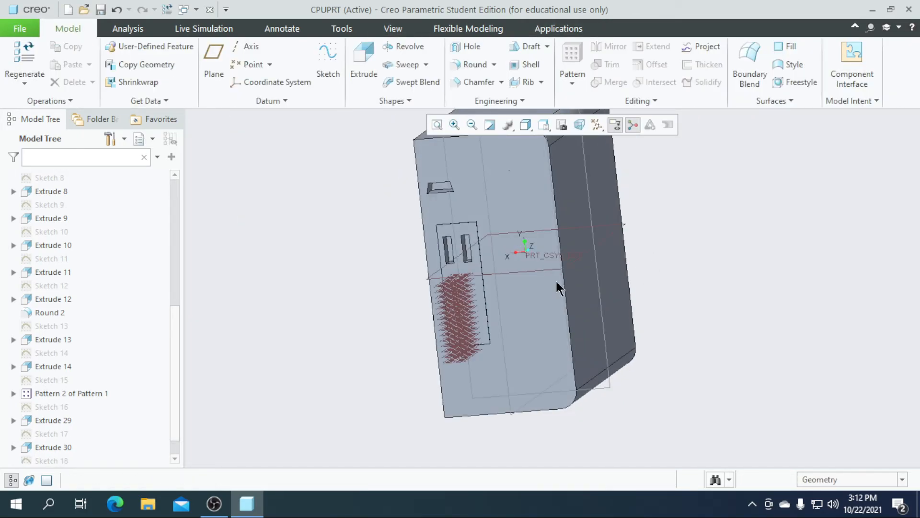
{"action": "left_click", "coordinate": [478, 303]}
{"action": "left_click", "coordinate": [330, 68]}
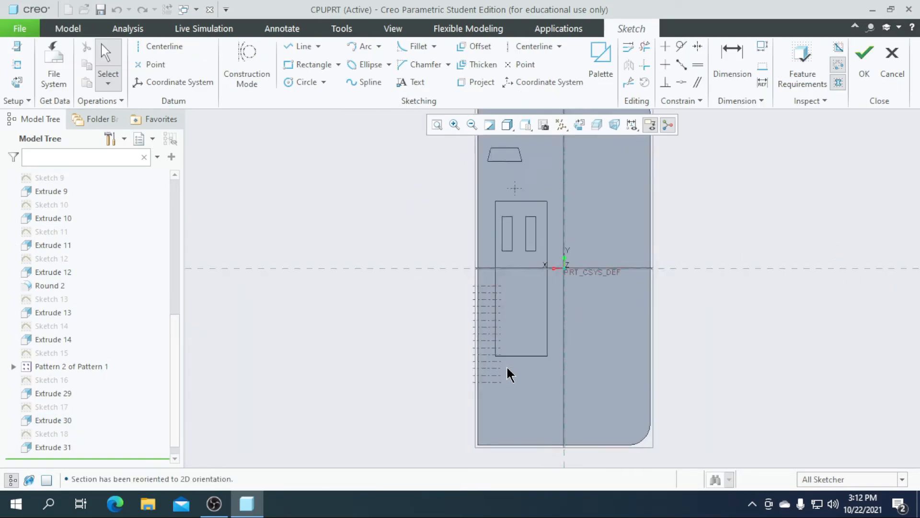
{"action": "scroll", "coordinate": [519, 225], "scroll_direction": "down", "scroll_amount": 5}
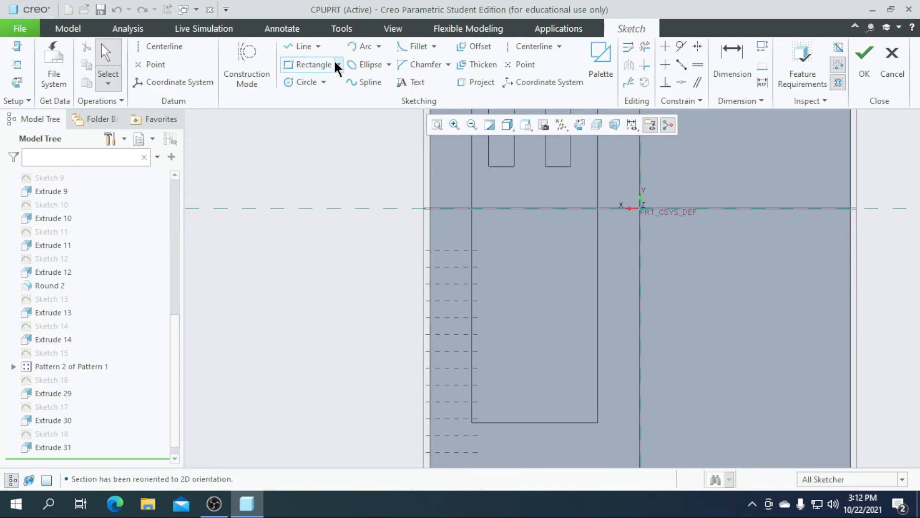
Sketch two small horizontal rectangles of equal width side by side on the panel, just below the horizontal reference
{"action": "left_click", "coordinate": [338, 64]}
{"action": "left_click", "coordinate": [330, 80]}
{"action": "scroll", "coordinate": [515, 244], "scroll_direction": "down", "scroll_amount": 3}
{"action": "left_click", "coordinate": [477, 208]}
{"action": "left_click", "coordinate": [522, 230]}
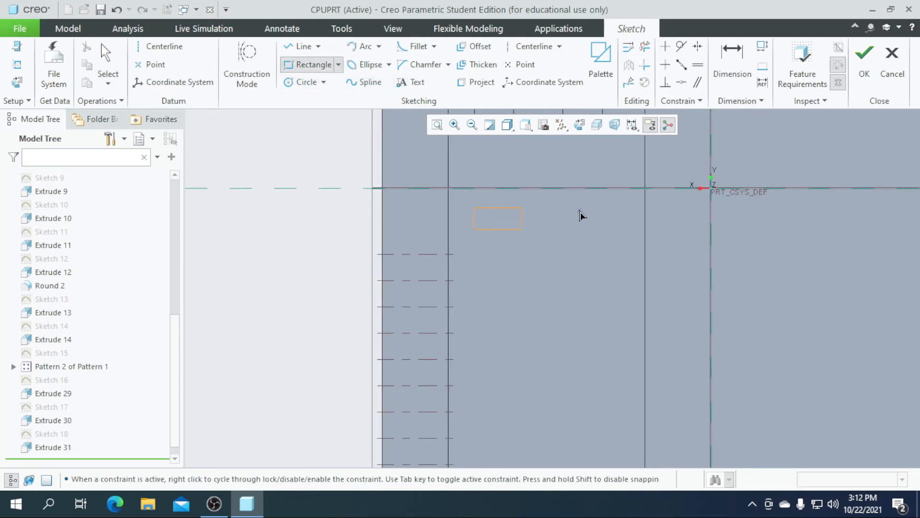
{"action": "left_click", "coordinate": [612, 228]}
{"action": "scroll", "coordinate": [573, 223], "scroll_direction": "down", "scroll_amount": 2}
{"action": "middle_click", "coordinate": [500, 220]}
Set the two horizontal rectangles' shared width to 15 and each one's height to 6
{"action": "scroll", "coordinate": [457, 205], "scroll_direction": "down", "scroll_amount": 1}
{"action": "double_click", "coordinate": [448, 188]}
{"action": "type", "text": "15"}
{"action": "key", "text": "Return"}
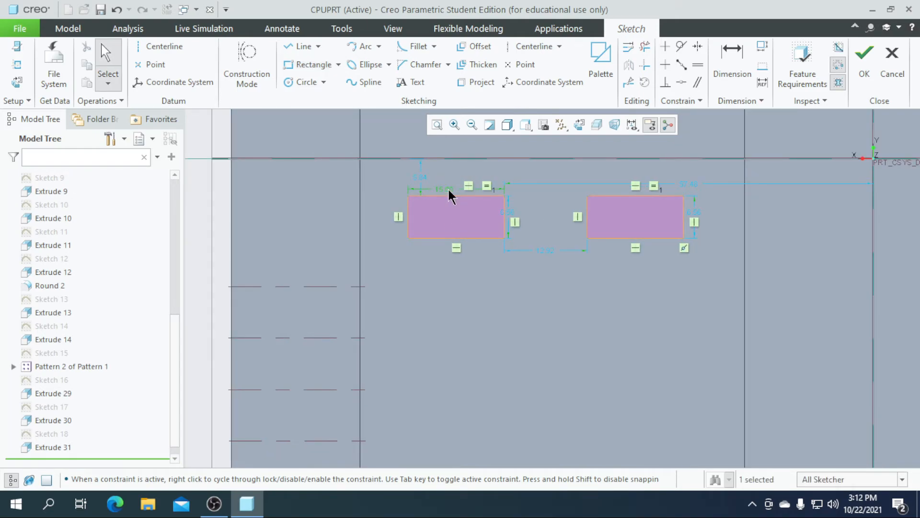
{"action": "double_click", "coordinate": [509, 216]}
{"action": "type", "text": "6"}
{"action": "key", "text": "Return"}
{"action": "scroll", "coordinate": [693, 218], "scroll_direction": "down", "scroll_amount": 1}
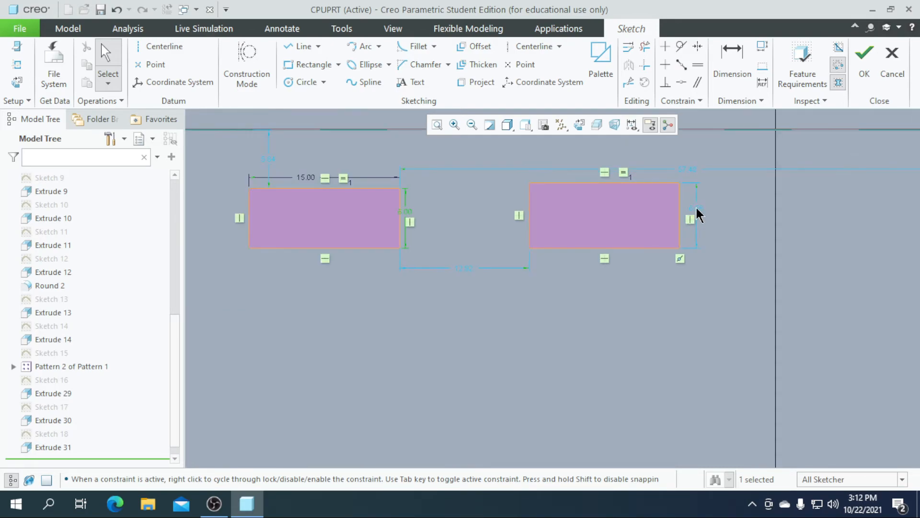
{"action": "double_click", "coordinate": [700, 213]}
{"action": "type", "text": "6"}
{"action": "key", "text": "Return"}
Set the gap between the two horizontal rectangles to 13 and their distance below the horizontal reference to 6
{"action": "double_click", "coordinate": [464, 268]}
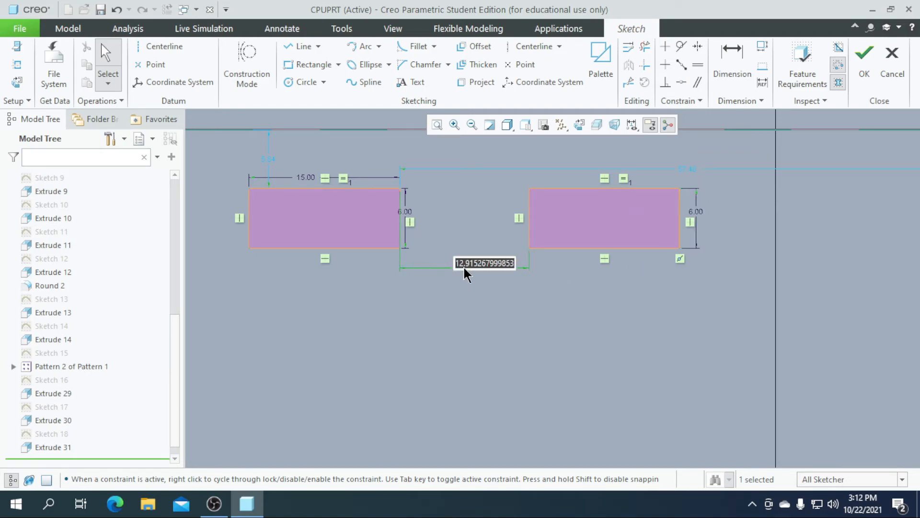
{"action": "scroll", "coordinate": [608, 351], "scroll_direction": "up", "scroll_amount": 2}
{"action": "type", "text": "12"}
{"action": "key", "text": "Return"}
{"action": "double_click", "coordinate": [431, 250]}
{"action": "type", "text": "6"}
{"action": "key", "text": "Return"}
{"action": "scroll", "coordinate": [491, 281], "scroll_direction": "up", "scroll_amount": 4}
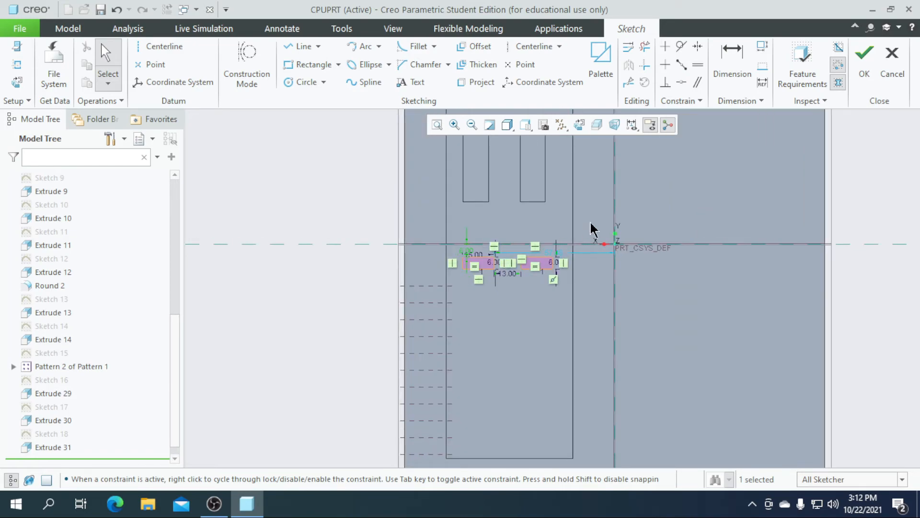
Set the distance from the vertical reference to the left rectangle's nearer edge to 57
{"action": "scroll", "coordinate": [543, 252], "scroll_direction": "down", "scroll_amount": 4}
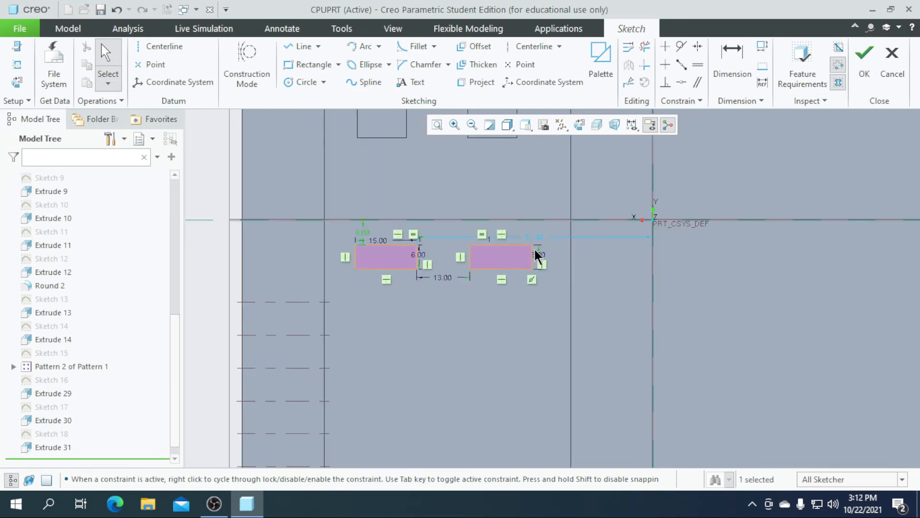
{"action": "double_click", "coordinate": [540, 243]}
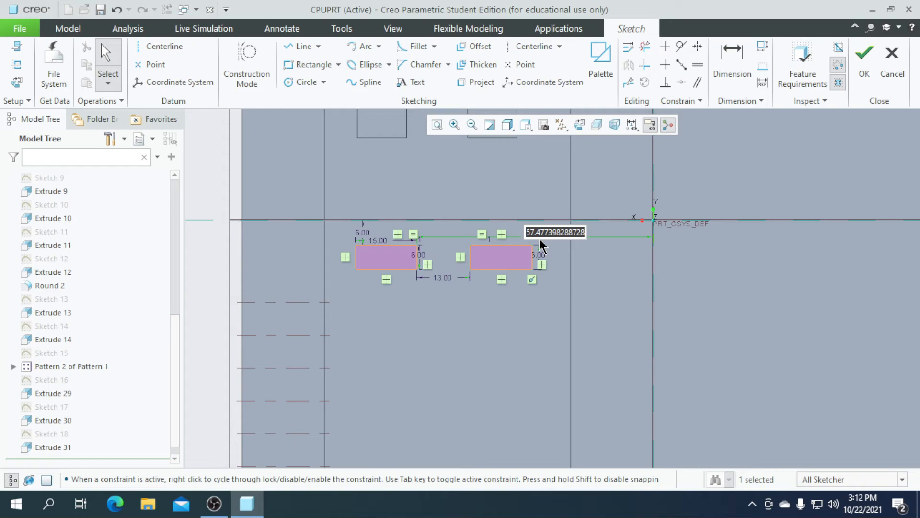
{"action": "type", "text": "56"}
{"action": "key", "text": "Return"}
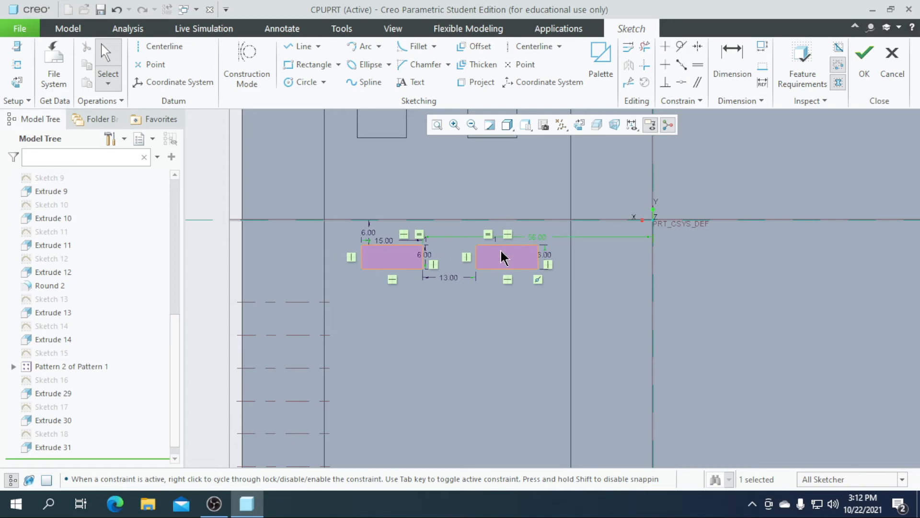
{"action": "scroll", "coordinate": [536, 244], "scroll_direction": "down", "scroll_amount": 1}
{"action": "double_click", "coordinate": [535, 232]}
{"action": "type", "text": "57"}
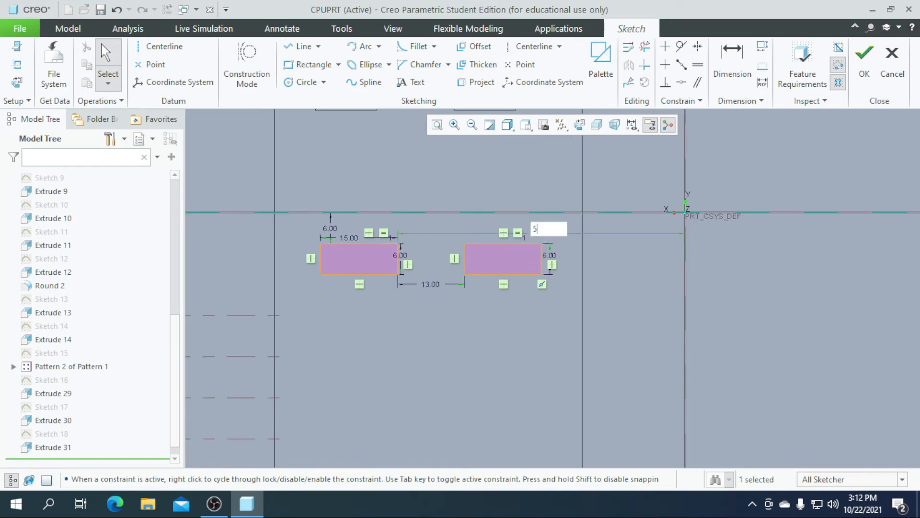
{"action": "key", "text": "Return"}
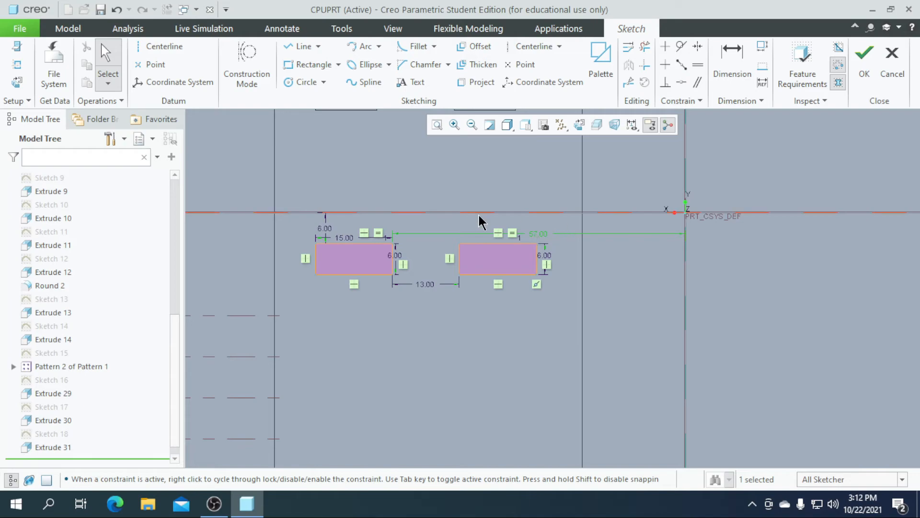
Finish the sketch and extrude the two rectangles inward as a material-removing cut with a reversed direction and a depth of 20
{"action": "left_click", "coordinate": [866, 67]}
{"action": "left_click", "coordinate": [357, 67]}
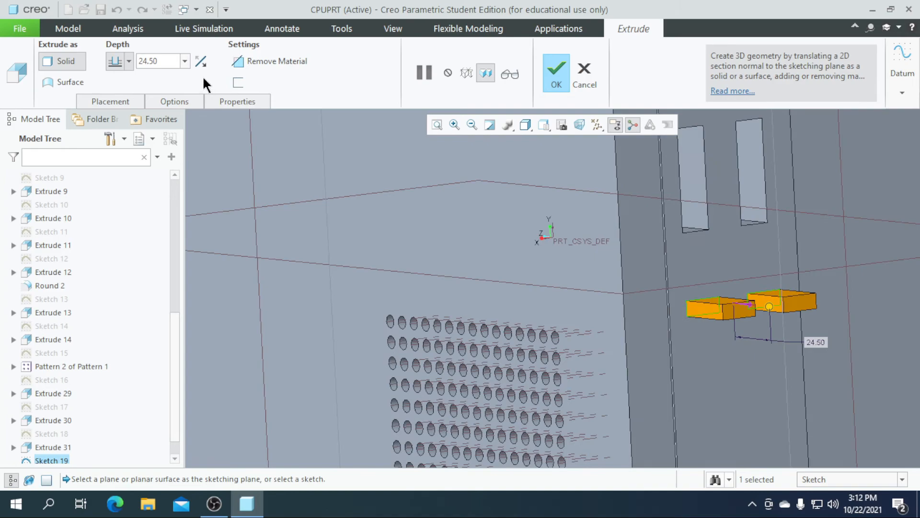
{"action": "left_click", "coordinate": [201, 61]}
{"action": "double_click", "coordinate": [150, 61]}
{"action": "type", "text": "20"}
{"action": "key", "text": "Return"}
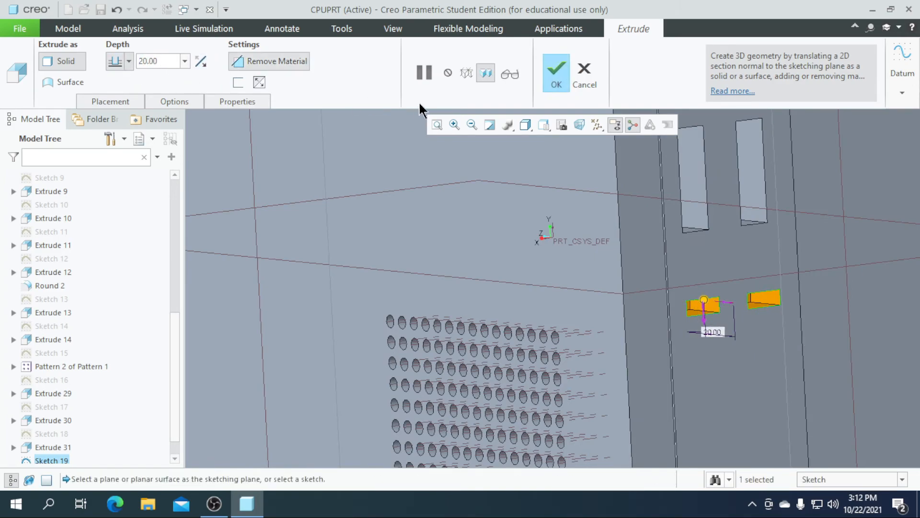
{"action": "left_click", "coordinate": [547, 80]}
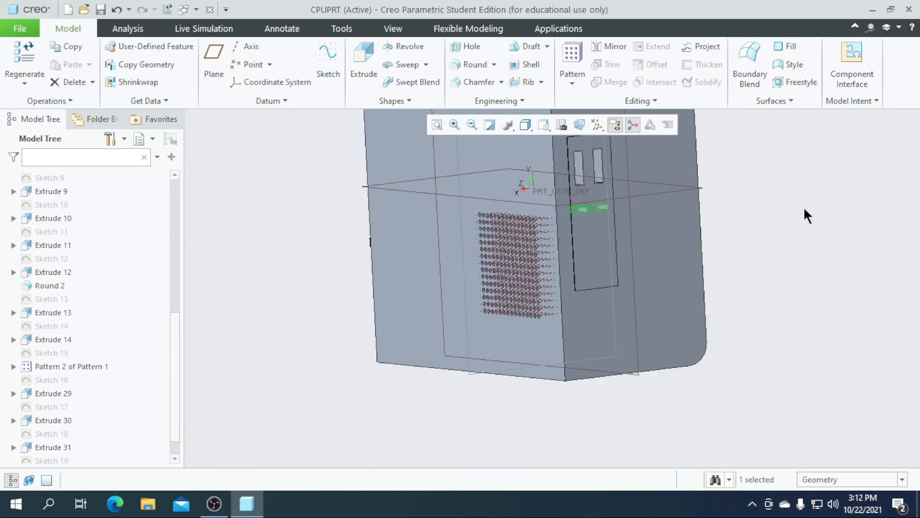
Set up a Direction pattern of the two small rectangular cuts along the coordinate system's Y axis, flipped to run down the panel
{"action": "middle_click_drag", "start_coordinate": [632, 221], "coordinate": [609, 234]}
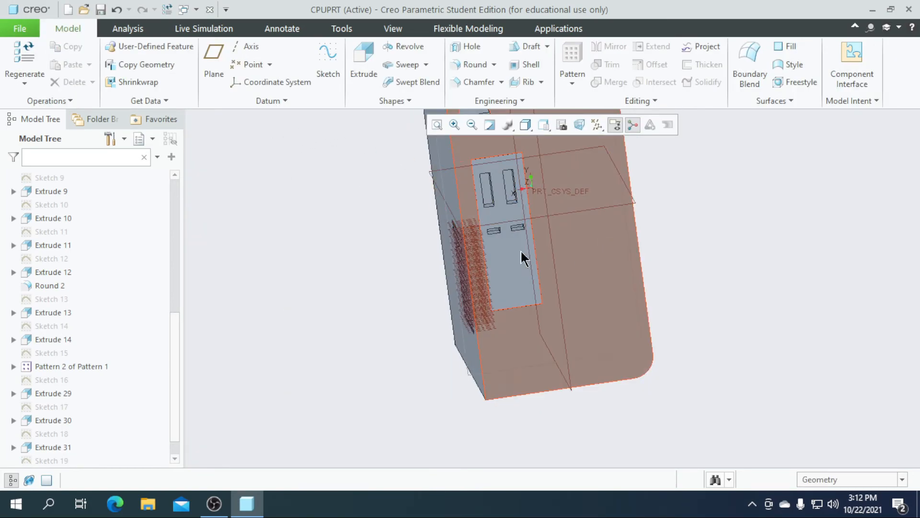
{"action": "scroll", "coordinate": [508, 250], "scroll_direction": "down", "scroll_amount": 3}
{"action": "scroll", "coordinate": [40, 366], "scroll_direction": "down", "scroll_amount": 1}
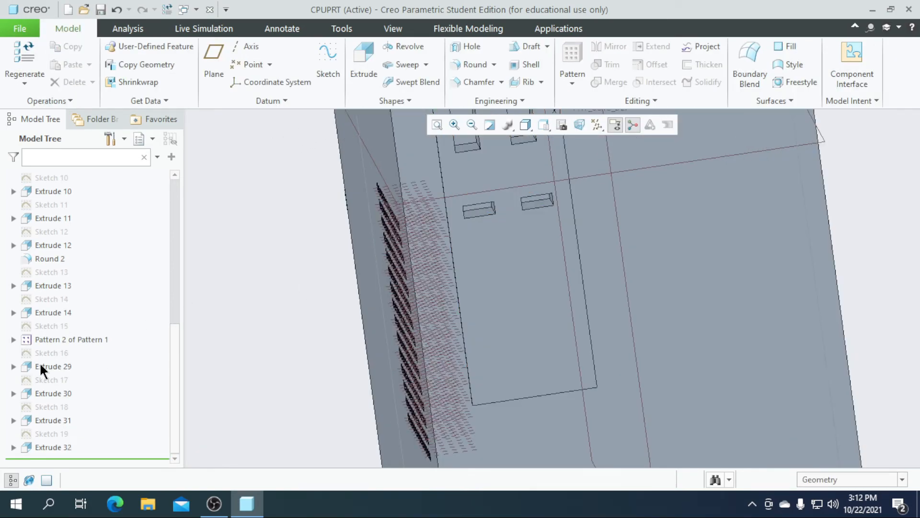
{"action": "left_click", "coordinate": [54, 447]}
{"action": "left_click", "coordinate": [571, 66]}
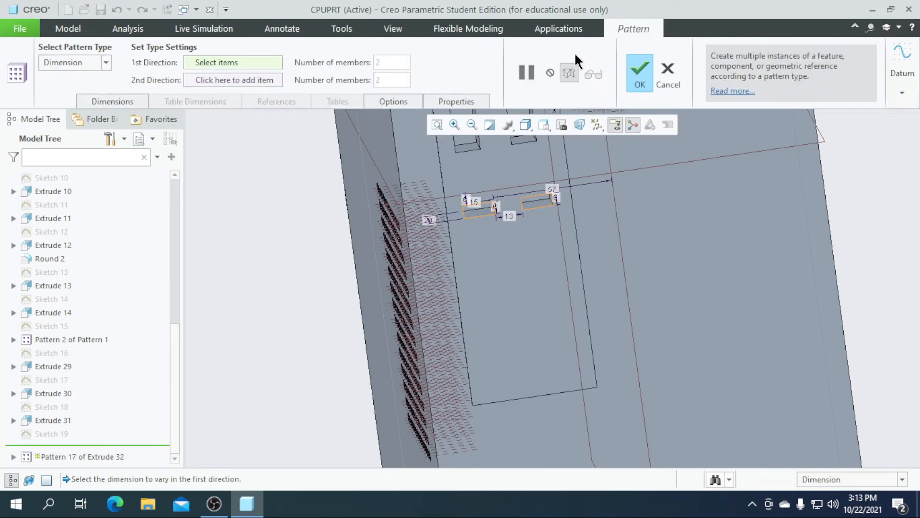
{"action": "left_click", "coordinate": [106, 61]}
{"action": "left_click", "coordinate": [76, 89]}
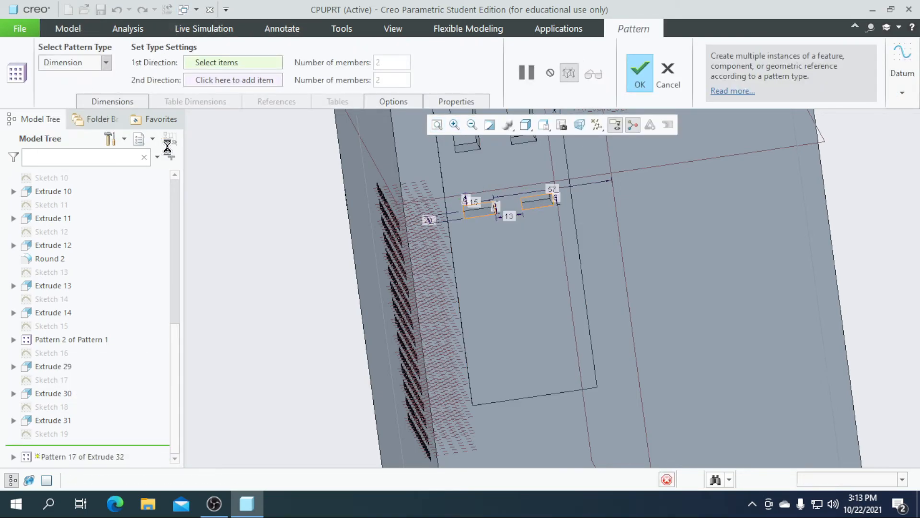
{"action": "scroll", "coordinate": [551, 191], "scroll_direction": "up", "scroll_amount": 3}
{"action": "scroll", "coordinate": [550, 199], "scroll_direction": "down", "scroll_amount": 6}
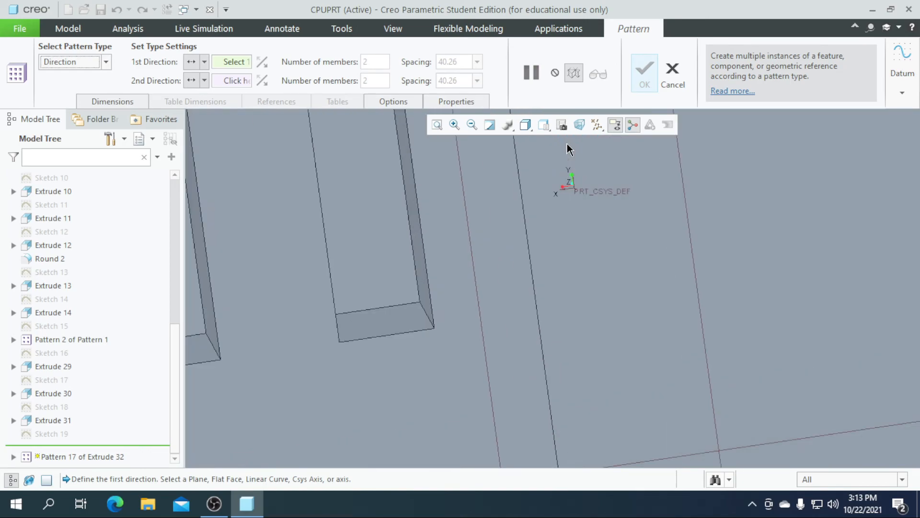
{"action": "left_click", "coordinate": [573, 180]}
{"action": "scroll", "coordinate": [533, 163], "scroll_direction": "up", "scroll_amount": 2}
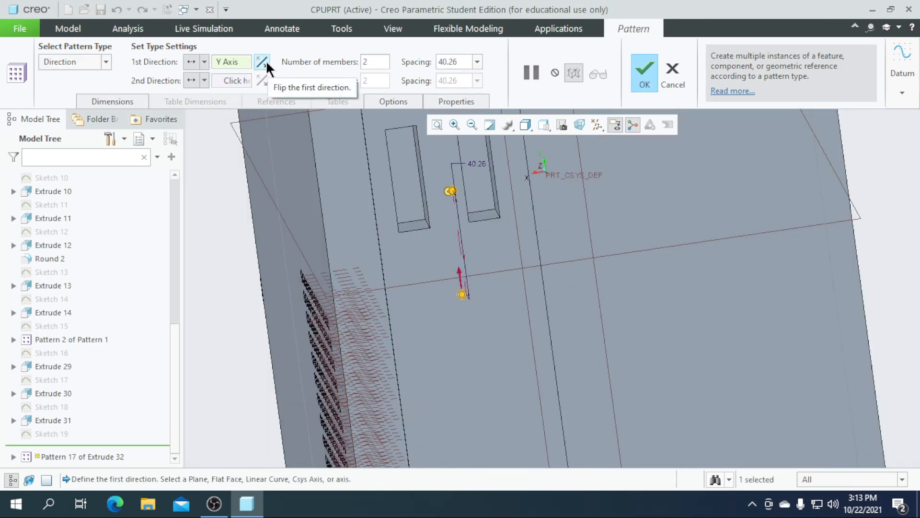
{"action": "left_click", "coordinate": [266, 62]}
{"action": "scroll", "coordinate": [463, 255], "scroll_direction": "up", "scroll_amount": 2}
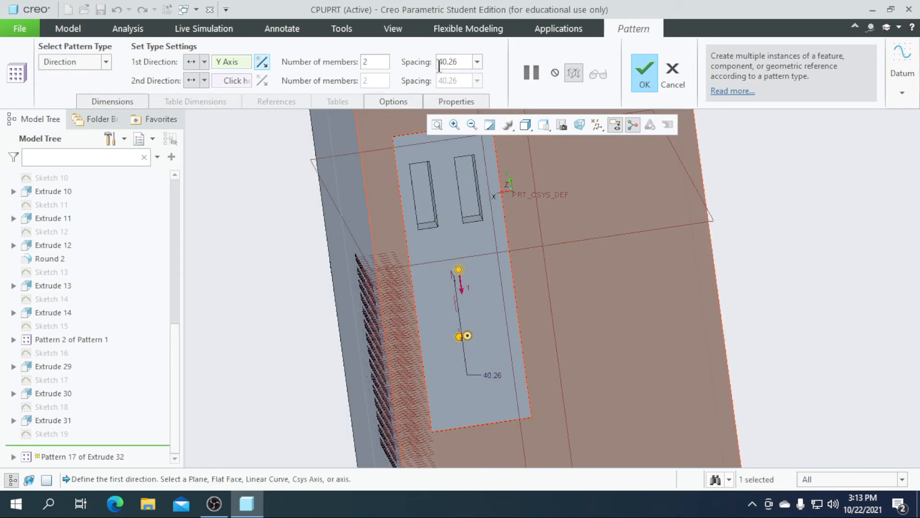
Set the pattern spacing to 20 and create the pattern
{"action": "left_click", "coordinate": [463, 62]}
{"action": "type", "text": "30"}
{"action": "key", "text": "Return"}
{"action": "left_click", "coordinate": [463, 61]}
{"action": "type", "text": "20"}
{"action": "key", "text": "Return"}
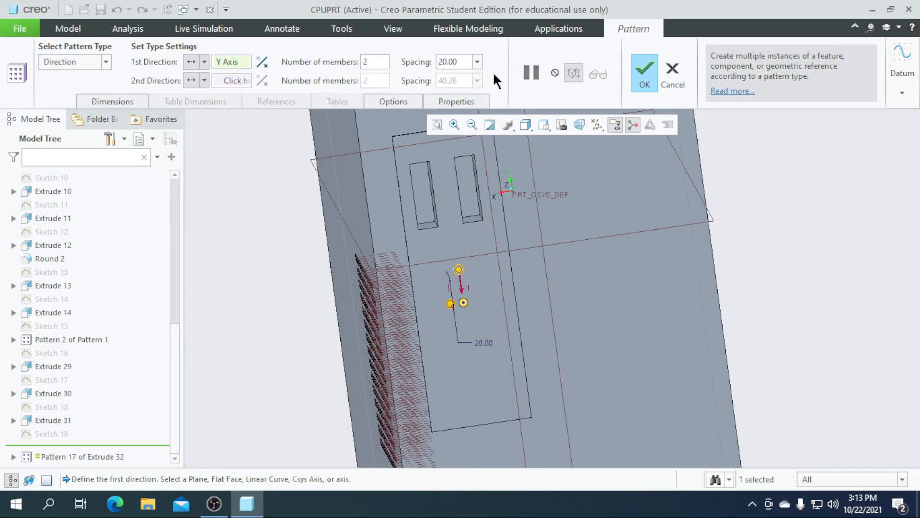
{"action": "left_click", "coordinate": [643, 73]}
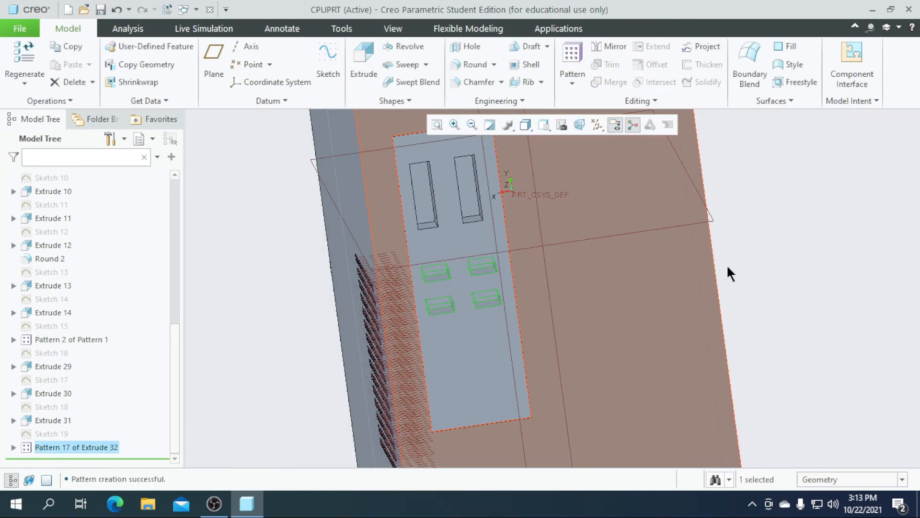
Edit the definition of the small rectangular cuts' pattern and set its number of members to 3
{"action": "middle_click_drag", "start_coordinate": [746, 247], "coordinate": [503, 310]}
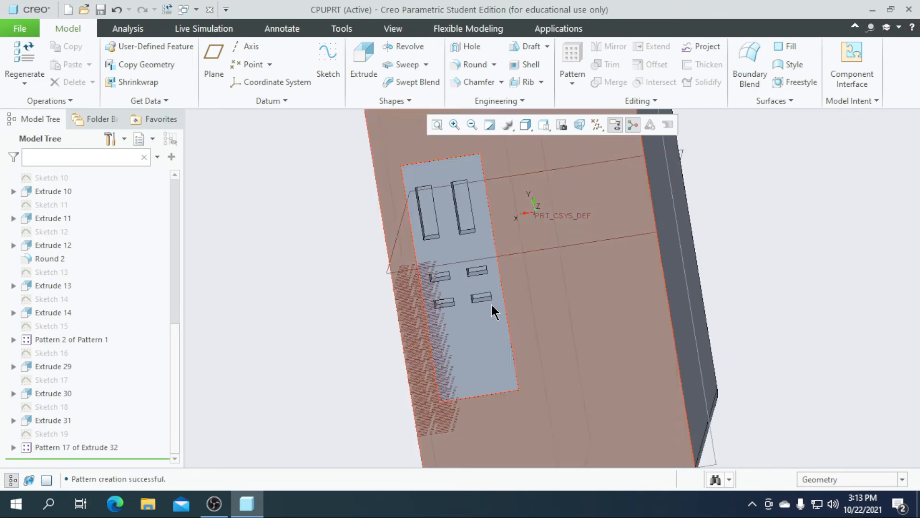
{"action": "left_click", "coordinate": [48, 420]}
{"action": "left_click", "coordinate": [84, 447]}
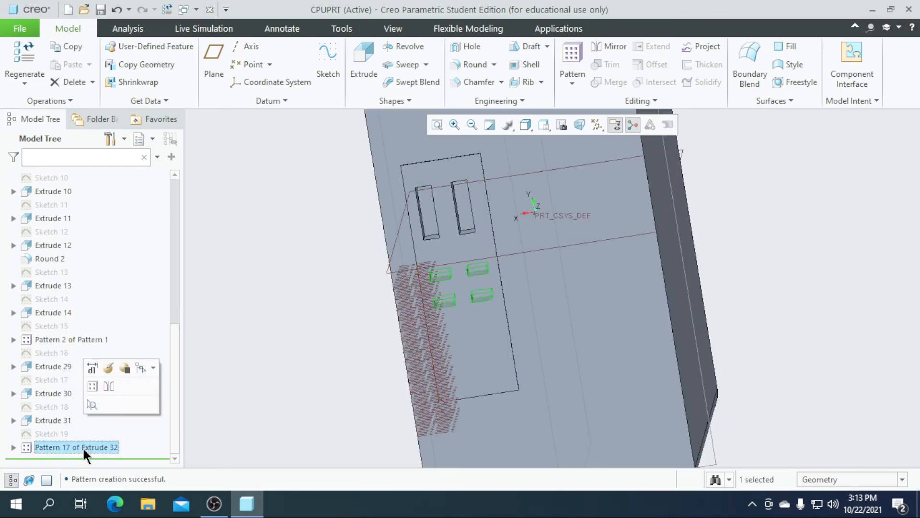
{"action": "left_click", "coordinate": [108, 367]}
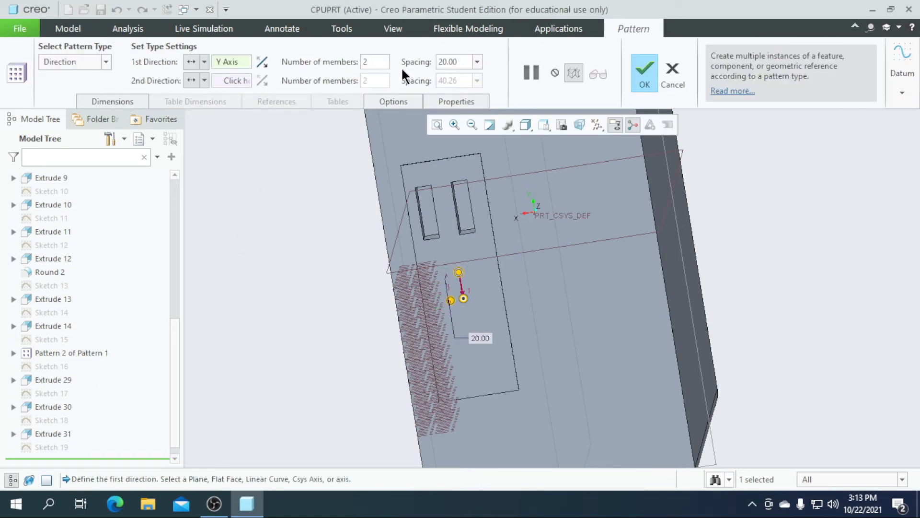
{"action": "type", "text": "3"}
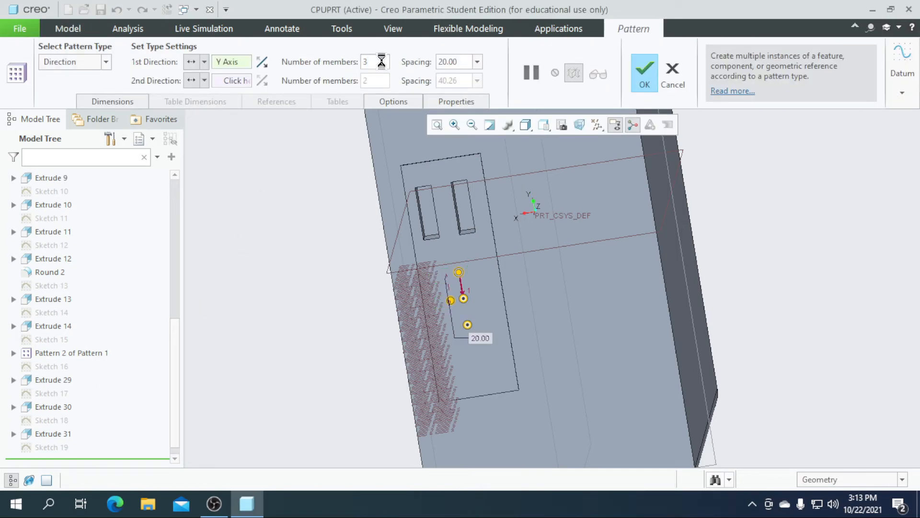
{"action": "left_click", "coordinate": [655, 74]}
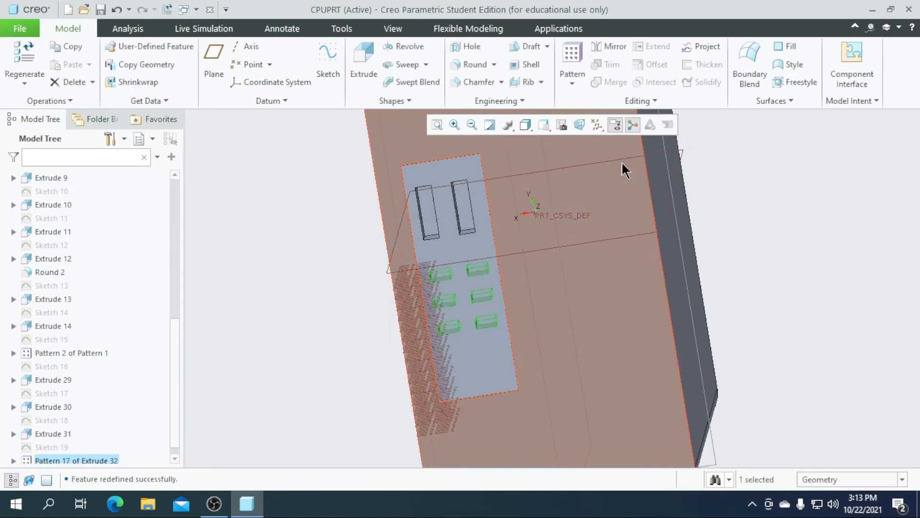
{"action": "left_click", "coordinate": [779, 245]}
Start a new sketch on the rear panel's face, below the patterned rectangular cuts
{"action": "middle_click_drag", "start_coordinate": [674, 281], "coordinate": [714, 264]}
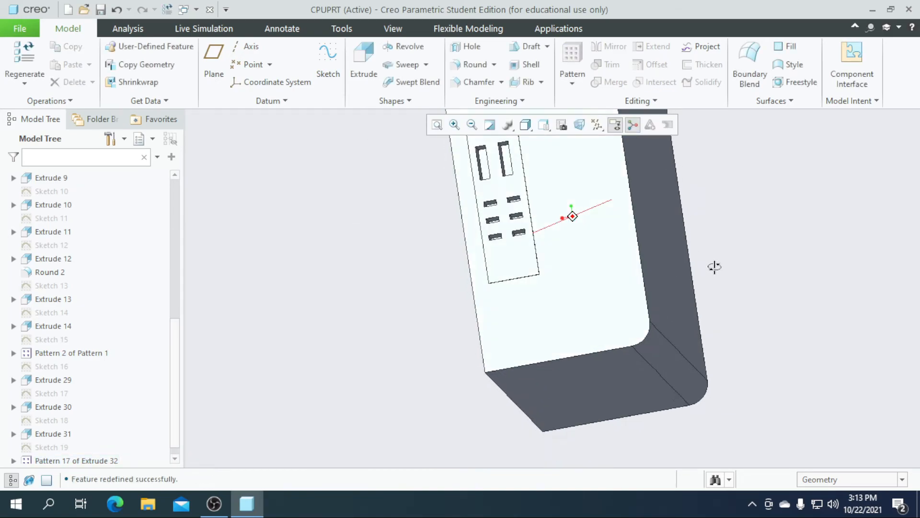
{"action": "left_click", "coordinate": [536, 284]}
{"action": "left_click", "coordinate": [330, 73]}
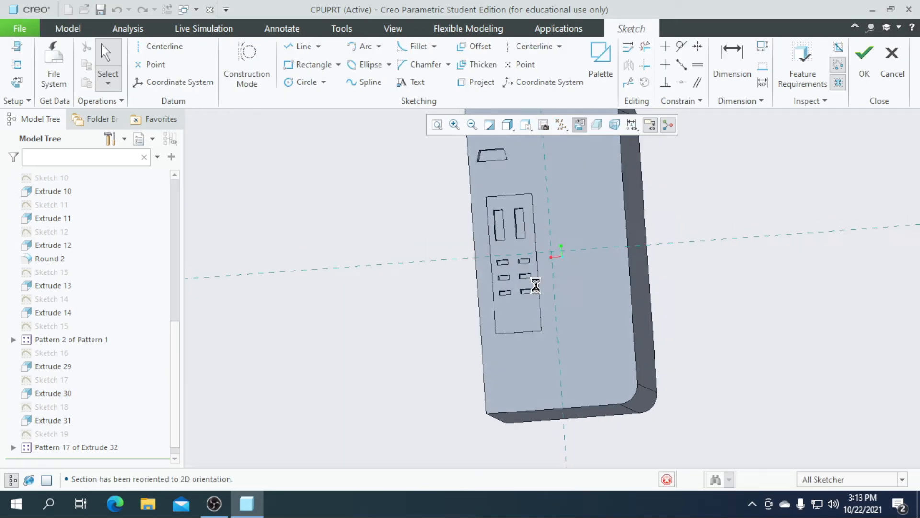
{"action": "scroll", "coordinate": [527, 325], "scroll_direction": "up", "scroll_amount": 6}
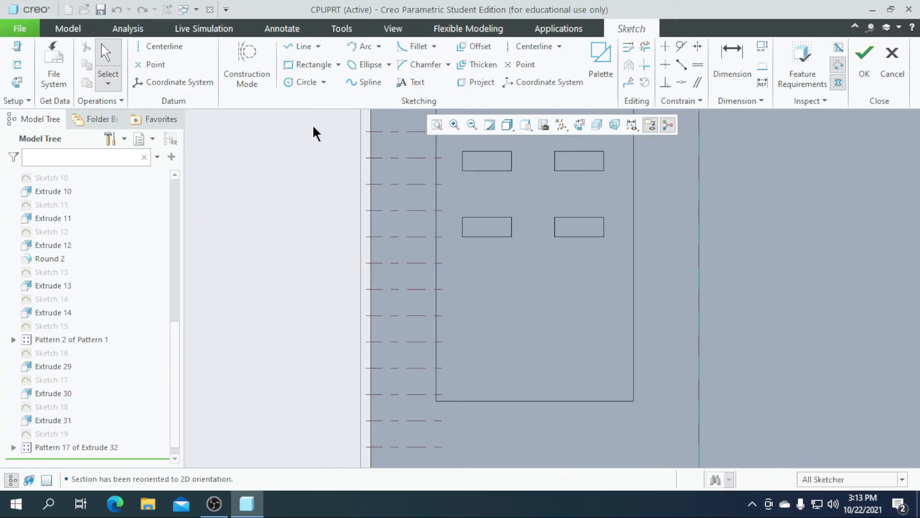
Sketch three equal circles, about 12 in diameter, in a horizontal row on the panel below the patterned cuts
{"action": "left_click", "coordinate": [292, 81]}
{"action": "left_click", "coordinate": [485, 311]}
{"action": "left_click", "coordinate": [504, 305]}
{"action": "left_click", "coordinate": [539, 311]}
{"action": "left_click", "coordinate": [555, 299]}
{"action": "left_click", "coordinate": [592, 311]}
{"action": "left_click", "coordinate": [605, 300]}
{"action": "scroll", "coordinate": [580, 314], "scroll_direction": "down", "scroll_amount": 2}
{"action": "middle_click", "coordinate": [534, 326]}
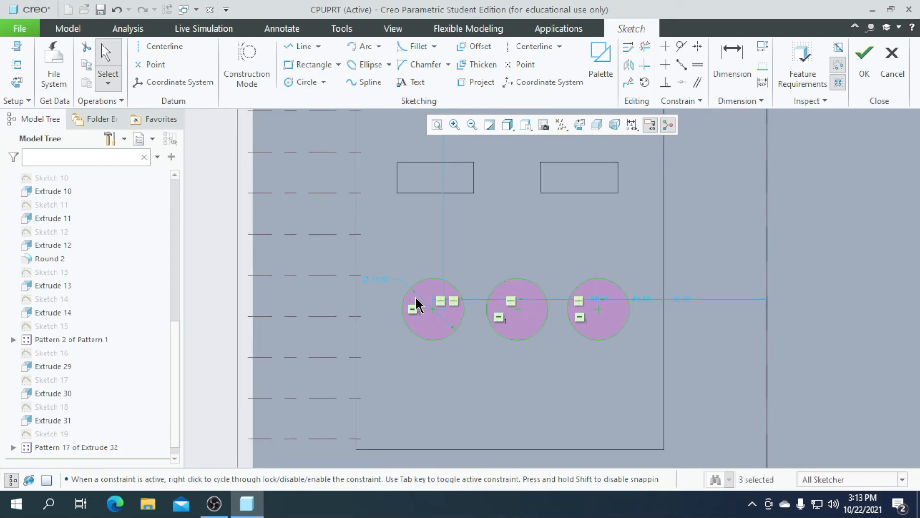
Set the three equal circles' diameter to 10
{"action": "double_click", "coordinate": [378, 279]}
{"action": "type", "text": "10"}
{"action": "key", "text": "Return"}
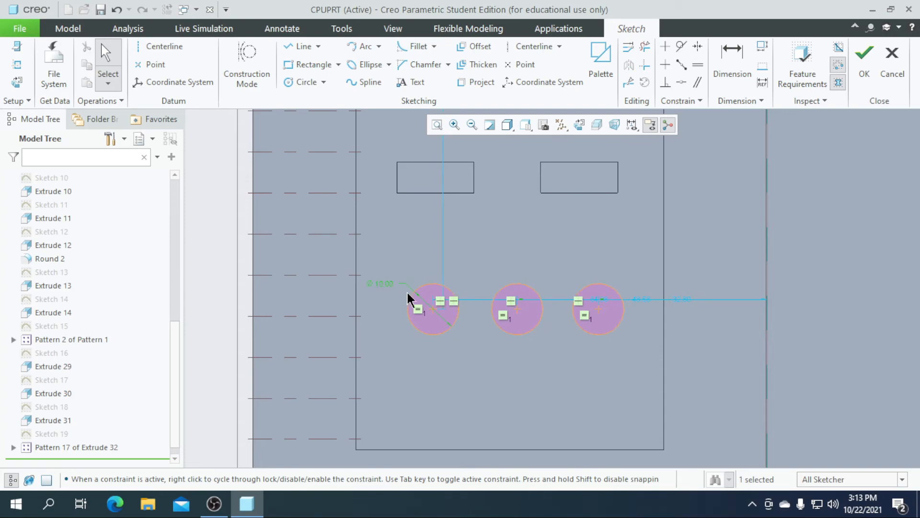
Dimension the centre distance between the left and middle circles and set it to 15
{"action": "scroll", "coordinate": [493, 308], "scroll_direction": "down", "scroll_amount": 2}
{"action": "left_click", "coordinate": [733, 62]}
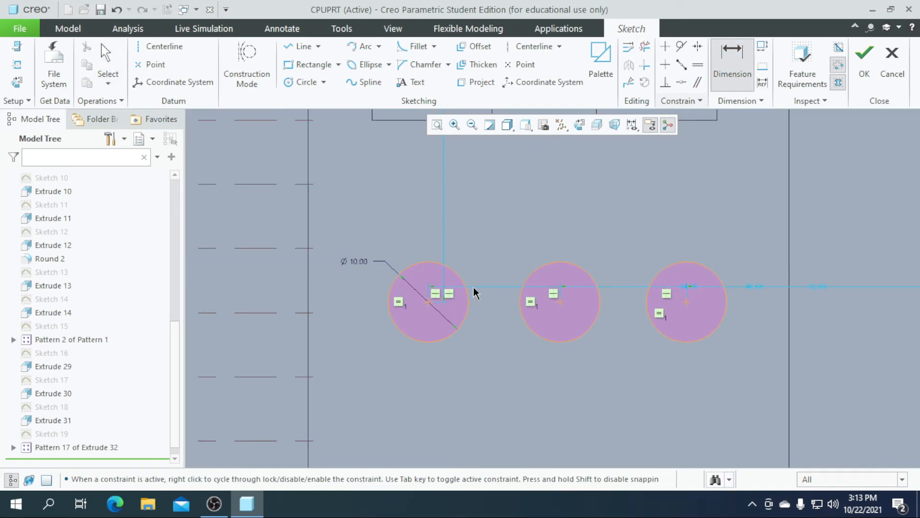
{"action": "left_click", "coordinate": [427, 302]}
{"action": "left_click", "coordinate": [558, 303]}
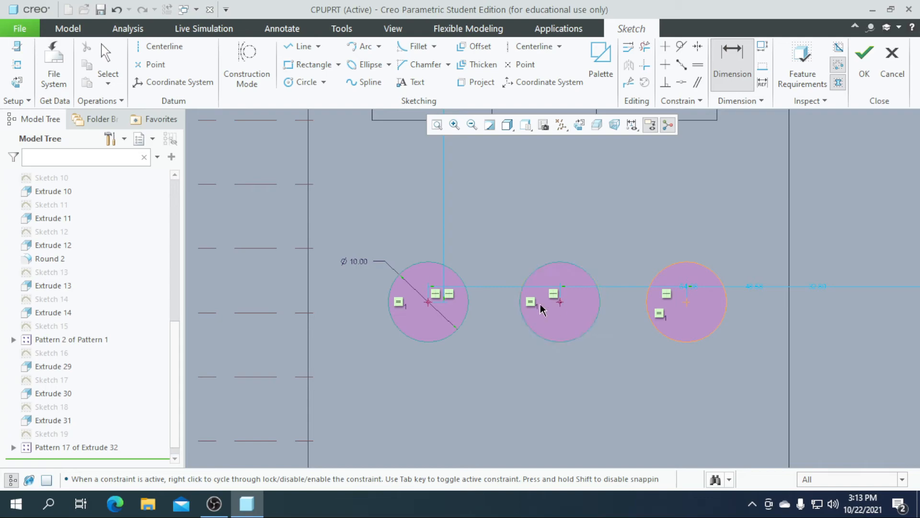
{"action": "middle_click", "coordinate": [493, 307]}
{"action": "type", "text": "15"}
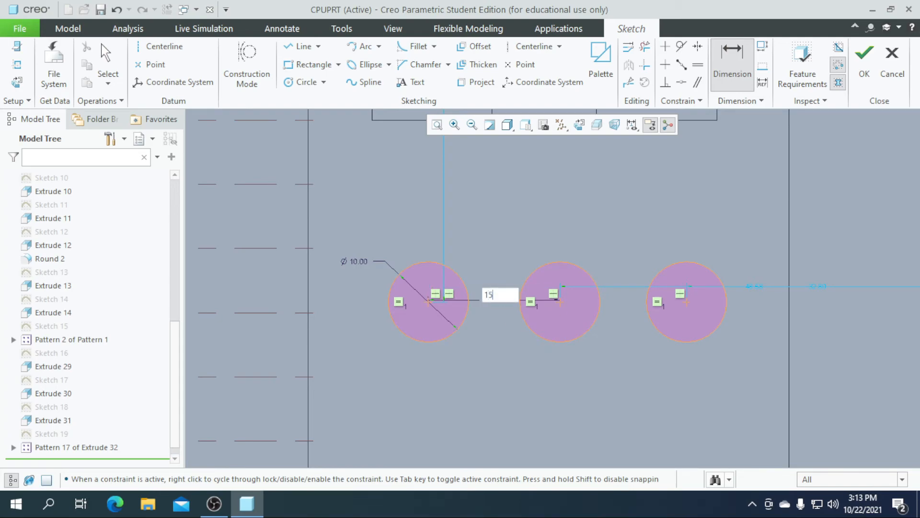
{"action": "key", "text": "Return"}
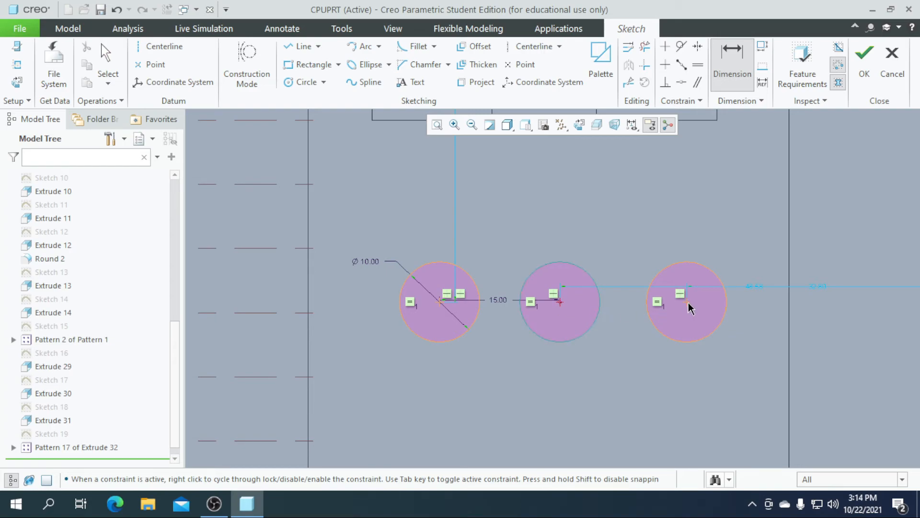
Dimension the centre distance between the middle and right circles and set it to 15
{"action": "middle_click", "coordinate": [625, 309]}
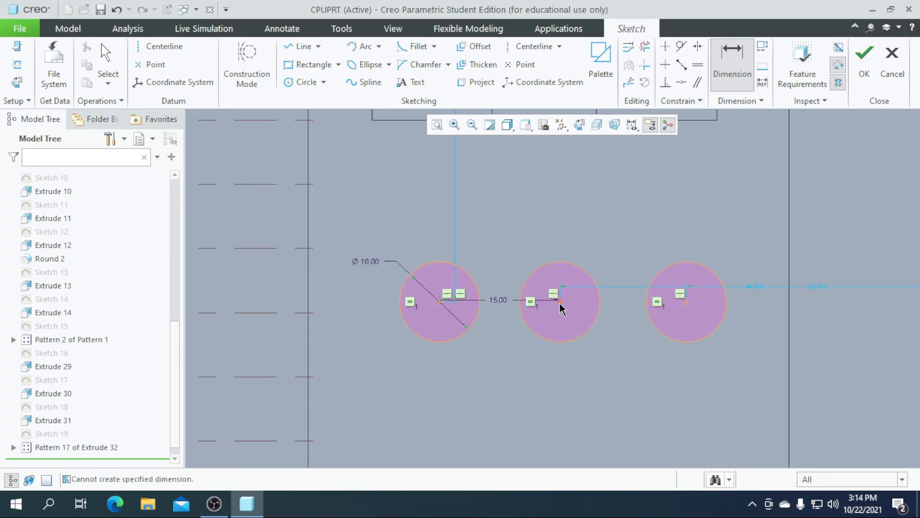
{"action": "left_click", "coordinate": [686, 302]}
{"action": "middle_click", "coordinate": [595, 307]}
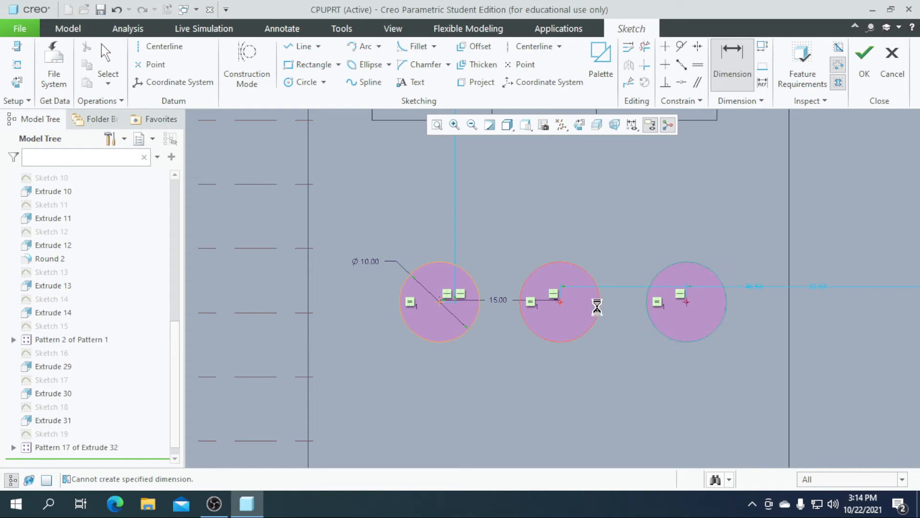
{"action": "type", "text": "15"}
{"action": "key", "text": "Return"}
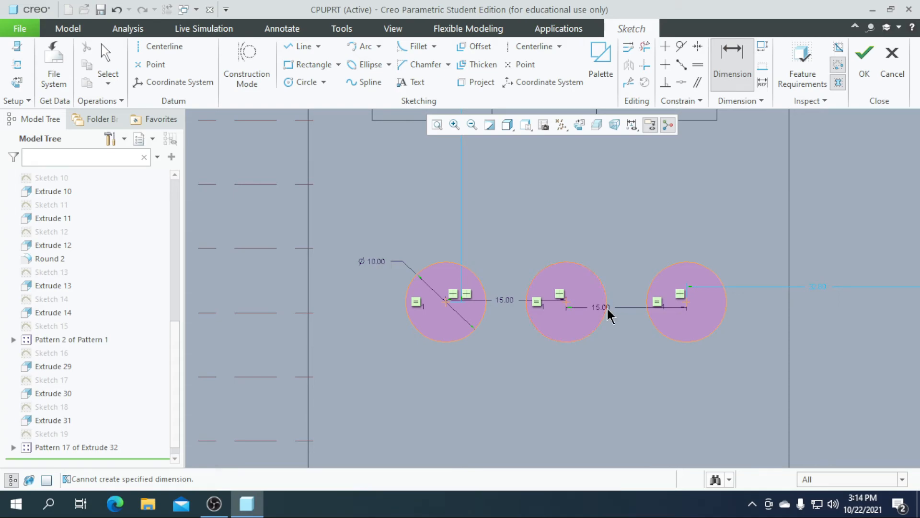
Set both centre distances between neighbouring circles to 17
{"action": "middle_click", "coordinate": [608, 315]}
{"action": "double_click", "coordinate": [605, 309]}
{"action": "type", "text": "17"}
{"action": "key", "text": "Return"}
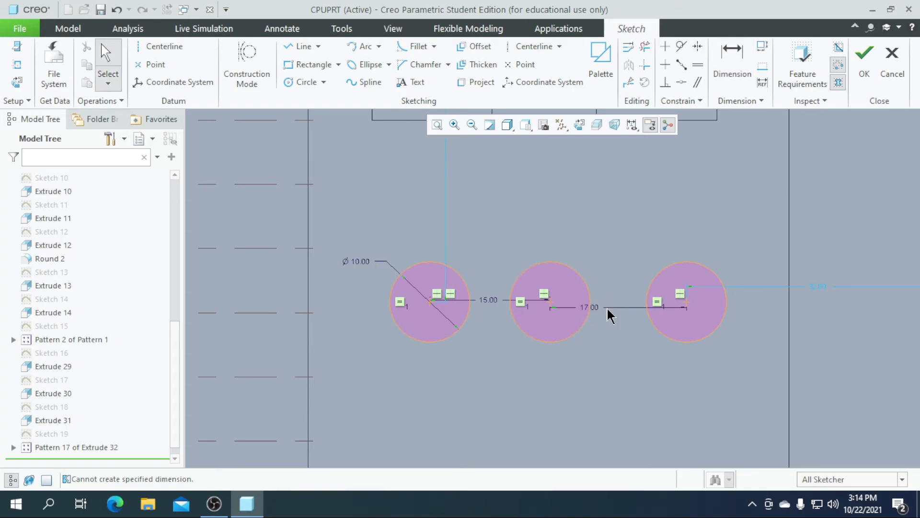
{"action": "double_click", "coordinate": [490, 300]}
{"action": "type", "text": "1"}
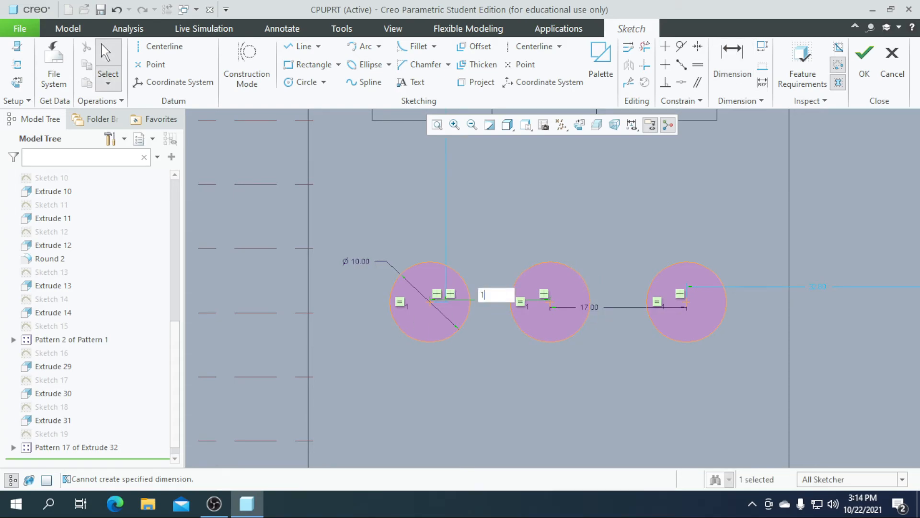
{"action": "type", "text": "7"}
{"action": "key", "text": "Return"}
Set the horizontal distance from the right circle's centre to the case's side edge to 32
{"action": "scroll", "coordinate": [493, 306], "scroll_direction": "down", "scroll_amount": 1}
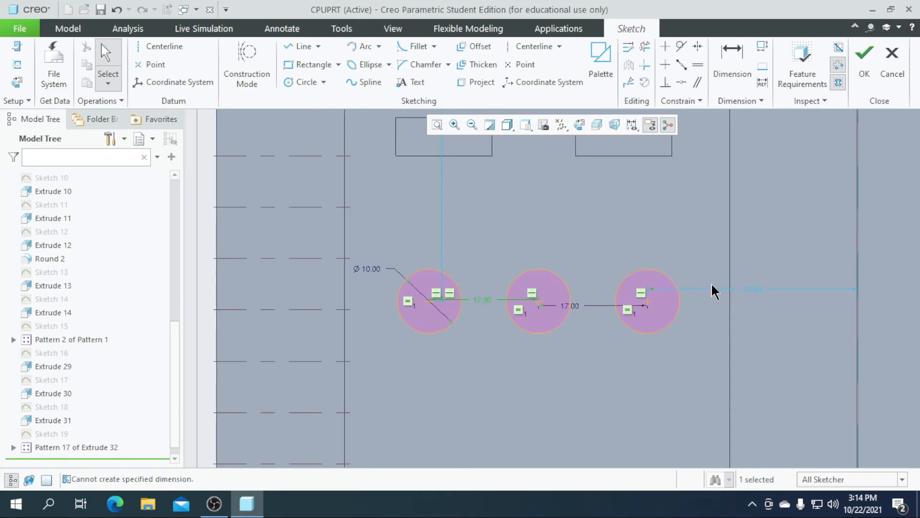
{"action": "middle_click", "coordinate": [749, 290]}
{"action": "type", "text": "33"}
{"action": "key", "text": "Return"}
Sketch equal concentric inner circles, about 8 in diameter, inside each of the three circles
{"action": "scroll", "coordinate": [738, 298], "scroll_direction": "down", "scroll_amount": 2}
{"action": "scroll", "coordinate": [653, 287], "scroll_direction": "up", "scroll_amount": 2}
{"action": "scroll", "coordinate": [548, 273], "scroll_direction": "down", "scroll_amount": 4}
{"action": "scroll", "coordinate": [534, 296], "scroll_direction": "up", "scroll_amount": 2}
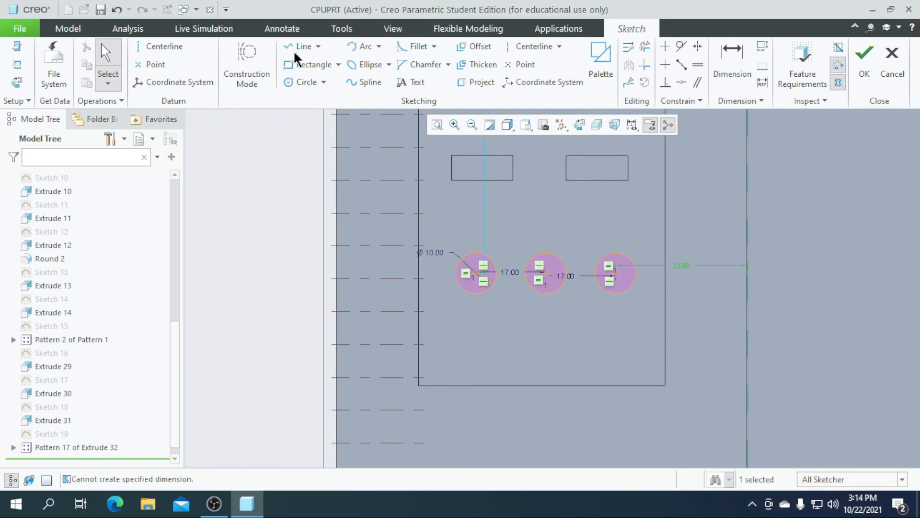
{"action": "left_click", "coordinate": [309, 82]}
{"action": "scroll", "coordinate": [479, 293], "scroll_direction": "up", "scroll_amount": 3}
{"action": "left_click", "coordinate": [465, 308]}
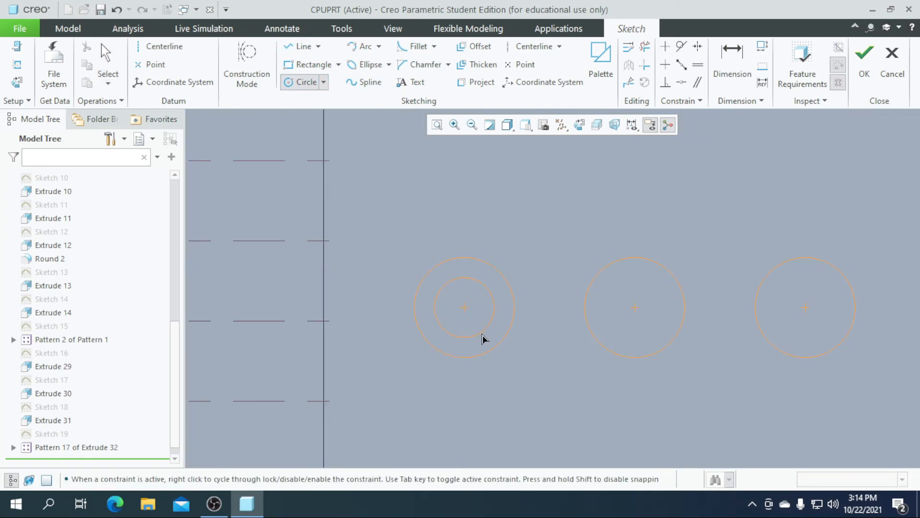
{"action": "left_click", "coordinate": [491, 344]}
{"action": "left_click", "coordinate": [635, 307]}
{"action": "left_click", "coordinate": [658, 347]}
{"action": "left_click", "coordinate": [805, 308]}
{"action": "left_click", "coordinate": [815, 333]}
{"action": "middle_click", "coordinate": [825, 347]}
Set the inner circles' diameter to 8 and finish the sketch
{"action": "double_click", "coordinate": [402, 271]}
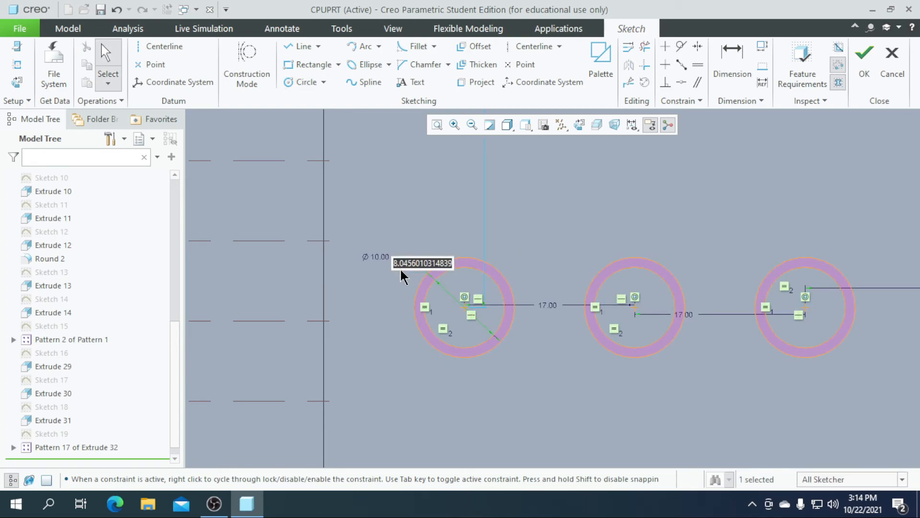
{"action": "type", "text": "8"}
{"action": "key", "text": "Return"}
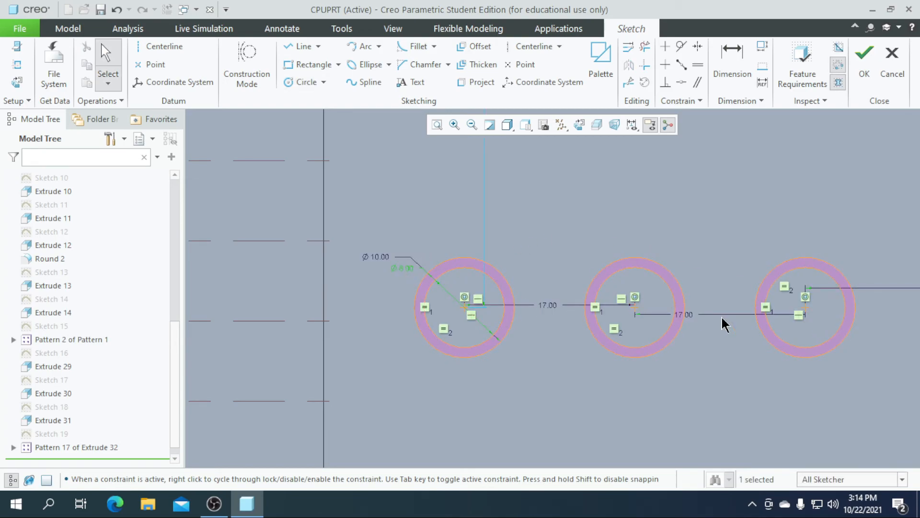
{"action": "scroll", "coordinate": [576, 307], "scroll_direction": "up", "scroll_amount": 3}
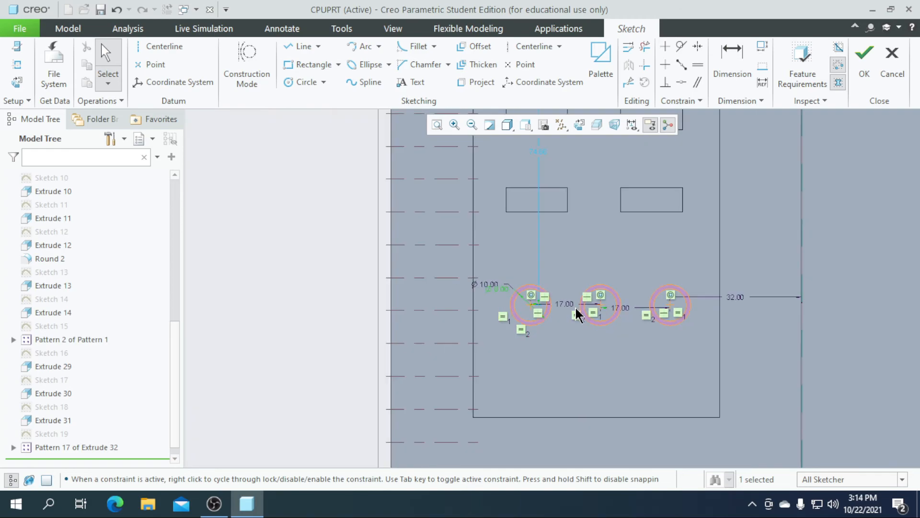
{"action": "left_click", "coordinate": [864, 53]}
Extrude the three ring profiles outward from the panel as a solid to a depth of 3
{"action": "left_click", "coordinate": [353, 71]}
{"action": "middle_click_drag", "start_coordinate": [418, 319], "coordinate": [445, 320]}
{"action": "scroll", "coordinate": [489, 282], "scroll_direction": "up", "scroll_amount": 3}
{"action": "scroll", "coordinate": [654, 375], "scroll_direction": "down", "scroll_amount": 3}
{"action": "double_click", "coordinate": [166, 61]}
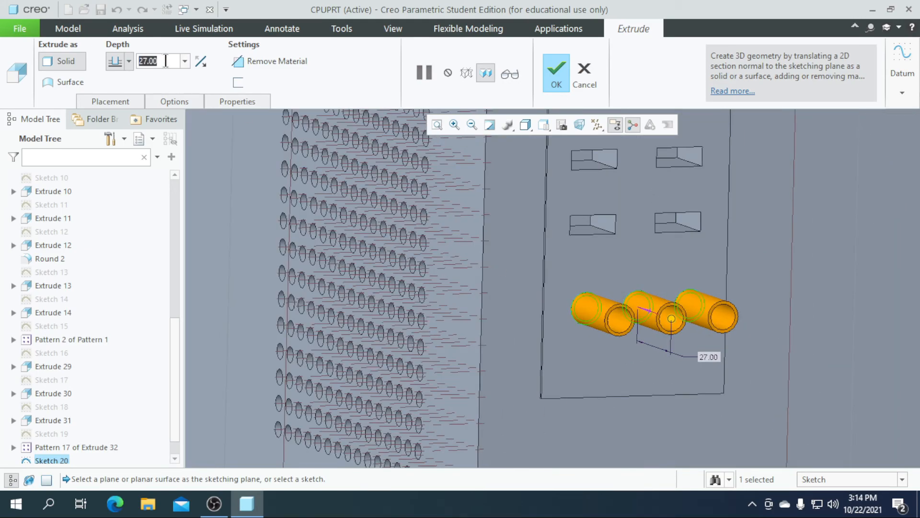
{"action": "type", "text": "3"}
{"action": "key", "text": "Return"}
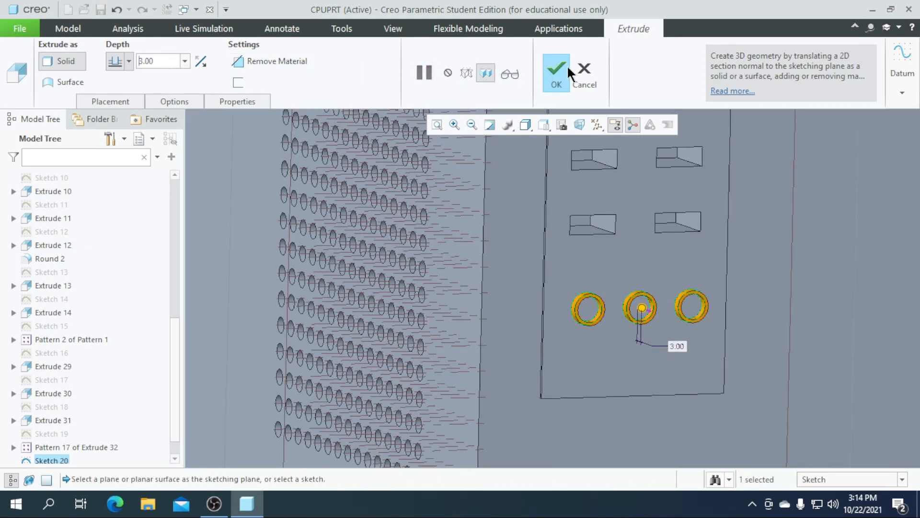
{"action": "left_click", "coordinate": [557, 73]}
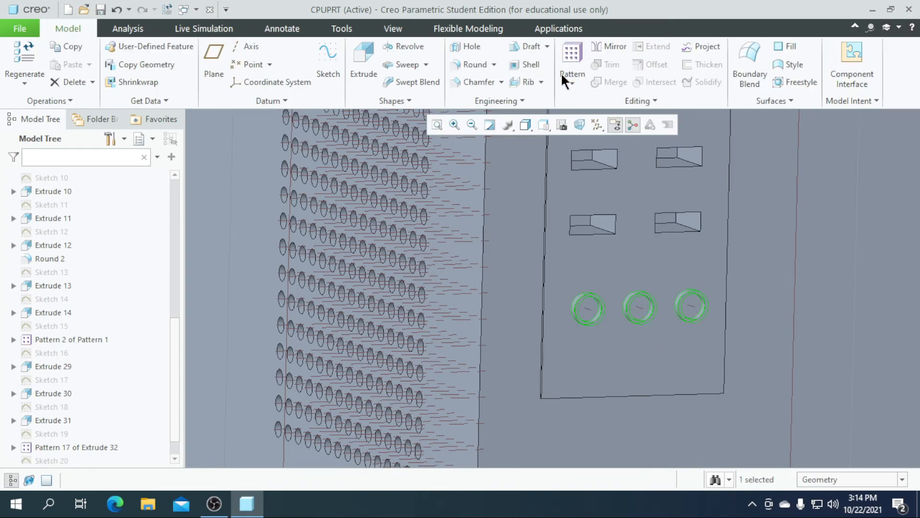
Sketch three circles on the panel face that coincide with the inner edges of the three rings, and finish the sketch
{"action": "left_click", "coordinate": [588, 287]}
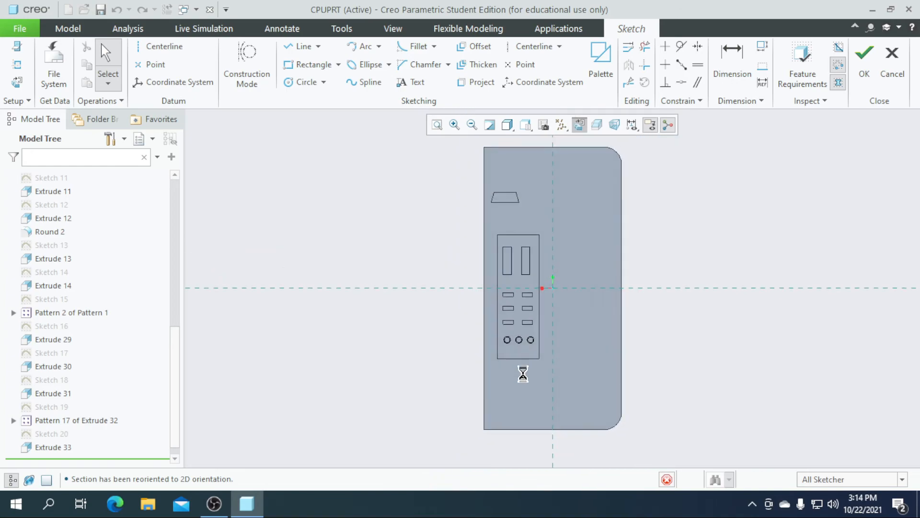
{"action": "scroll", "coordinate": [523, 364], "scroll_direction": "down", "scroll_amount": 8}
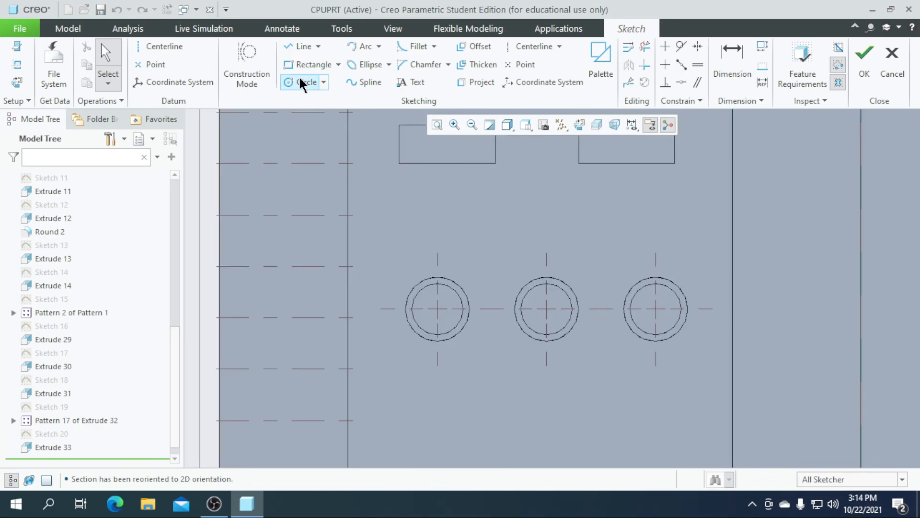
{"action": "left_click", "coordinate": [300, 82]}
{"action": "left_click", "coordinate": [453, 318]}
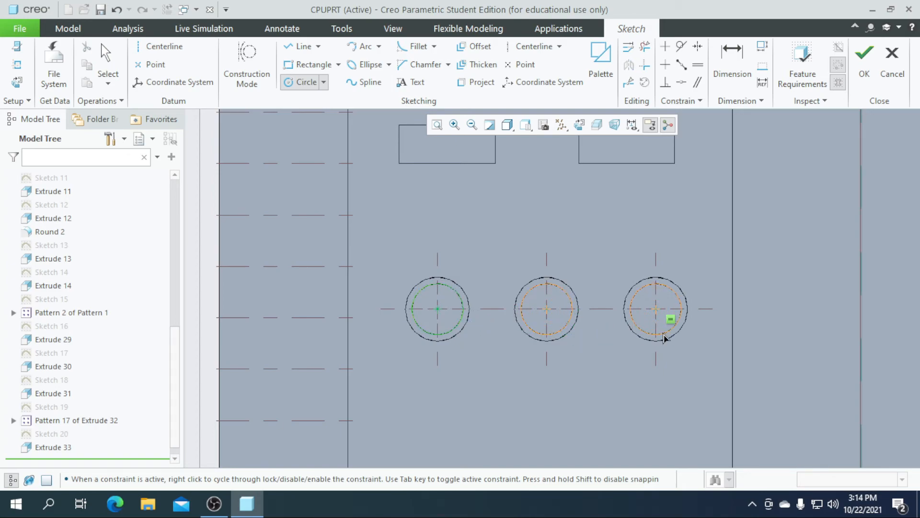
{"action": "left_click", "coordinate": [865, 60]}
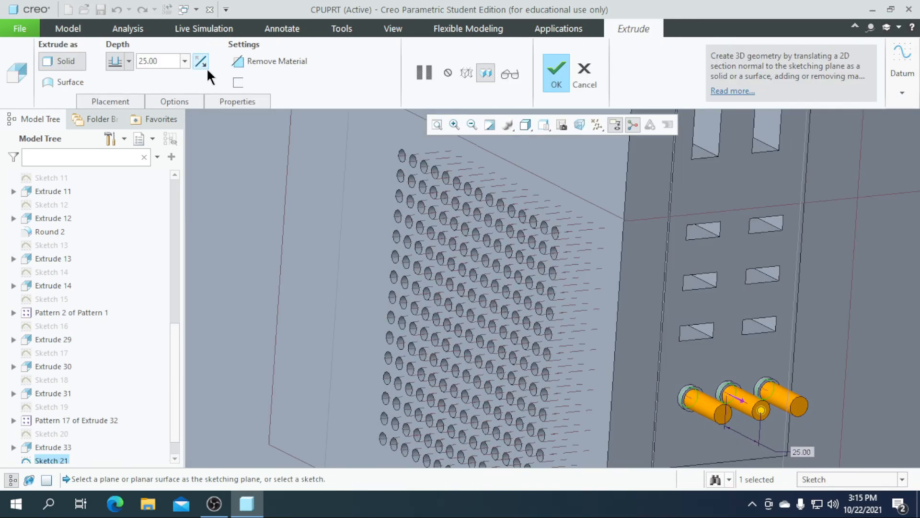
Extrude the three circles inward as a material-removing cut with a depth of 20
{"action": "left_click", "coordinate": [200, 62]}
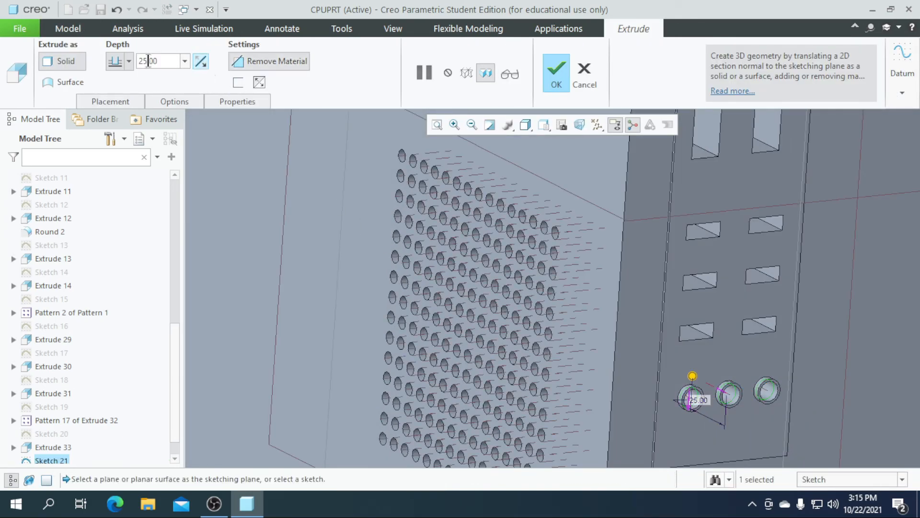
{"action": "type", "text": "2"}
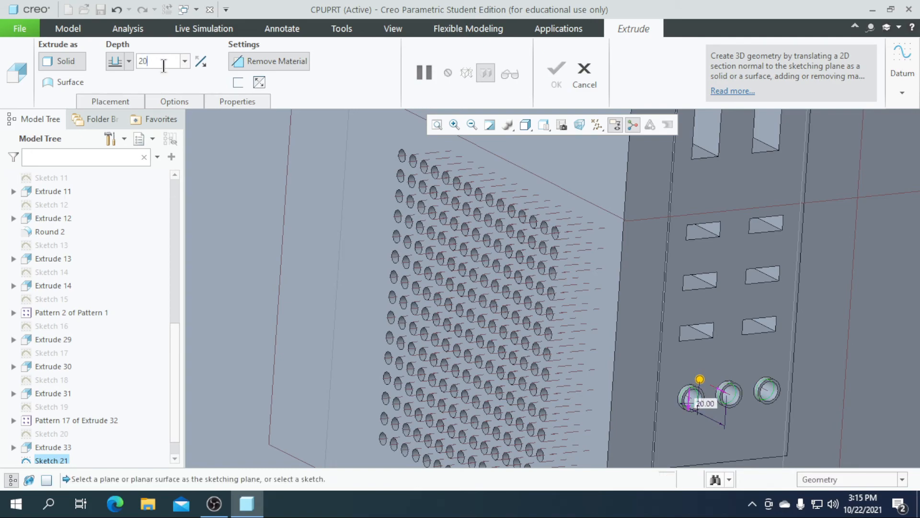
{"action": "type", "text": "0"}
{"action": "key", "text": "Return"}
{"action": "left_click", "coordinate": [558, 76]}
Start a new sketch on the case's large rear face and orient it to the sketch plane
{"action": "scroll", "coordinate": [509, 194], "scroll_direction": "up", "scroll_amount": 5}
{"action": "left_click", "coordinate": [401, 396]}
{"action": "scroll", "coordinate": [401, 396], "scroll_direction": "up", "scroll_amount": 3}
{"action": "middle_click_drag", "start_coordinate": [403, 400], "coordinate": [459, 318]}
{"action": "left_click", "coordinate": [489, 316]}
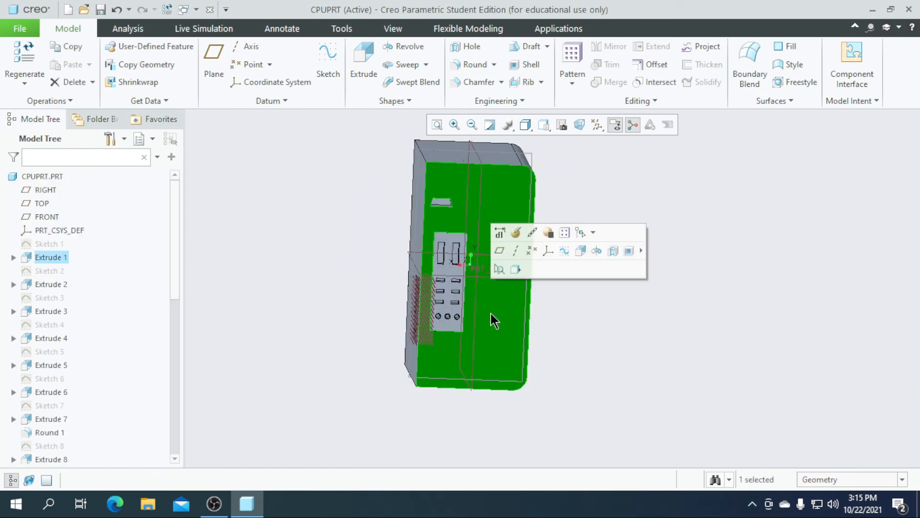
{"action": "left_click", "coordinate": [328, 60]}
{"action": "left_click", "coordinate": [596, 126]}
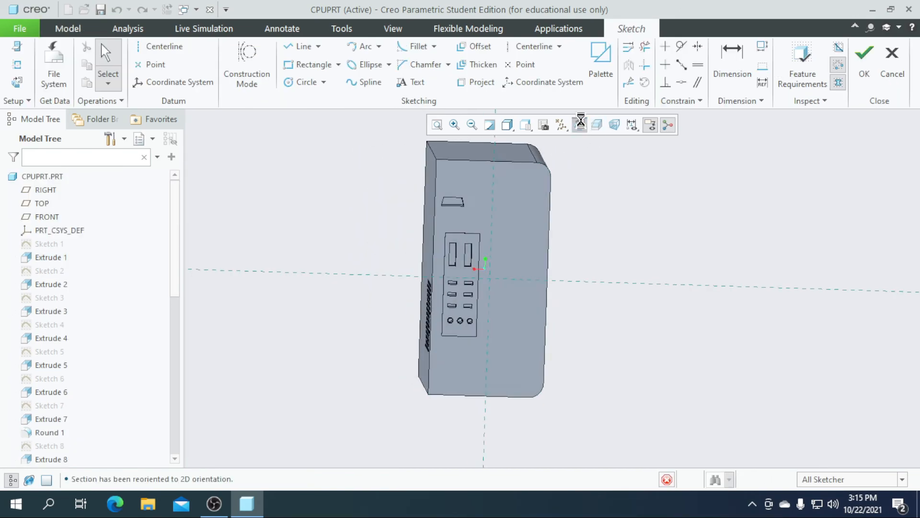
{"action": "scroll", "coordinate": [599, 379], "scroll_direction": "up", "scroll_amount": 4}
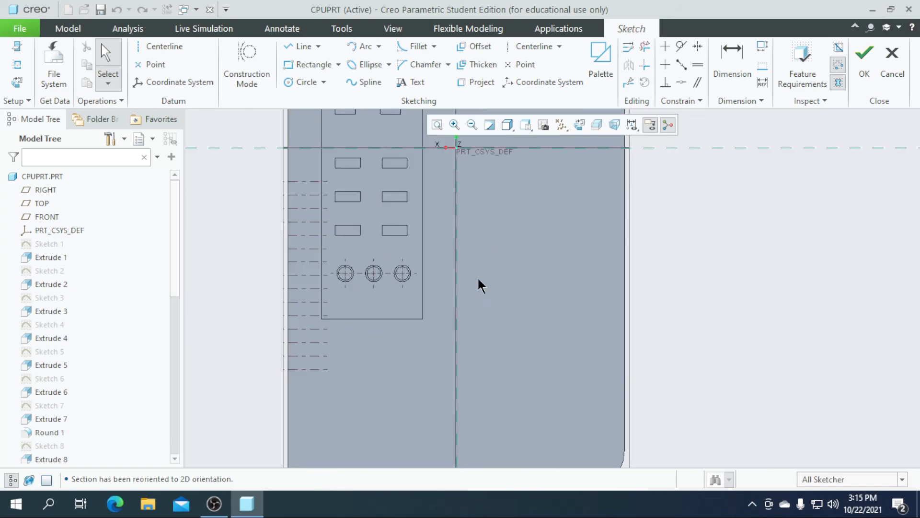
Sketch one small circle on the rear face, beside the port panel near the height of the round ports, and finish the sketch
{"action": "left_click", "coordinate": [290, 81]}
{"action": "left_click", "coordinate": [485, 274]}
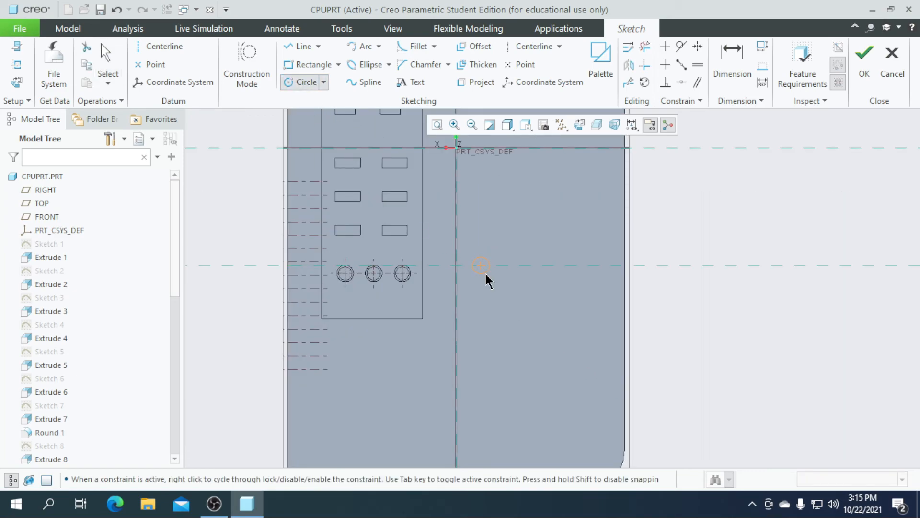
{"action": "scroll", "coordinate": [484, 263], "scroll_direction": "down", "scroll_amount": 1}
{"action": "middle_click", "coordinate": [482, 266]}
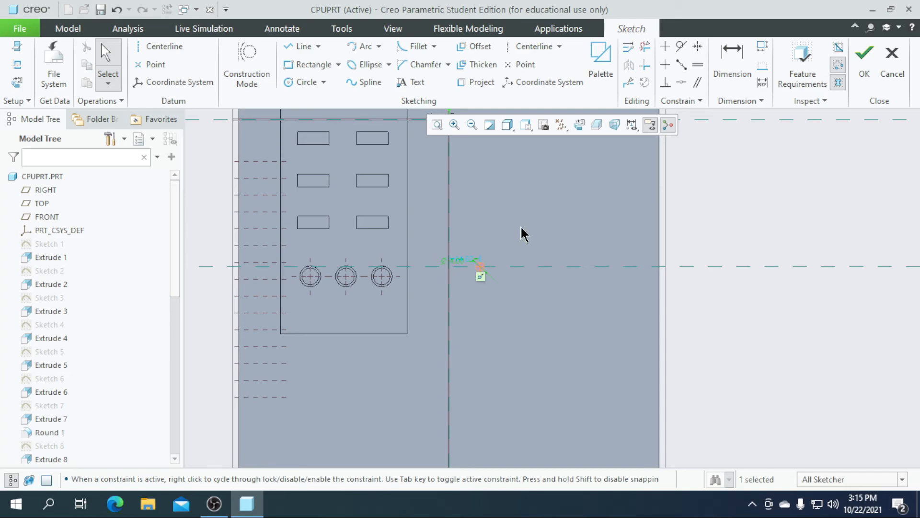
{"action": "left_click", "coordinate": [861, 70]}
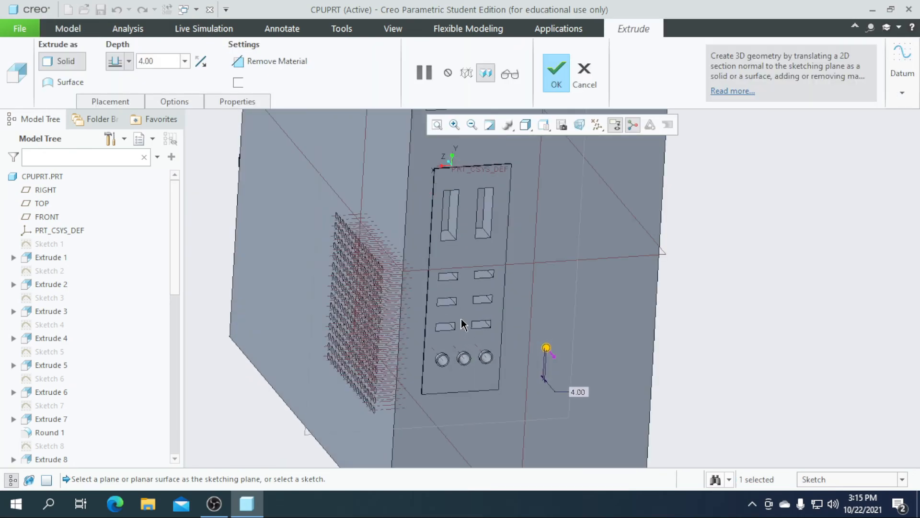
Extrude the small circle into the case as a material-removing cut with a depth of 10
{"action": "left_click", "coordinate": [201, 63]}
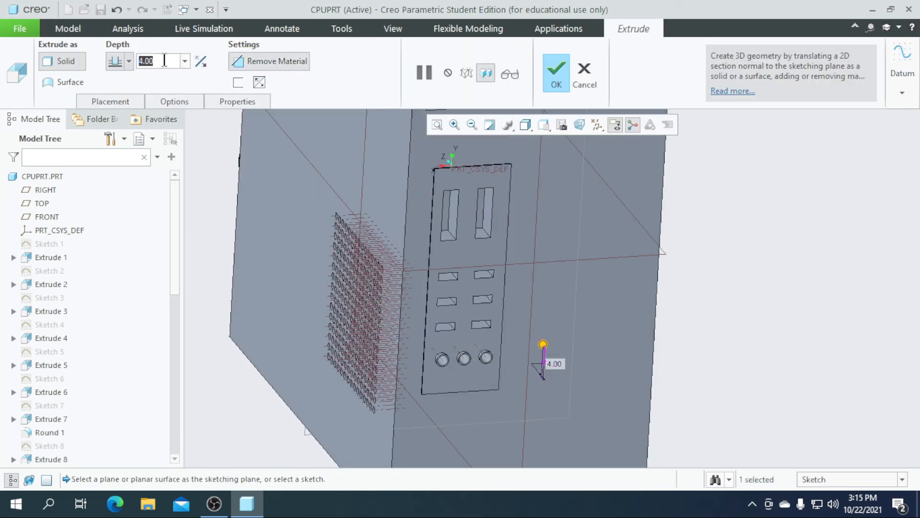
{"action": "type", "text": "10"}
{"action": "key", "text": "Return"}
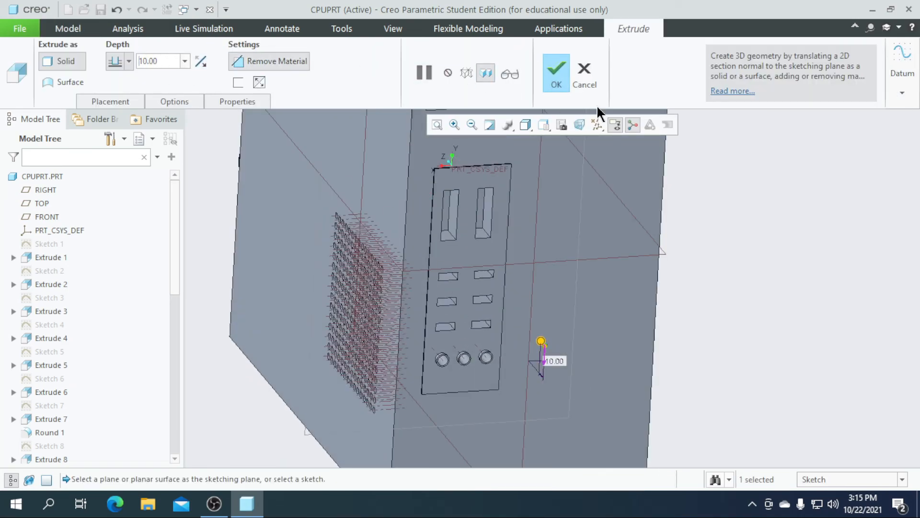
{"action": "left_click", "coordinate": [556, 77]}
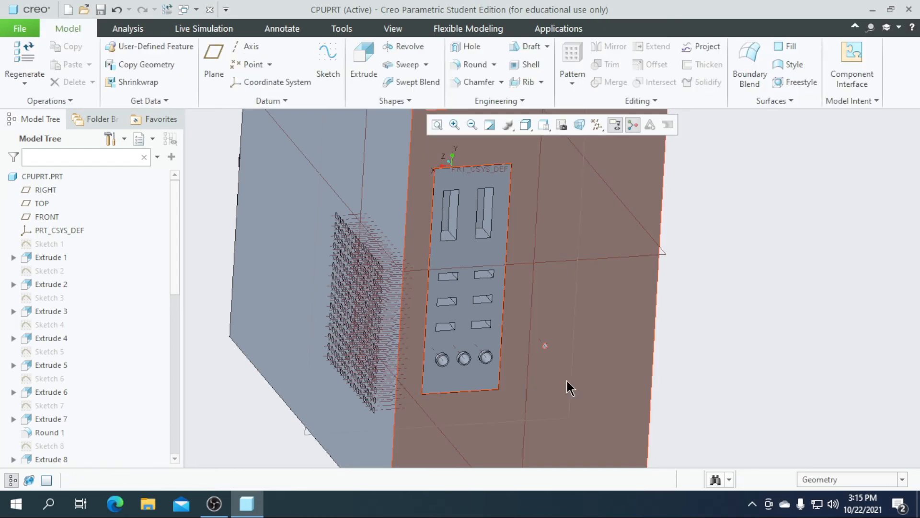
Start a direction pattern of the small rear-face hole along the coordinate system's X axis, with the direction reversed
{"action": "scroll", "coordinate": [41, 450], "scroll_direction": "down", "scroll_amount": 20}
{"action": "left_click", "coordinate": [47, 447]}
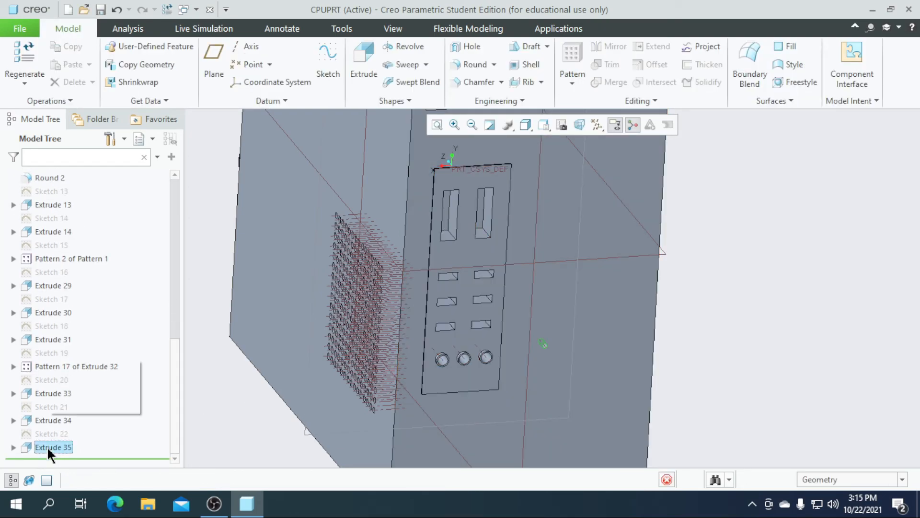
{"action": "left_click", "coordinate": [572, 55]}
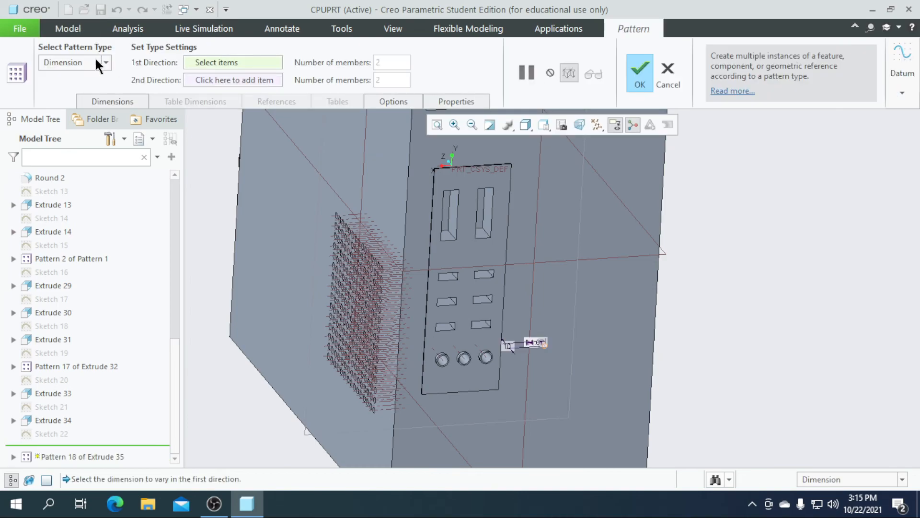
{"action": "left_click", "coordinate": [106, 62]}
{"action": "left_click", "coordinate": [57, 87]}
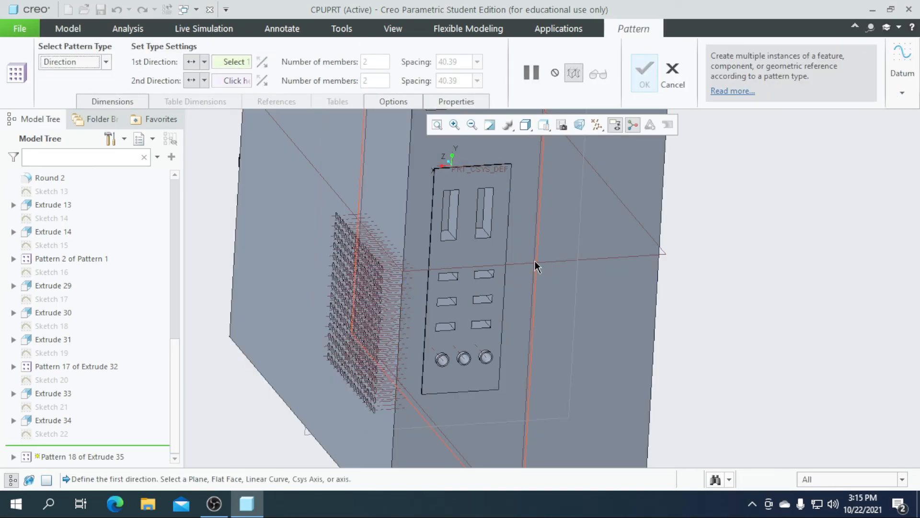
{"action": "scroll", "coordinate": [536, 302], "scroll_direction": "down", "scroll_amount": 5}
{"action": "scroll", "coordinate": [463, 218], "scroll_direction": "up", "scroll_amount": 10}
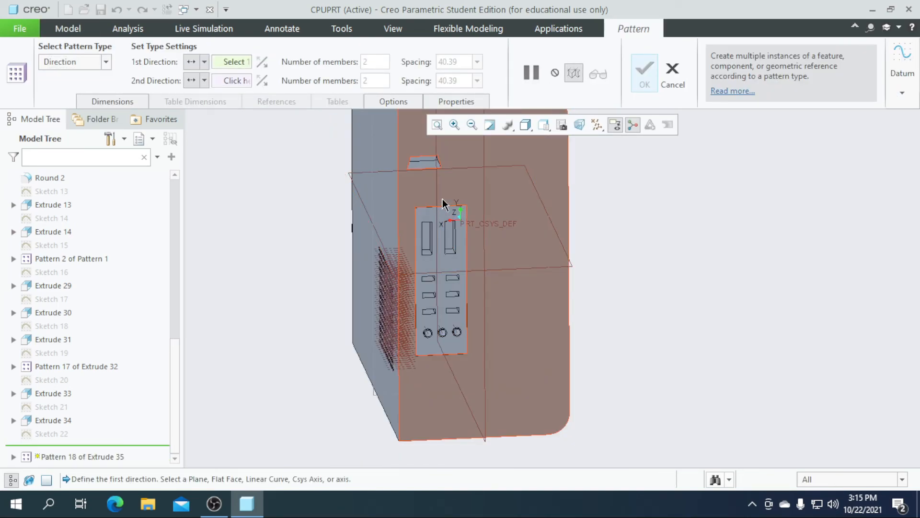
{"action": "left_click", "coordinate": [500, 284]}
{"action": "scroll", "coordinate": [483, 269], "scroll_direction": "down", "scroll_amount": 3}
{"action": "left_click", "coordinate": [262, 63]}
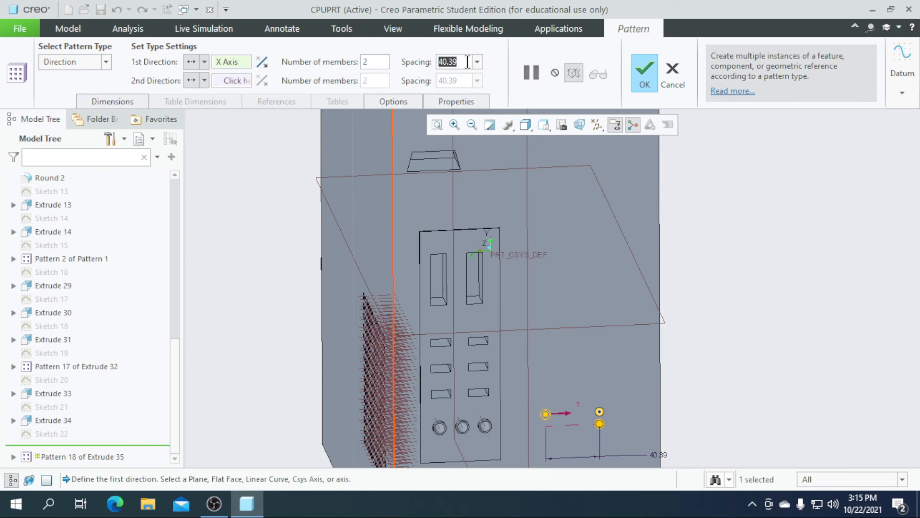
Set the hole row's spacing to 8 and its number of members to 10, and complete the pattern
{"action": "type", "text": "1"}
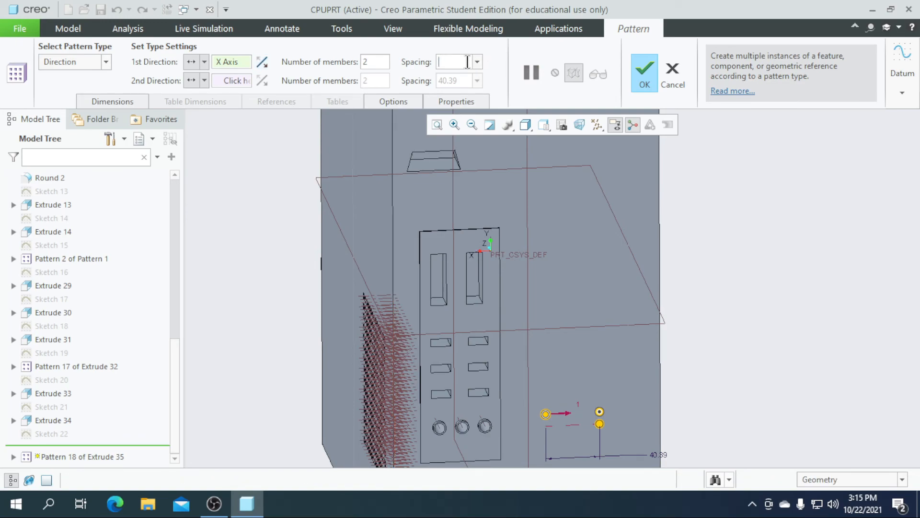
{"action": "key", "text": "Return"}
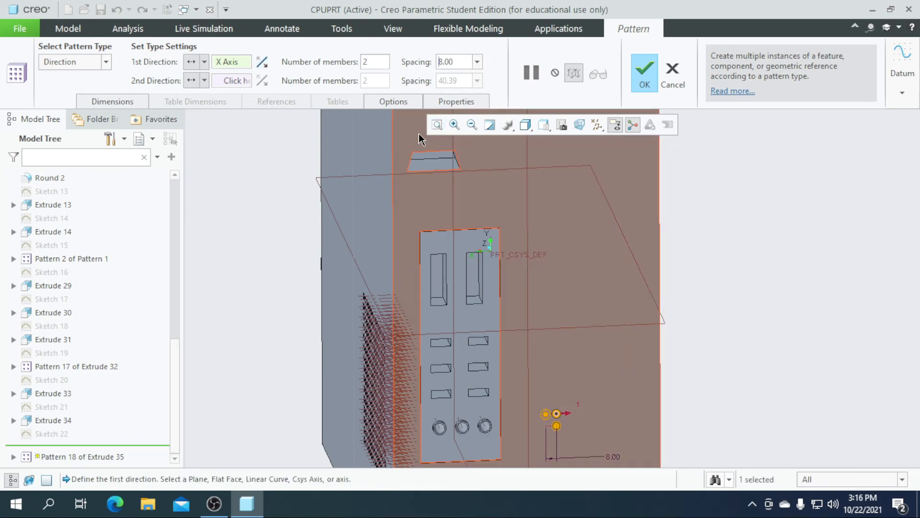
{"action": "left_click", "coordinate": [377, 62]}
{"action": "key", "text": "BackSpace"}
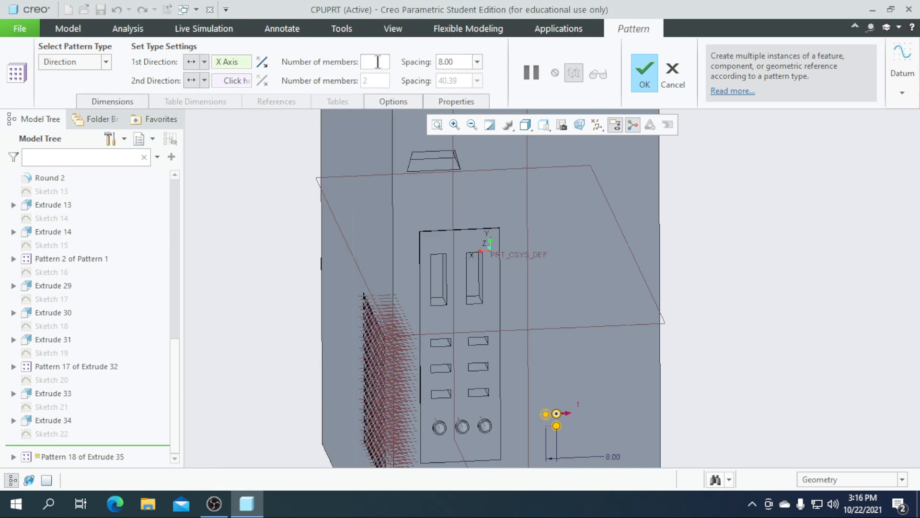
{"action": "type", "text": "10"}
{"action": "key", "text": "Return"}
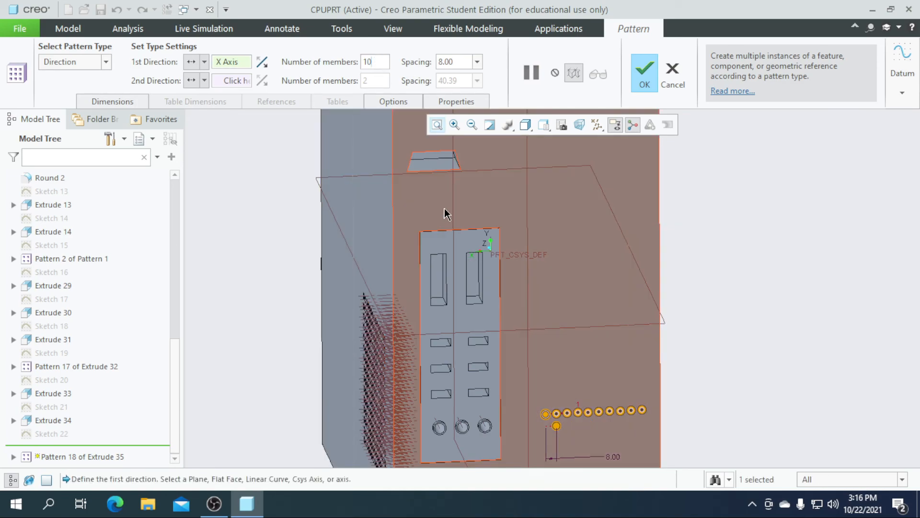
{"action": "scroll", "coordinate": [455, 205], "scroll_direction": "down", "scroll_amount": 3}
{"action": "left_click", "coordinate": [643, 73]}
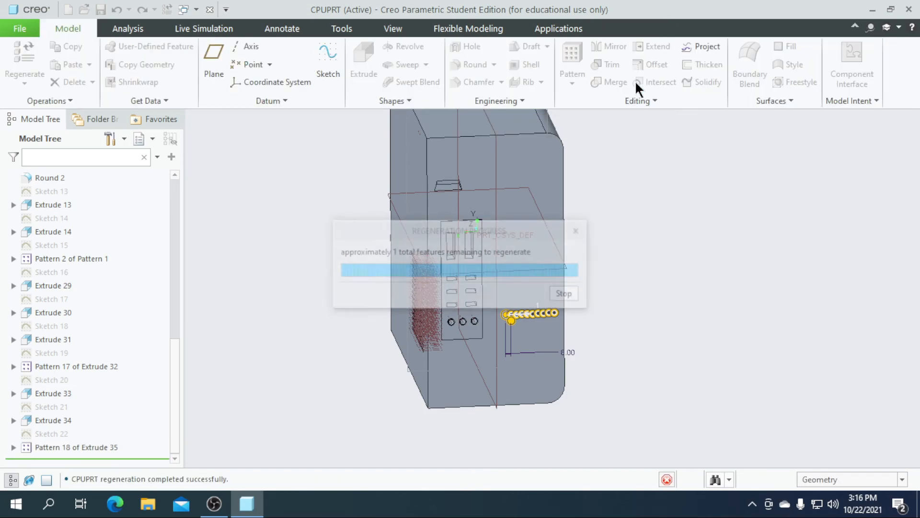
Start a direction pattern of the finished hole row along the coordinate system's Y axis, with the direction reversed to run downward
{"action": "left_click", "coordinate": [79, 445]}
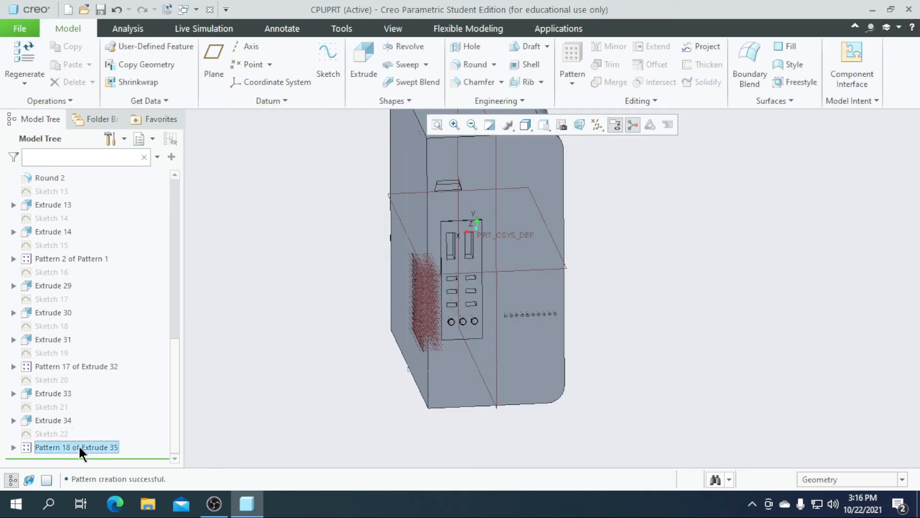
{"action": "left_click", "coordinate": [566, 57]}
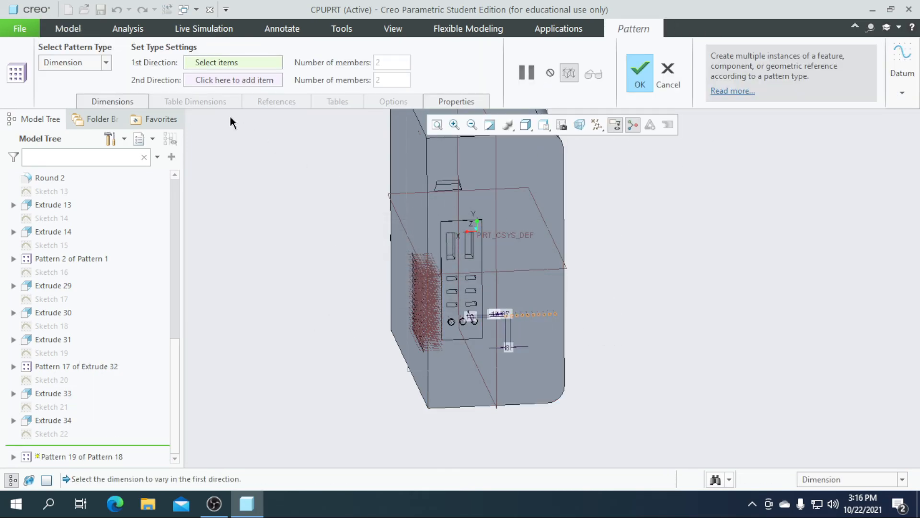
{"action": "left_click", "coordinate": [104, 61]}
{"action": "left_click", "coordinate": [83, 90]}
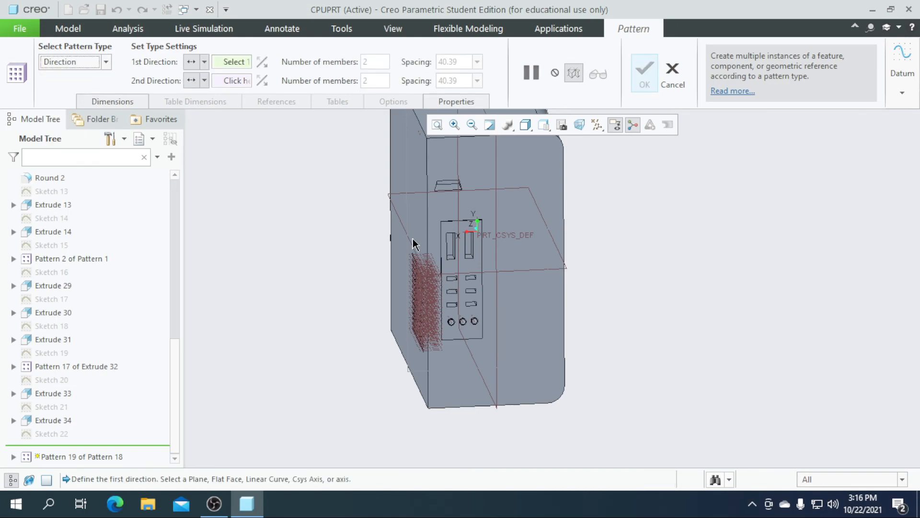
{"action": "scroll", "coordinate": [494, 201], "scroll_direction": "down", "scroll_amount": 4}
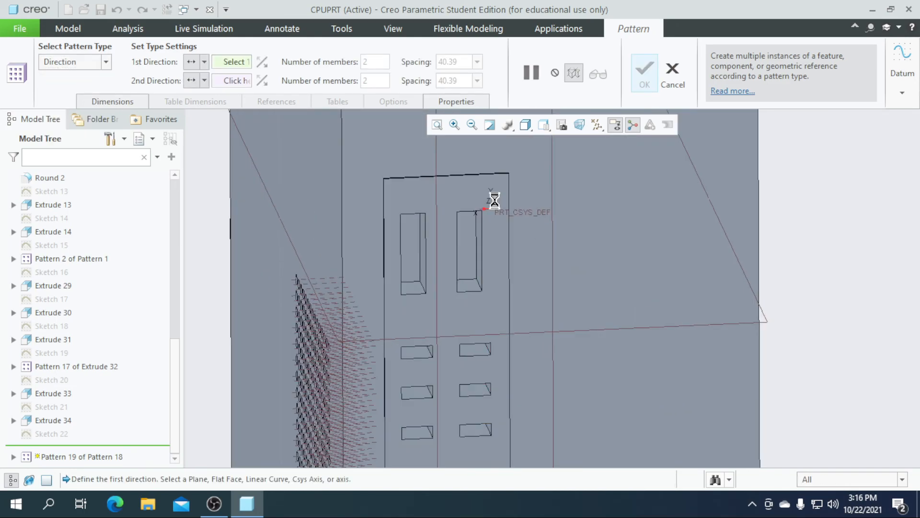
{"action": "left_click", "coordinate": [495, 201]}
{"action": "scroll", "coordinate": [494, 201], "scroll_direction": "up", "scroll_amount": 4}
{"action": "left_click", "coordinate": [263, 63]}
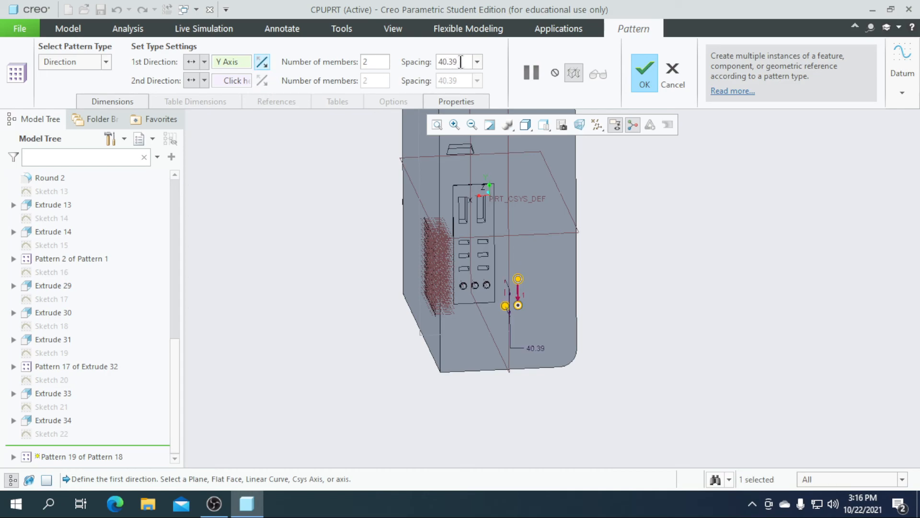
Set the spacing between the hole rows to 8, increase the number of rows, and complete the pattern
{"action": "type", "text": "8"}
{"action": "key", "text": "Return"}
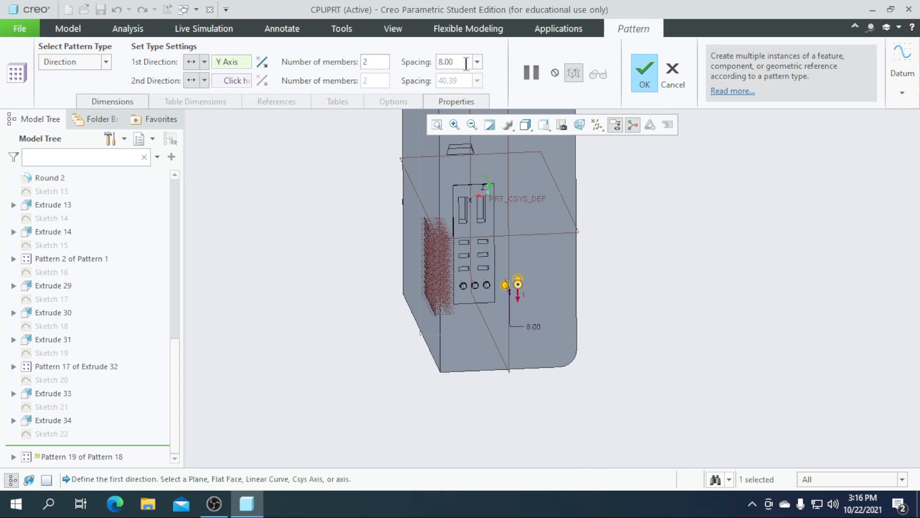
{"action": "key", "text": "BackSpace"}
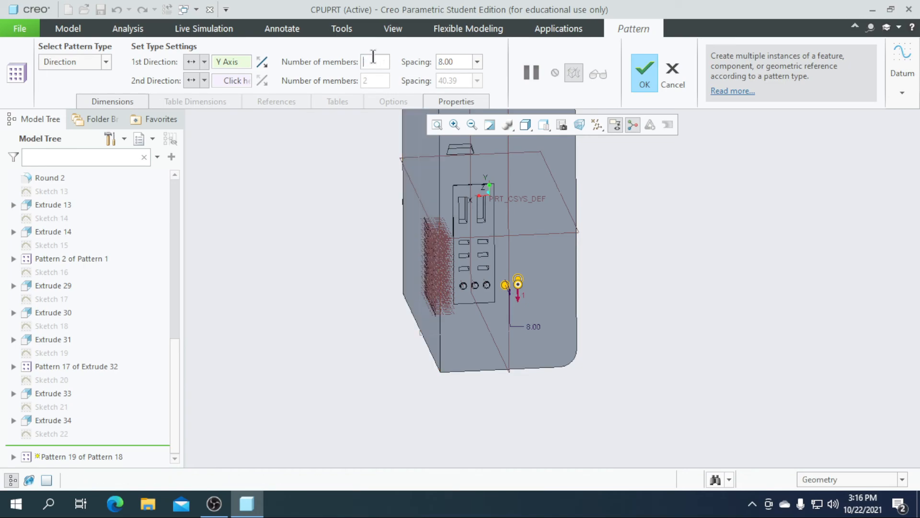
{"action": "left_click", "coordinate": [644, 77]}
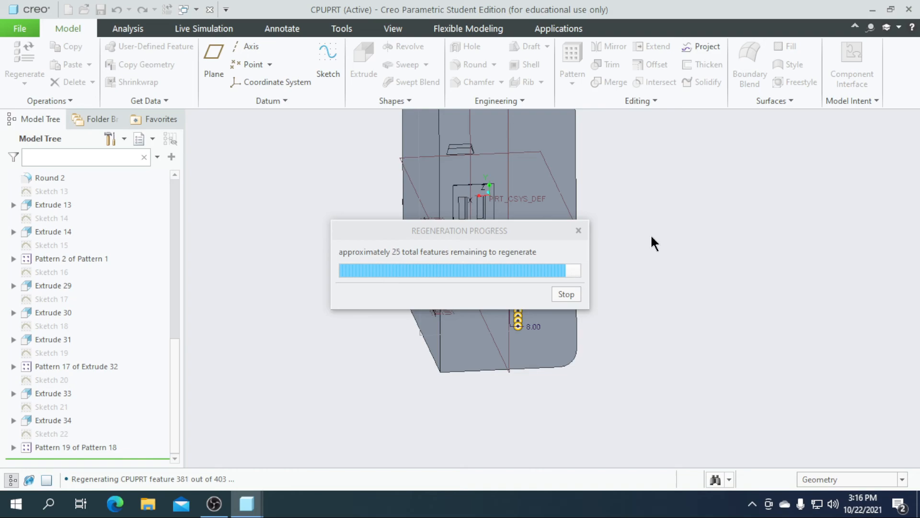
{"action": "mouse_move", "coordinate": [645, 248]}
{"action": "middle_mouse_down"}
{"action": "mouse_move", "coordinate": [629, 309]}
{"action": "mouse_move", "coordinate": [664, 246]}
{"action": "middle_mouse_up"}
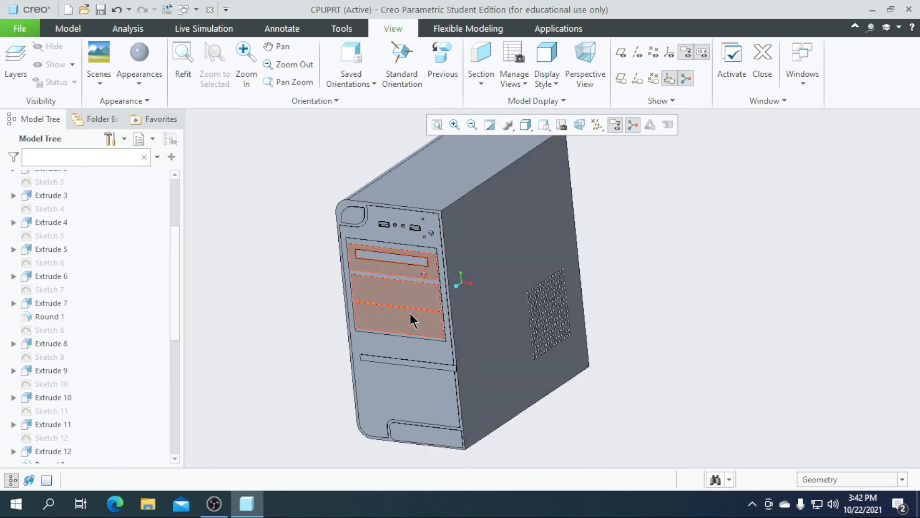
Apply the chrome-like appearance from My Appearances to the whole case, using the Part selection filter
{"action": "mouse_move", "coordinate": [415, 385]}
{"action": "middle_mouse_down"}
{"action": "mouse_move", "coordinate": [408, 343]}
{"action": "mouse_move", "coordinate": [343, 358]}
{"action": "middle_mouse_up"}
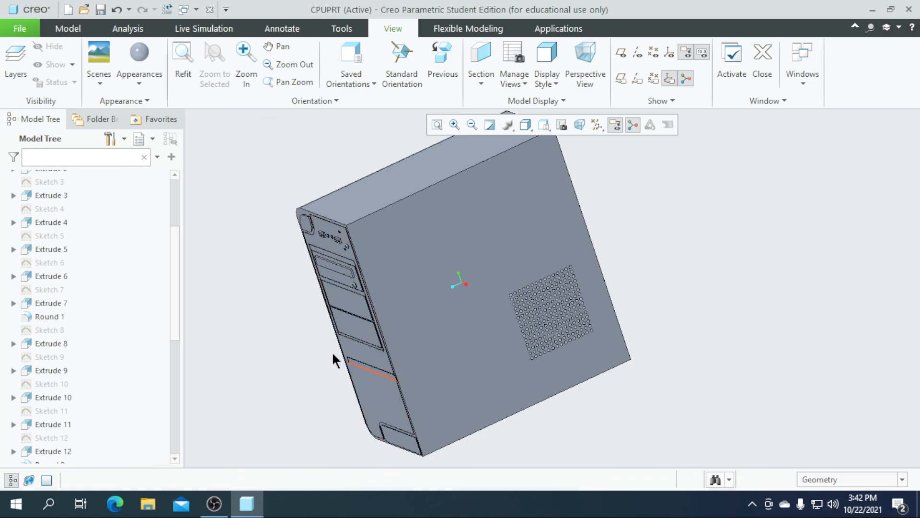
{"action": "left_click", "coordinate": [140, 73]}
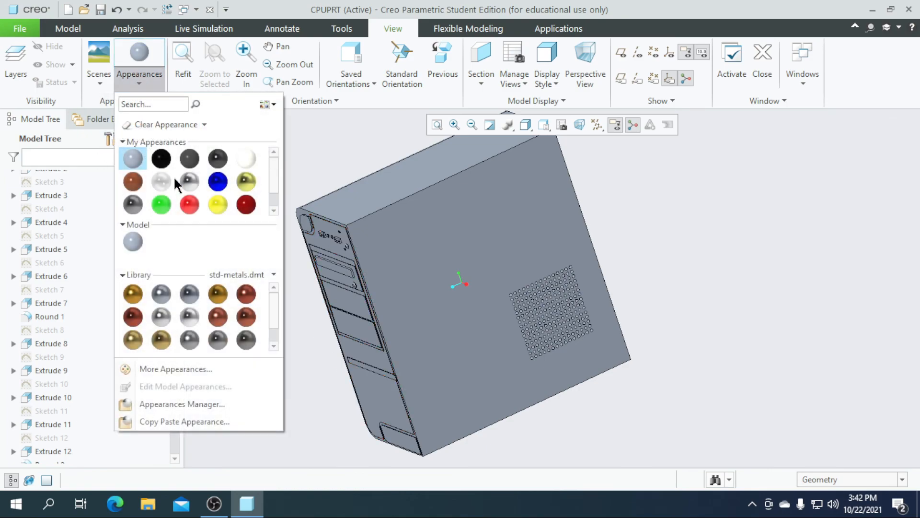
{"action": "left_click", "coordinate": [173, 176]}
{"action": "left_click", "coordinate": [131, 82]}
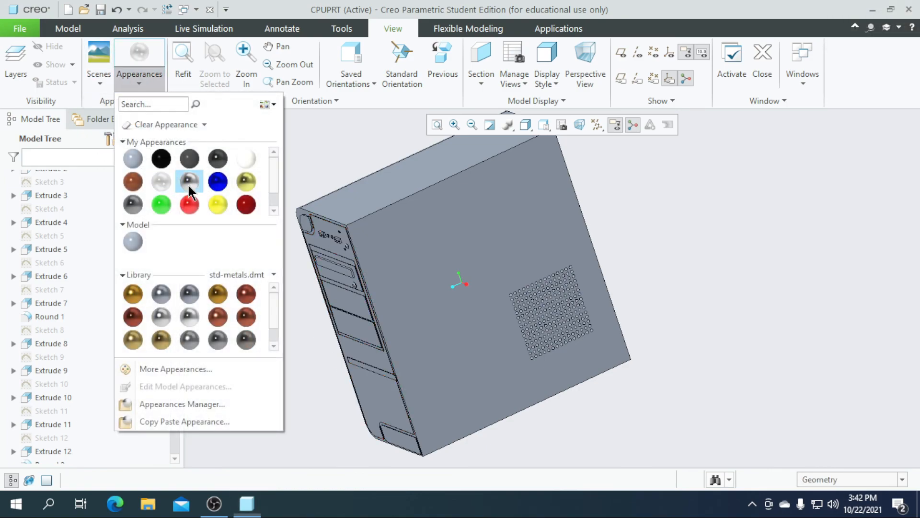
{"action": "left_click", "coordinate": [189, 181]}
{"action": "left_click", "coordinate": [904, 481]}
{"action": "left_click", "coordinate": [838, 464]}
{"action": "left_click", "coordinate": [530, 275]}
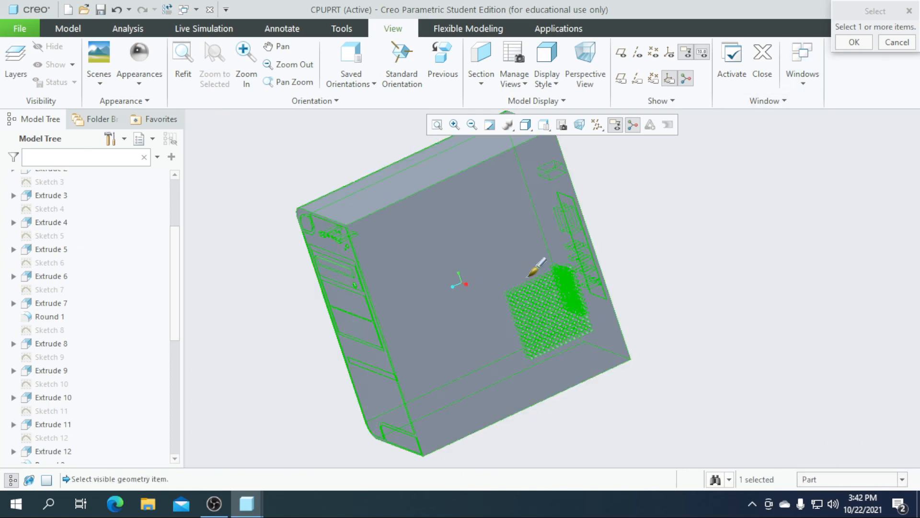
{"action": "left_click", "coordinate": [854, 42]}
Choose the glossy dark grey appearance and select the front face of the leaf-shaped feature in the front panel's upper corner
{"action": "middle_click_drag", "start_coordinate": [692, 308], "coordinate": [695, 290]}
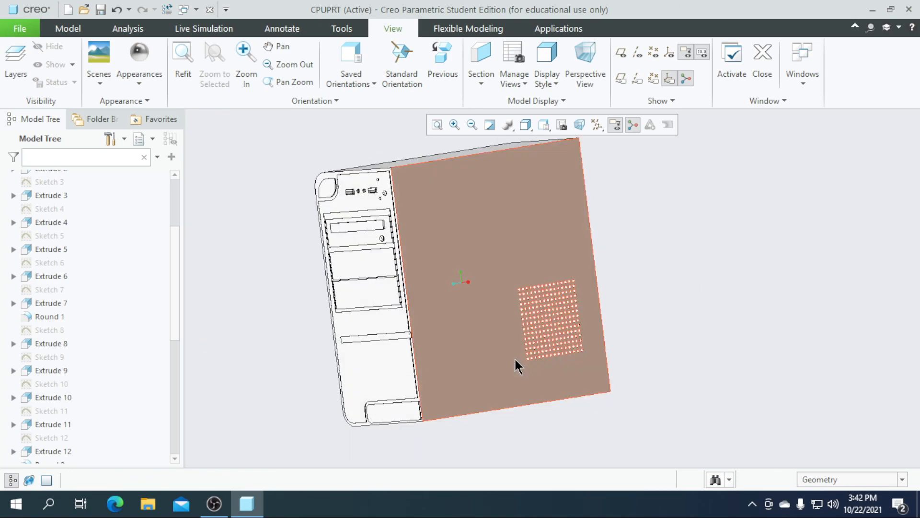
{"action": "scroll", "coordinate": [518, 355], "scroll_direction": "up", "scroll_amount": 3}
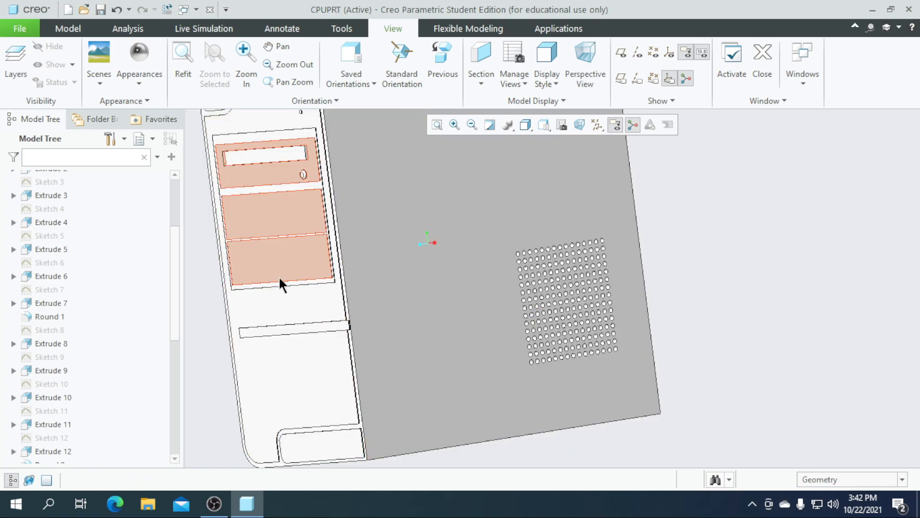
{"action": "scroll", "coordinate": [509, 311], "scroll_direction": "down", "scroll_amount": 5}
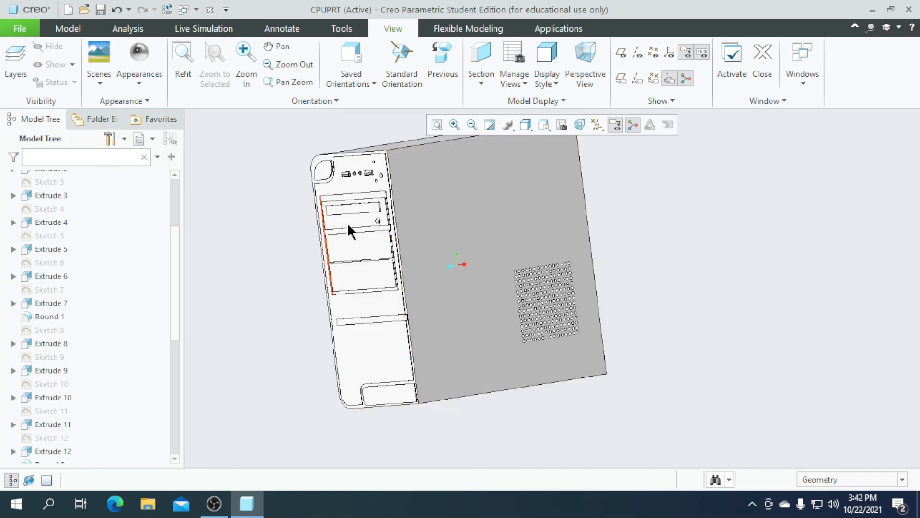
{"action": "middle_click_drag", "start_coordinate": [349, 344], "coordinate": [372, 351]}
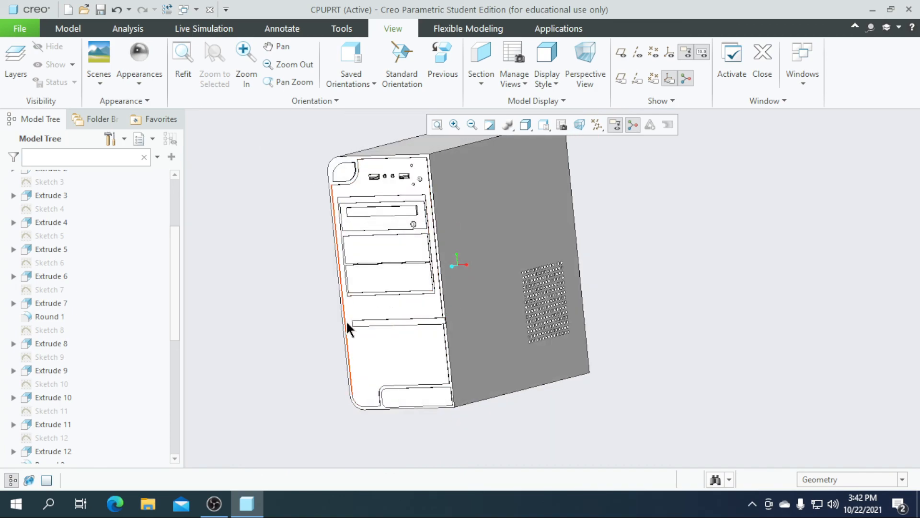
{"action": "left_click", "coordinate": [151, 72]}
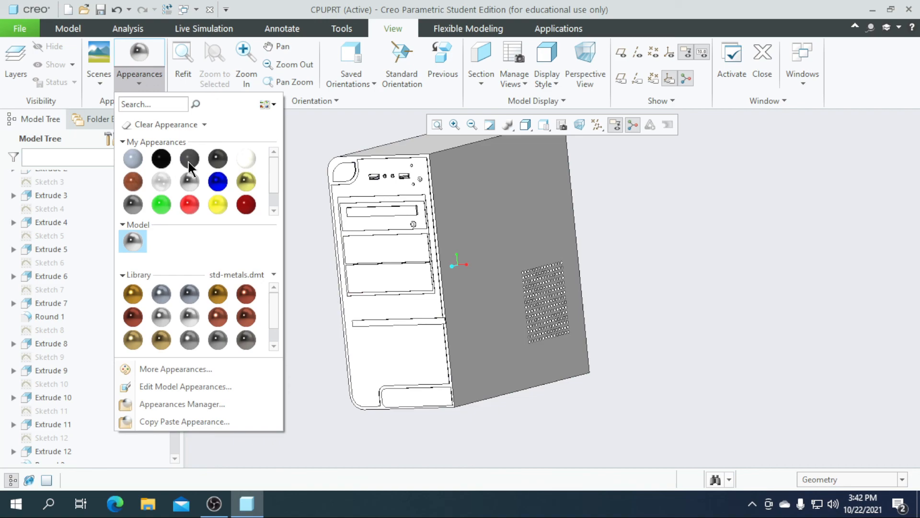
{"action": "left_click", "coordinate": [133, 205]}
{"action": "scroll", "coordinate": [357, 160], "scroll_direction": "up", "scroll_amount": 5}
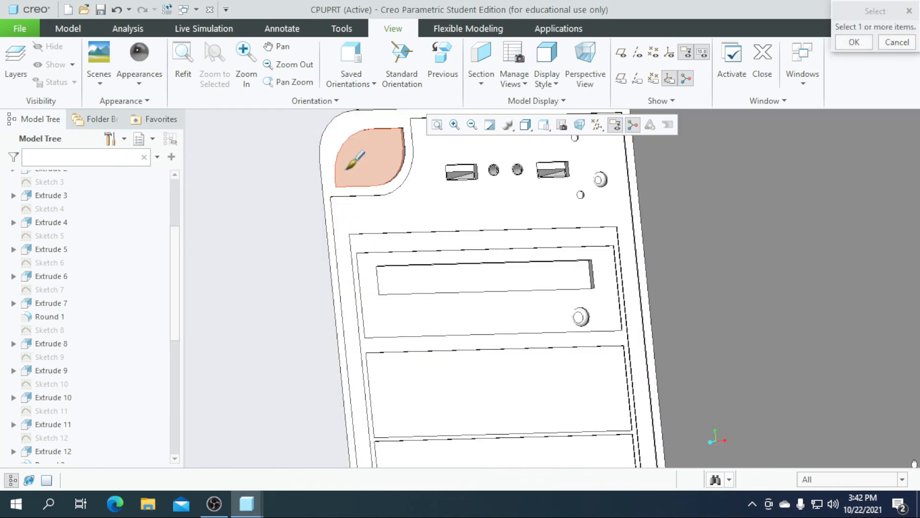
{"action": "left_click", "coordinate": [364, 175]}
Add the thin side faces around the leaf-shaped corner feature to the selection for the dark grey appearance
{"action": "scroll", "coordinate": [396, 148], "scroll_direction": "up", "scroll_amount": 5}
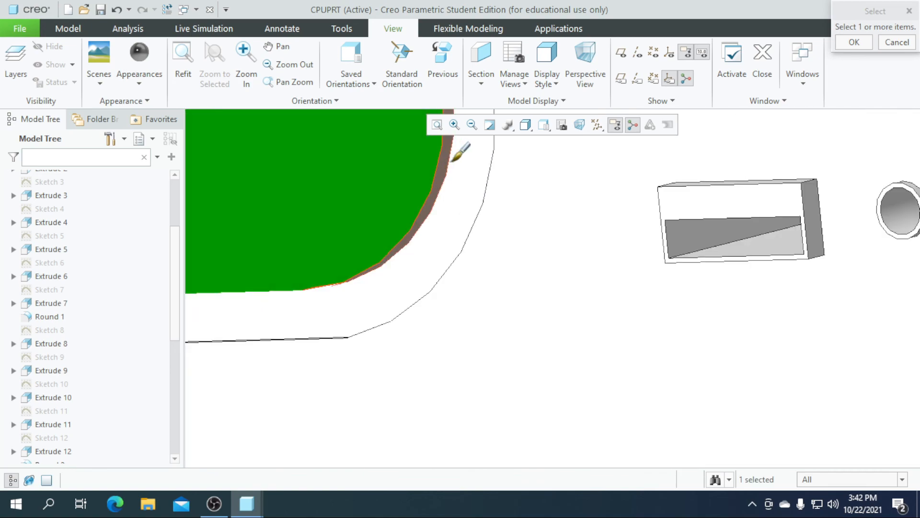
{"action": "left_click", "coordinate": [443, 159], "text": "ctrl"}
{"action": "scroll", "coordinate": [402, 365], "scroll_direction": "down", "scroll_amount": 7}
{"action": "scroll", "coordinate": [391, 305], "scroll_direction": "up", "scroll_amount": 5}
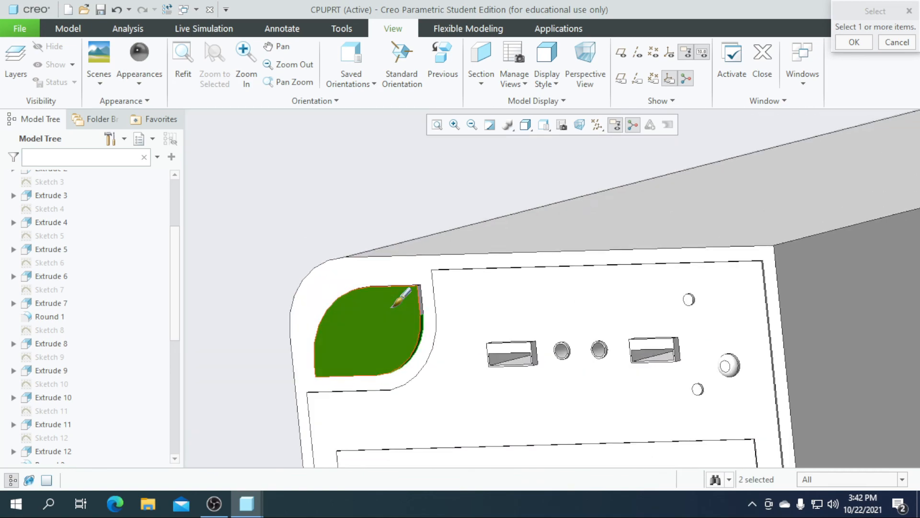
{"action": "middle_click_drag", "start_coordinate": [384, 289], "coordinate": [382, 306]}
{"action": "scroll", "coordinate": [389, 271], "scroll_direction": "down", "scroll_amount": 6}
{"action": "scroll", "coordinate": [382, 363], "scroll_direction": "up", "scroll_amount": 5}
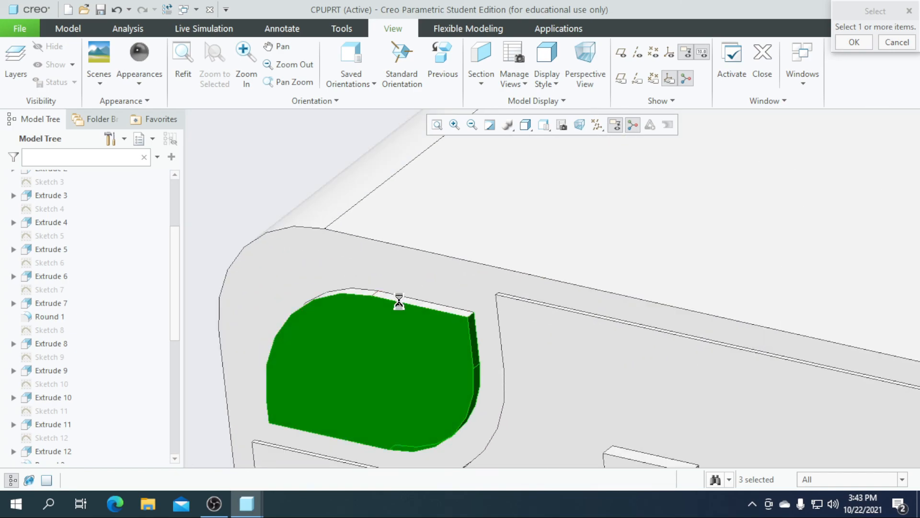
{"action": "scroll", "coordinate": [343, 324], "scroll_direction": "down", "scroll_amount": 5}
{"action": "scroll", "coordinate": [368, 364], "scroll_direction": "up", "scroll_amount": 5}
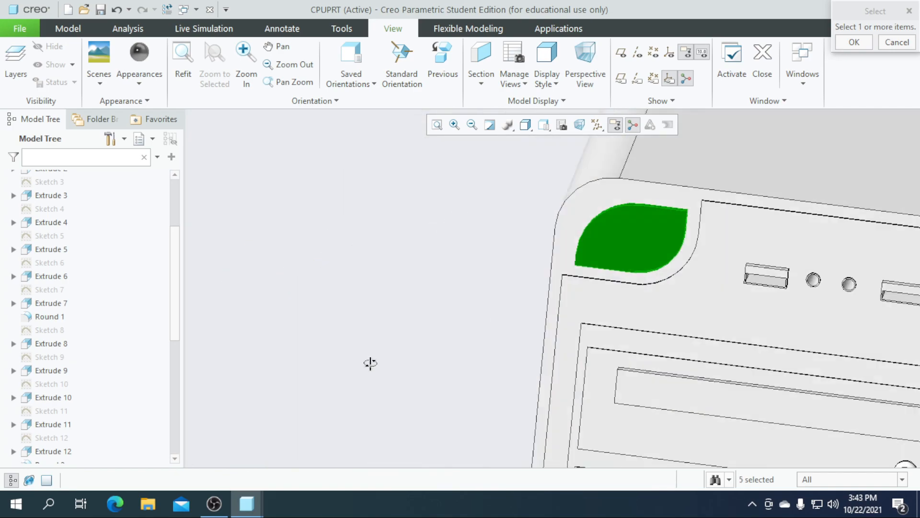
{"action": "scroll", "coordinate": [610, 283], "scroll_direction": "up", "scroll_amount": 2}
{"action": "scroll", "coordinate": [725, 230], "scroll_direction": "up", "scroll_amount": 3}
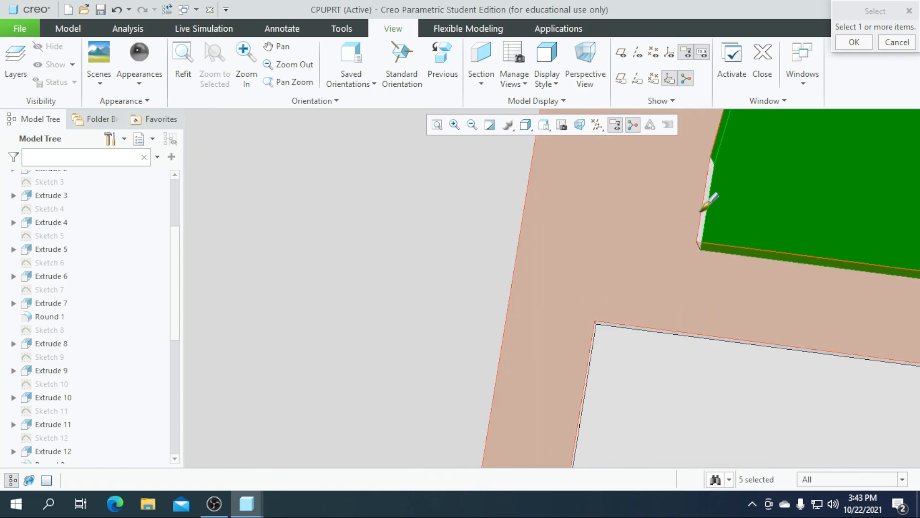
{"action": "left_click", "coordinate": [702, 207]}
{"action": "scroll", "coordinate": [384, 240], "scroll_direction": "down", "scroll_amount": 4}
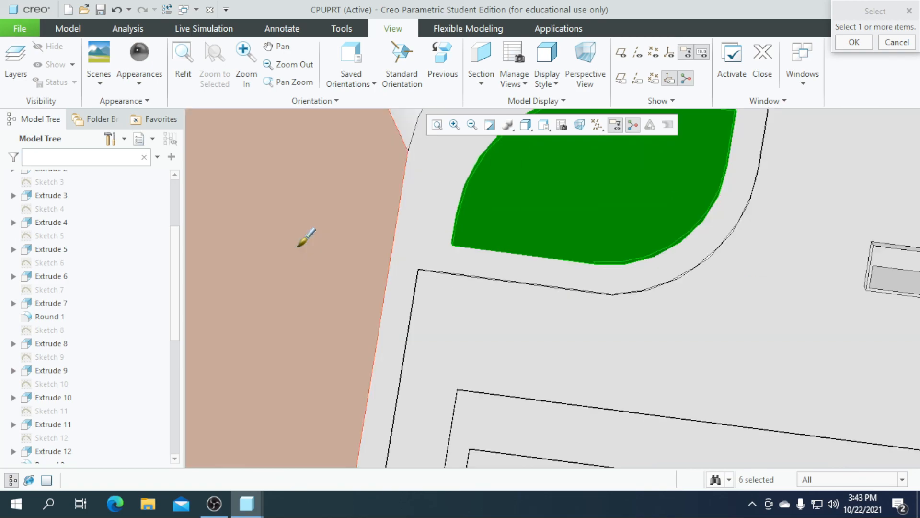
Add the round power button's faces, the optical drive slot face and the small drive button's faces to the grey appearance selection
{"action": "scroll", "coordinate": [383, 254], "scroll_direction": "down", "scroll_amount": 5}
{"action": "scroll", "coordinate": [460, 240], "scroll_direction": "up", "scroll_amount": 5}
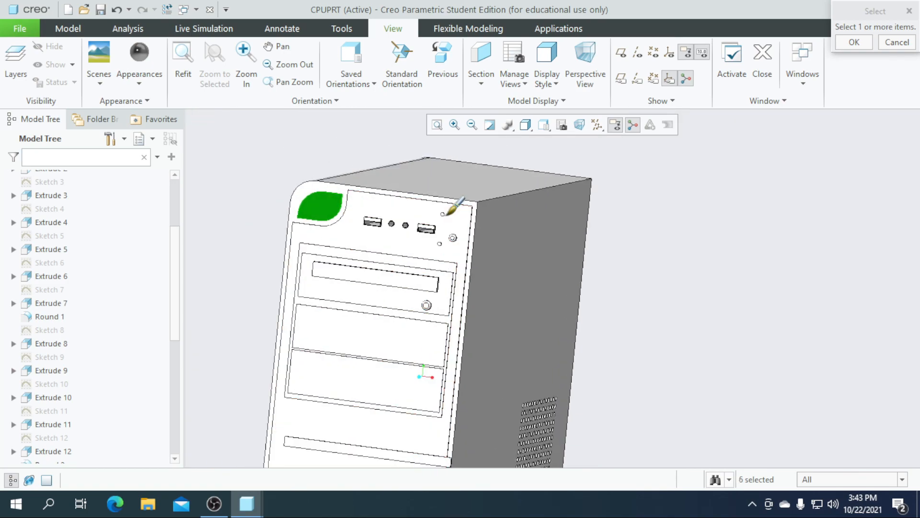
{"action": "scroll", "coordinate": [466, 242], "scroll_direction": "up", "scroll_amount": 3}
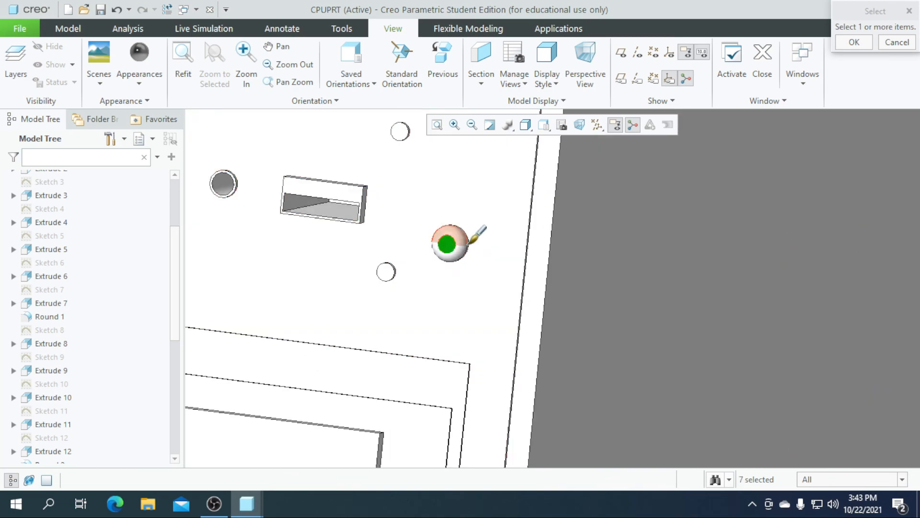
{"action": "scroll", "coordinate": [479, 240], "scroll_direction": "down", "scroll_amount": 5}
{"action": "scroll", "coordinate": [427, 292], "scroll_direction": "up", "scroll_amount": 6}
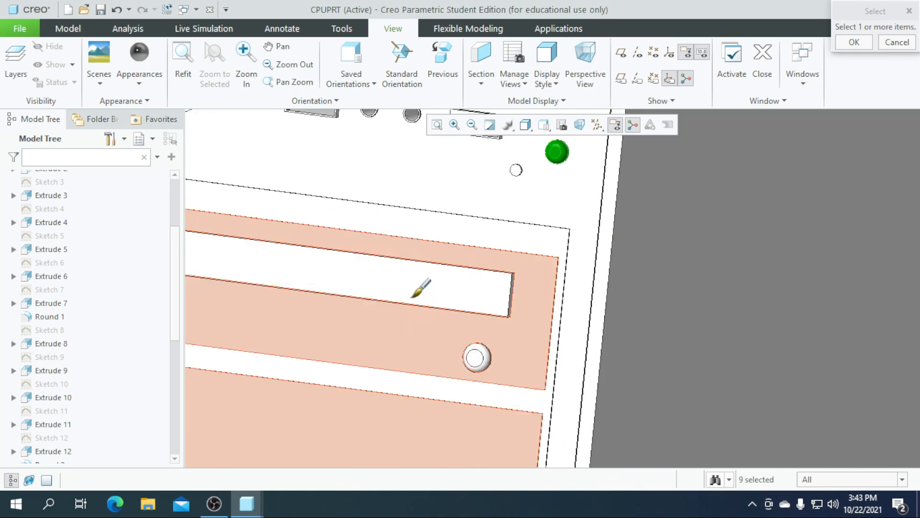
{"action": "left_click", "coordinate": [455, 314]}
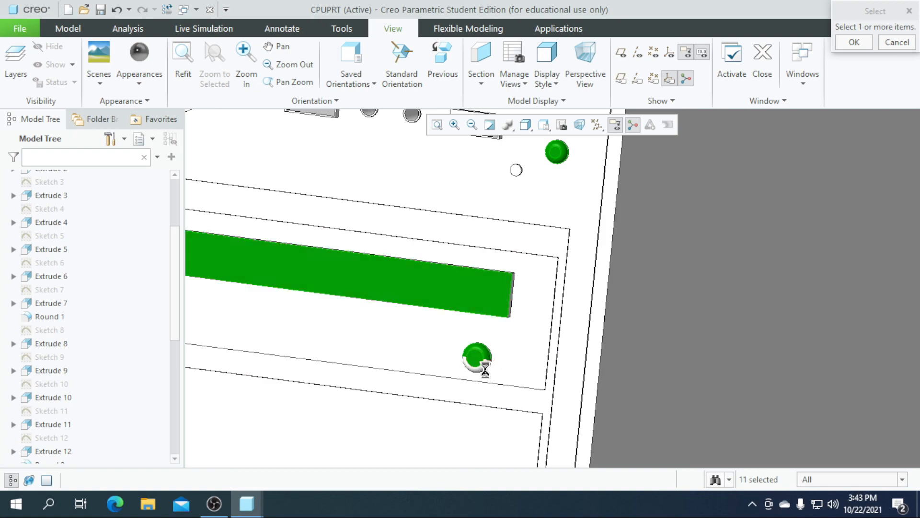
Add the thin horizontal strip and the rounded lower panel of the front to the selection and apply the grey appearance
{"action": "scroll", "coordinate": [493, 287], "scroll_direction": "down", "scroll_amount": 4}
{"action": "scroll", "coordinate": [456, 382], "scroll_direction": "up", "scroll_amount": 6}
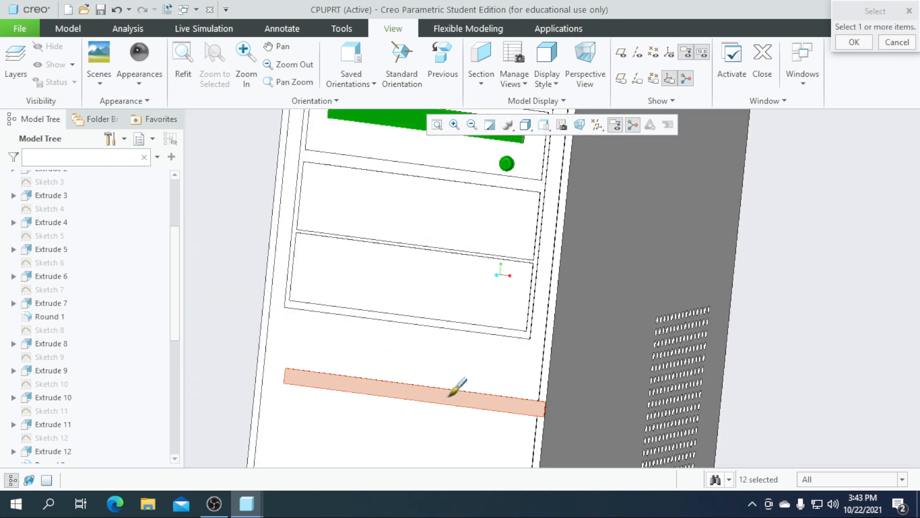
{"action": "left_click", "coordinate": [453, 391]}
{"action": "scroll", "coordinate": [455, 422], "scroll_direction": "down", "scroll_amount": 4}
{"action": "scroll", "coordinate": [456, 434], "scroll_direction": "up", "scroll_amount": 6}
{"action": "left_click", "coordinate": [445, 448]}
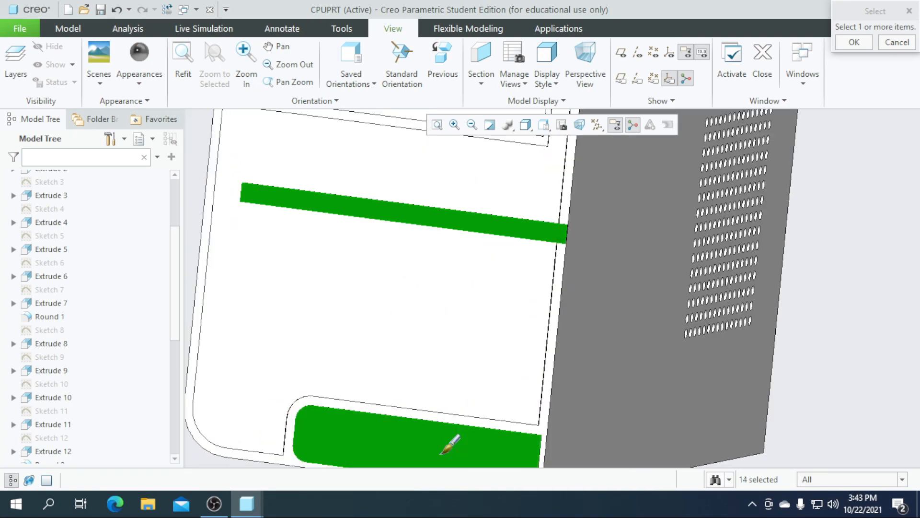
{"action": "scroll", "coordinate": [445, 448], "scroll_direction": "down", "scroll_amount": 4}
{"action": "left_click", "coordinate": [846, 46]}
Choose a darker grey appearance from My Appearances and select the leaf-shaped corner face and the optical drive slot face
{"action": "mouse_move", "coordinate": [720, 357]}
{"action": "middle_mouse_down"}
{"action": "mouse_move", "coordinate": [760, 302]}
{"action": "mouse_move", "coordinate": [711, 341]}
{"action": "mouse_move", "coordinate": [705, 366]}
{"action": "mouse_move", "coordinate": [699, 331]}
{"action": "mouse_move", "coordinate": [714, 353]}
{"action": "mouse_move", "coordinate": [708, 366]}
{"action": "middle_mouse_up"}
{"action": "scroll", "coordinate": [407, 340], "scroll_direction": "up", "scroll_amount": 3}
{"action": "scroll", "coordinate": [474, 320], "scroll_direction": "down", "scroll_amount": 3}
{"action": "right_click", "coordinate": [131, 51]}
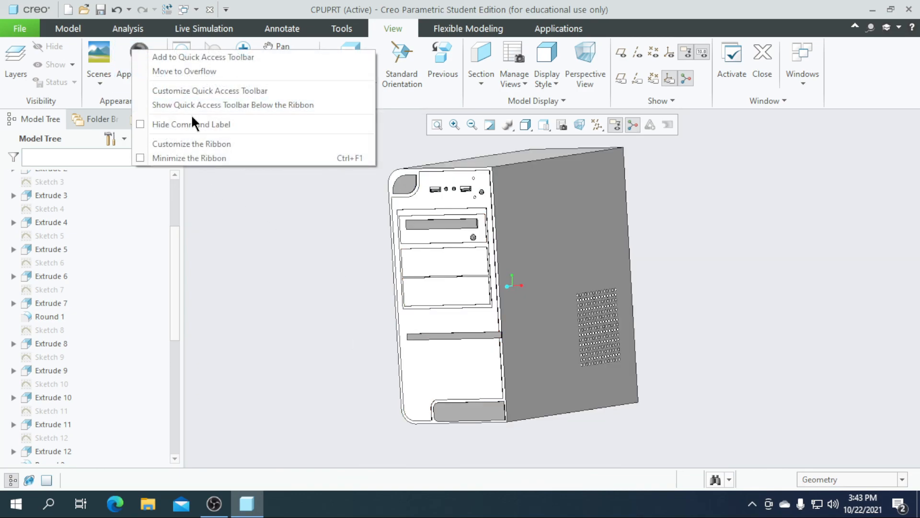
{"action": "left_click", "coordinate": [275, 220]}
{"action": "left_click", "coordinate": [138, 85]}
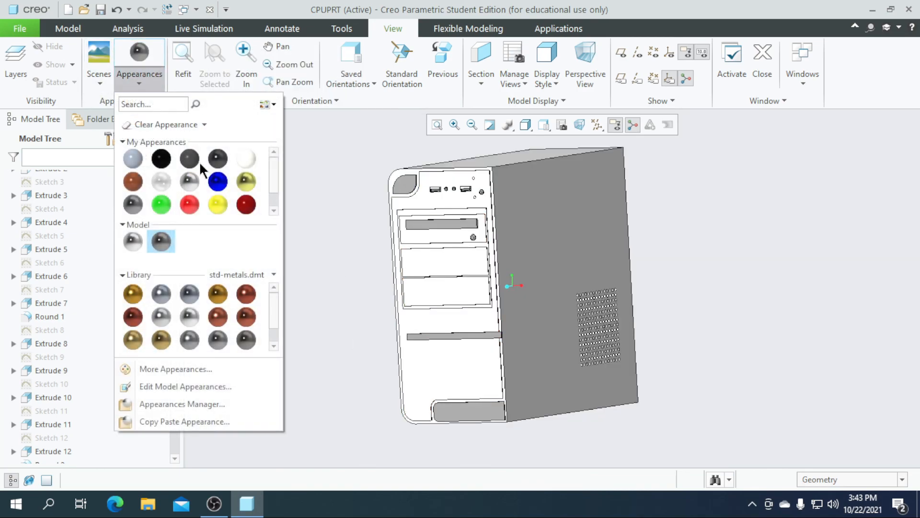
{"action": "left_click", "coordinate": [190, 158]}
{"action": "left_click", "coordinate": [130, 79]}
{"action": "left_click", "coordinate": [216, 157]}
{"action": "scroll", "coordinate": [415, 190], "scroll_direction": "up", "scroll_amount": 4}
{"action": "left_click", "coordinate": [410, 182]}
{"action": "left_click", "coordinate": [479, 268]}
Add the faces of the round power button and the small drive button to the darker grey appearance selection
{"action": "scroll", "coordinate": [576, 207], "scroll_direction": "up", "scroll_amount": 5}
{"action": "left_click", "coordinate": [587, 163]}
{"action": "scroll", "coordinate": [562, 217], "scroll_direction": "down", "scroll_amount": 5}
{"action": "left_click", "coordinate": [551, 275]}
{"action": "scroll", "coordinate": [551, 282], "scroll_direction": "up", "scroll_amount": 5}
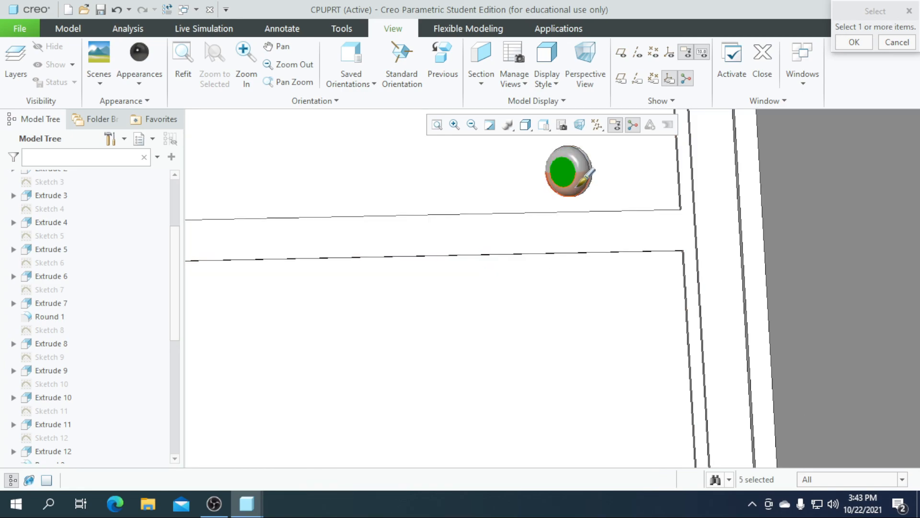
{"action": "left_click", "coordinate": [585, 167]}
Add the thin horizontal strip and the rounded lower front panel to the selection and apply the darker grey appearance
{"action": "scroll", "coordinate": [575, 173], "scroll_direction": "down", "scroll_amount": 5}
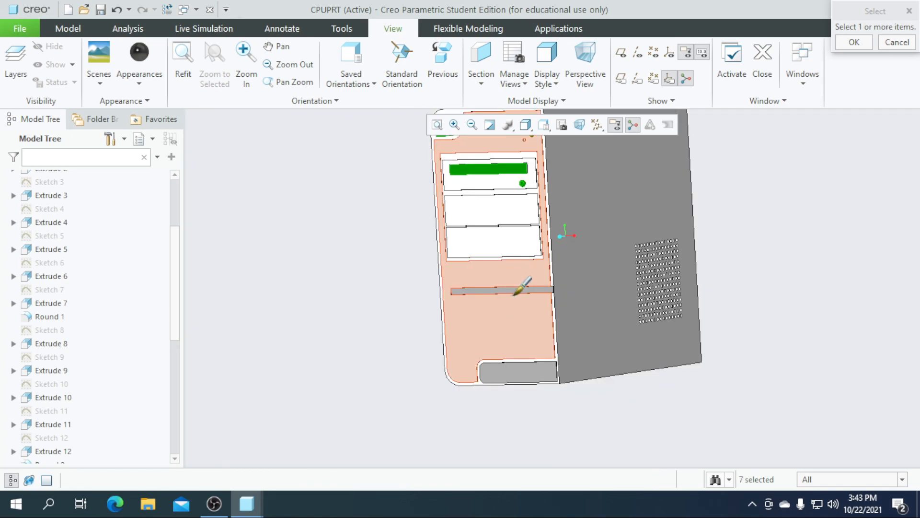
{"action": "left_click", "coordinate": [515, 289]}
{"action": "scroll", "coordinate": [529, 355], "scroll_direction": "up", "scroll_amount": 5}
{"action": "left_click", "coordinate": [532, 401]}
{"action": "left_click", "coordinate": [854, 42]}
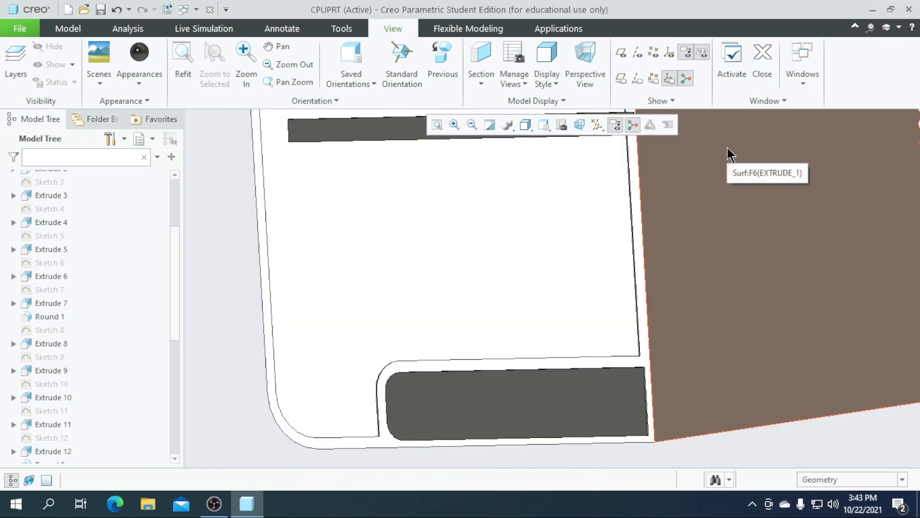
Examine the coloured CPU case from several angles, including its front, side, top and underside
{"action": "scroll", "coordinate": [568, 302], "scroll_direction": "down", "scroll_amount": 8}
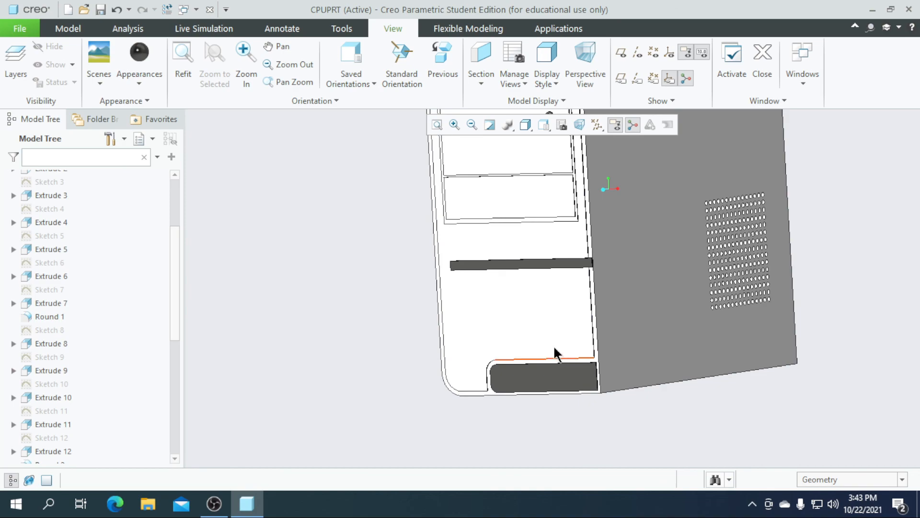
{"action": "middle_click_drag", "start_coordinate": [511, 342], "coordinate": [509, 372]}
{"action": "scroll", "coordinate": [477, 386], "scroll_direction": "up", "scroll_amount": 3}
{"action": "scroll", "coordinate": [508, 368], "scroll_direction": "down", "scroll_amount": 2}
{"action": "scroll", "coordinate": [450, 293], "scroll_direction": "up", "scroll_amount": 2}
{"action": "scroll", "coordinate": [499, 349], "scroll_direction": "down", "scroll_amount": 2}
{"action": "middle_click_drag", "start_coordinate": [505, 406], "coordinate": [500, 348]}
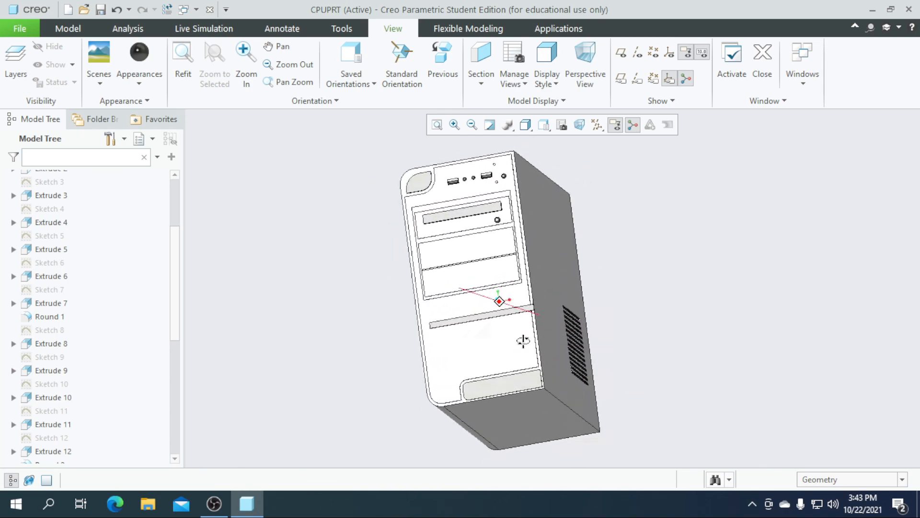
{"action": "middle_click_drag", "start_coordinate": [502, 334], "coordinate": [503, 338]}
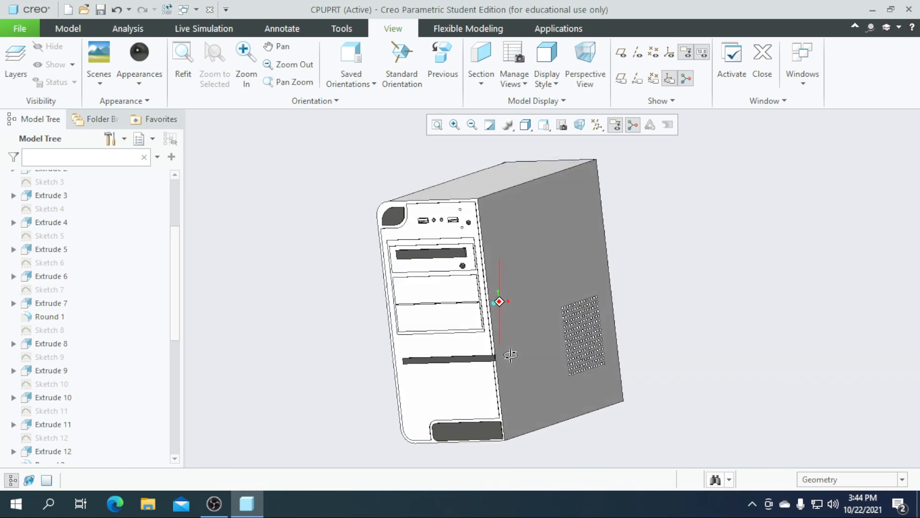
{"action": "middle_click_drag", "start_coordinate": [511, 372], "coordinate": [510, 387]}
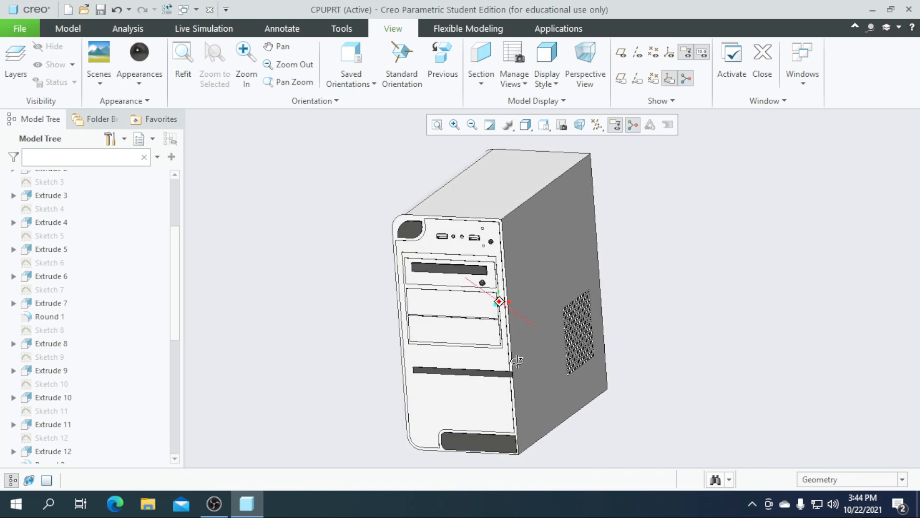
{"action": "middle_click_drag", "start_coordinate": [571, 368], "coordinate": [517, 358]}
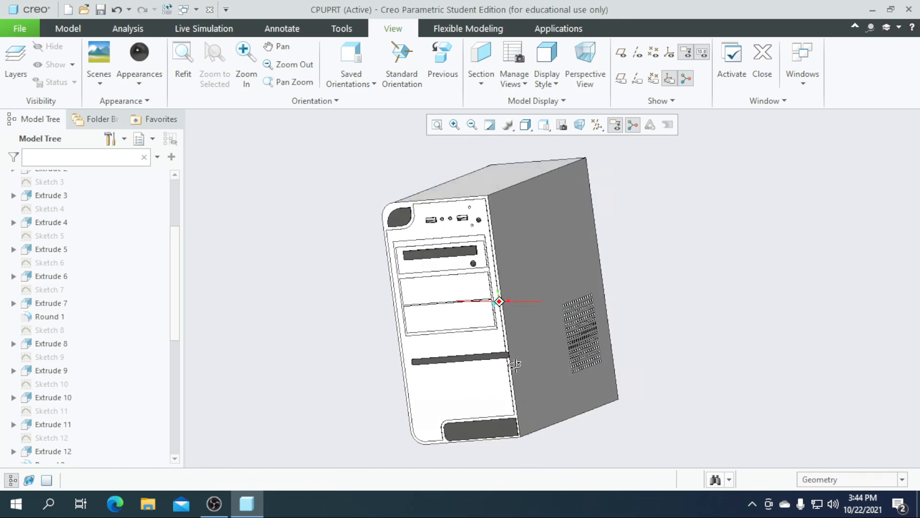